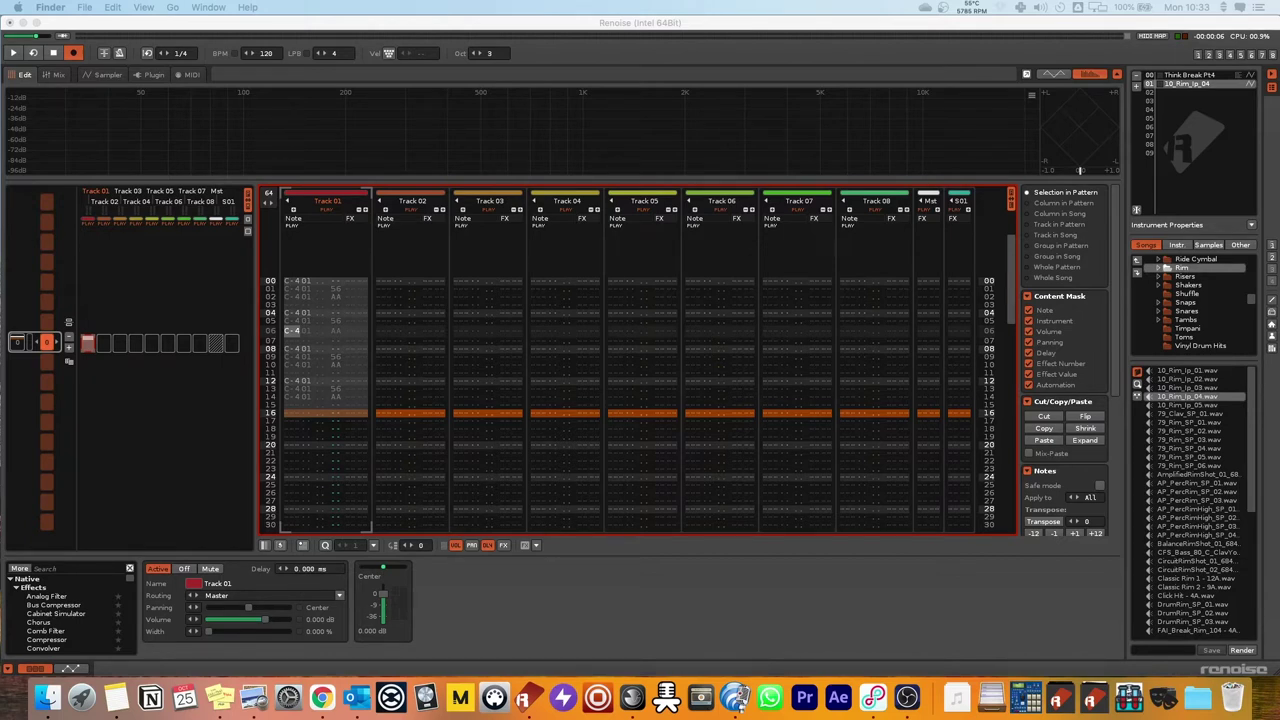
Open the sampler's phrase editor for the current instrument.
{"action": "left_click", "coordinate": [517, 437]}
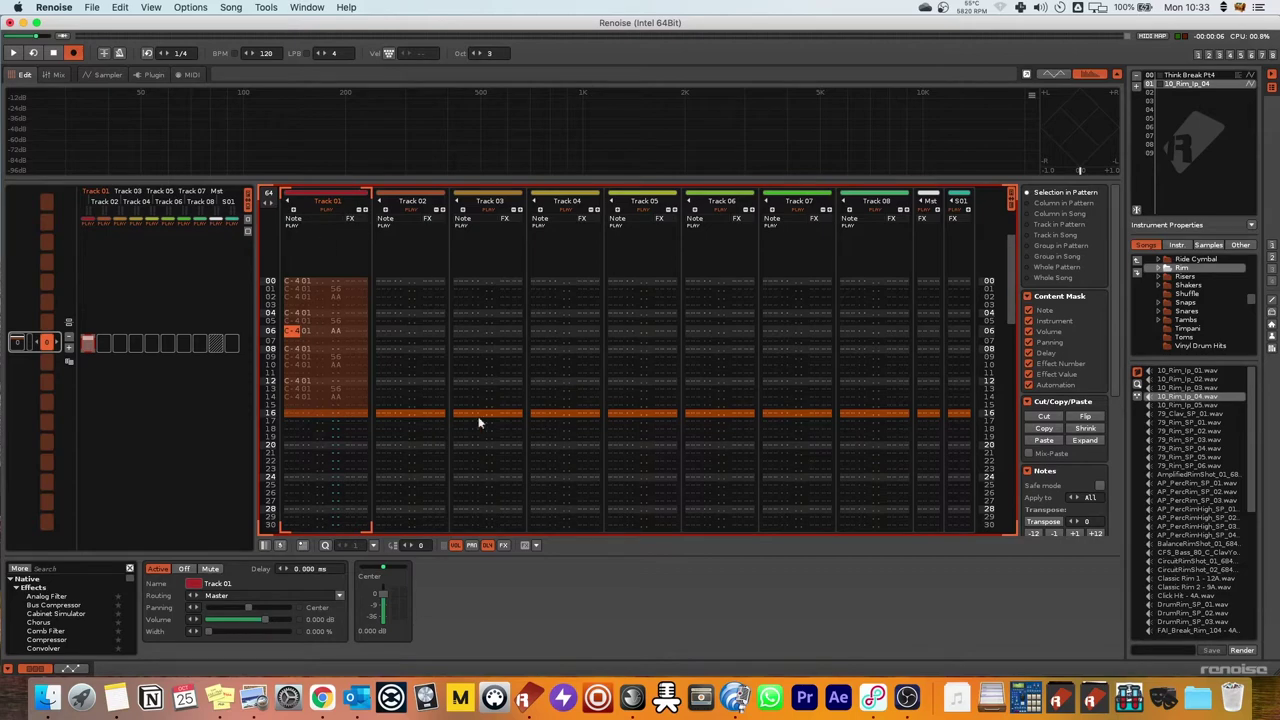
{"action": "left_click", "coordinate": [105, 74]}
{"action": "left_click", "coordinate": [139, 115]}
{"action": "left_click", "coordinate": [308, 284]}
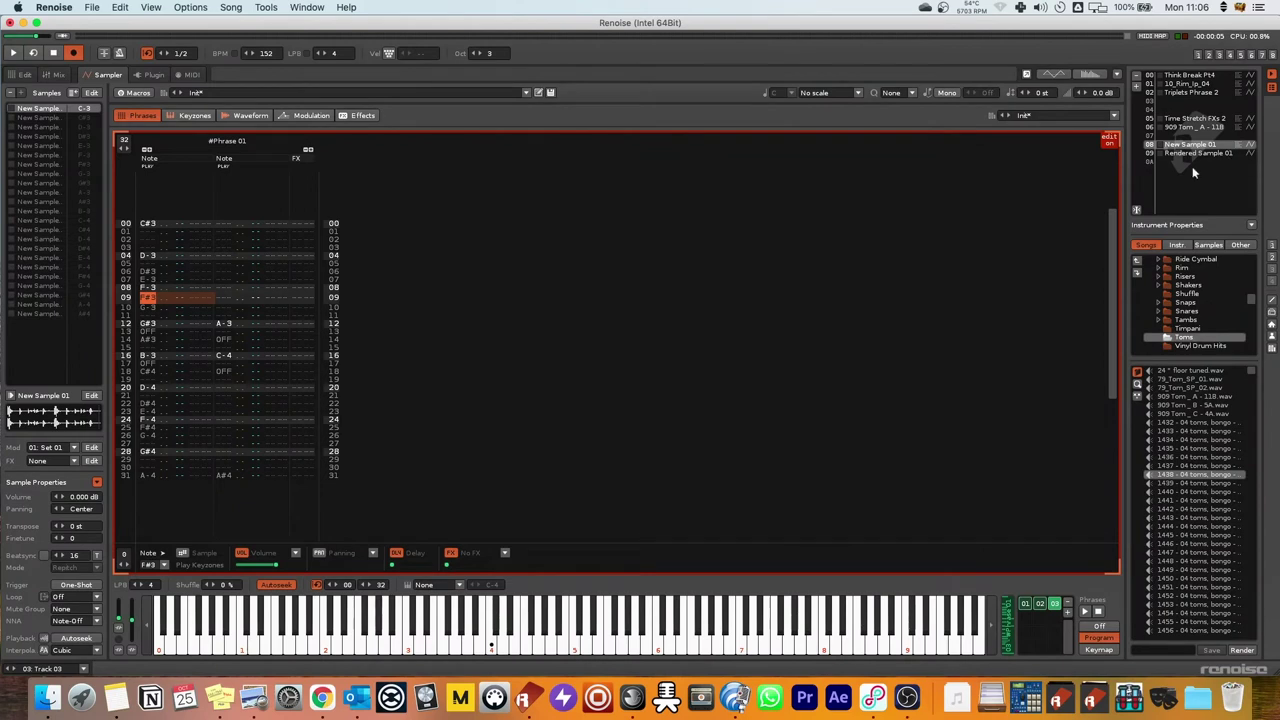
Select an empty instrument slot and create a new phrase in it.
{"action": "left_click", "coordinate": [1192, 167]}
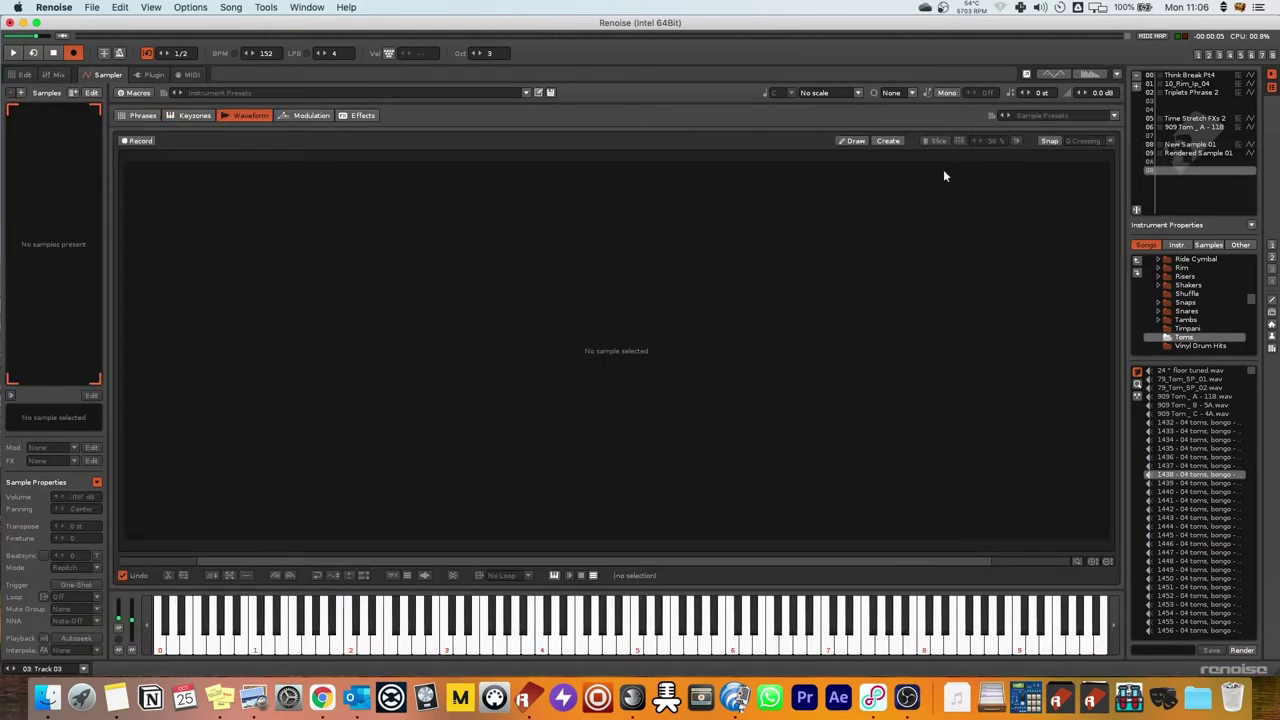
{"action": "left_click", "coordinate": [140, 115]}
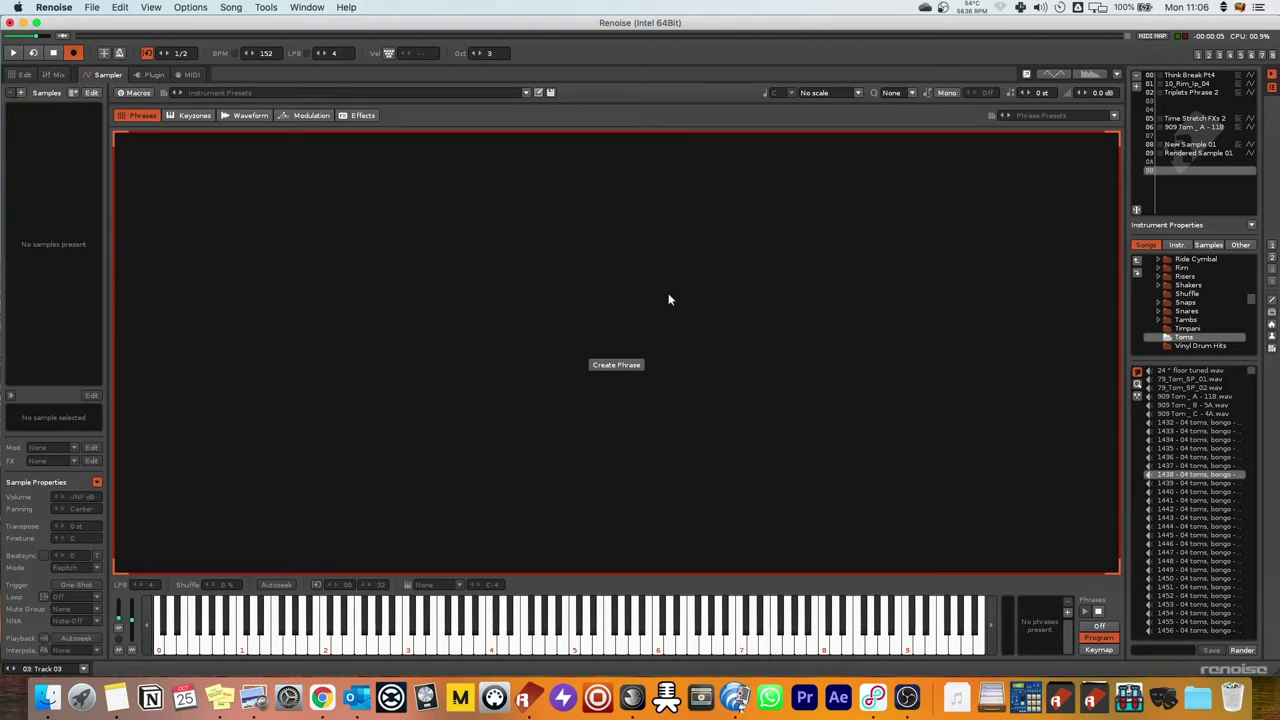
{"action": "left_click", "coordinate": [23, 74]}
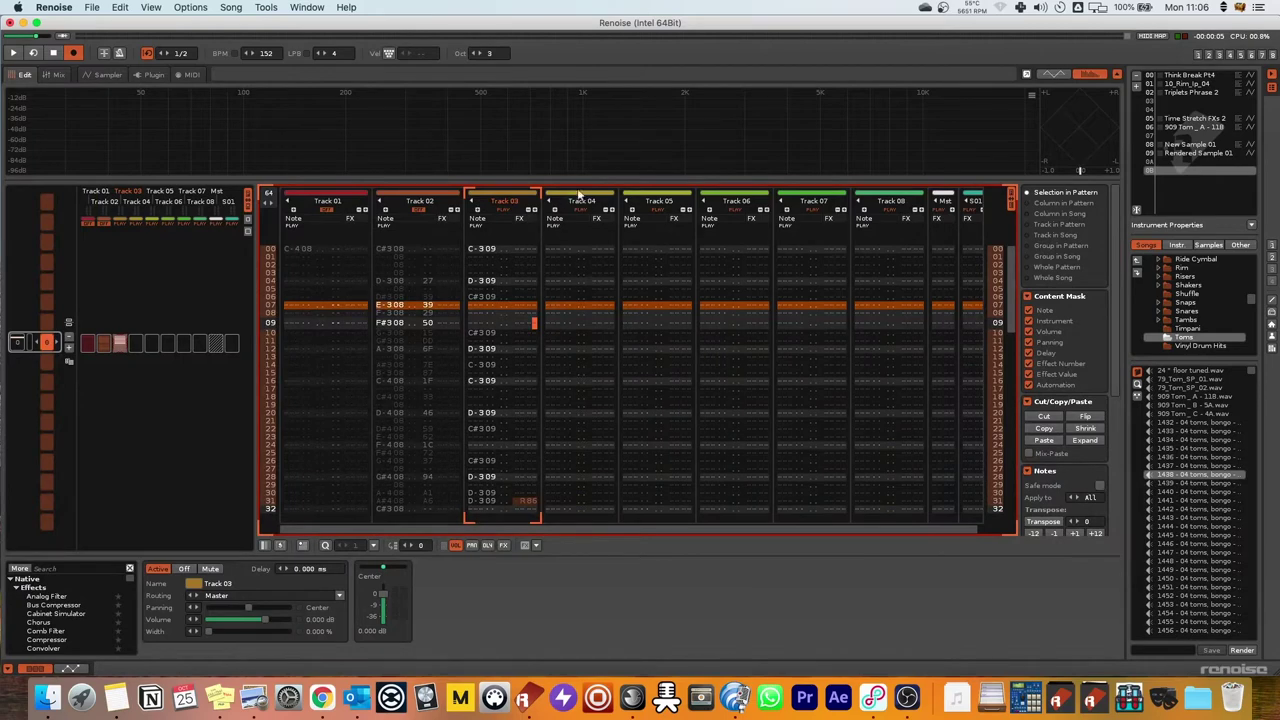
{"action": "key", "text": "F3"}
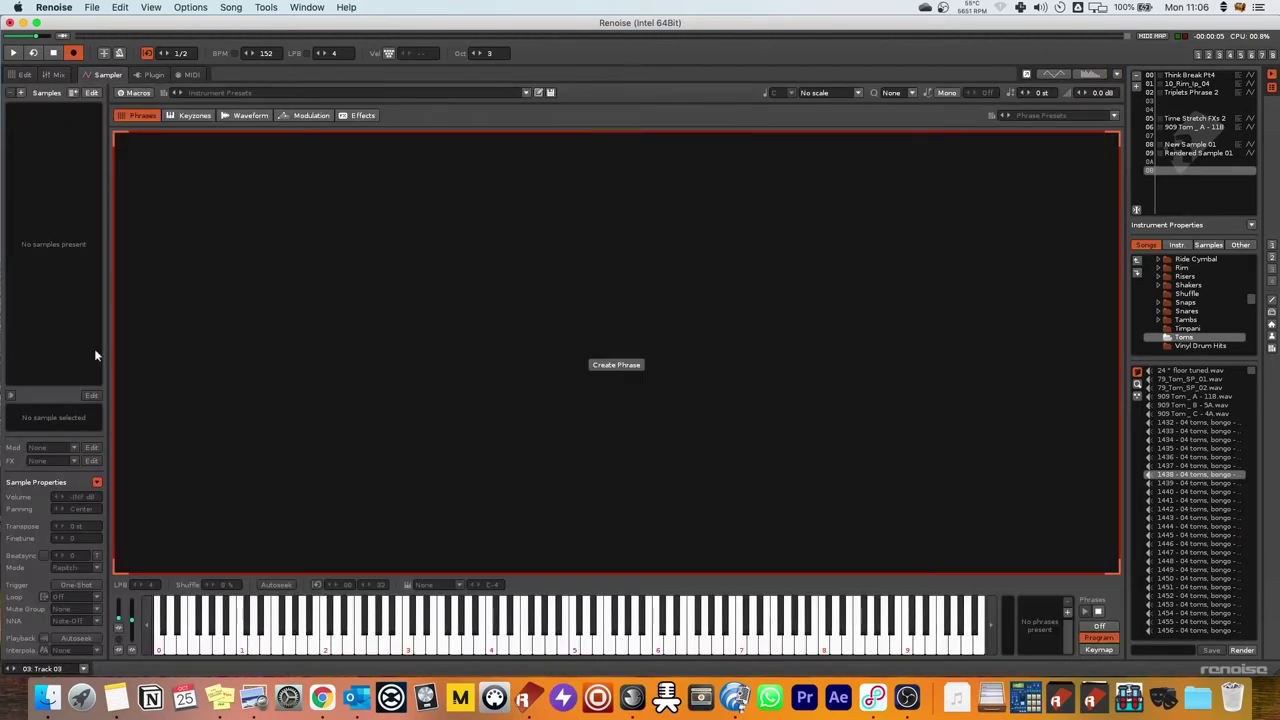
{"action": "left_click", "coordinate": [624, 364]}
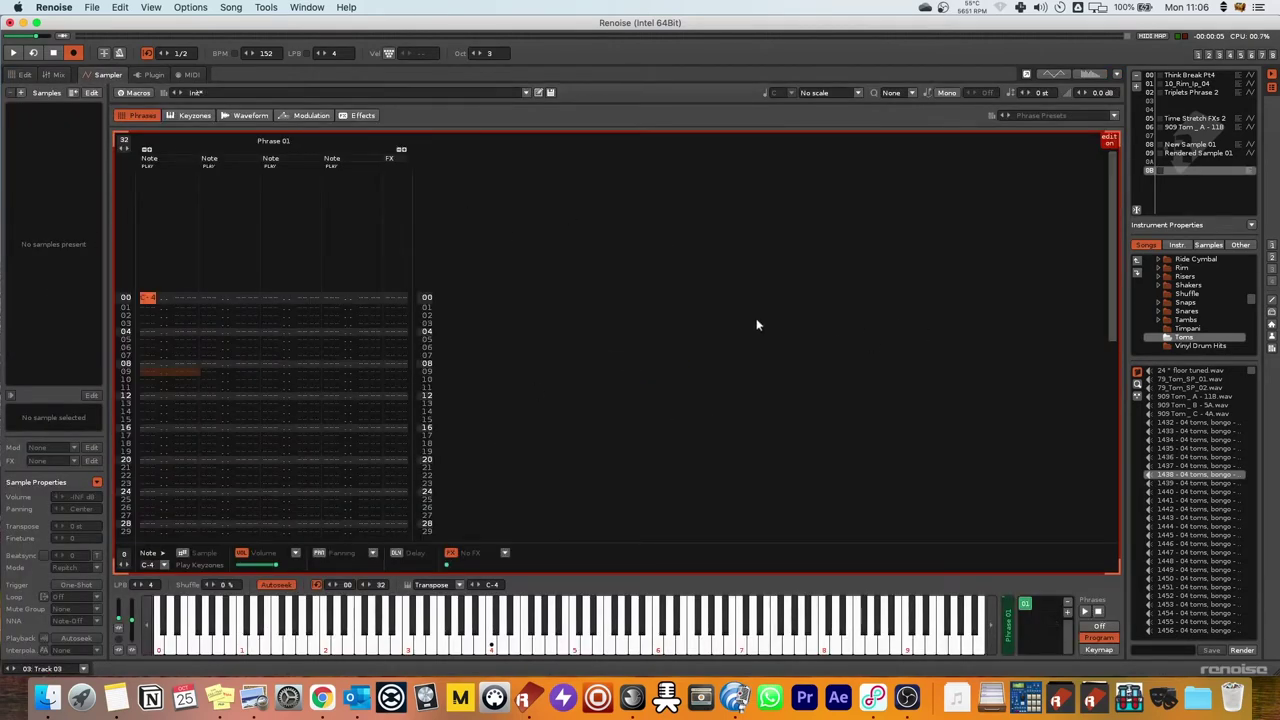
Keep the new instrument selected and set its phrase's lines per beat to 16.
{"action": "left_click", "coordinate": [1179, 163]}
{"action": "left_click", "coordinate": [1183, 170]}
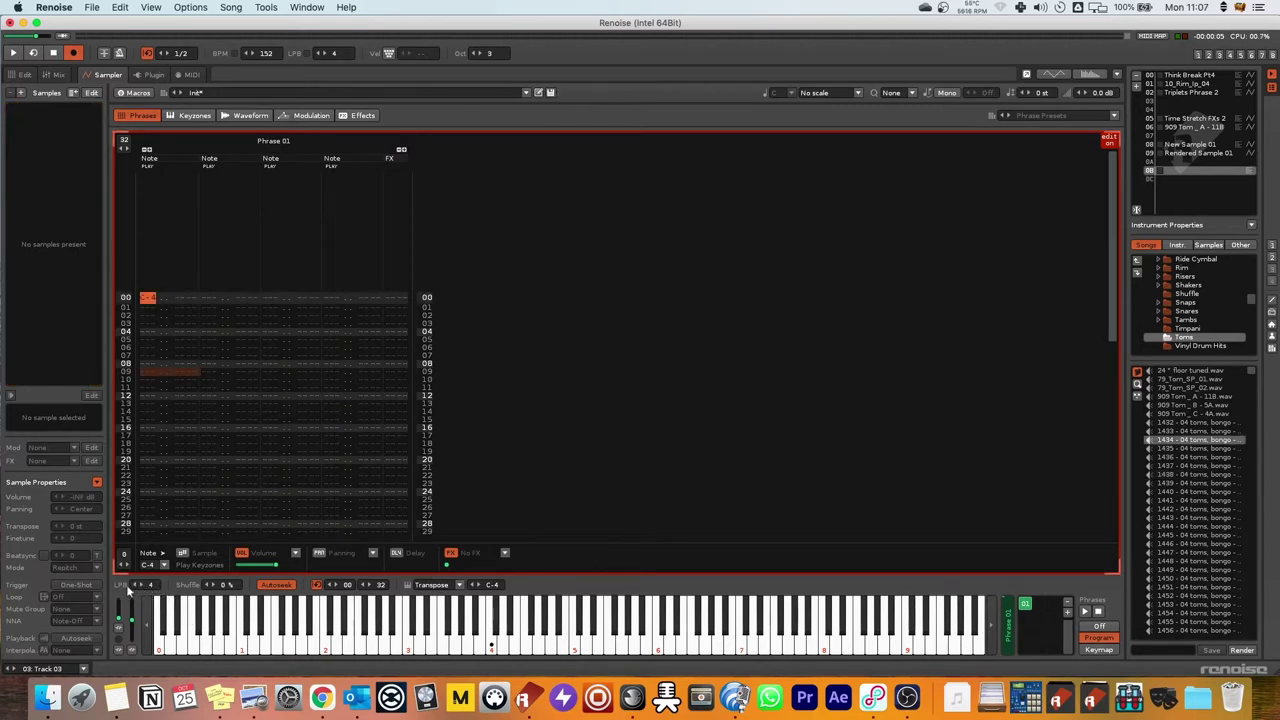
{"action": "scroll", "coordinate": [148, 588], "scroll_direction": "up", "scroll_amount": 4}
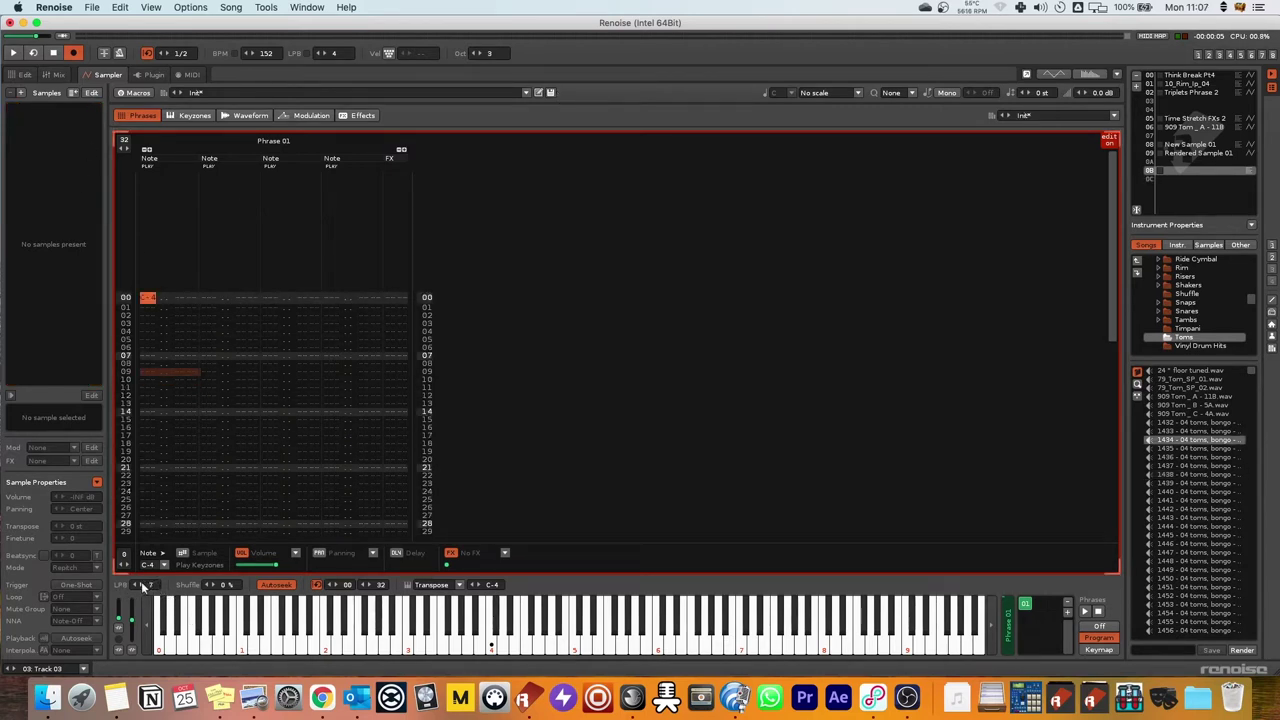
{"action": "scroll", "coordinate": [137, 588], "scroll_direction": "up", "scroll_amount": 8}
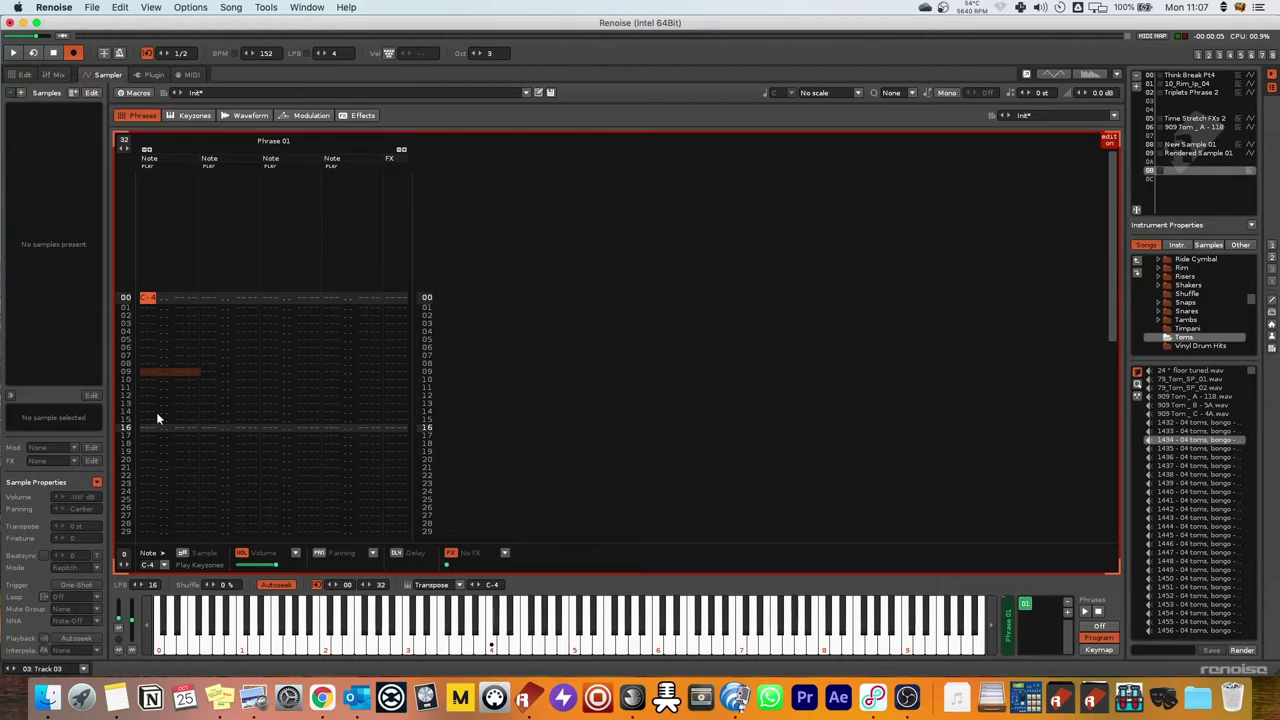
Place the cursor on line 00 of Track 04 in the pattern editor and set the song's LPB to 16.
{"action": "left_click", "coordinate": [24, 74]}
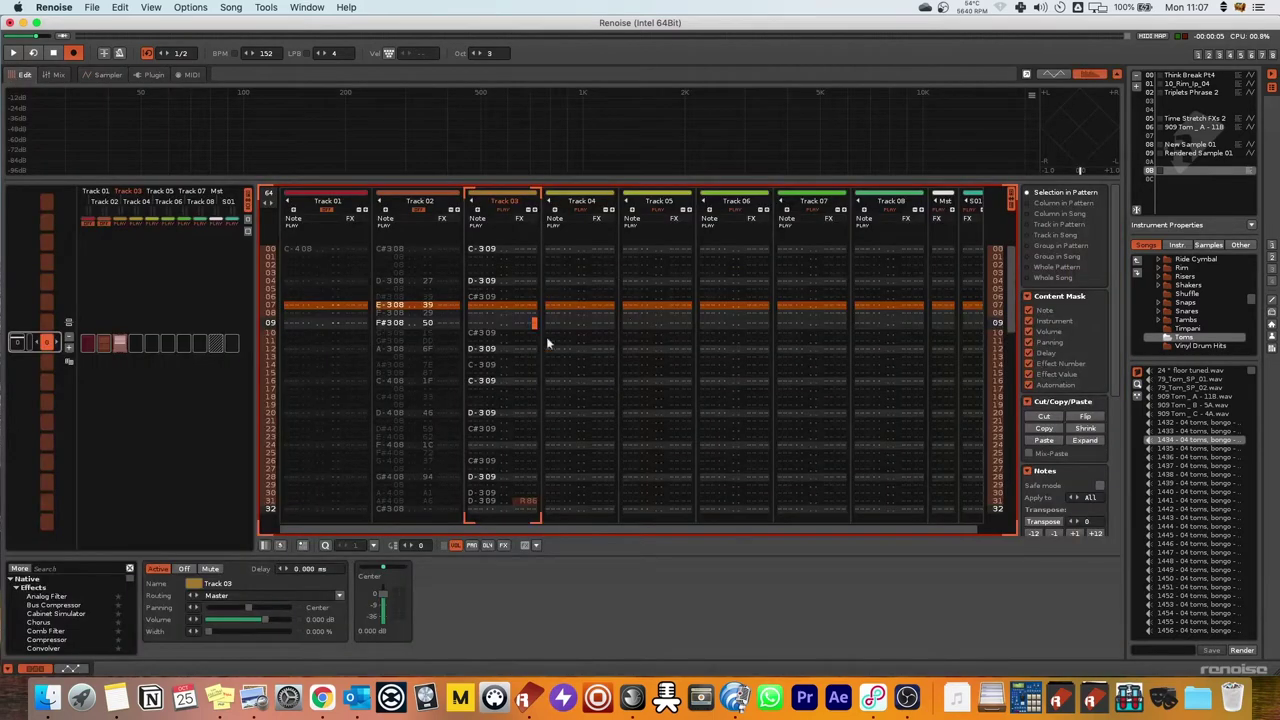
{"action": "left_click", "coordinate": [566, 249]}
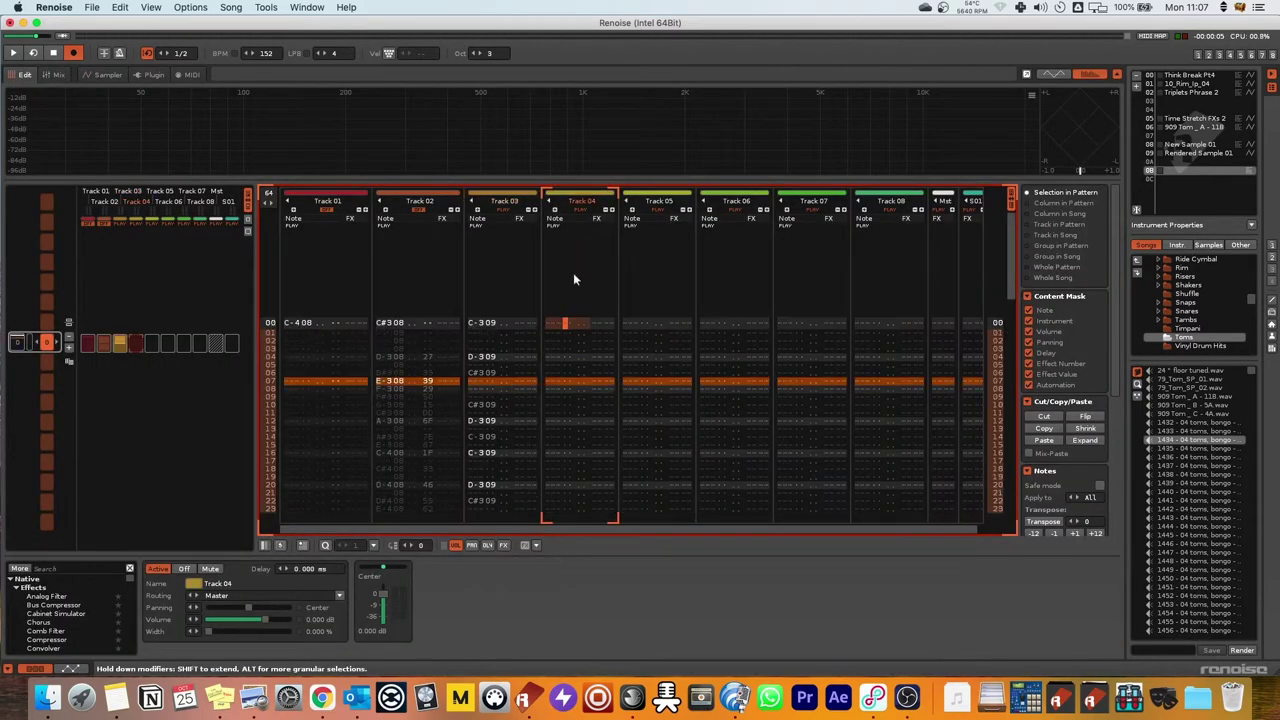
{"action": "left_click_drag", "start_coordinate": [342, 62], "coordinate": [342, 36]}
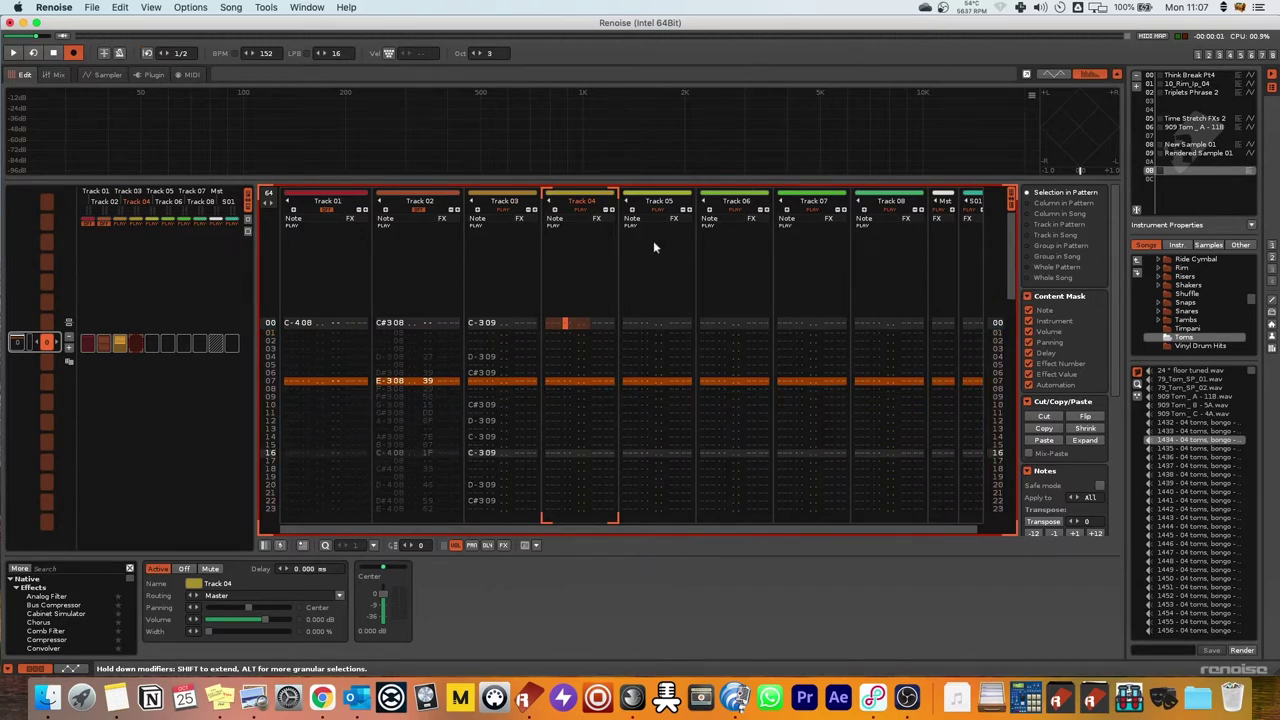
Play the pattern at this LPB, turn on pattern follow, and play it again.
{"action": "key", "text": "space"}
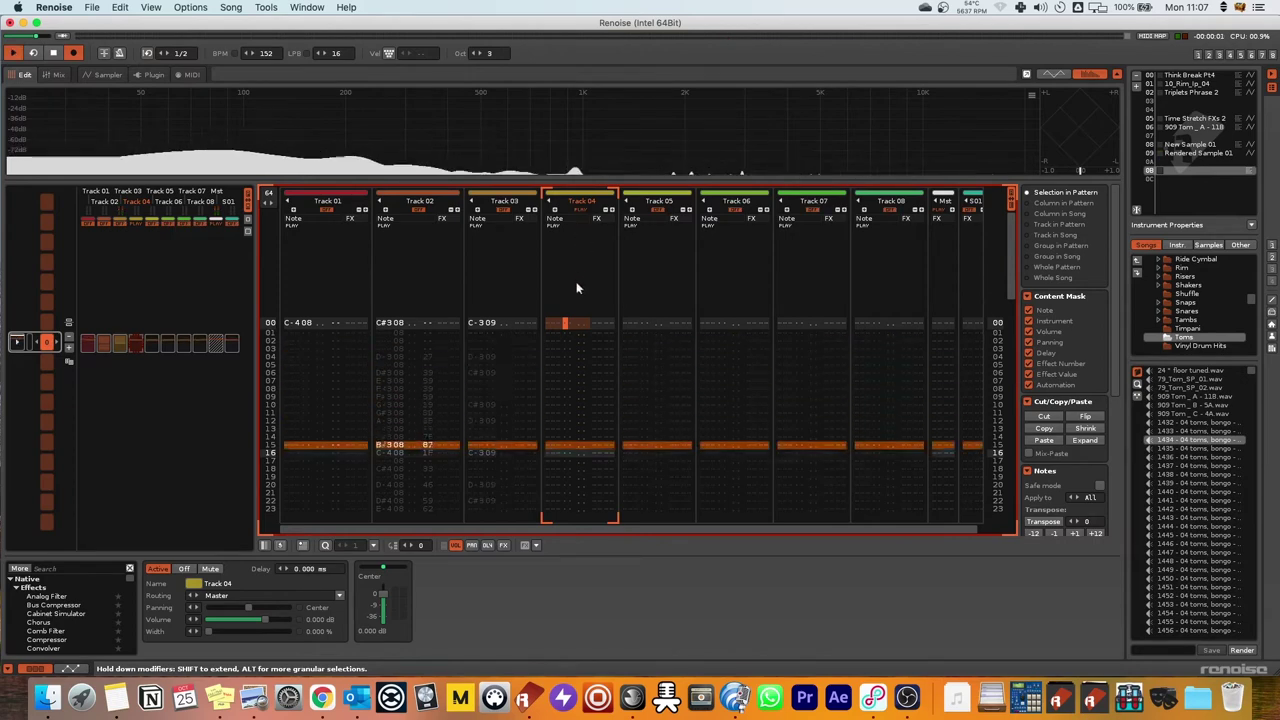
{"action": "key", "text": "space"}
{"action": "key", "text": "Scroll_Lock"}
{"action": "key", "text": "space"}
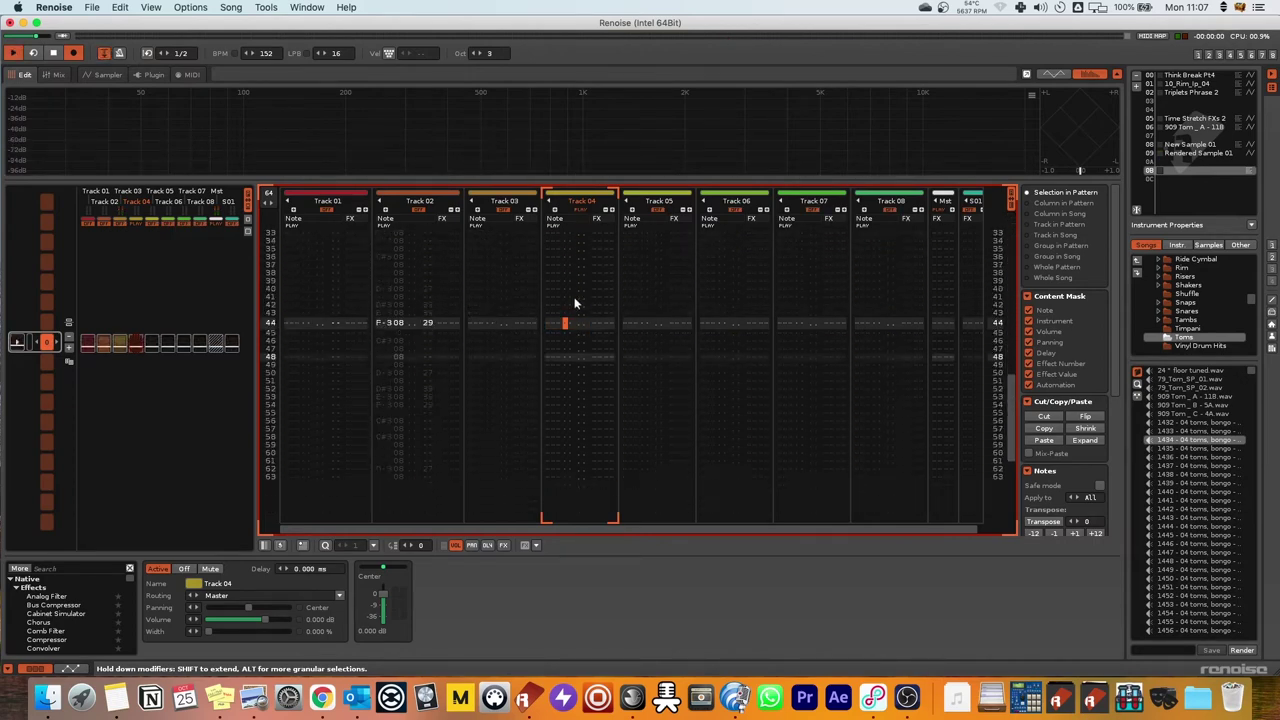
{"action": "key", "text": "space"}
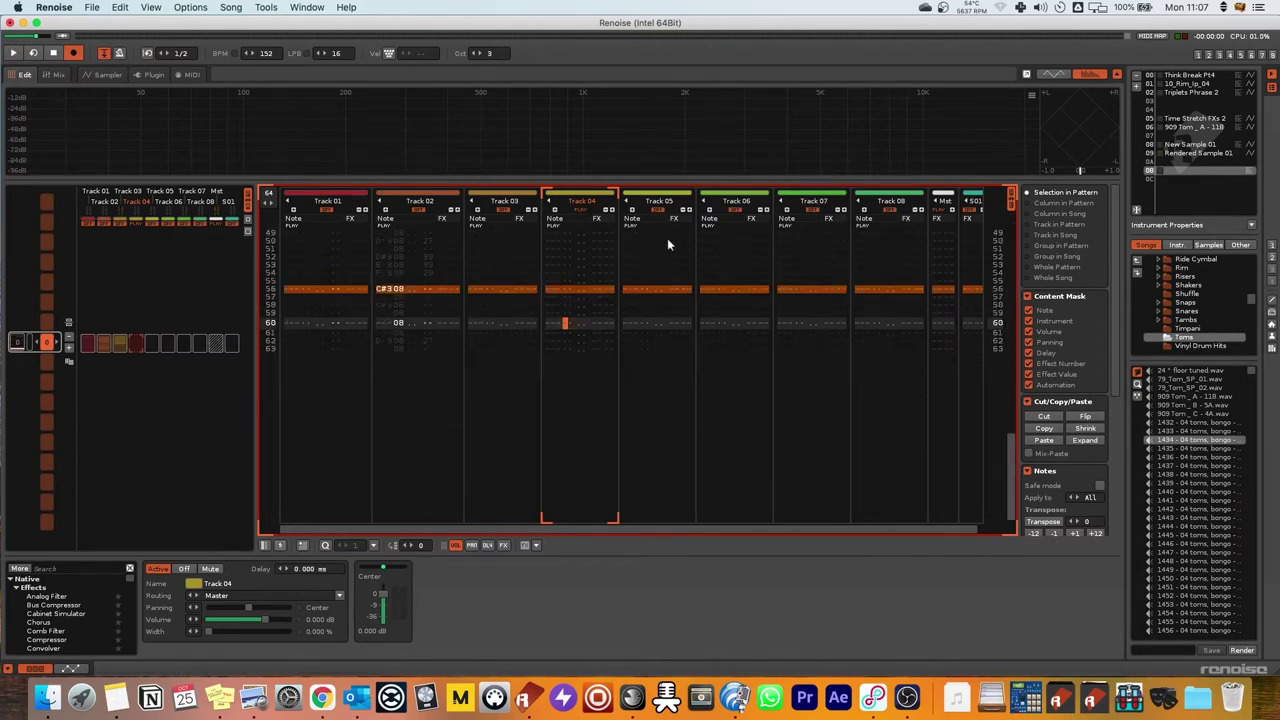
Return to the pattern's first line and set the song's LPB to 4.
{"action": "key", "text": "Home"}
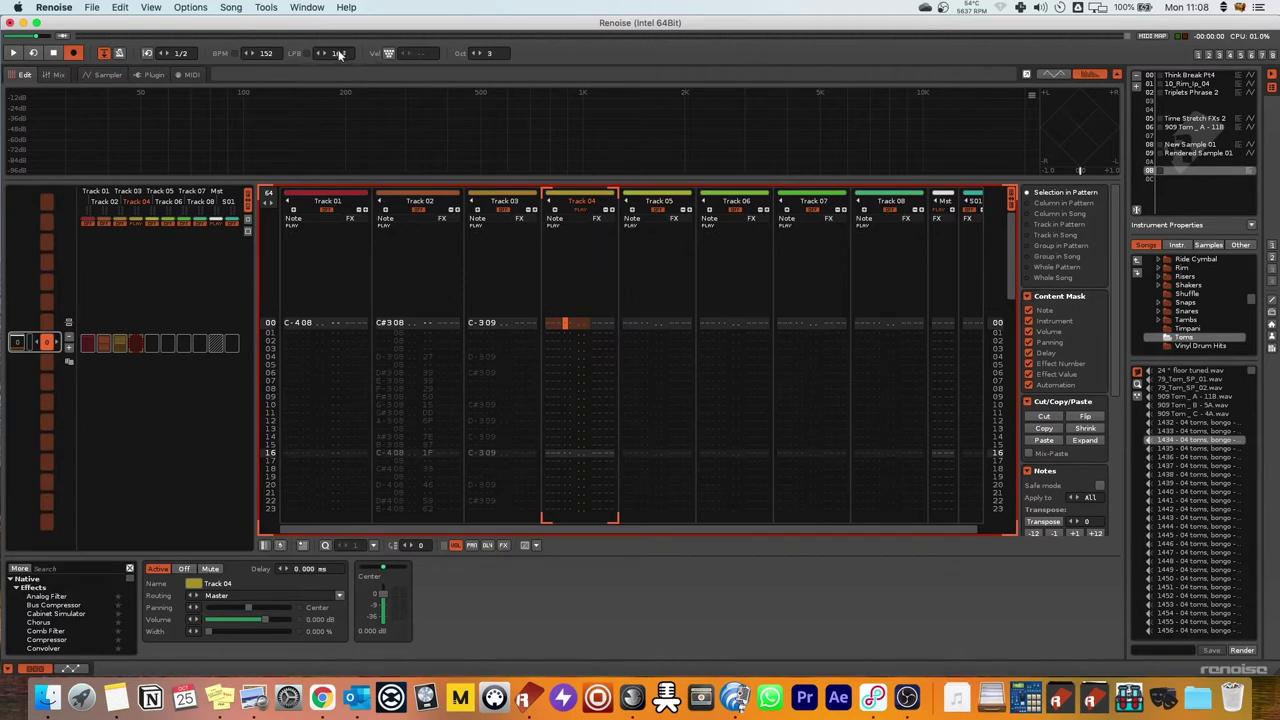
{"action": "double_click", "coordinate": [339, 55]}
{"action": "type", "text": "4"}
{"action": "key", "text": "Return"}
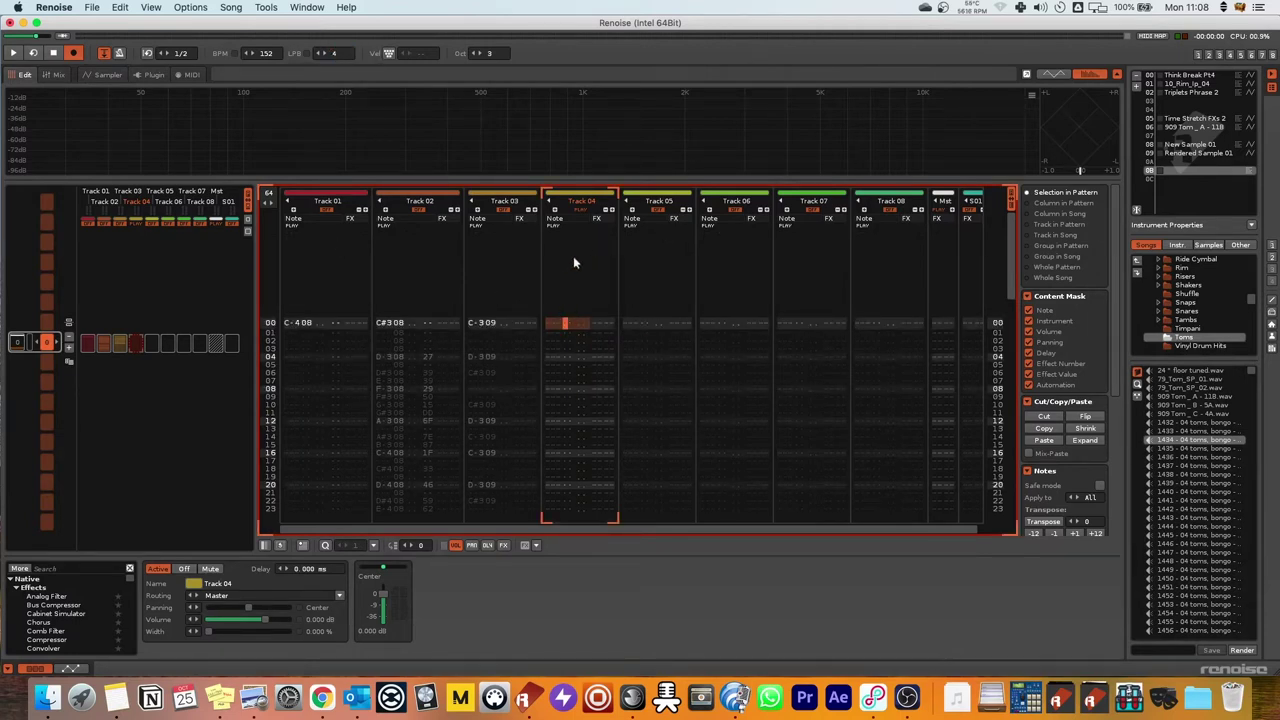
Set the phrase length to 64 lines in the phrase editor.
{"action": "left_click", "coordinate": [96, 78]}
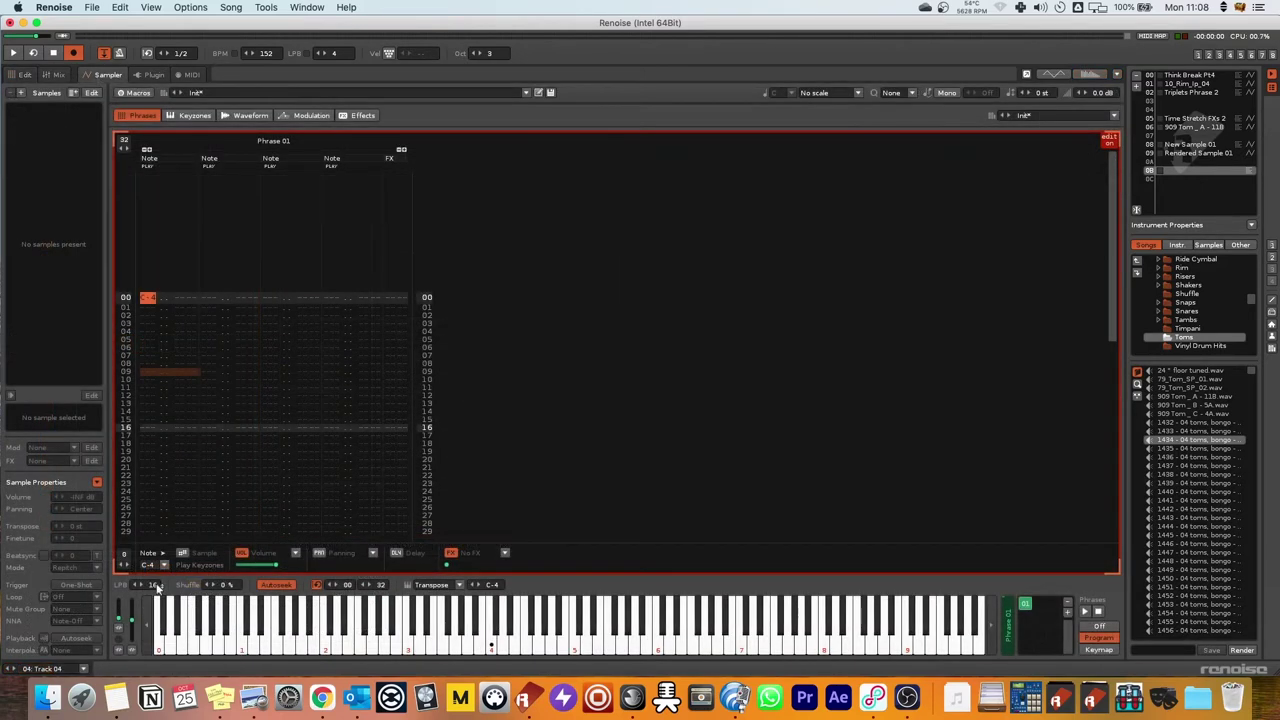
{"action": "double_click", "coordinate": [124, 140]}
{"action": "type", "text": "64"}
{"action": "key", "text": "Return"}
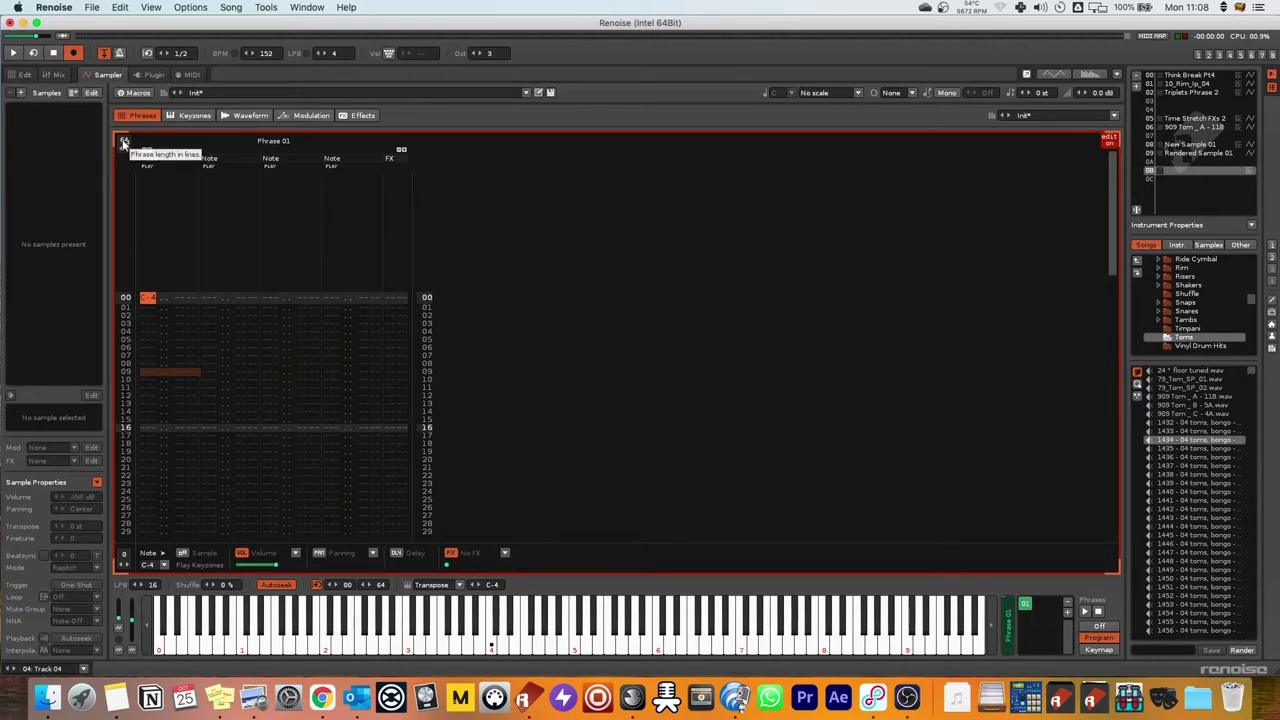
Compare the phrase with the pattern in the pattern editor and set the phrase length to 128 lines.
{"action": "left_click", "coordinate": [14, 75]}
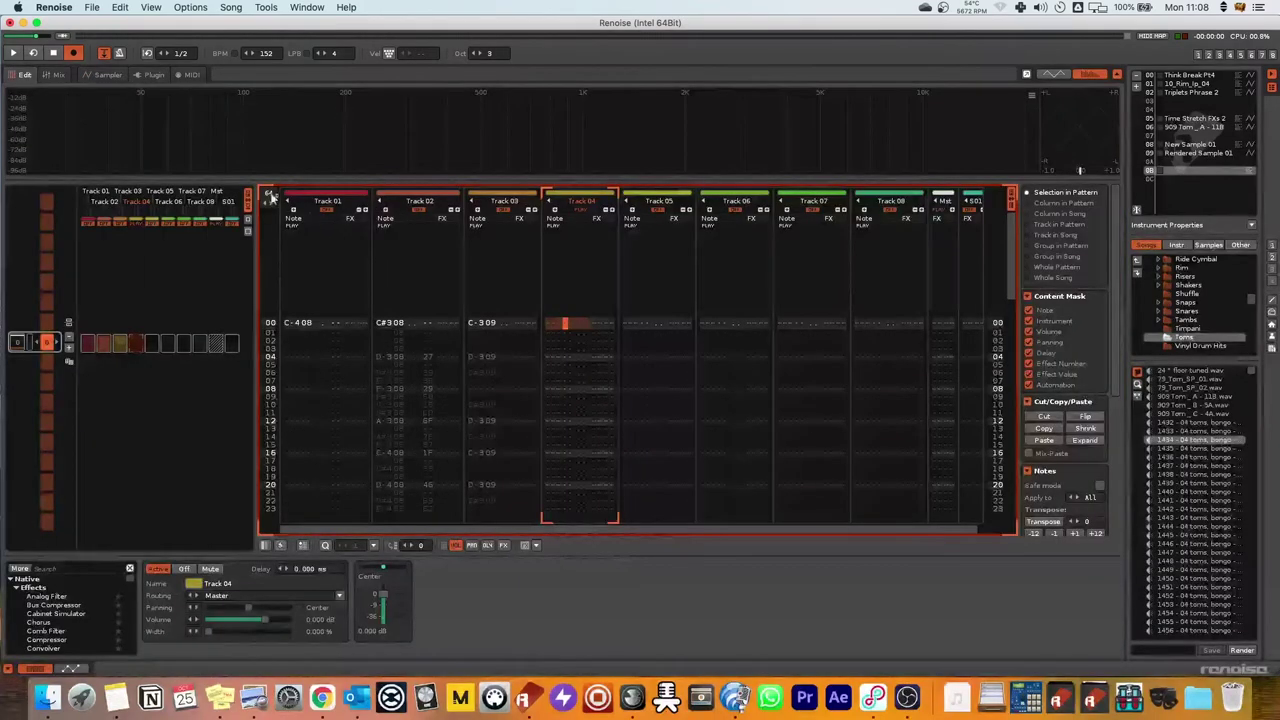
{"action": "left_click", "coordinate": [110, 75]}
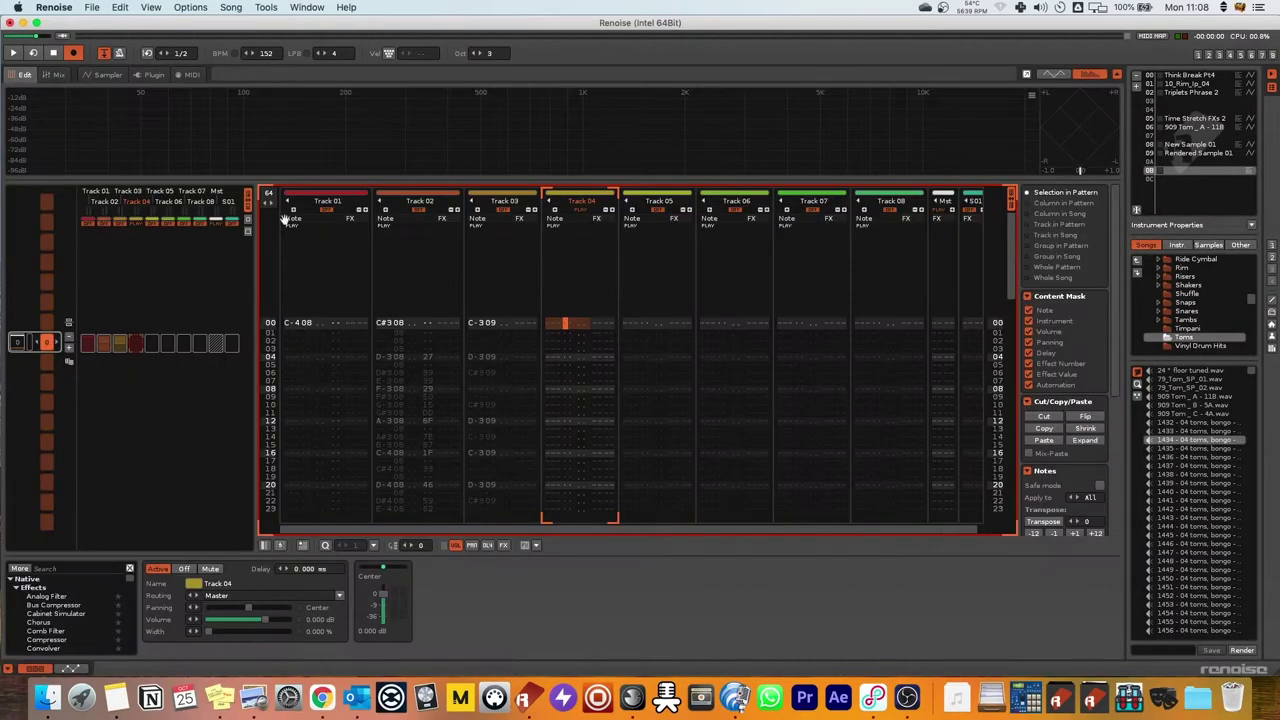
{"action": "left_click", "coordinate": [20, 75]}
{"action": "left_click", "coordinate": [108, 75]}
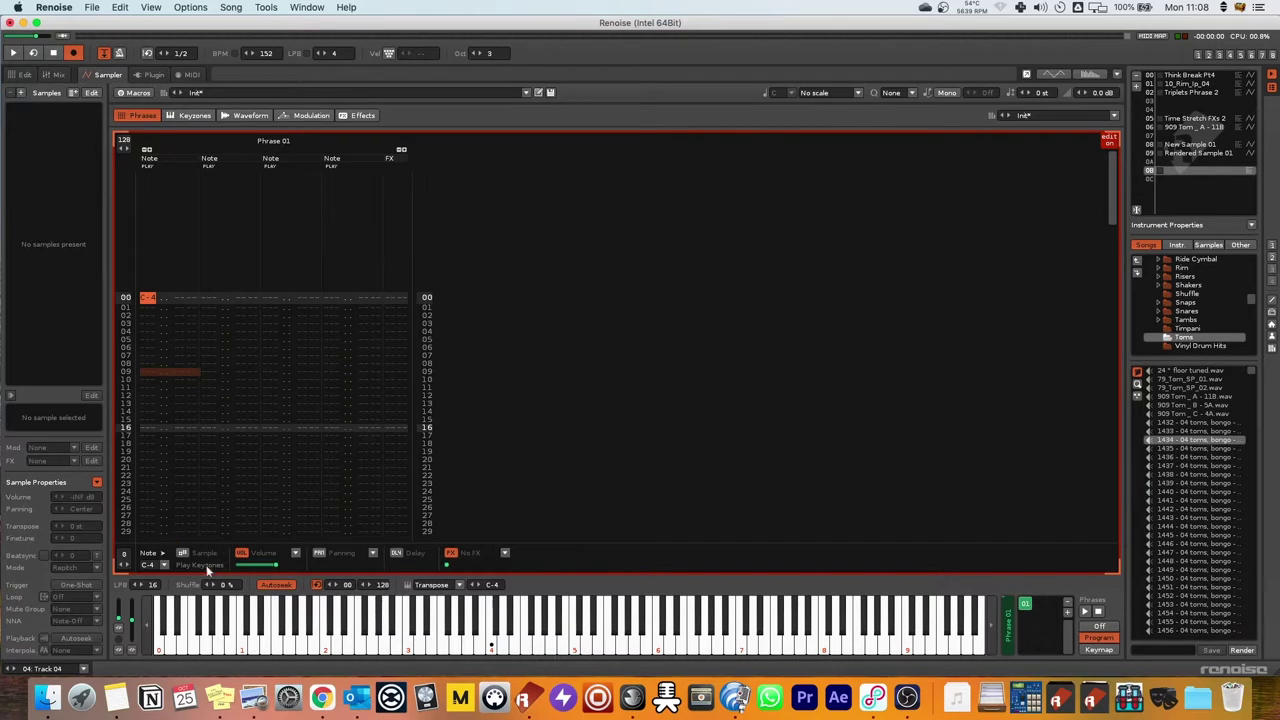
Try out the phrase's shuffle amount and inspect its autoseek and loop options.
{"action": "left_click_drag", "start_coordinate": [218, 586], "coordinate": [218, 560]}
{"action": "left_click_drag", "start_coordinate": [225, 587], "coordinate": [225, 566]}
{"action": "left_click_drag", "start_coordinate": [230, 588], "coordinate": [232, 610]}
{"action": "left_click", "coordinate": [281, 588]}
{"action": "left_click", "coordinate": [317, 587]}
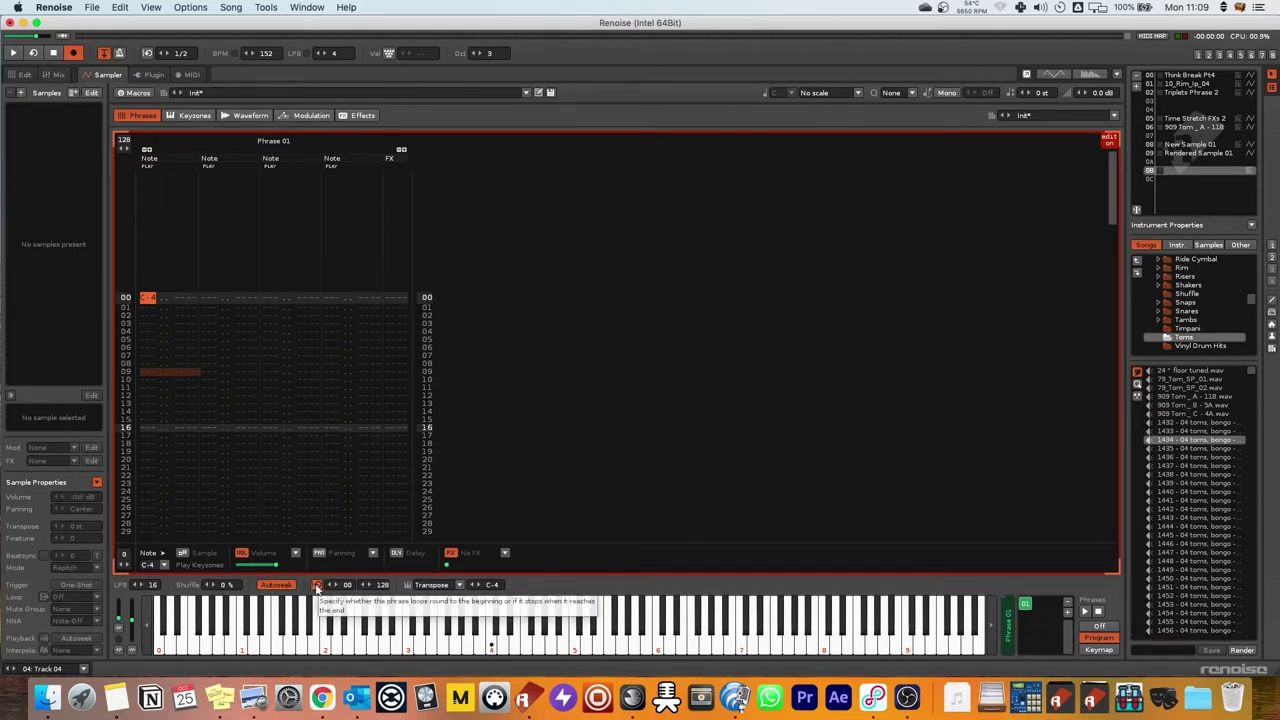
Set the phrase length to 4 lines and load the sample "1438 - 04 toms, bongo" into the instrument.
{"action": "double_click", "coordinate": [124, 140]}
{"action": "type", "text": "4"}
{"action": "key", "text": "Return"}
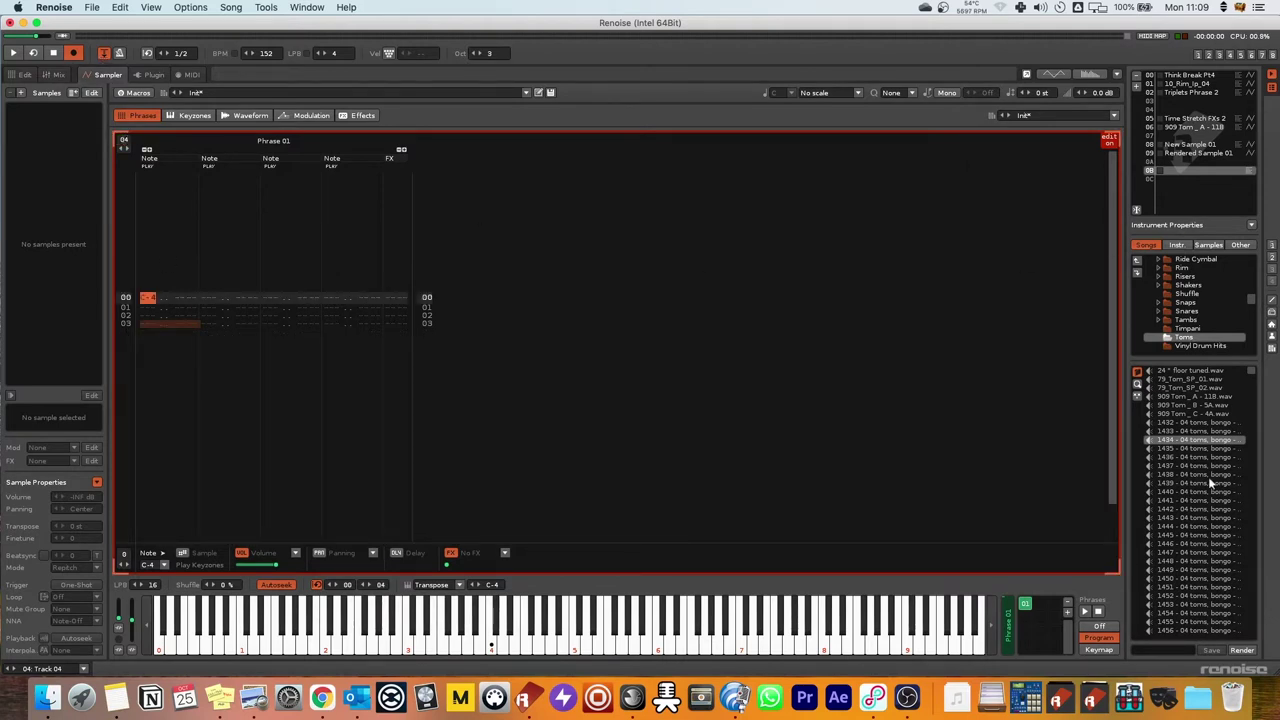
{"action": "double_click", "coordinate": [1205, 475]}
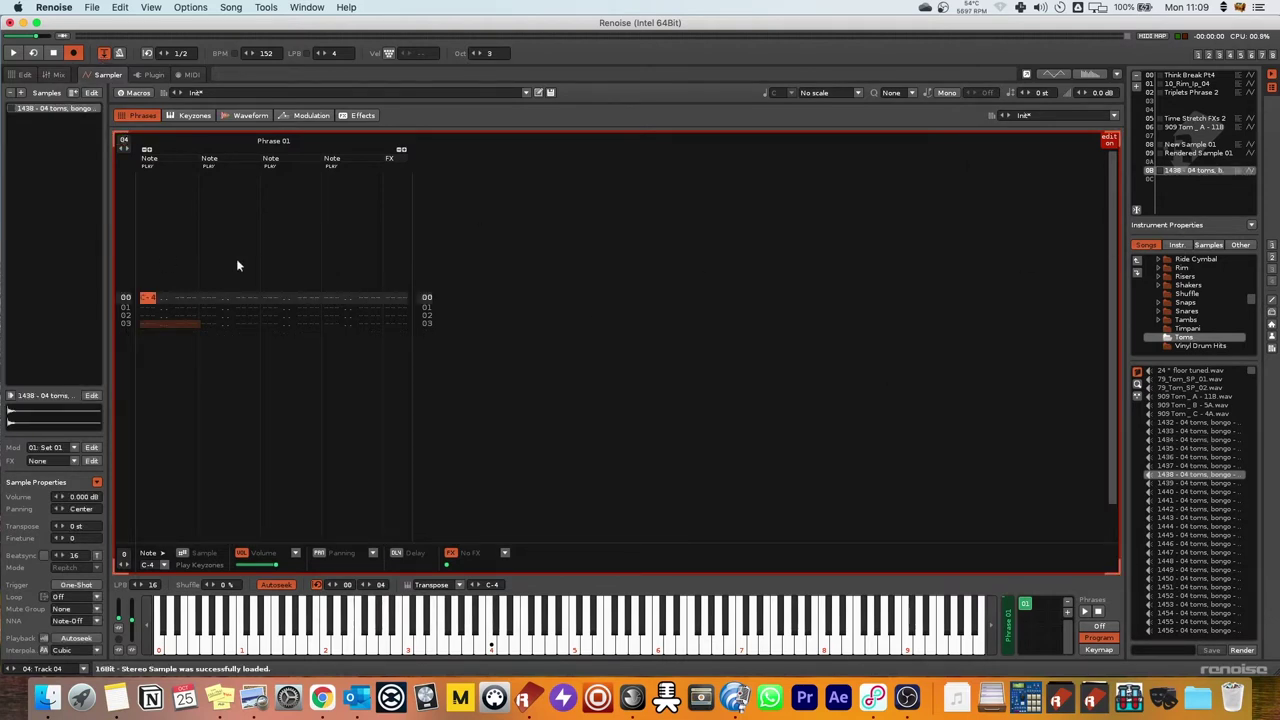
Set the phrase length to 8 lines and enter C-4 notes on lines 00, 02 and 05 of the first note column.
{"action": "double_click", "coordinate": [124, 141]}
{"action": "type", "text": "8"}
{"action": "key", "text": "Return"}
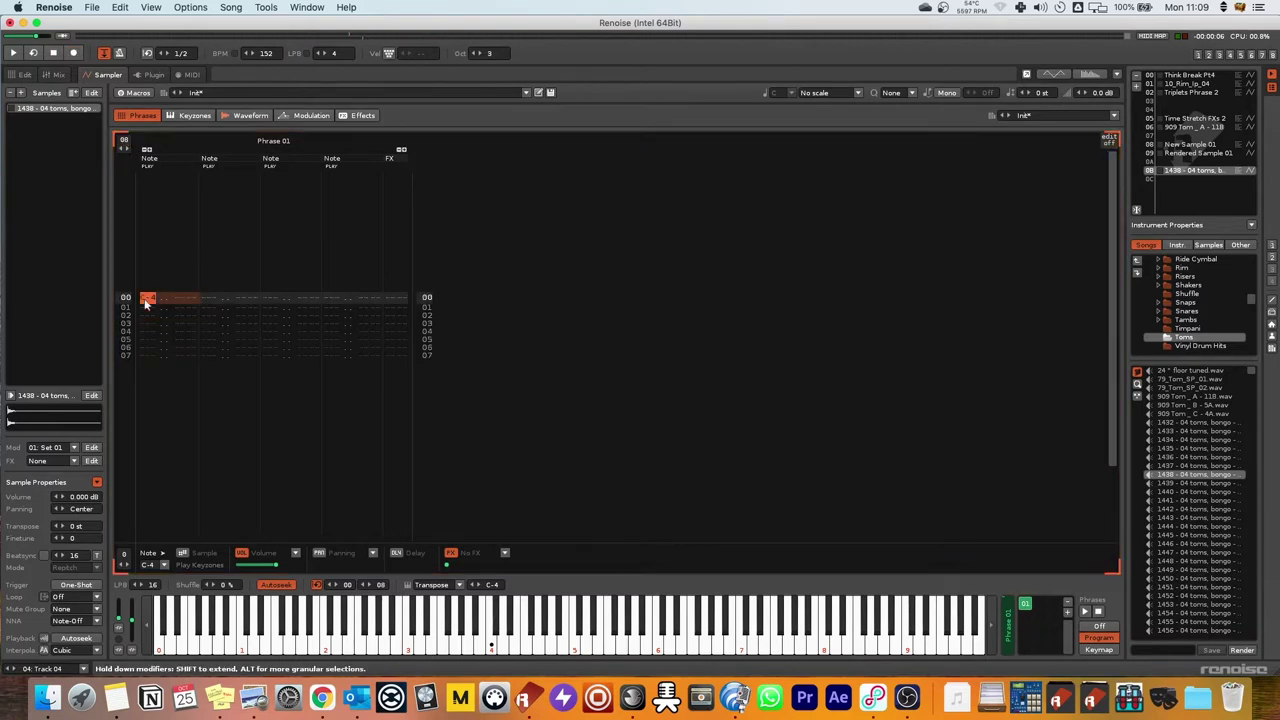
{"action": "left_click", "coordinate": [148, 316]}
{"action": "left_click", "coordinate": [148, 322]}
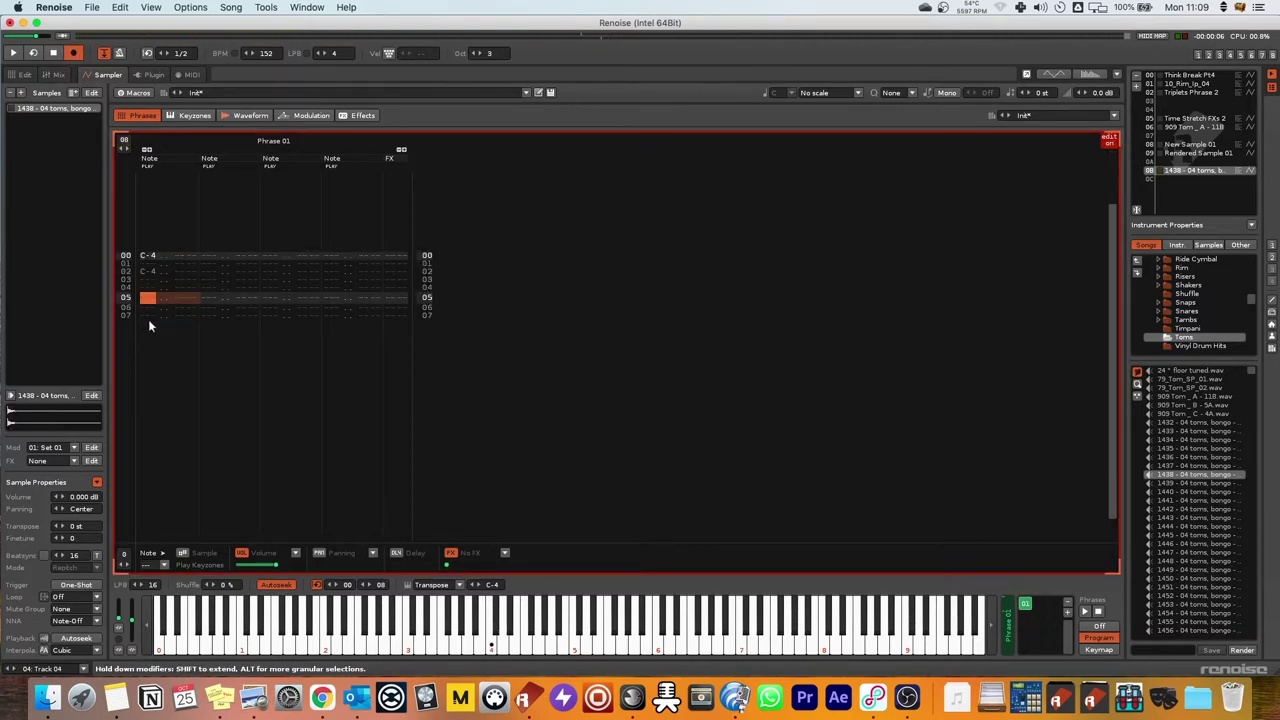
{"action": "key", "text": "q"}
Trigger the phrase with a C-4 note on line 00 of Track 04 in the pattern editor and play the pattern.
{"action": "key", "text": "space"}
{"action": "left_click", "coordinate": [20, 74]}
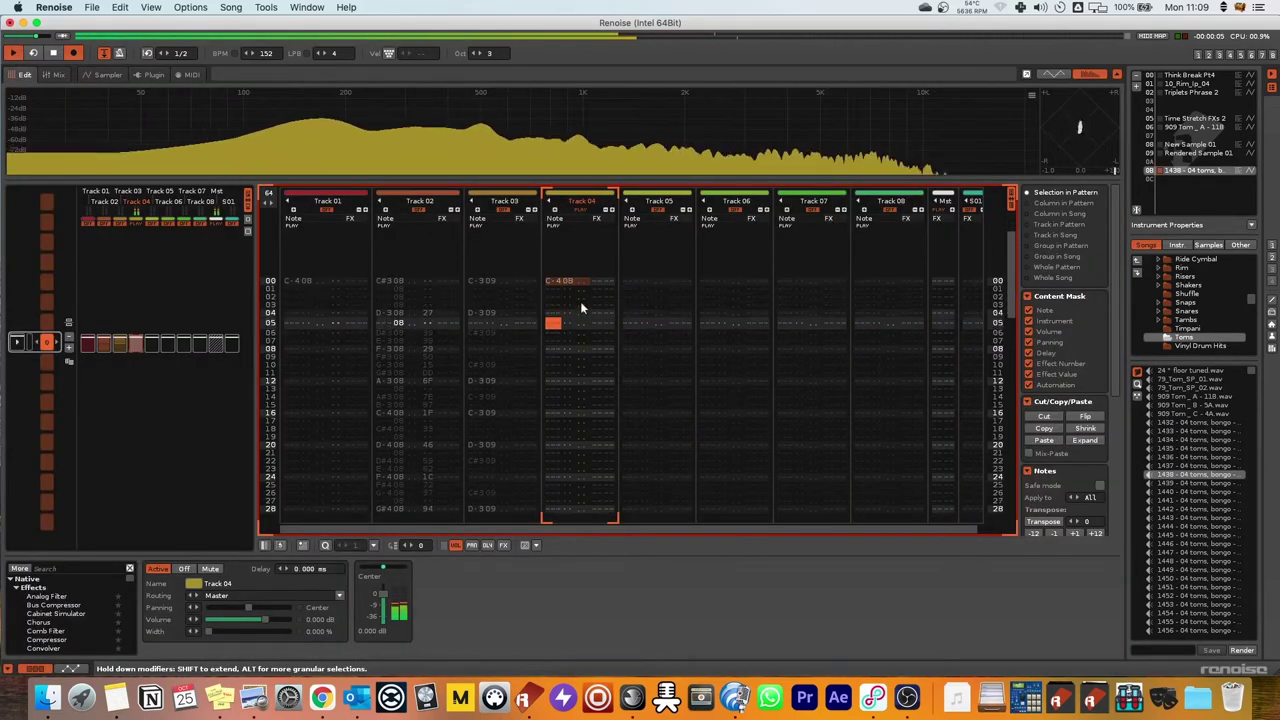
Set the phrase's LPB to 8 and turn off its looping, then check it by playing the pattern.
{"action": "left_click", "coordinate": [108, 74]}
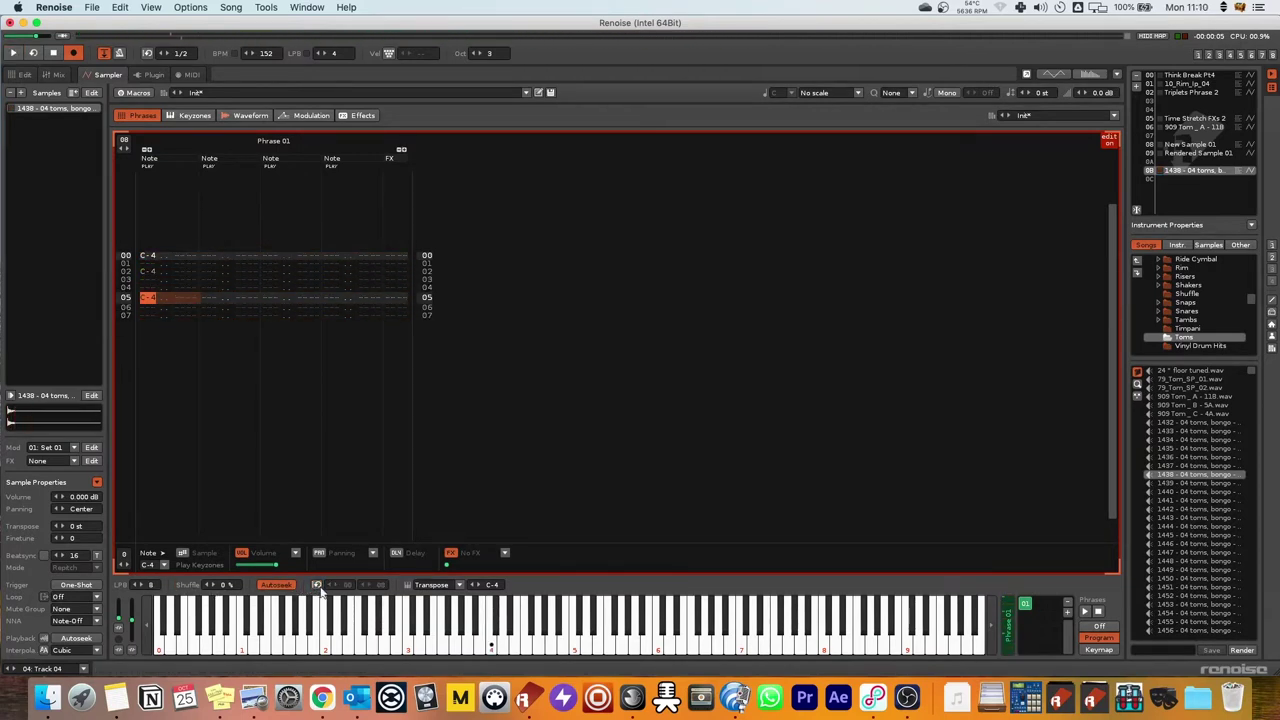
{"action": "key", "text": "space"}
{"action": "left_click", "coordinate": [24, 75]}
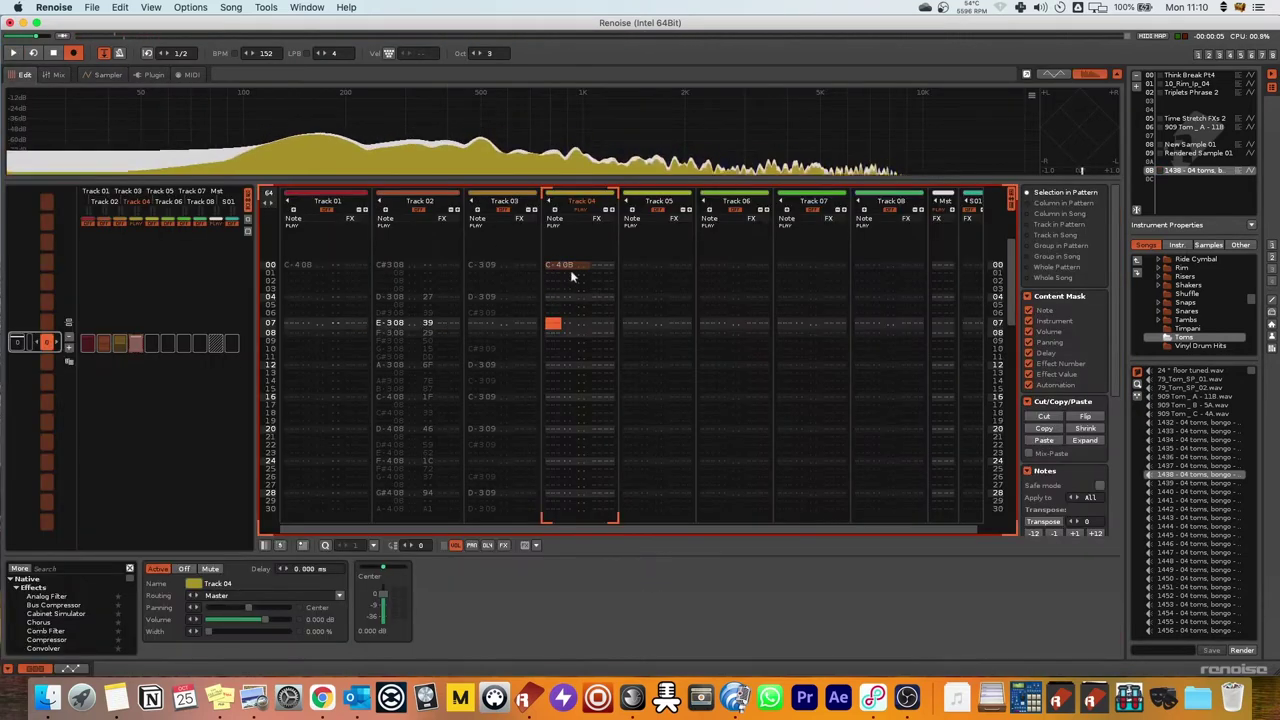
{"action": "left_click", "coordinate": [106, 75]}
Audition the 8-line bongo phrase from within the phrase editor.
{"action": "key", "text": "space"}
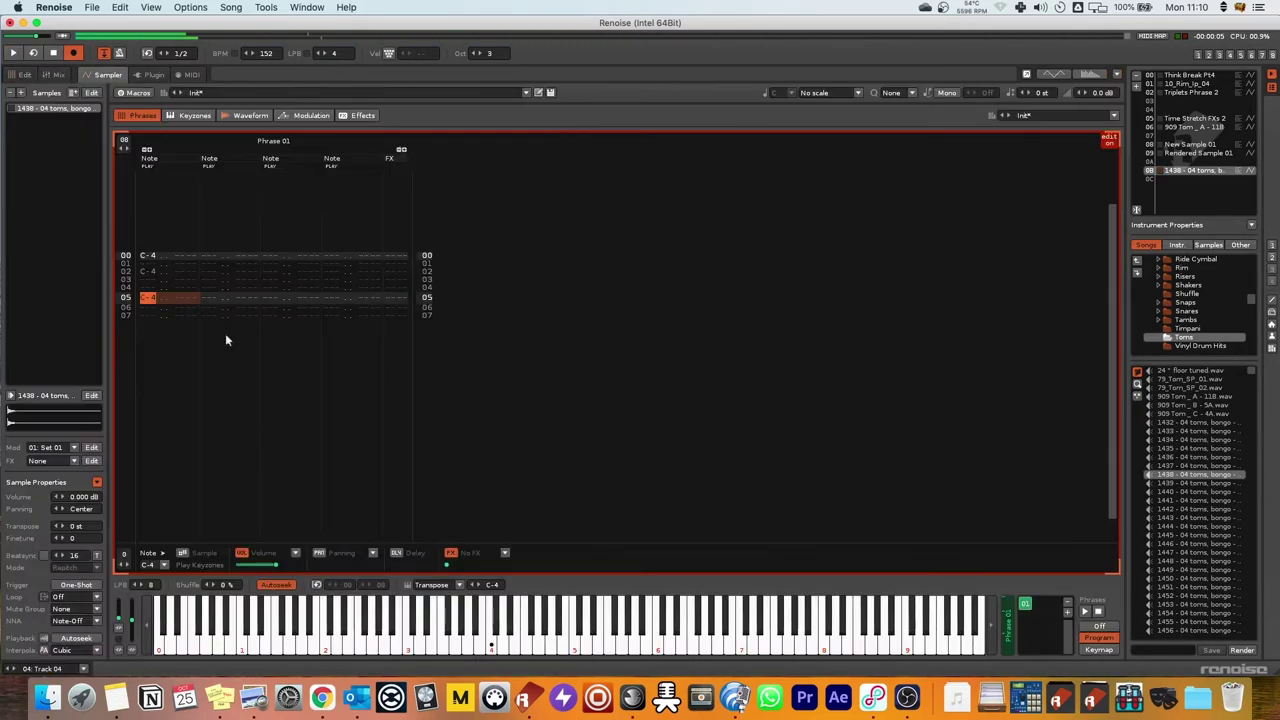
{"action": "key", "text": "space"}
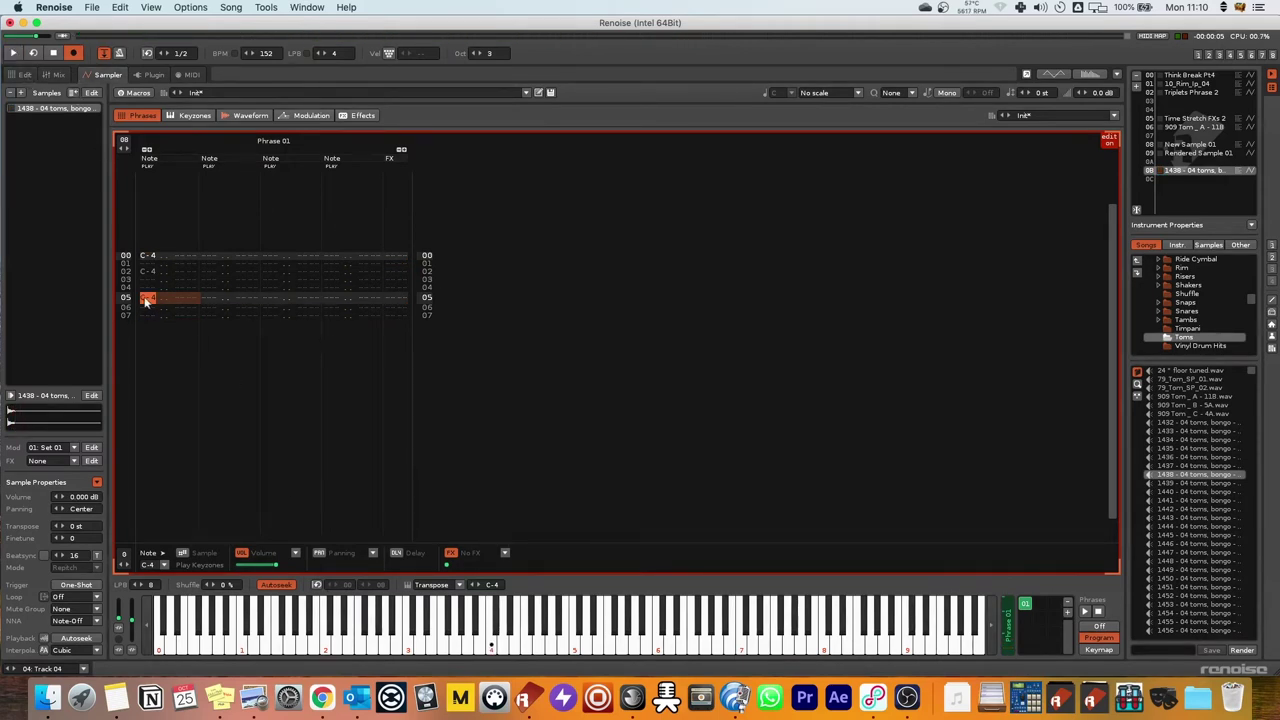
{"action": "key", "text": "space"}
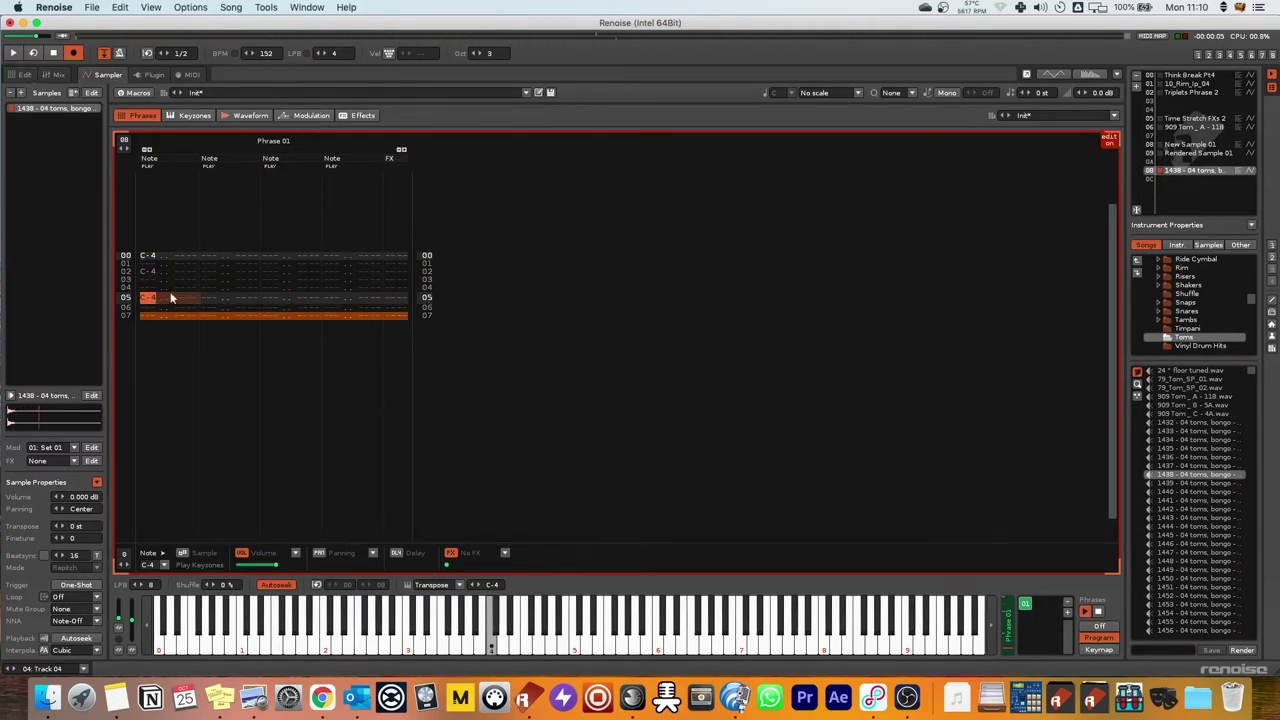
{"action": "key", "text": "space"}
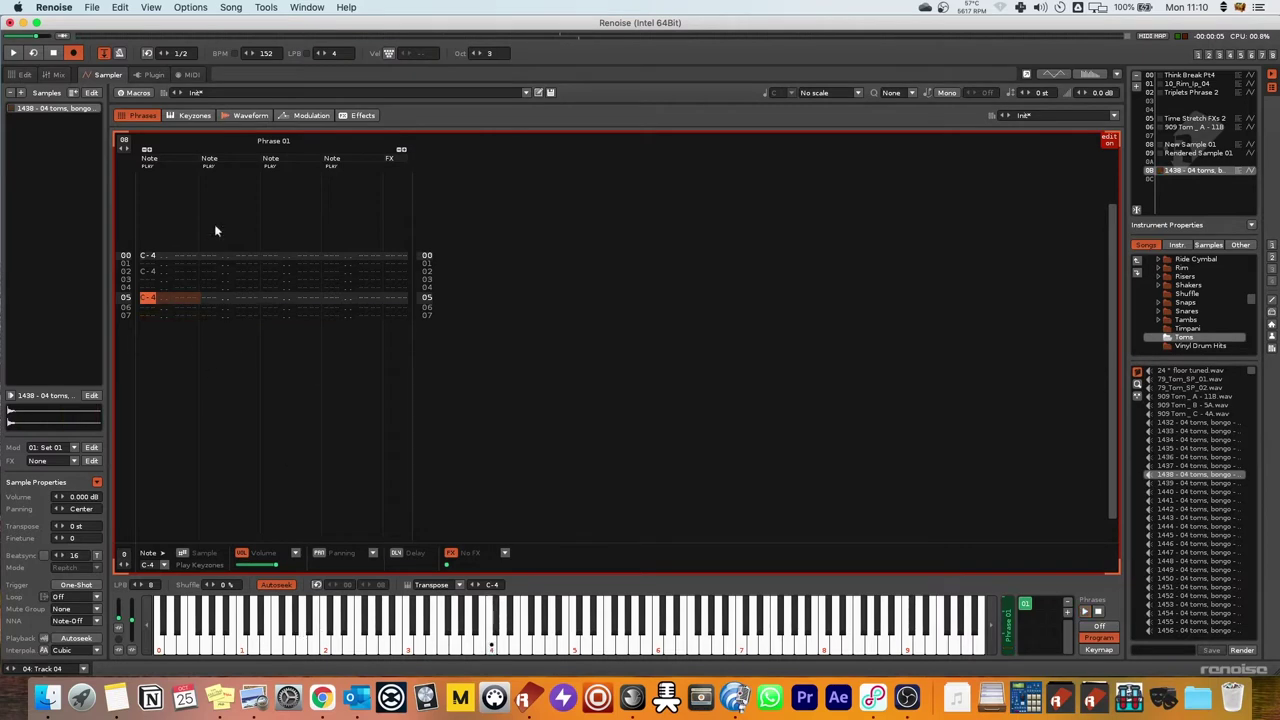
Play the phrase in its editor and compare it with the phrase triggered by the C-4 note on line 00 of Track 04.
{"action": "key", "text": "space"}
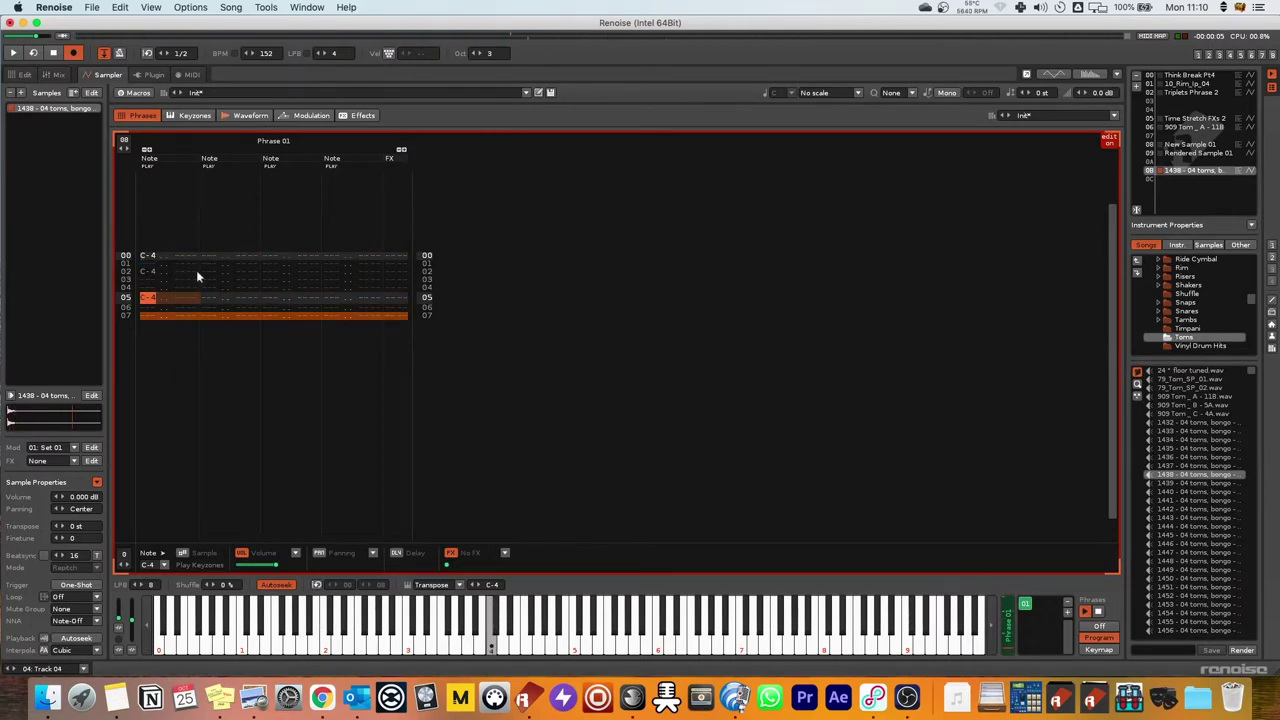
{"action": "left_click", "coordinate": [20, 75]}
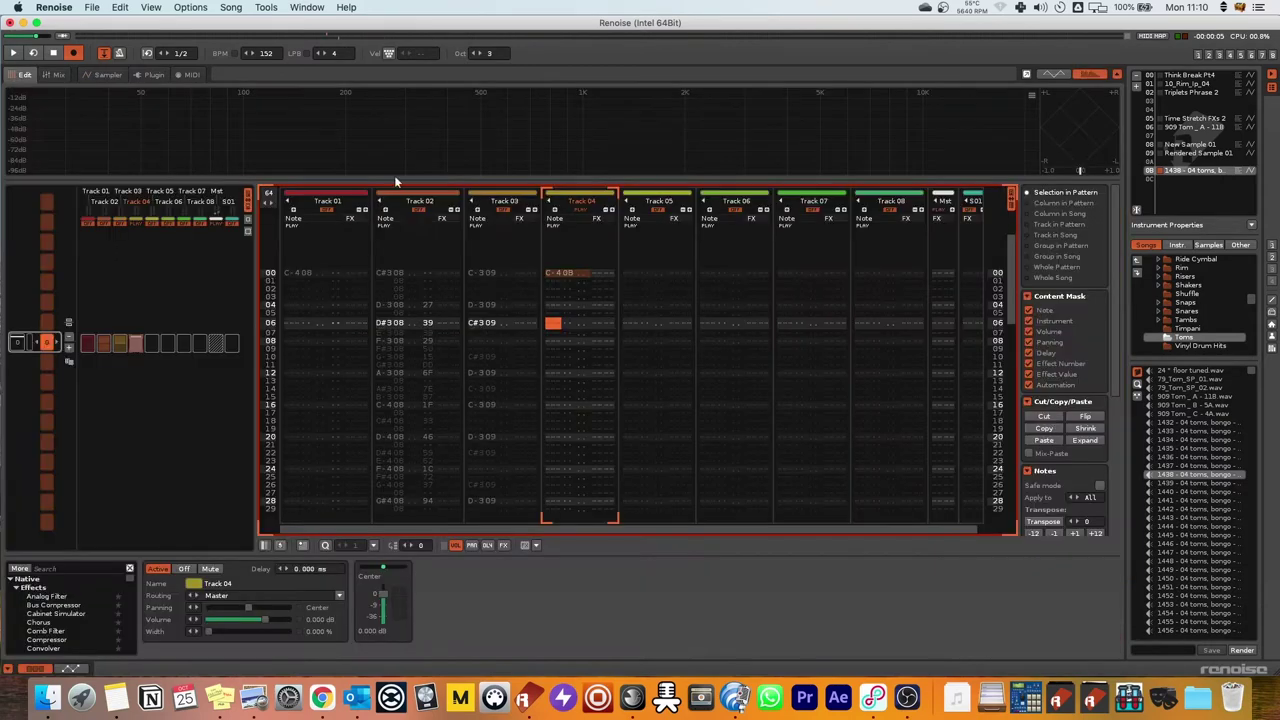
{"action": "left_click", "coordinate": [560, 279]}
{"action": "key", "text": "Return"}
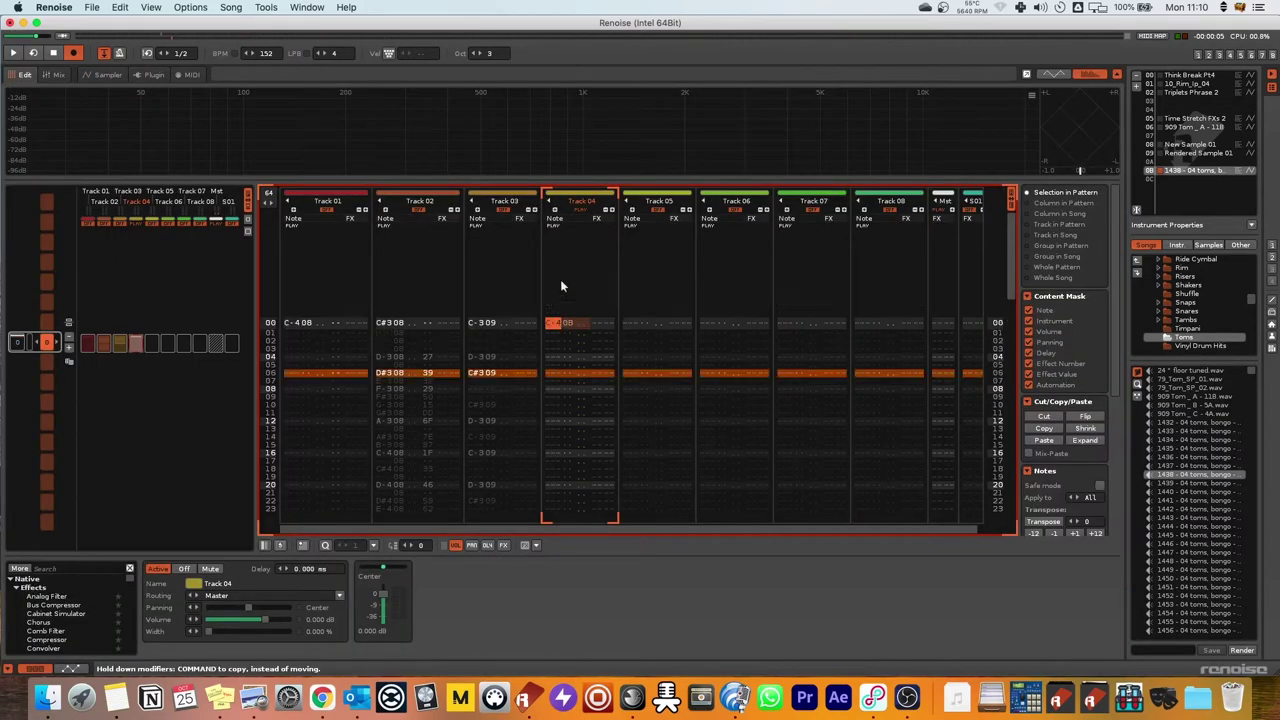
{"action": "key", "text": "Escape"}
{"action": "key", "text": "q"}
{"action": "key", "text": "Escape"}
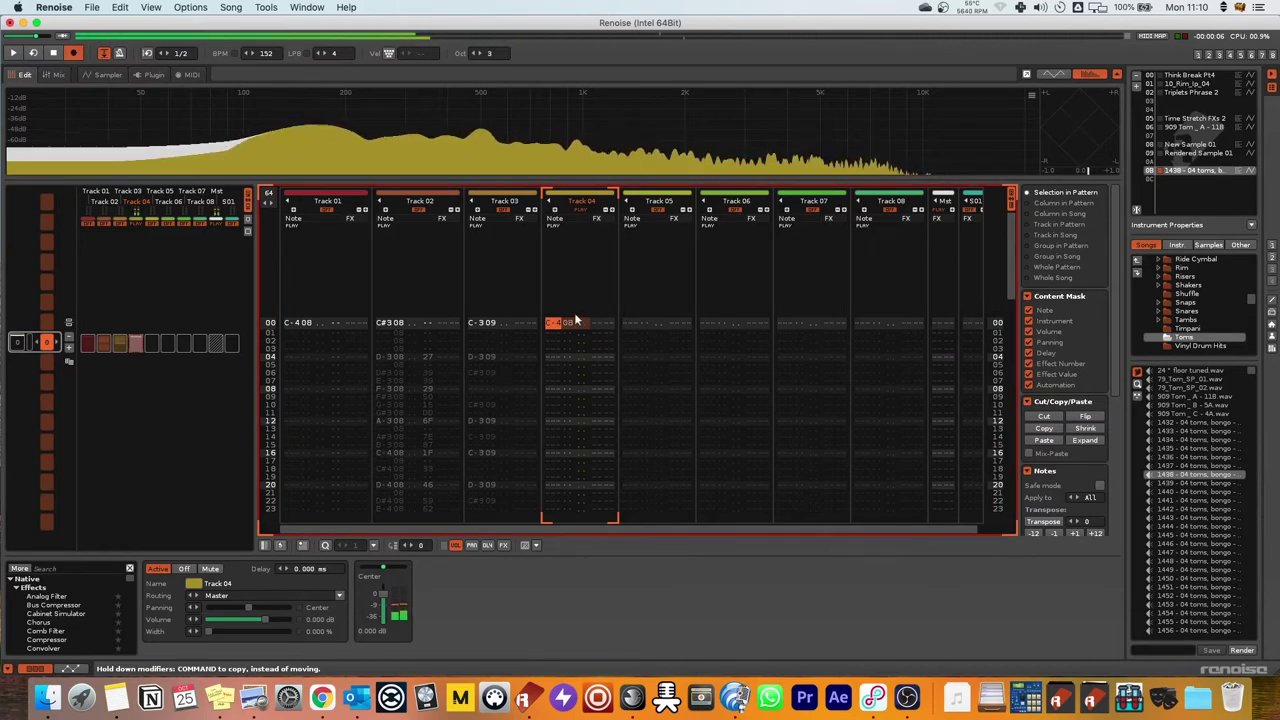
{"action": "left_click", "coordinate": [106, 76]}
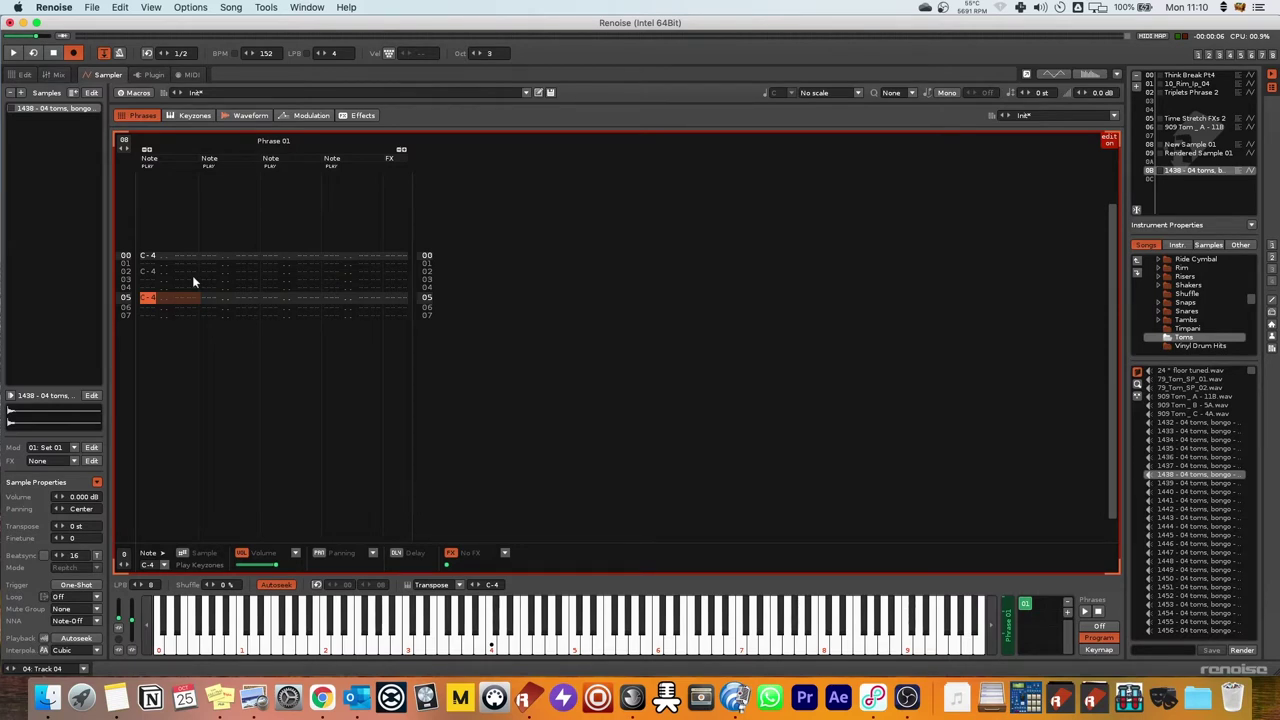
{"action": "left_click", "coordinate": [22, 75]}
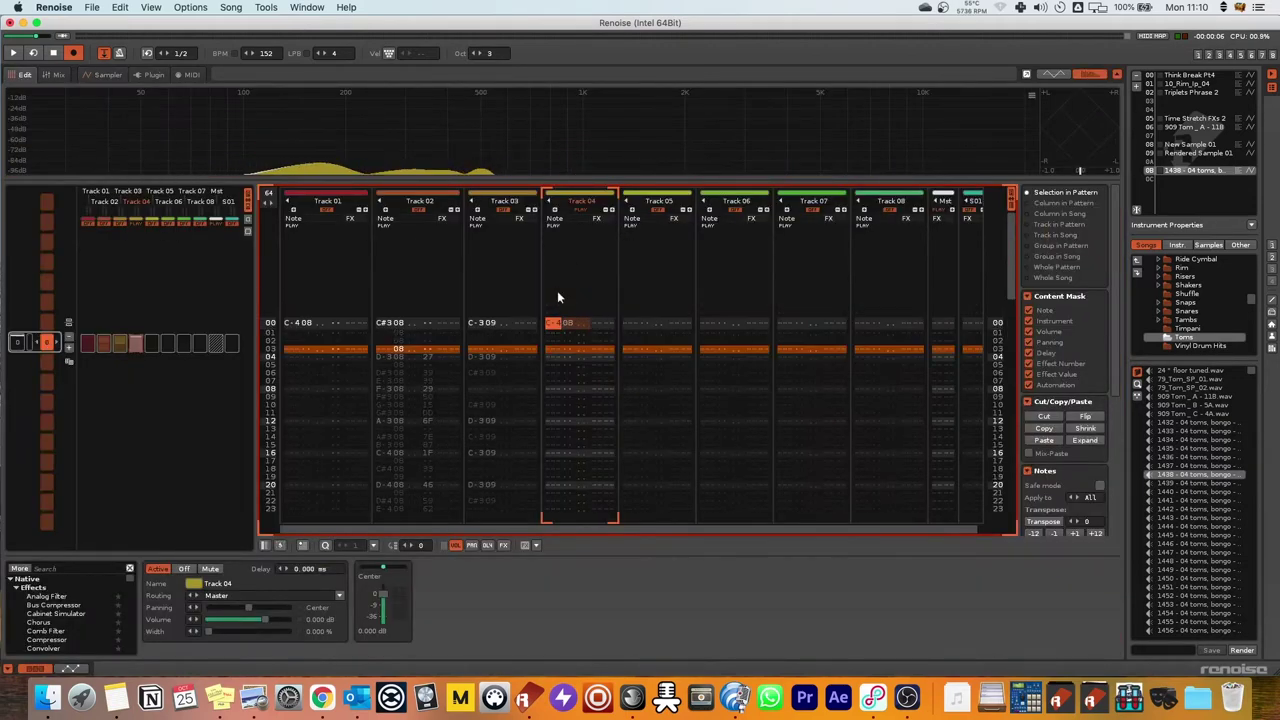
Show the panning, delay and sample columns in the first phrase.
{"action": "left_click", "coordinate": [92, 75]}
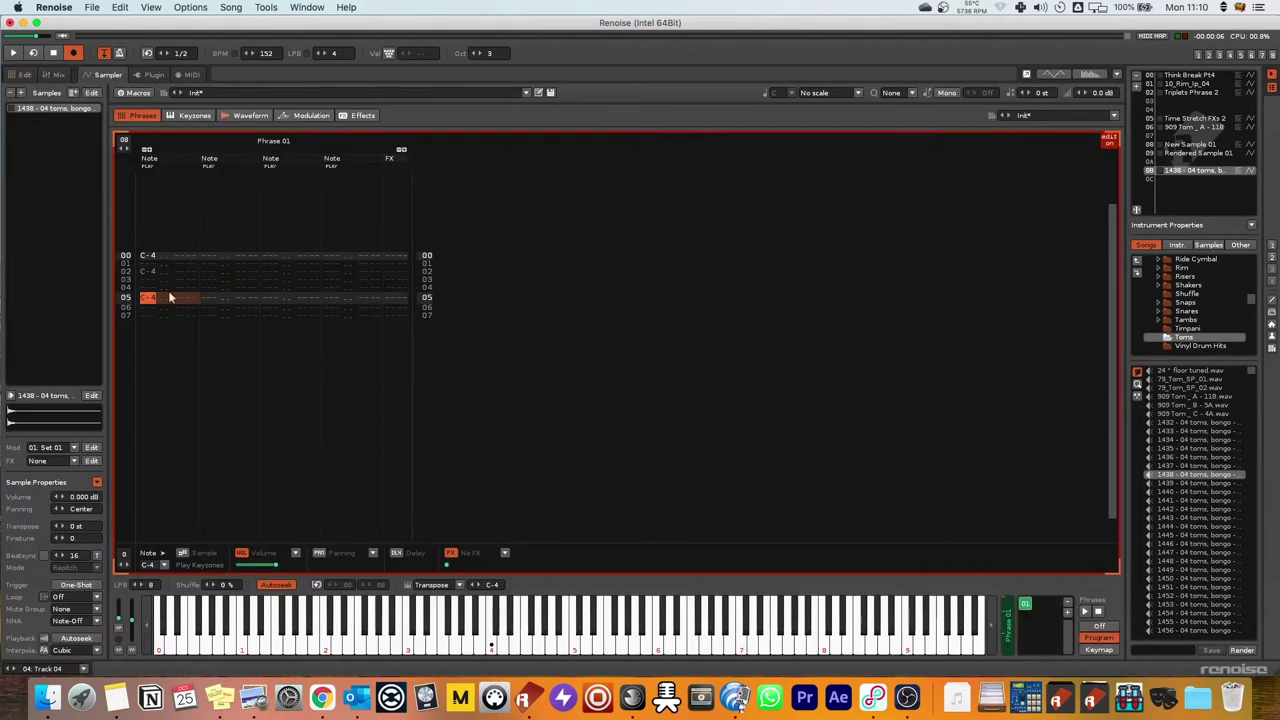
{"action": "key", "text": "q"}
{"action": "left_click", "coordinate": [320, 552]}
{"action": "left_click", "coordinate": [398, 552]}
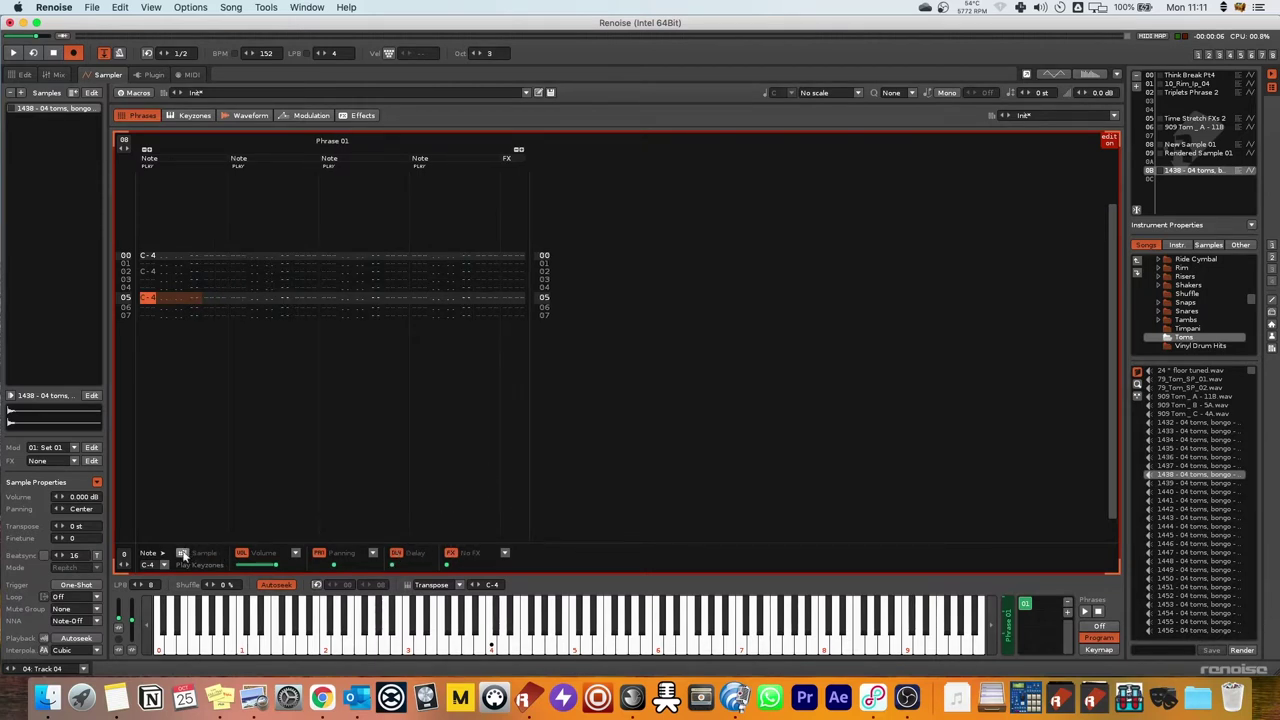
{"action": "left_click", "coordinate": [183, 554]}
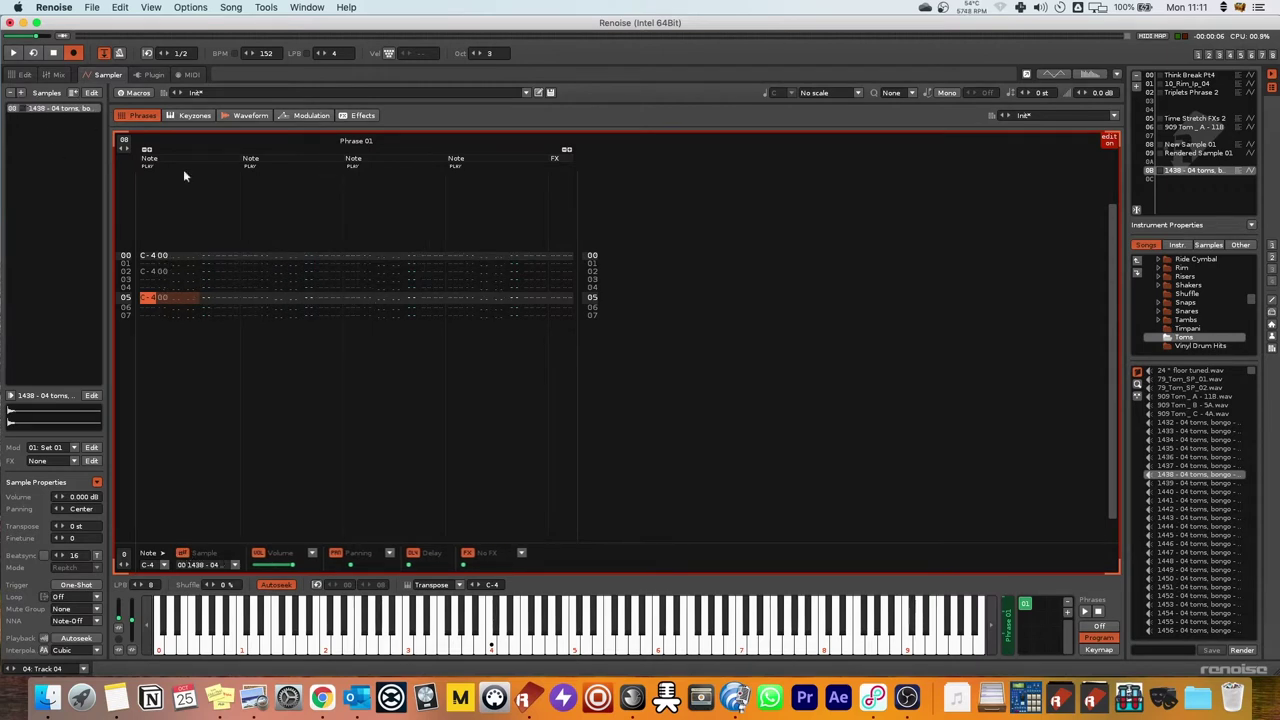
Add the 1433 toms, bongo sample to the instrument and assign it to the phrase's C-4 note on line 05.
{"action": "left_click_drag", "start_coordinate": [1188, 431], "coordinate": [40, 140]}
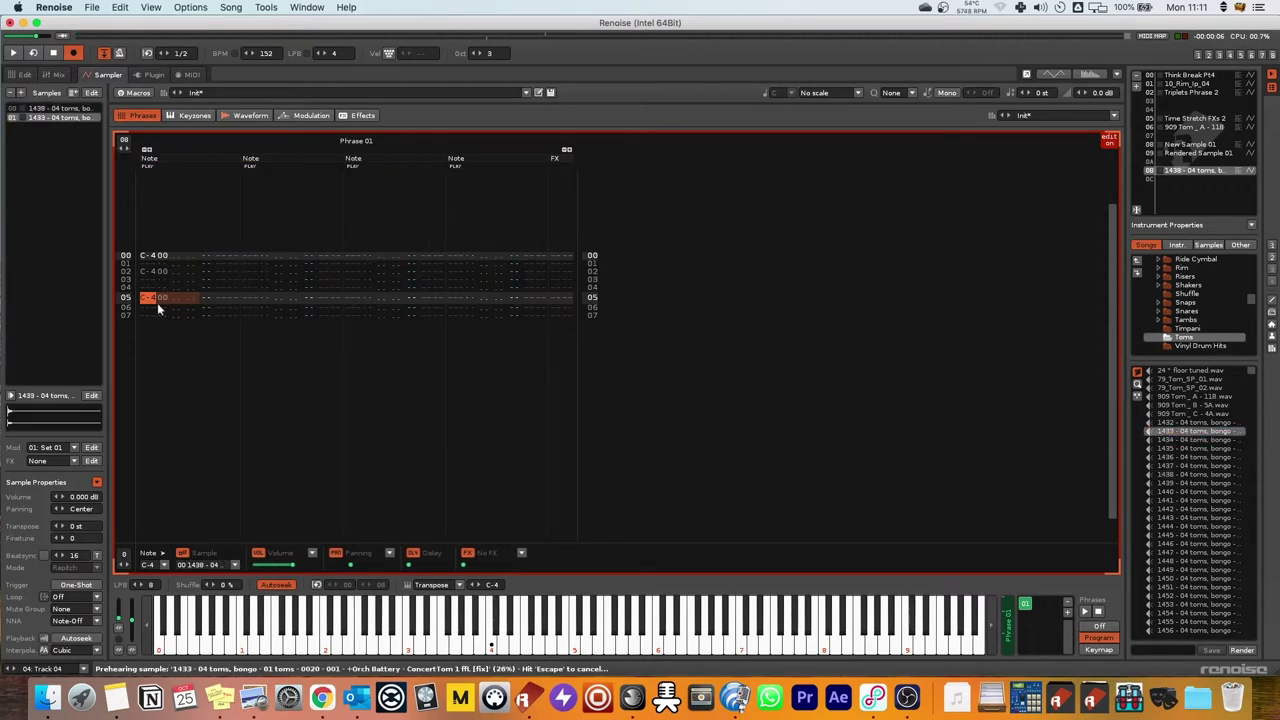
{"action": "left_click", "coordinate": [158, 300]}
{"action": "key", "text": "q"}
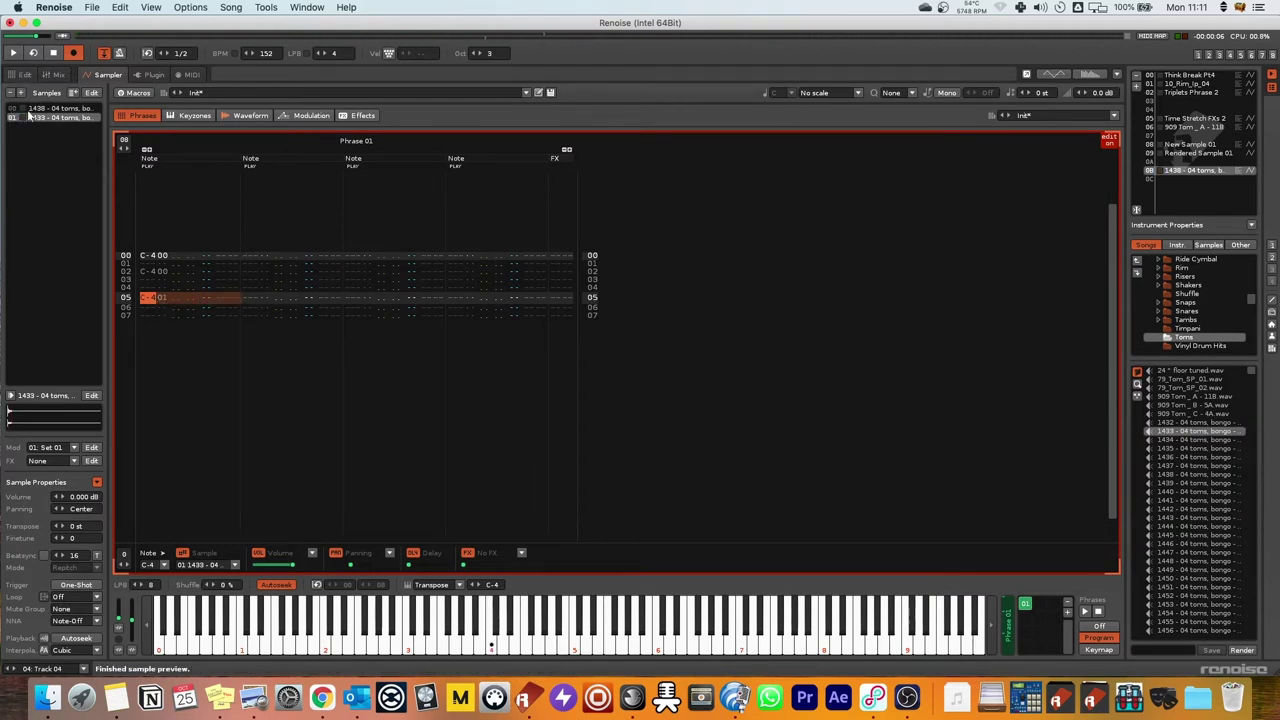
{"action": "left_click", "coordinate": [162, 272]}
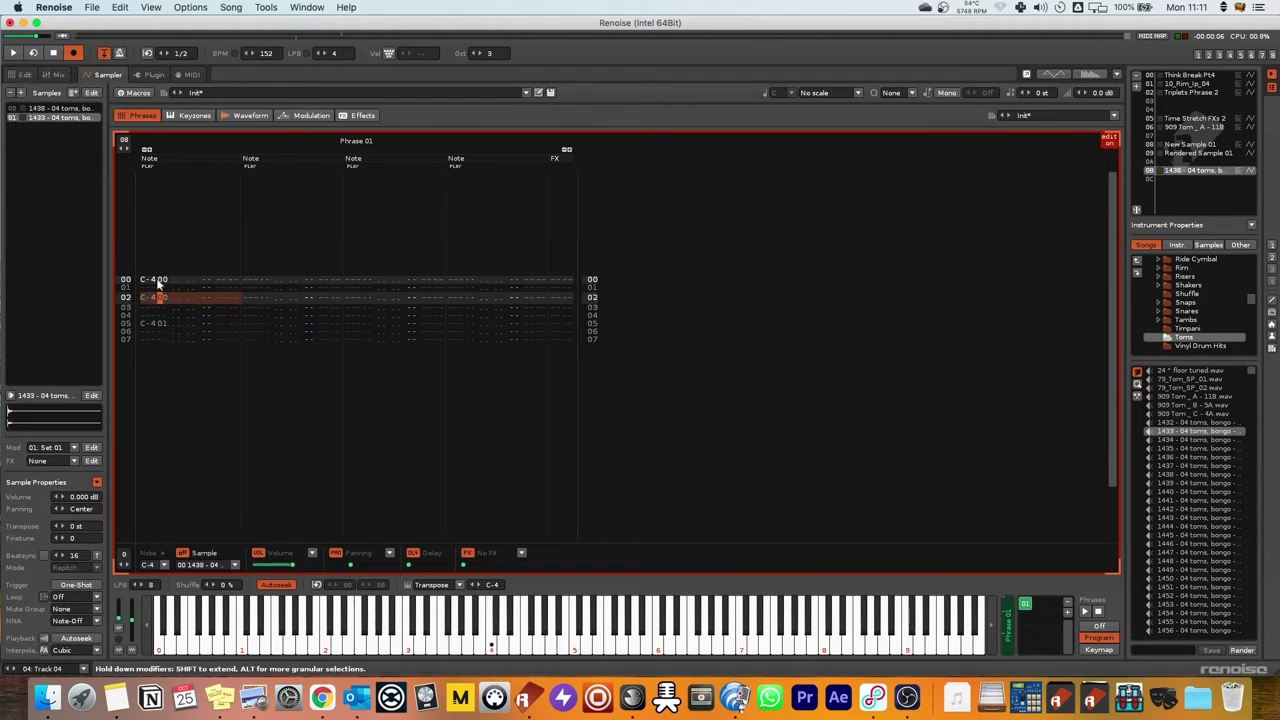
{"action": "left_click", "coordinate": [158, 281]}
{"action": "left_click", "coordinate": [155, 340]}
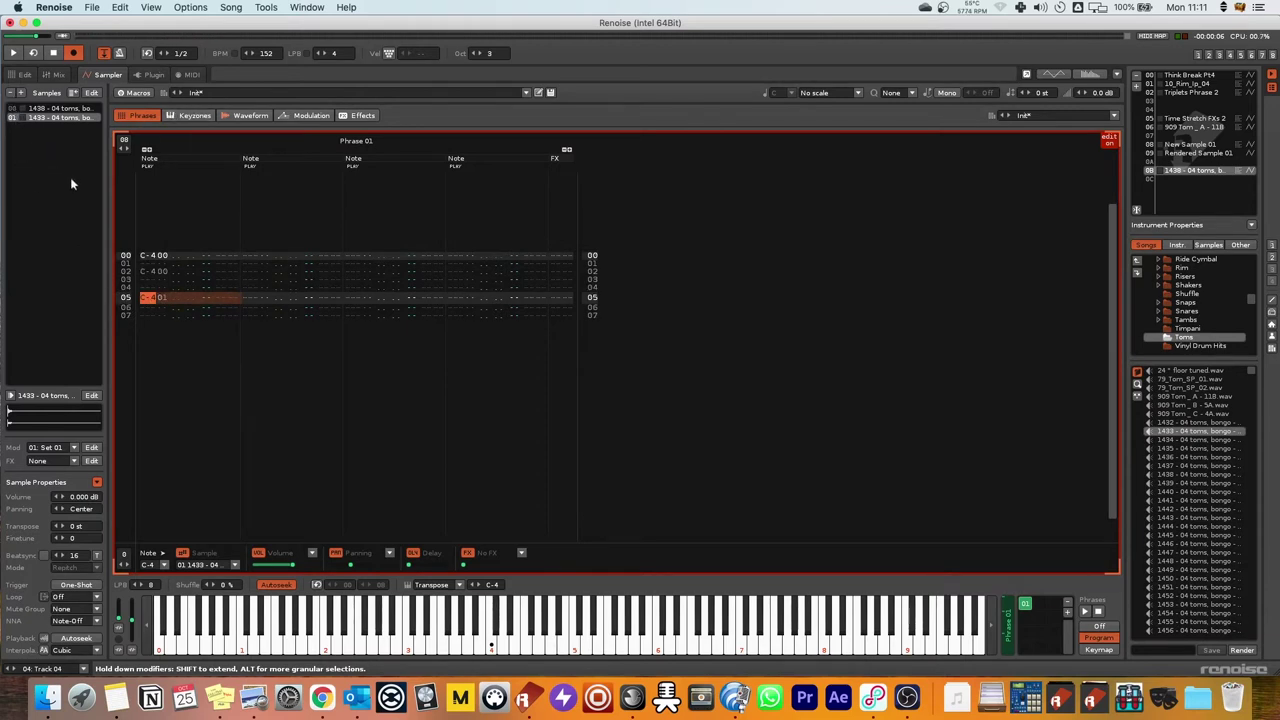
{"action": "left_click", "coordinate": [243, 117]}
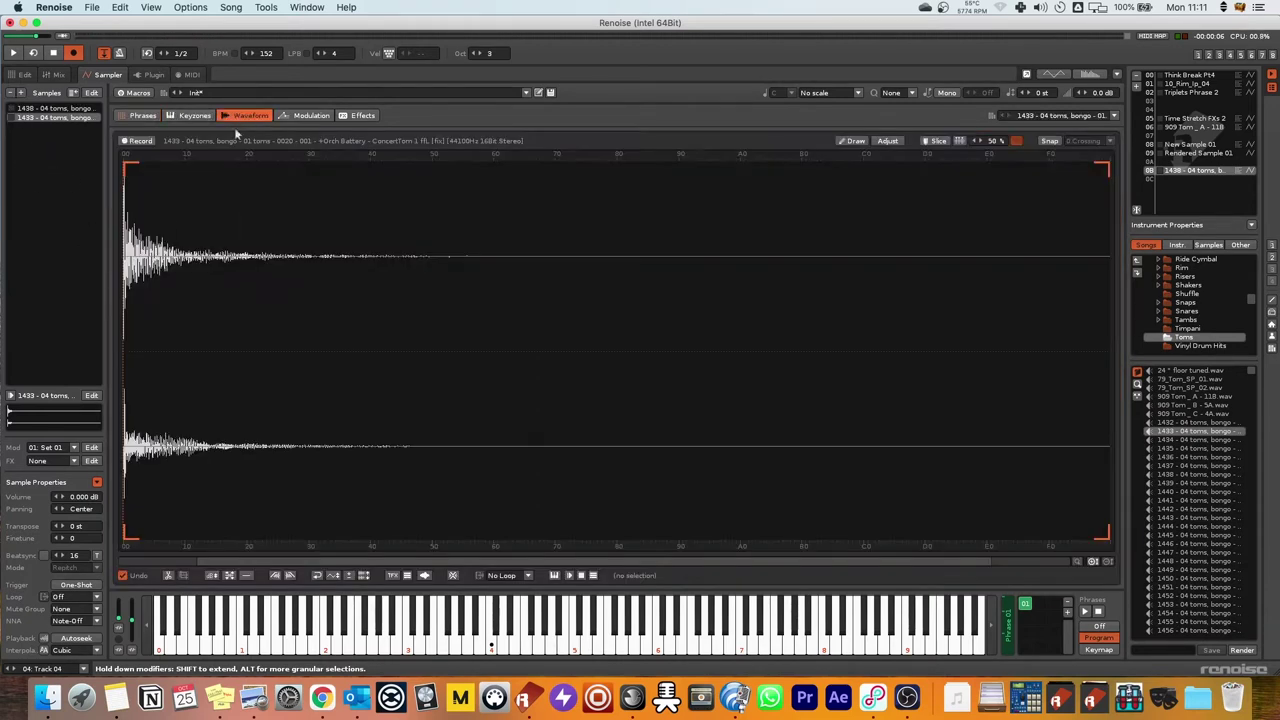
{"action": "left_click", "coordinate": [145, 116]}
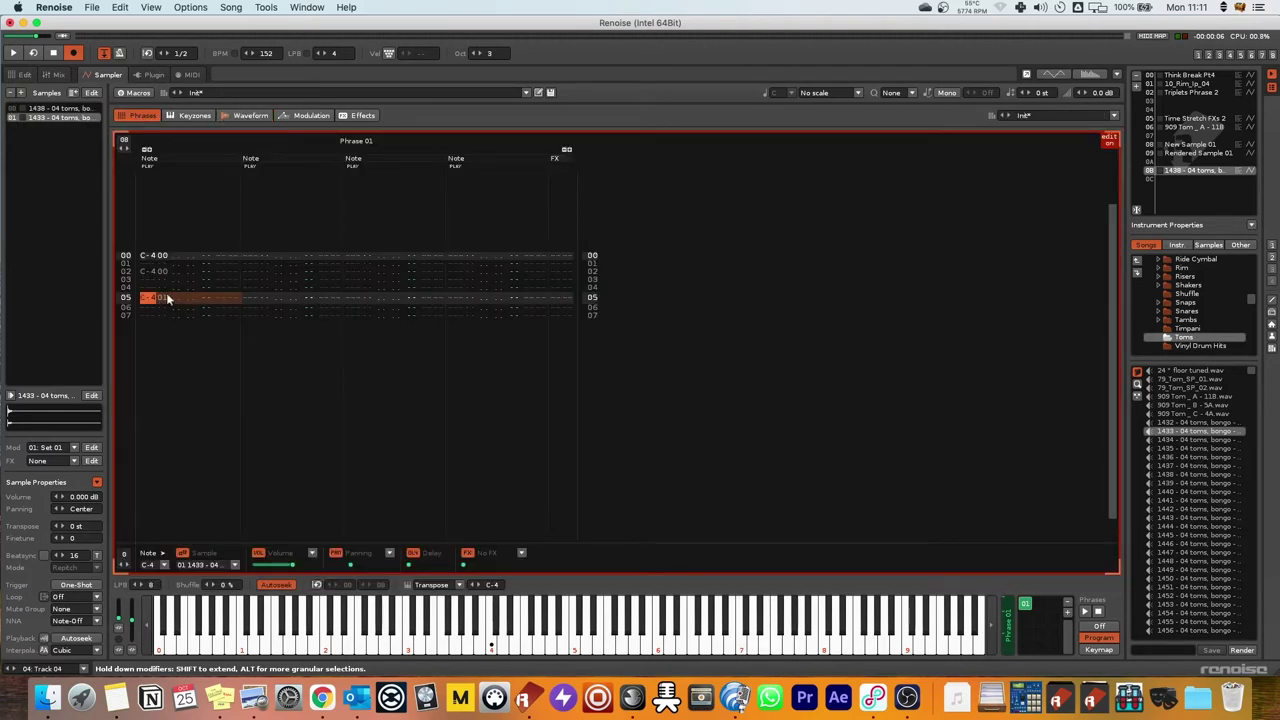
Hide the phrase's sample column and use key-mapped notes: C-3 on lines 00 and 02, C#3 on line 05.
{"action": "left_click", "coordinate": [182, 554]}
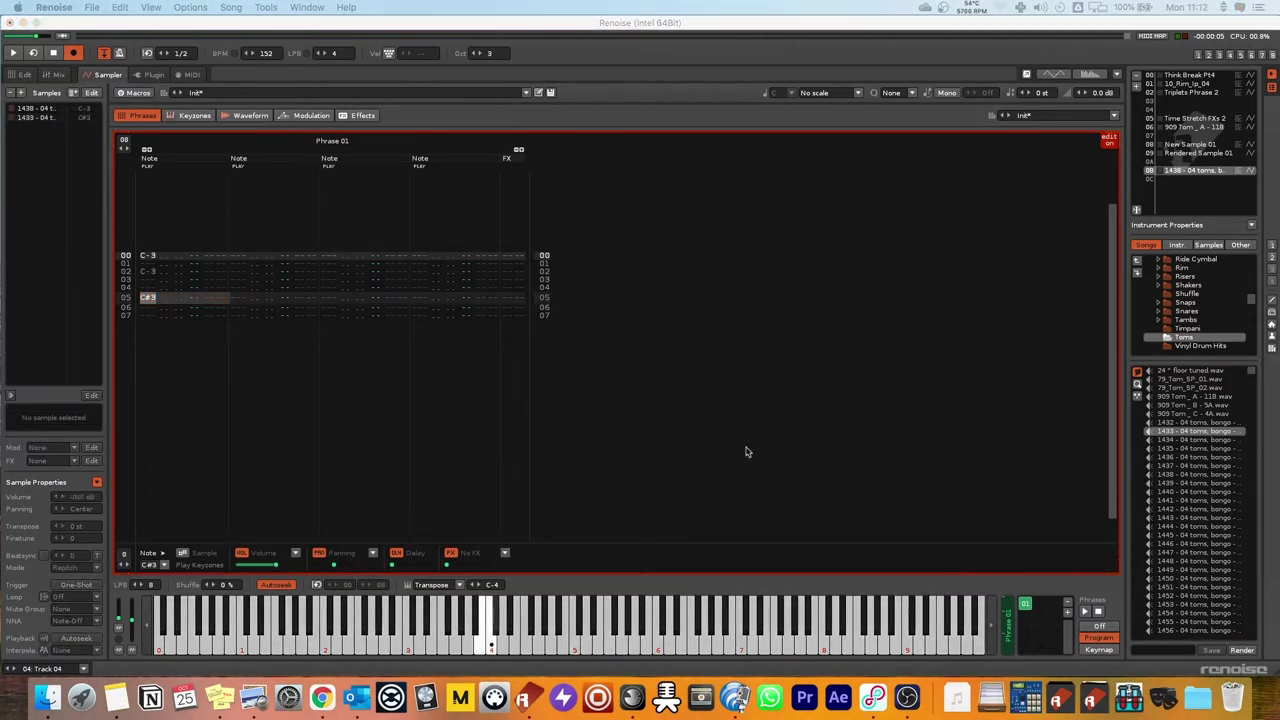
{"action": "left_click", "coordinate": [642, 575]}
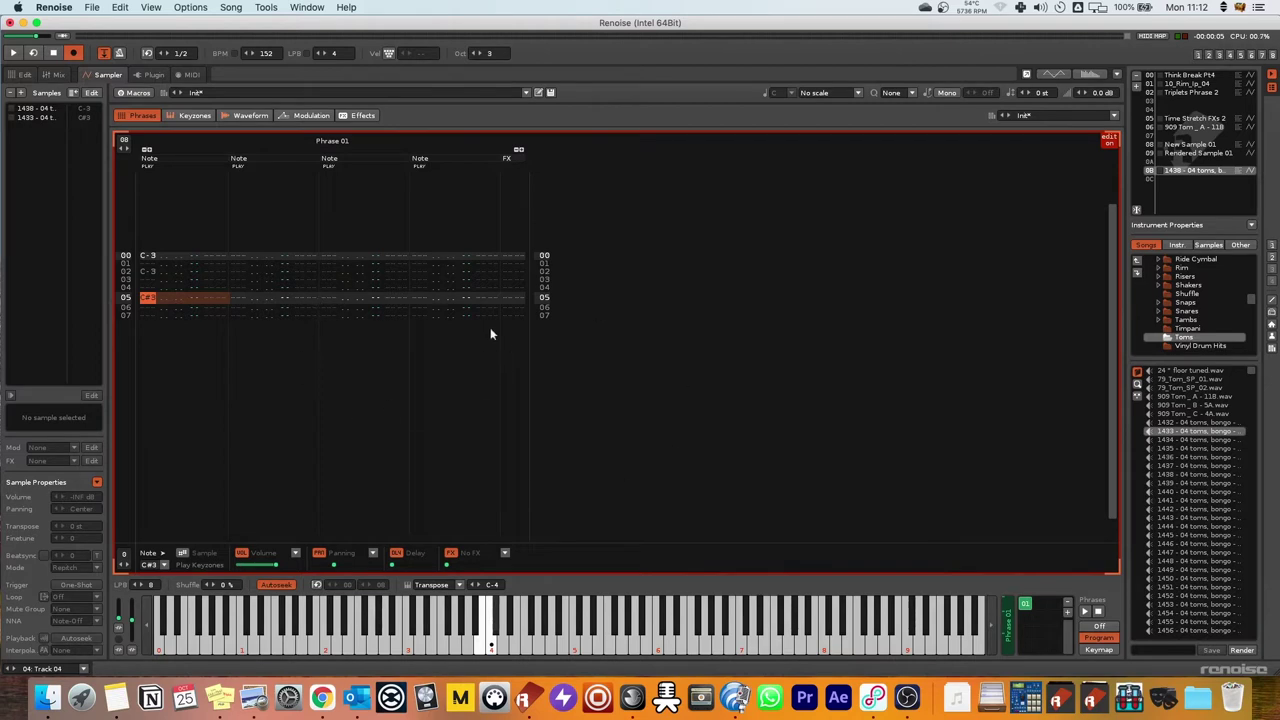
Create a second phrase with a length of 66 lines and switch between the two phrases.
{"action": "left_click", "coordinate": [1067, 610]}
{"action": "left_click_drag", "start_coordinate": [126, 141], "coordinate": [126, 107]}
{"action": "left_click", "coordinate": [1026, 605]}
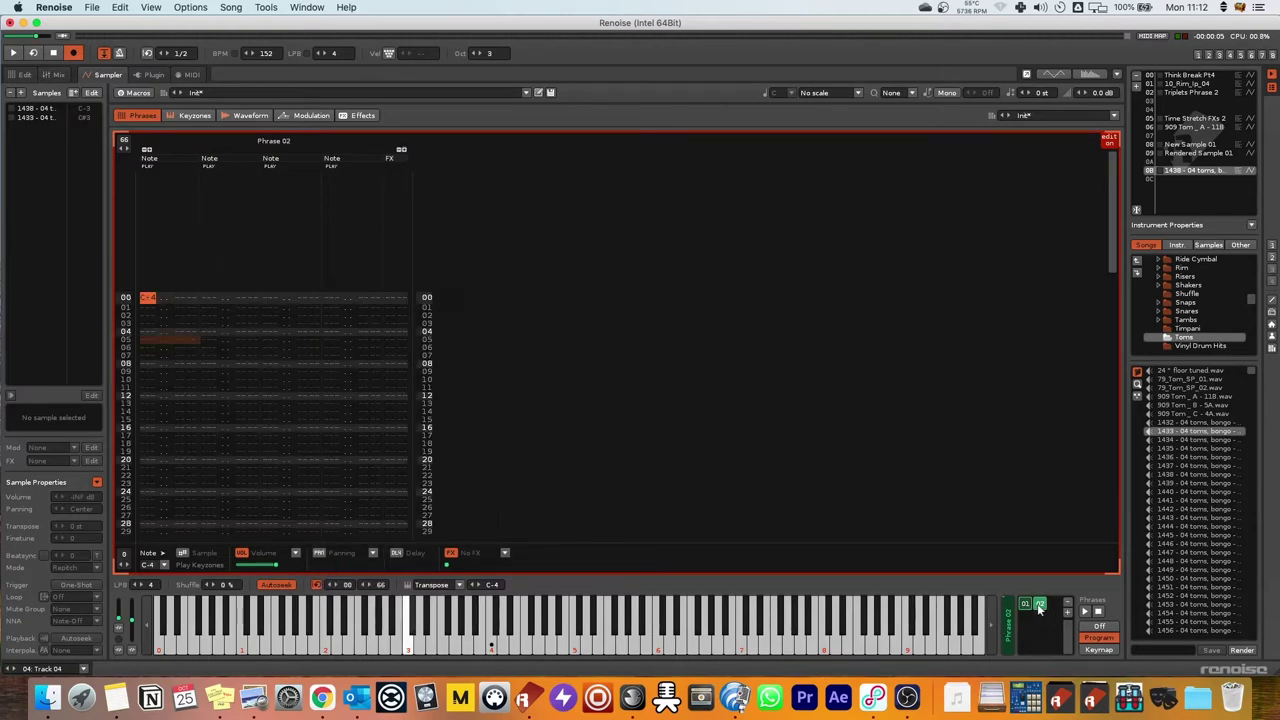
{"action": "left_click", "coordinate": [1039, 606]}
Turn phrase playback off, then enter C-3 on line 00 and C#3 on line 03 of Track 04 and play them.
{"action": "left_click", "coordinate": [1099, 626]}
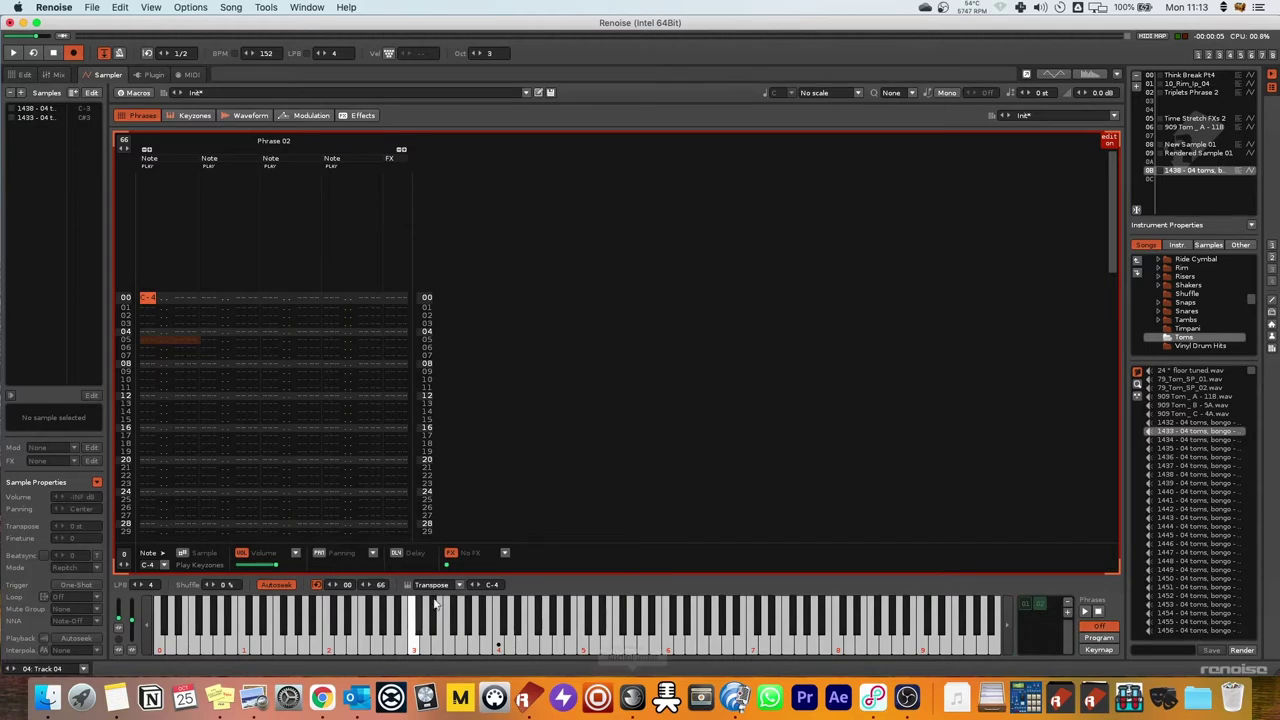
{"action": "left_click", "coordinate": [21, 75]}
{"action": "key", "text": "space"}
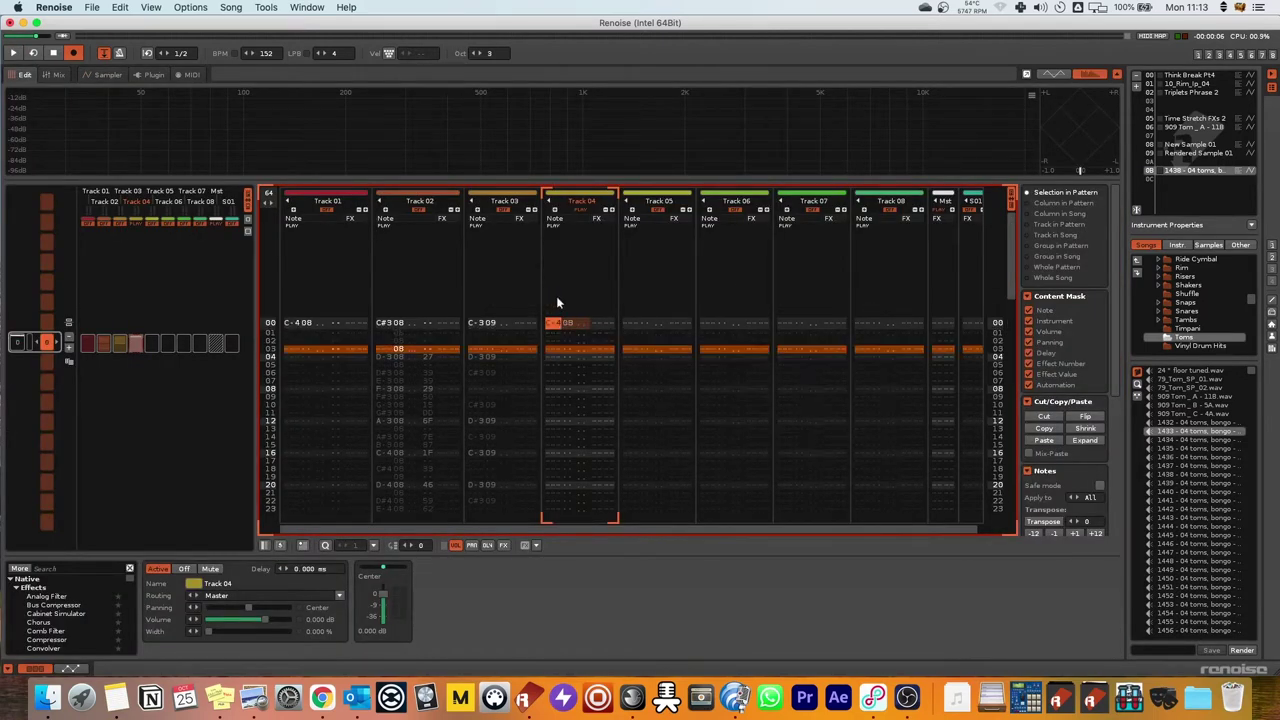
{"action": "key", "text": "z"}
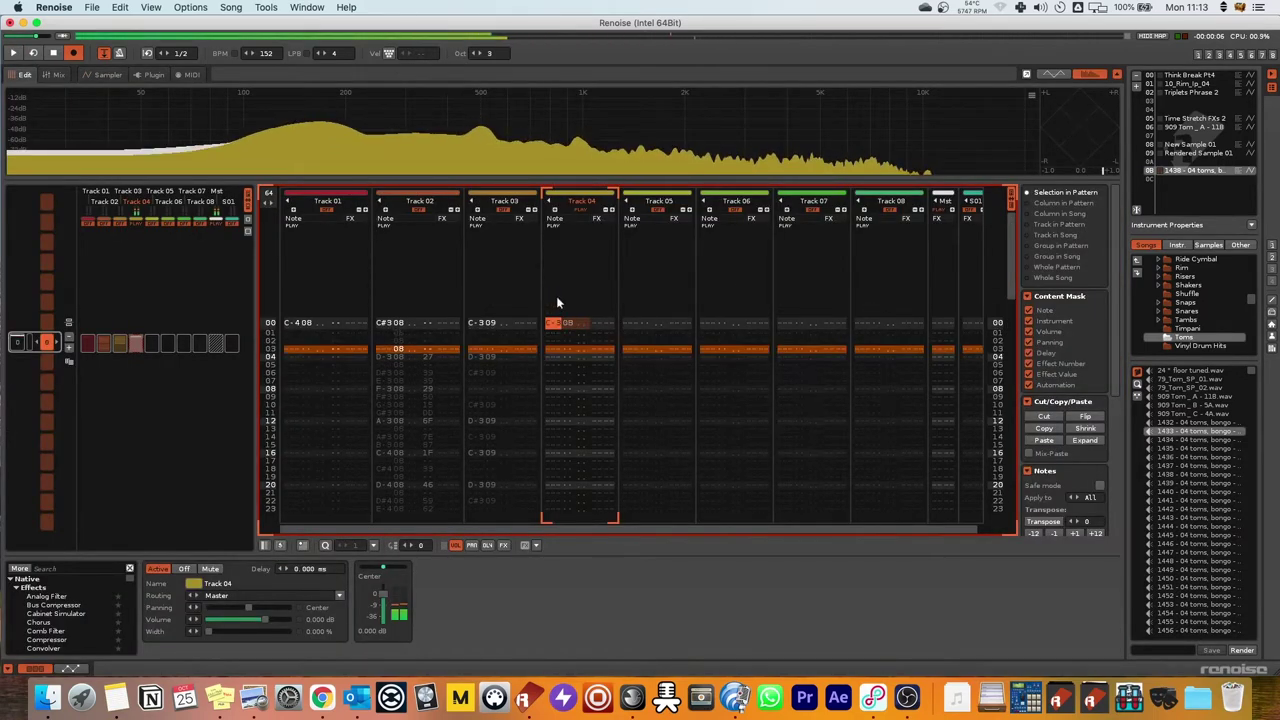
{"action": "left_click", "coordinate": [558, 352]}
{"action": "key", "text": "s"}
{"action": "key", "text": "space"}
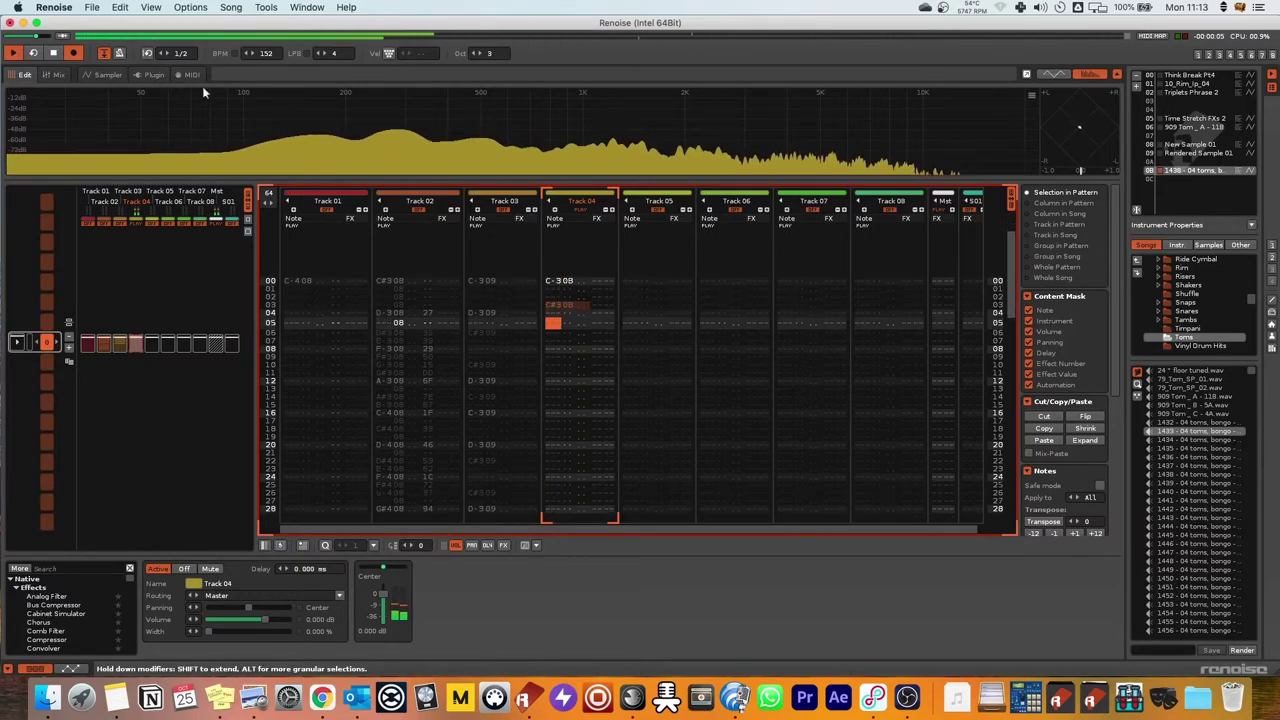
Check the samples' key mapping and delete the C-3 and C#3 notes from Track 04.
{"action": "left_click", "coordinate": [108, 74]}
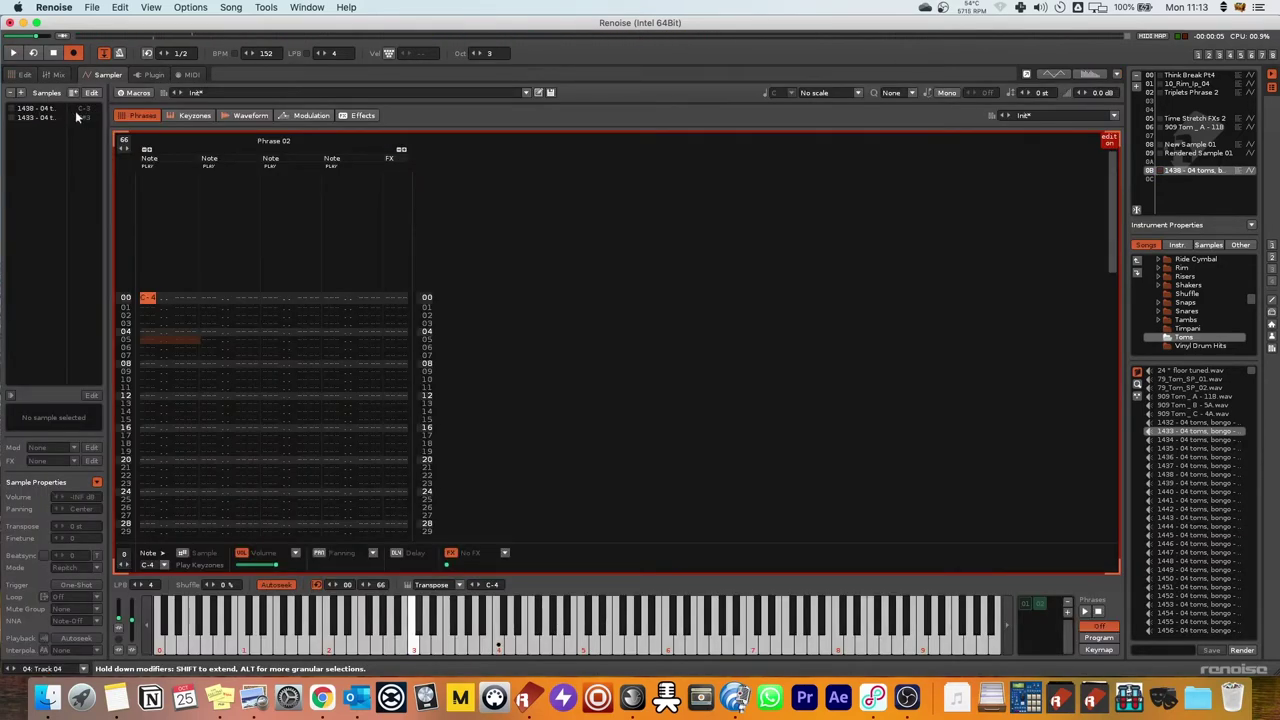
{"action": "left_click", "coordinate": [24, 74]}
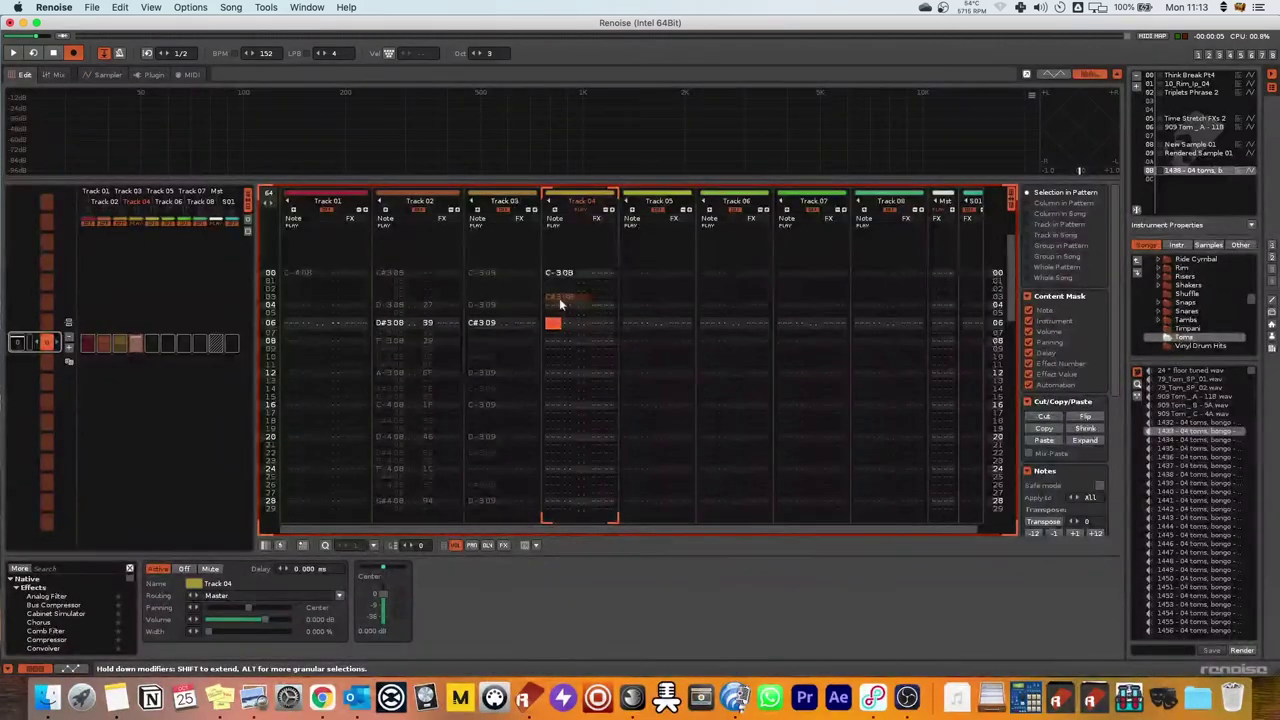
{"action": "left_click", "coordinate": [560, 300]}
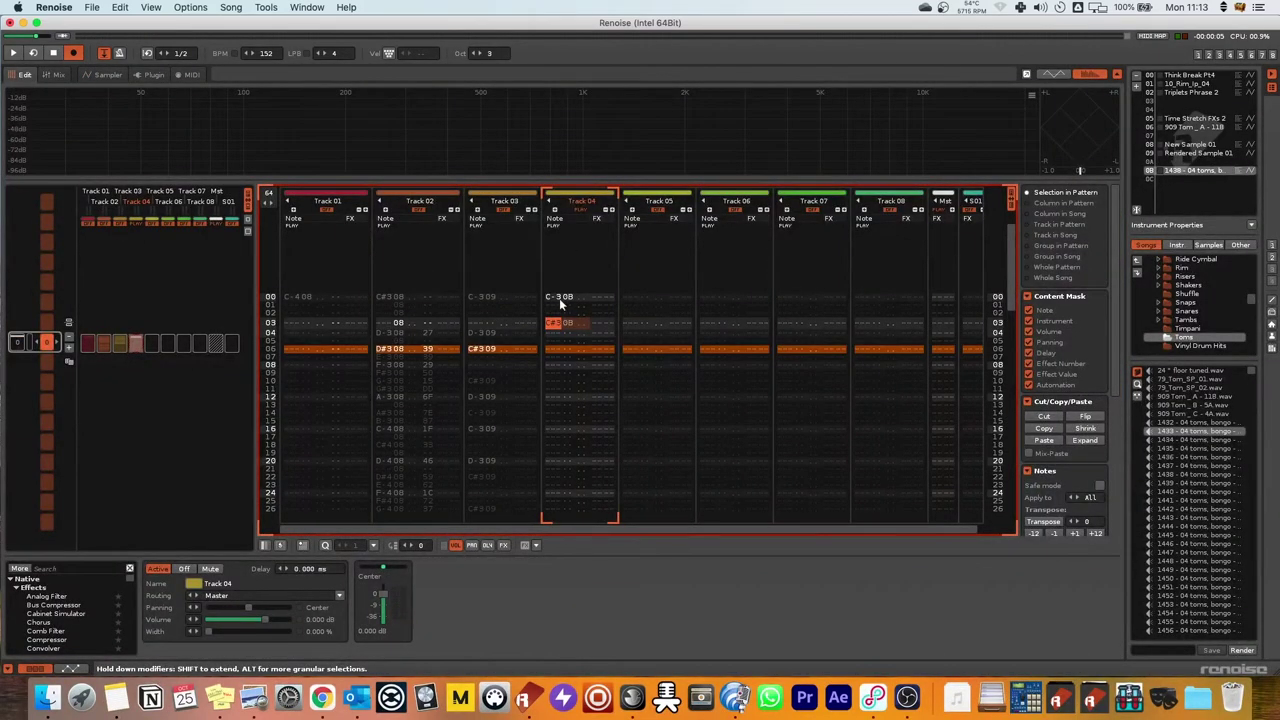
{"action": "left_click_drag", "start_coordinate": [560, 297], "coordinate": [572, 322]}
{"action": "key", "text": "Delete"}
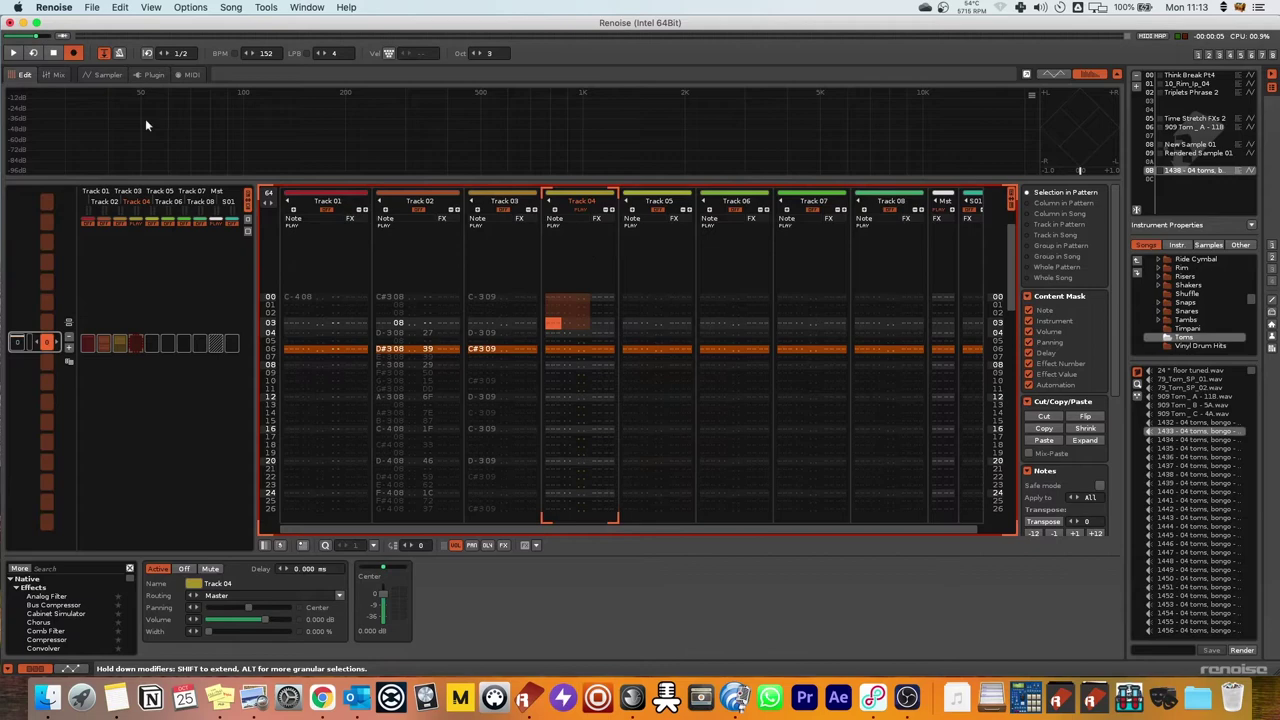
Set phrase playback to Program mode and trigger Phrase 02 with a C-4 note on line 00 of Track 04.
{"action": "left_click", "coordinate": [106, 74]}
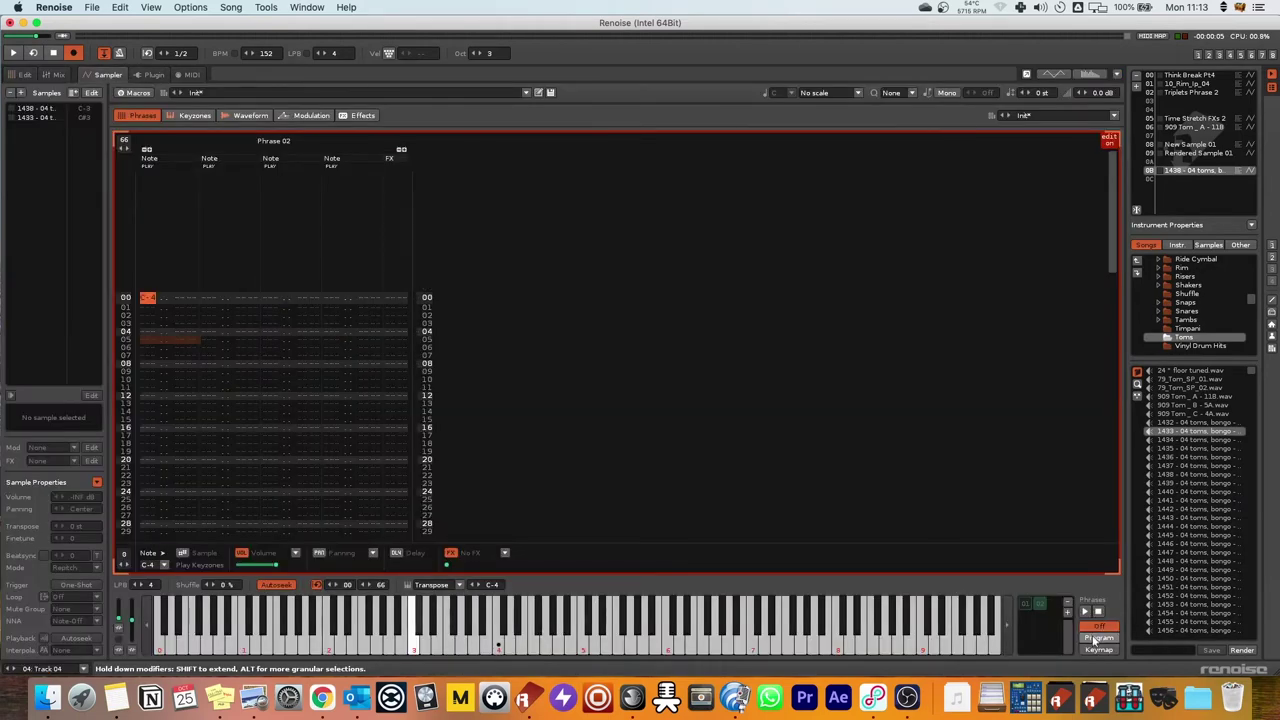
{"action": "left_click", "coordinate": [1098, 638]}
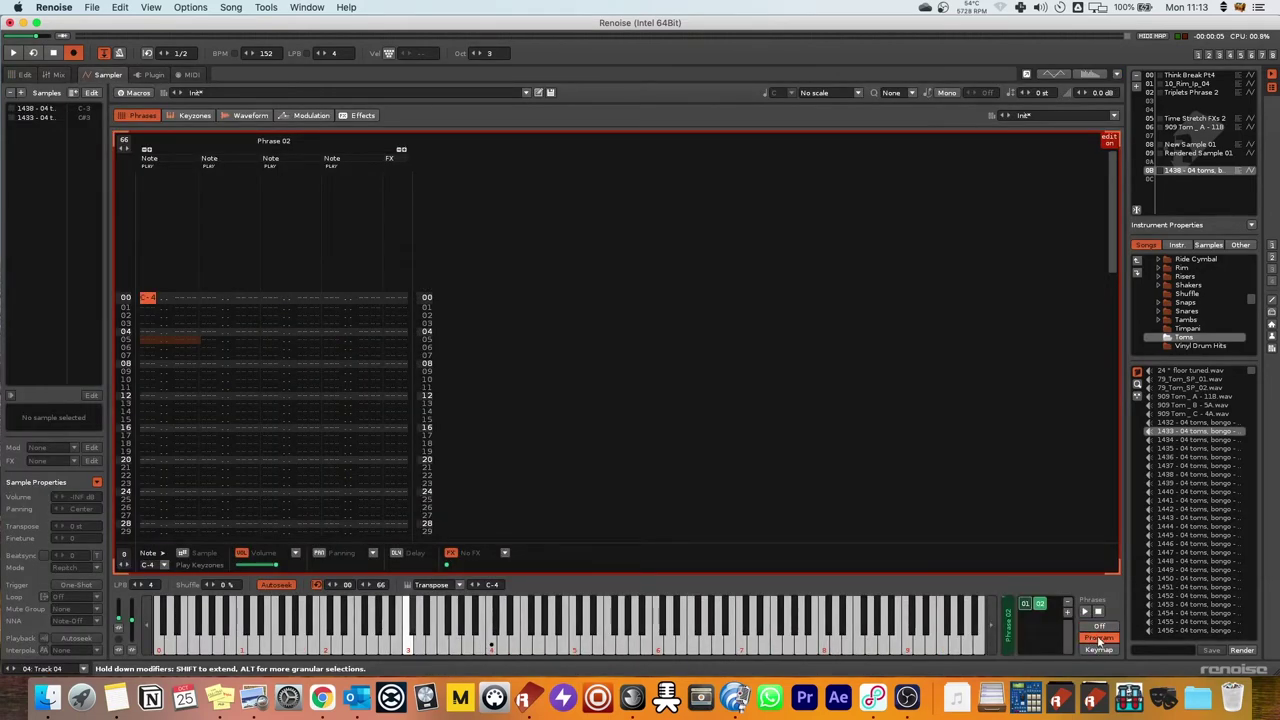
{"action": "left_click", "coordinate": [22, 74]}
{"action": "left_click", "coordinate": [553, 298]}
{"action": "key", "text": "q"}
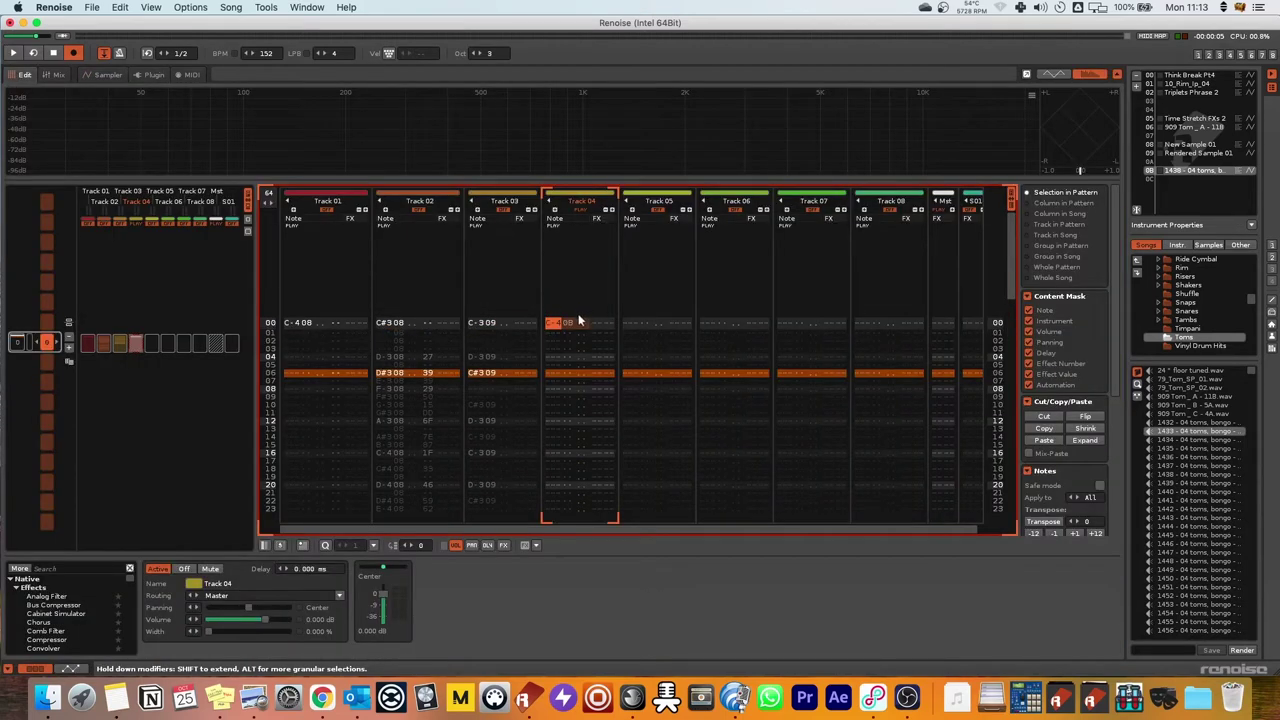
{"action": "scroll", "coordinate": [560, 316], "scroll_direction": "up", "scroll_amount": 3}
{"action": "scroll", "coordinate": [555, 310], "scroll_direction": "down", "scroll_amount": 3}
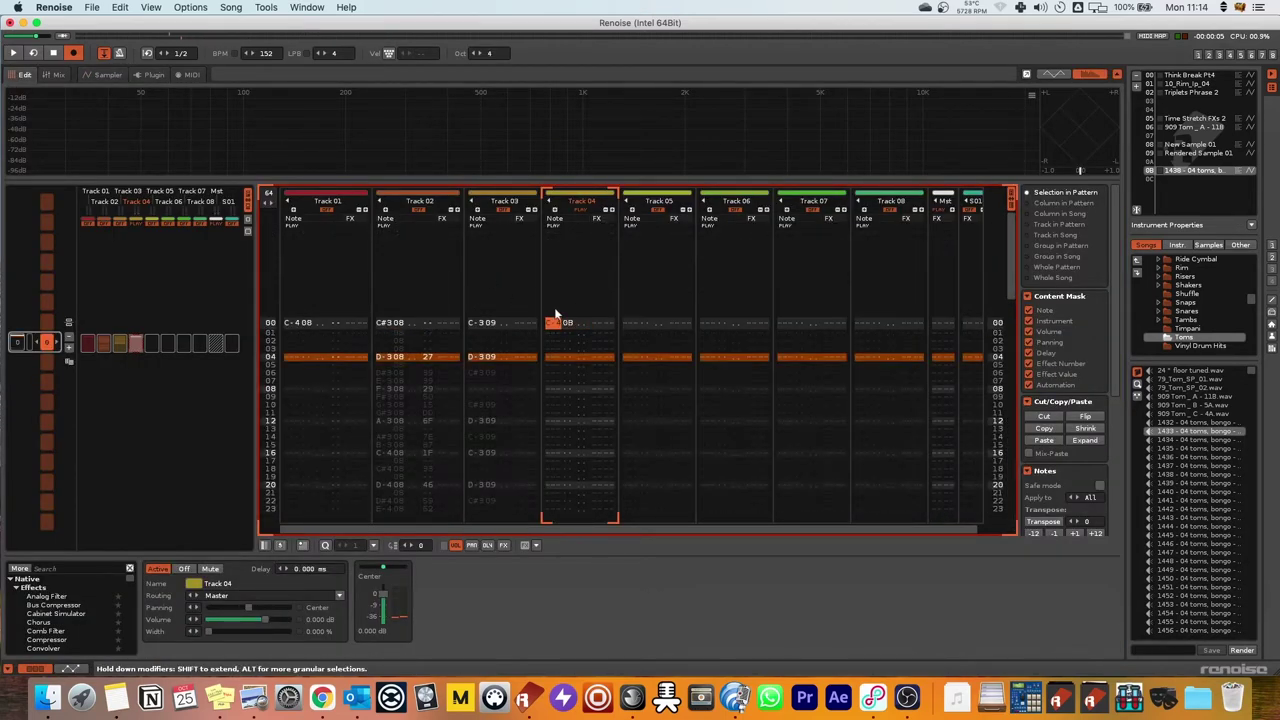
{"action": "key", "text": "space"}
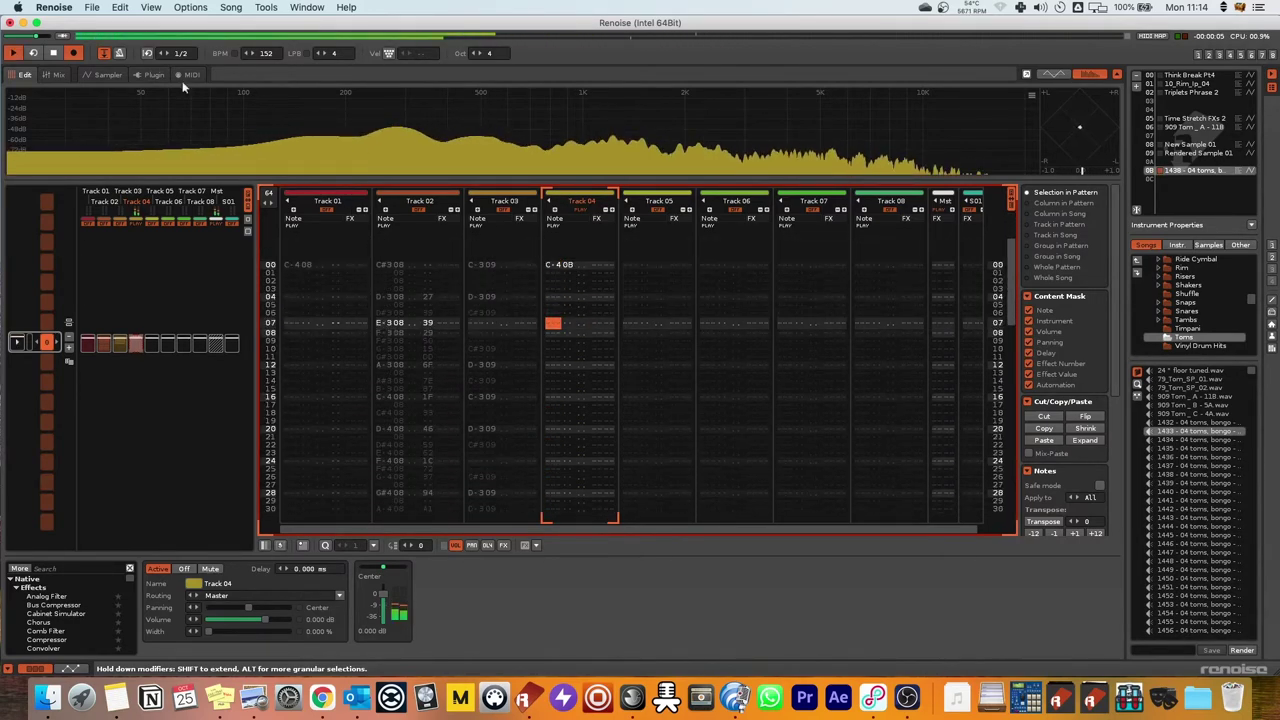
Compare Phrase 02's base note on the phrase keyboard with its trigger note on line 00 of Track 04.
{"action": "left_click", "coordinate": [90, 72]}
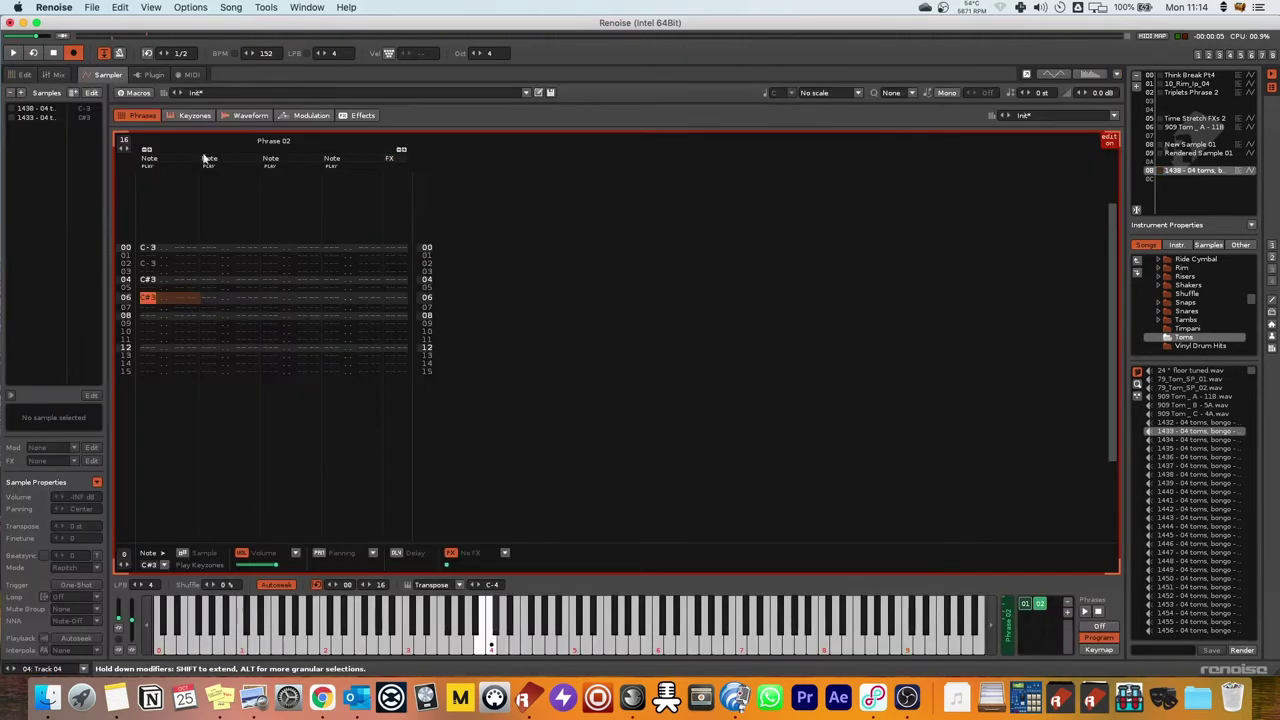
{"action": "left_click", "coordinate": [490, 647]}
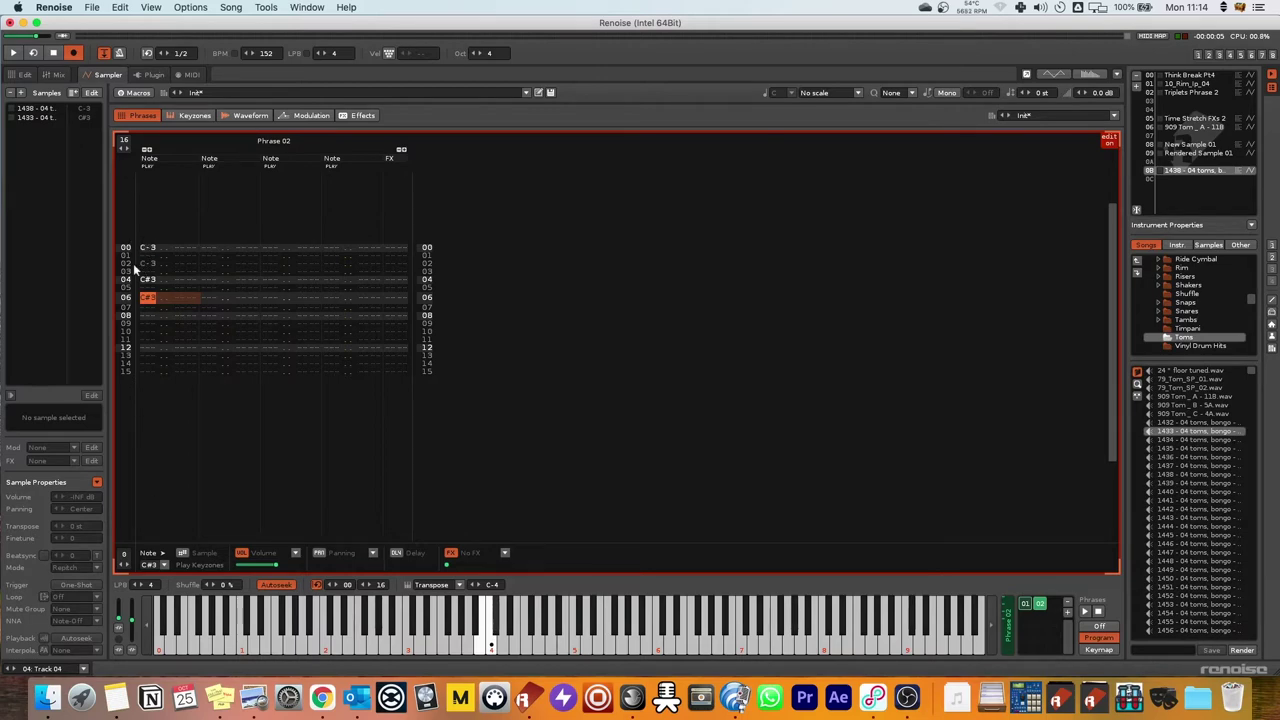
{"action": "left_click", "coordinate": [24, 74]}
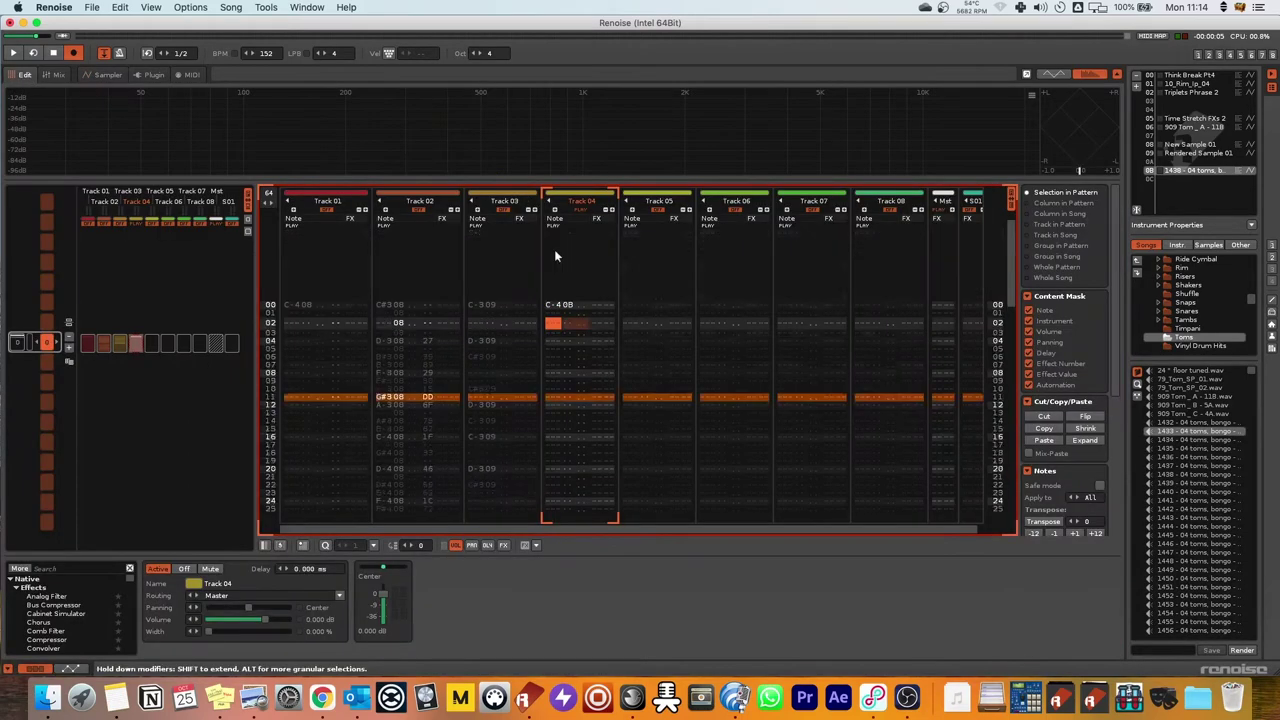
{"action": "left_click", "coordinate": [559, 306]}
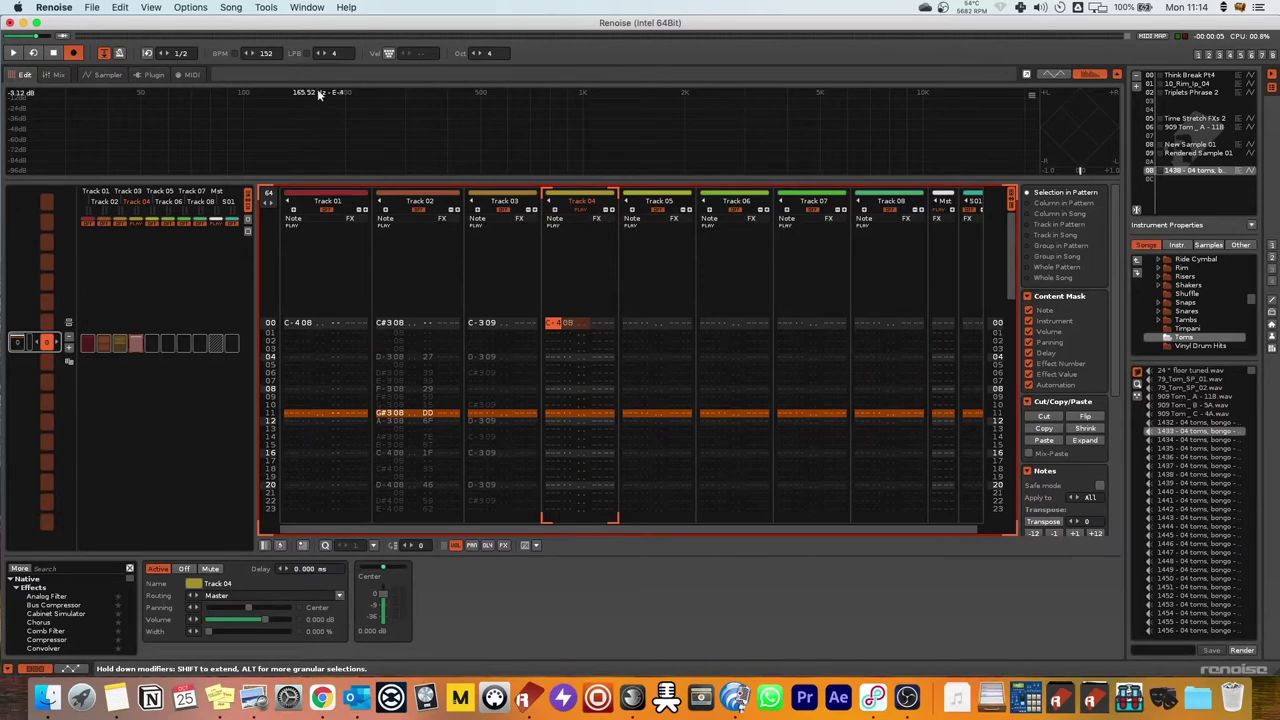
Duplicate Phrase 02, fill lines 00 to 03 of the copy with C-3 notes, and audition it.
{"action": "left_click", "coordinate": [112, 74]}
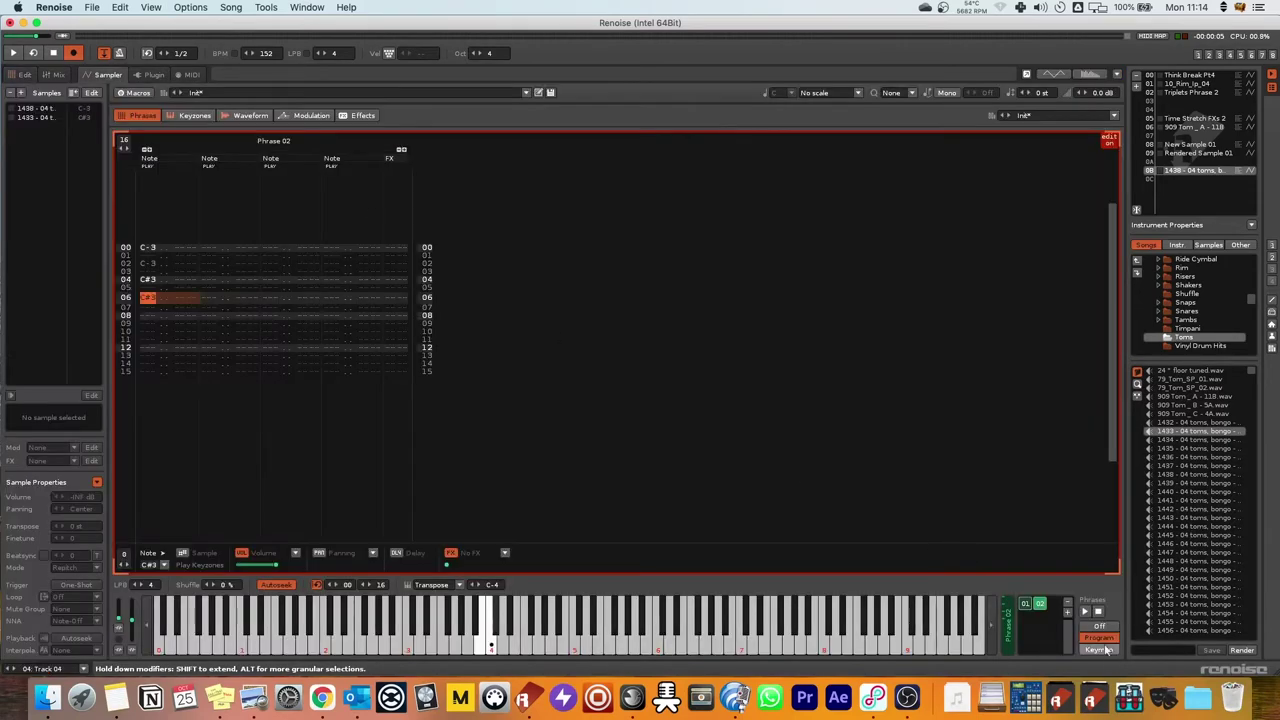
{"action": "left_click", "coordinate": [1041, 605]}
{"action": "key", "text": "super+d"}
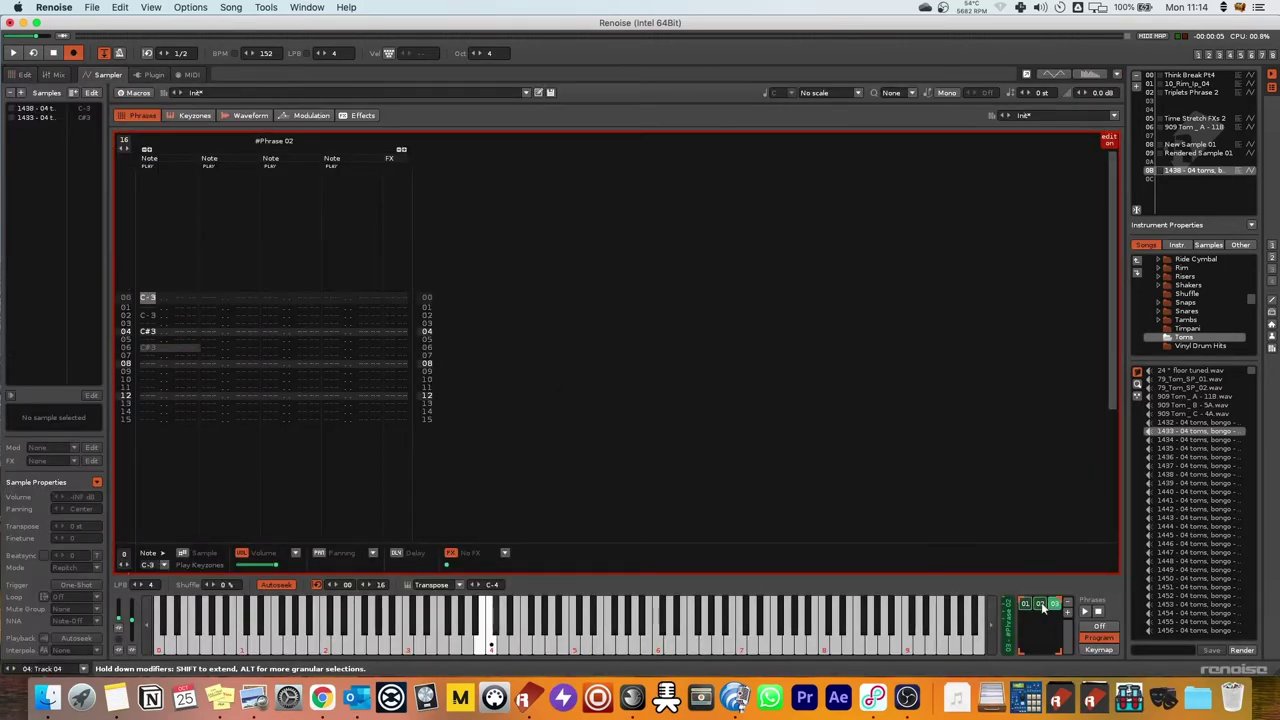
{"action": "left_click", "coordinate": [145, 300]}
{"action": "key", "text": "z"}
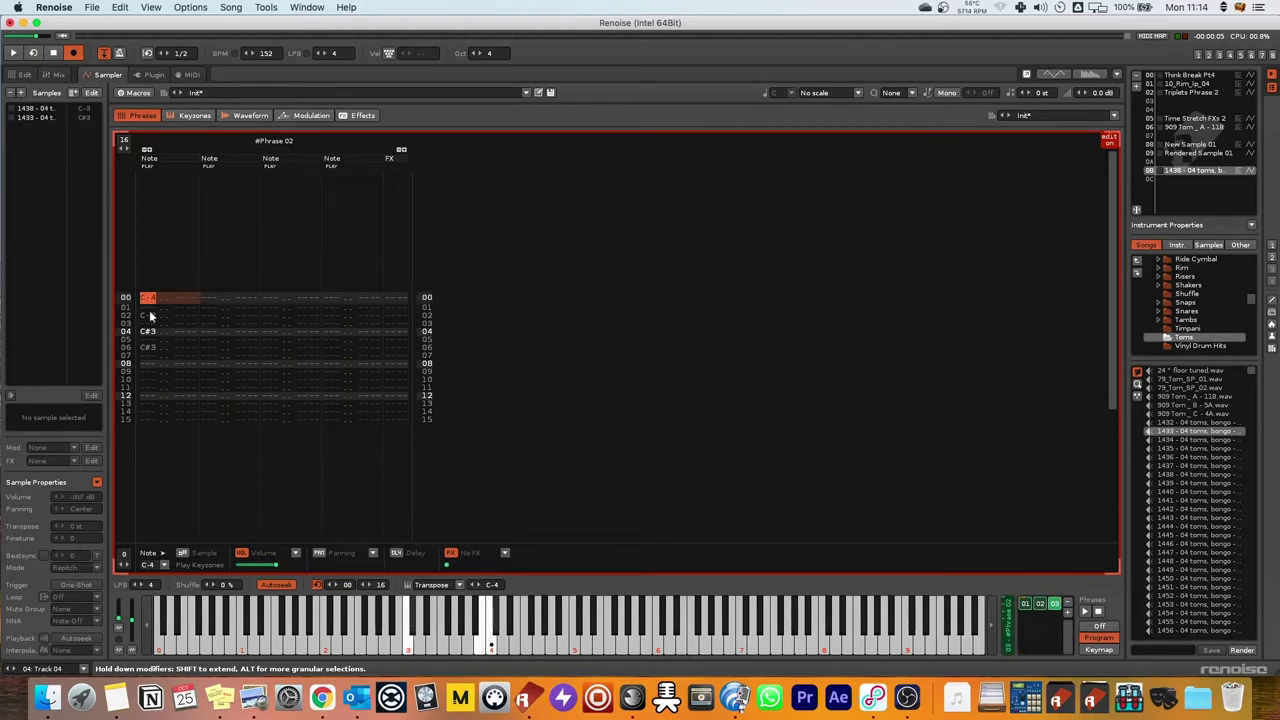
{"action": "key", "text": "space"}
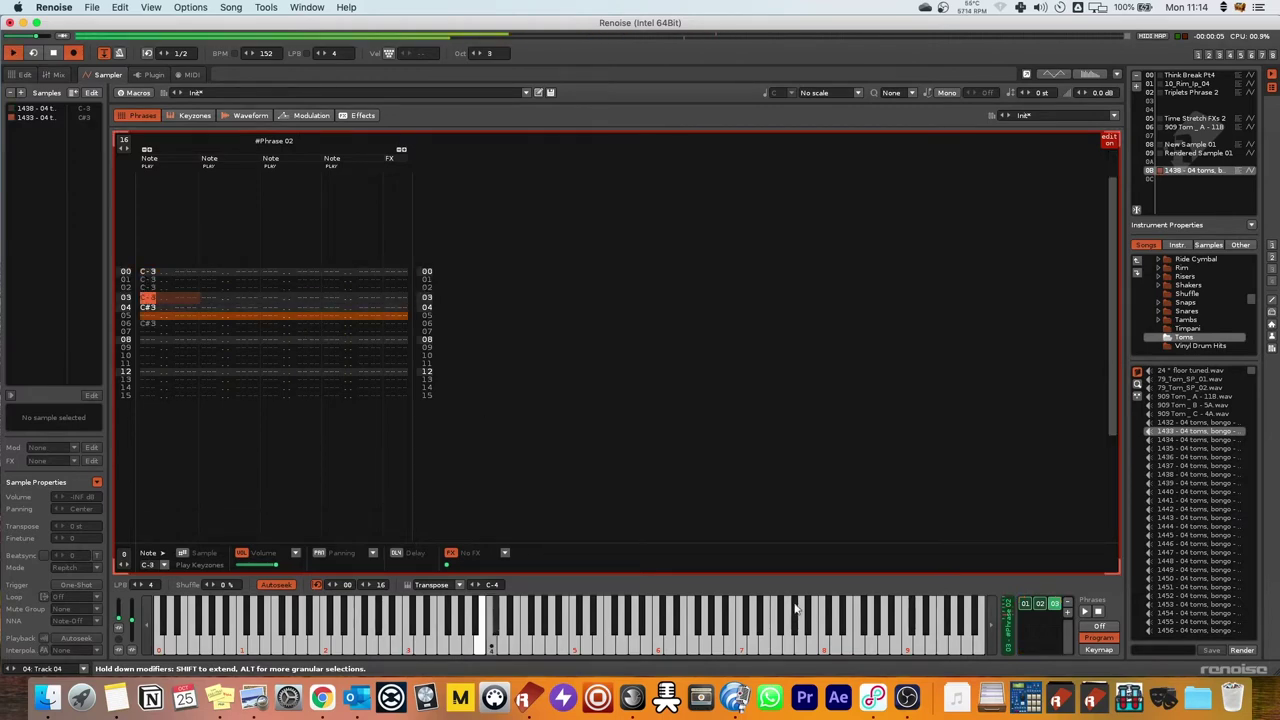
{"action": "key", "text": "space"}
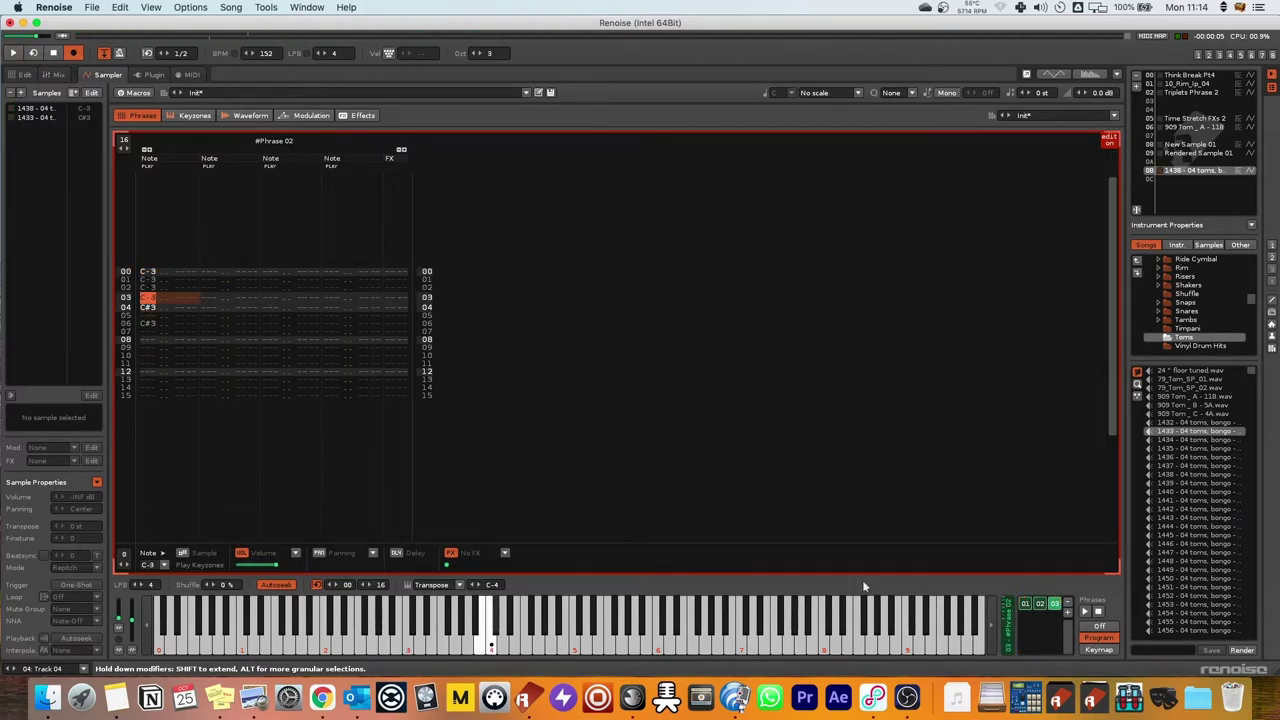
Play the C-4 trigger note on Track 04 with the duplicated phrase selected.
{"action": "left_click", "coordinate": [22, 74]}
{"action": "key", "text": "space"}
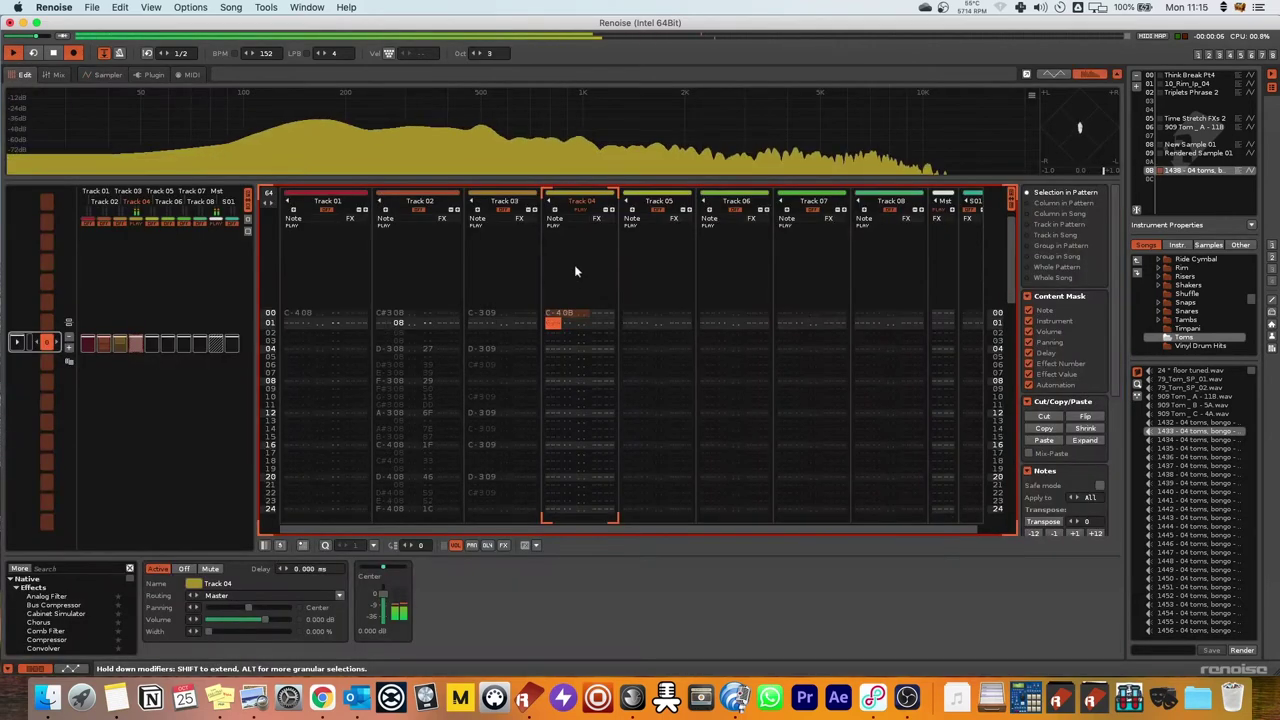
{"action": "key", "text": "space"}
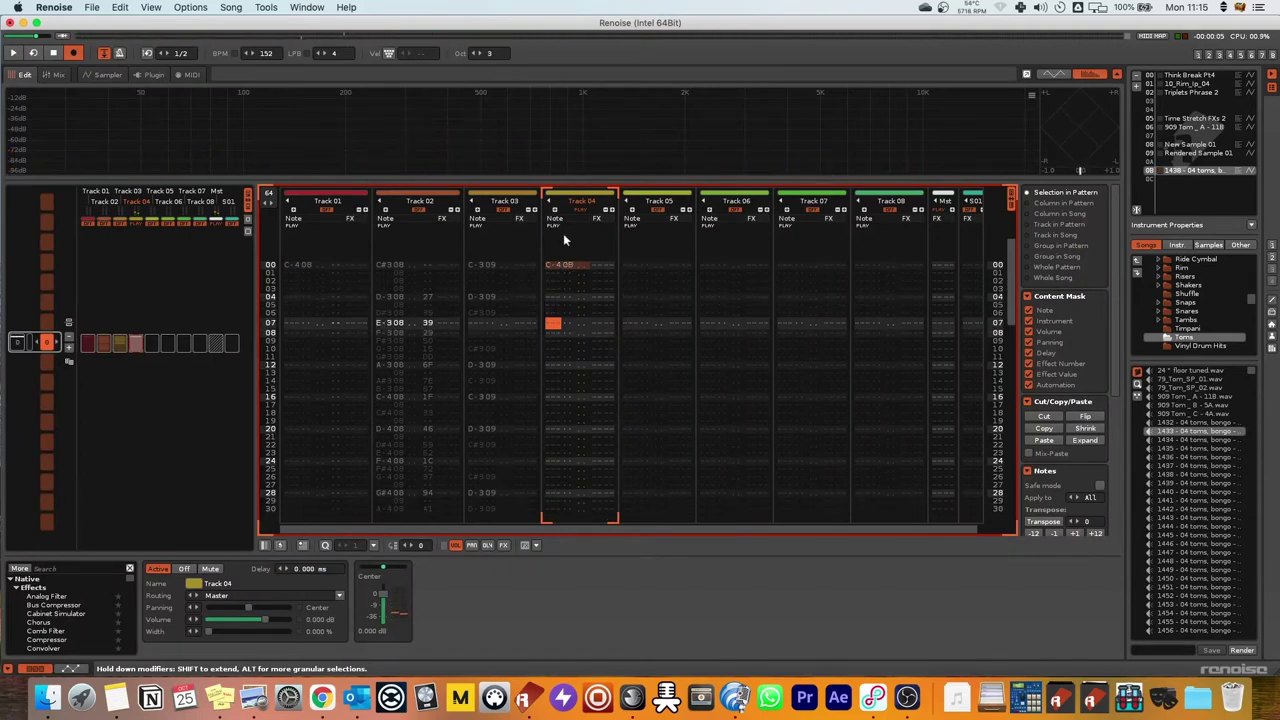
Alternate between Phrase 02 and its duplicate in slot 03, playing each one to compare how they sound.
{"action": "left_click", "coordinate": [108, 74]}
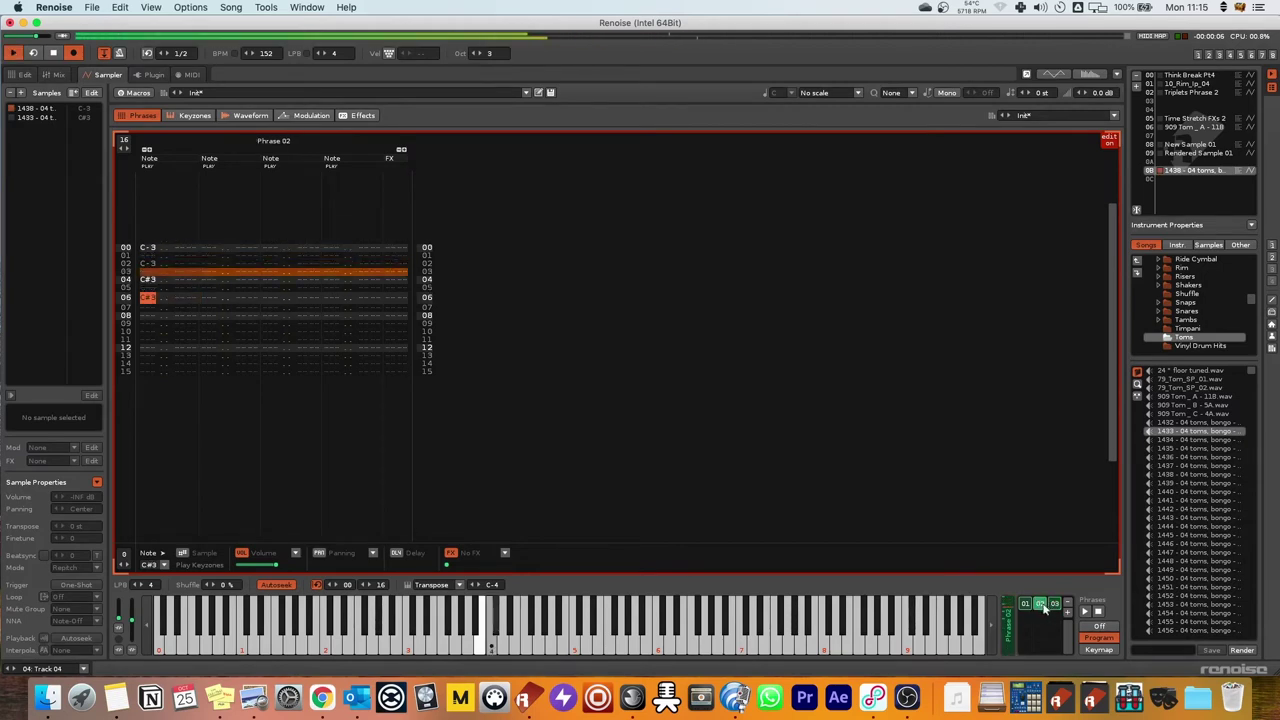
{"action": "left_click", "coordinate": [24, 75]}
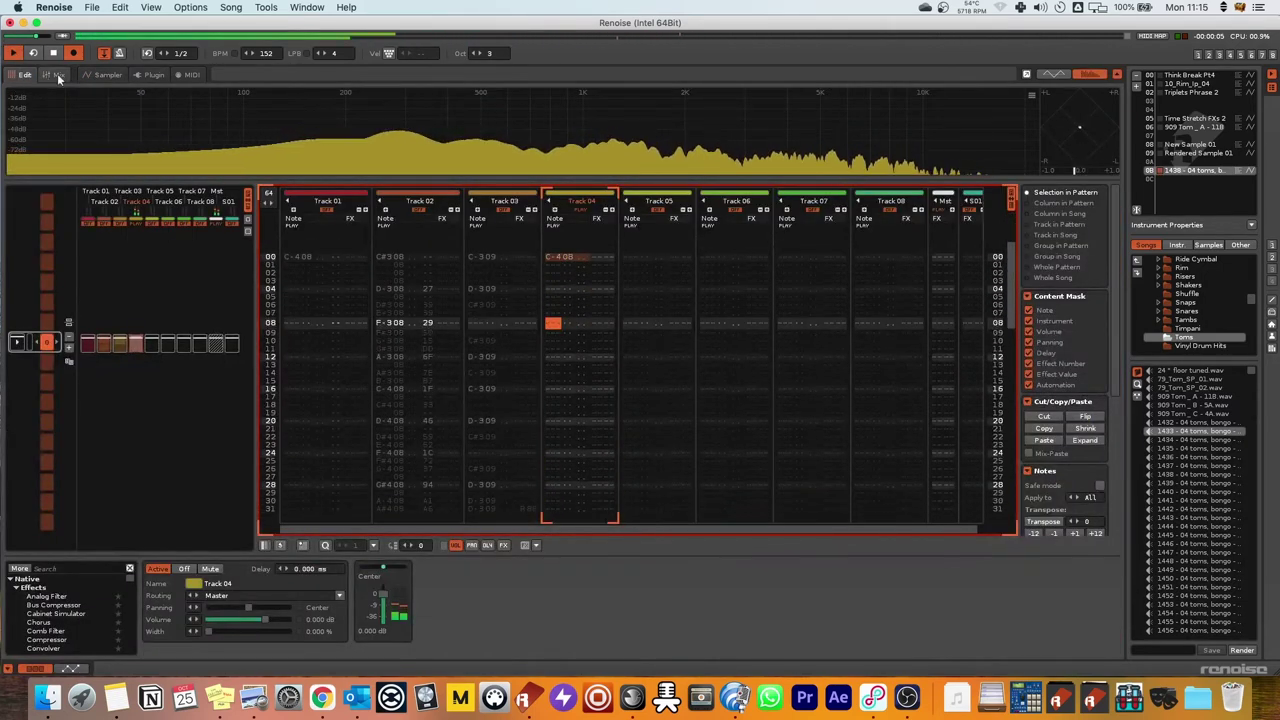
{"action": "left_click", "coordinate": [108, 74]}
{"action": "left_click", "coordinate": [1056, 606]}
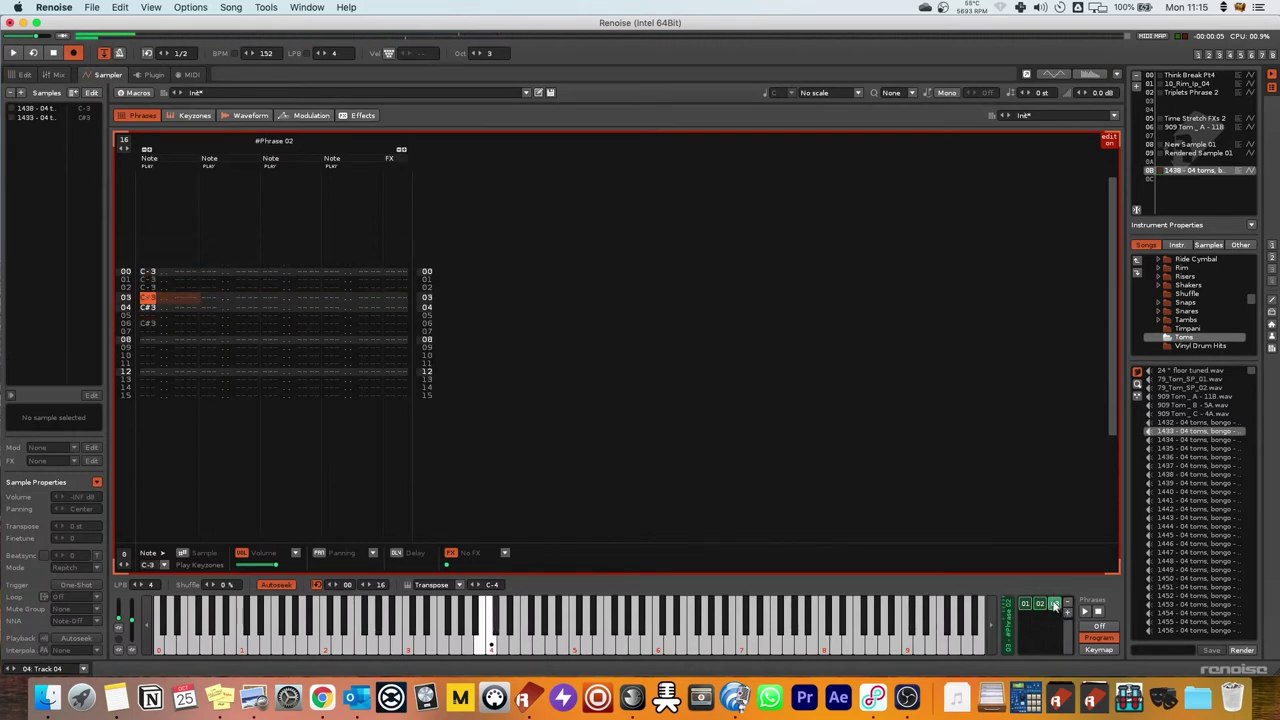
{"action": "key", "text": "space"}
{"action": "left_click", "coordinate": [1041, 606]}
{"action": "key", "text": "space"}
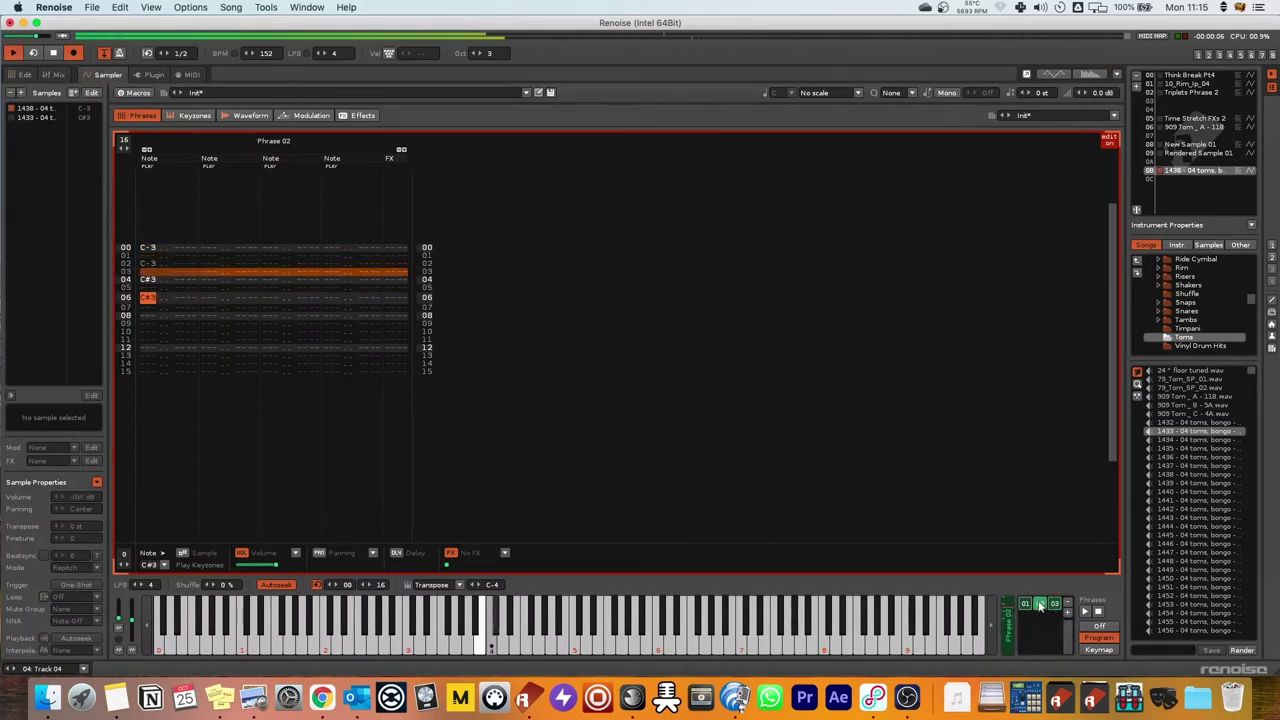
{"action": "key", "text": "space"}
{"action": "left_click", "coordinate": [1055, 605]}
{"action": "key", "text": "space"}
{"action": "key", "text": "space"}
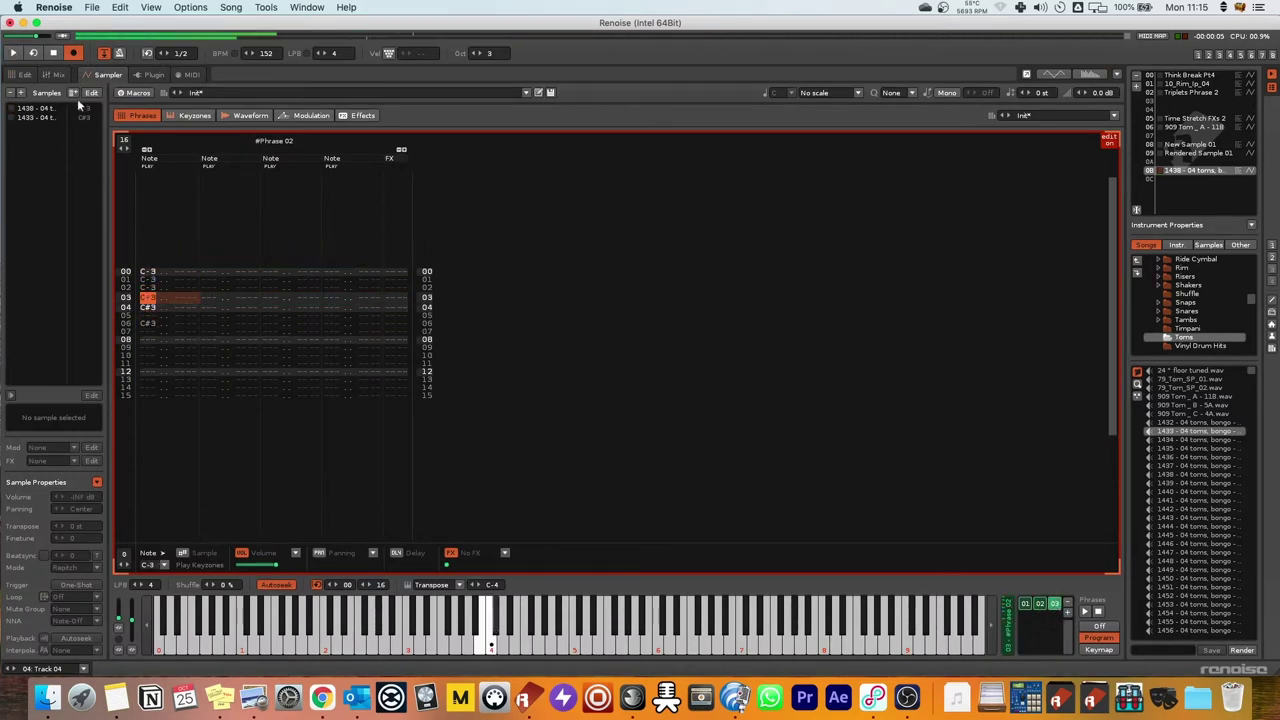
Add a second trigger note, C-4, on line 12 of Track 04.
{"action": "left_click", "coordinate": [26, 75]}
{"action": "key", "text": "Up"}
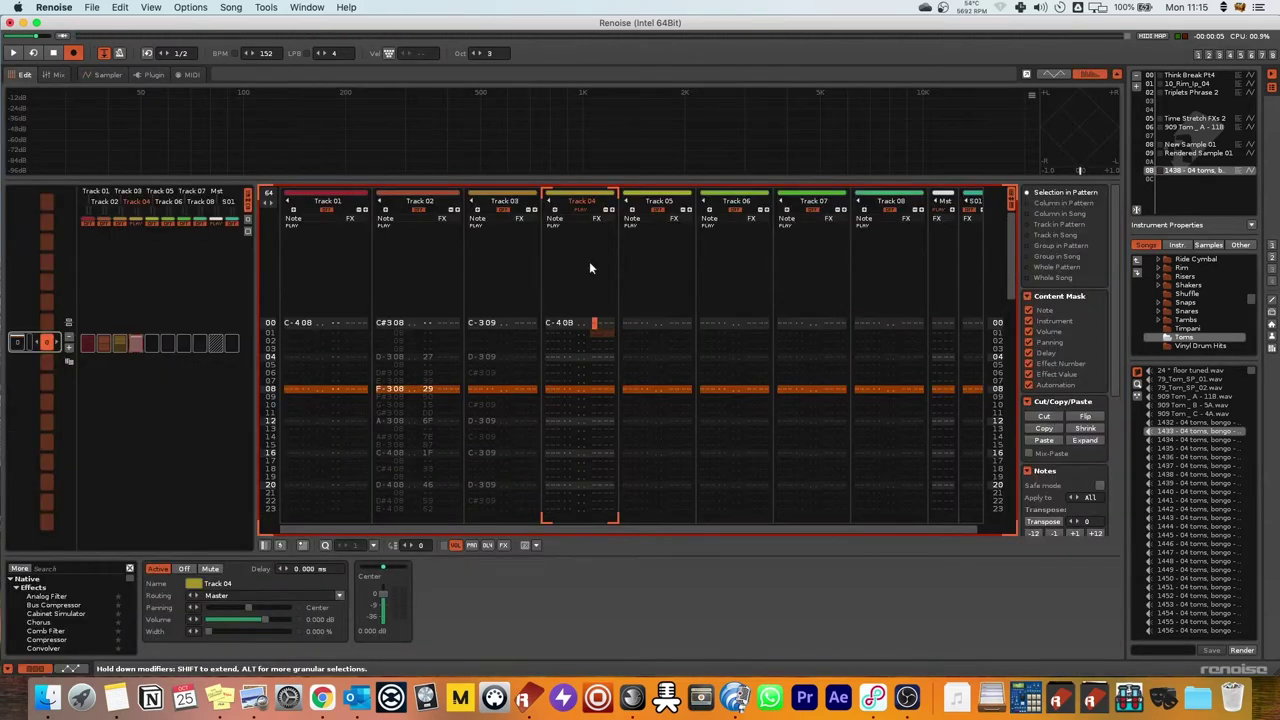
{"action": "left_click_drag", "start_coordinate": [553, 322], "coordinate": [609, 324]}
{"action": "left_click", "coordinate": [554, 421]}
{"action": "key", "text": "q"}
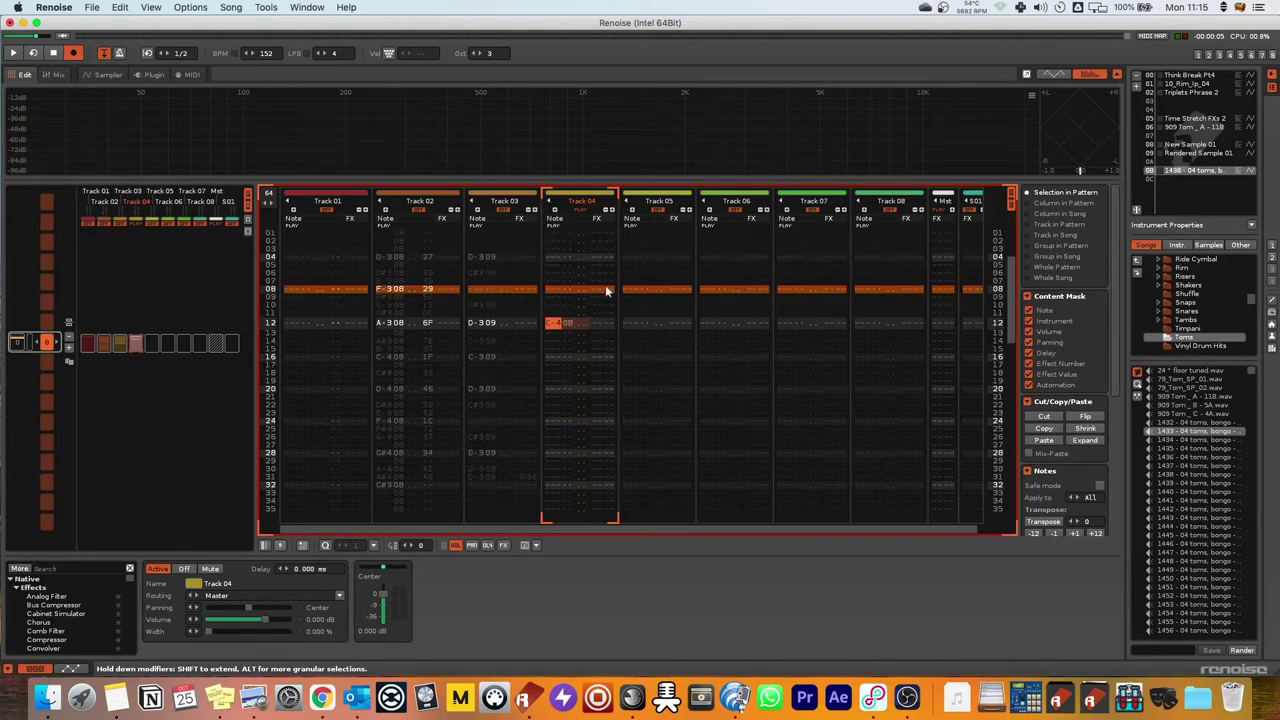
Enter the phrase trigger command Z02 in the effect column on line 00 of Track 04.
{"action": "left_click", "coordinate": [598, 321]}
{"action": "scroll", "coordinate": [602, 272], "scroll_direction": "up", "scroll_amount": 6}
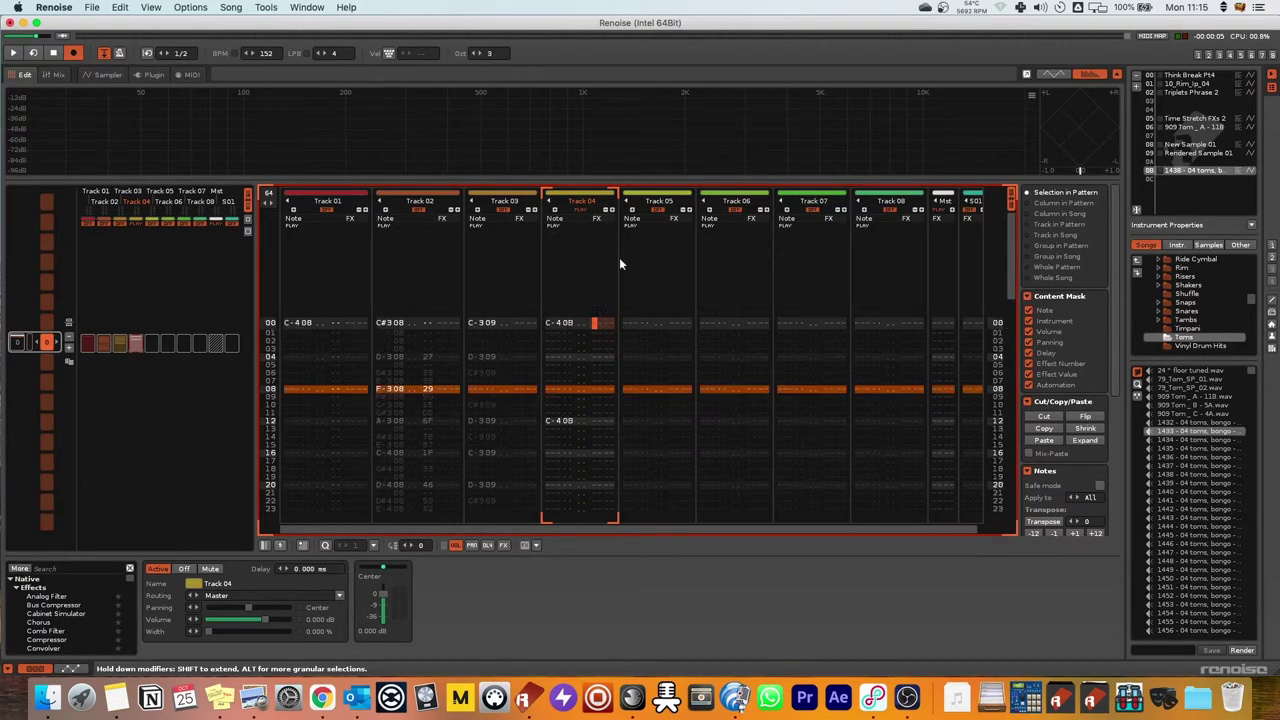
{"action": "key", "text": "Right"}
{"action": "key", "text": "z"}
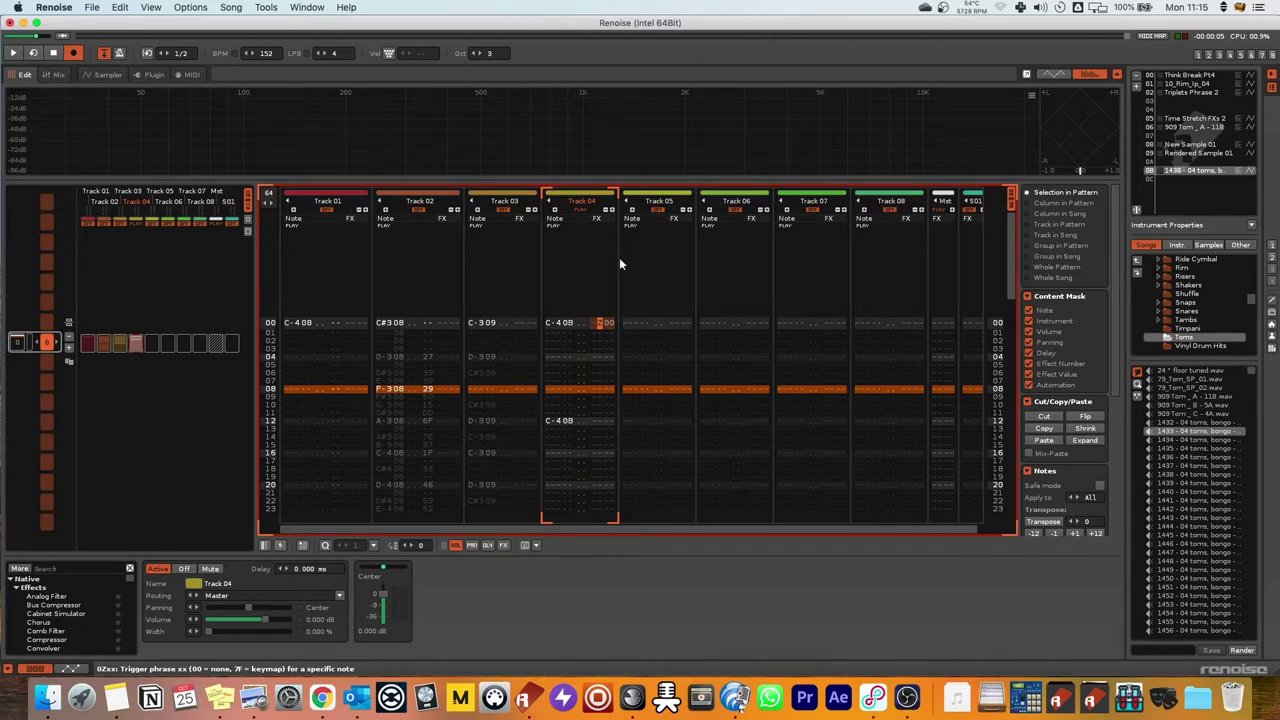
{"action": "key", "text": "Right"}
{"action": "key", "text": "Right"}
{"action": "type", "text": "12"}
Set the effect command on line 12 of Track 04 to Z03 and play the pattern.
{"action": "left_click", "coordinate": [601, 422]}
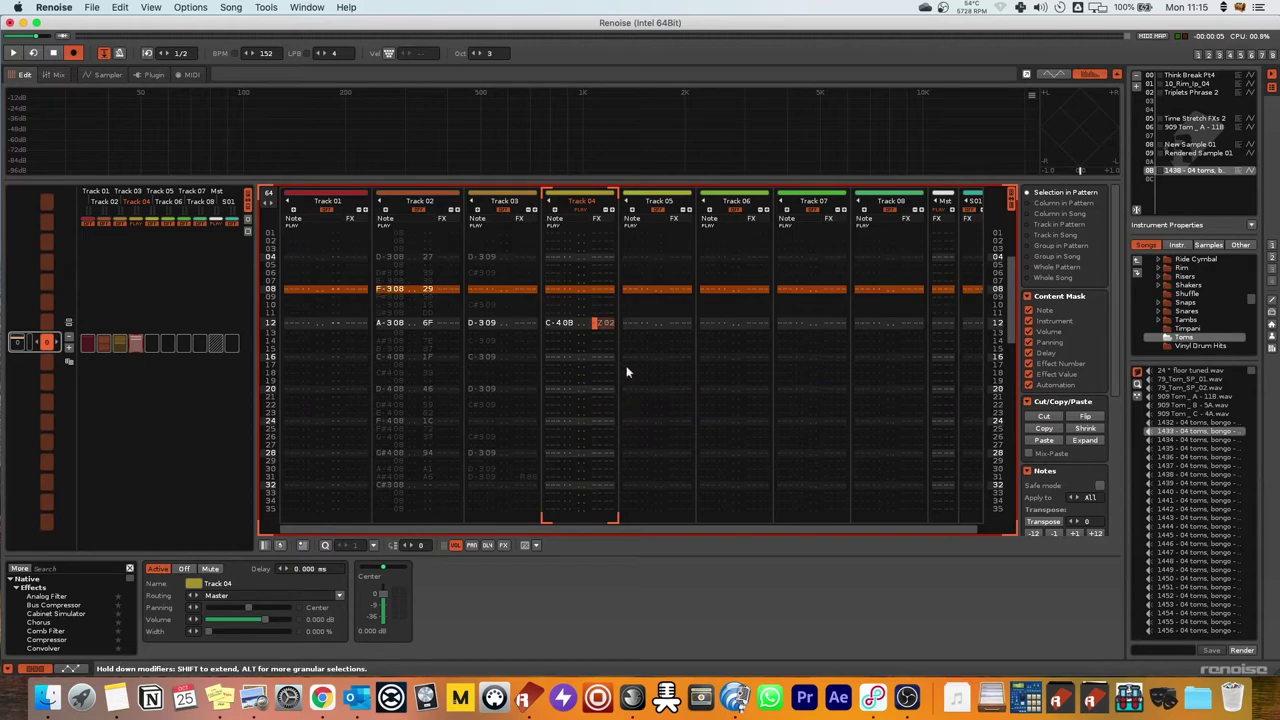
{"action": "key", "text": "Right"}
{"action": "key", "text": "Right"}
{"action": "key", "text": "Right"}
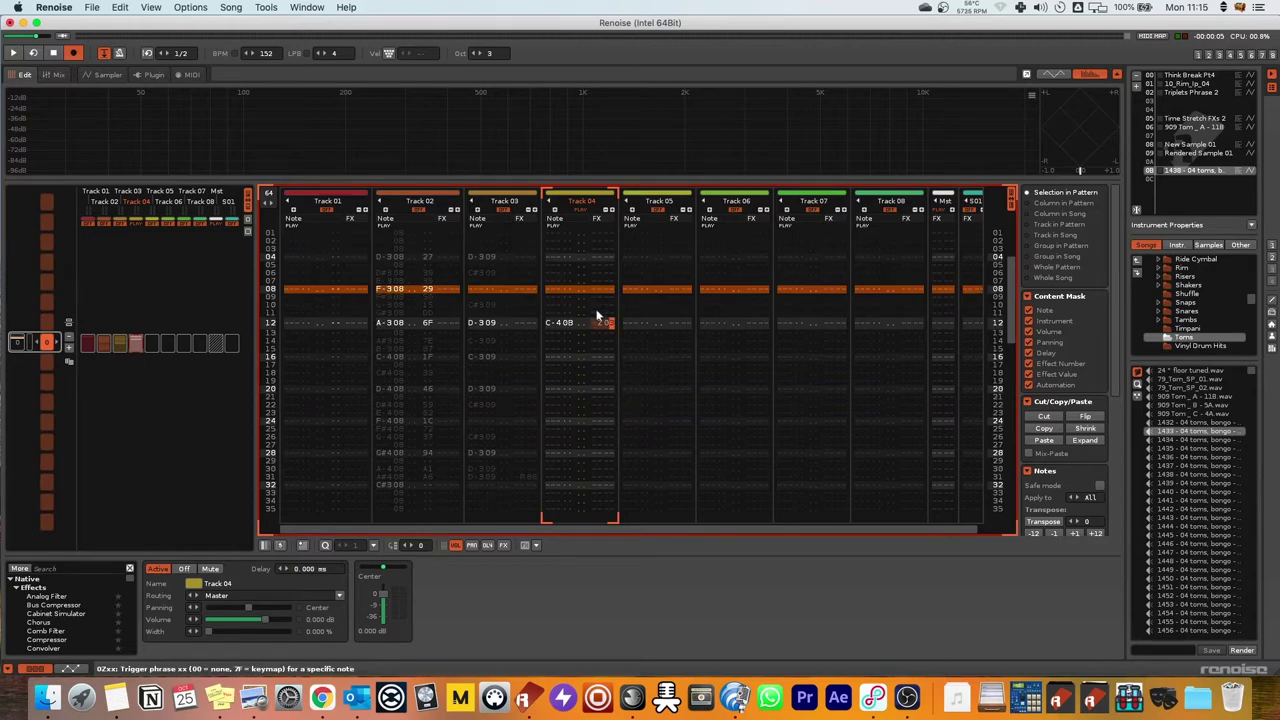
{"action": "type", "text": "3"}
{"action": "key", "text": "space"}
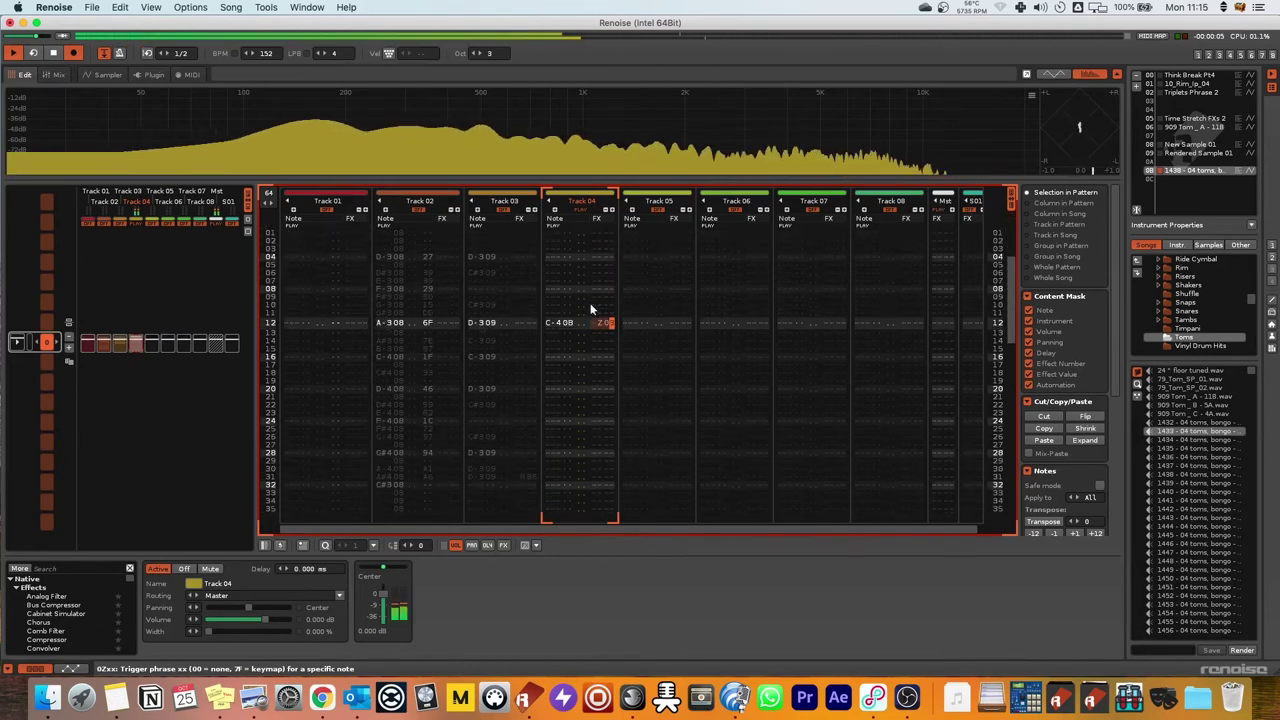
Compare the phrase selected in the sampler with the phrase commands on lines 00 and 12 of Track 04.
{"action": "left_click", "coordinate": [581, 277]}
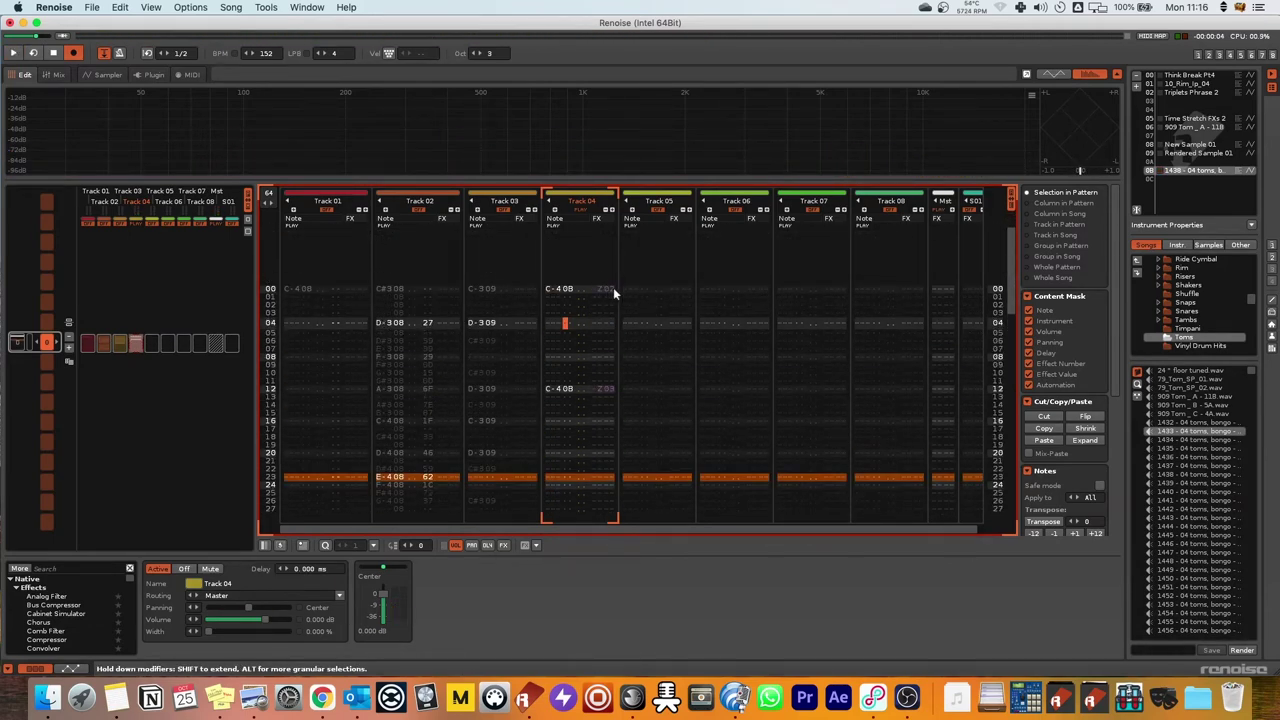
{"action": "left_click", "coordinate": [108, 74]}
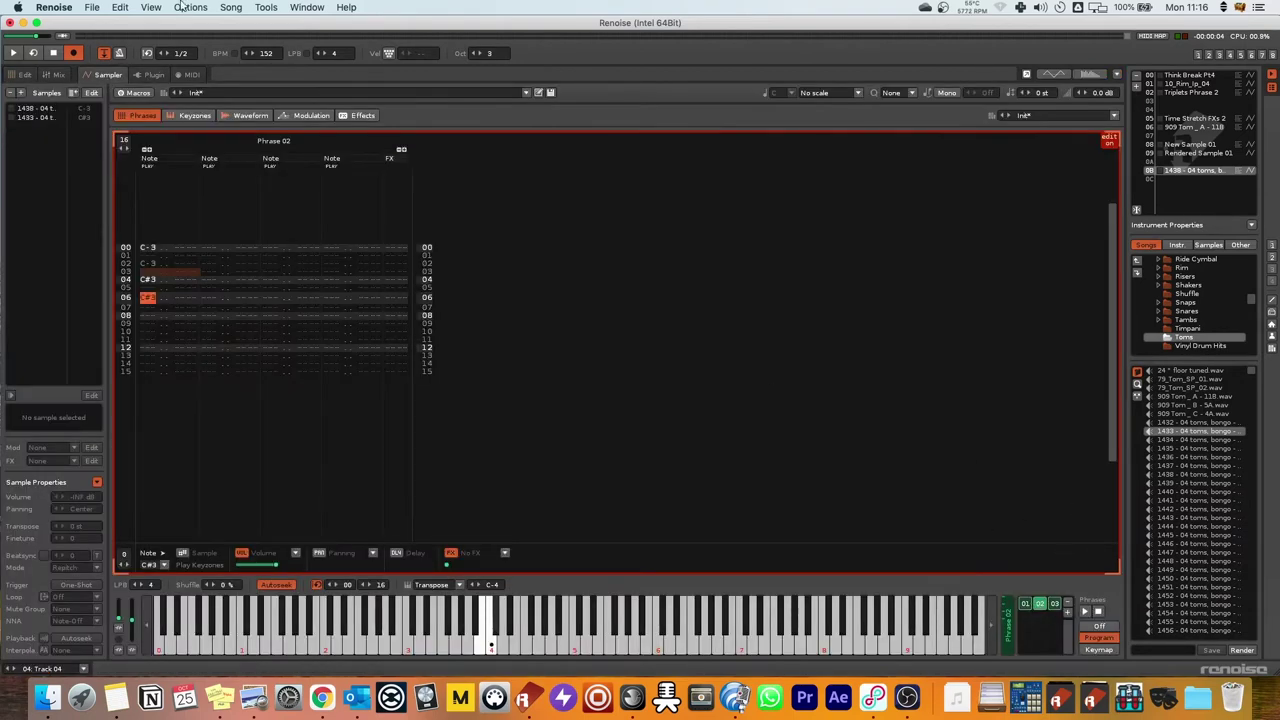
{"action": "left_click", "coordinate": [24, 74]}
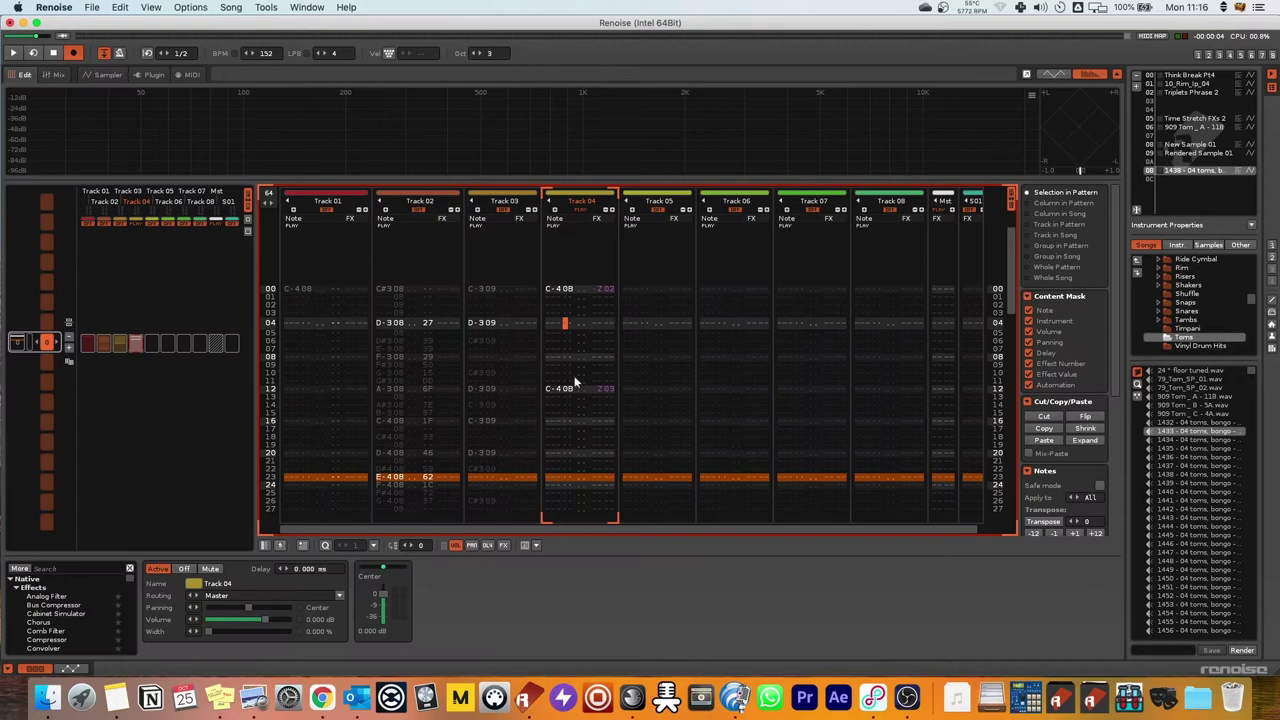
{"action": "left_click", "coordinate": [108, 74]}
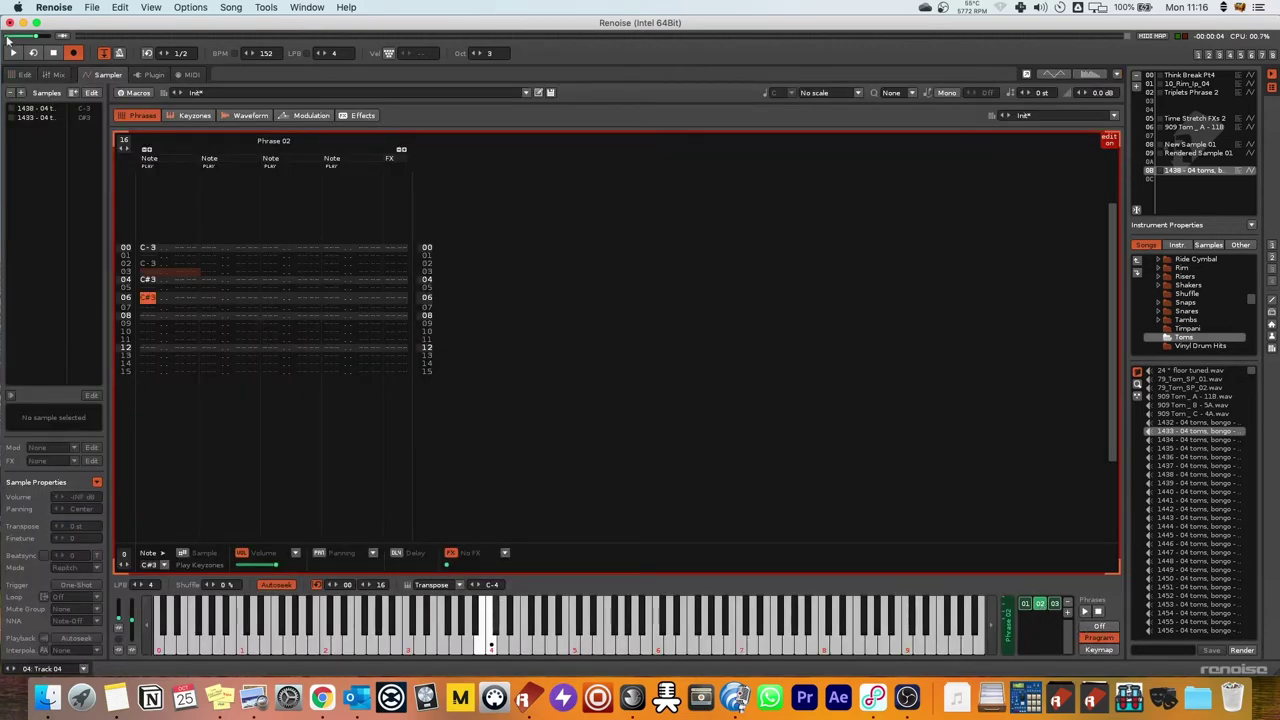
{"action": "left_click", "coordinate": [24, 74]}
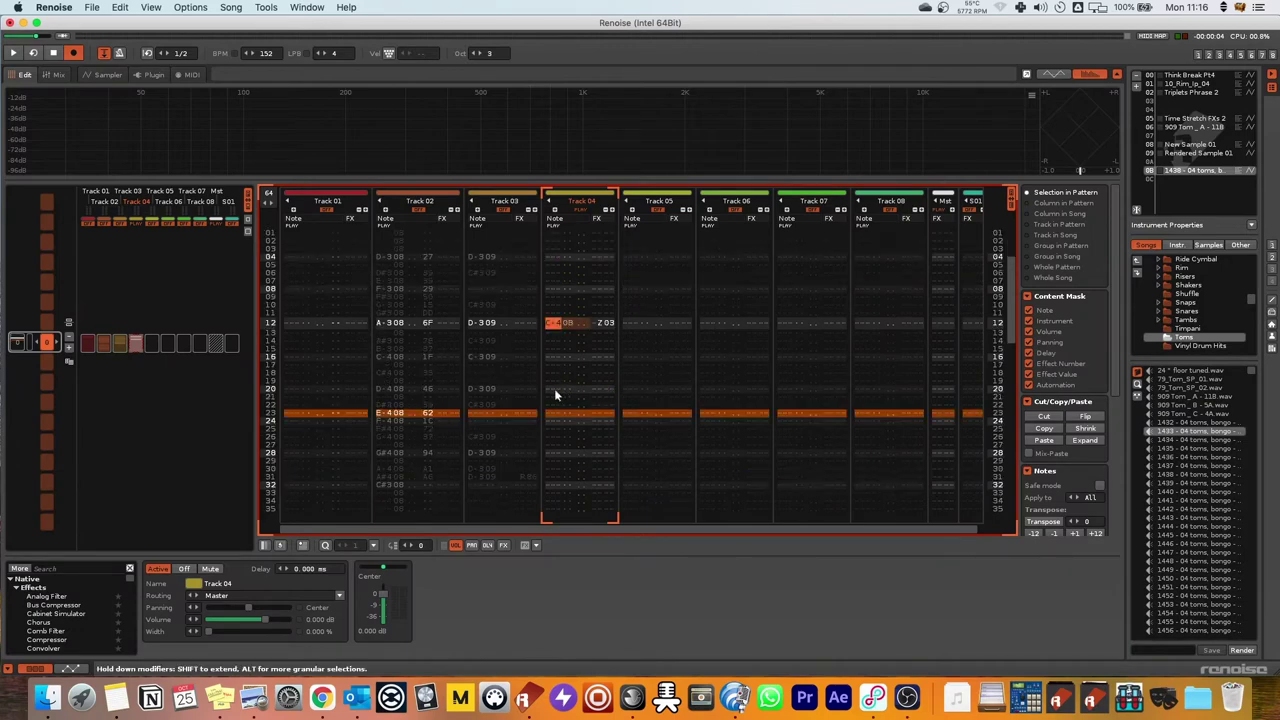
Add a C-4 note without a phrase command on line 20 of Track 04 and play the pattern.
{"action": "scroll", "coordinate": [560, 385], "scroll_direction": "down", "scroll_amount": 2}
{"action": "key", "text": "space"}
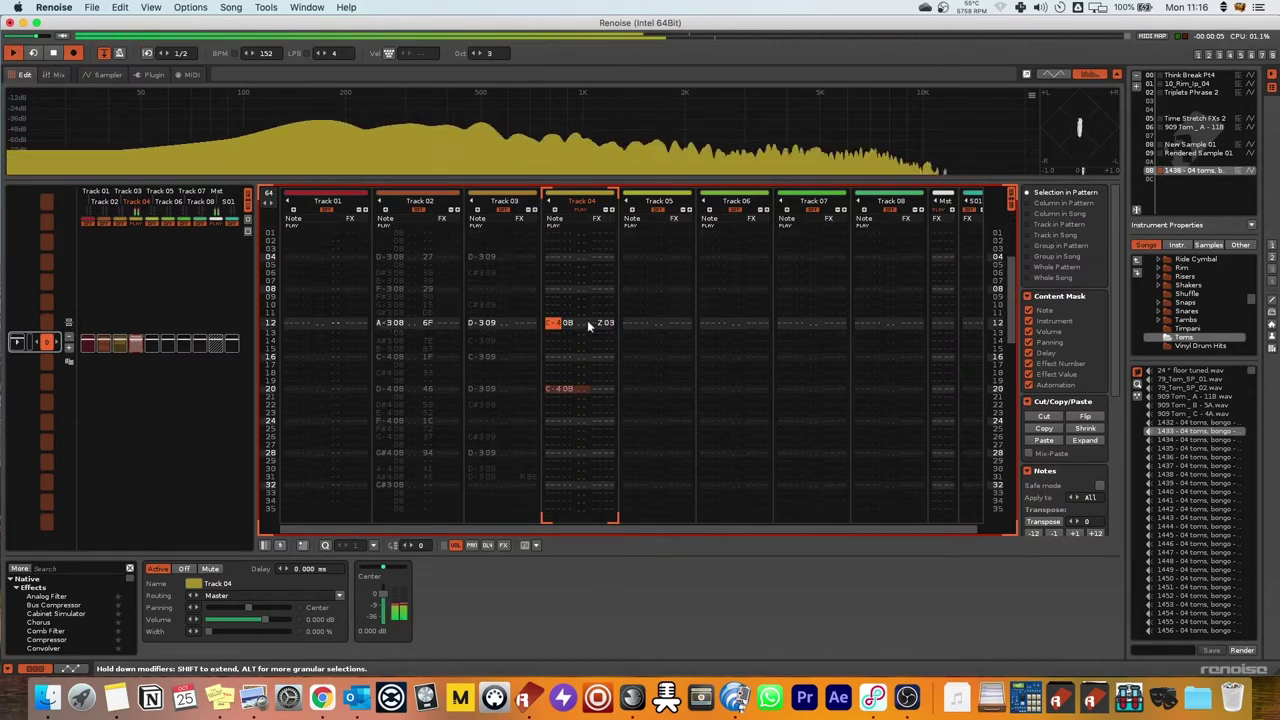
{"action": "key", "text": "space"}
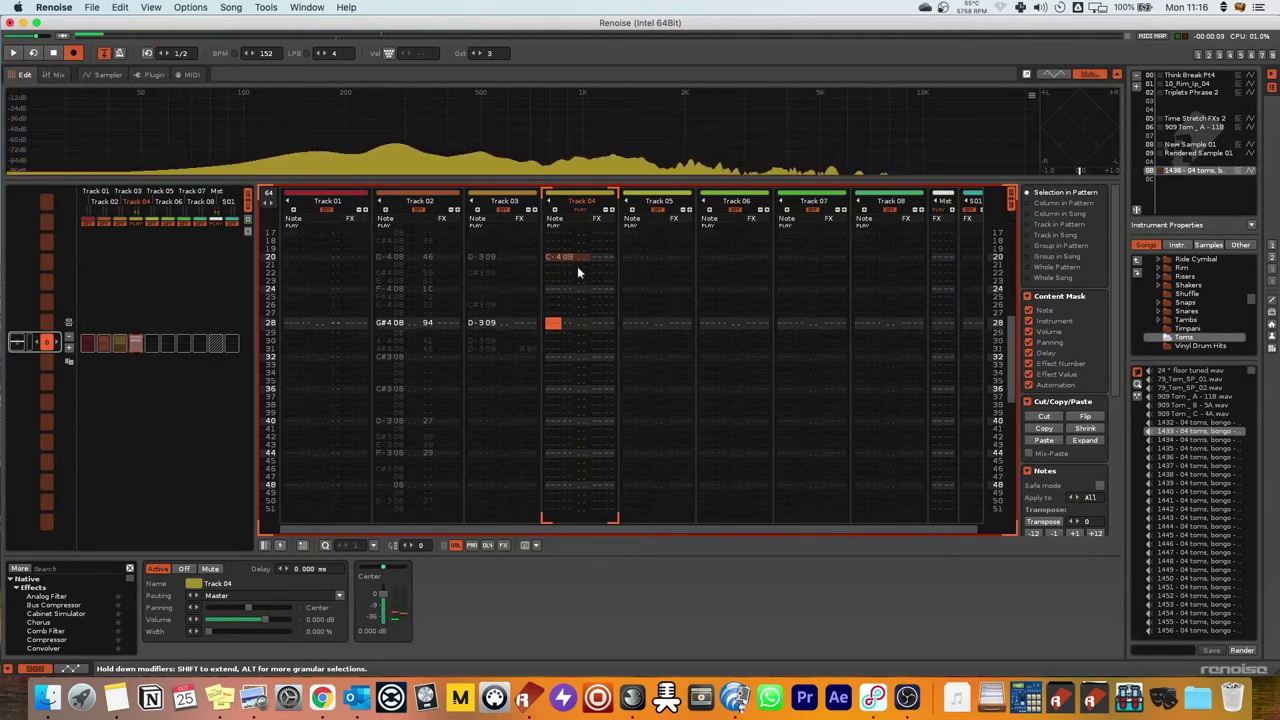
Check Phrase 02's contents and its Transpose base note against the trigger notes in Track 04.
{"action": "scroll", "coordinate": [577, 266], "scroll_direction": "up", "scroll_amount": 2}
{"action": "left_click", "coordinate": [94, 75]}
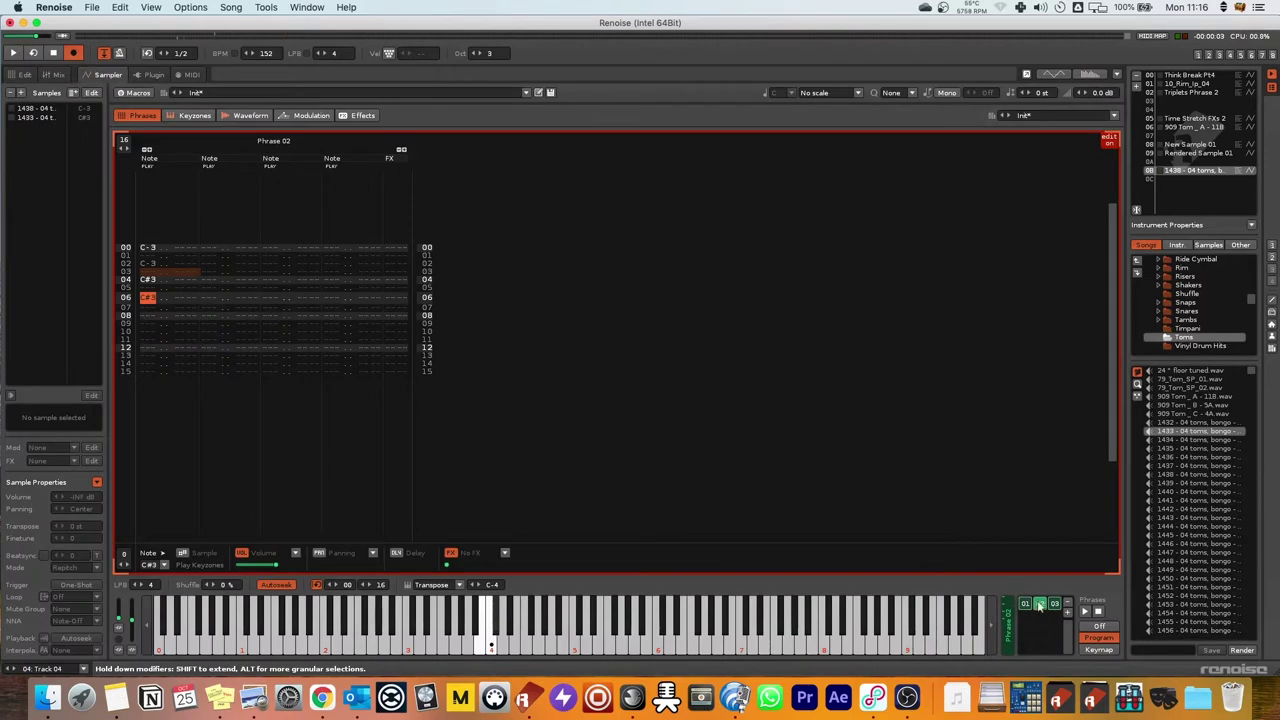
{"action": "left_click", "coordinate": [24, 74]}
{"action": "scroll", "coordinate": [578, 368], "scroll_direction": "up", "scroll_amount": 5}
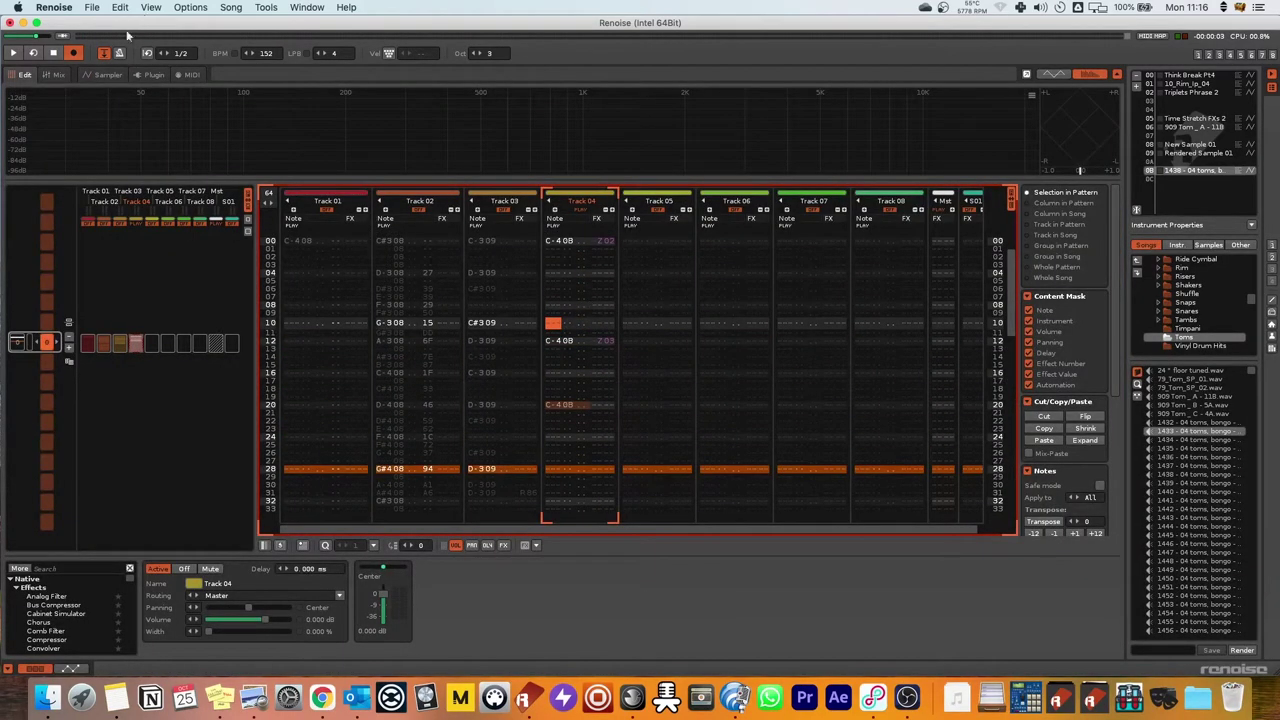
{"action": "left_click", "coordinate": [108, 74]}
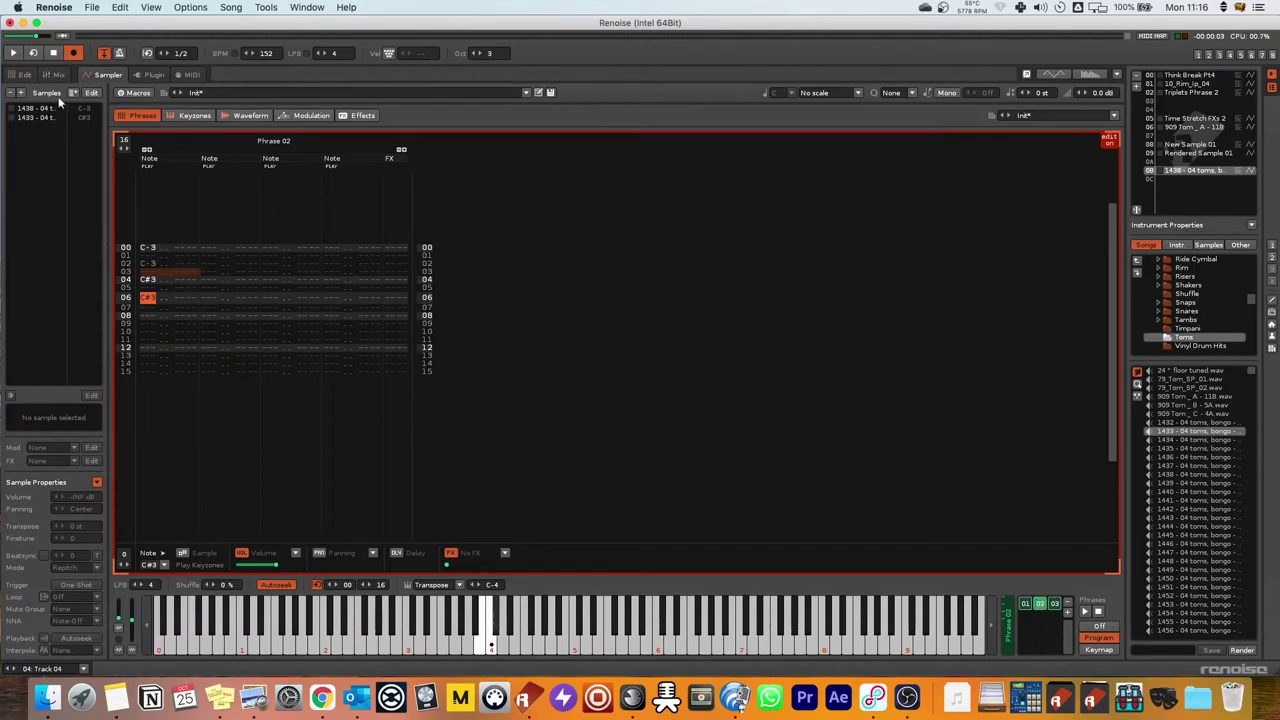
{"action": "left_click", "coordinate": [24, 74]}
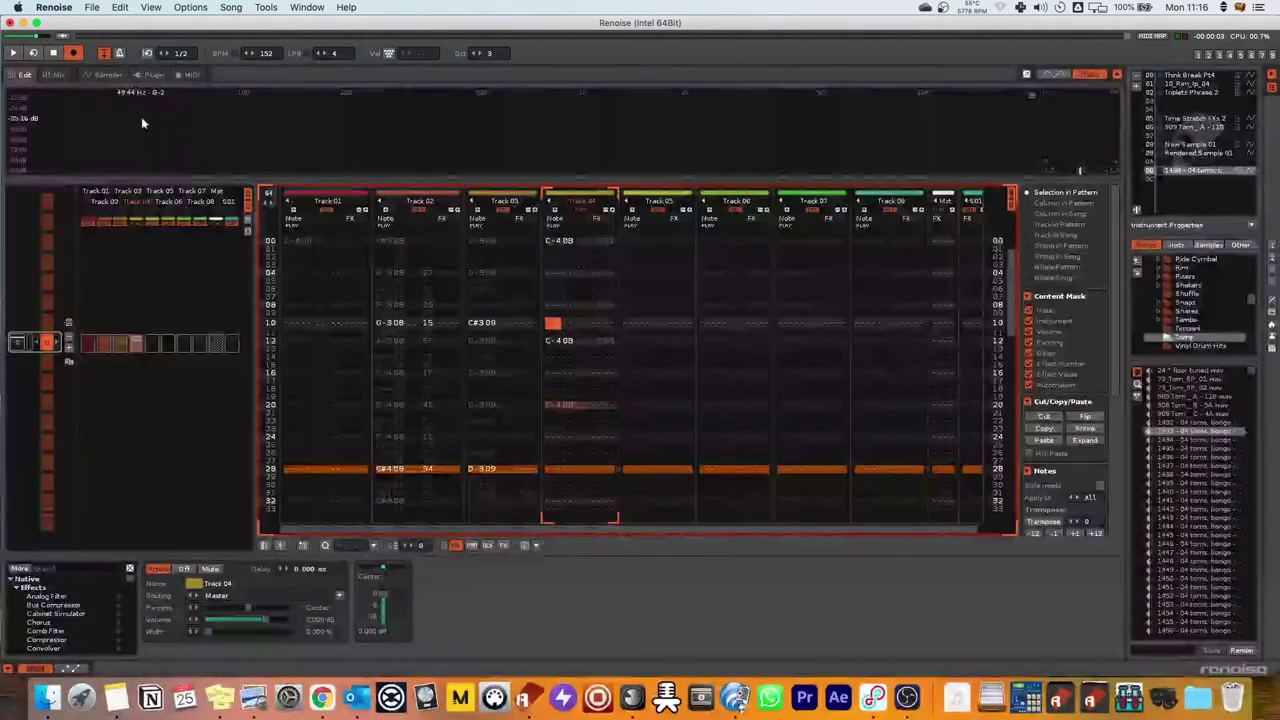
{"action": "left_click", "coordinate": [110, 75]}
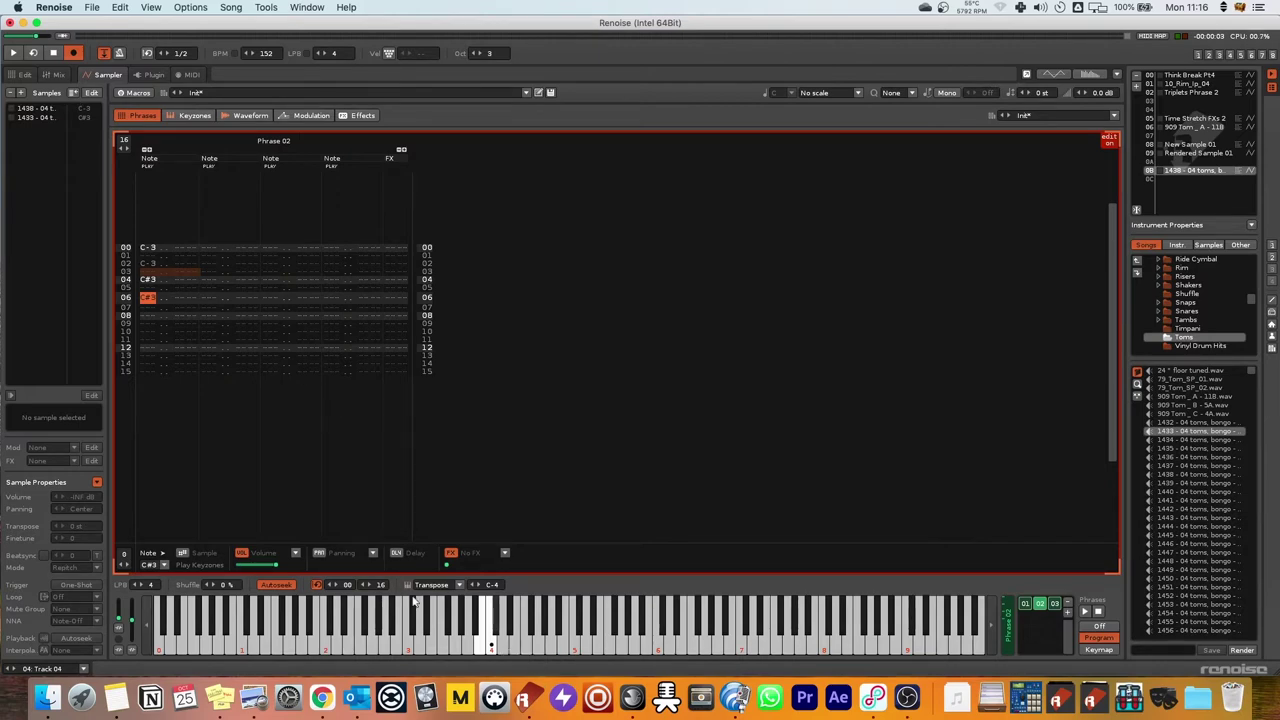
Change the trigger note on line 00 of Track 04 to C#4, play it, and view Phrase 02's notes again.
{"action": "key", "text": "F2"}
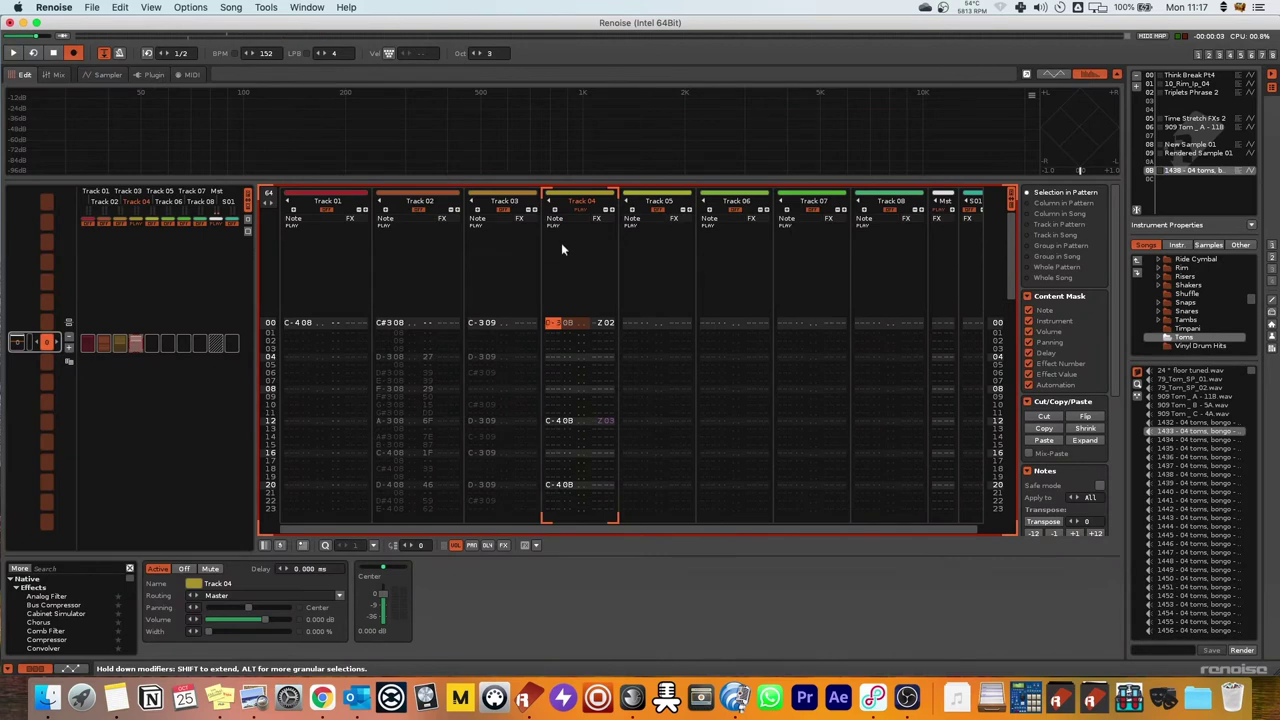
{"action": "key", "text": "super+z"}
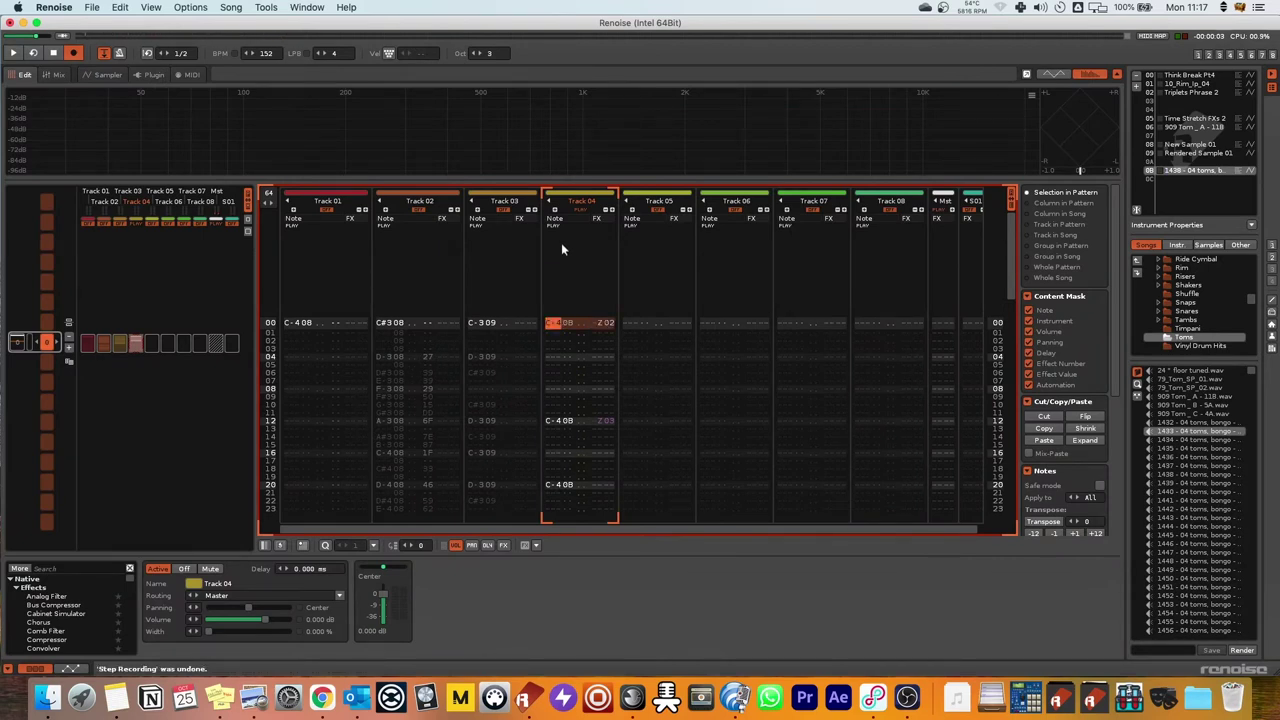
{"action": "key", "text": "space"}
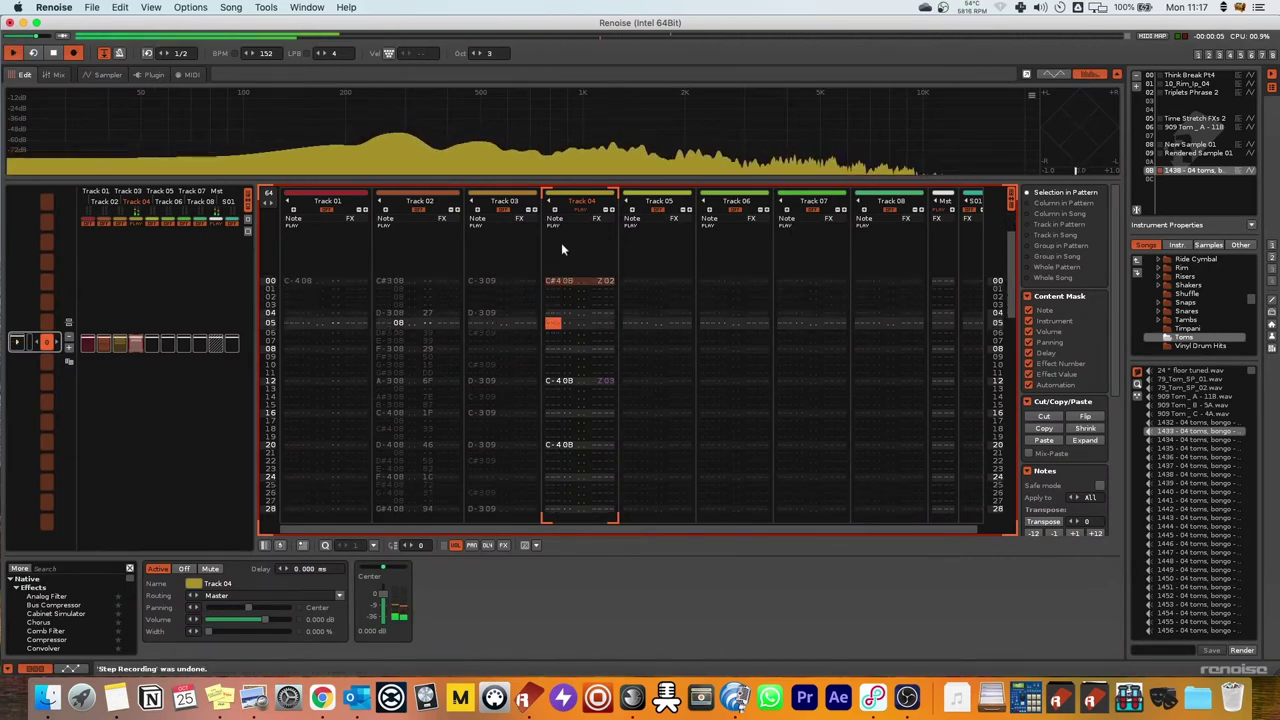
{"action": "left_click", "coordinate": [106, 76]}
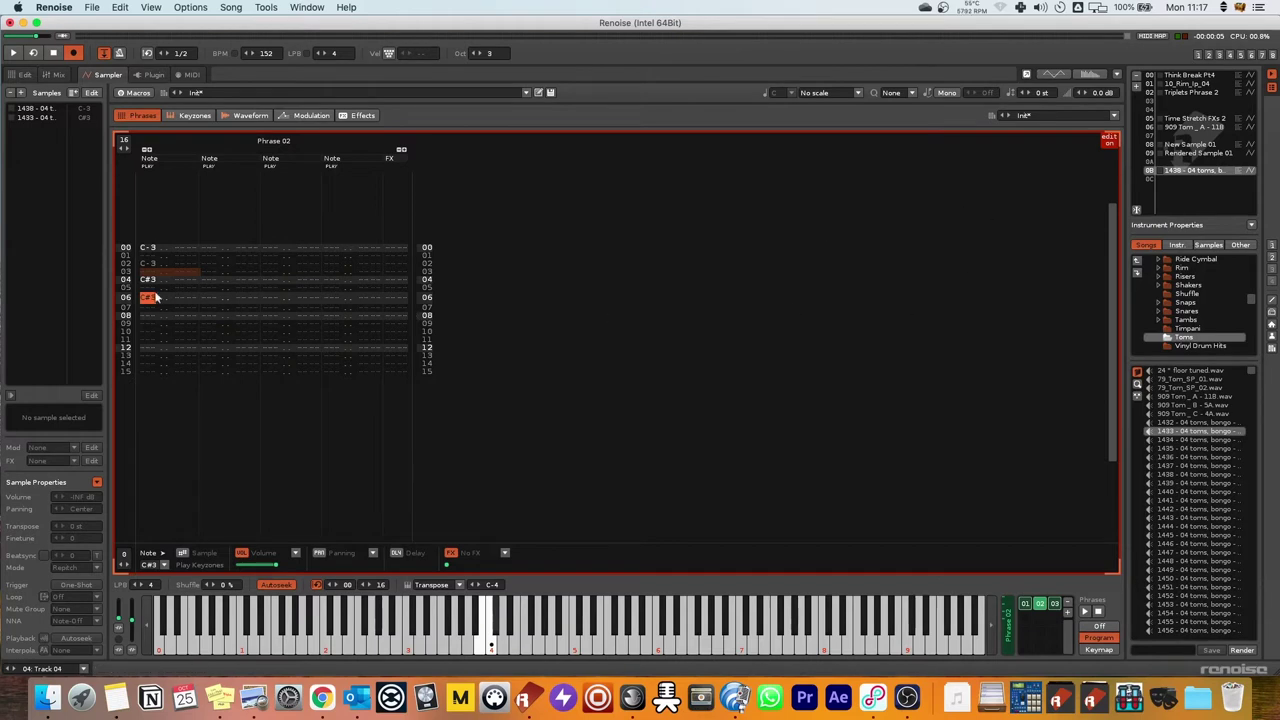
Play the trigger note while viewing the C-3 and C#3 notes in Phrase 02.
{"action": "key", "text": "space"}
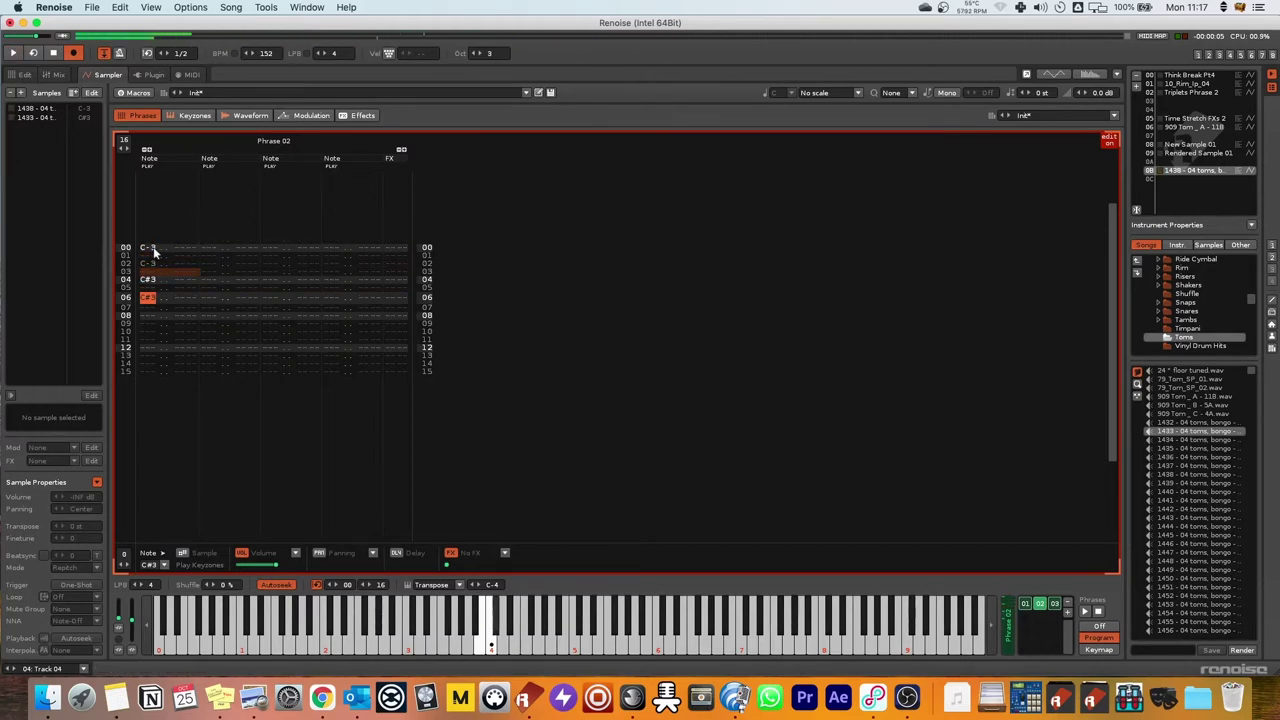
{"action": "key", "text": "space"}
{"action": "left_click", "coordinate": [152, 297]}
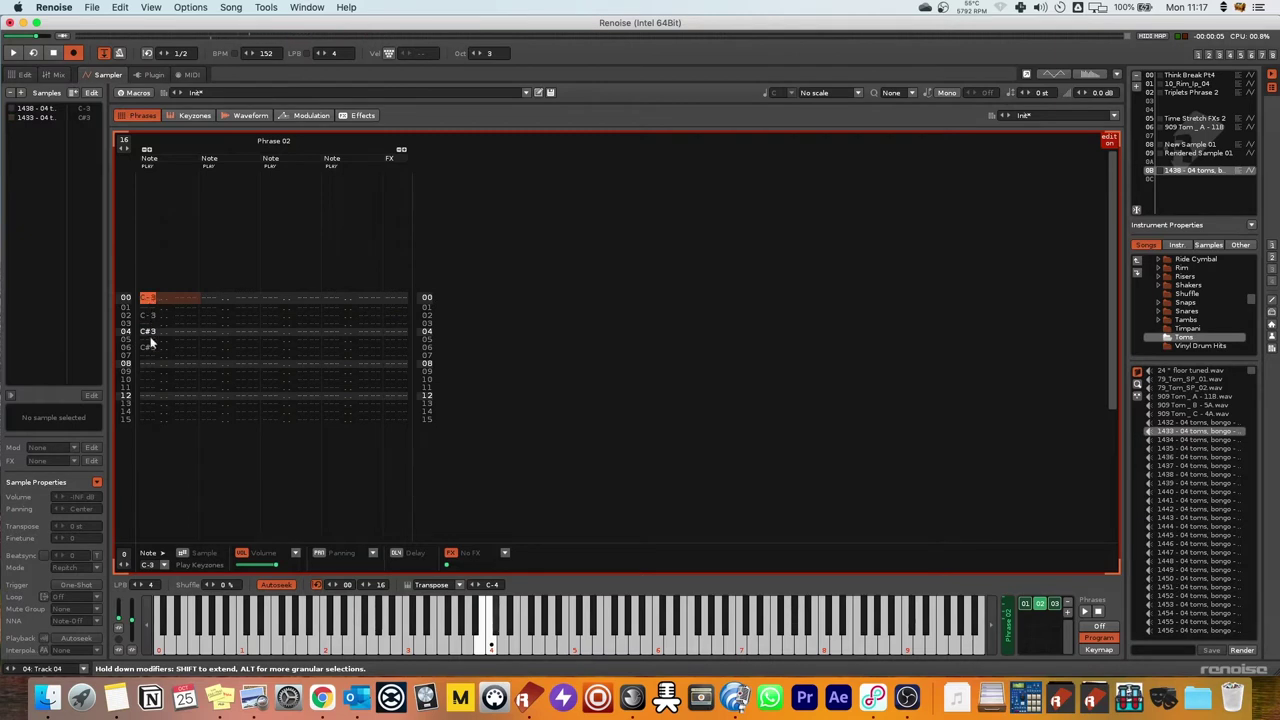
Load tom samples 1434 to 1437 from the browser into the instrument's sample list.
{"action": "left_click", "coordinate": [1196, 439]}
{"action": "left_click", "coordinate": [1196, 465], "text": "shift"}
{"action": "left_click_drag", "start_coordinate": [1196, 465], "coordinate": [55, 127]}
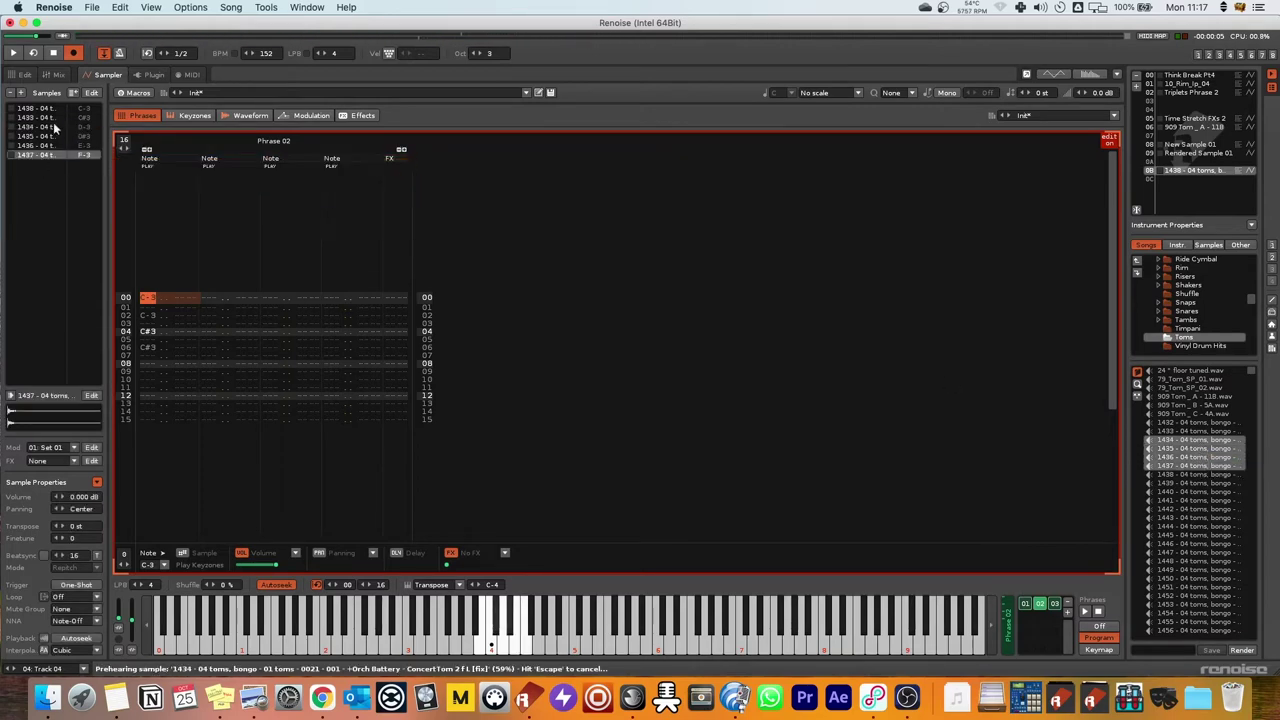
Inspect the keyzones and waveforms of samples 1434 to 1436, and return to the phrase to play it.
{"action": "left_click", "coordinate": [50, 127]}
{"action": "left_click", "coordinate": [49, 145], "text": "shift"}
{"action": "left_click", "coordinate": [204, 115]}
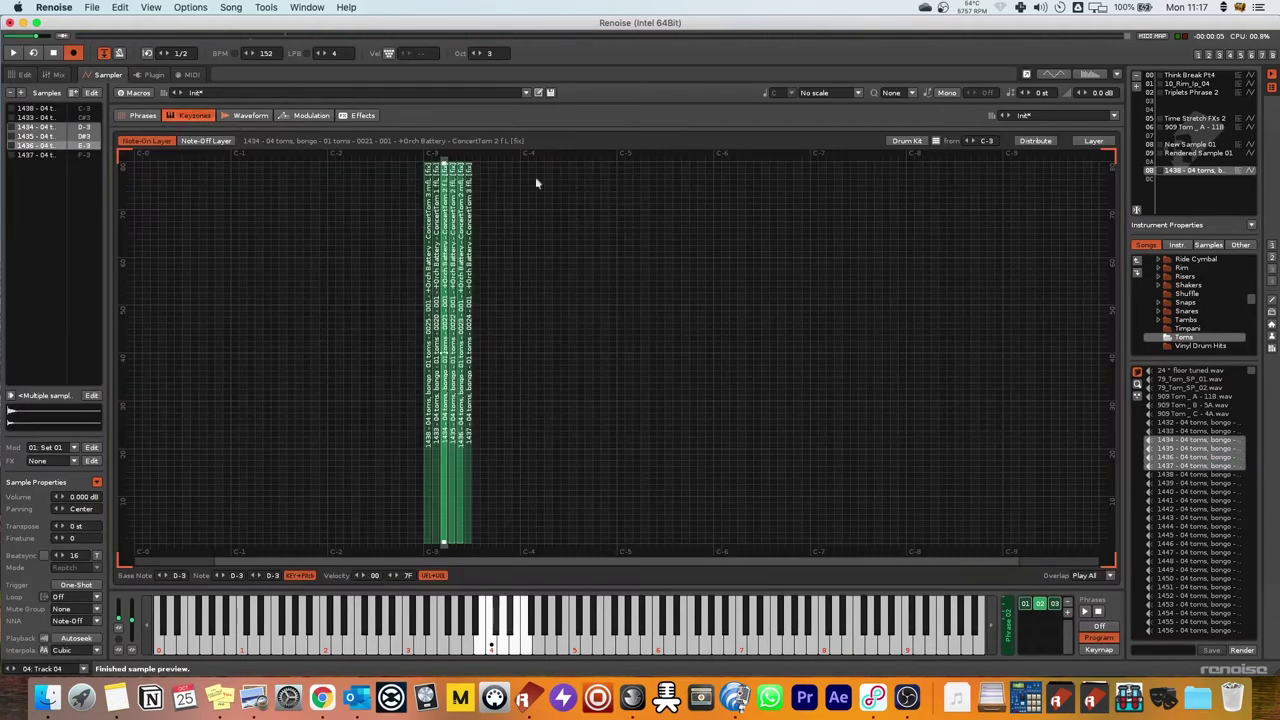
{"action": "left_click", "coordinate": [250, 115]}
{"action": "left_click", "coordinate": [138, 115]}
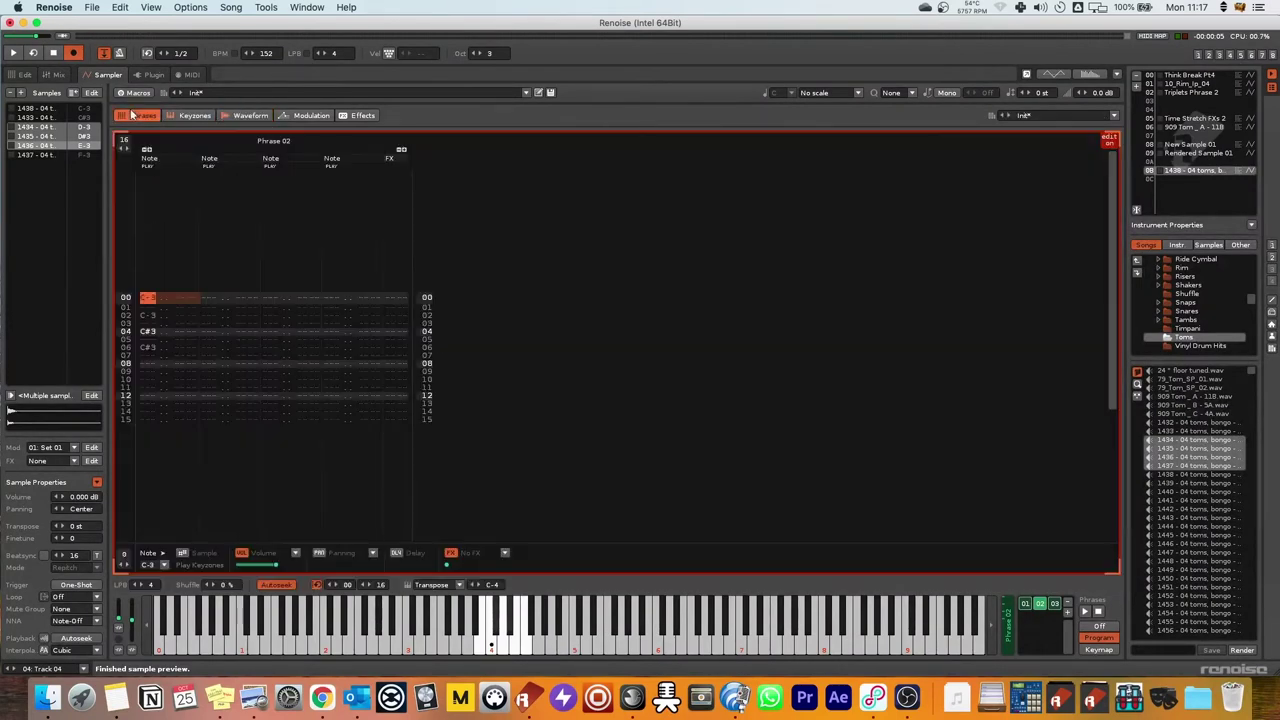
{"action": "key", "text": "space"}
{"action": "key", "text": "space"}
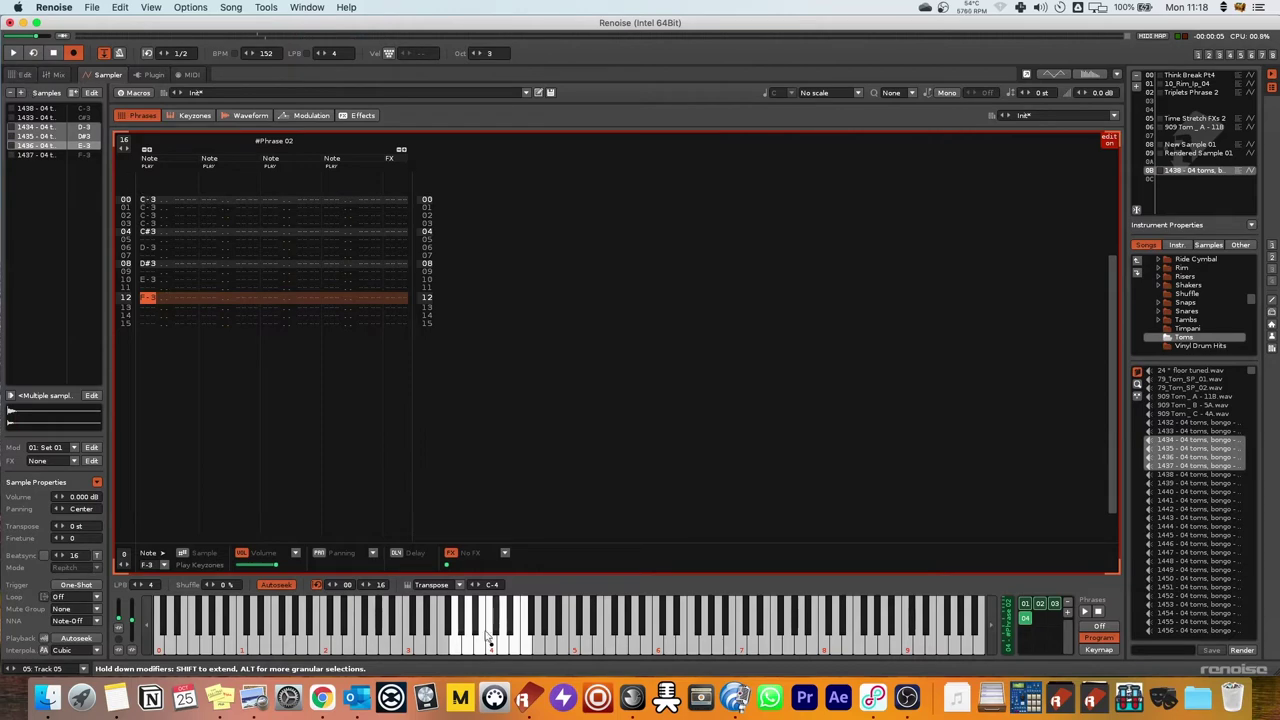
Play the pattern with the C-4 trigger note on line 00 of Track 05 and compare it with #Phrase 02's notes.
{"action": "left_click", "coordinate": [18, 75]}
{"action": "key", "text": "space"}
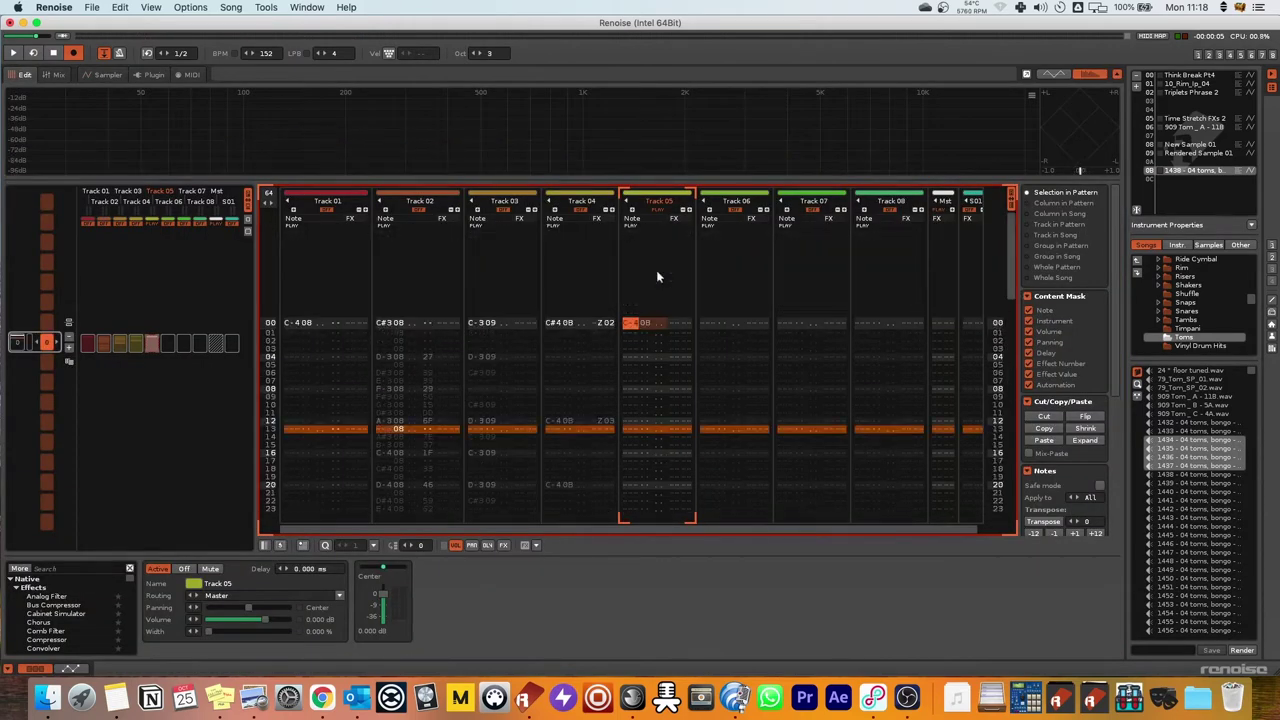
{"action": "key", "text": "space"}
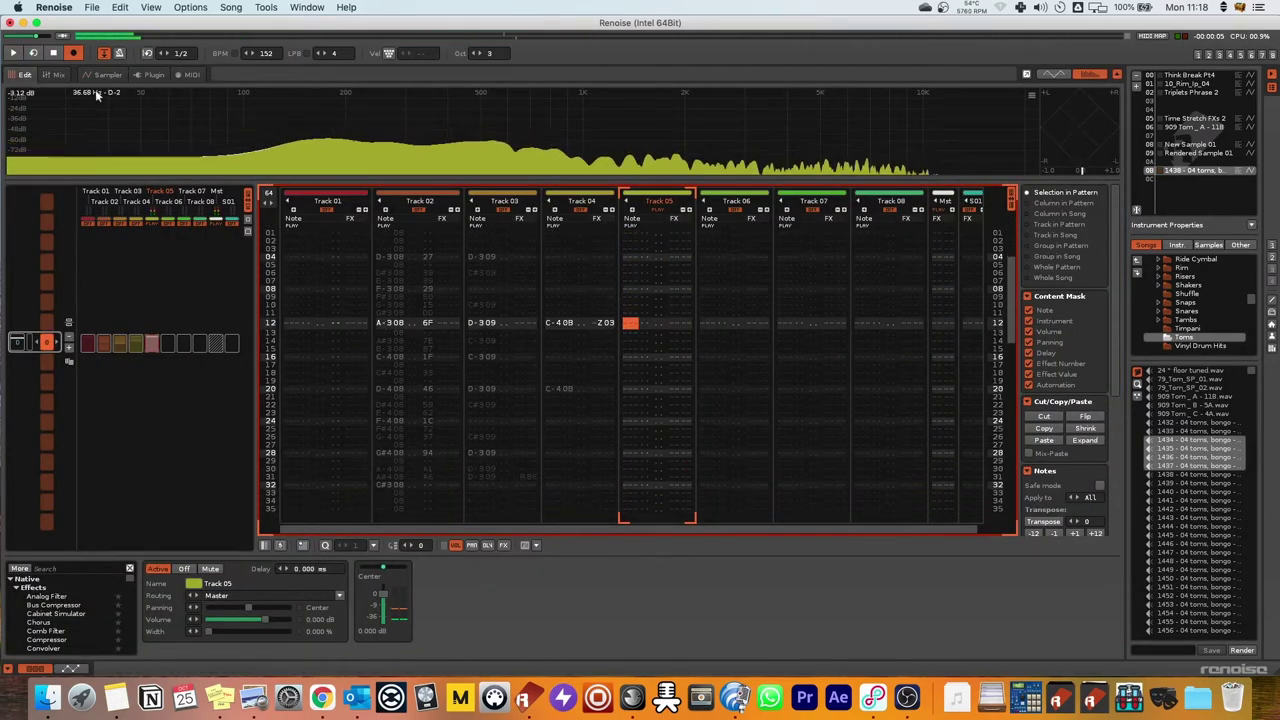
{"action": "left_click", "coordinate": [104, 76]}
{"action": "key", "text": "Up"}
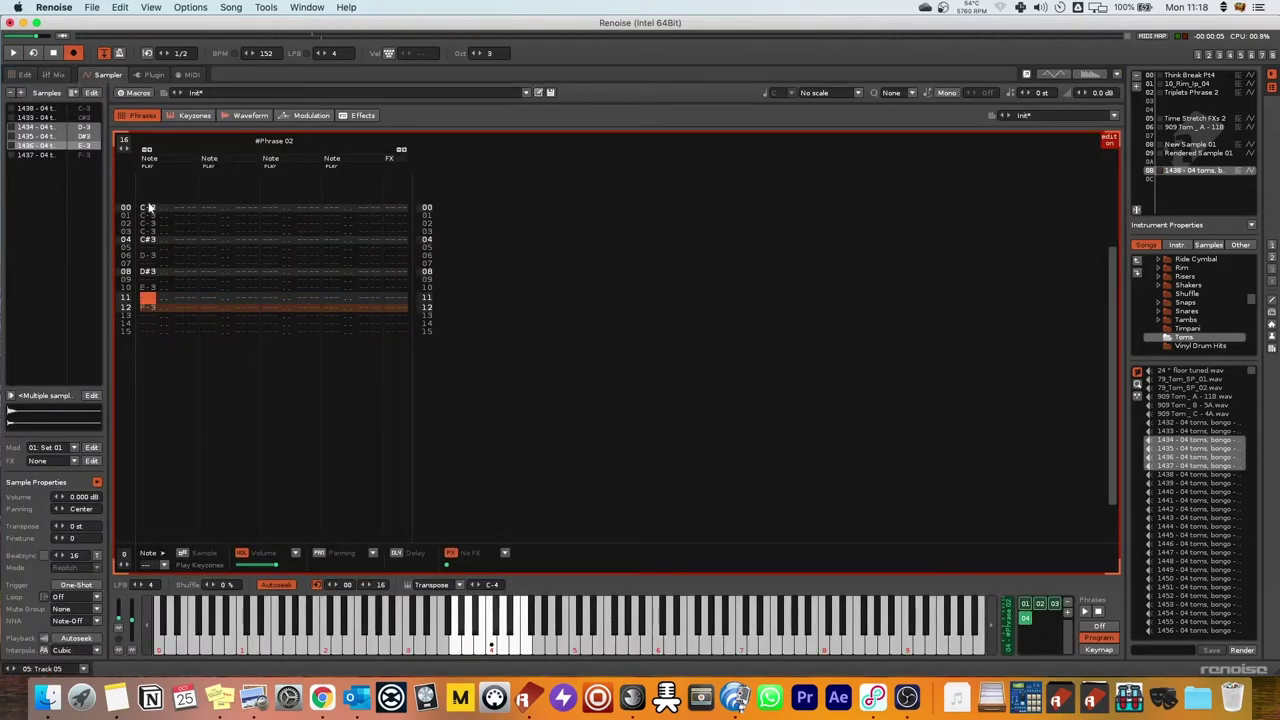
{"action": "left_click", "coordinate": [18, 75]}
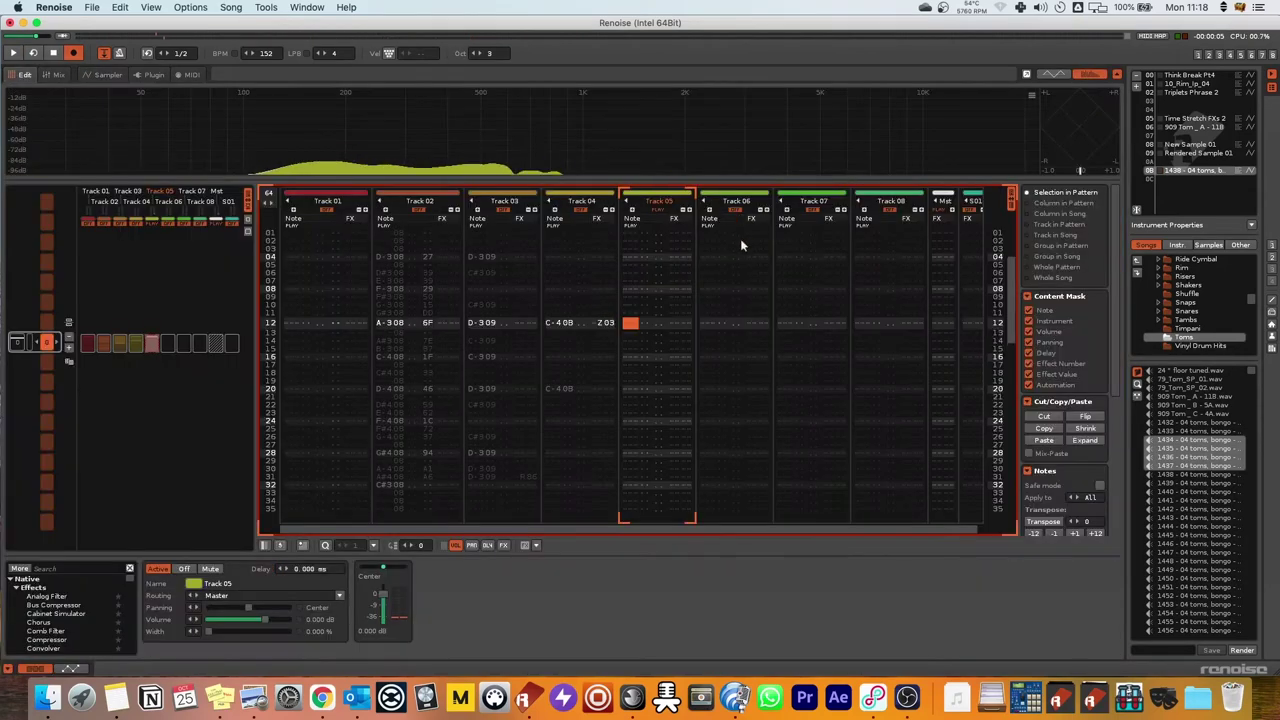
{"action": "left_click", "coordinate": [643, 277]}
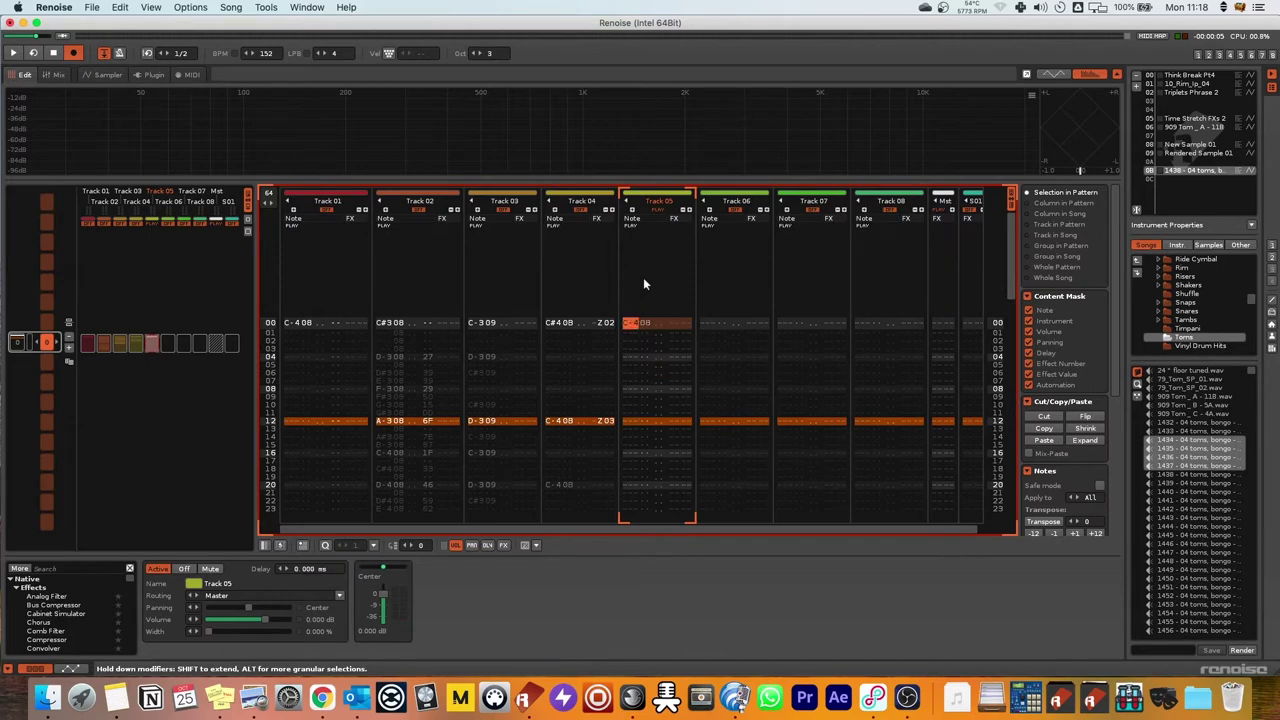
{"action": "left_click", "coordinate": [108, 75]}
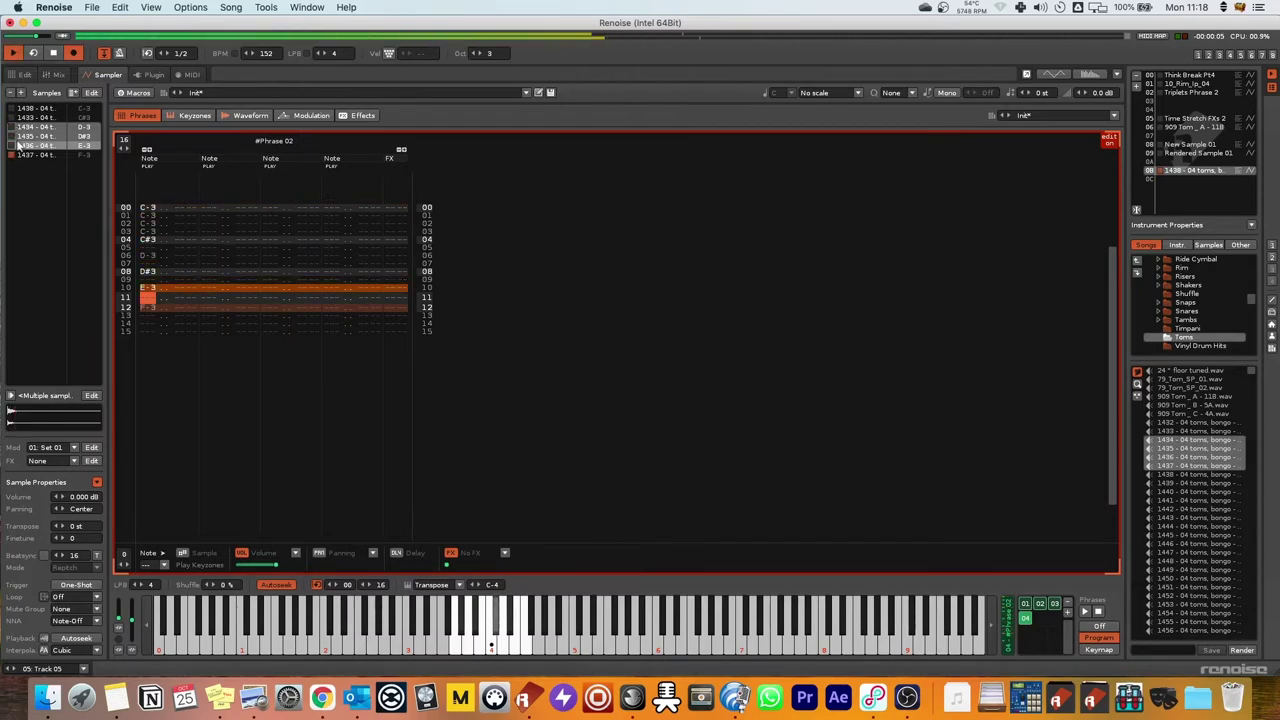
Raise the trigger note on line 00 of Track 05 to C#4 and D-4, playing the pattern.
{"action": "left_click", "coordinate": [24, 74]}
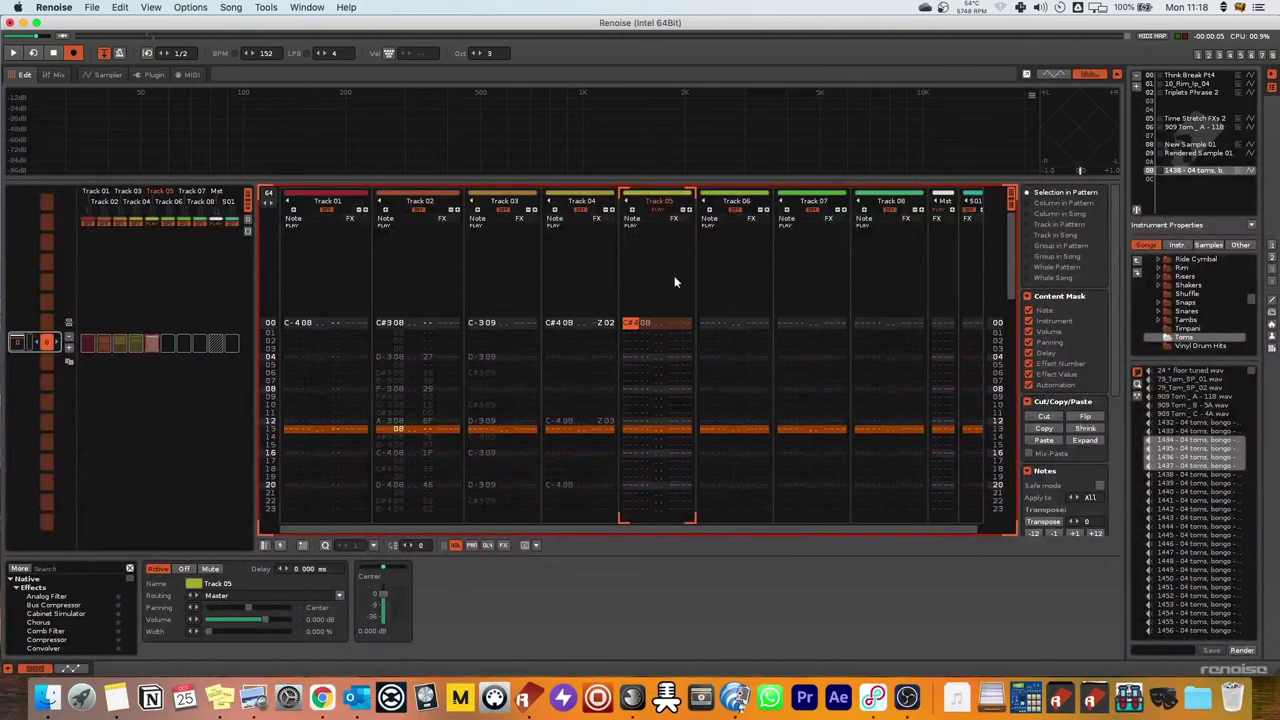
{"action": "key", "text": "space"}
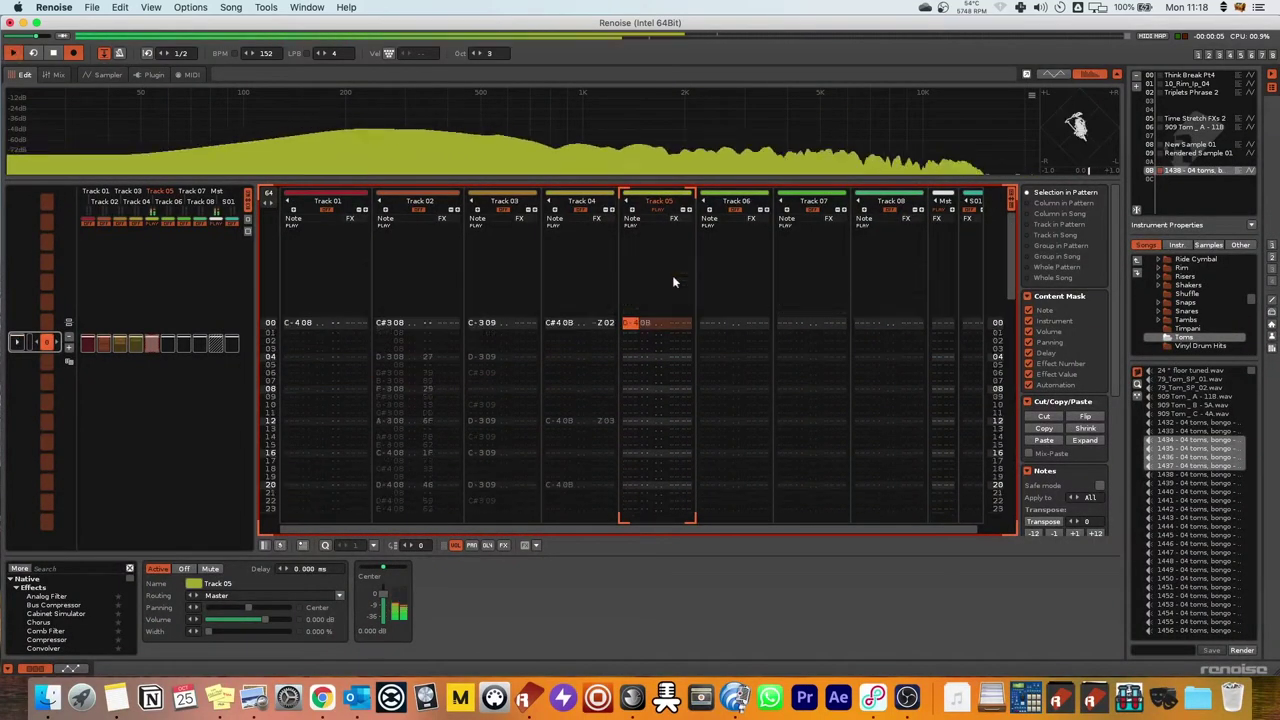
{"action": "key", "text": "space"}
Set the key tracking of #Phrase 02 to Offset.
{"action": "left_click", "coordinate": [106, 76]}
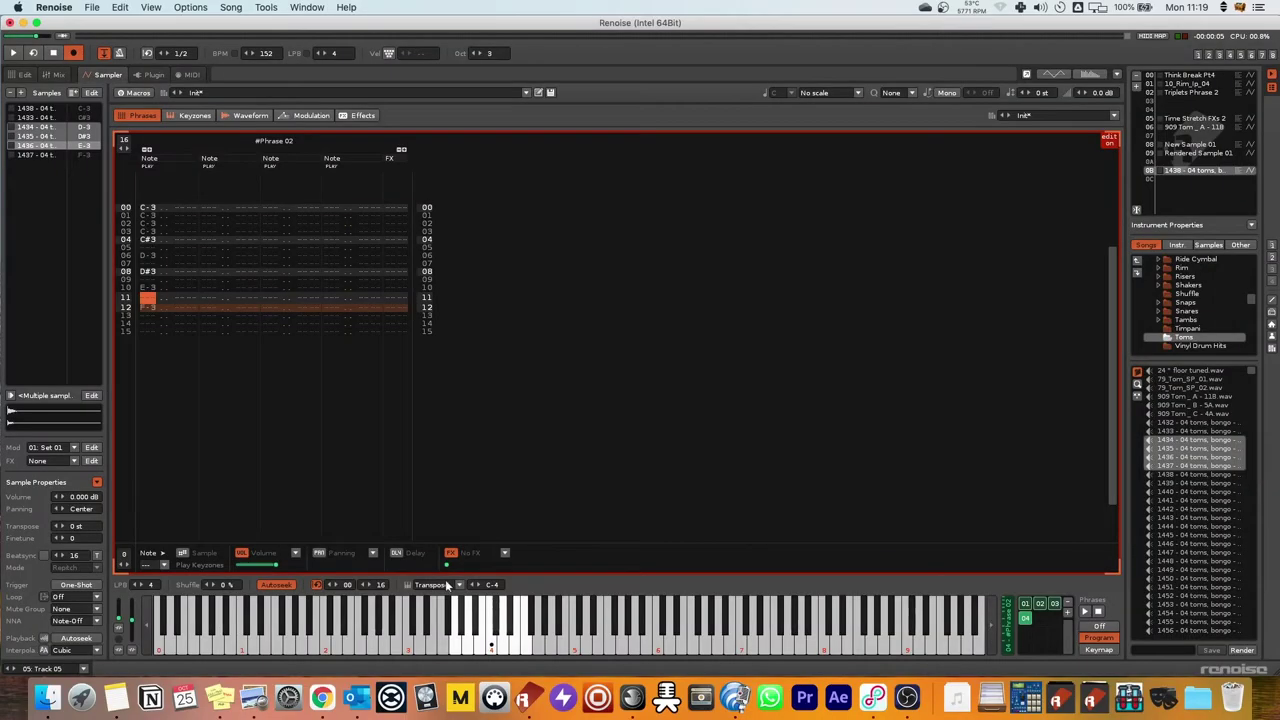
{"action": "left_click", "coordinate": [445, 585]}
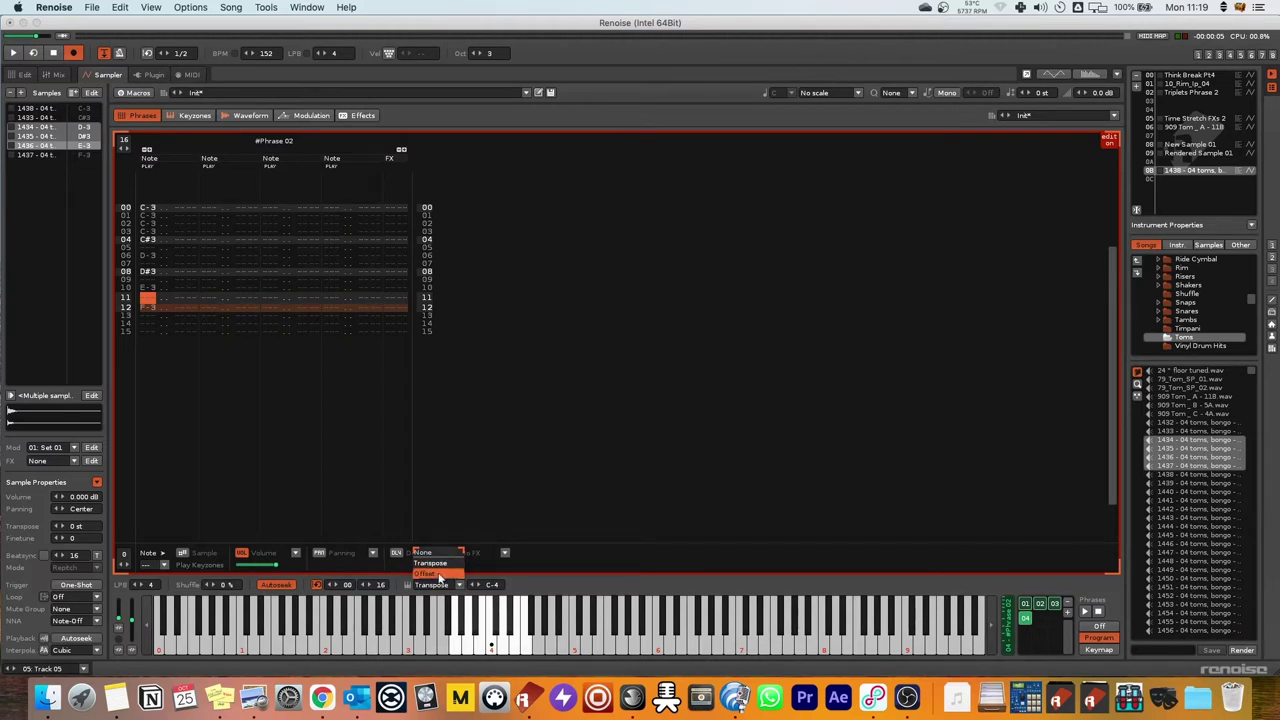
{"action": "left_click", "coordinate": [438, 576]}
{"action": "left_click", "coordinate": [455, 586]}
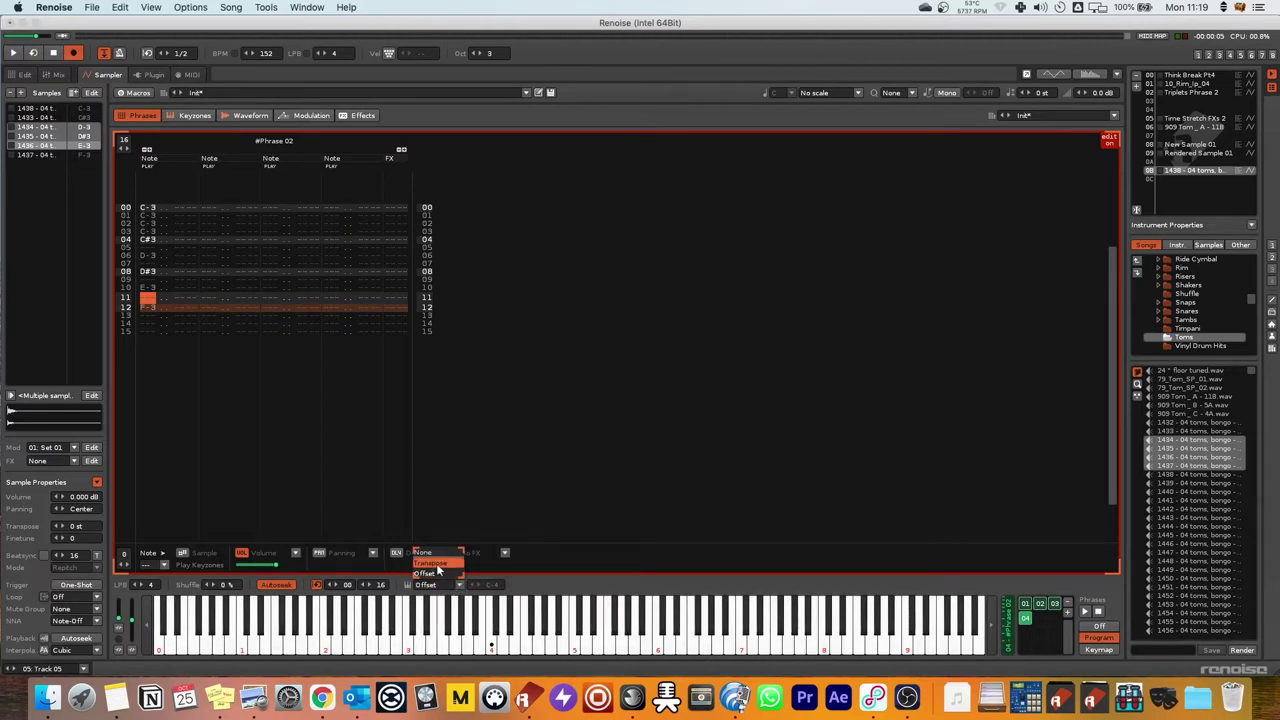
{"action": "left_click", "coordinate": [437, 576]}
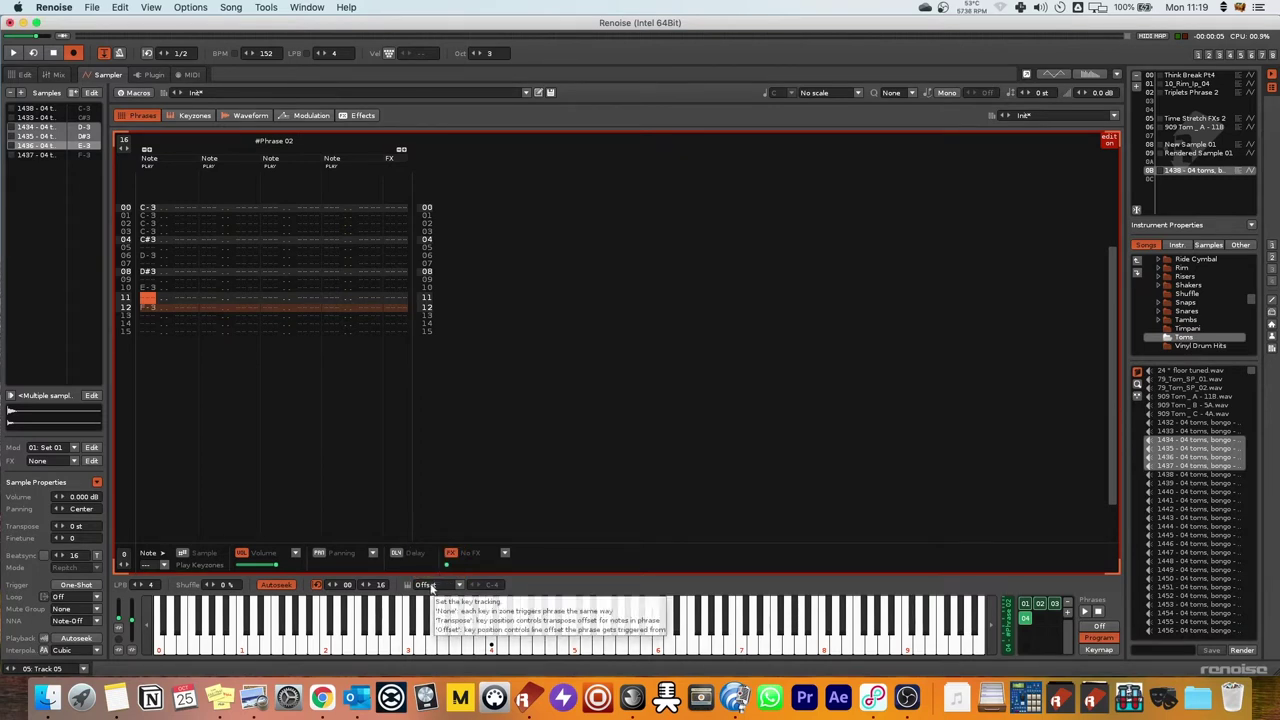
Audition #Phrase 02 from C-4, C-0 and D-0 on the phrase keyboard.
{"action": "left_click", "coordinate": [493, 640]}
{"action": "left_click", "coordinate": [157, 646]}
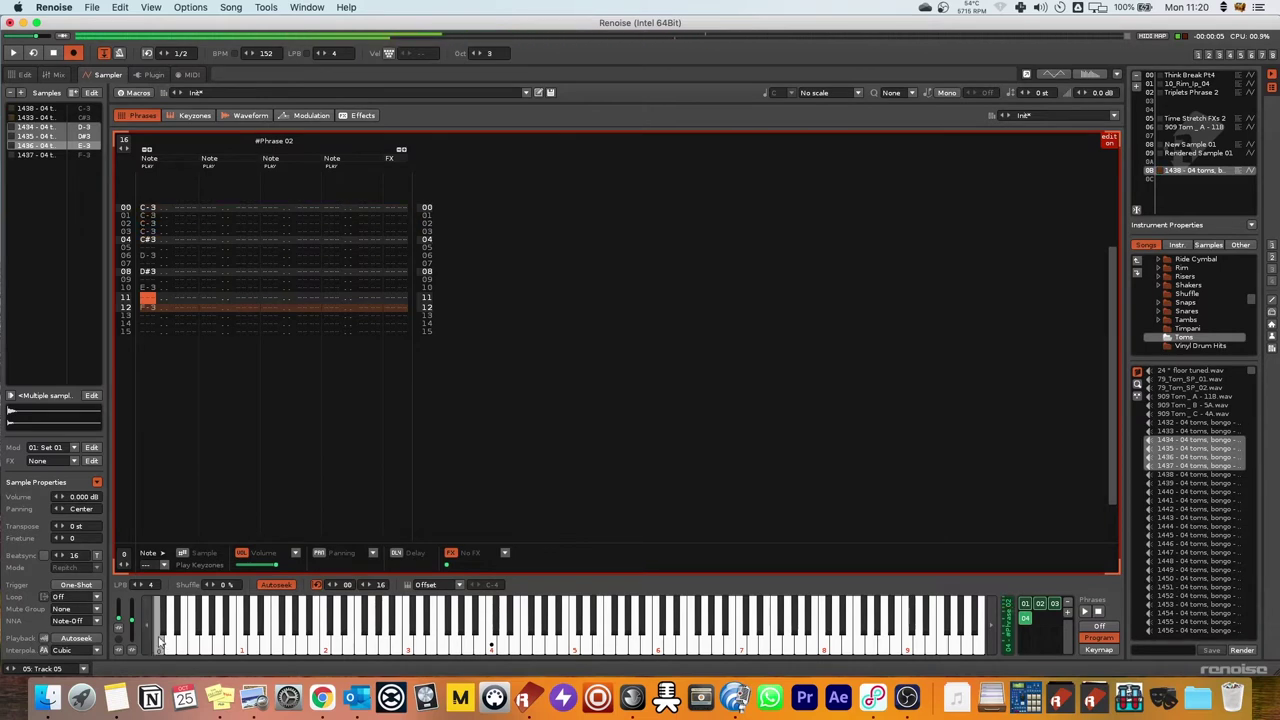
{"action": "left_click", "coordinate": [157, 646]}
{"action": "left_click", "coordinate": [157, 646]}
{"action": "left_click", "coordinate": [170, 641]}
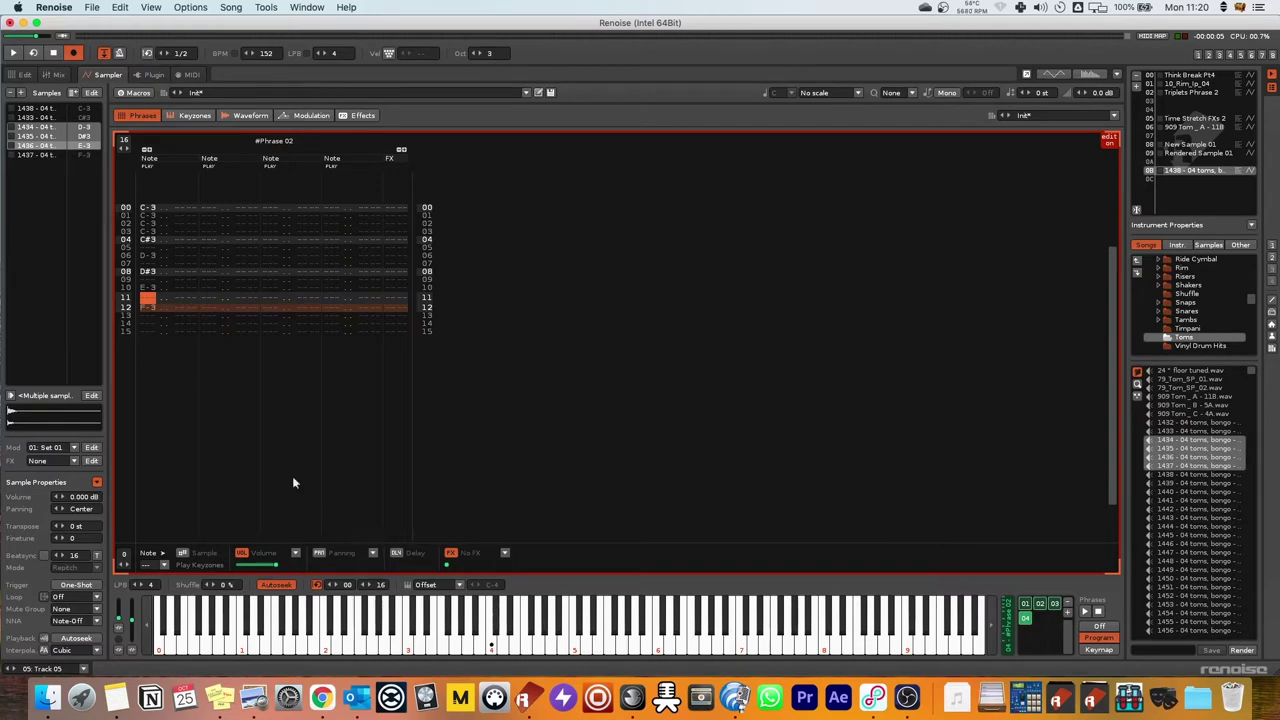
Lower the octave and replace the trigger note on line 00 of Track 05 with C-1 and finally C-0.
{"action": "left_click", "coordinate": [22, 74]}
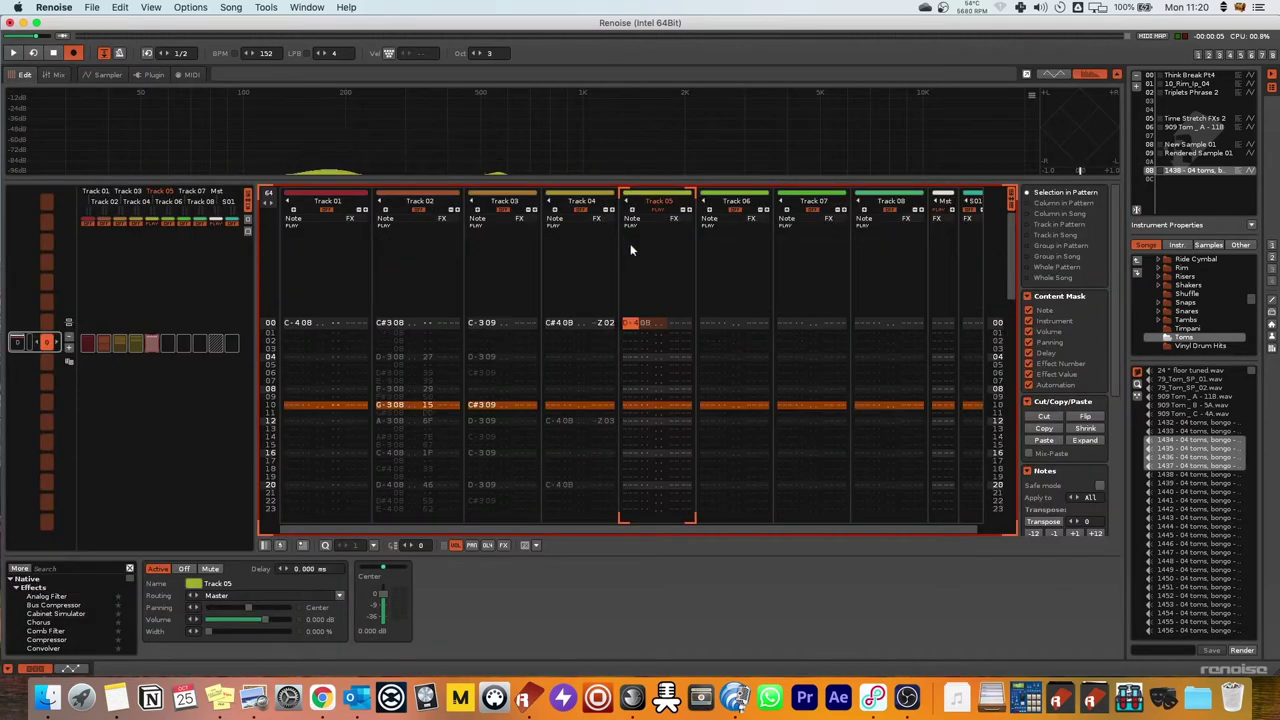
{"action": "key", "text": "KP_Divide"}
{"action": "key", "text": "z"}
{"action": "key", "text": "KP_Divide"}
{"action": "key", "text": "z"}
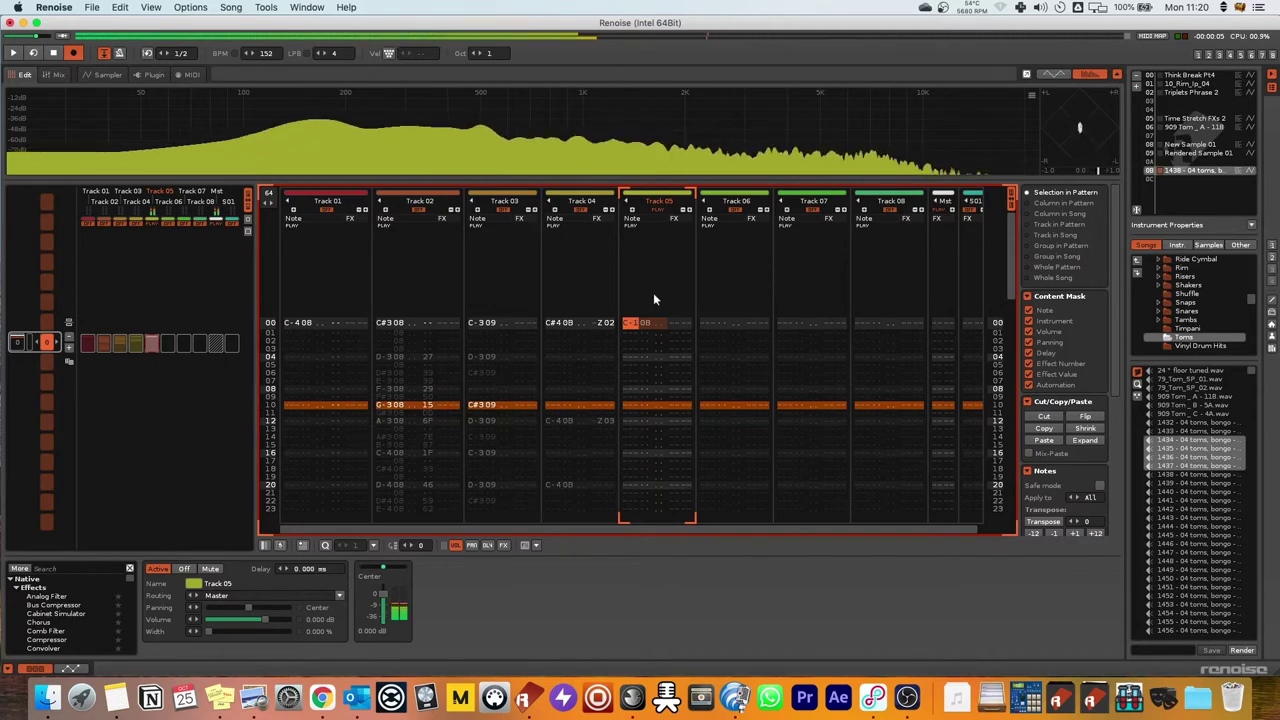
{"action": "key", "text": "KP_Divide"}
{"action": "key", "text": "z"}
{"action": "key", "text": "z"}
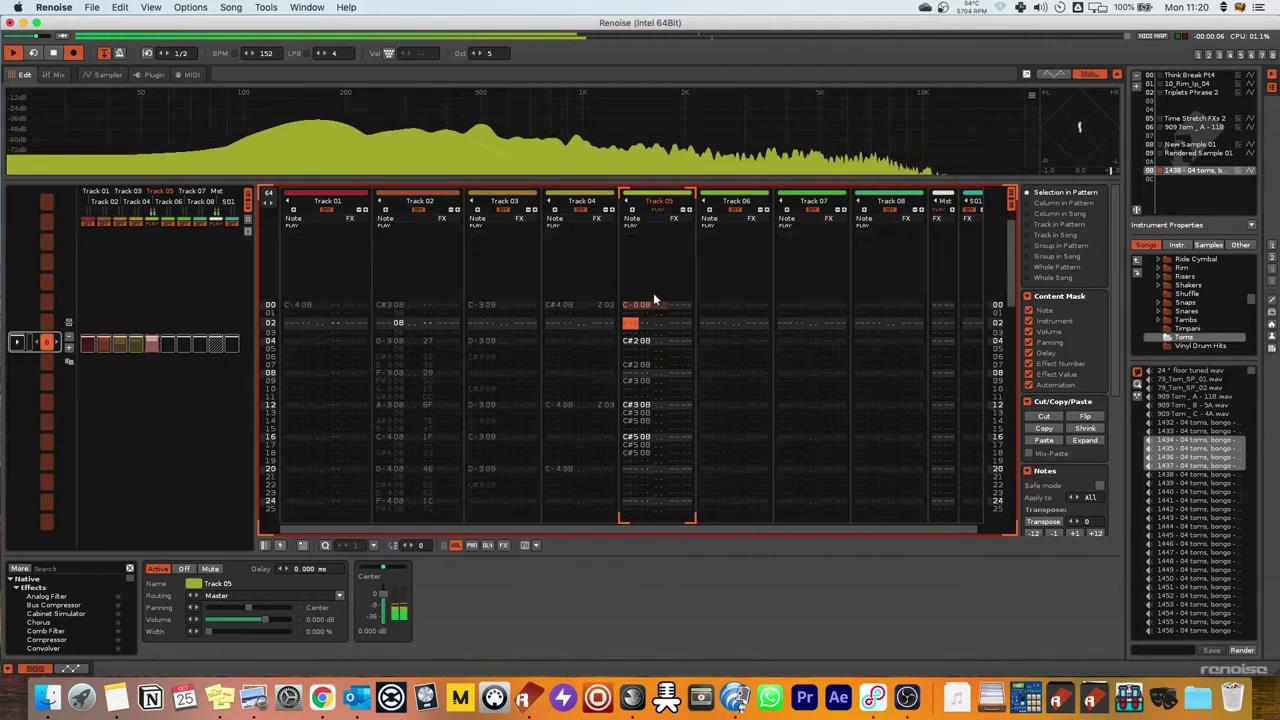
Follow the playback position in #Phrase 02 and compare it with the trigger notes in Track 05.
{"action": "left_click", "coordinate": [100, 74]}
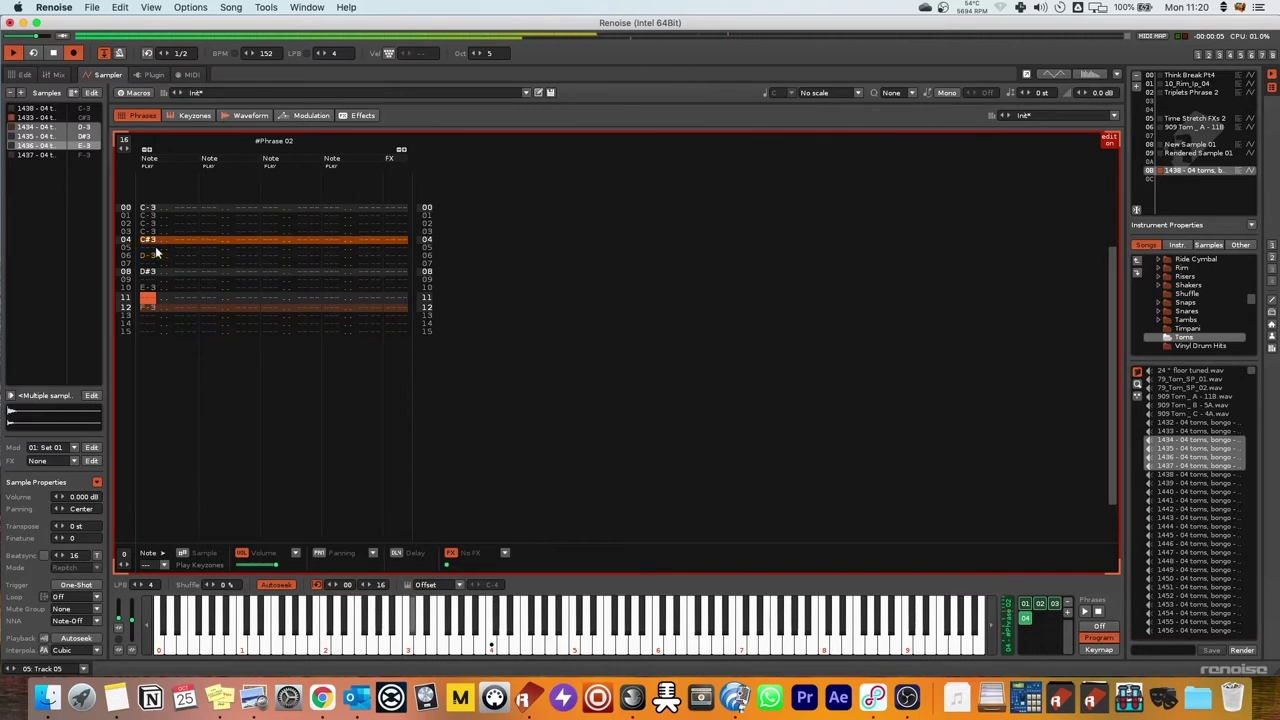
{"action": "key", "text": "space"}
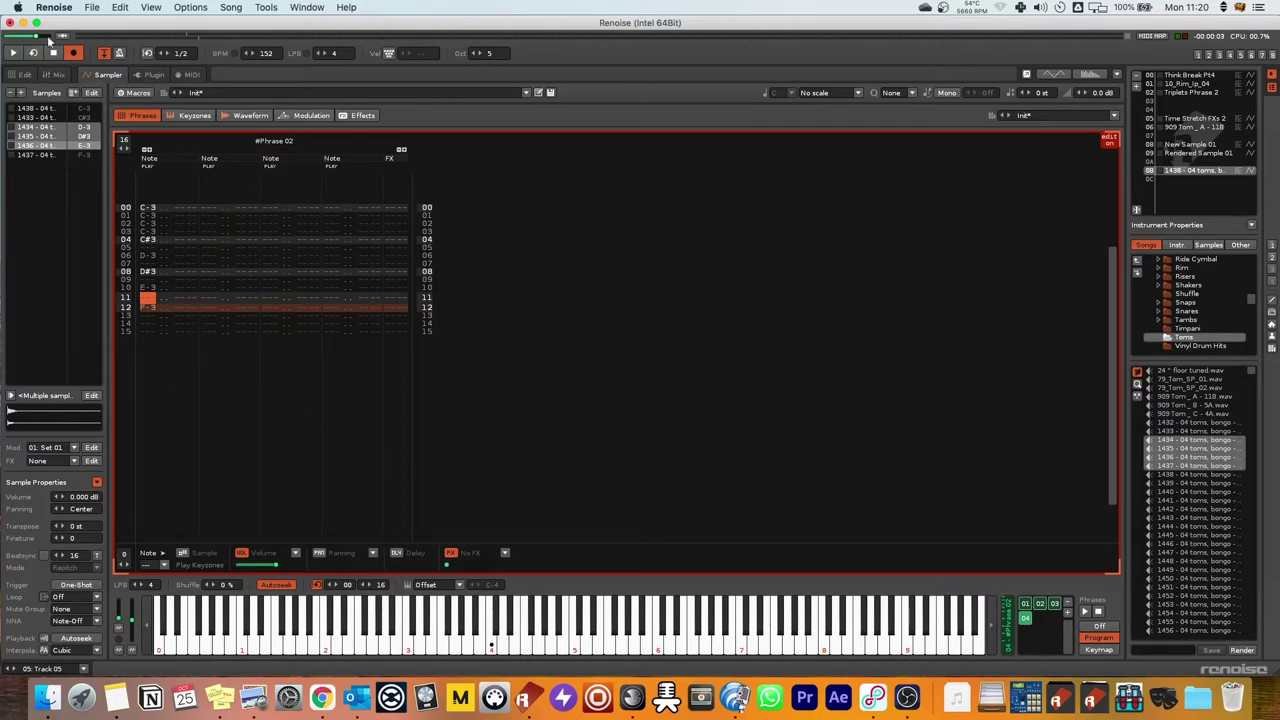
{"action": "left_click", "coordinate": [22, 74]}
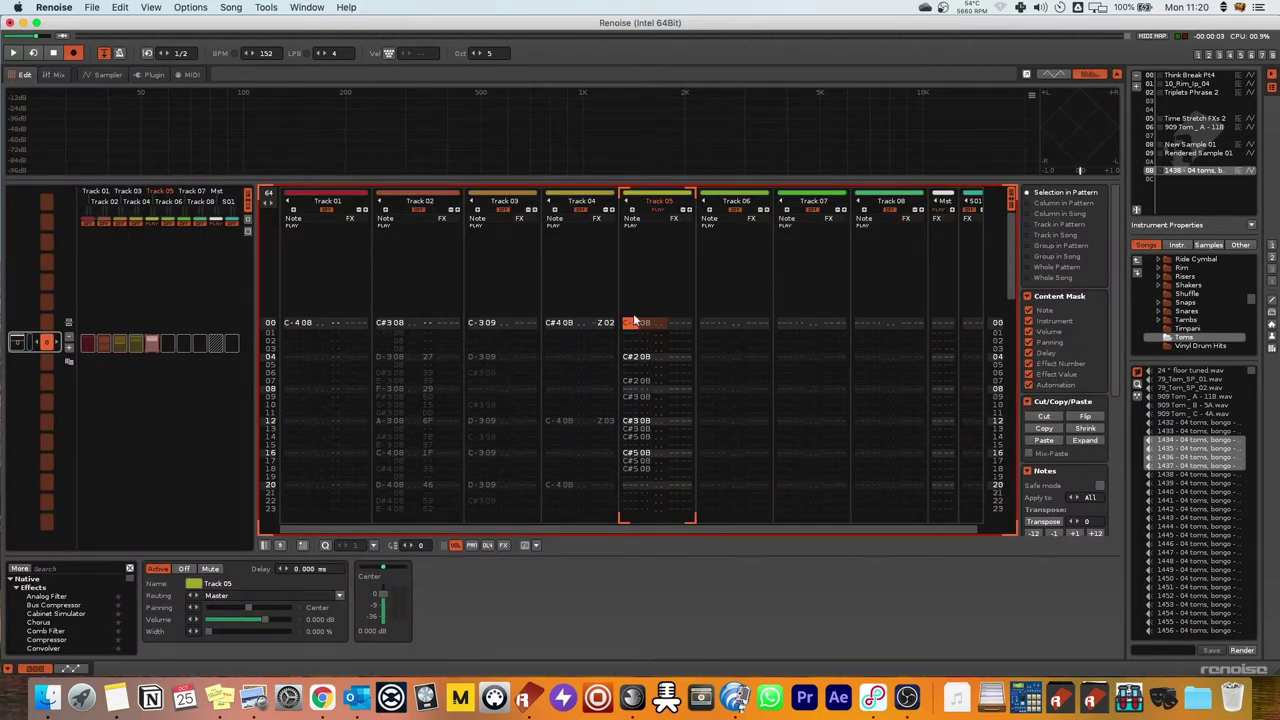
{"action": "scroll", "coordinate": [640, 390], "scroll_direction": "down", "scroll_amount": 4}
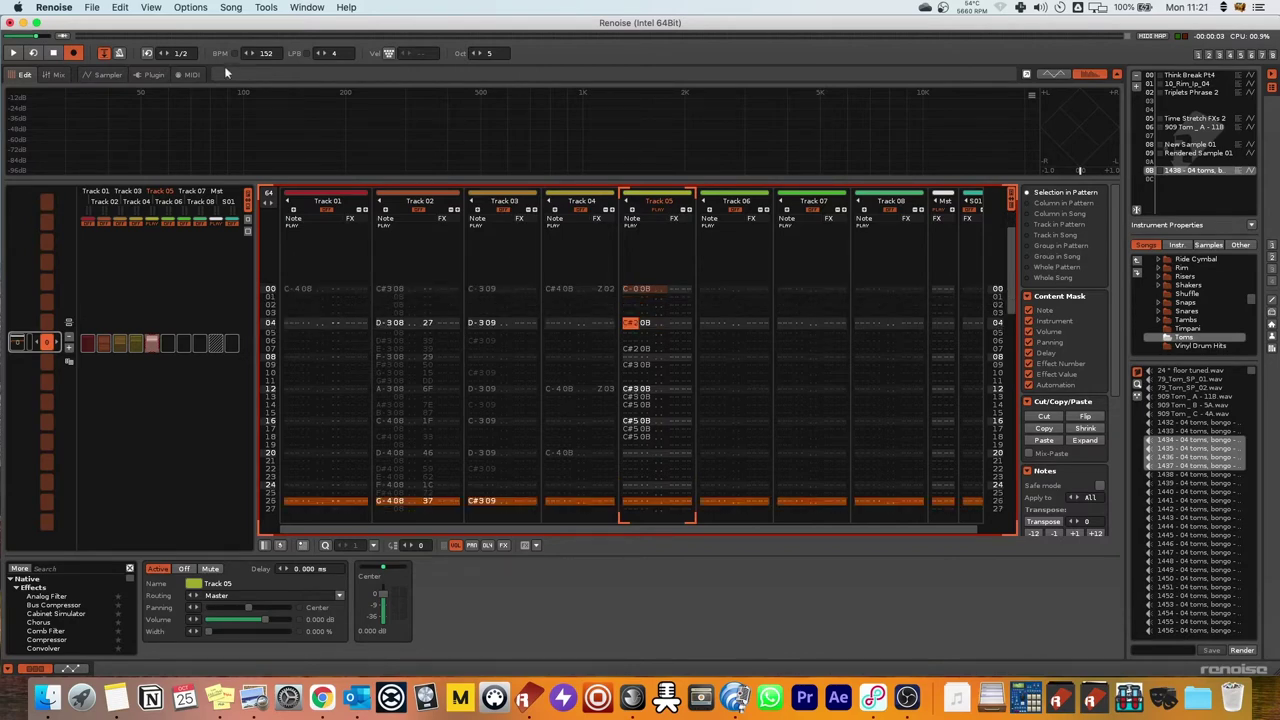
Set the key tracking of #Phrase 02 back to Transpose.
{"action": "left_click", "coordinate": [108, 75]}
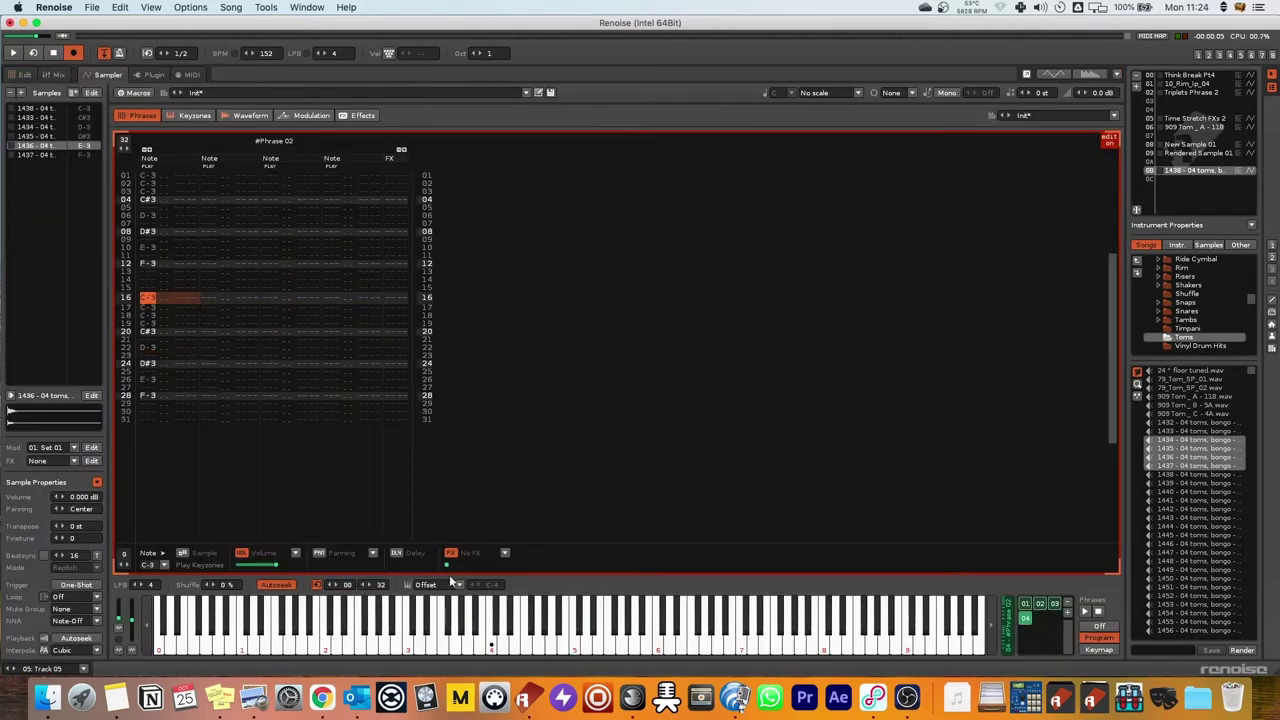
{"action": "left_click", "coordinate": [448, 584]}
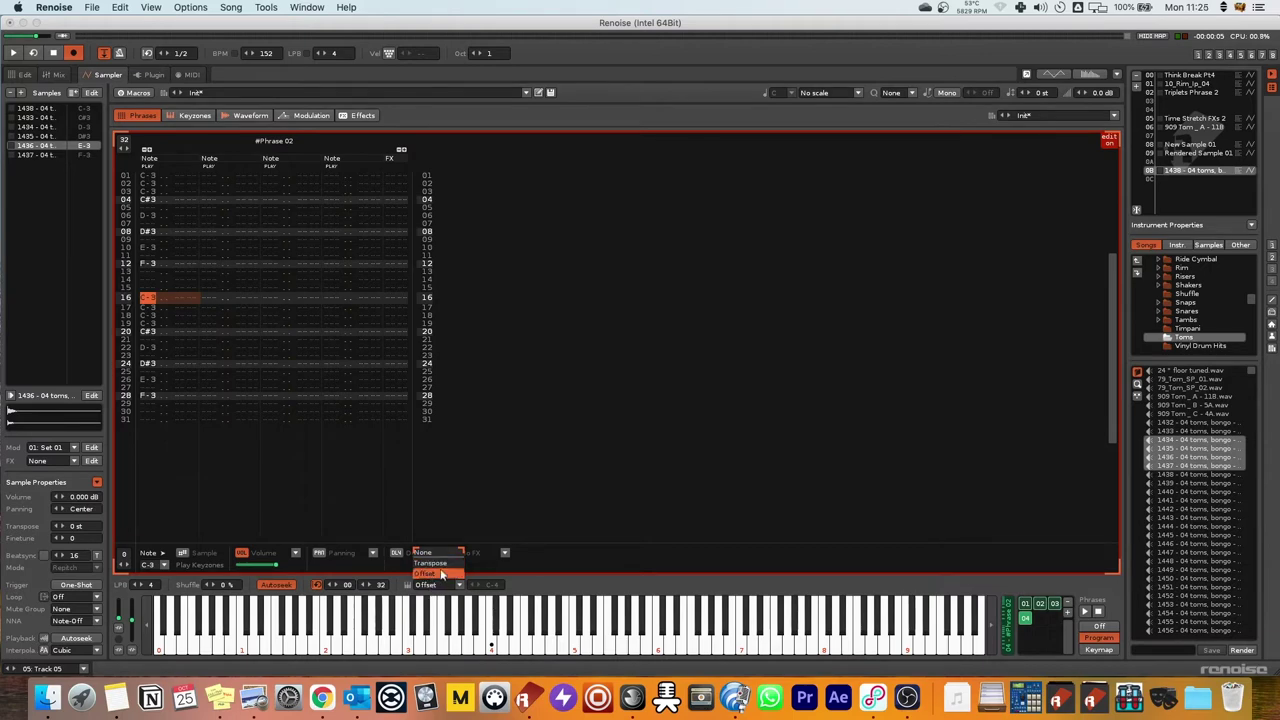
{"action": "left_click", "coordinate": [441, 565]}
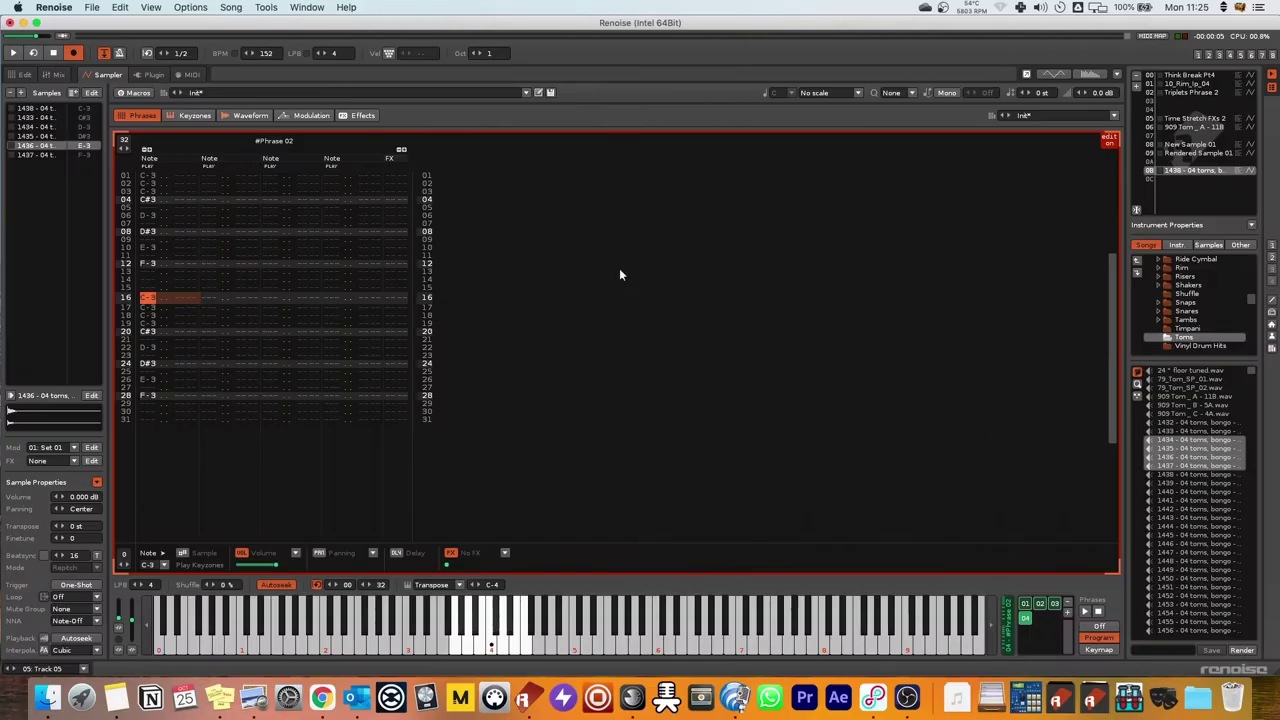
Switch phrase triggering to Keymap mode and map Phrase 01 to C-3.
{"action": "left_click", "coordinate": [1098, 650]}
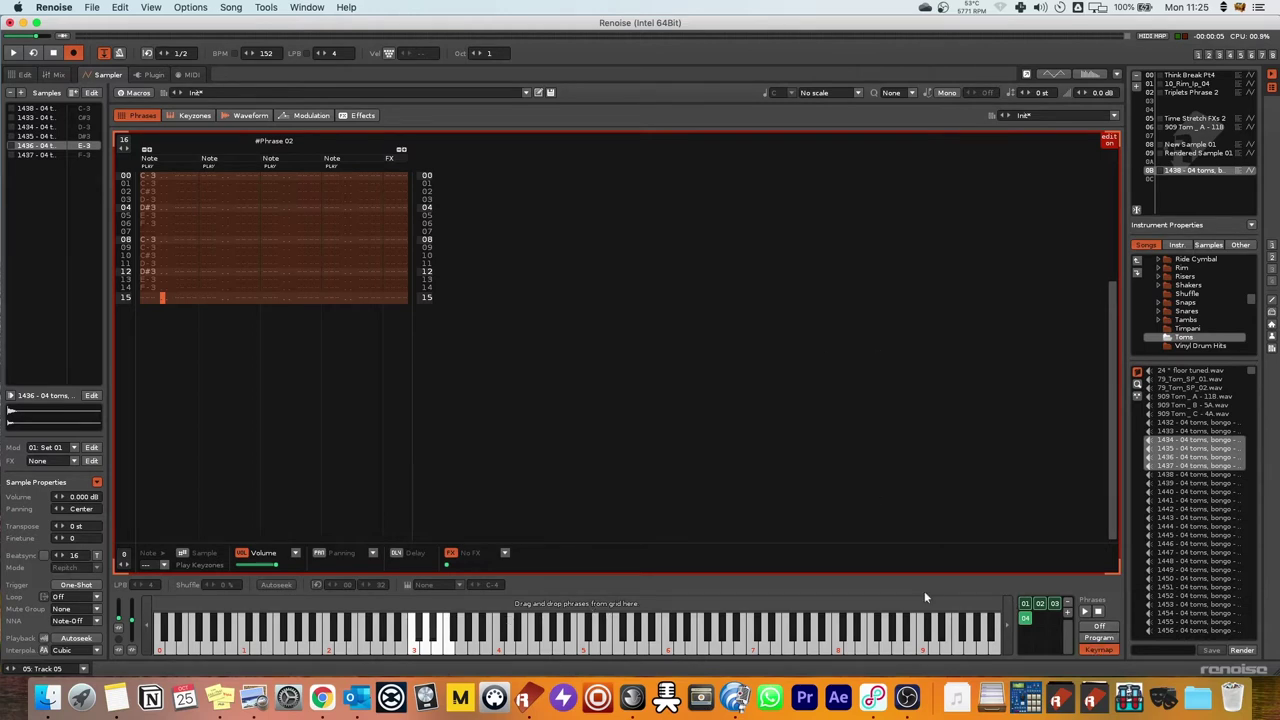
{"action": "left_click_drag", "start_coordinate": [1025, 606], "coordinate": [418, 605]}
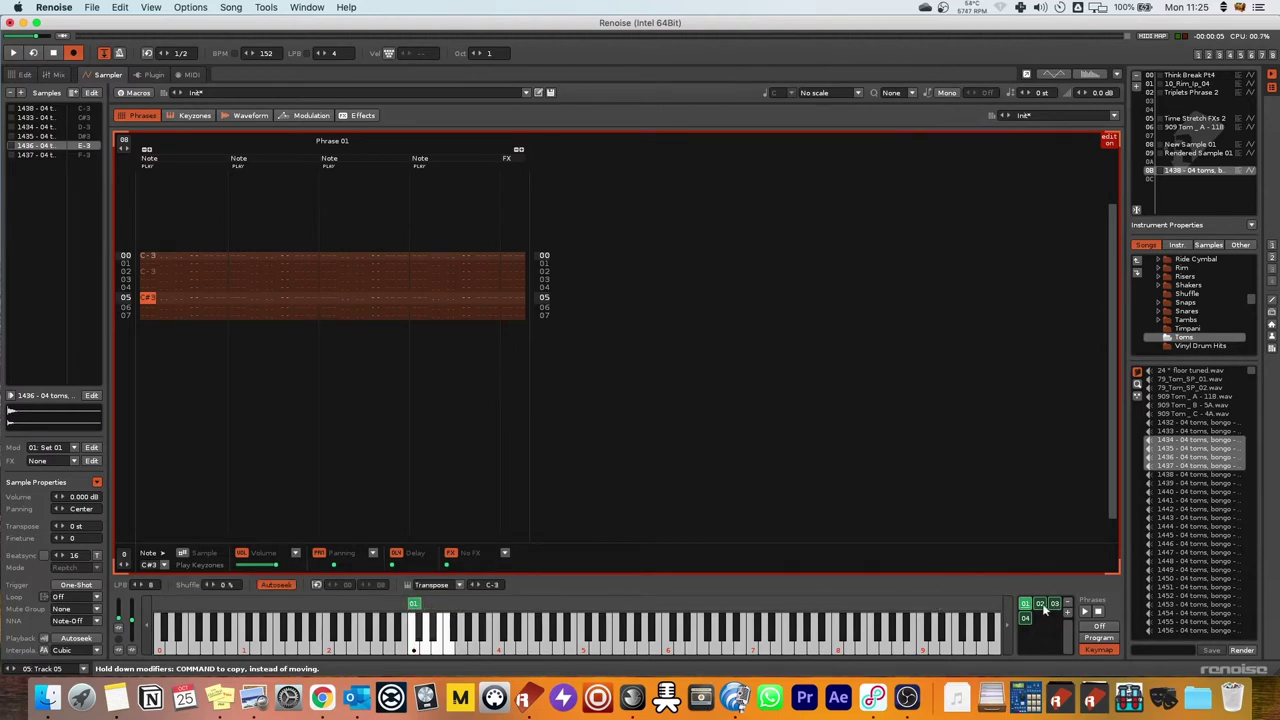
Map phrases 02, 03 and 04 to the consecutive single keys directly above Phrase 01, ending at D#3.
{"action": "left_click_drag", "start_coordinate": [1043, 607], "coordinate": [408, 608]}
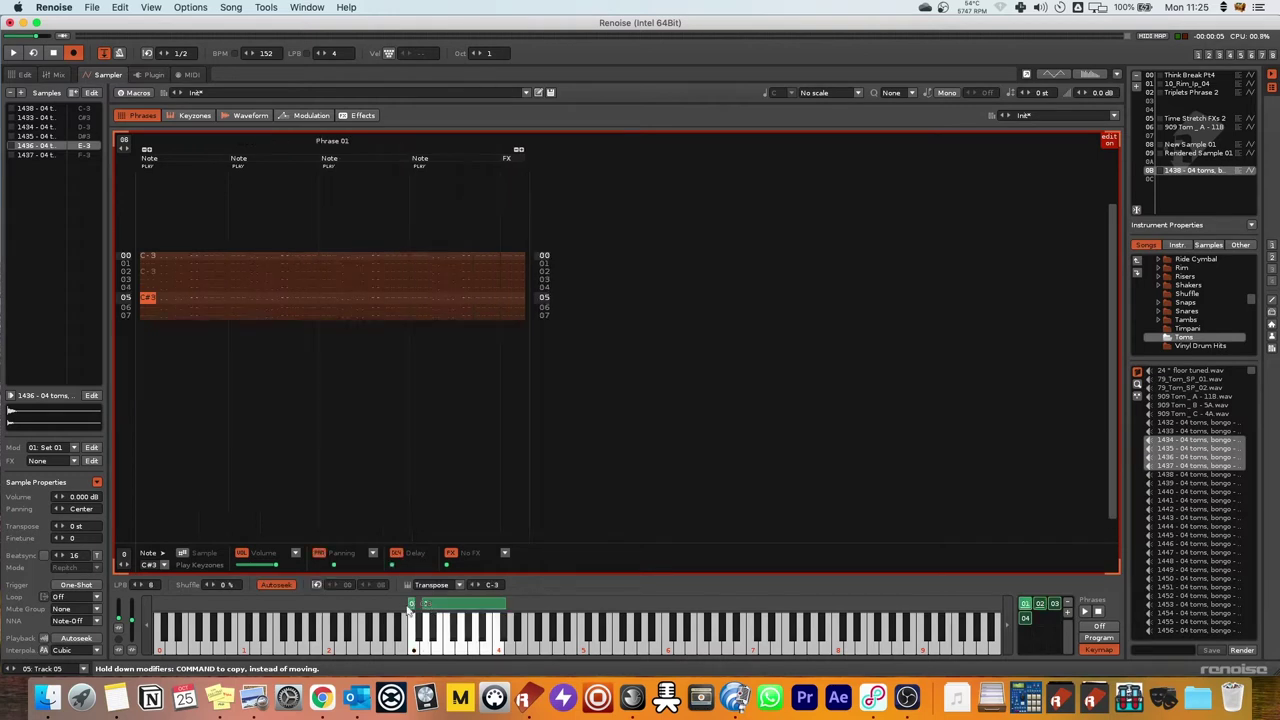
{"action": "left_click", "coordinate": [408, 606]}
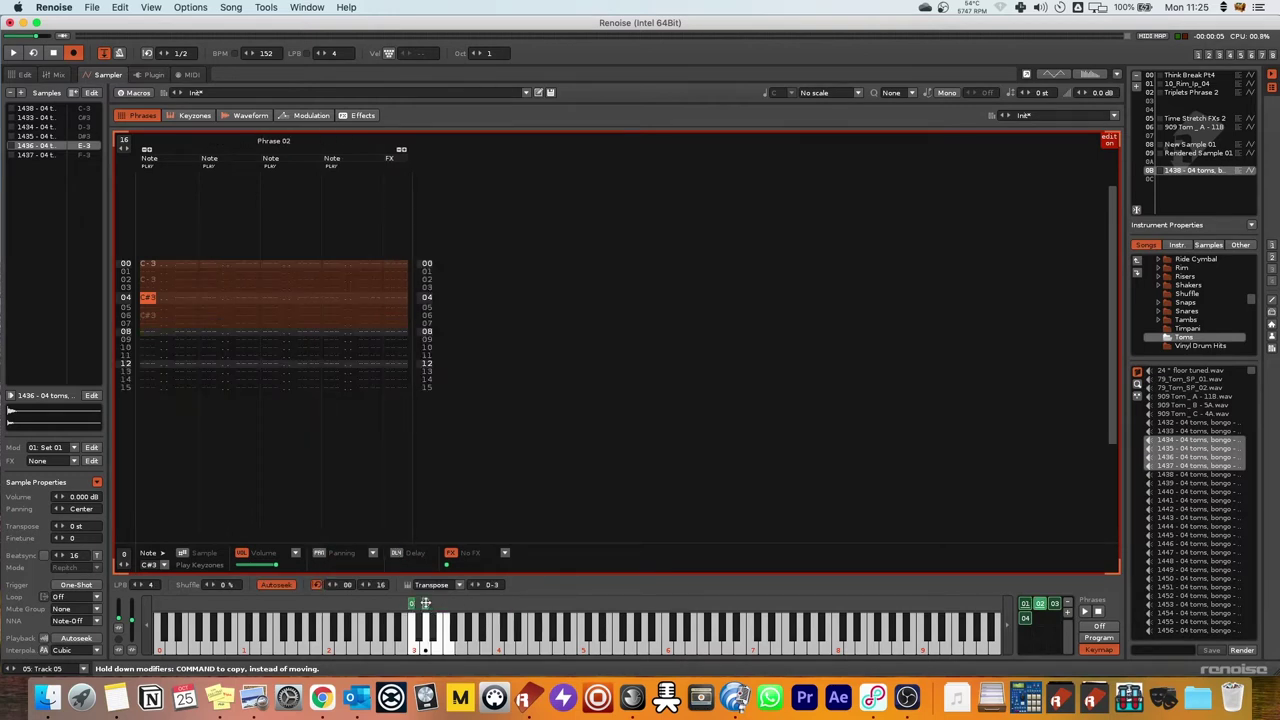
{"action": "left_click_drag", "start_coordinate": [425, 603], "coordinate": [421, 603]}
{"action": "left_click", "coordinate": [1053, 605]}
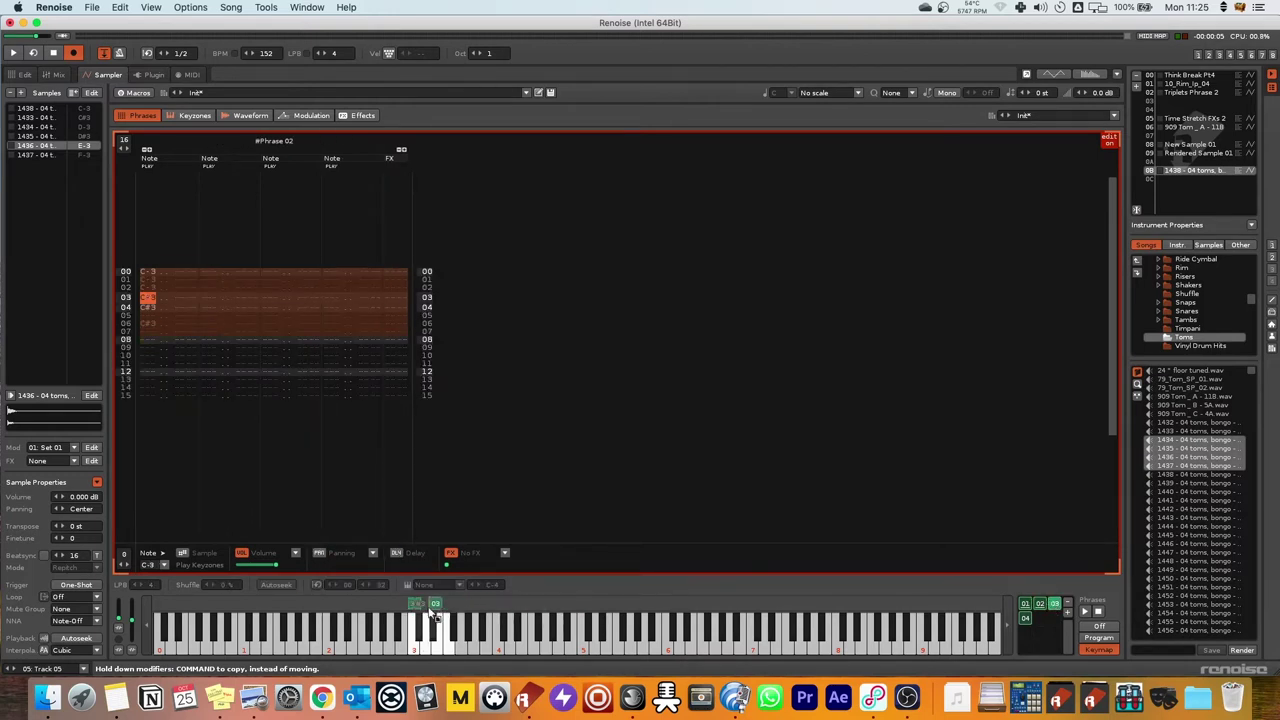
{"action": "left_click_drag", "start_coordinate": [503, 605], "coordinate": [429, 604]}
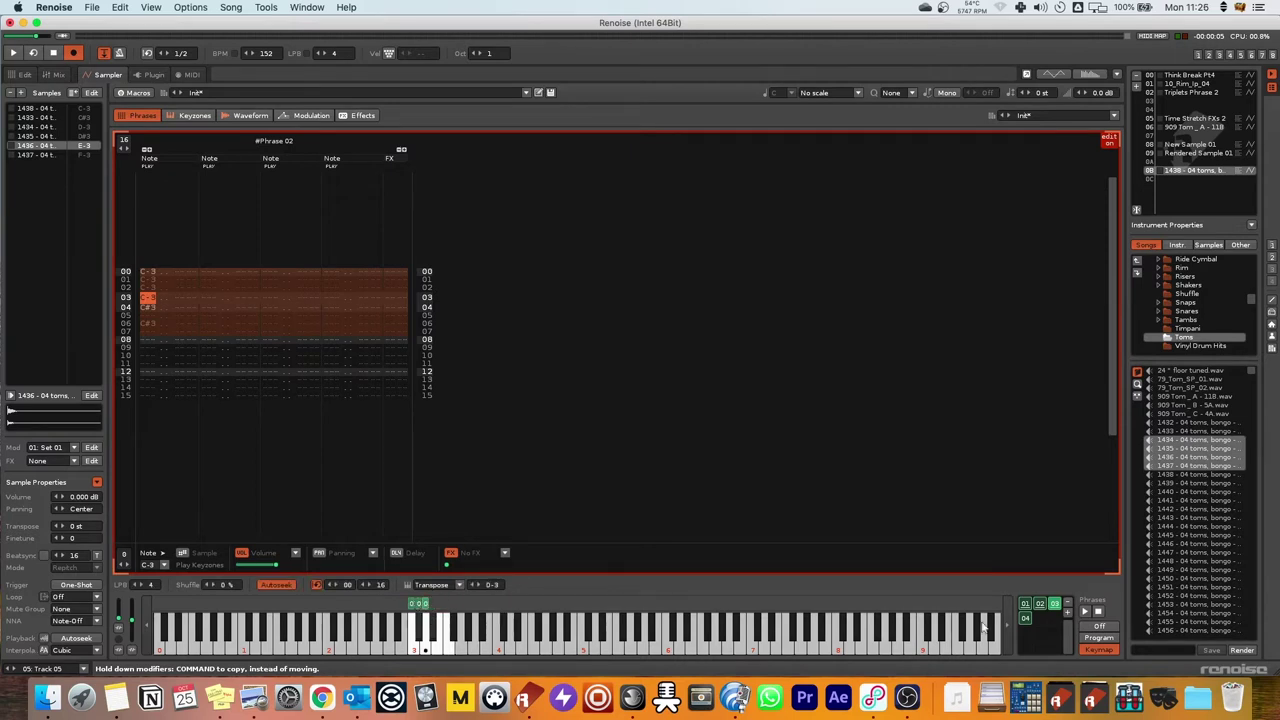
{"action": "left_click_drag", "start_coordinate": [1026, 619], "coordinate": [431, 604]}
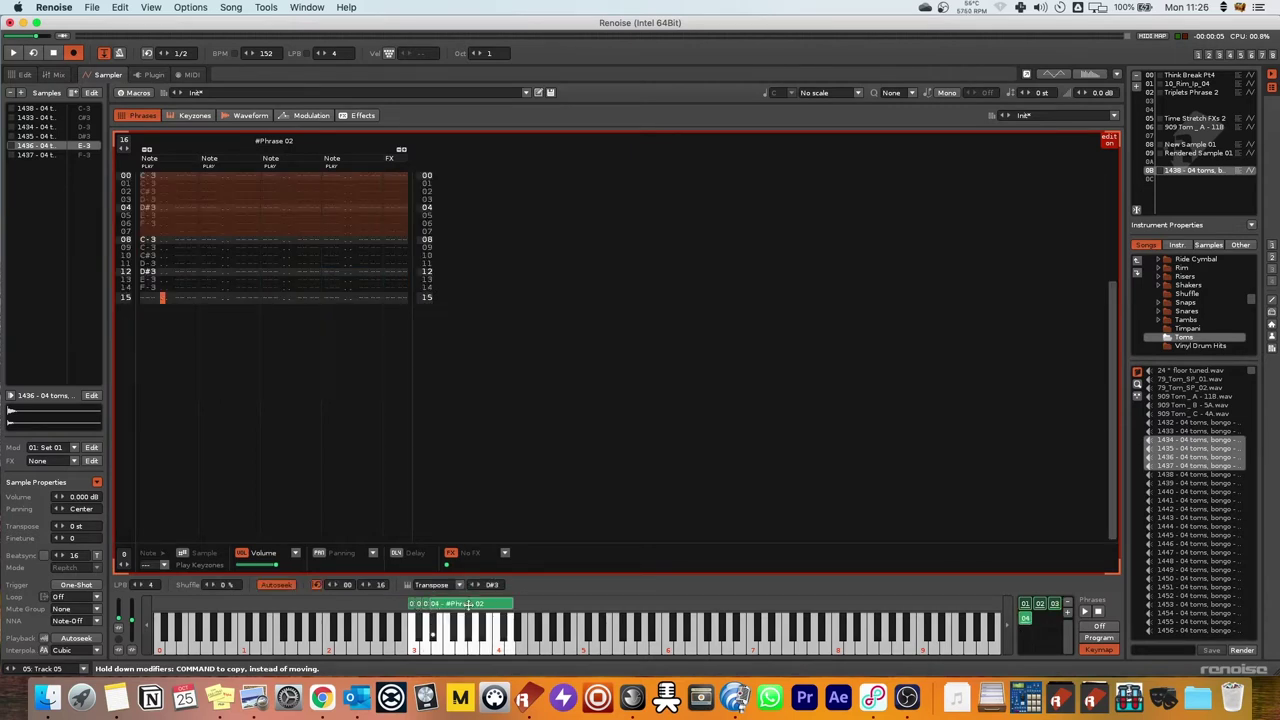
{"action": "left_click_drag", "start_coordinate": [512, 604], "coordinate": [434, 604]}
Audition the mapped phrases on the keyboard keys starting at C-3.
{"action": "left_click", "coordinate": [418, 640]}
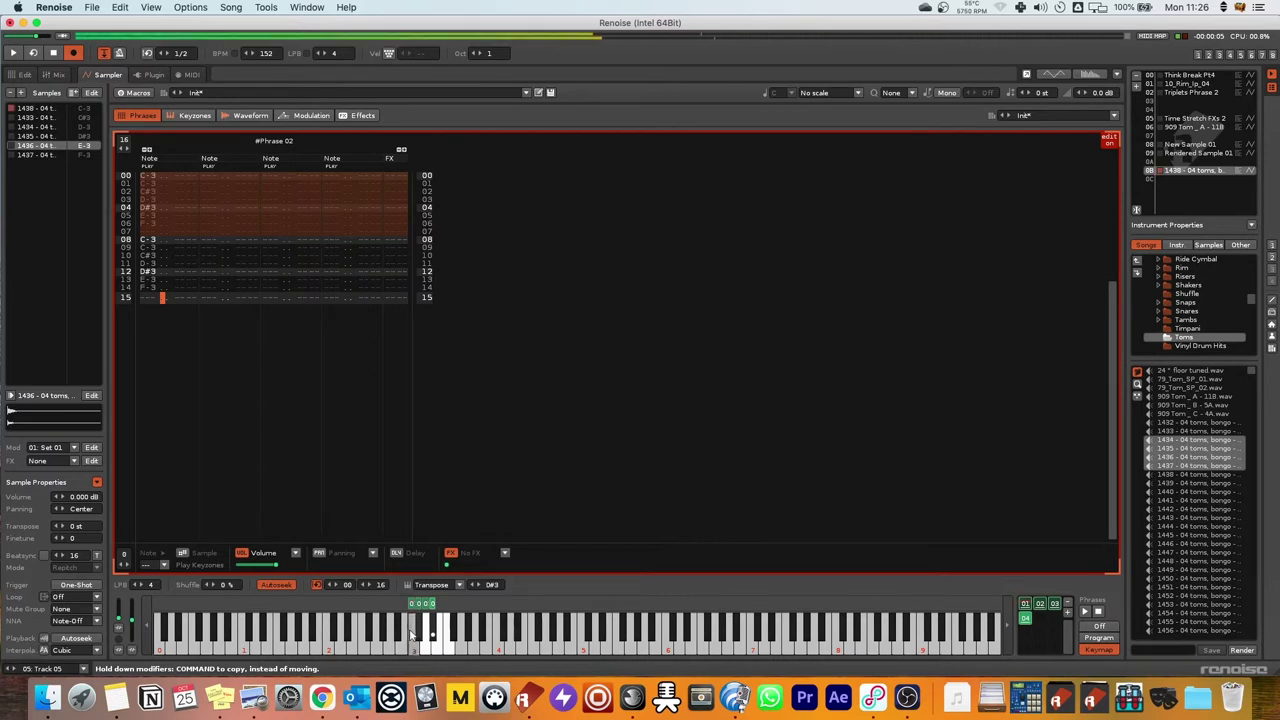
{"action": "left_click", "coordinate": [427, 646]}
{"action": "left_click", "coordinate": [433, 636]}
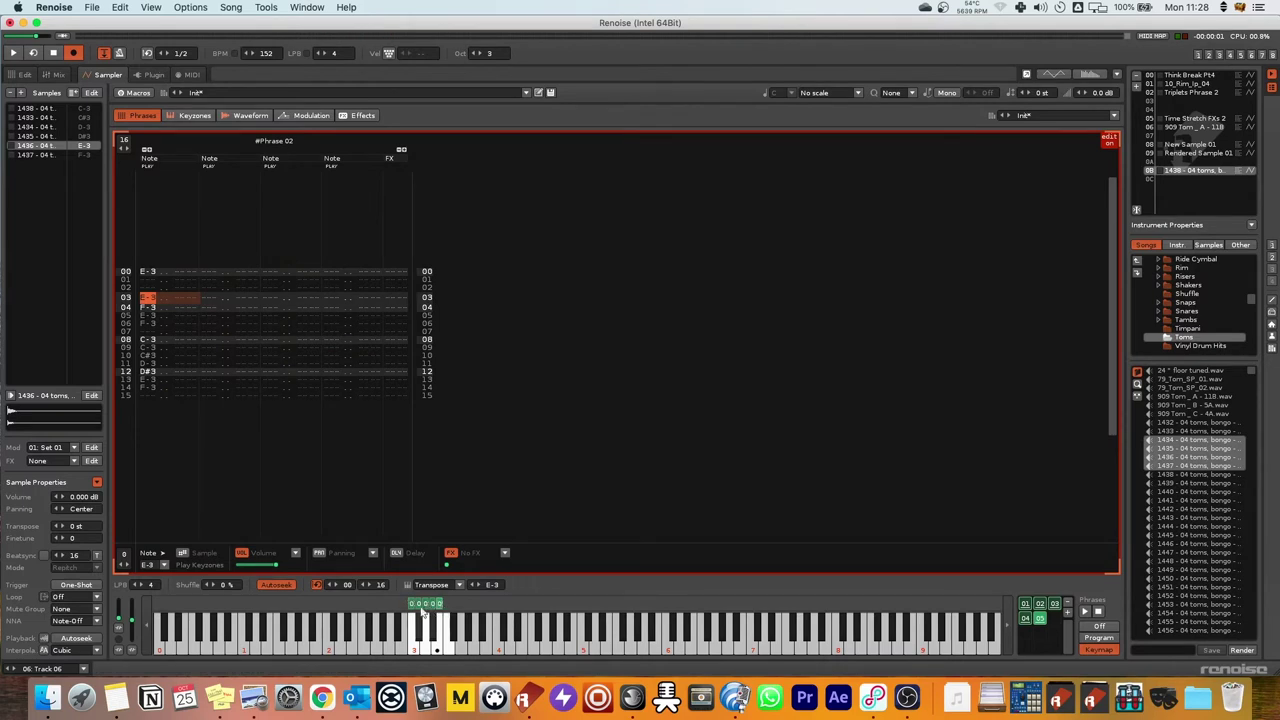
{"action": "left_click", "coordinate": [416, 636]}
Move the five phrase mappings up two octaves onto the consecutive keys C-5 to E-5.
{"action": "mouse_move", "coordinate": [440, 603]}
{"action": "left_mouse_down"}
{"action": "mouse_move", "coordinate": [470, 604]}
{"action": "mouse_move", "coordinate": [440, 604]}
{"action": "left_mouse_up"}
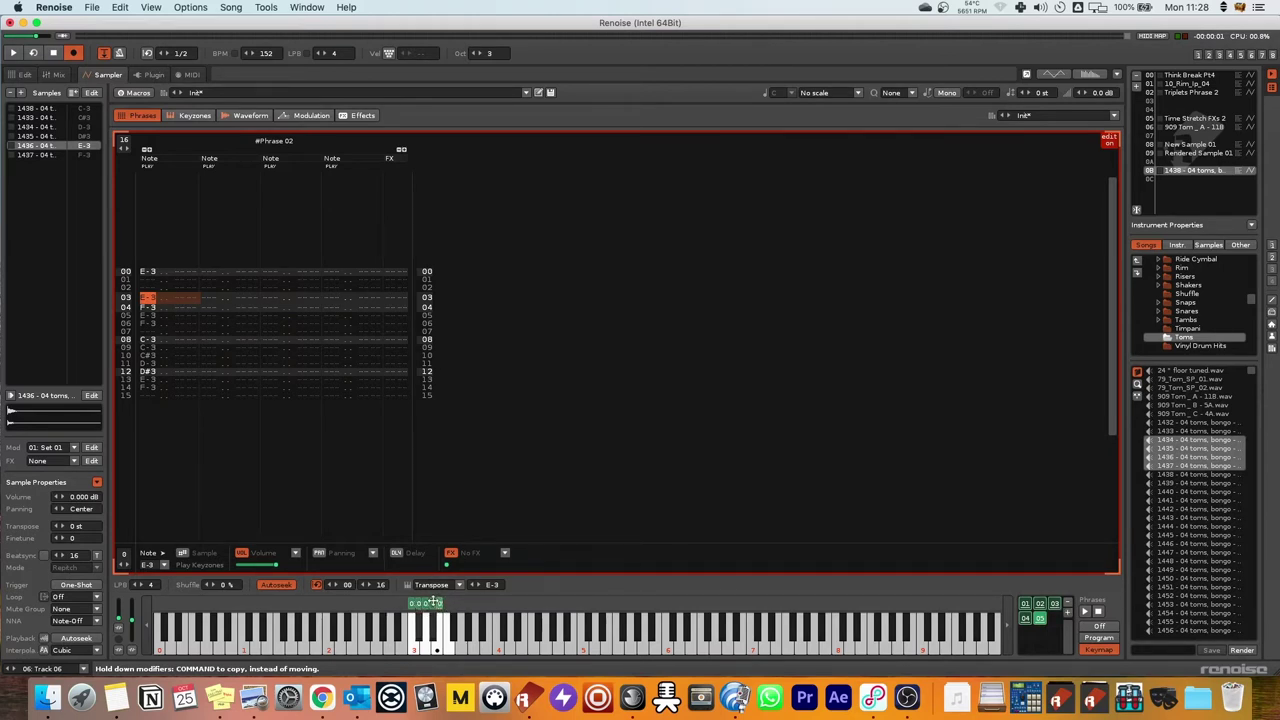
{"action": "left_click_drag", "start_coordinate": [439, 604], "coordinate": [532, 604]}
{"action": "left_click_drag", "start_coordinate": [433, 605], "coordinate": [510, 605]}
{"action": "left_click_drag", "start_coordinate": [426, 605], "coordinate": [488, 605]}
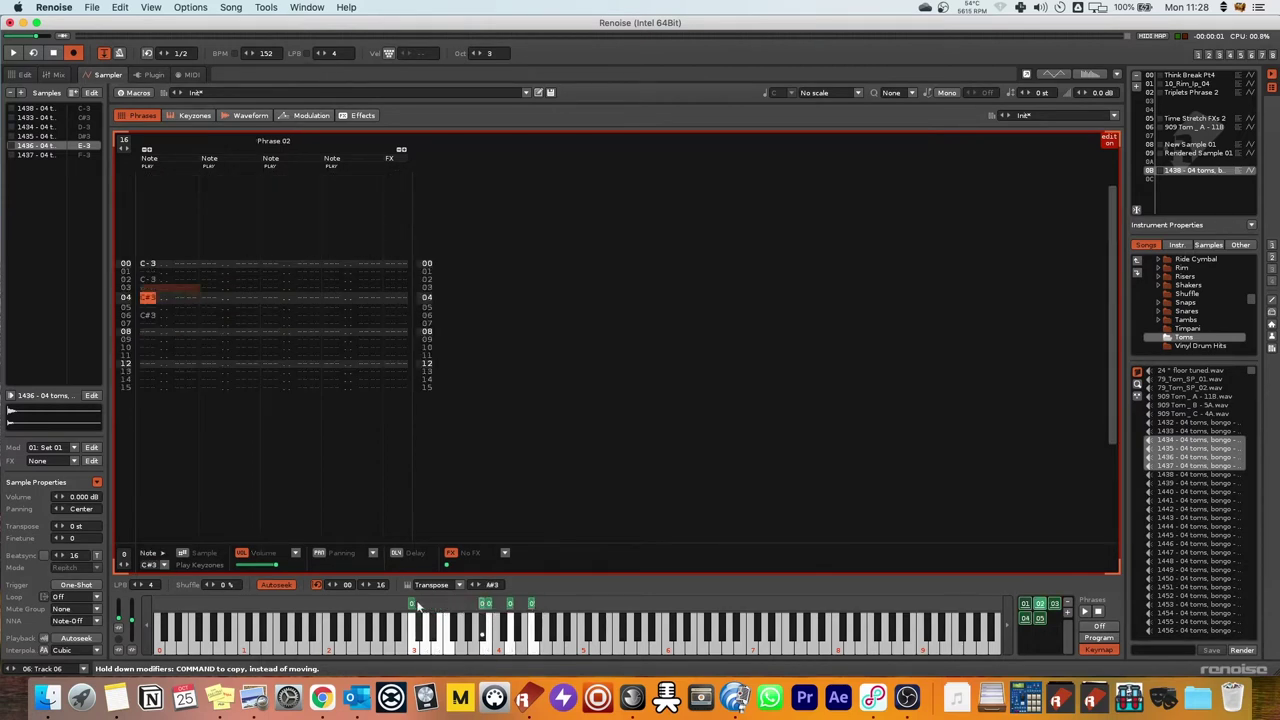
{"action": "left_click_drag", "start_coordinate": [410, 604], "coordinate": [581, 610]}
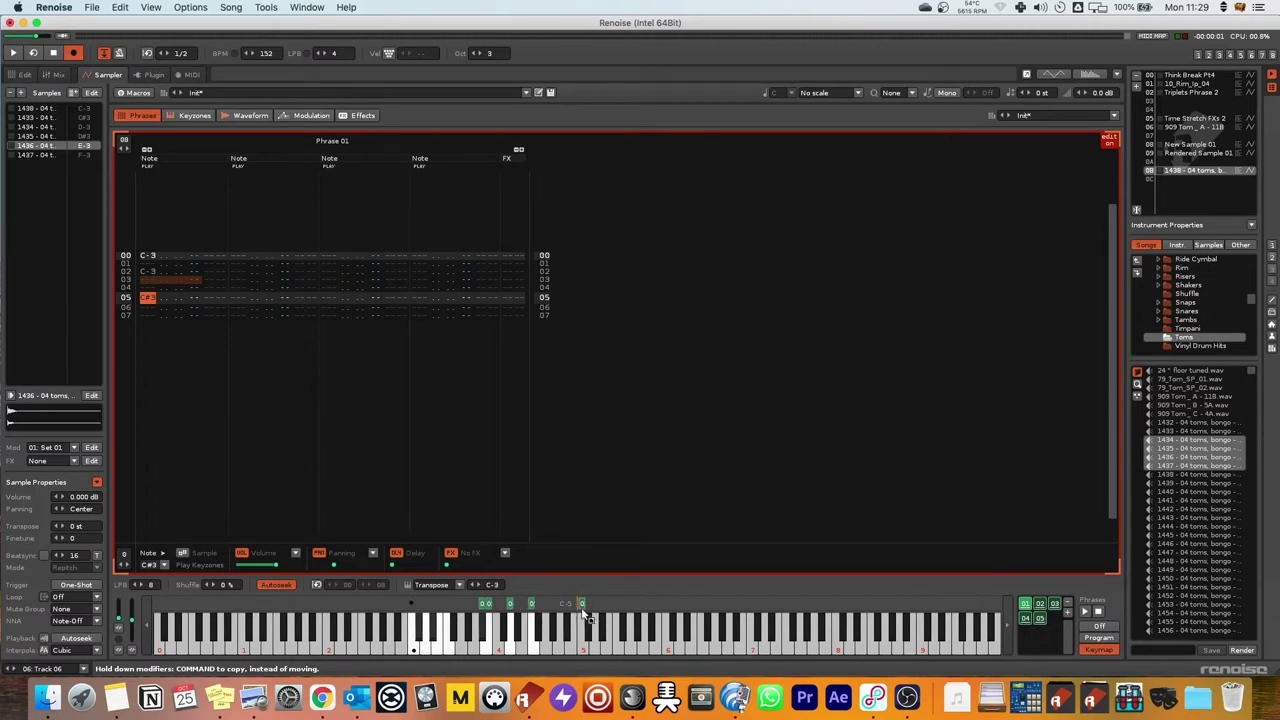
{"action": "left_click_drag", "start_coordinate": [482, 604], "coordinate": [588, 607]}
{"action": "left_click_drag", "start_coordinate": [489, 604], "coordinate": [595, 607]}
{"action": "left_click_drag", "start_coordinate": [510, 604], "coordinate": [609, 607]}
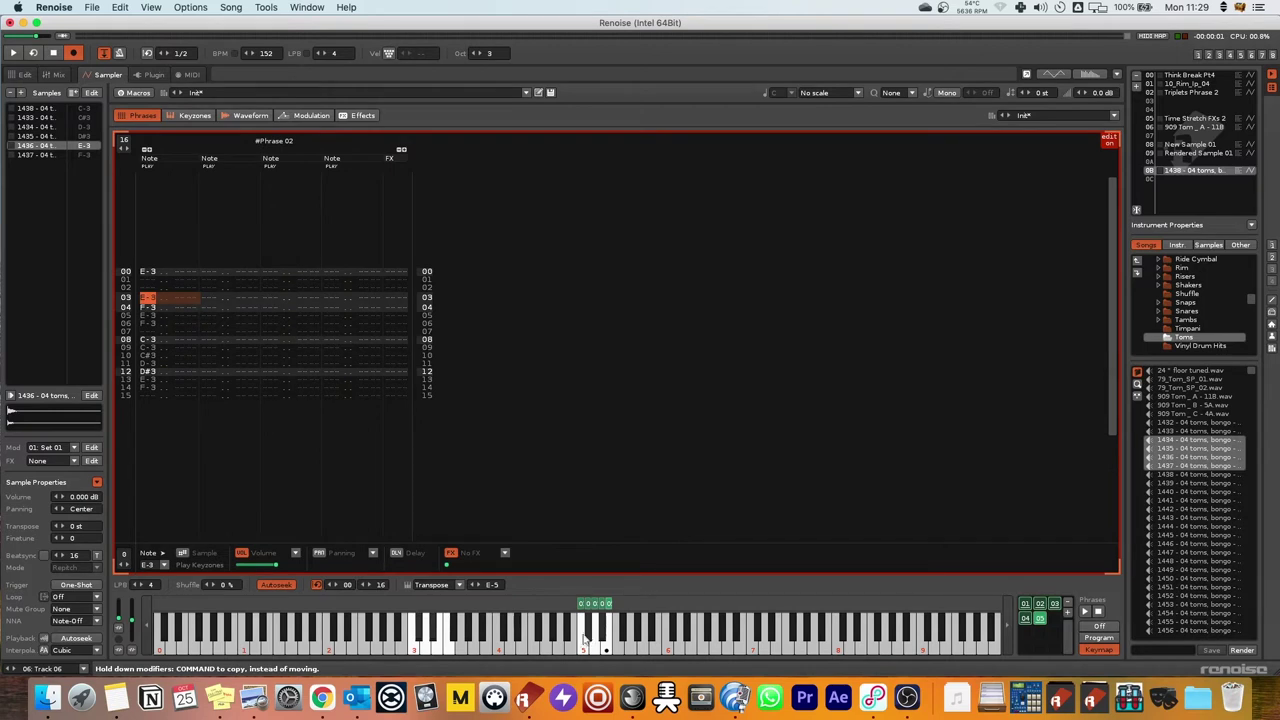
Compare the phrase keys from C-5 with the plain sample keys from C-3, and select all the sample keyzones.
{"action": "left_click", "coordinate": [586, 640]}
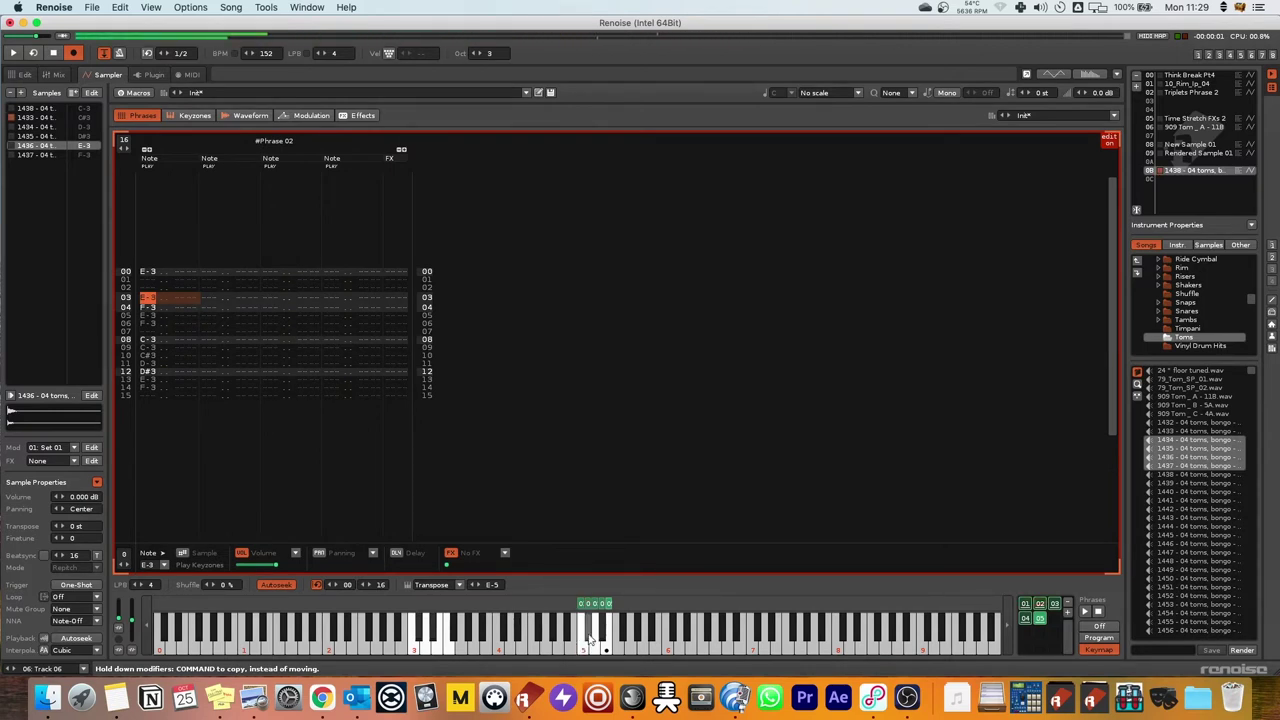
{"action": "left_click", "coordinate": [590, 640]}
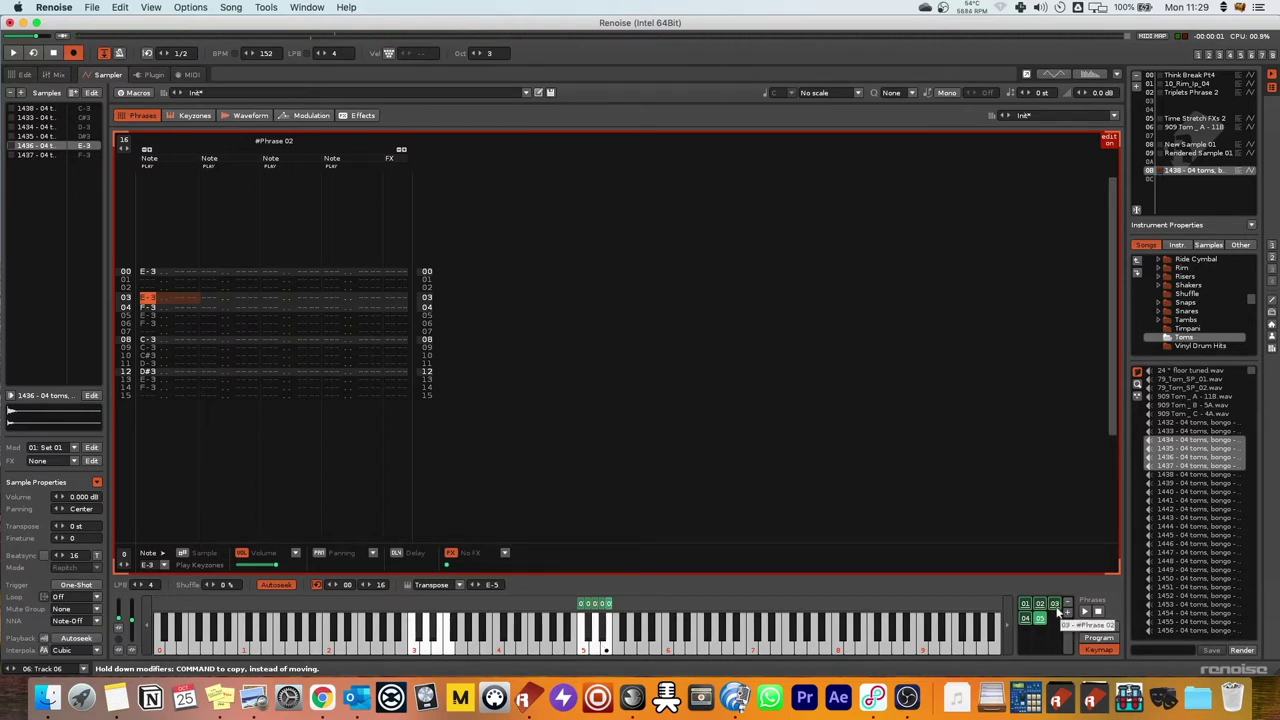
{"action": "left_click", "coordinate": [430, 640]}
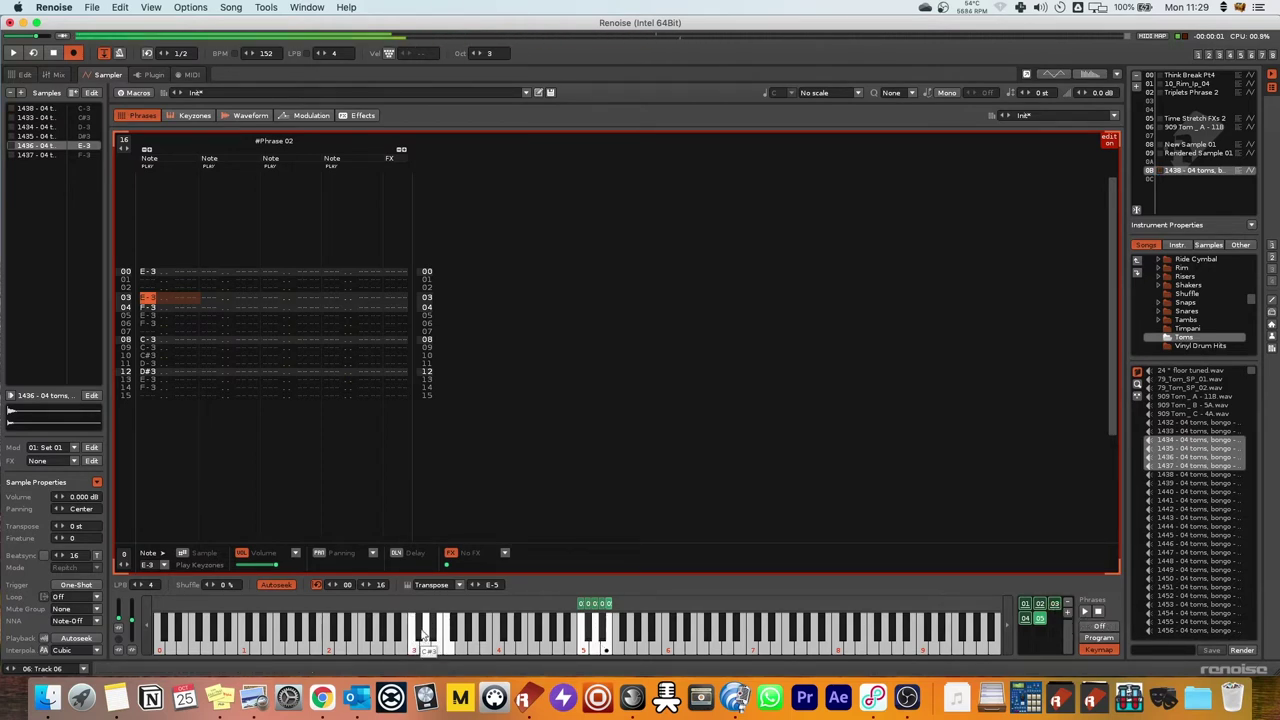
{"action": "left_click", "coordinate": [450, 646]}
{"action": "left_click", "coordinate": [450, 645]}
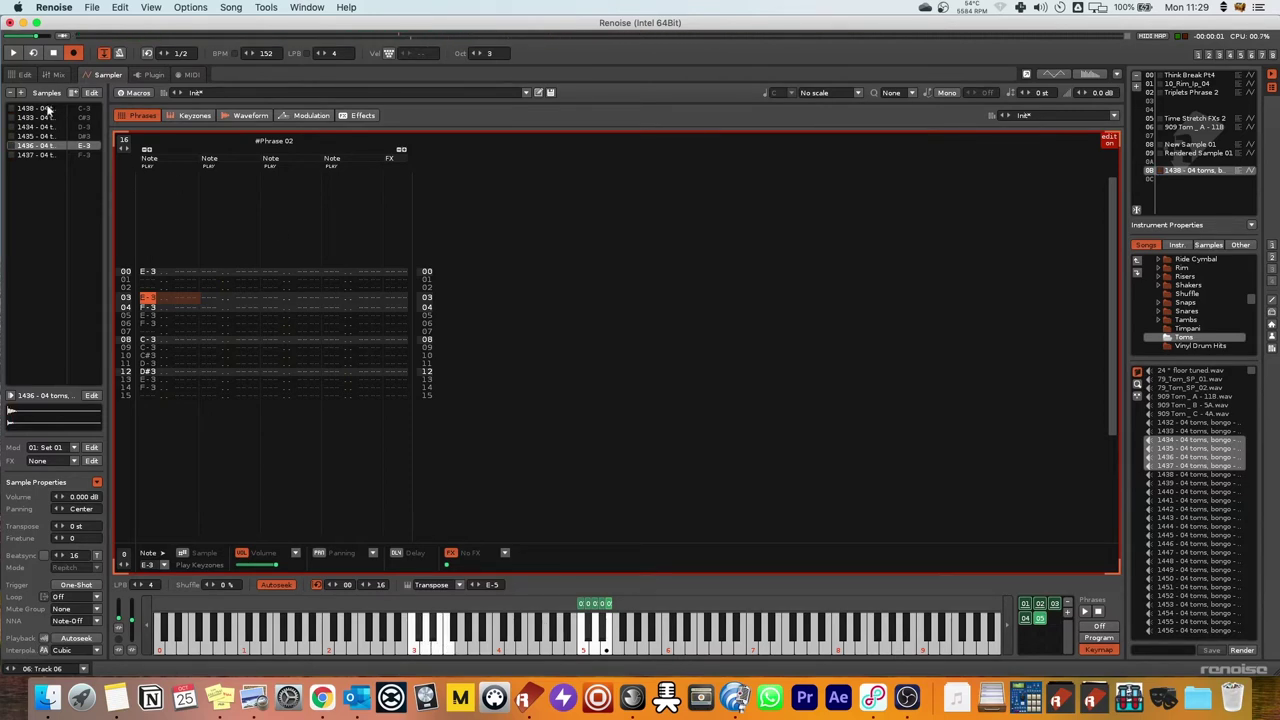
{"action": "left_click", "coordinate": [178, 115]}
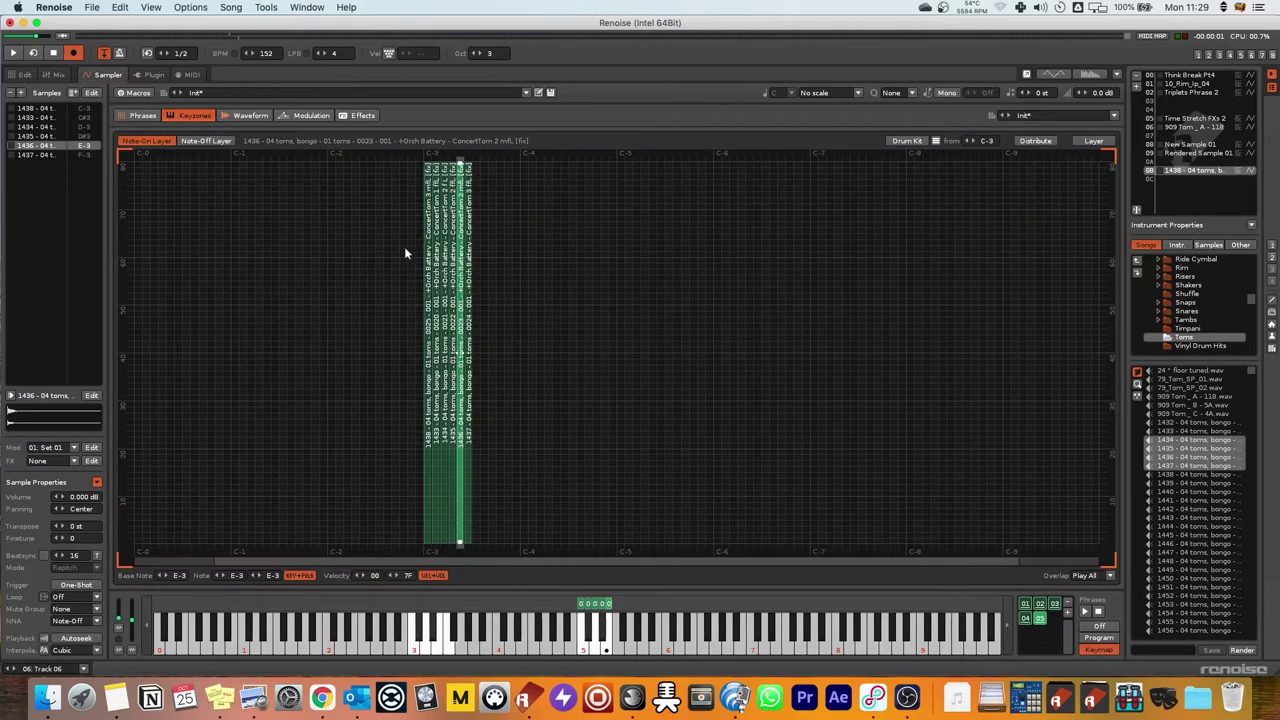
{"action": "left_click_drag", "start_coordinate": [623, 319], "coordinate": [339, 471]}
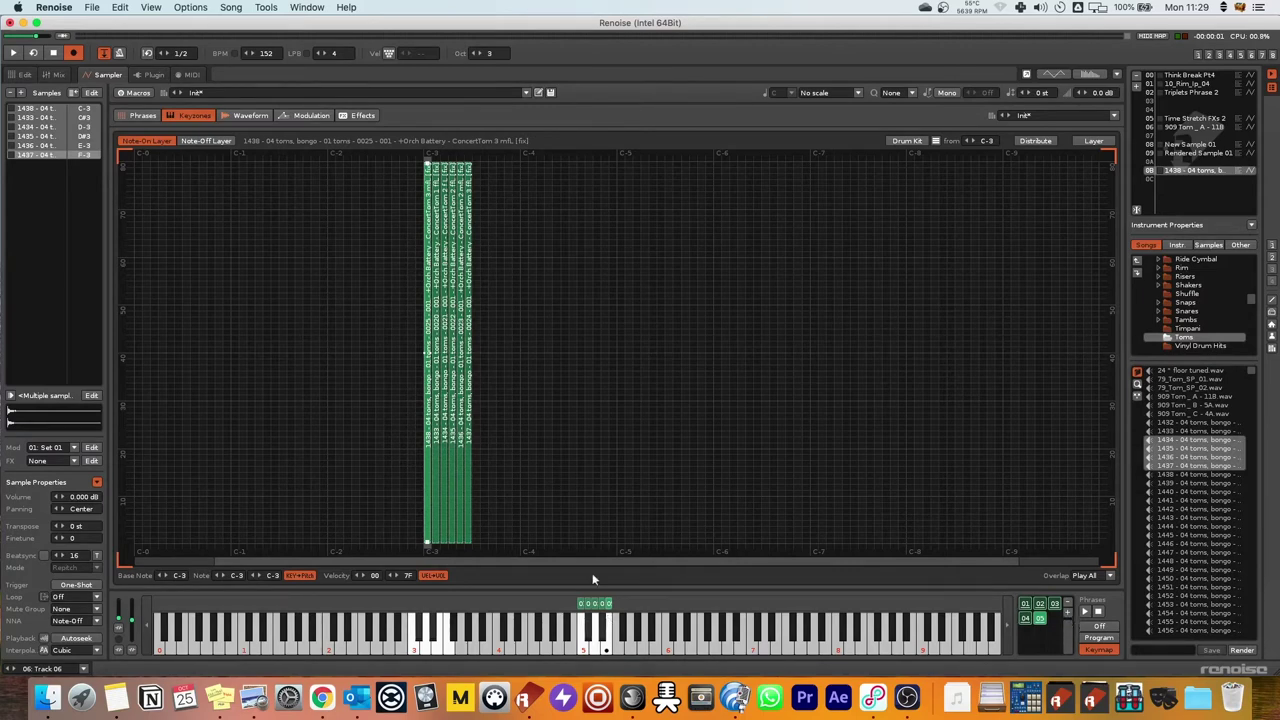
Transpose the notes of Track 06 in the pattern up two octaves, from C-5 on line 00, to trigger the remapped phrases.
{"action": "left_click", "coordinate": [24, 74]}
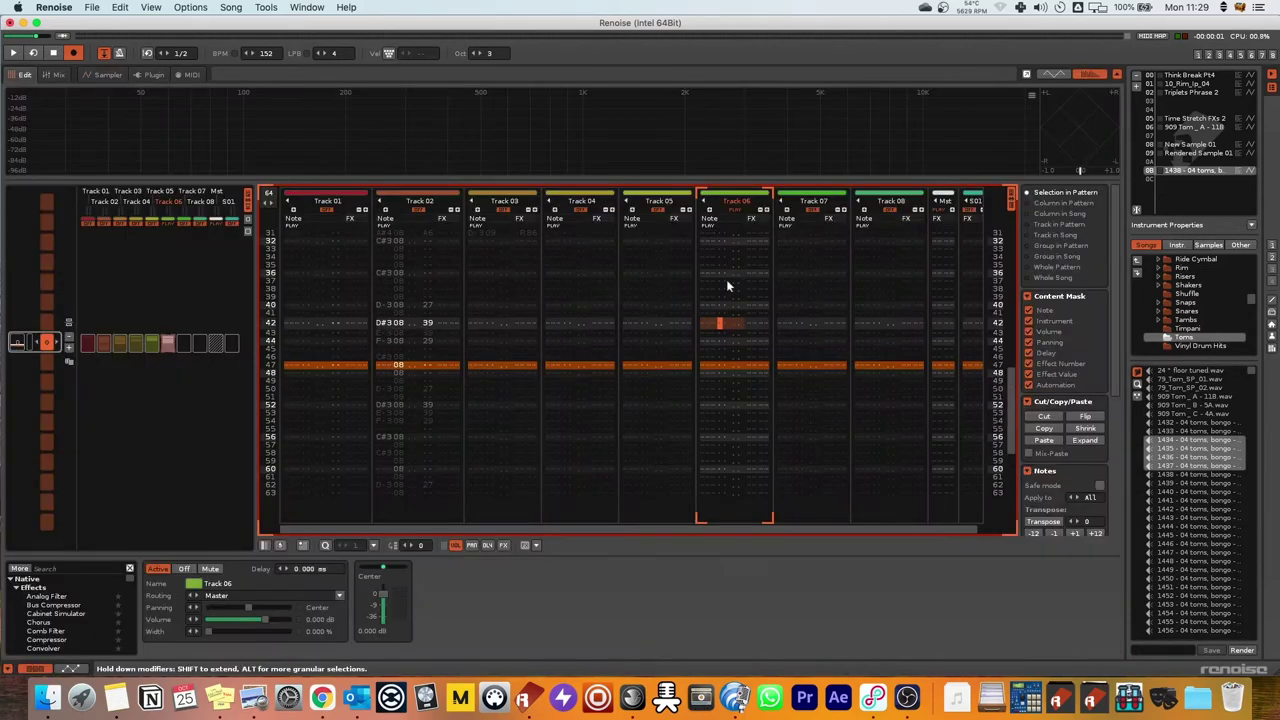
{"action": "scroll", "coordinate": [727, 281], "scroll_direction": "up", "scroll_amount": 10}
{"action": "left_click", "coordinate": [706, 325]}
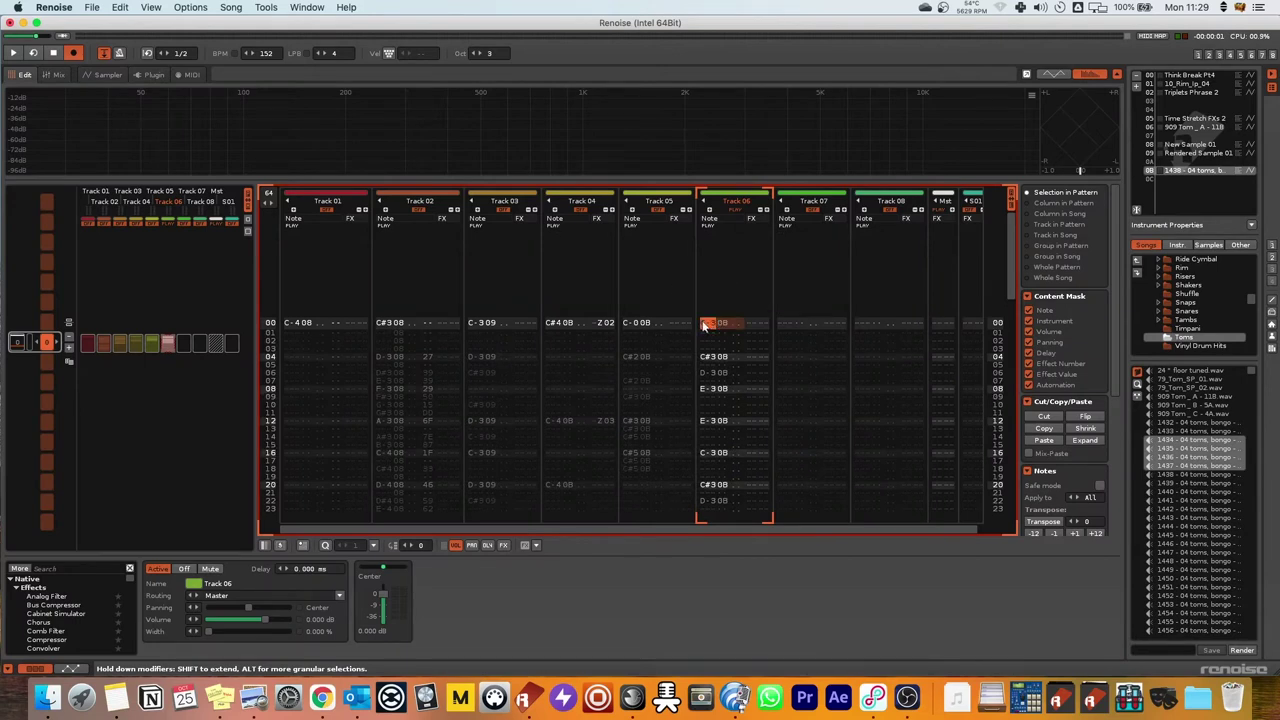
{"action": "double_click", "coordinate": [703, 326]}
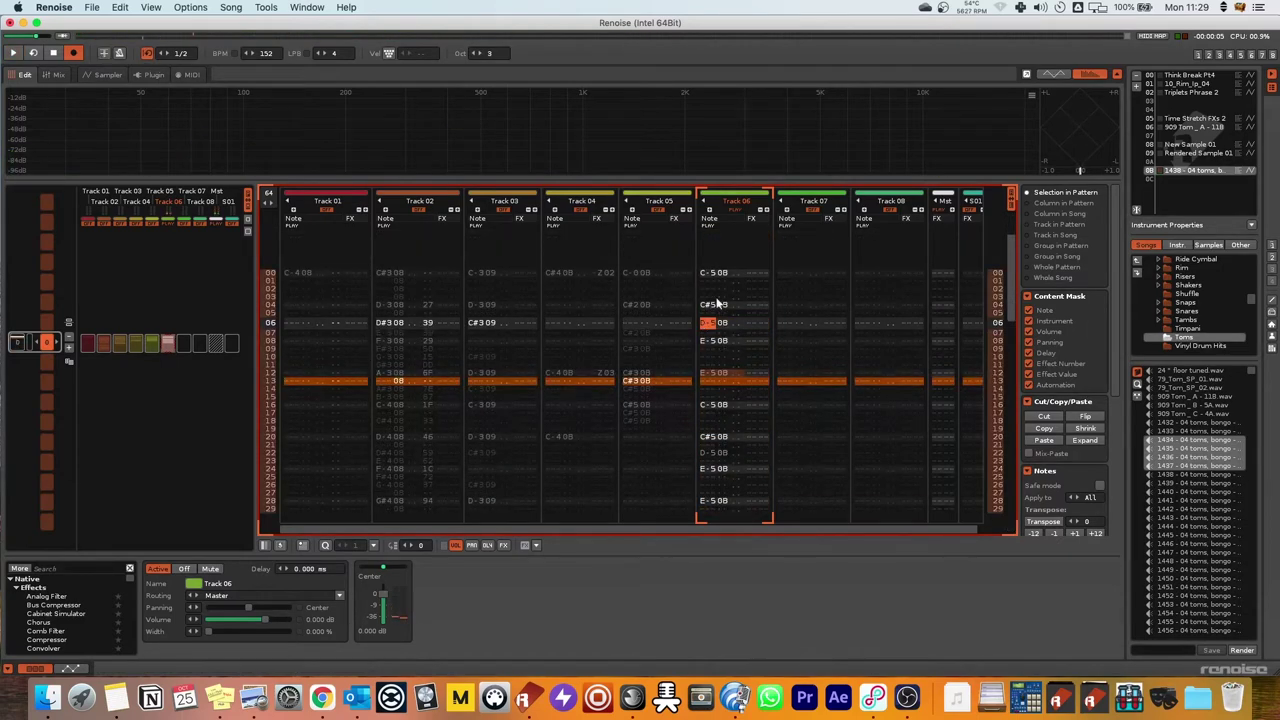
{"action": "key", "text": "space"}
Raise the octave to 3 and overwrite the Track 06 notes with C#3 on line 16 and D-3 on line 18.
{"action": "scroll", "coordinate": [712, 340], "scroll_direction": "down", "scroll_amount": 3}
{"action": "left_click", "coordinate": [714, 356]}
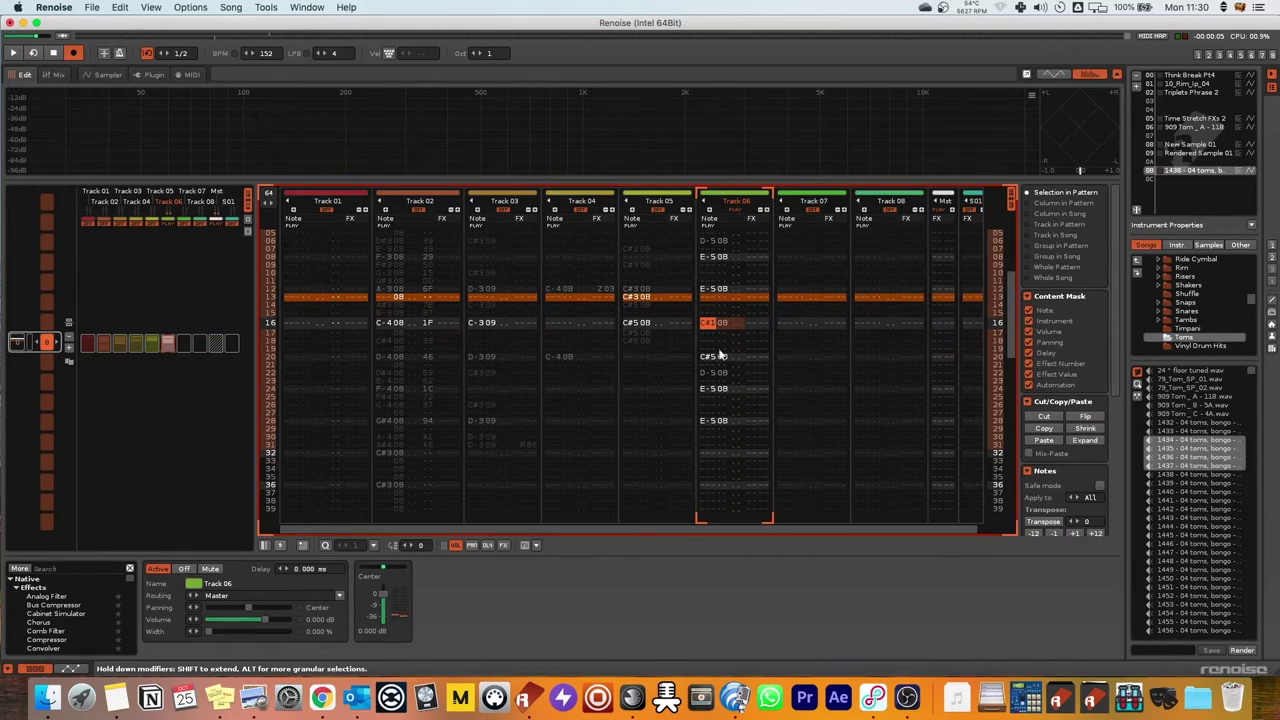
{"action": "key", "text": "bracketright"}
{"action": "key", "text": "s"}
{"action": "key", "text": "Down"}
{"action": "key", "text": "Down"}
{"action": "key", "text": "x"}
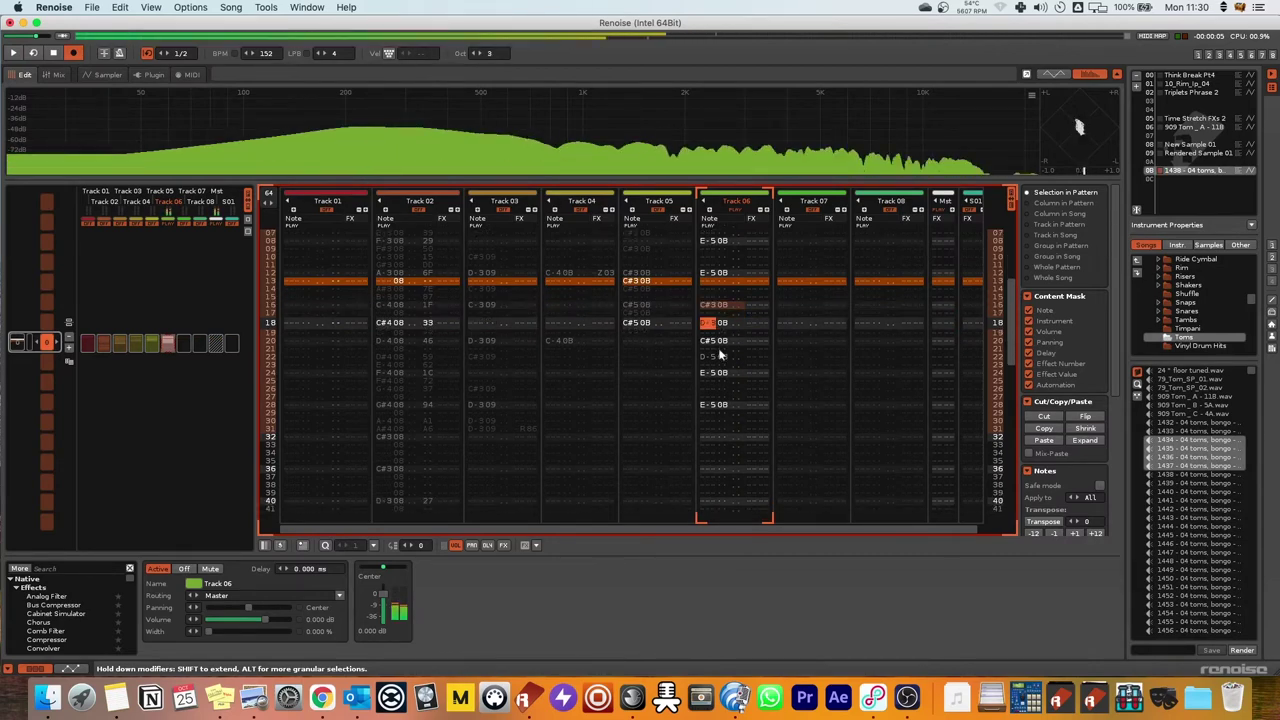
Enter D-3 on lines 20 and 22 and E-3 on lines 23, 24 and 26 of Track 06.
{"action": "key", "text": "Down"}
{"action": "key", "text": "Down"}
{"action": "key", "text": "x"}
{"action": "key", "text": "Down"}
{"action": "key", "text": "Down"}
{"action": "key", "text": "x"}
{"action": "key", "text": "Down"}
{"action": "key", "text": "c"}
{"action": "key", "text": "Down"}
{"action": "key", "text": "c"}
{"action": "key", "text": "Down"}
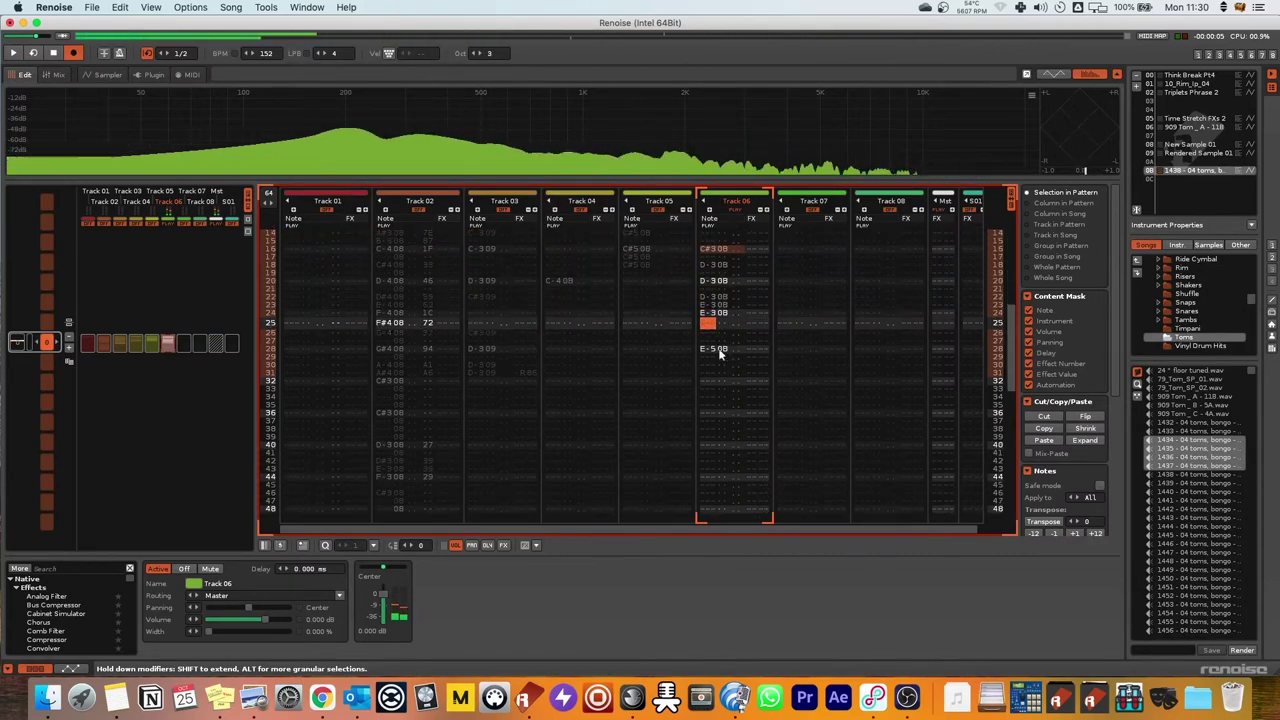
{"action": "key", "text": "Down"}
{"action": "key", "text": "c"}
Play the pattern to hear the octave-5 phrase triggers together with the octave-3 sample notes in Track 06.
{"action": "key", "text": "space"}
{"action": "key", "text": "Up"}
{"action": "key", "text": "Up"}
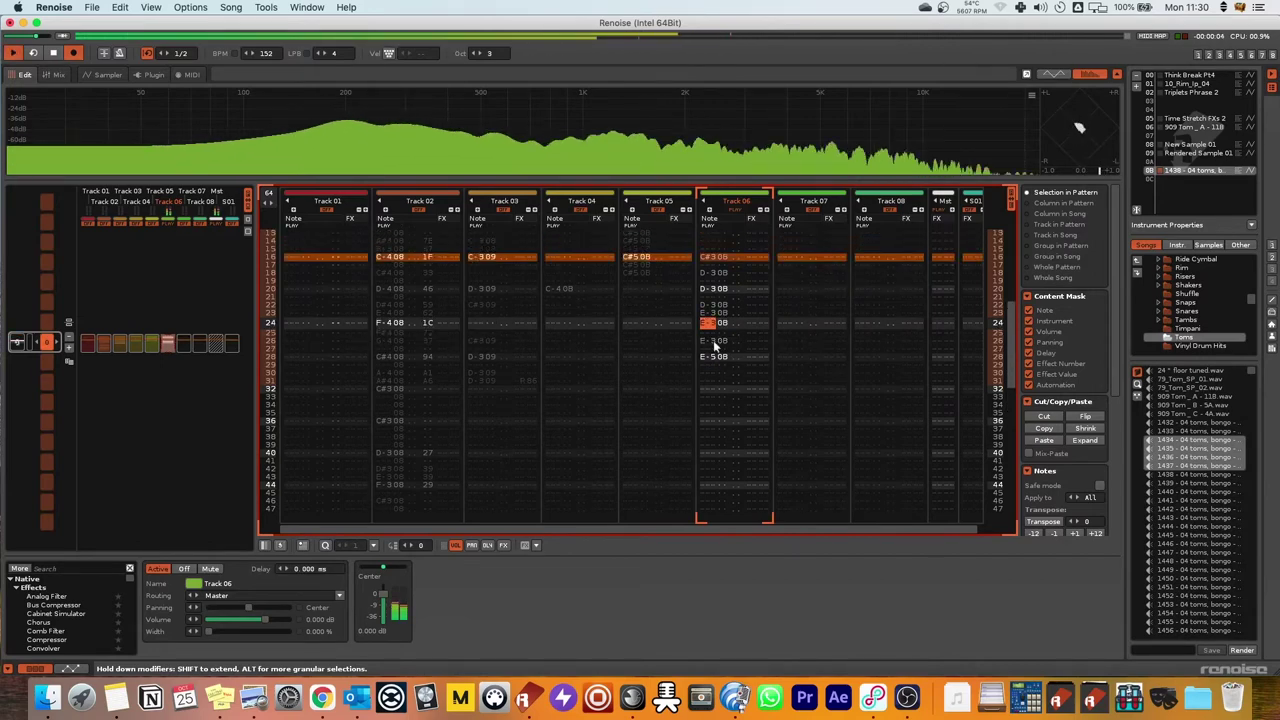
{"action": "scroll", "coordinate": [718, 343], "scroll_direction": "up", "scroll_amount": 4}
{"action": "key", "text": "space"}
Review the phrase key tracking options in Program mode, keep Transpose, and return the phrases to Keymap mode.
{"action": "key", "text": "F4"}
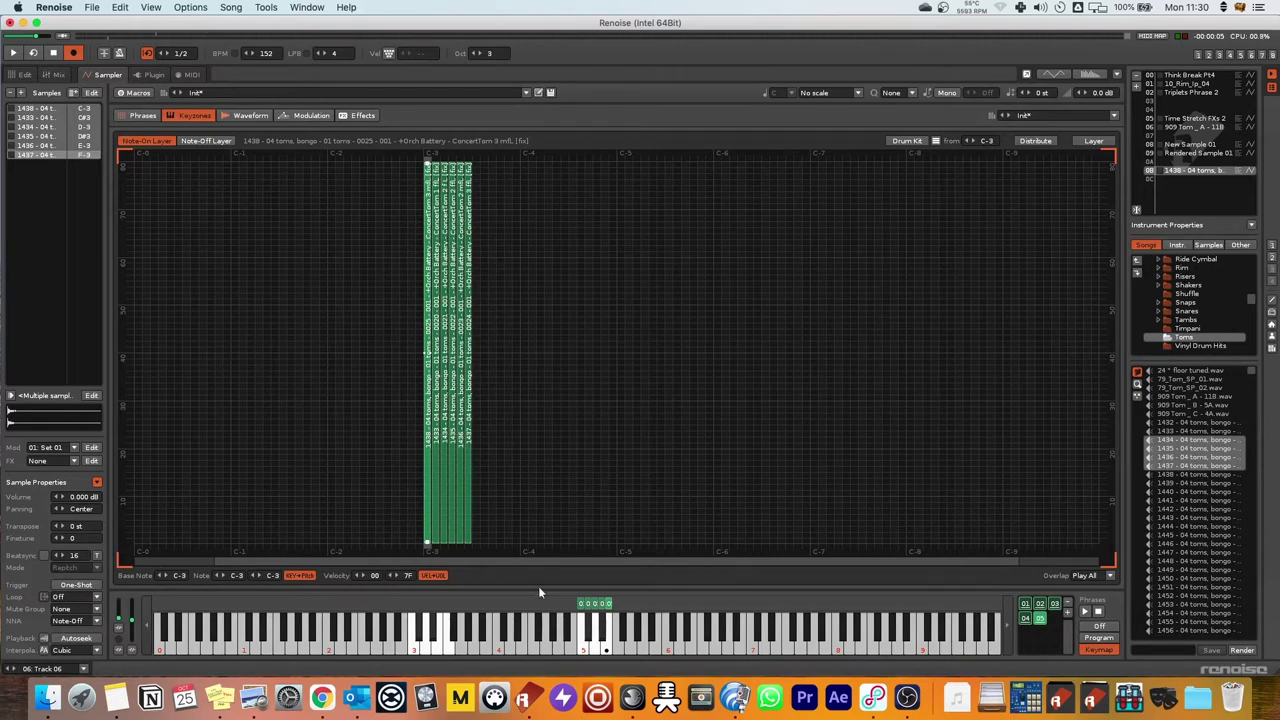
{"action": "left_click", "coordinate": [1100, 637]}
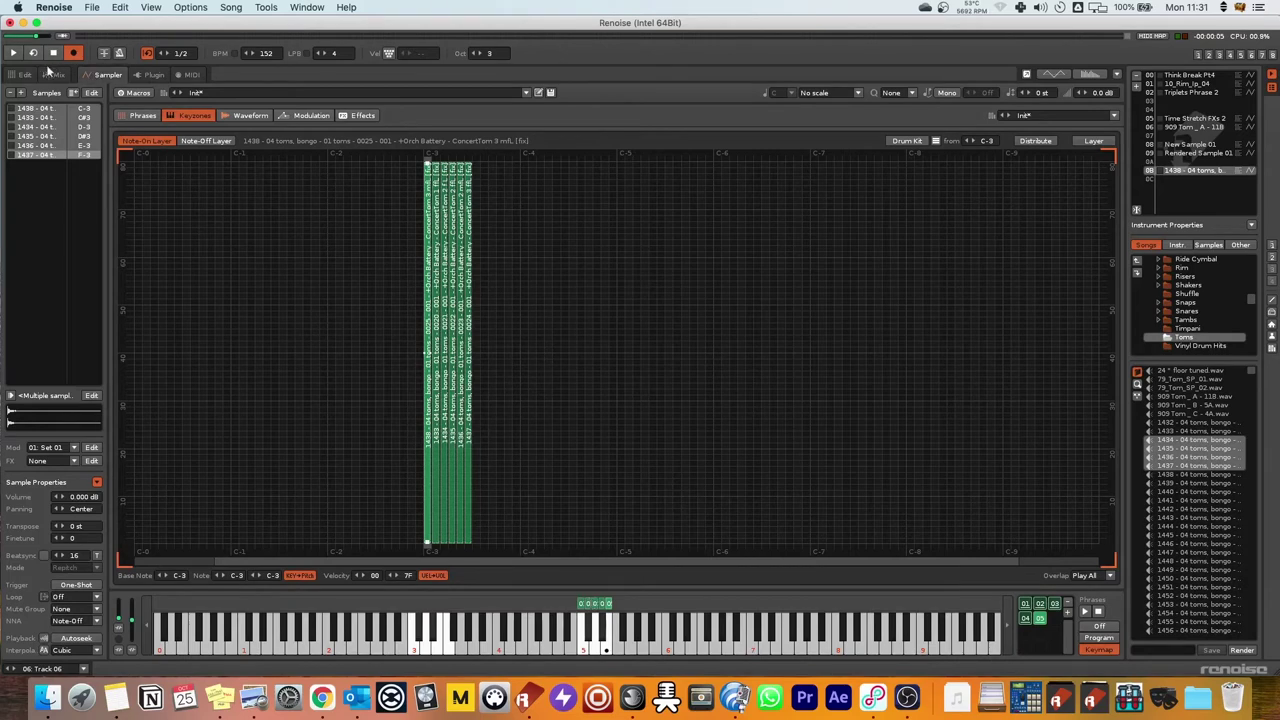
{"action": "left_click", "coordinate": [24, 74]}
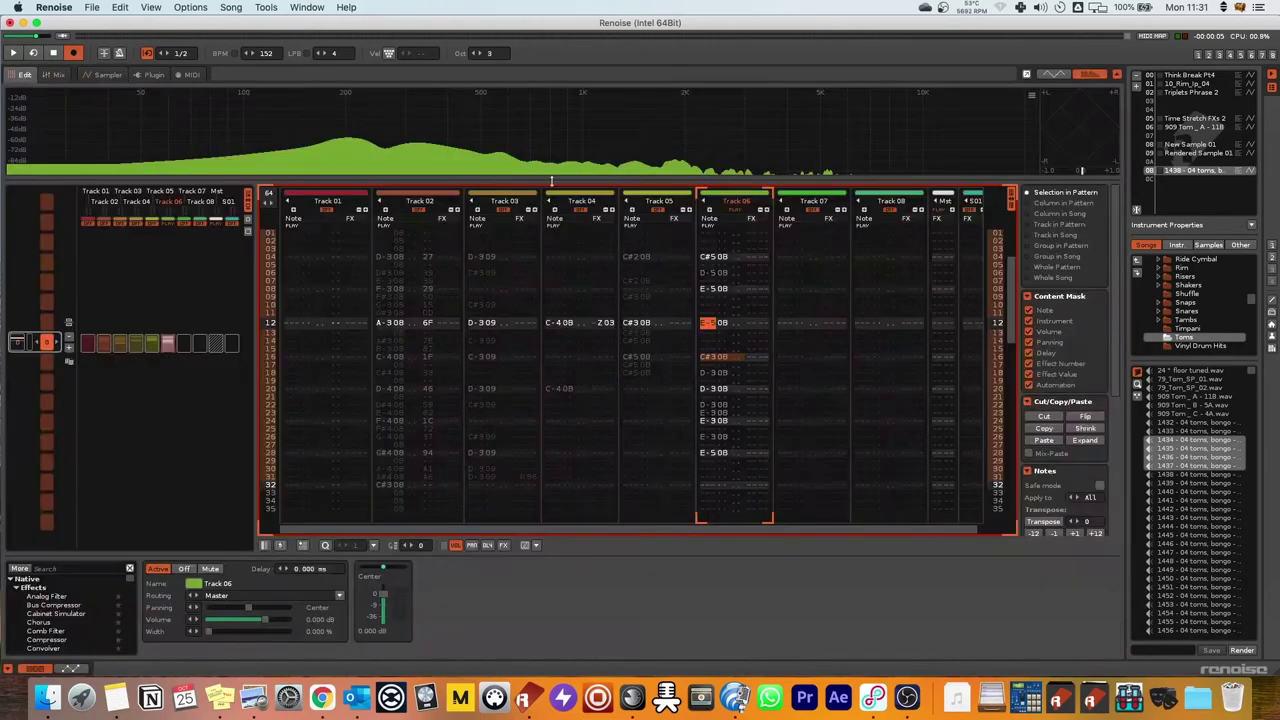
{"action": "left_click", "coordinate": [757, 314]}
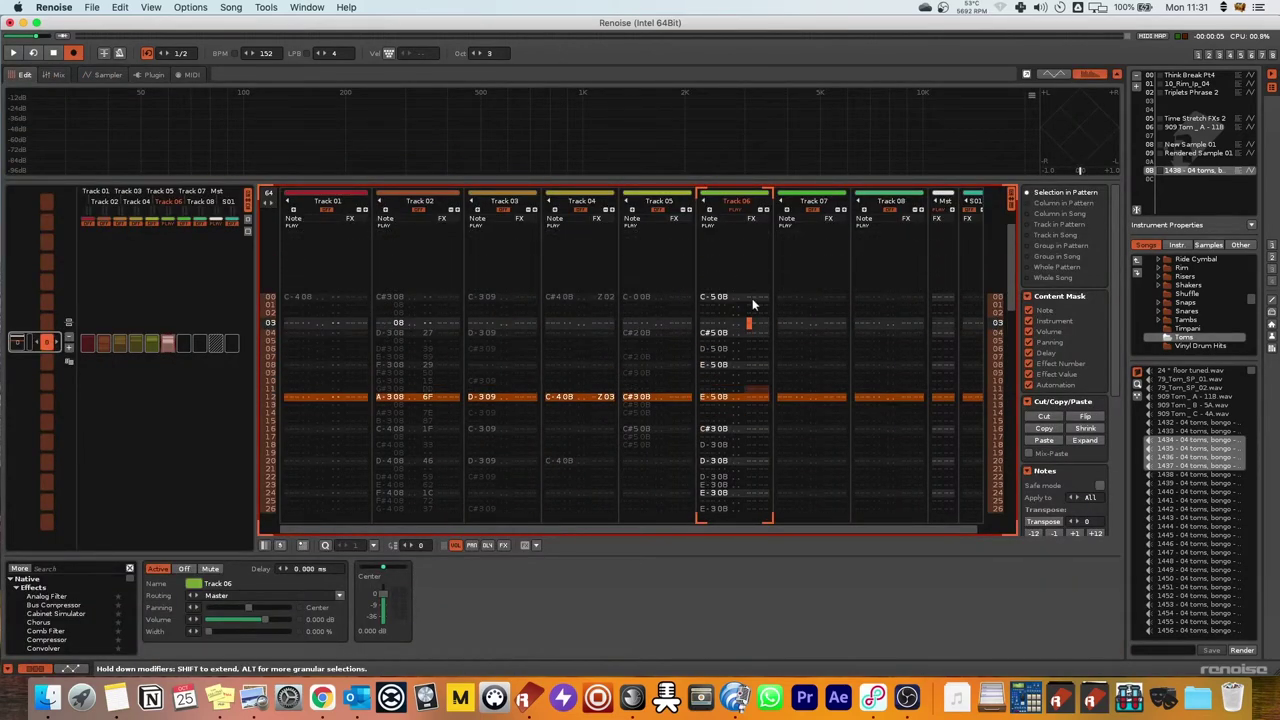
{"action": "left_click", "coordinate": [106, 75]}
{"action": "left_click", "coordinate": [1099, 637]}
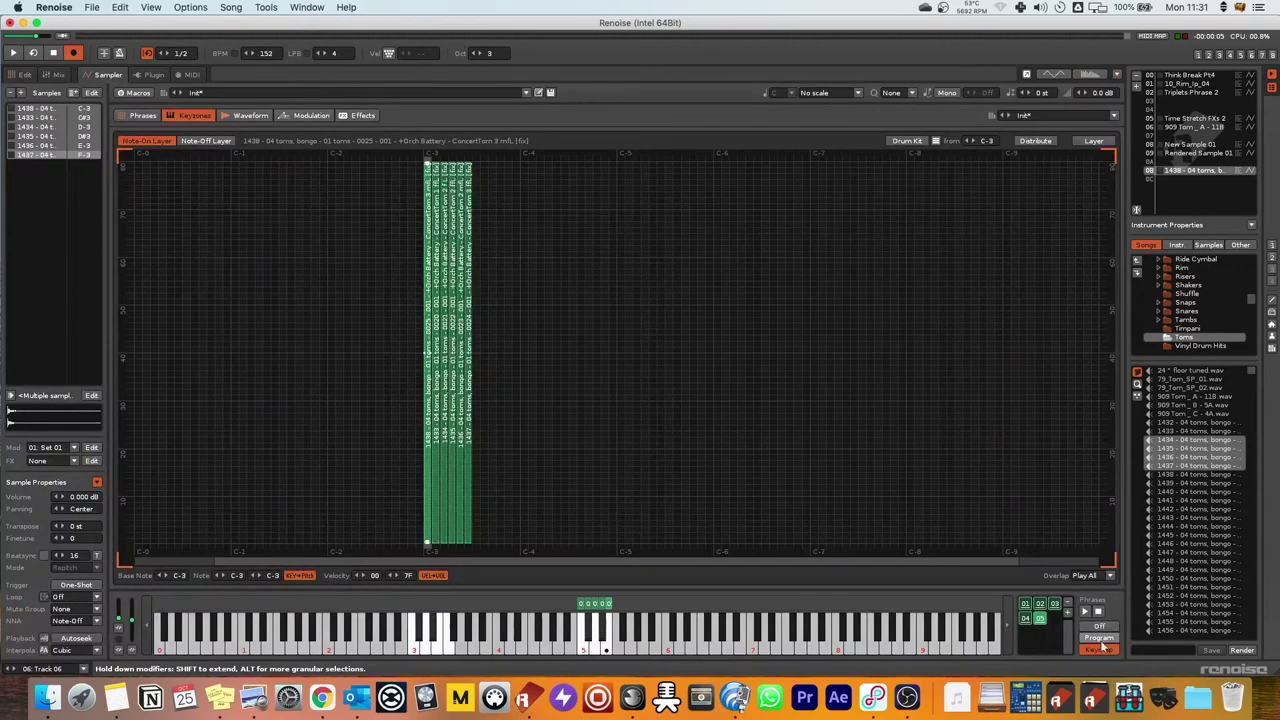
{"action": "left_click", "coordinate": [459, 585]}
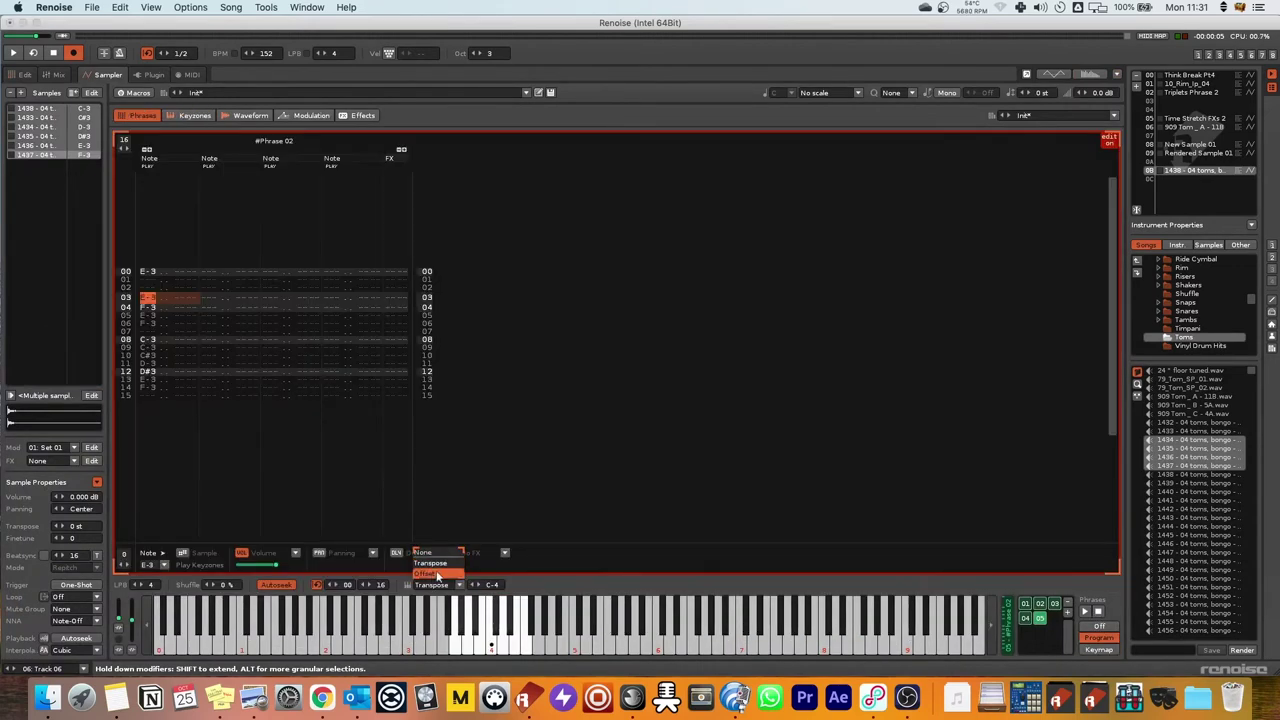
{"action": "left_click", "coordinate": [432, 565]}
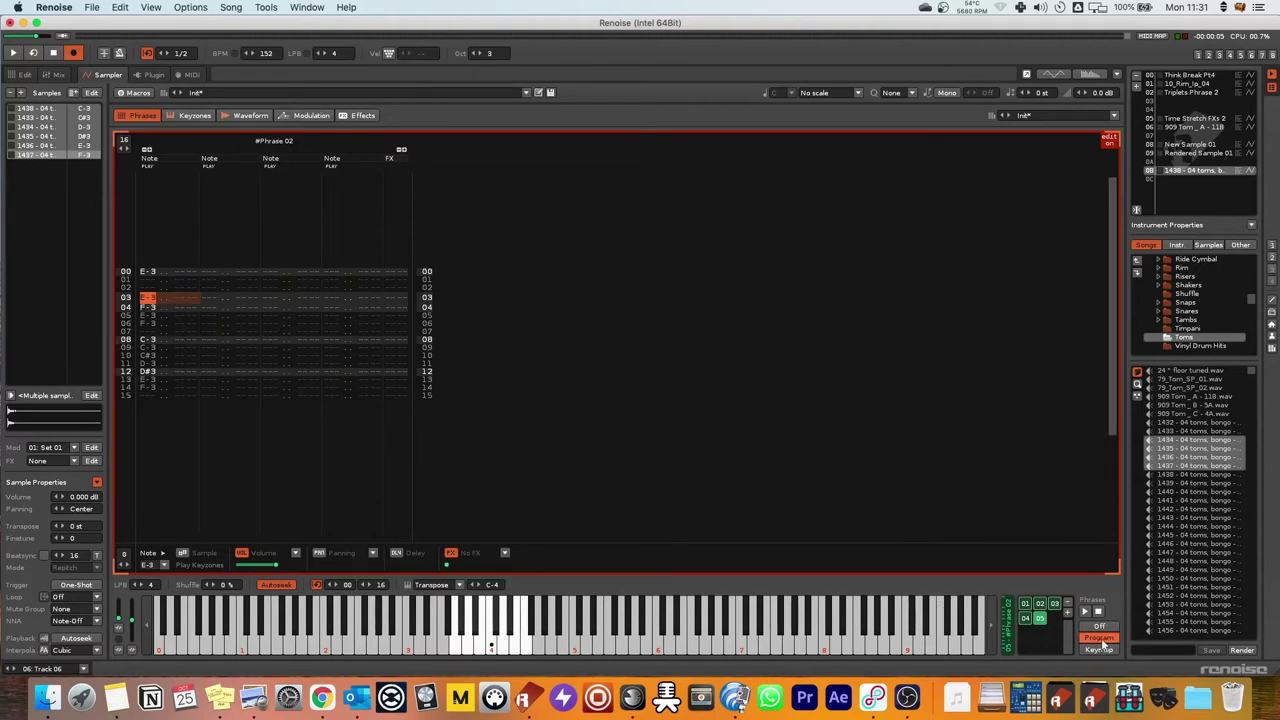
{"action": "left_click", "coordinate": [1100, 648]}
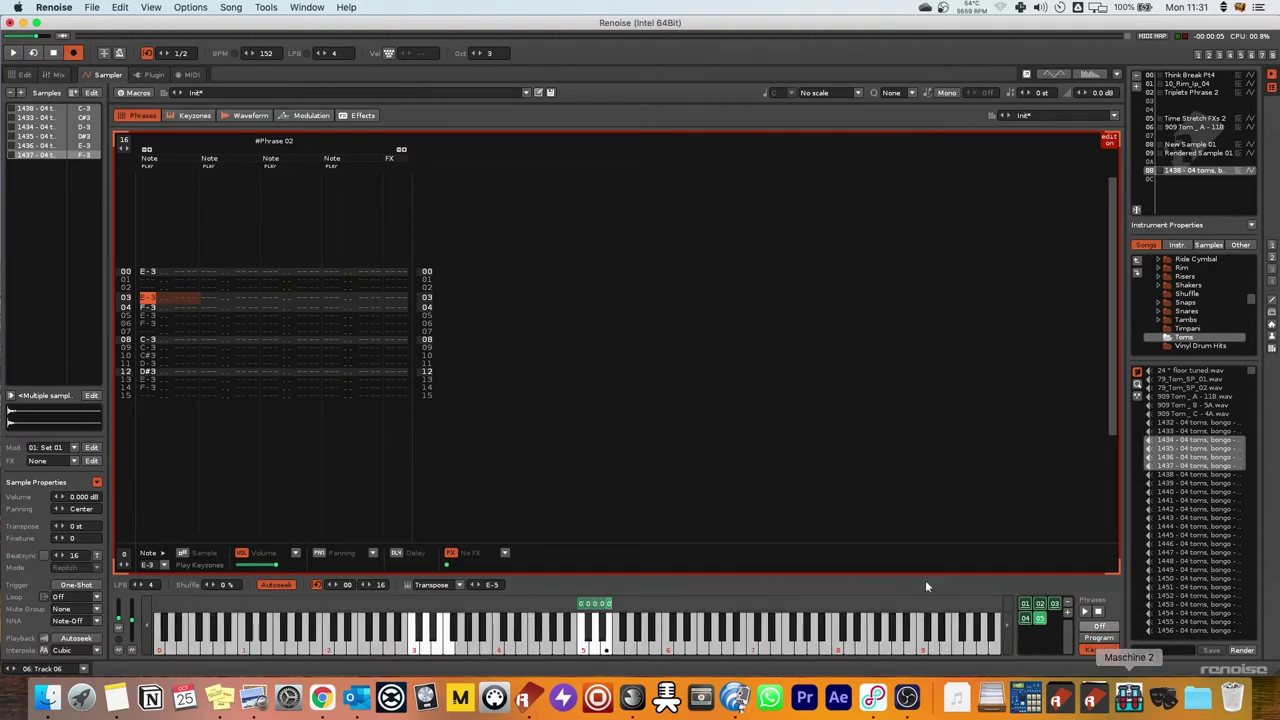
Enter the offset command S04 in the effect column on line 00 of Track 06, beside the C-5 note.
{"action": "left_click", "coordinate": [24, 75]}
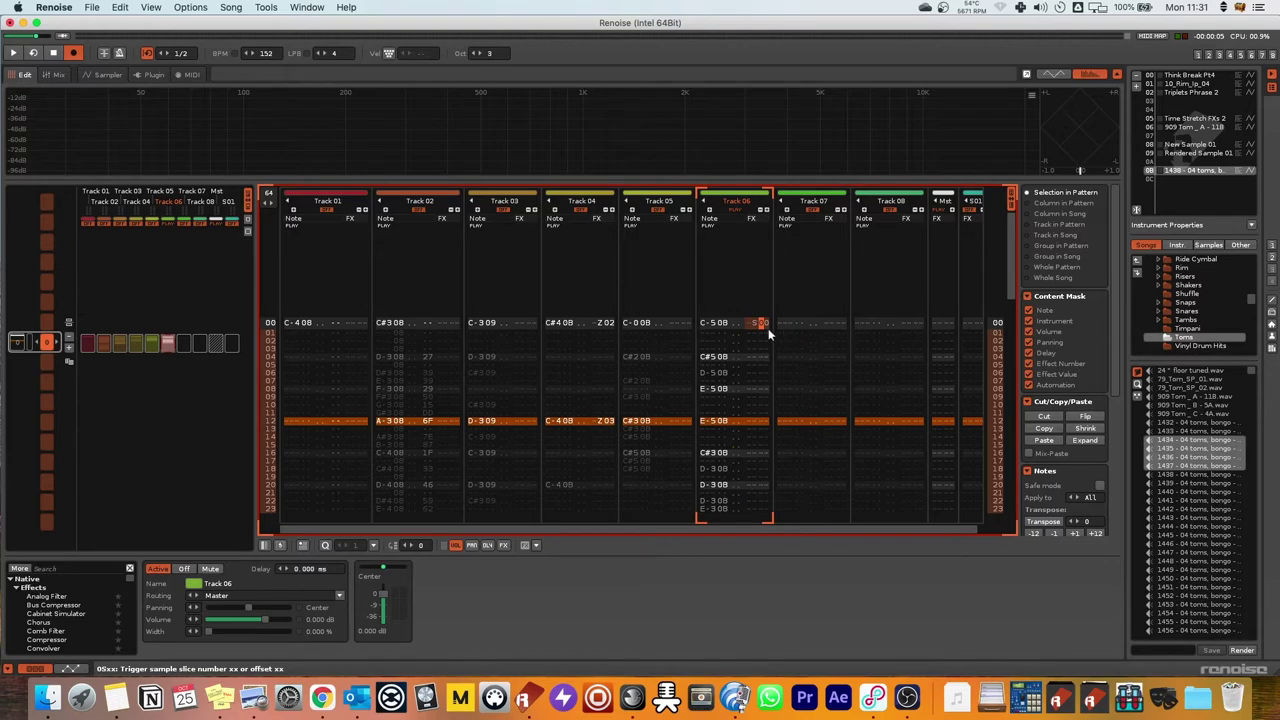
{"action": "left_click", "coordinate": [107, 75]}
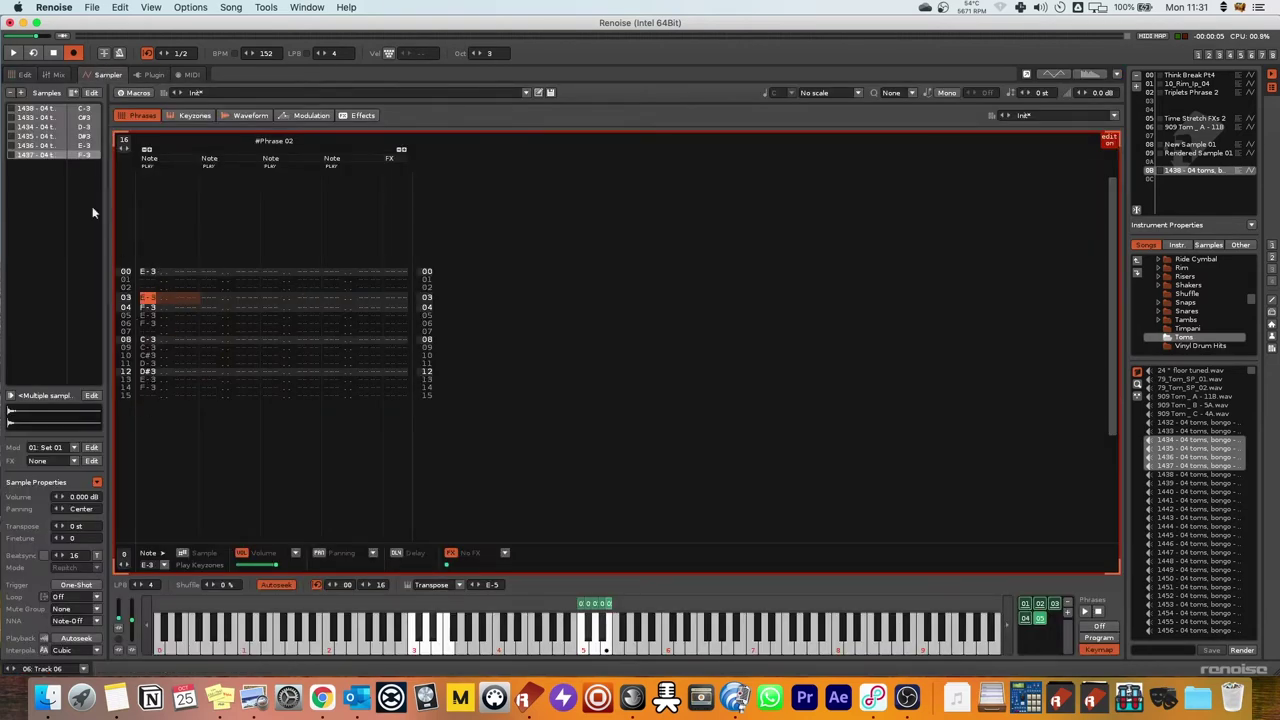
{"action": "left_click", "coordinate": [24, 75]}
{"action": "key", "text": "Right"}
{"action": "type", "text": "4"}
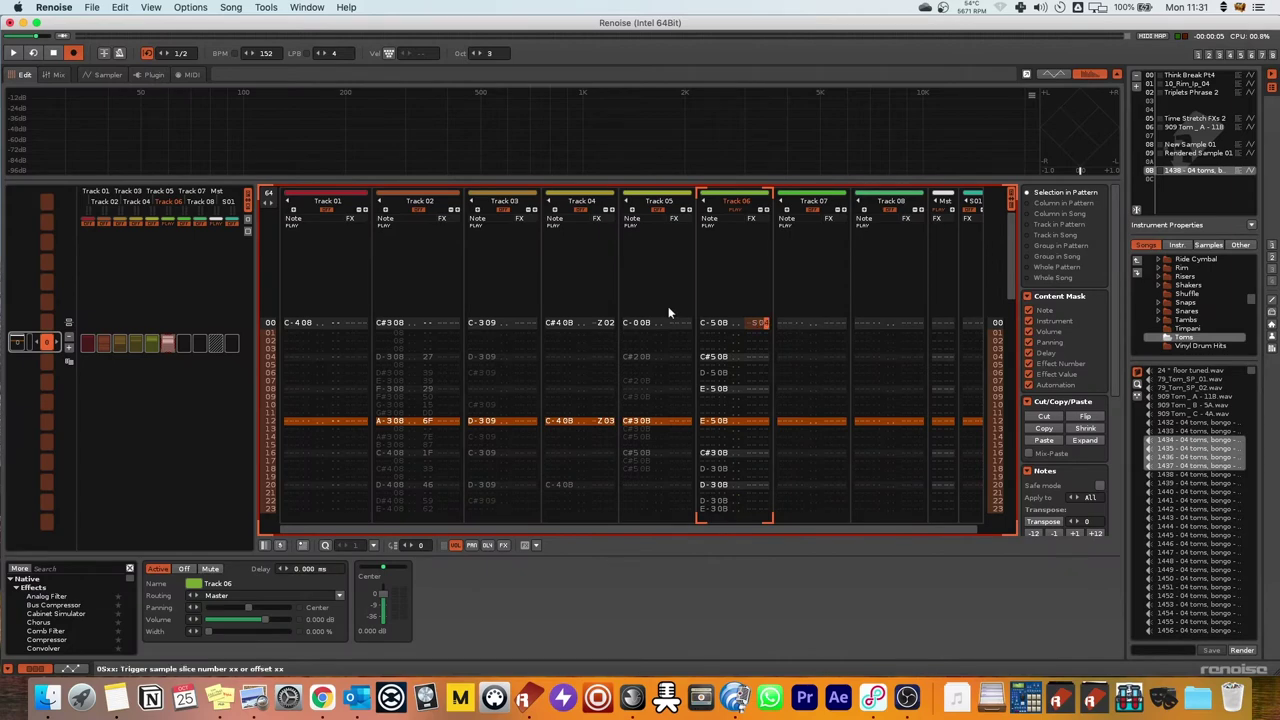
Open phrase 01 and play the pattern to hear the S04 offset applied to it from Track 06.
{"action": "left_click", "coordinate": [106, 75]}
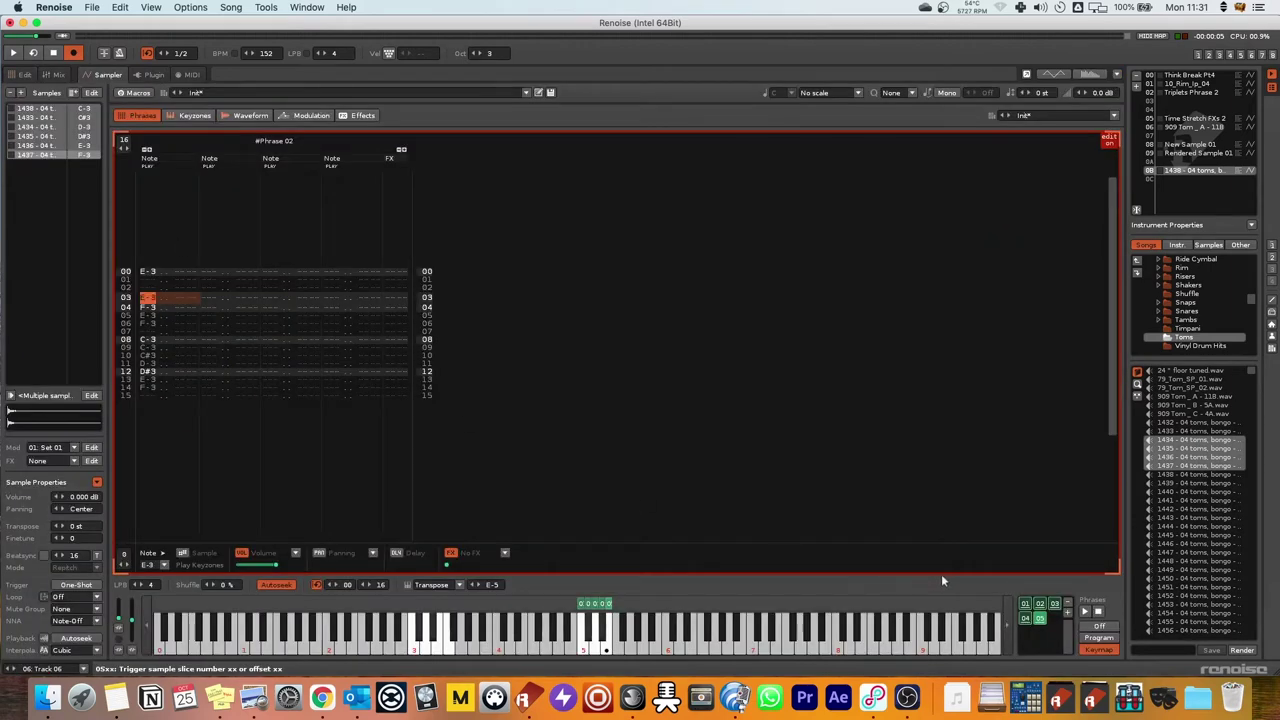
{"action": "left_click", "coordinate": [24, 75]}
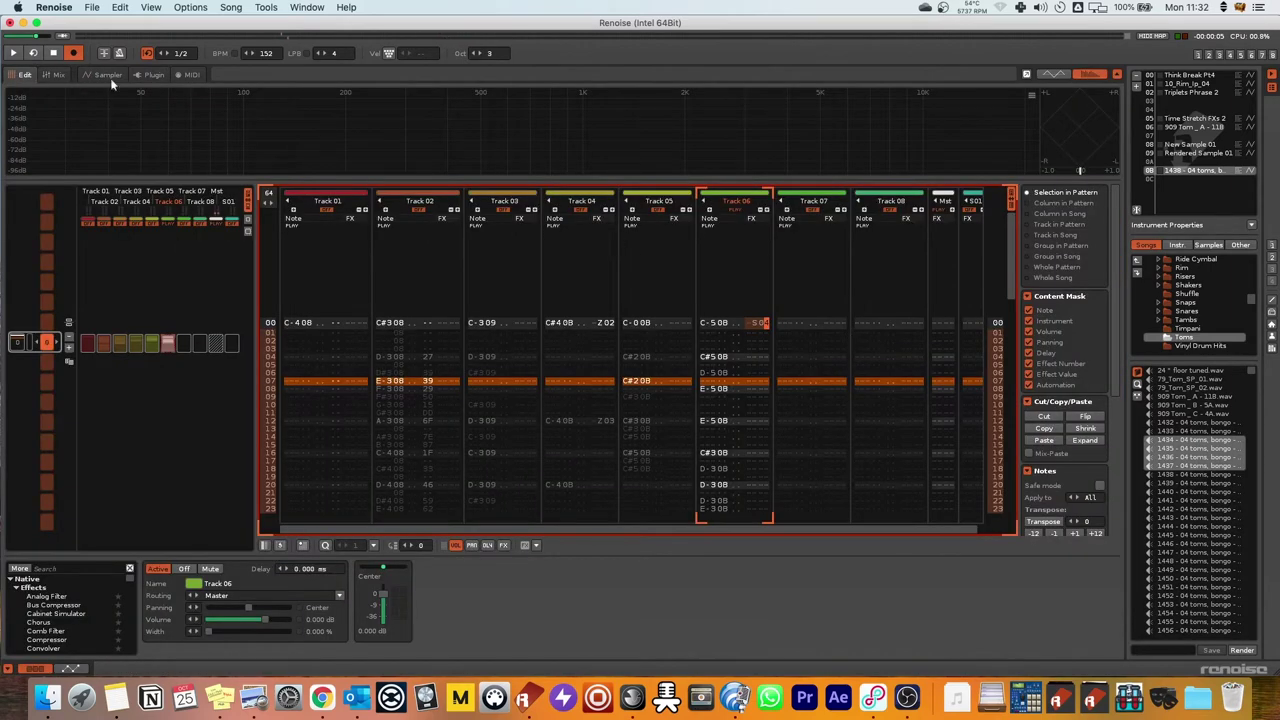
{"action": "left_click", "coordinate": [110, 77]}
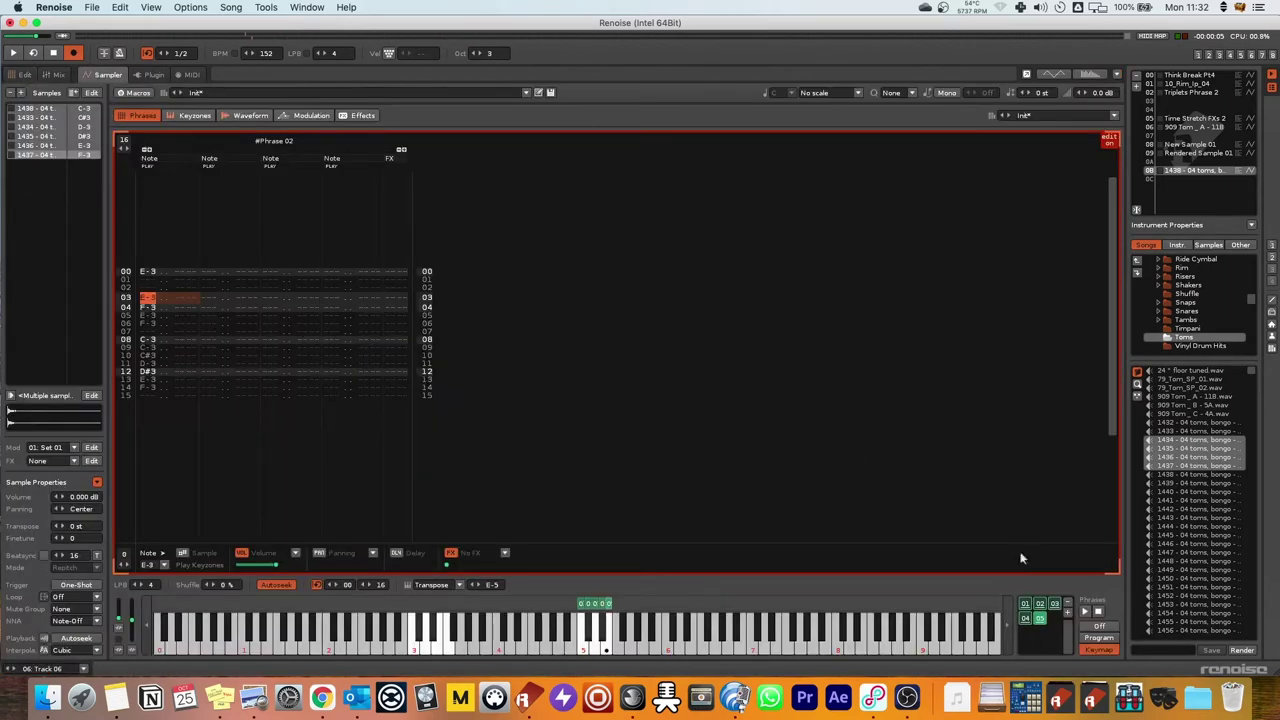
{"action": "left_click", "coordinate": [1026, 605]}
{"action": "key", "text": "space"}
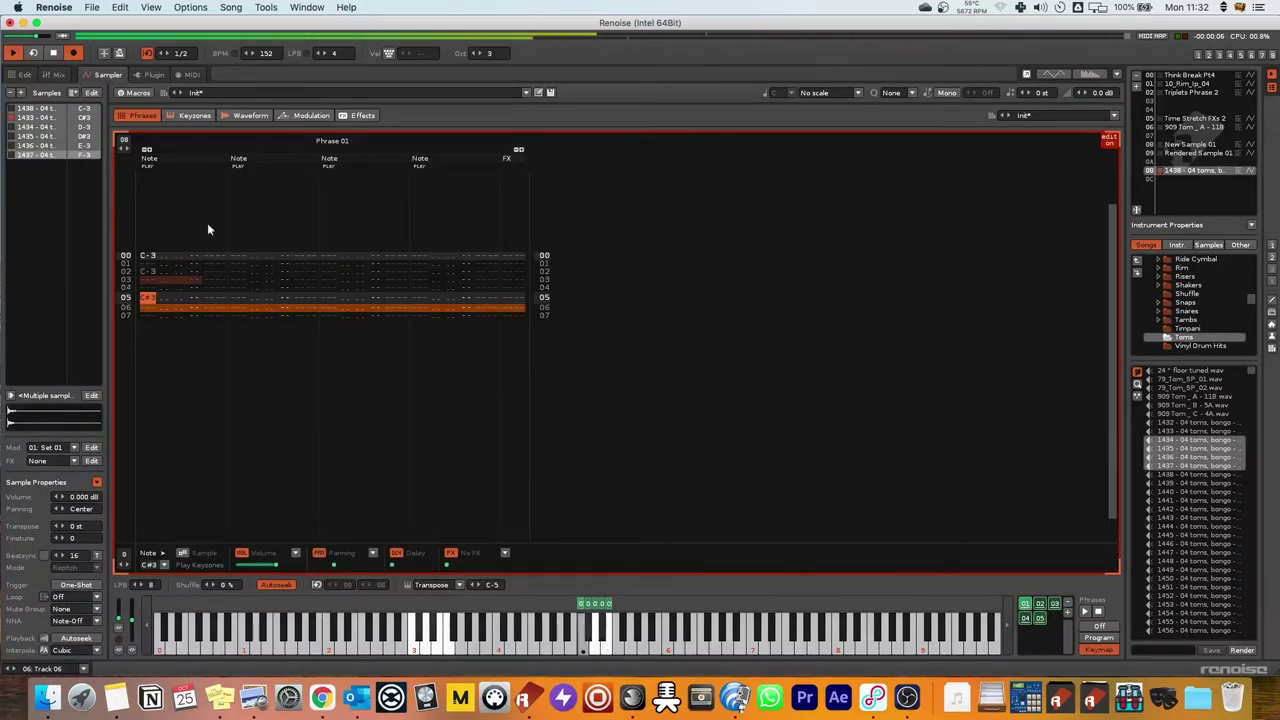
{"action": "key", "text": "space"}
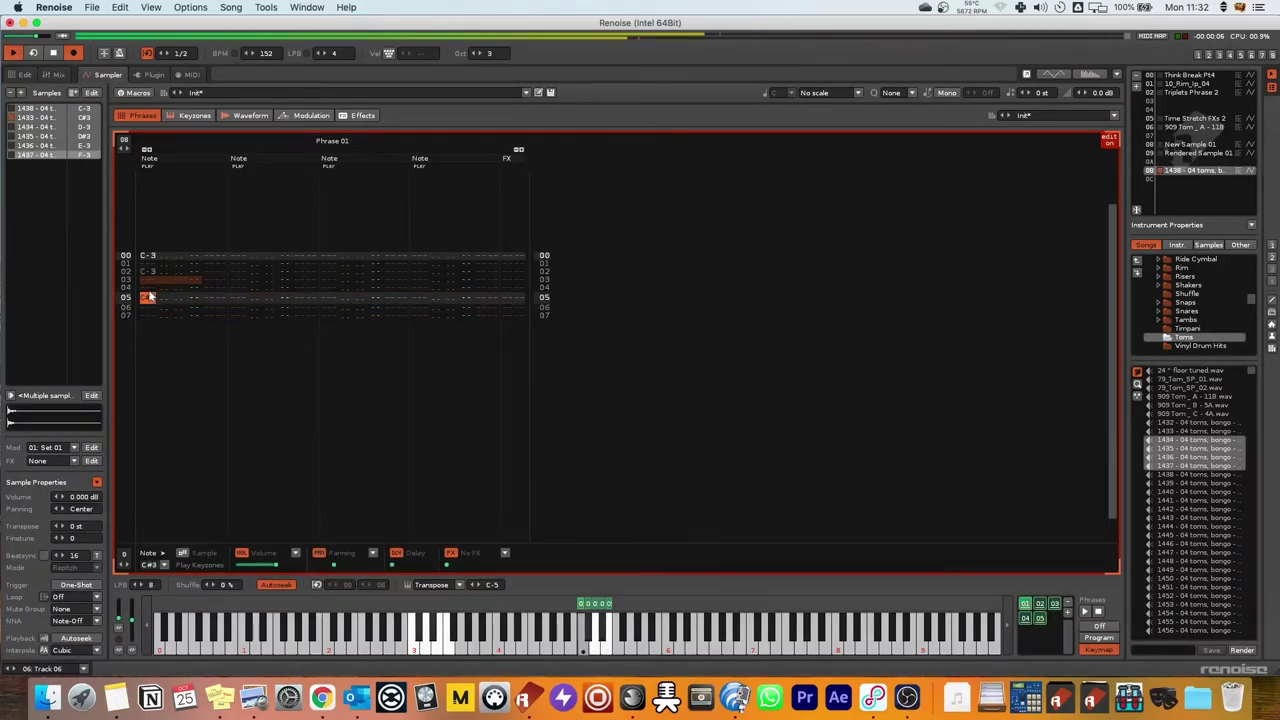
Compare the S04 command on line 00 of Track 06 with line 04 of phrase 01.
{"action": "left_click", "coordinate": [25, 75]}
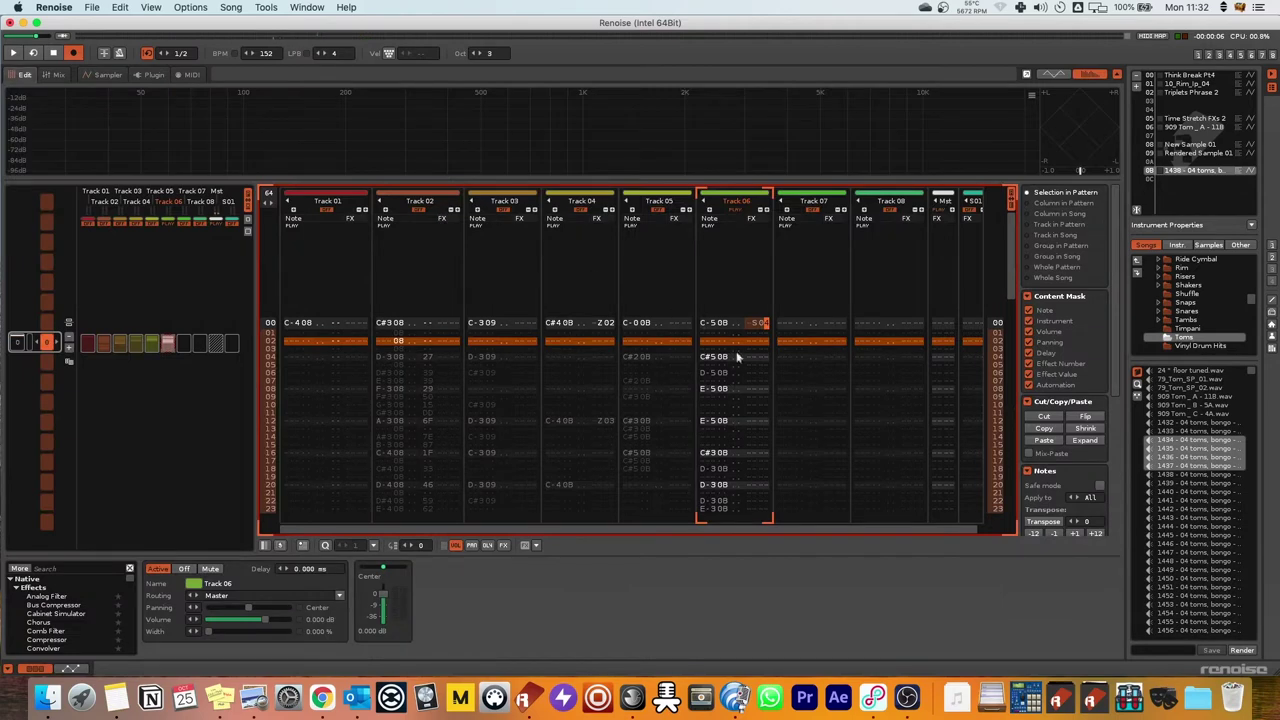
{"action": "left_click", "coordinate": [106, 74]}
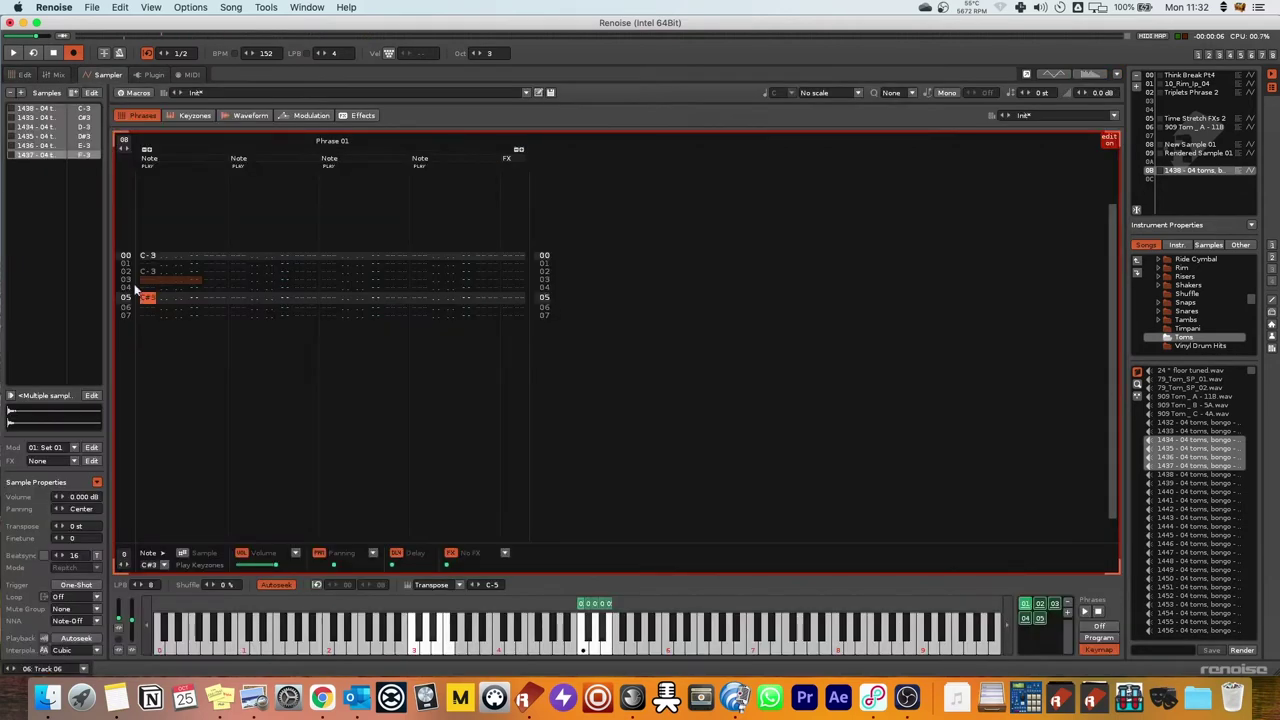
{"action": "left_click_drag", "start_coordinate": [137, 289], "coordinate": [168, 294]}
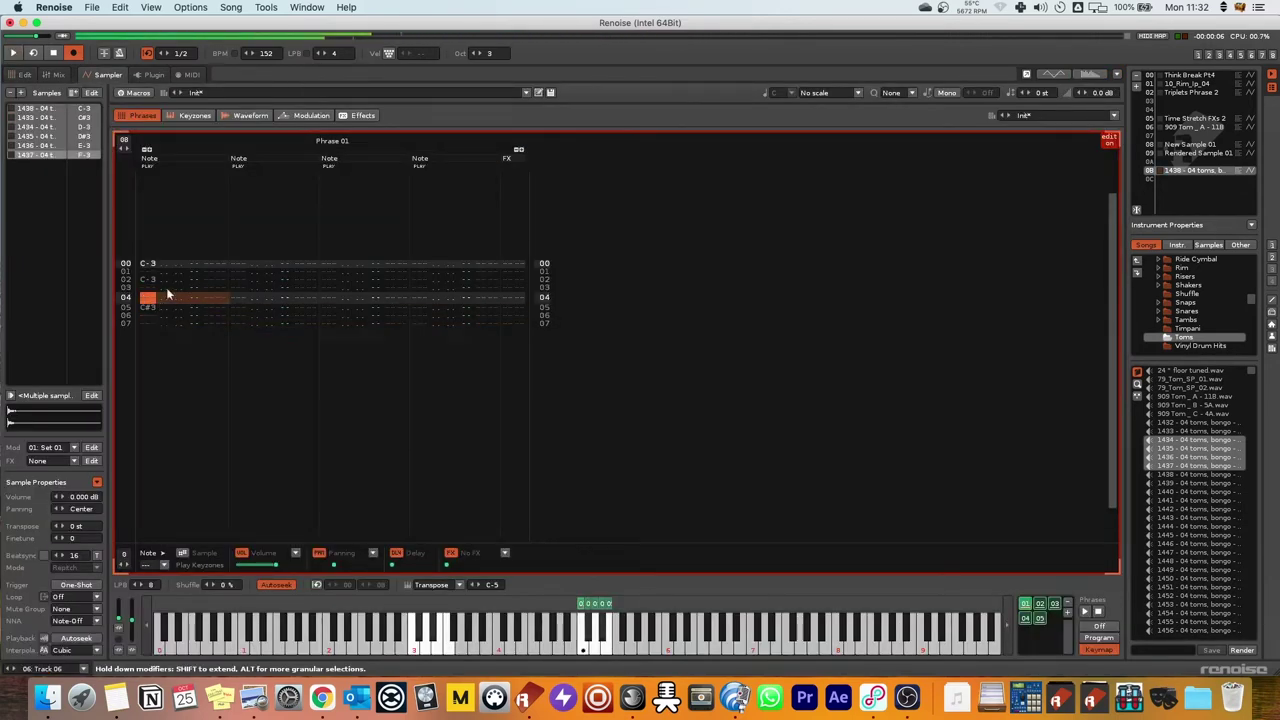
Replace the offset command on line 00 of Track 06 with S02 beside the D-5 note on line 06.
{"action": "left_click", "coordinate": [24, 75]}
{"action": "left_click", "coordinate": [108, 74]}
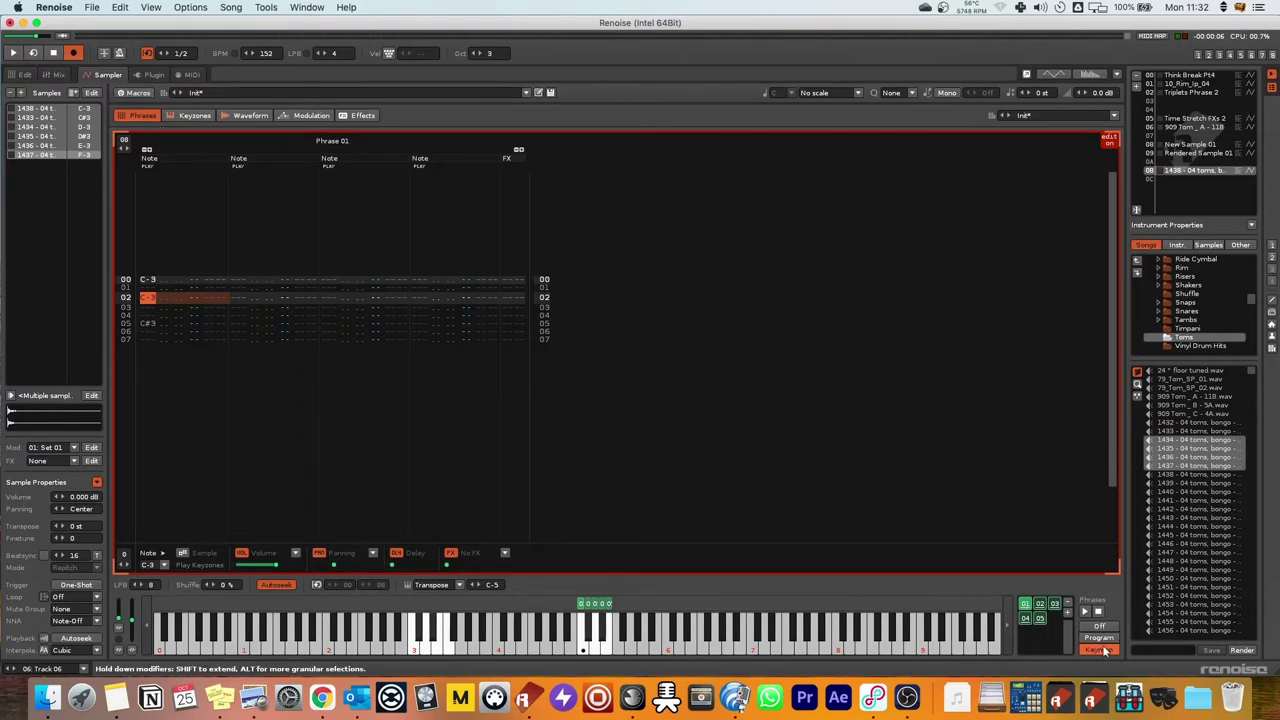
{"action": "left_click", "coordinate": [20, 75]}
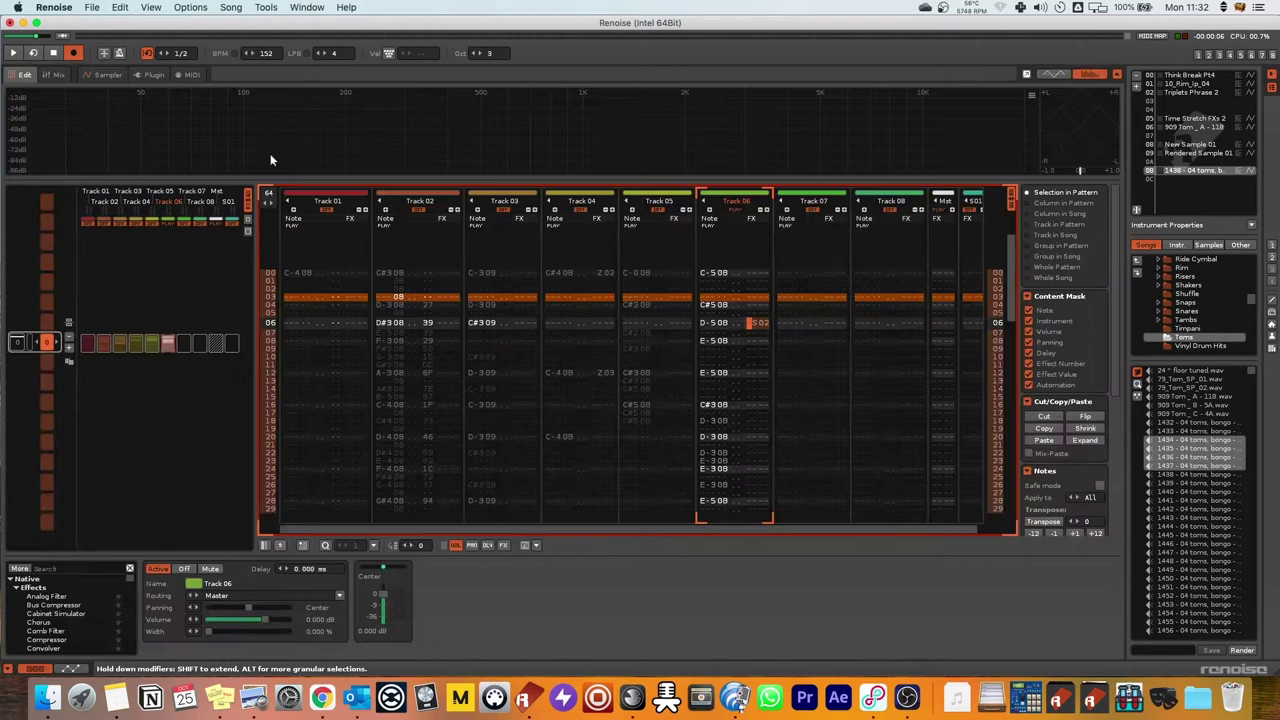
{"action": "left_click", "coordinate": [712, 322]}
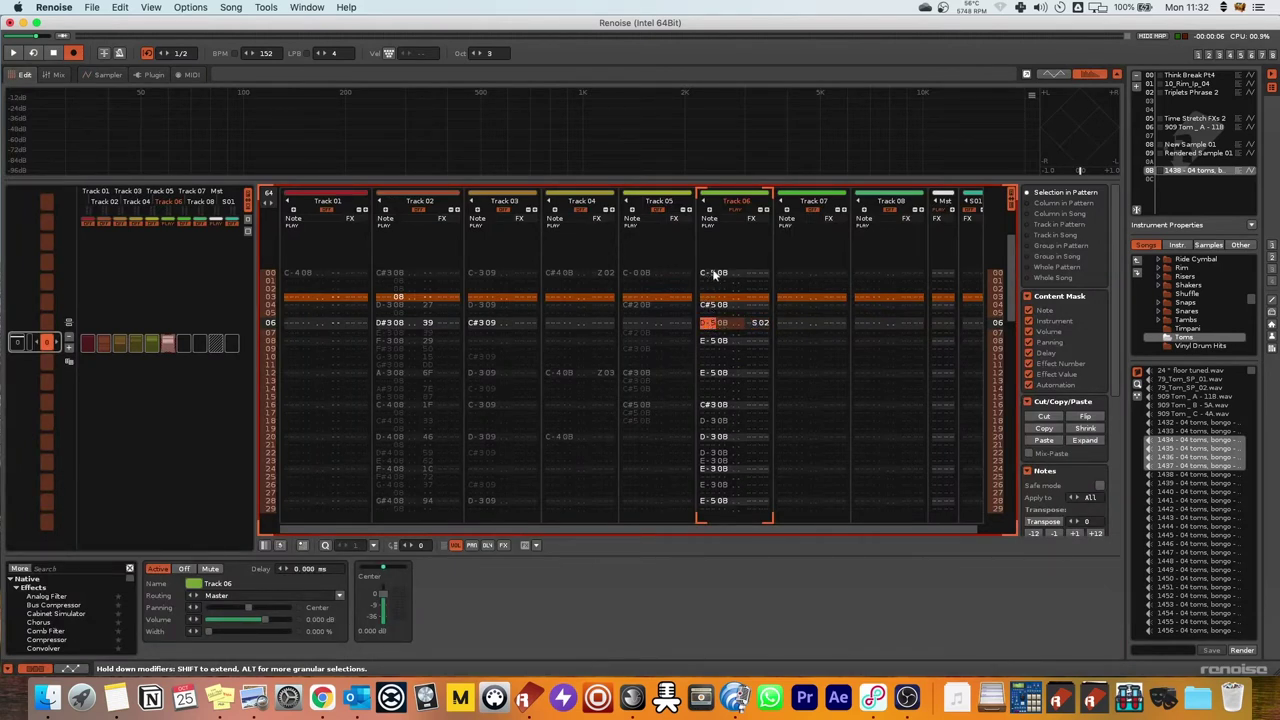
Open the phrase mapped to D-5 and copy its notes from lines 00 to 06 to the lines starting at 08.
{"action": "left_click", "coordinate": [105, 75]}
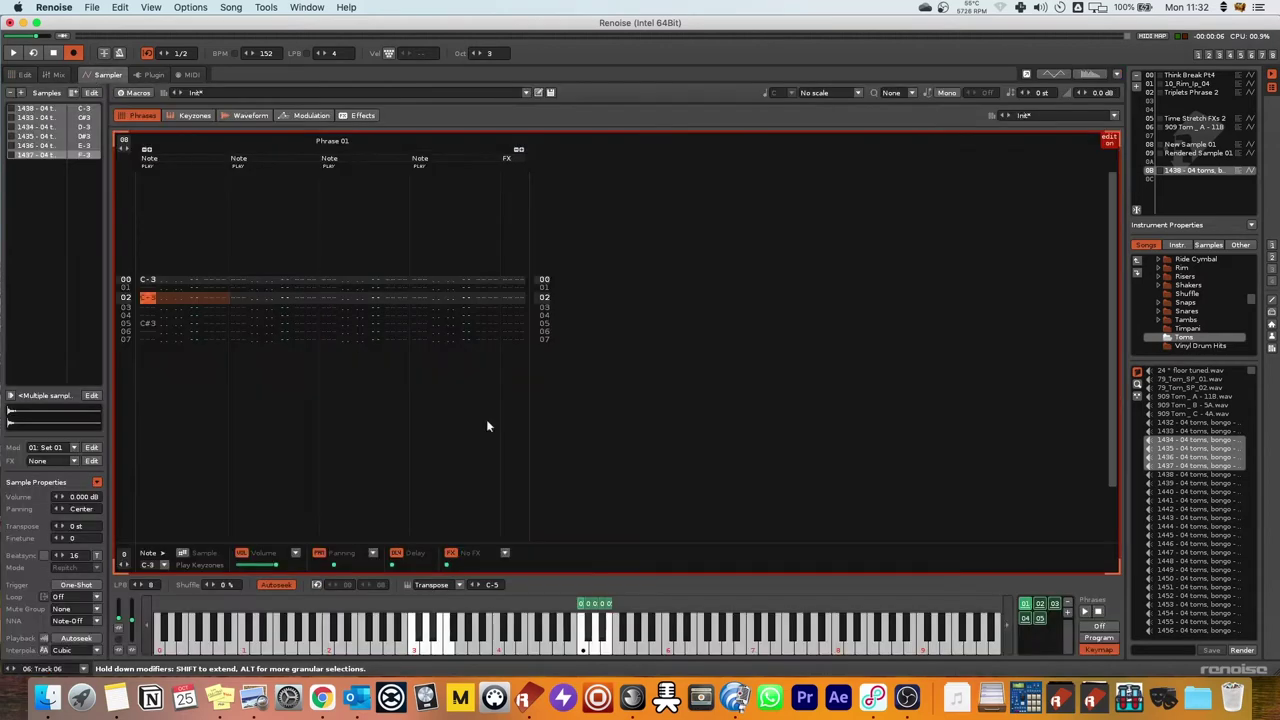
{"action": "left_click", "coordinate": [595, 605]}
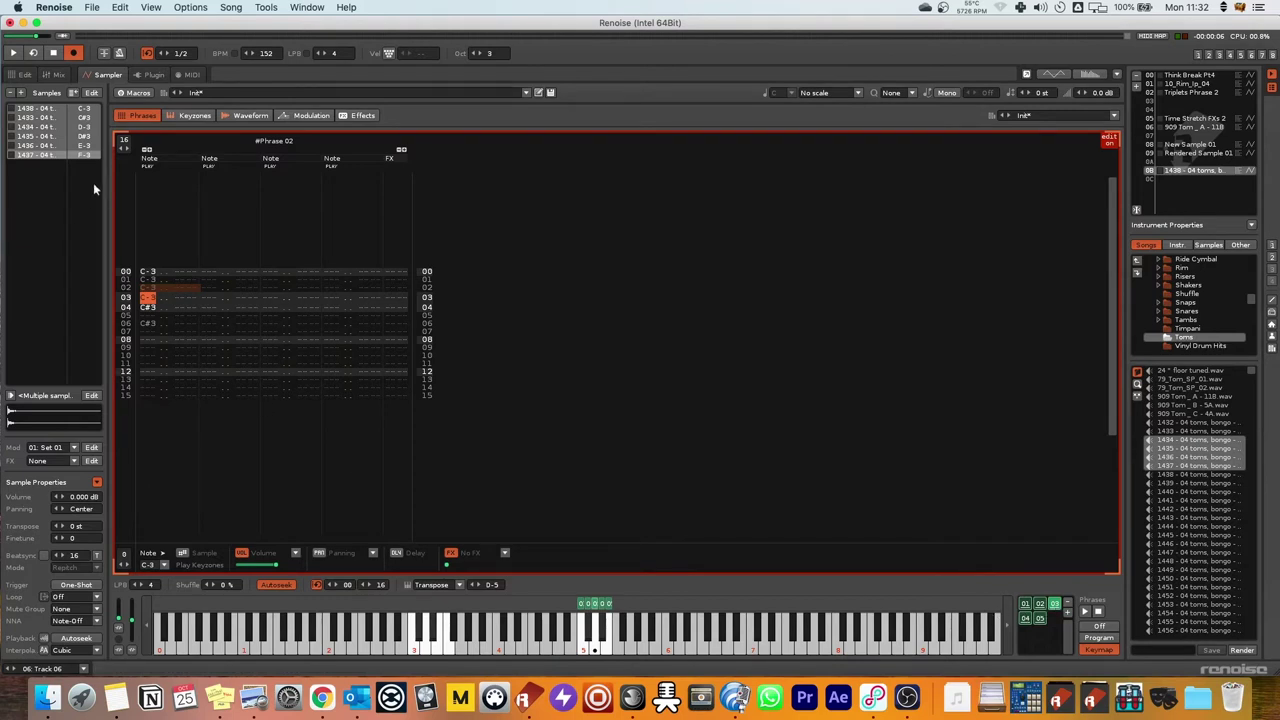
{"action": "left_click_drag", "start_coordinate": [147, 274], "coordinate": [154, 348]}
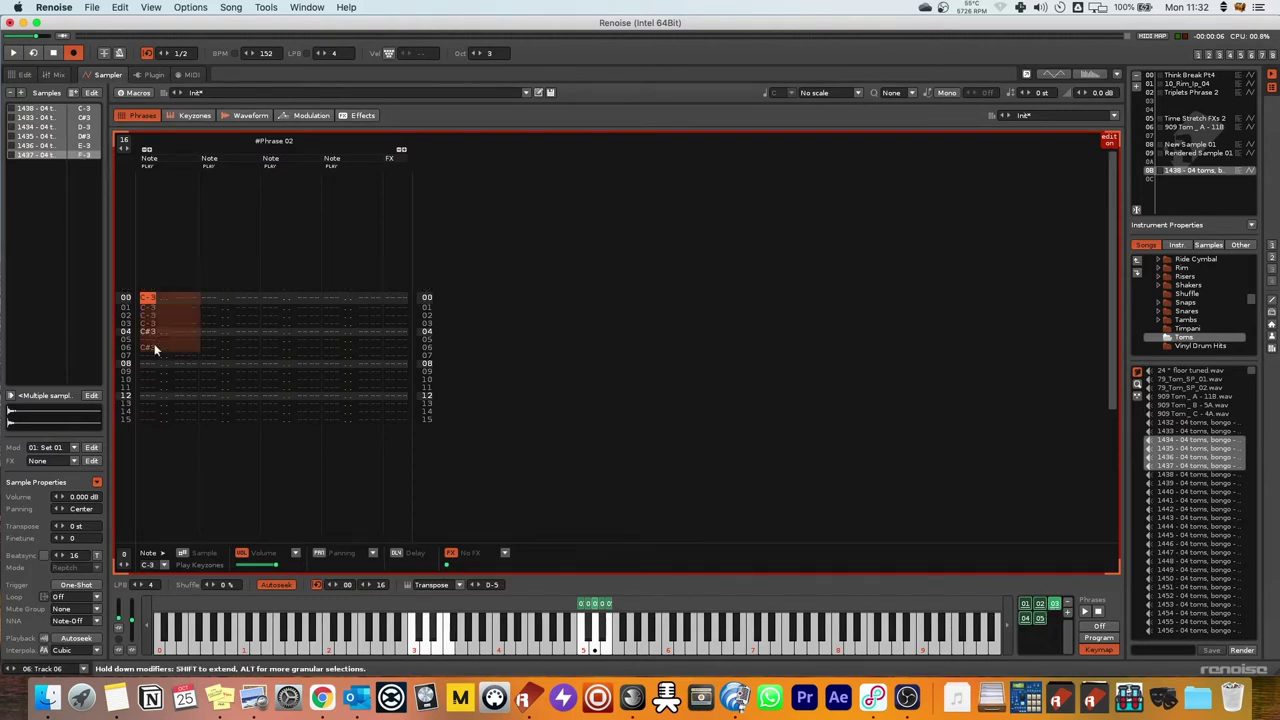
{"action": "key", "text": "super+z"}
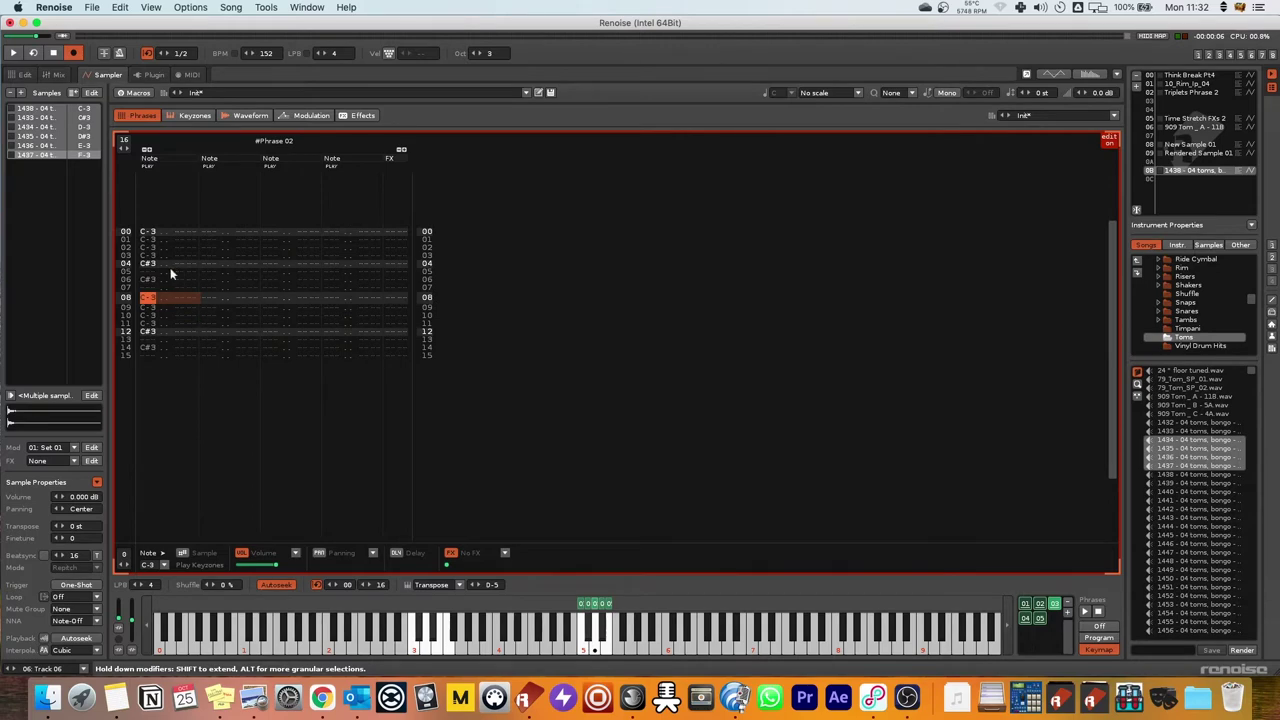
Change the last digit of the offset command beside the D-5 note on line 06 of Track 06 and play the pattern.
{"action": "left_click_drag", "start_coordinate": [149, 233], "coordinate": [161, 340]}
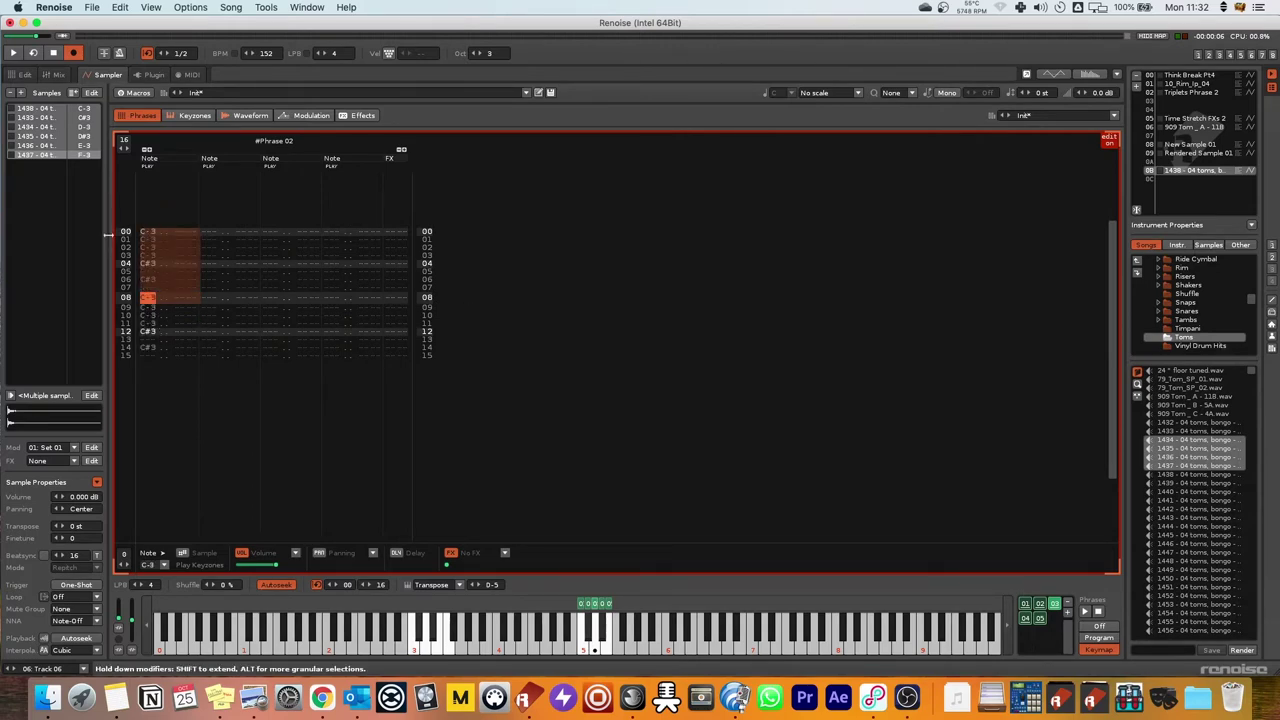
{"action": "left_click", "coordinate": [24, 74]}
{"action": "left_click", "coordinate": [768, 323]}
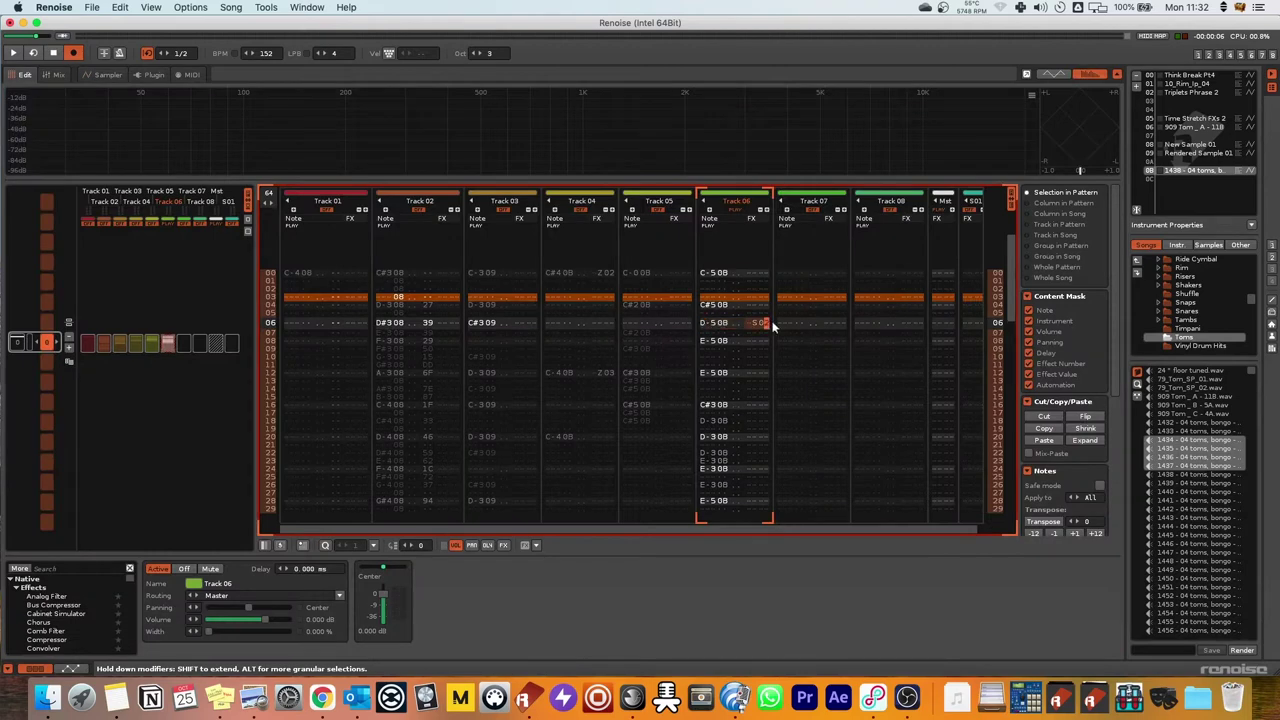
{"action": "key", "text": "space"}
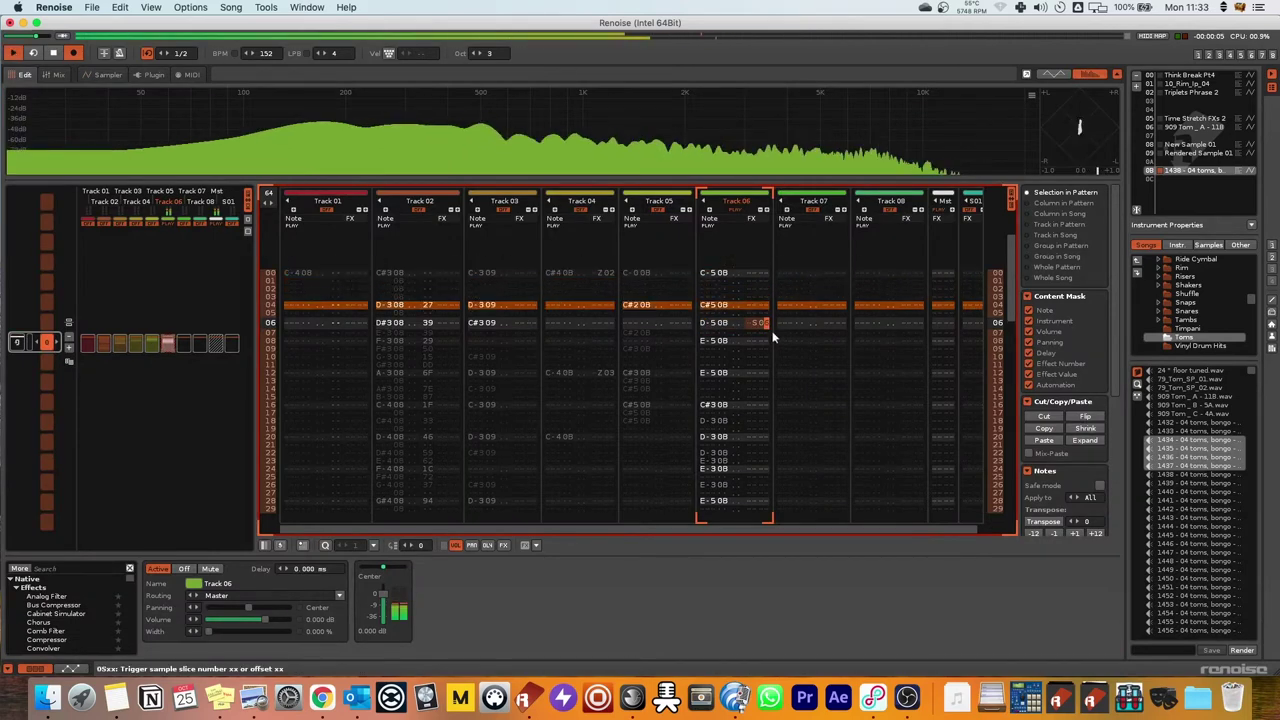
Try the phrase mapped to D-5 at 12 and 8 LPB during pattern playback, and set it to 3 LPB.
{"action": "left_click", "coordinate": [120, 75]}
{"action": "left_click", "coordinate": [143, 296]}
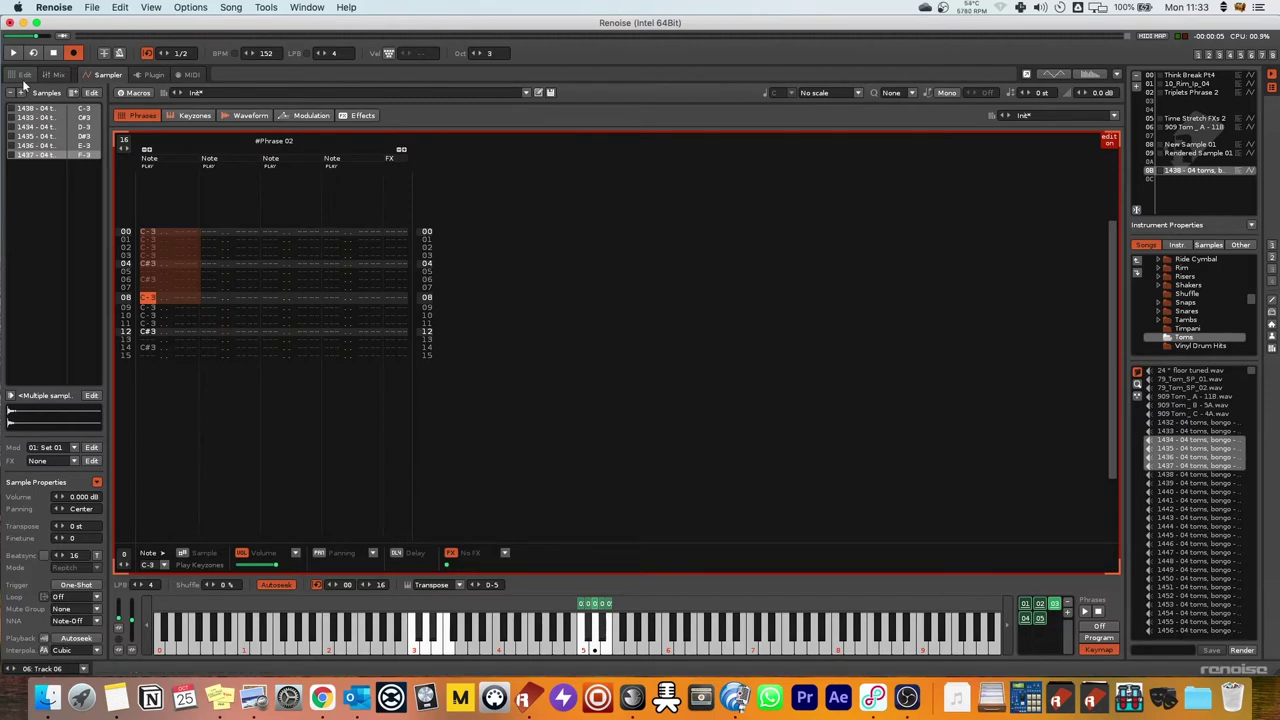
{"action": "scroll", "coordinate": [153, 587], "scroll_direction": "down", "scroll_amount": 3}
{"action": "key", "text": "space"}
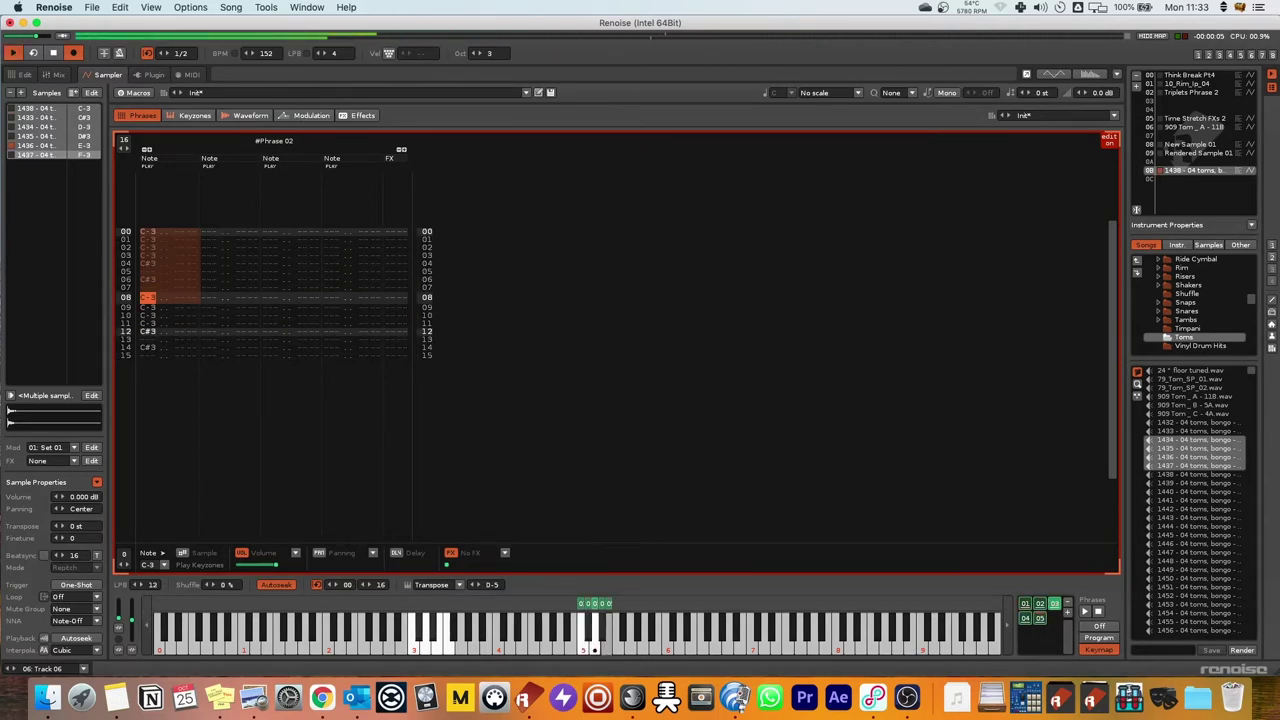
{"action": "scroll", "coordinate": [153, 586], "scroll_direction": "down", "scroll_amount": 4}
{"action": "key", "text": "space"}
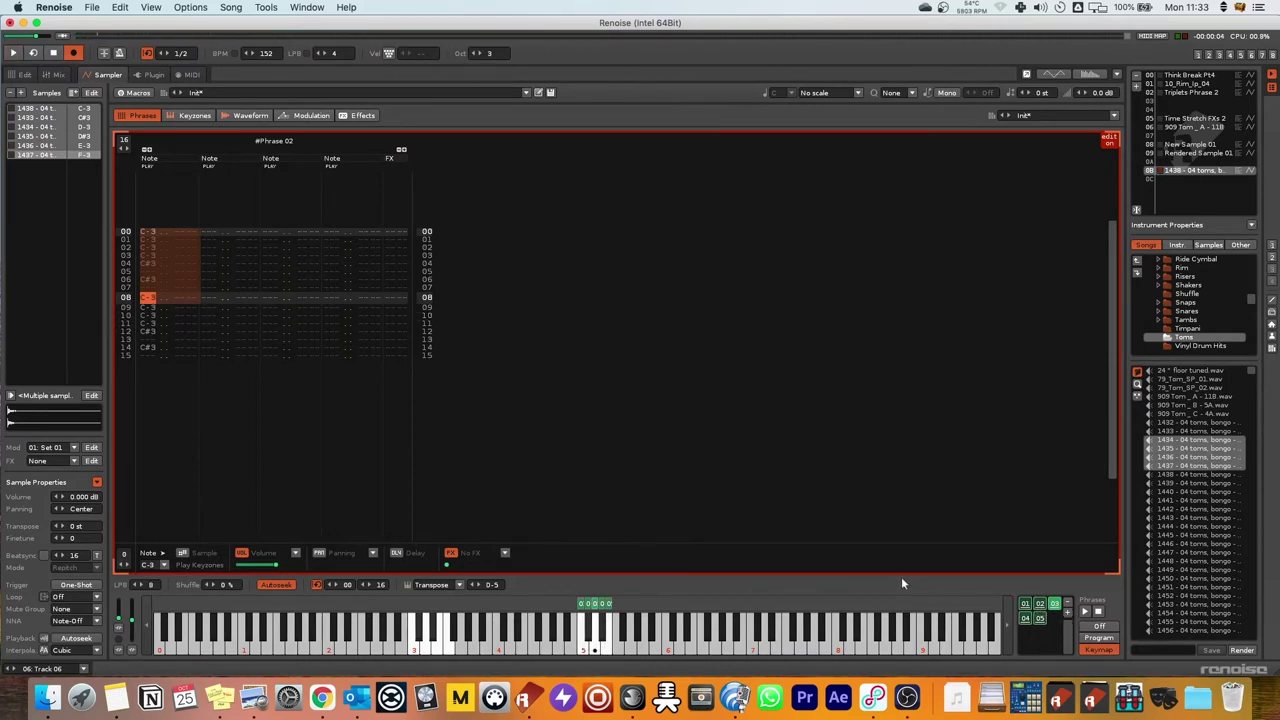
Set the offset value on line 06 of Track 06 to 0C and play the pattern with the phrase mapped to D-5 open.
{"action": "left_click", "coordinate": [24, 74]}
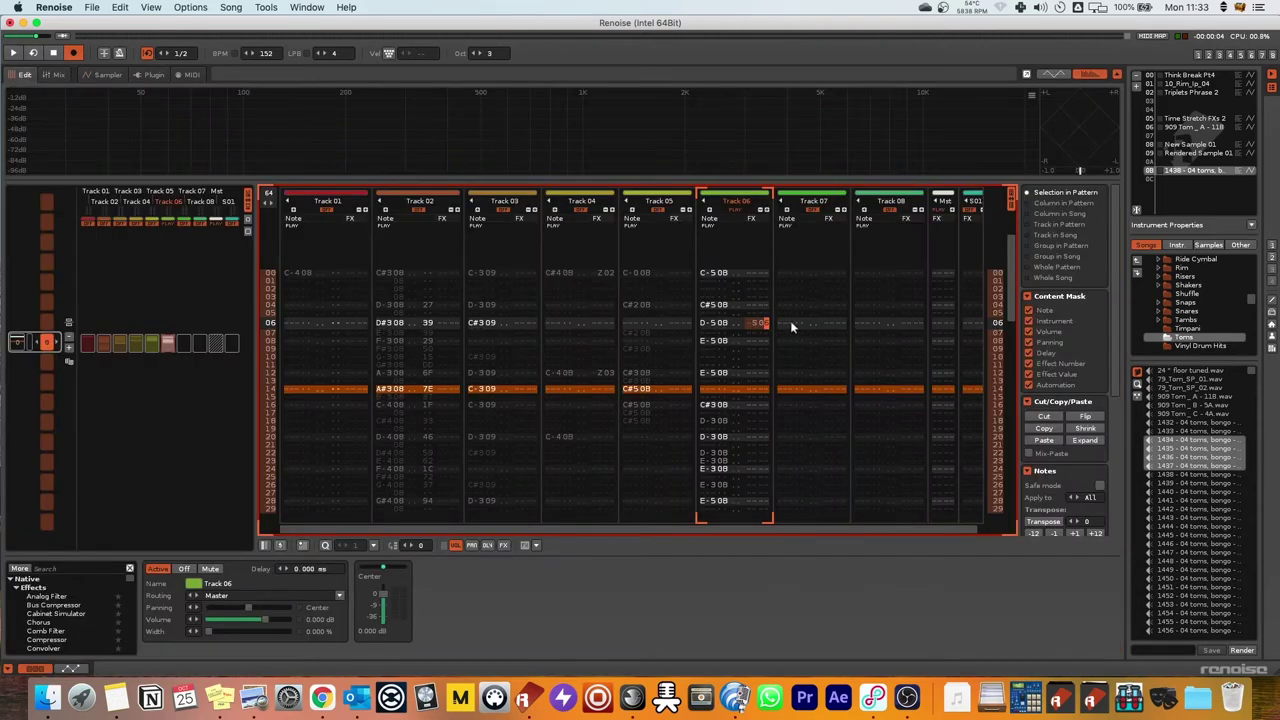
{"action": "left_click", "coordinate": [661, 366]}
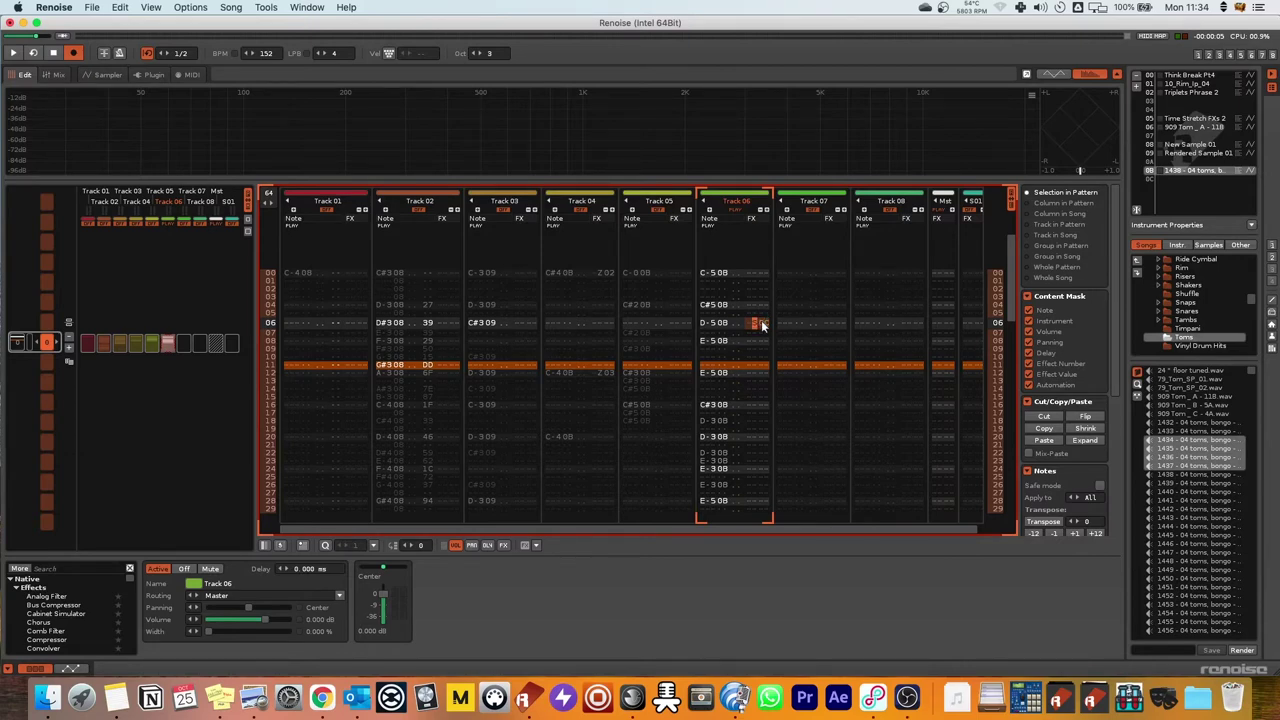
{"action": "left_click", "coordinate": [108, 74]}
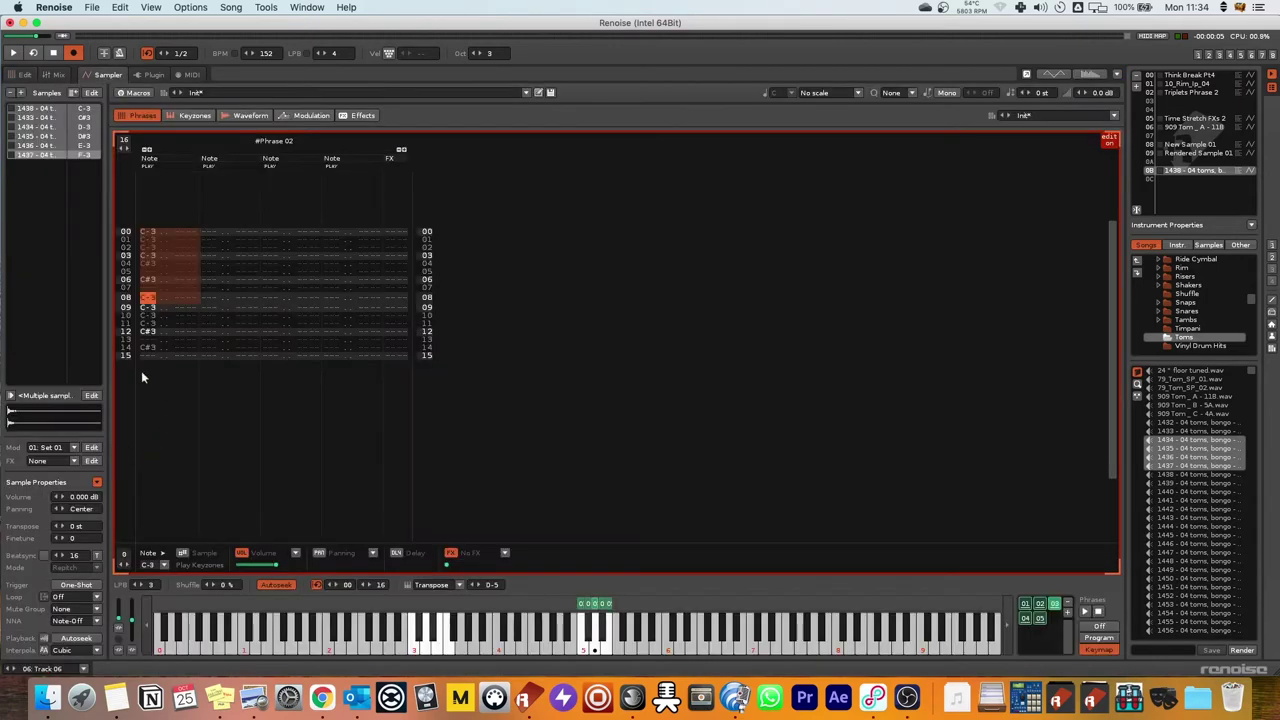
{"action": "key", "text": "space"}
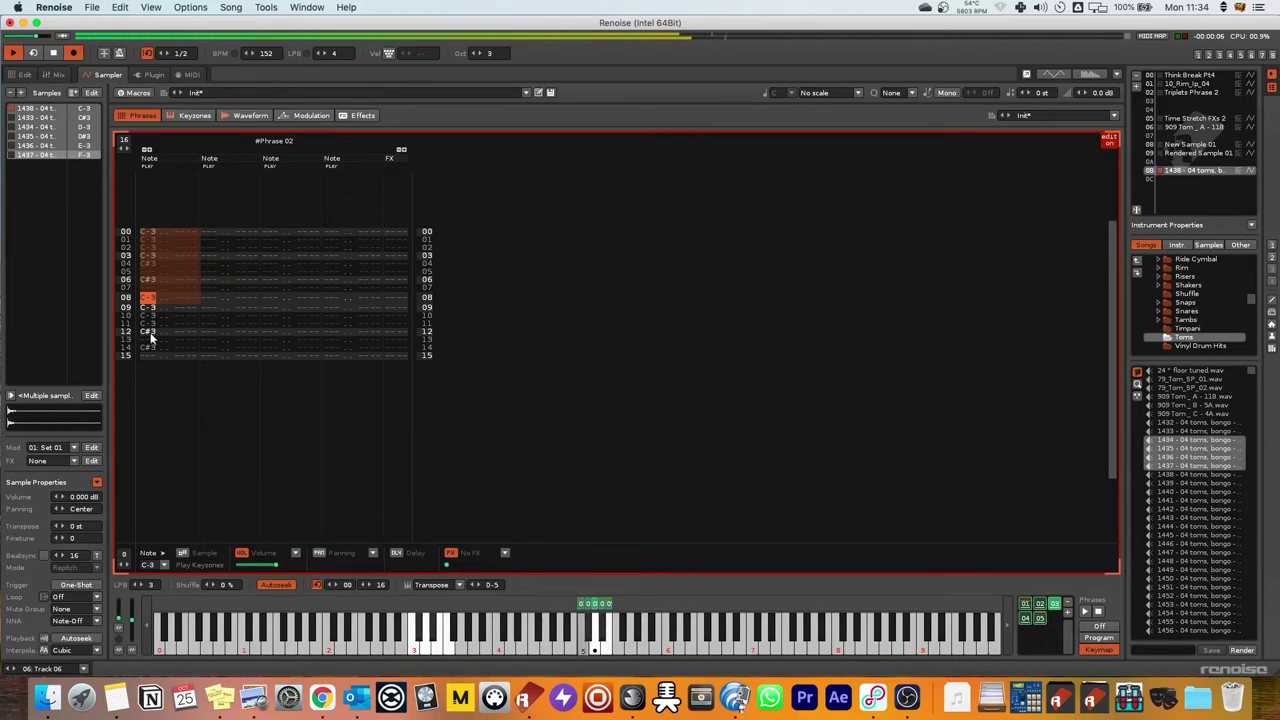
Try the offset command S12 beside the D-5 note on line 06 of Track 06 and replace it with S0C.
{"action": "left_click", "coordinate": [24, 74]}
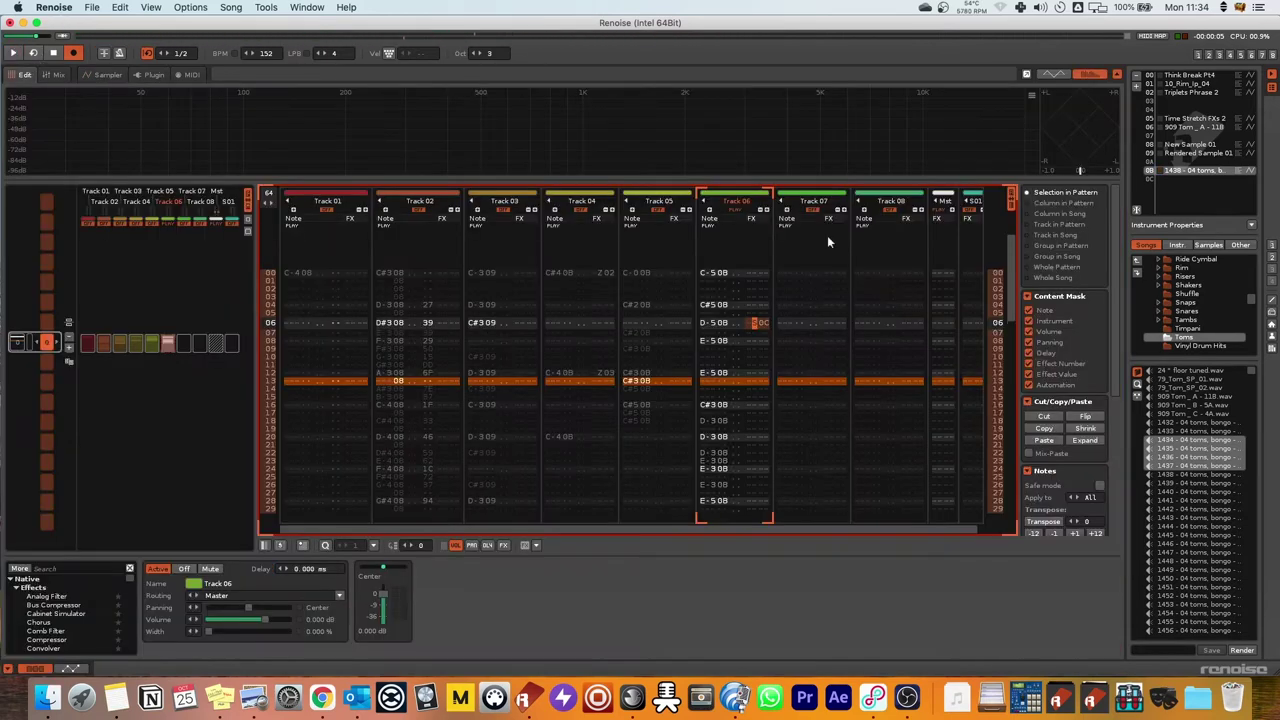
{"action": "type", "text": "s"}
{"action": "key", "text": "Right"}
{"action": "type", "text": "12"}
{"action": "left_click", "coordinate": [108, 74]}
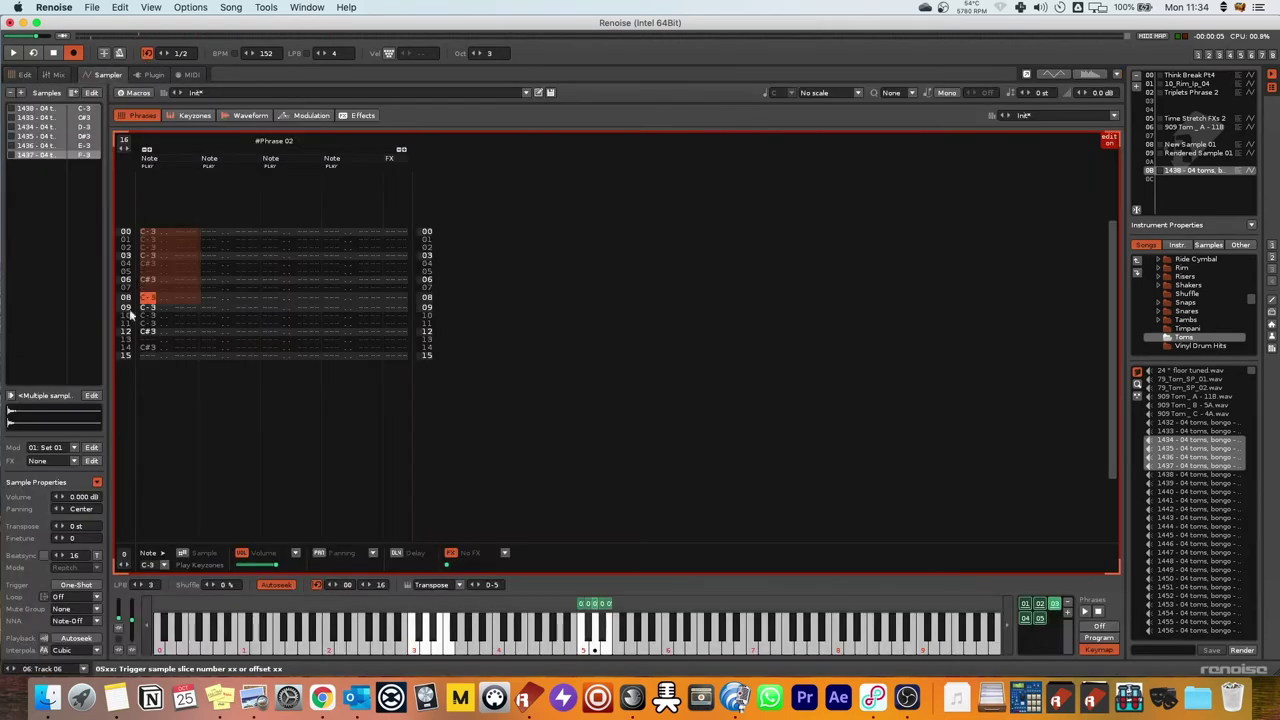
{"action": "left_click", "coordinate": [24, 74]}
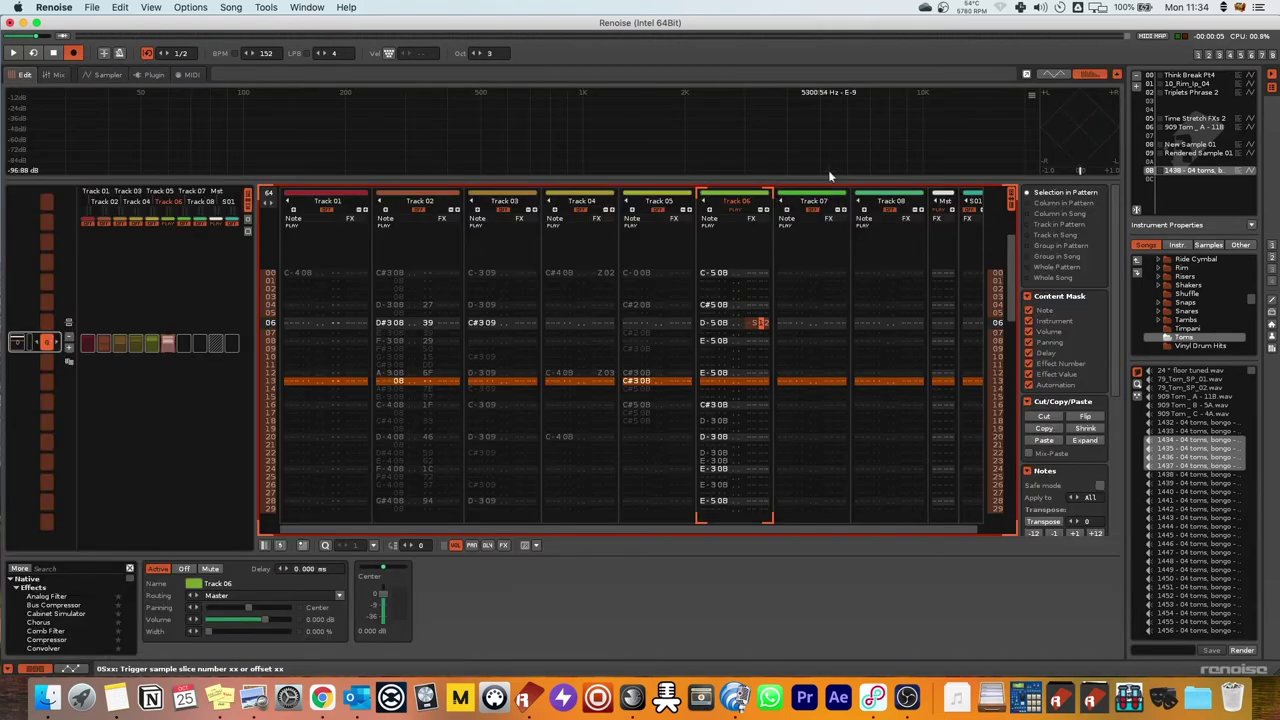
{"action": "key", "text": "Right"}
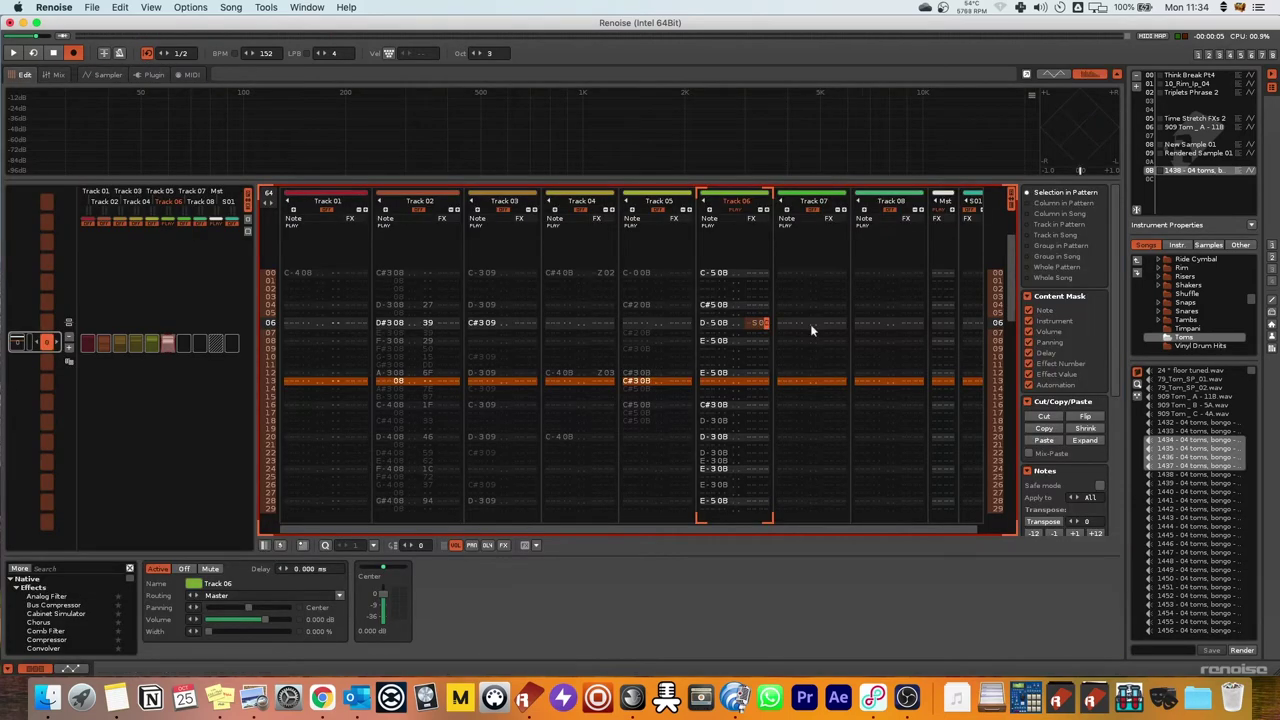
Switch the phrases from Keymap to Program mode and select phrase 02.
{"action": "left_click", "coordinate": [102, 75]}
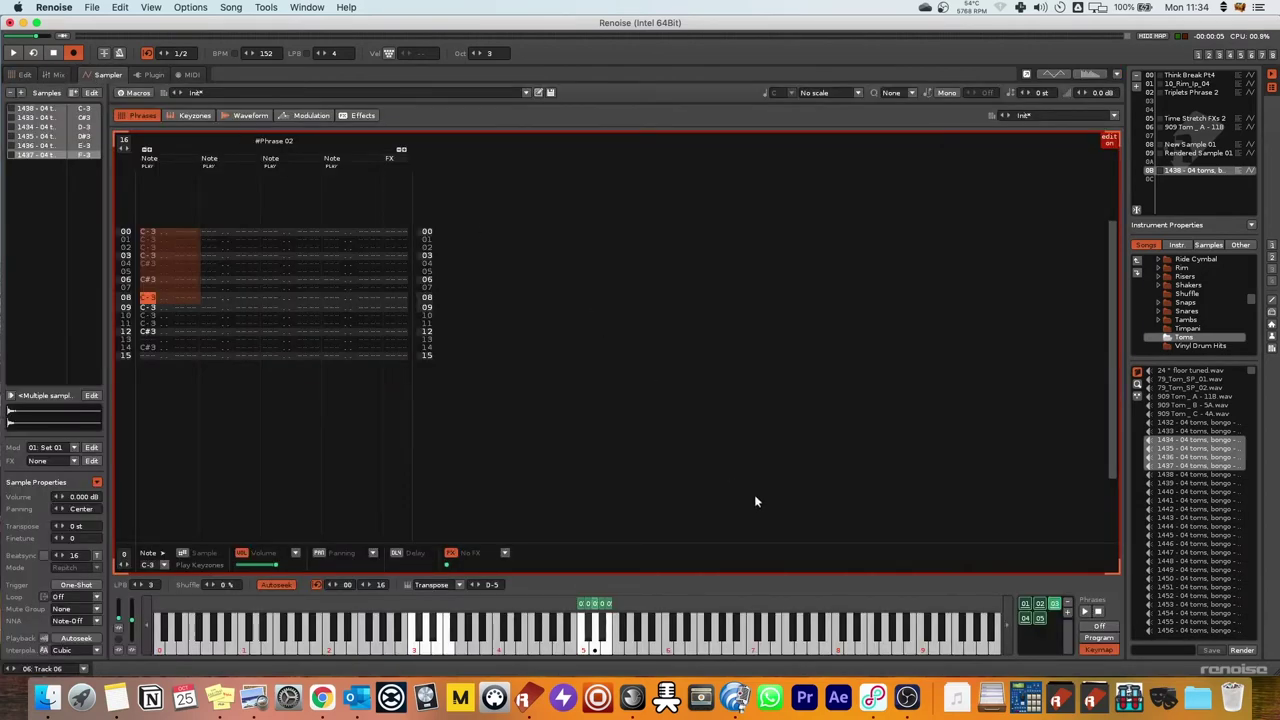
{"action": "left_click", "coordinate": [1104, 639]}
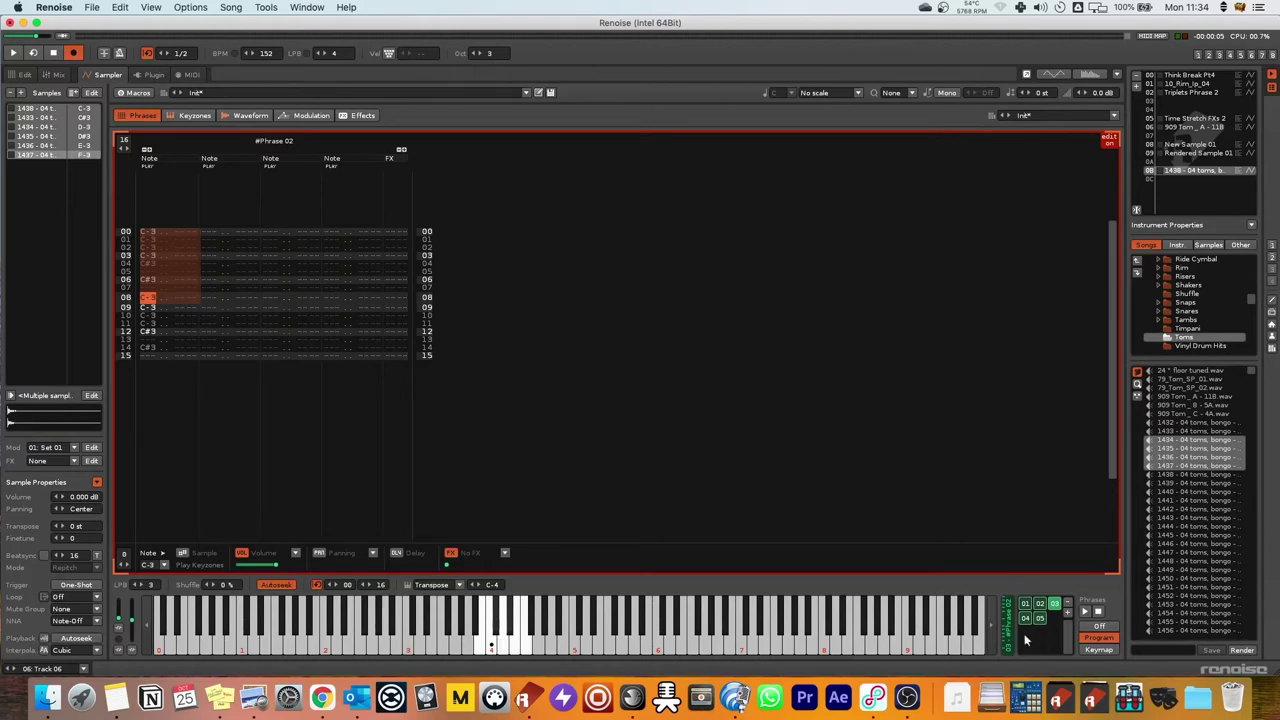
{"action": "left_click", "coordinate": [1041, 604]}
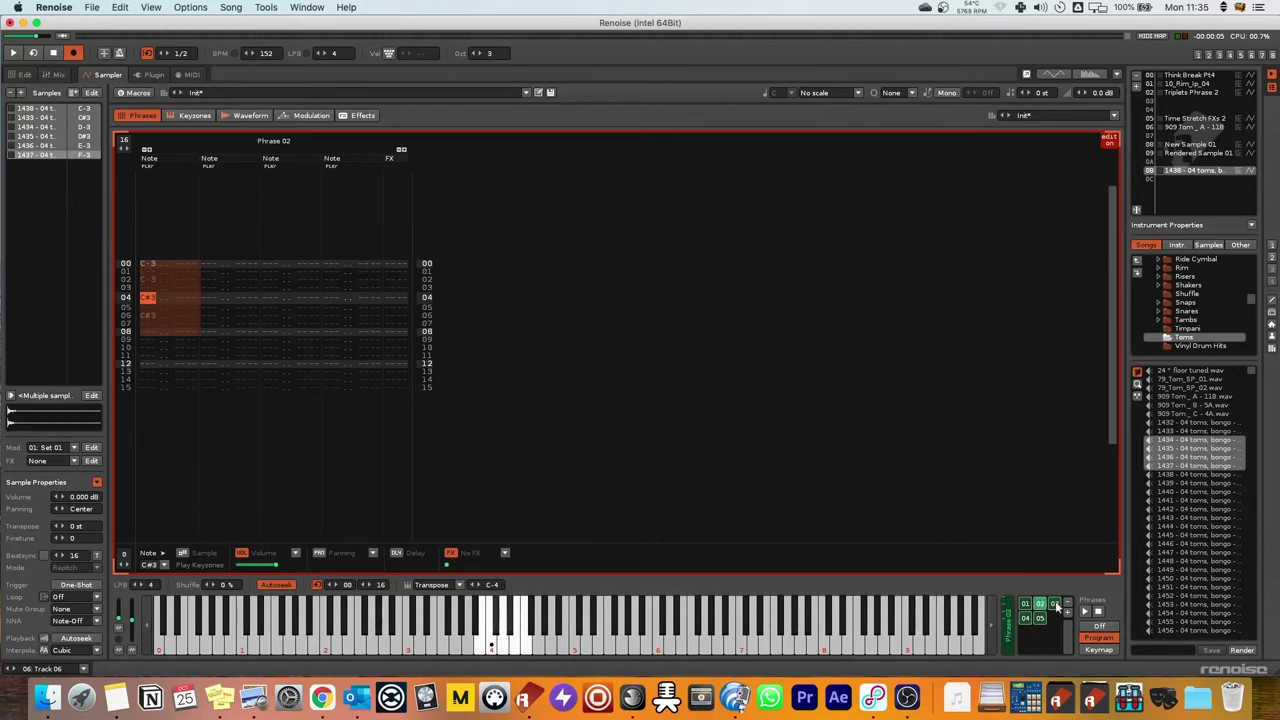
Solo Track 07, set the keyboard octave to 4, enter C-4 on line 00, and return to the phrase editor.
{"action": "left_click", "coordinate": [20, 73]}
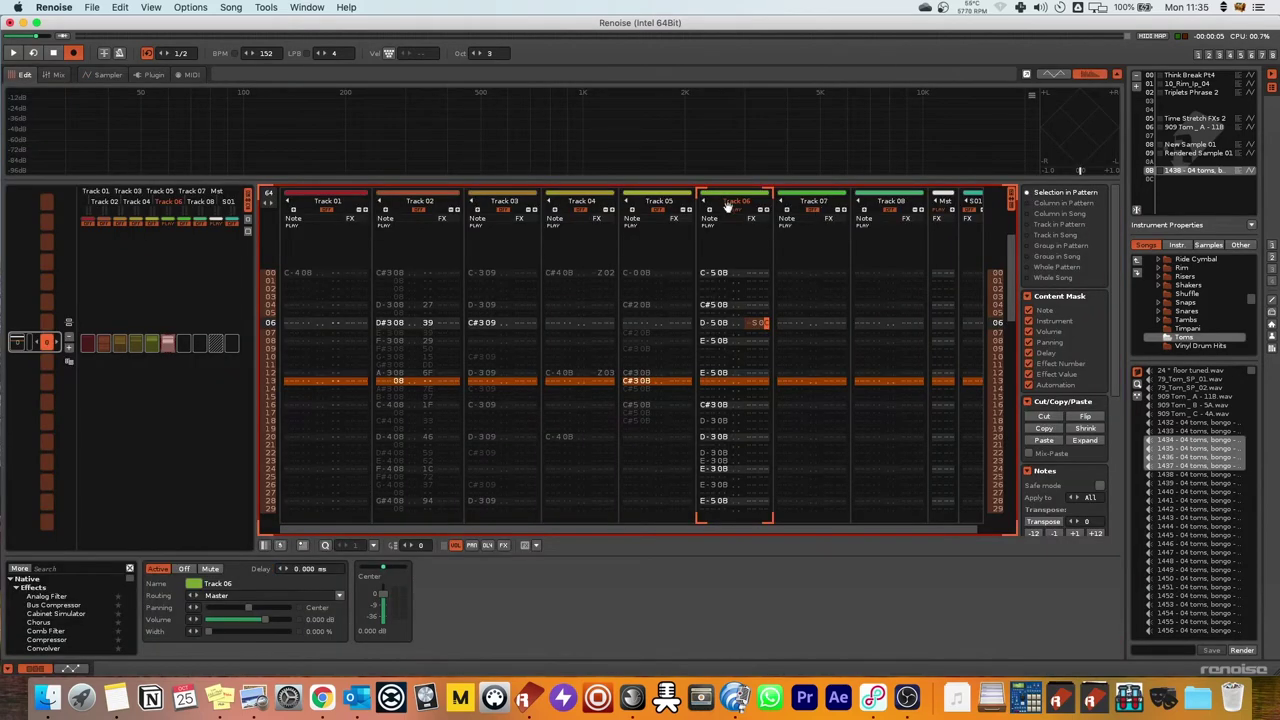
{"action": "right_click", "coordinate": [809, 210]}
{"action": "left_click", "coordinate": [845, 298]}
{"action": "key", "text": "KP_Multiply"}
{"action": "key", "text": "z"}
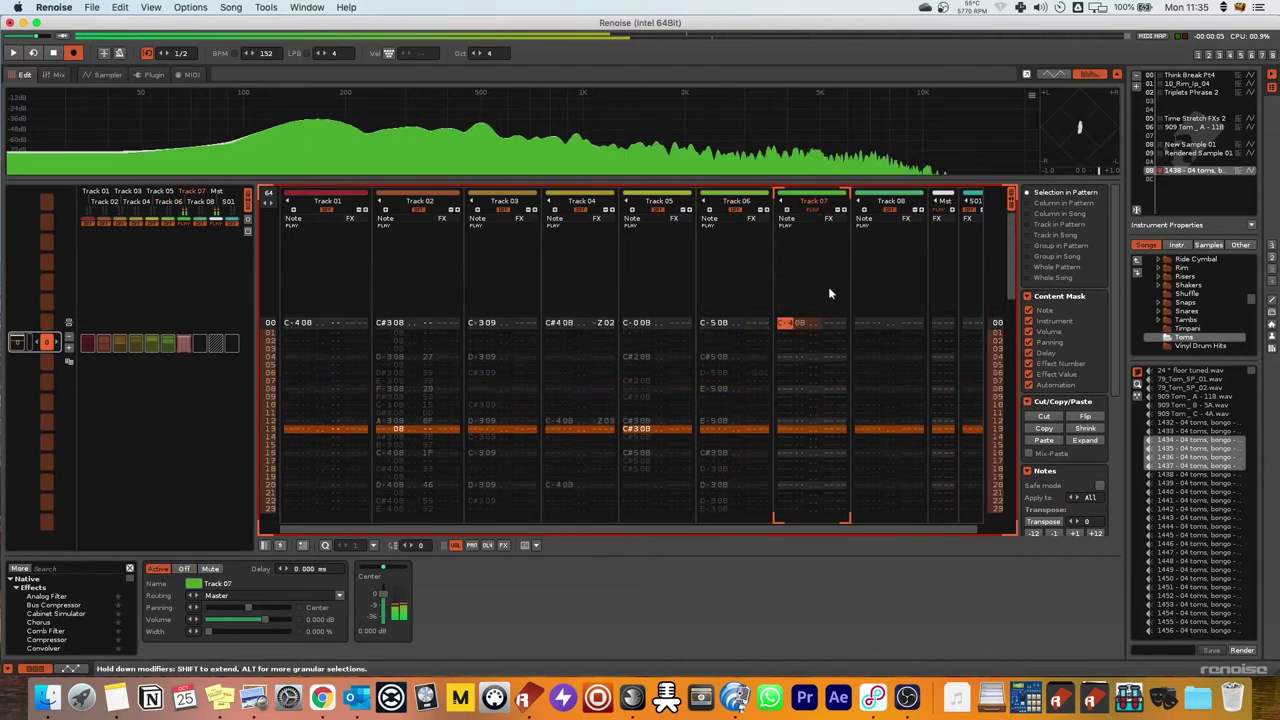
{"action": "left_click", "coordinate": [104, 75]}
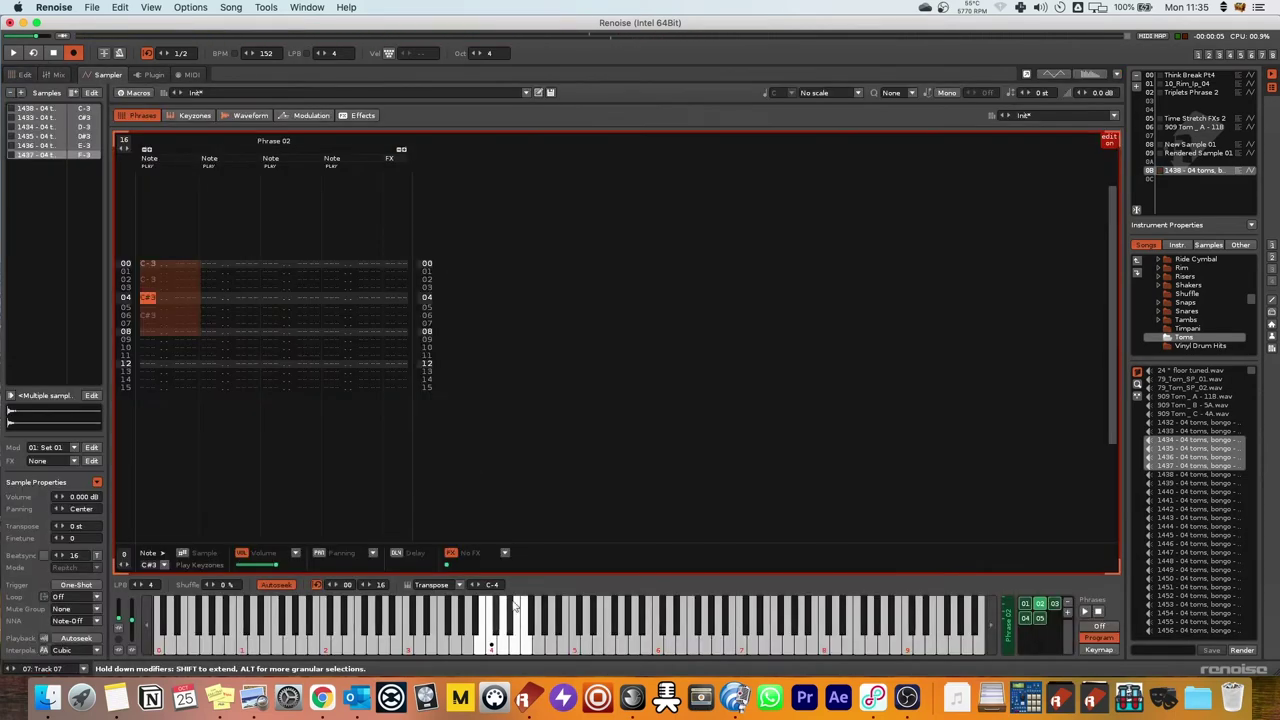
Audition phrases 02 and 03, then select phrases 04 and 05 in Program mode to compare them.
{"action": "left_click", "coordinate": [490, 648]}
{"action": "left_click", "coordinate": [1052, 605]}
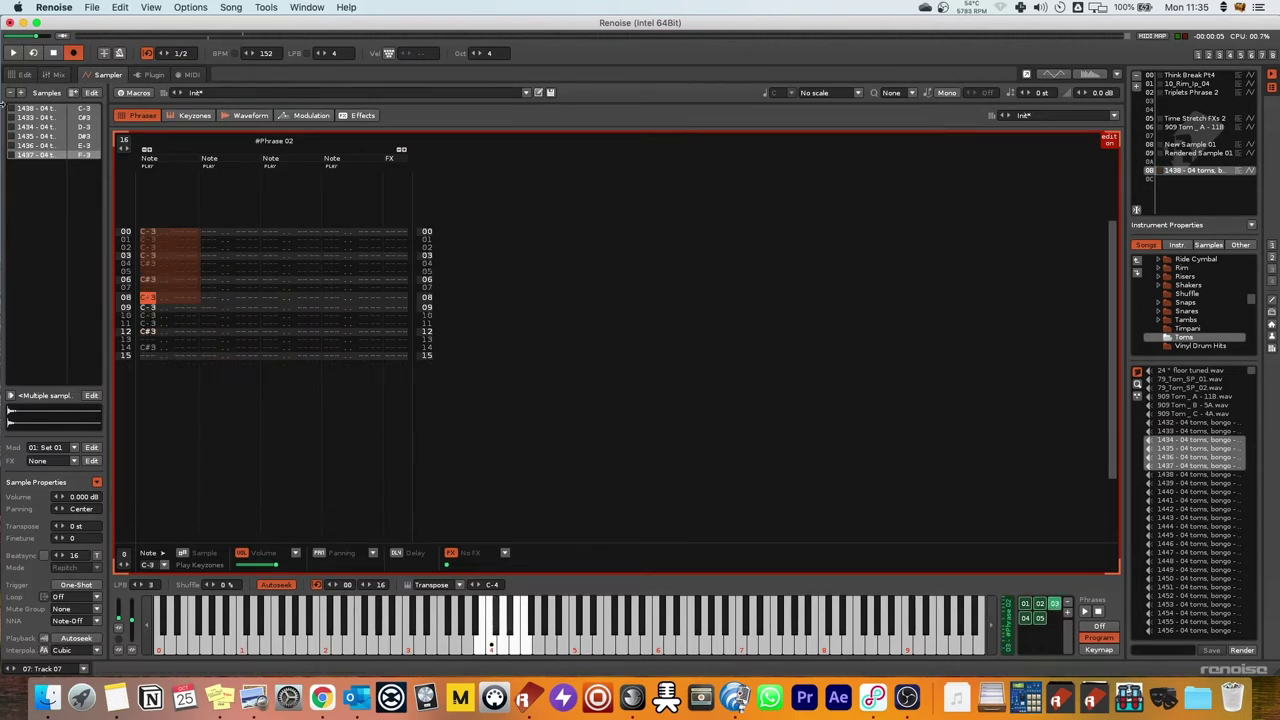
{"action": "key", "text": "space"}
{"action": "key", "text": "space"}
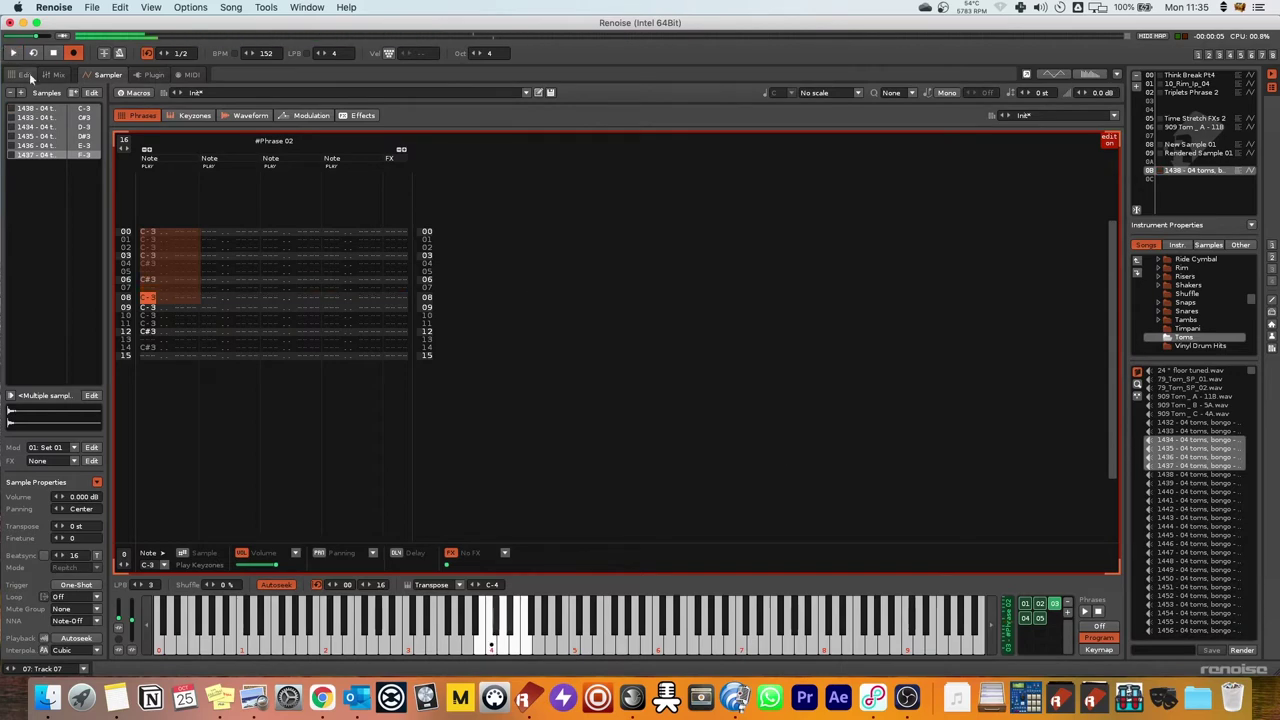
{"action": "left_click", "coordinate": [25, 76]}
{"action": "left_click", "coordinate": [90, 74]}
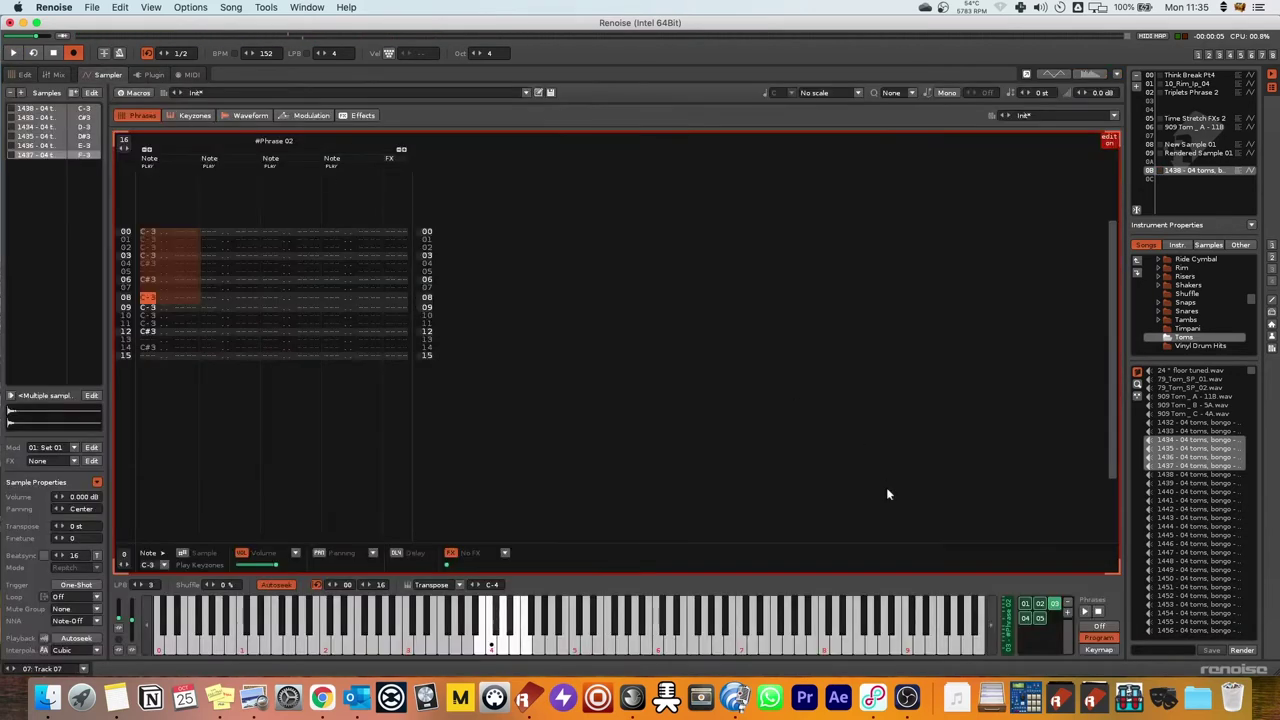
{"action": "key", "text": "space"}
{"action": "left_click", "coordinate": [1026, 619]}
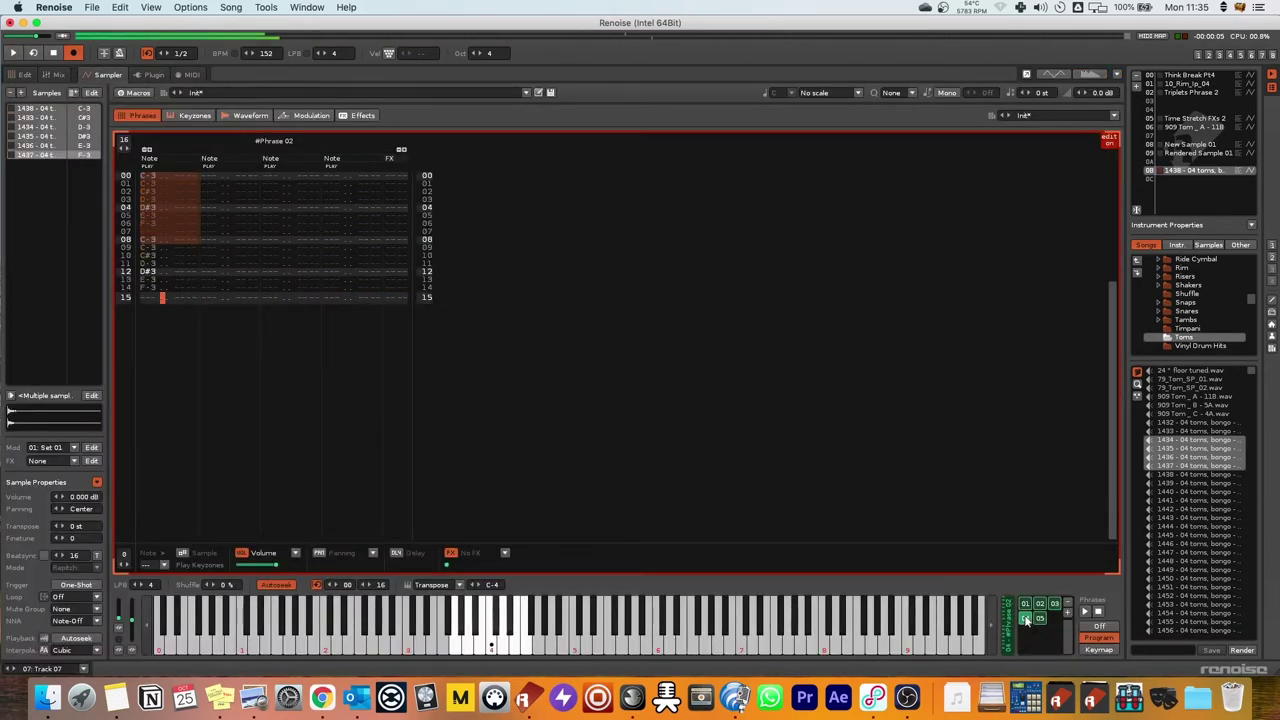
{"action": "left_click", "coordinate": [1039, 619]}
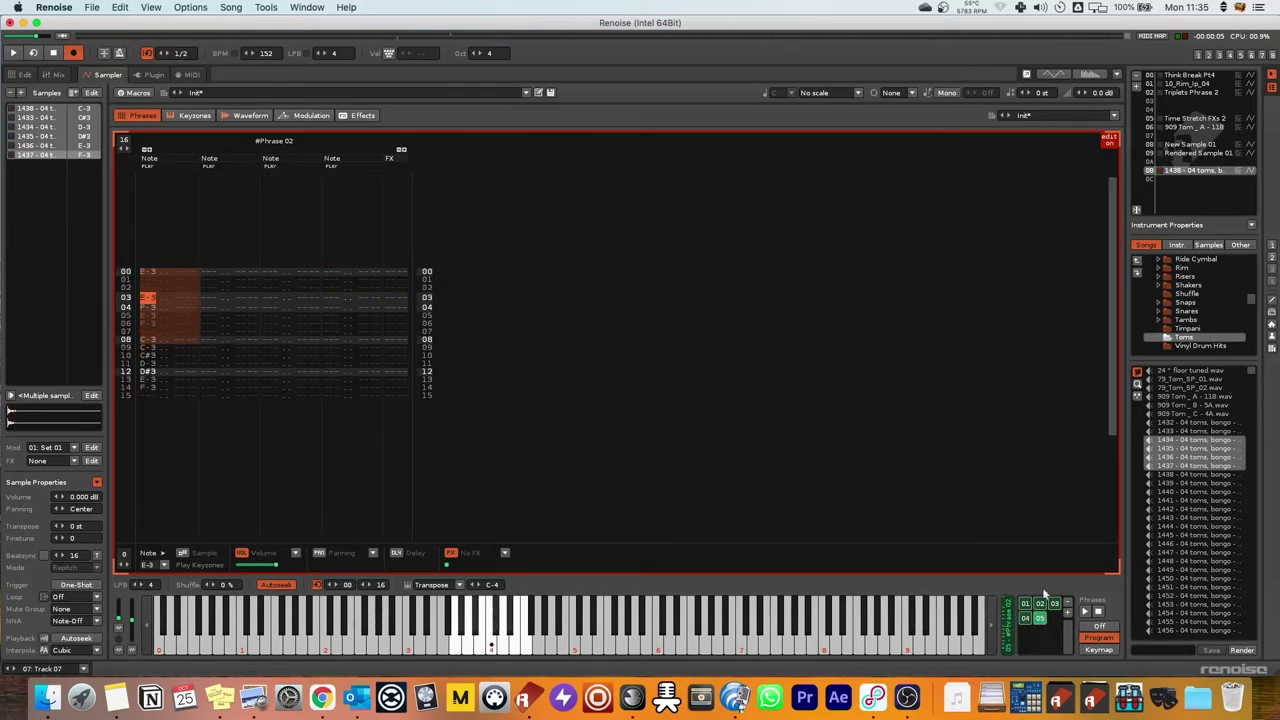
Enter the phrase trigger command Z02 beside the C-4 note on line 00 of Track 07.
{"action": "left_click", "coordinate": [22, 75]}
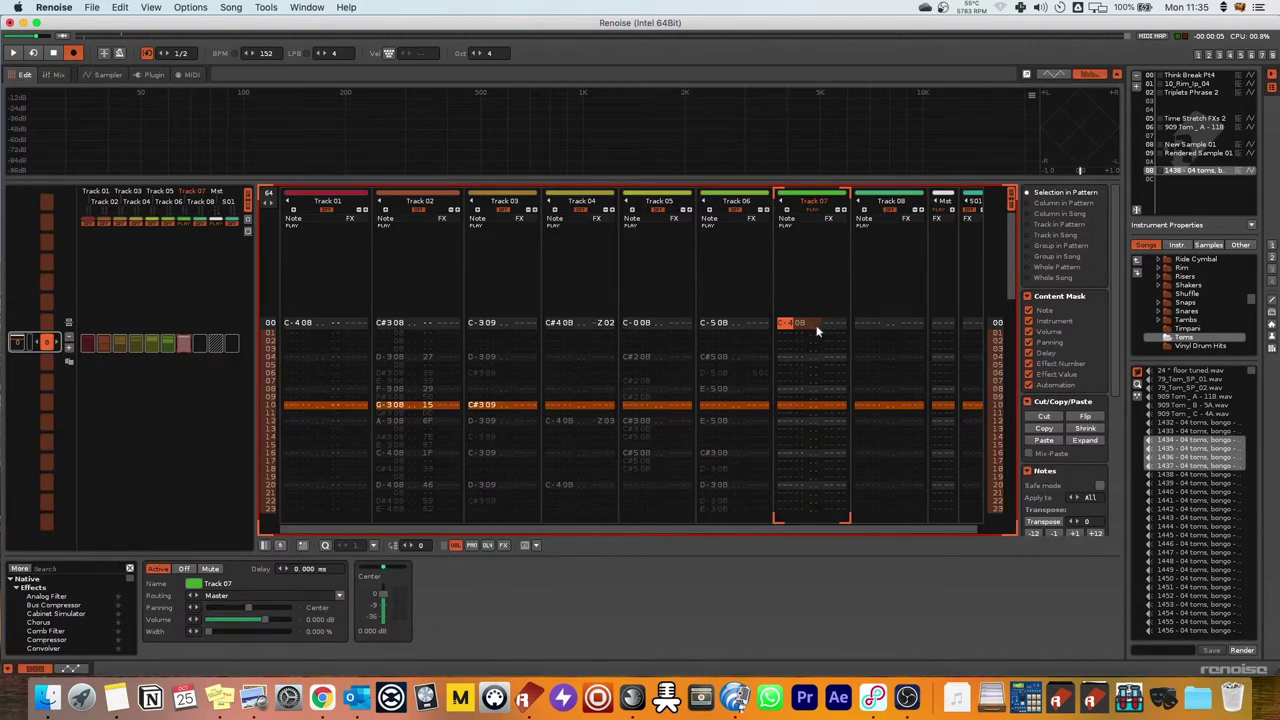
{"action": "left_click", "coordinate": [797, 323]}
{"action": "left_click", "coordinate": [836, 323]}
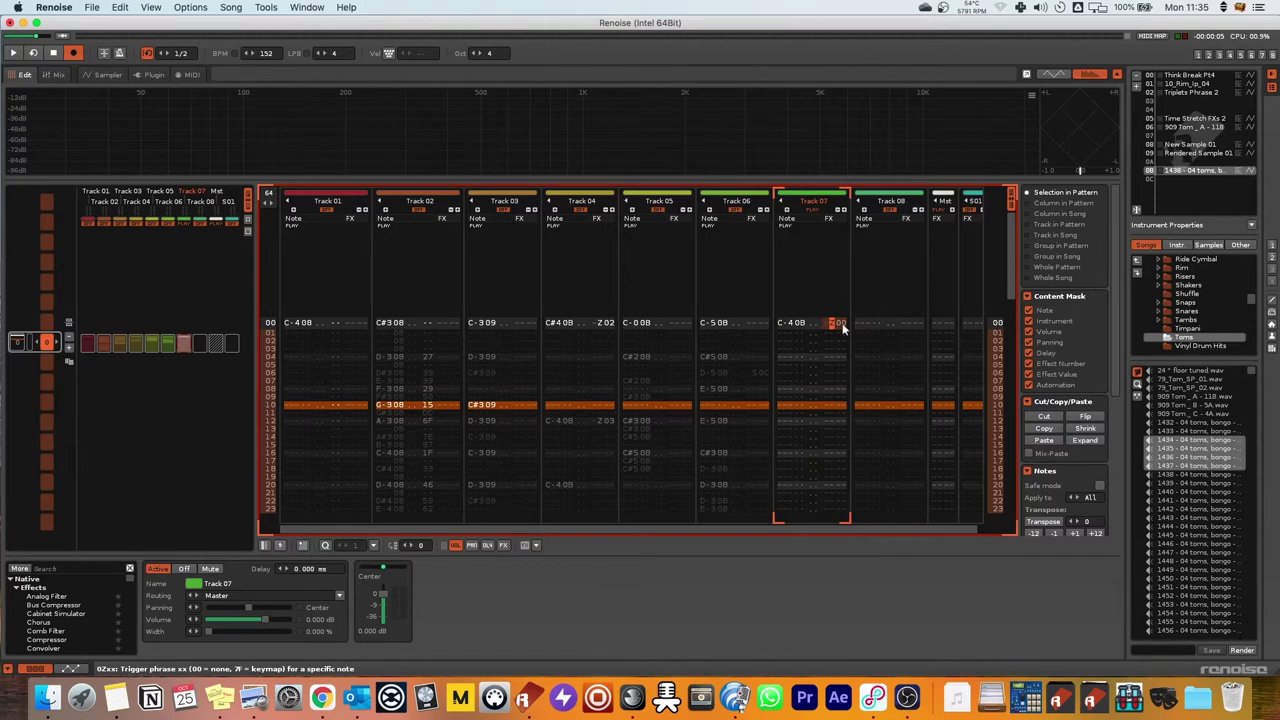
{"action": "type", "text": "z"}
Copy the C-4 note with its phrase command to line 08 of Track 07 and set that command to Z03.
{"action": "left_click", "coordinate": [796, 323]}
{"action": "key", "text": "super+c"}
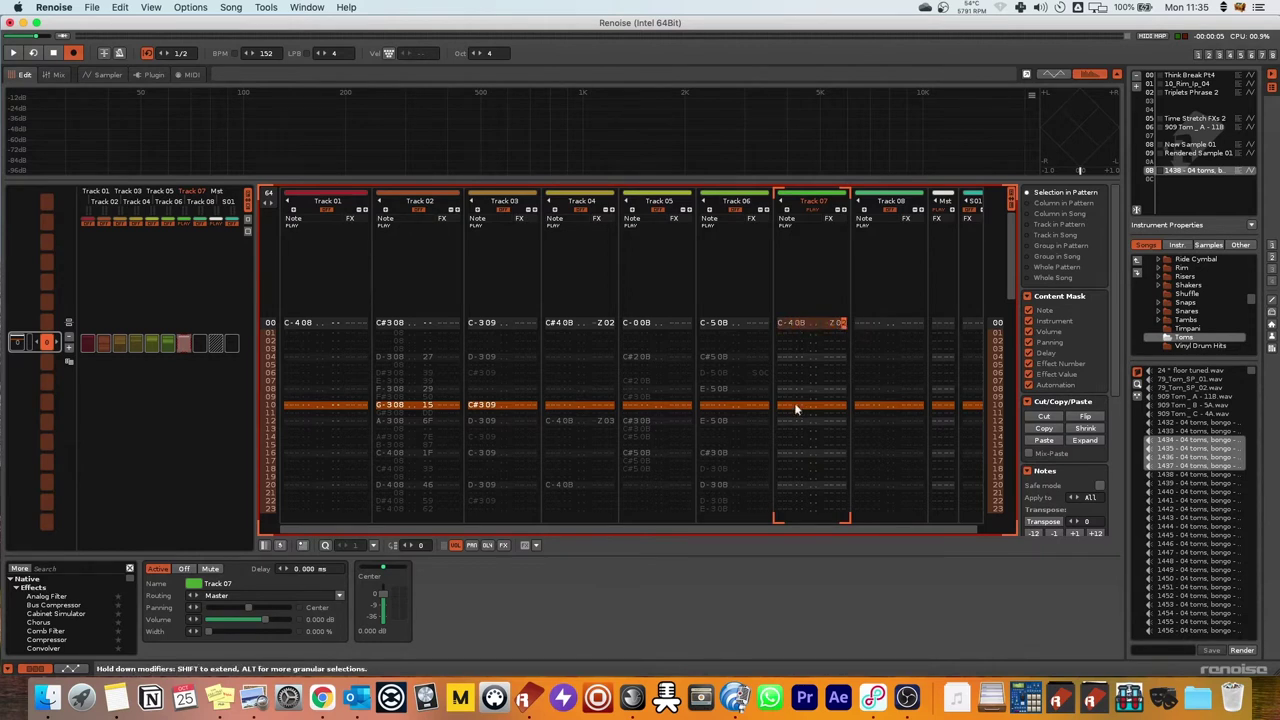
{"action": "left_click", "coordinate": [796, 389]}
{"action": "key", "text": "super+v"}
{"action": "left_click", "coordinate": [845, 323]}
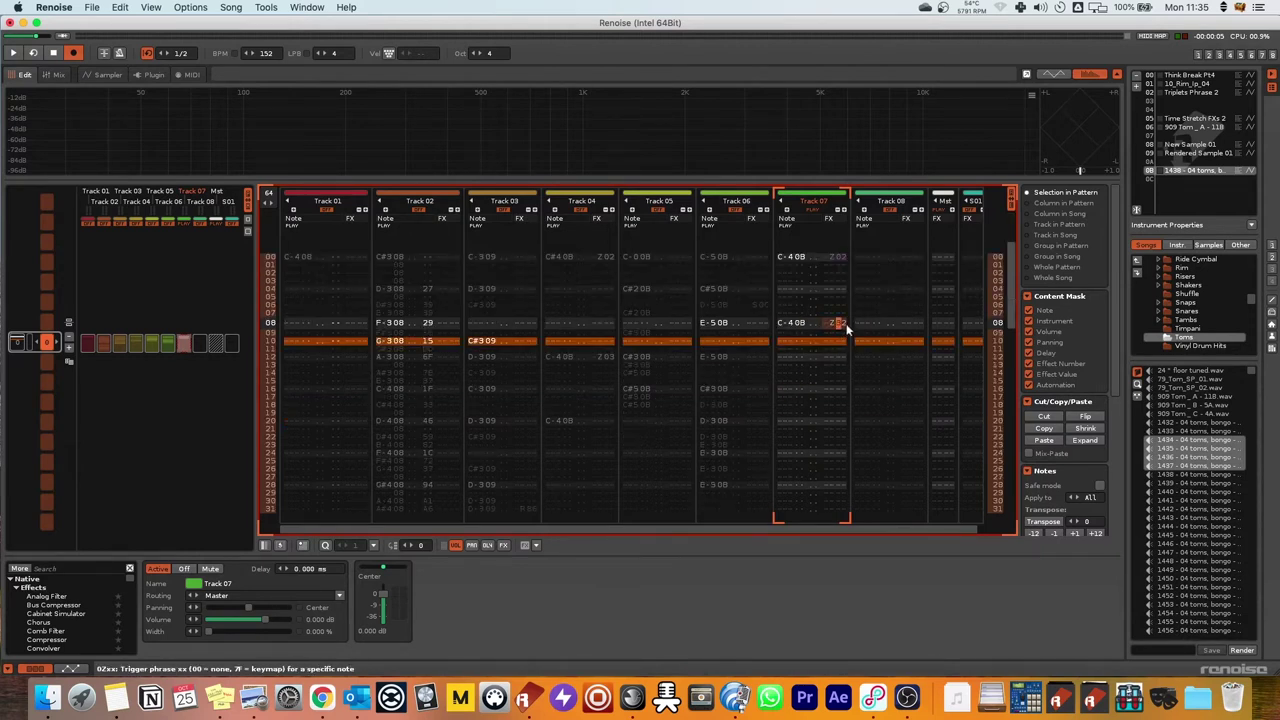
Play the pattern with phrase 02 open to check how Track 07 triggers the phrases.
{"action": "left_click", "coordinate": [105, 75]}
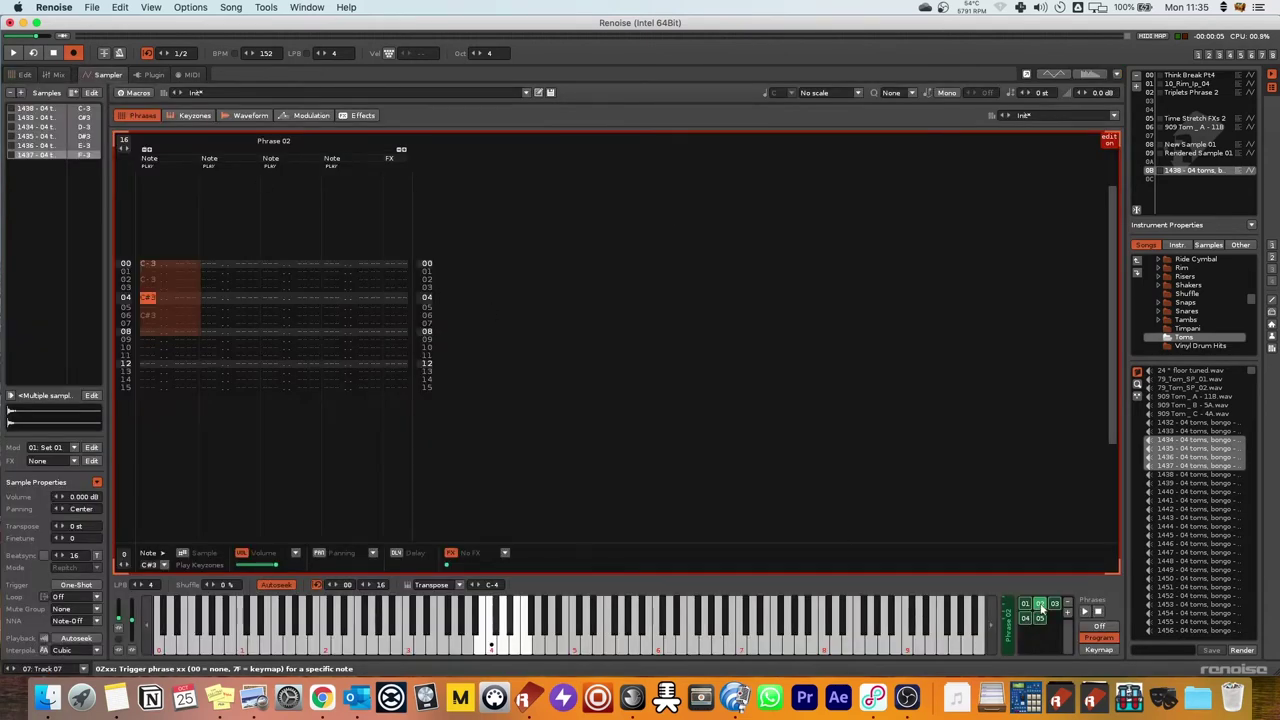
{"action": "key", "text": "space"}
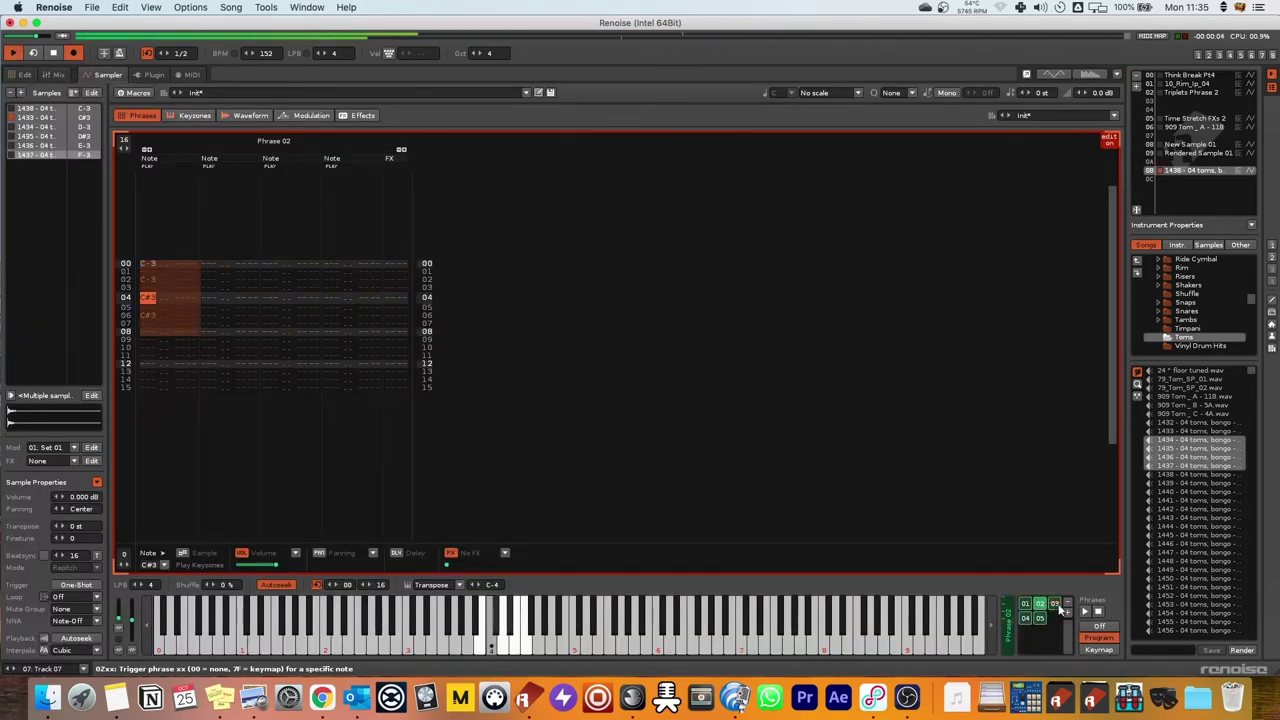
{"action": "key", "text": "space"}
Add a second effect column to Track 07 and enter an Sxx offset command beside Z02 on line 00.
{"action": "left_click", "coordinate": [24, 75]}
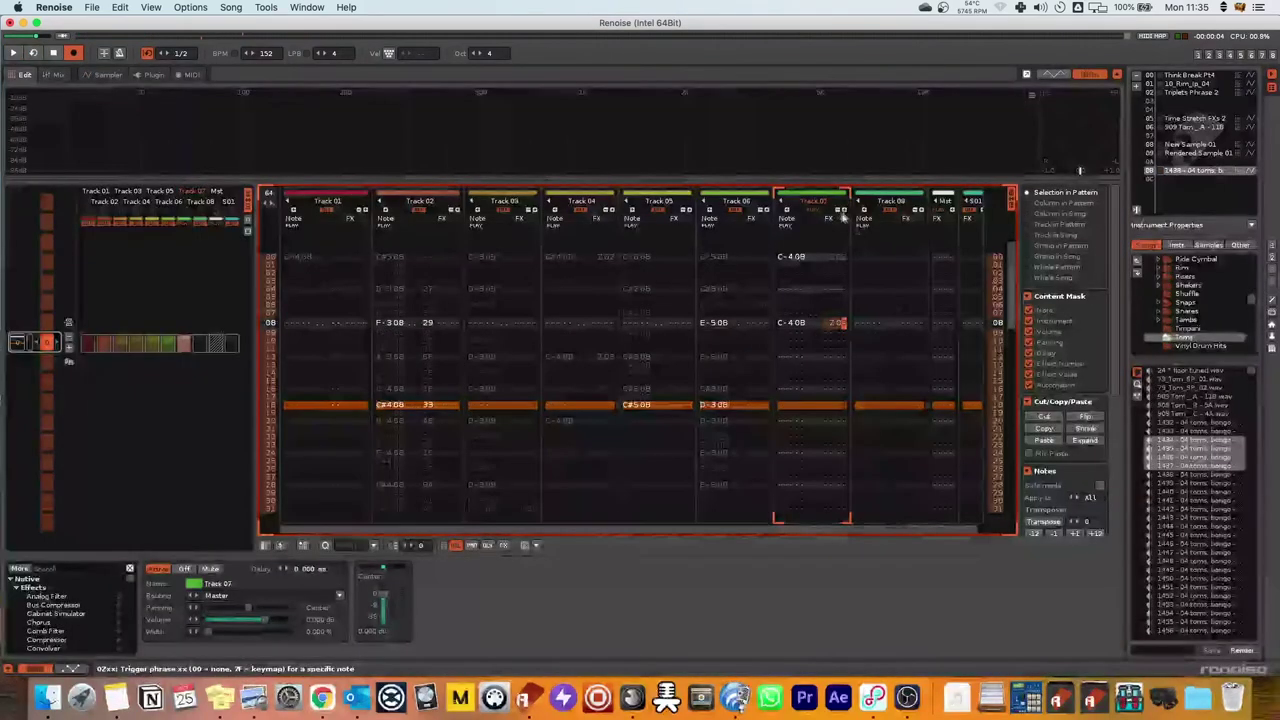
{"action": "type", "text": "s"}
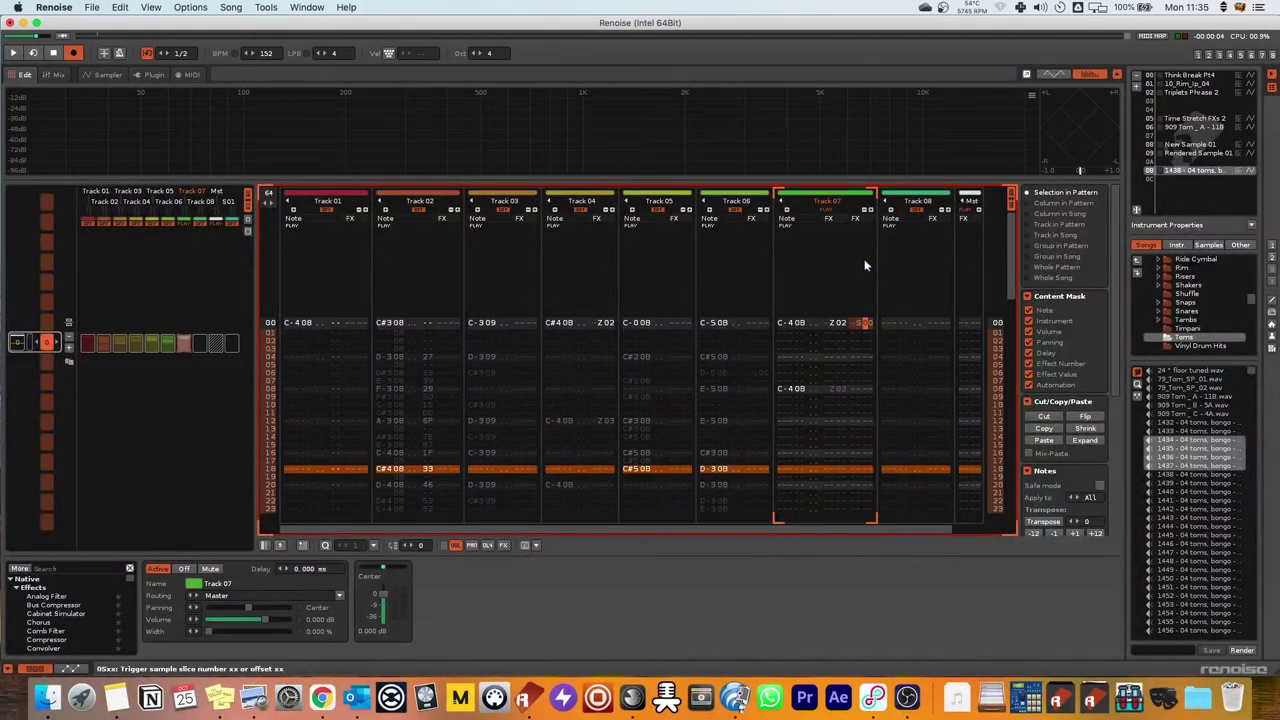
{"action": "key", "text": "Right"}
Play the pattern with phrase 02 open to check the offset, and compare the phrase with Track 07's commands.
{"action": "left_click", "coordinate": [107, 75]}
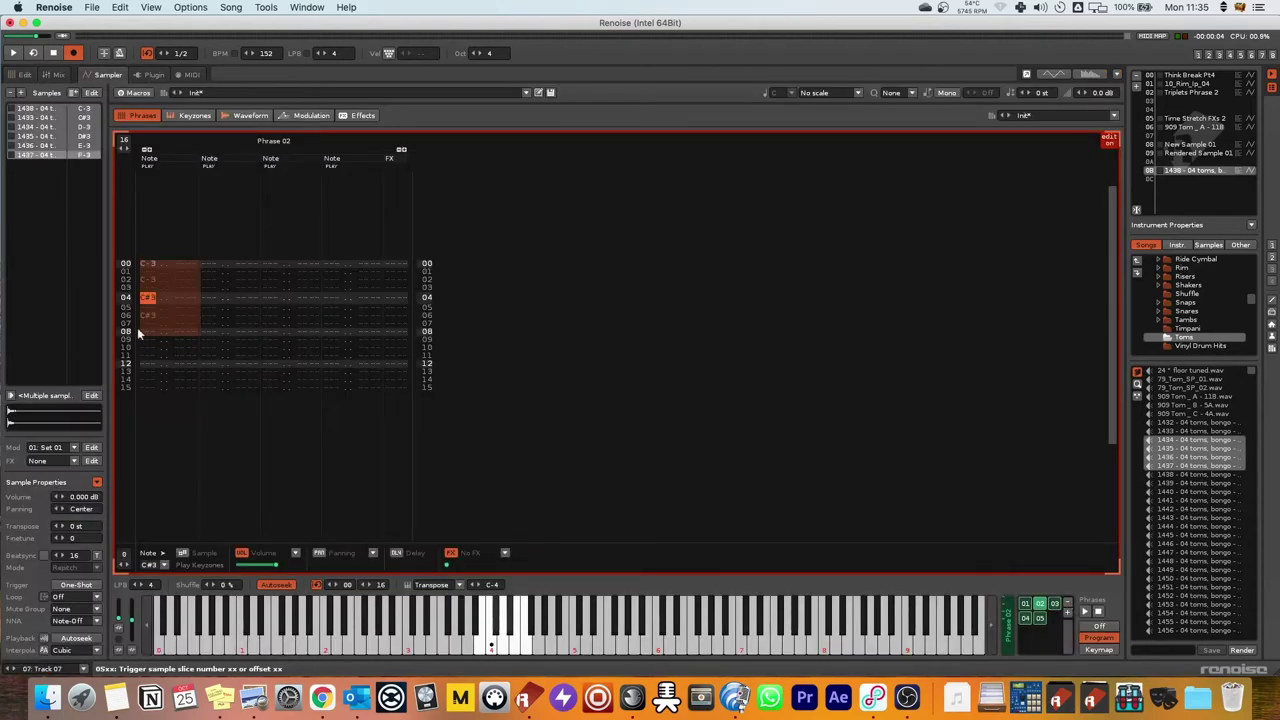
{"action": "key", "text": "space"}
{"action": "key", "text": "space"}
{"action": "key", "text": "F2"}
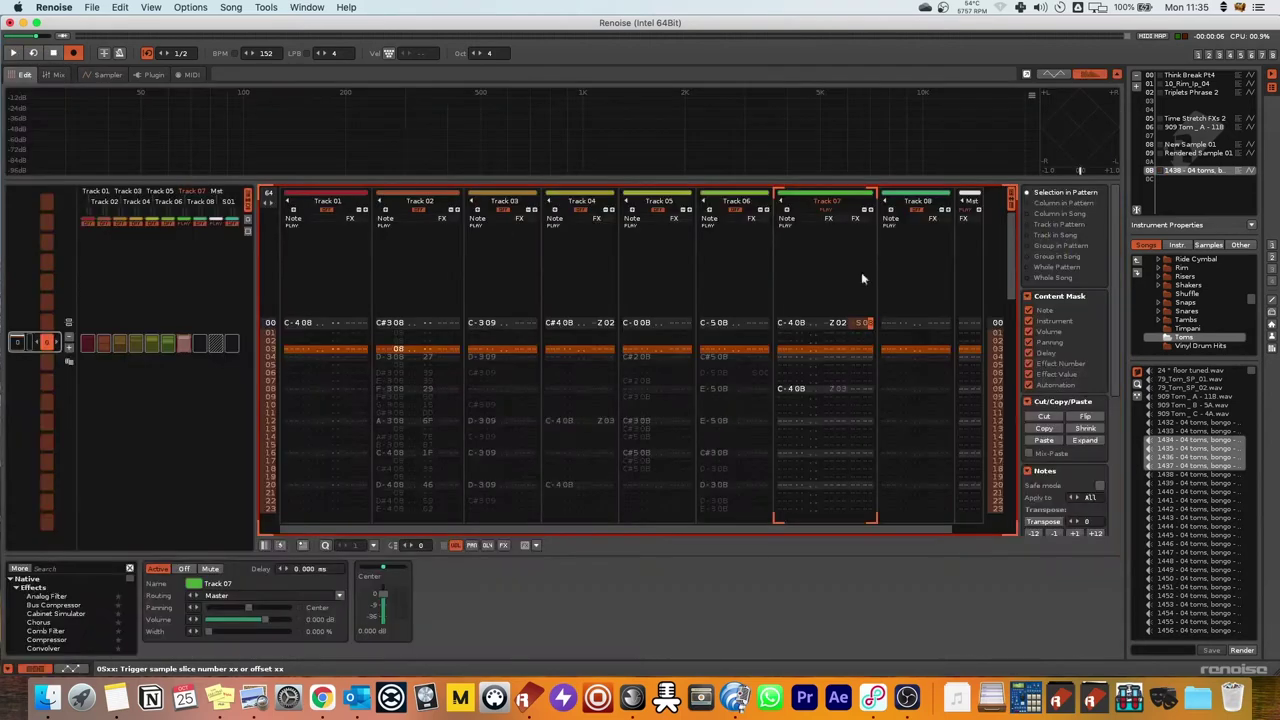
{"action": "left_click", "coordinate": [107, 75]}
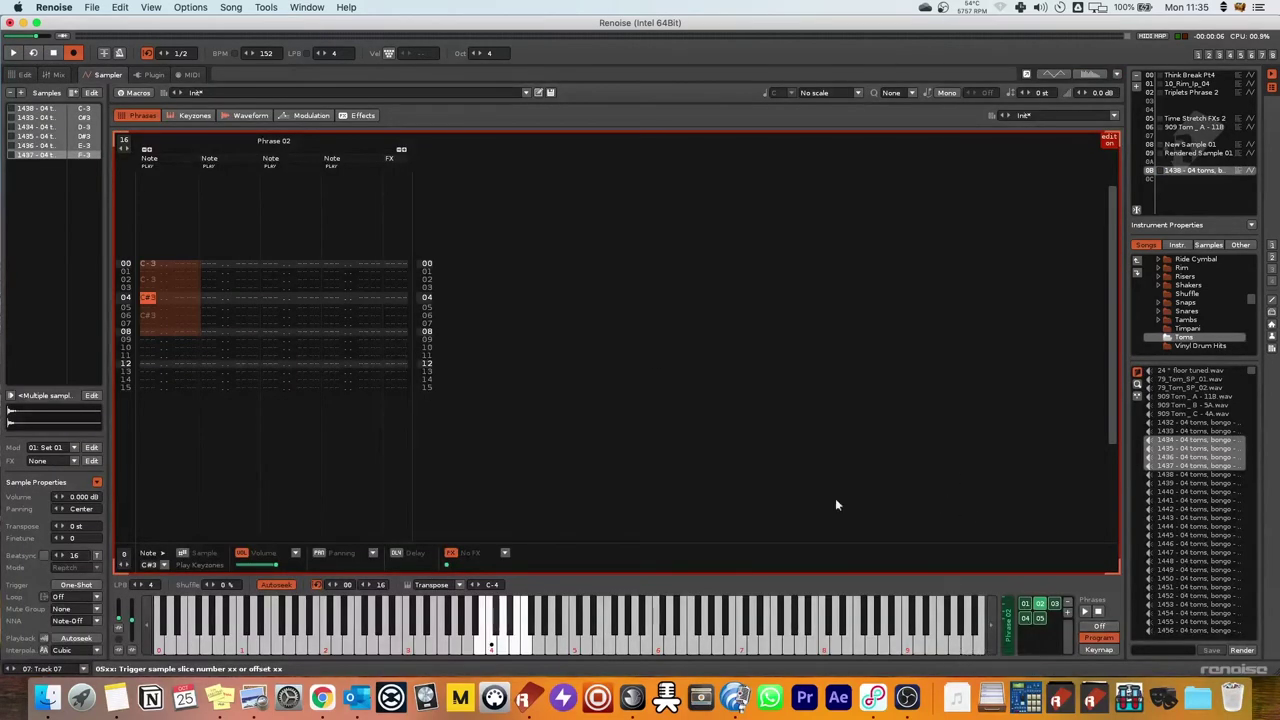
{"action": "key", "text": "F3"}
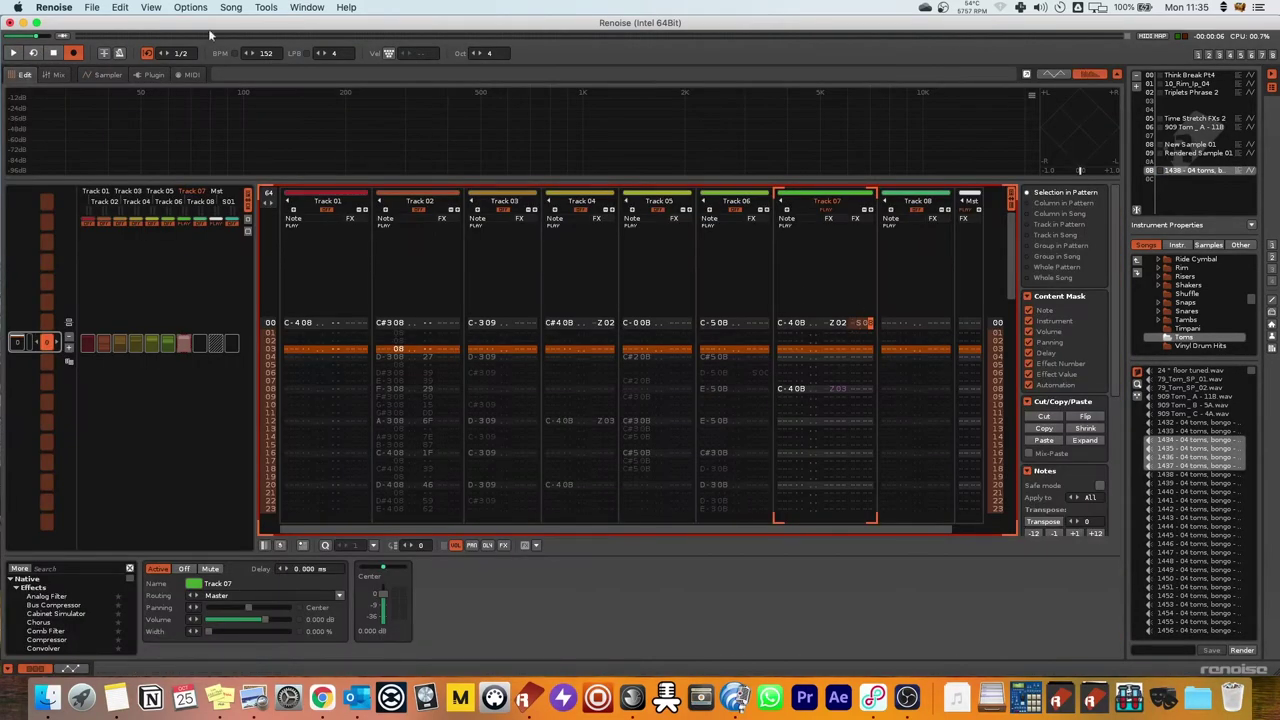
Open Phrase 02 for editing, choose Transpose as its key tracking, and set the phrase playback mode to Keymap.
{"action": "key", "text": "F4"}
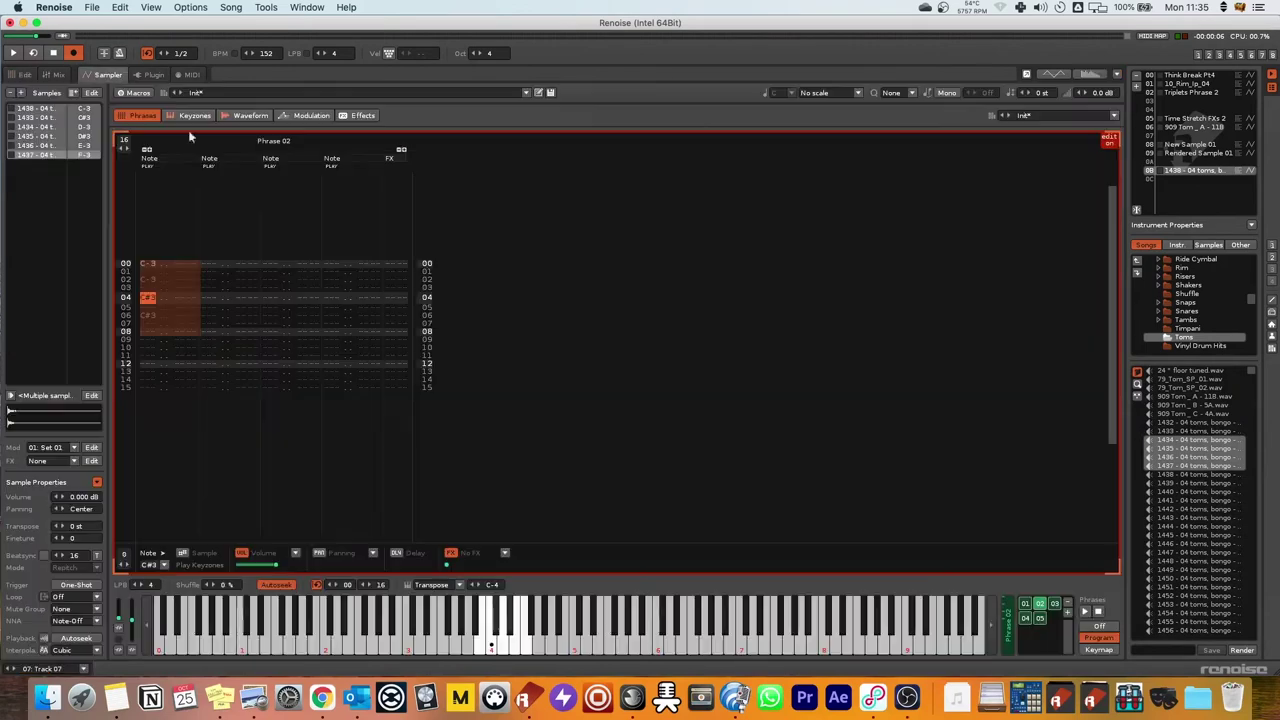
{"action": "left_click", "coordinate": [457, 587]}
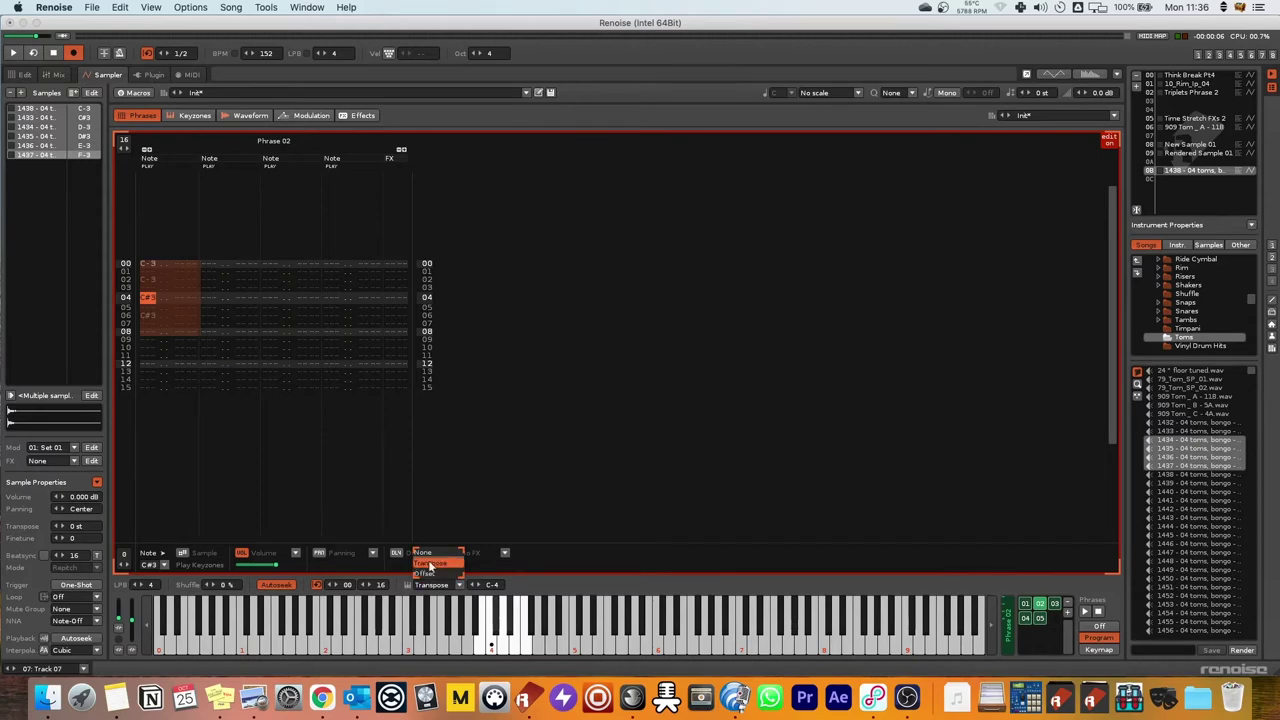
{"action": "left_click", "coordinate": [431, 565]}
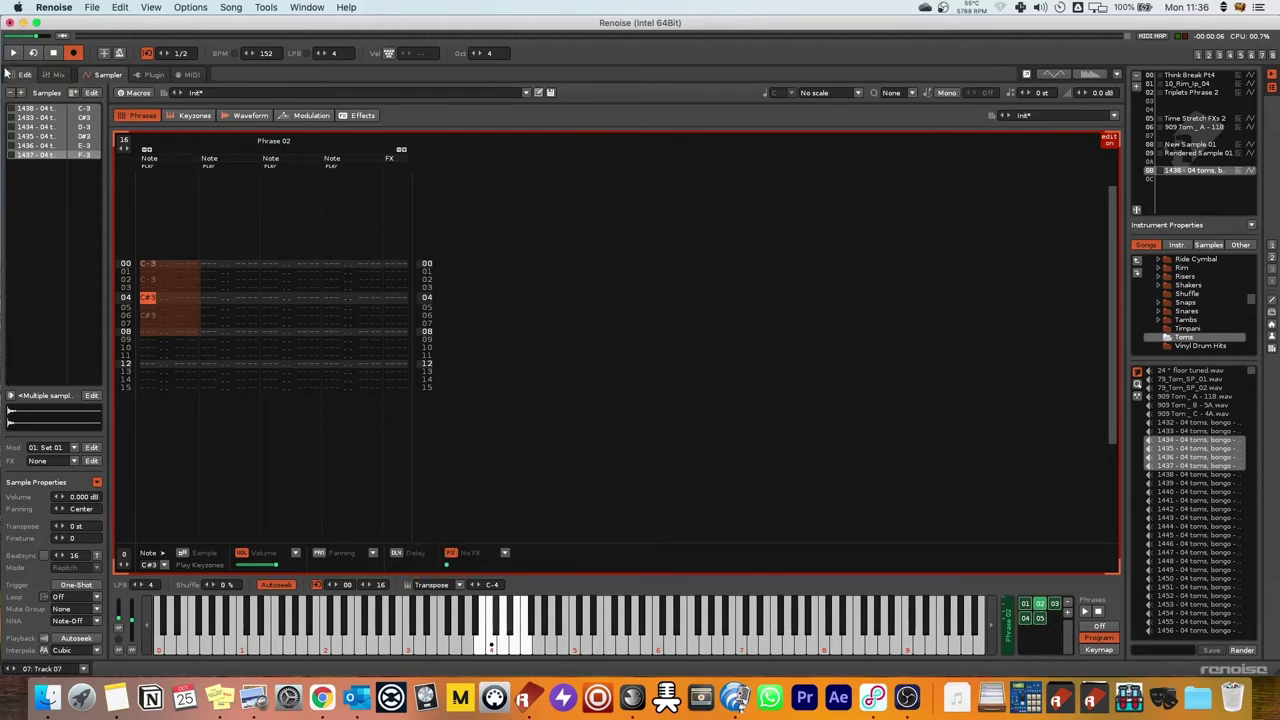
{"action": "left_click", "coordinate": [22, 74]}
{"action": "left_click", "coordinate": [99, 74]}
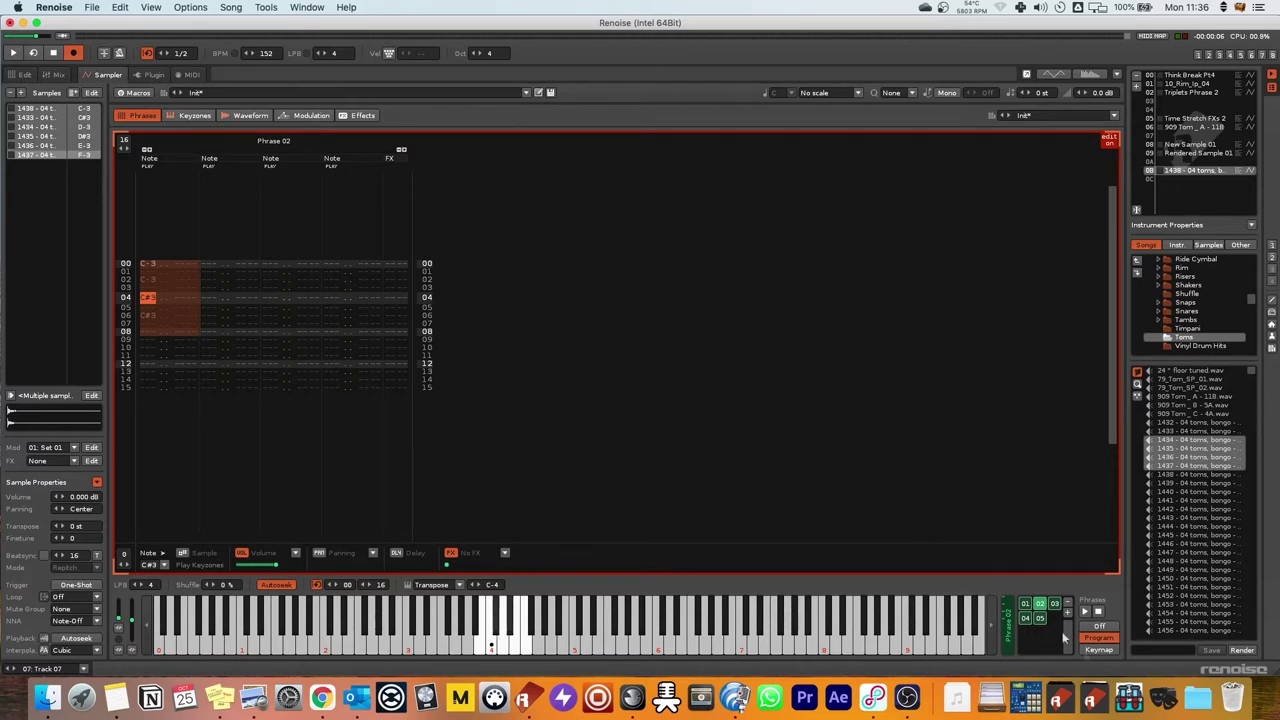
{"action": "left_click", "coordinate": [1099, 649]}
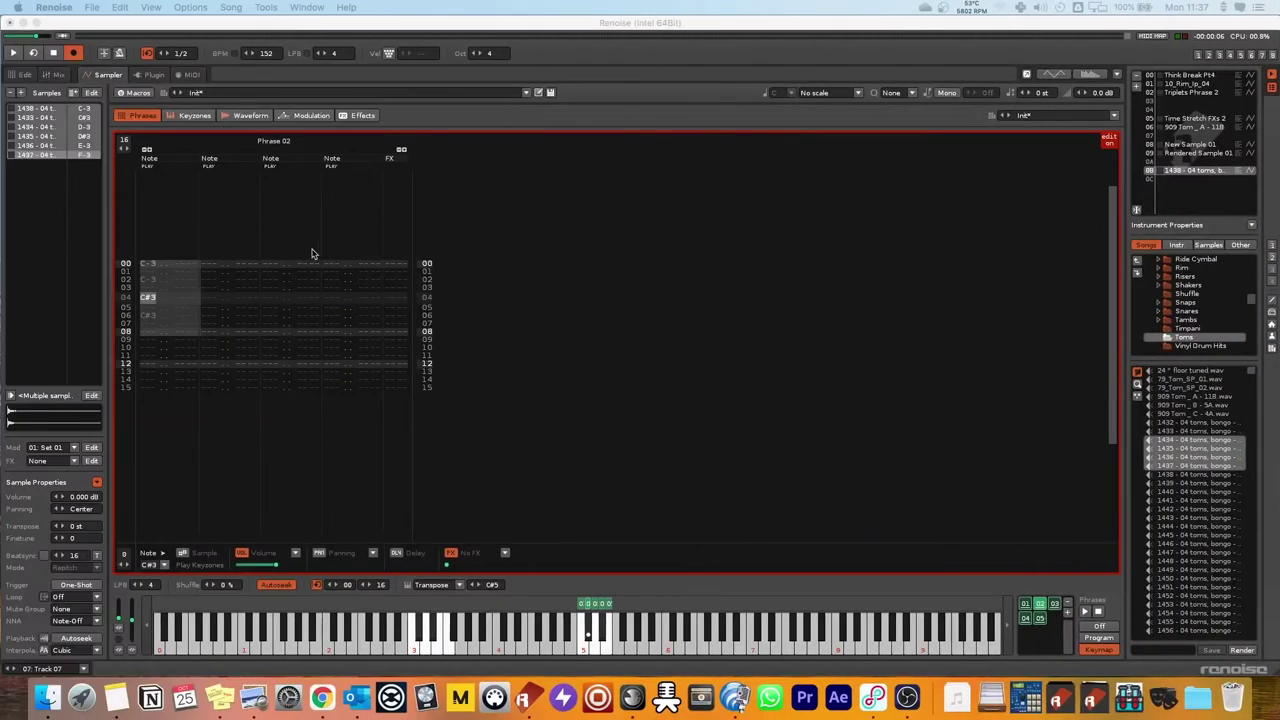
{"action": "left_click", "coordinate": [197, 289]}
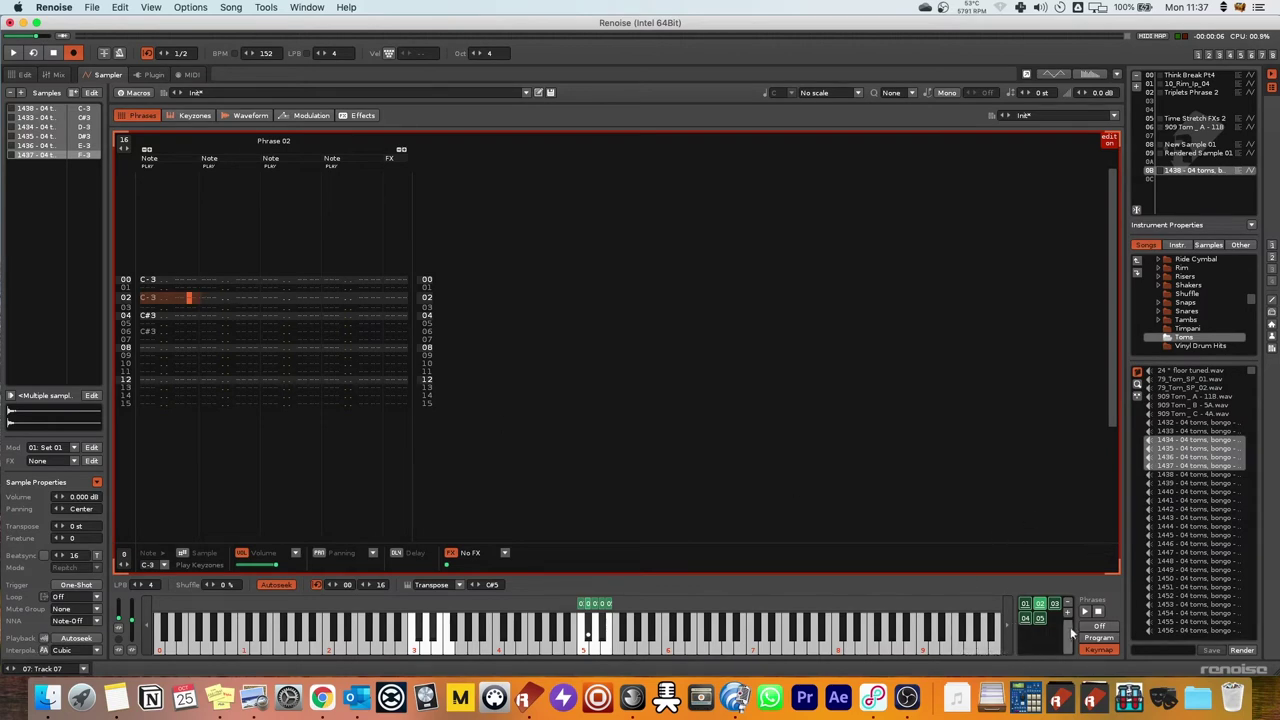
Select lines 00 to 06 in Phrase 02's first note column and examine the selection editing commands.
{"action": "left_click", "coordinate": [22, 74]}
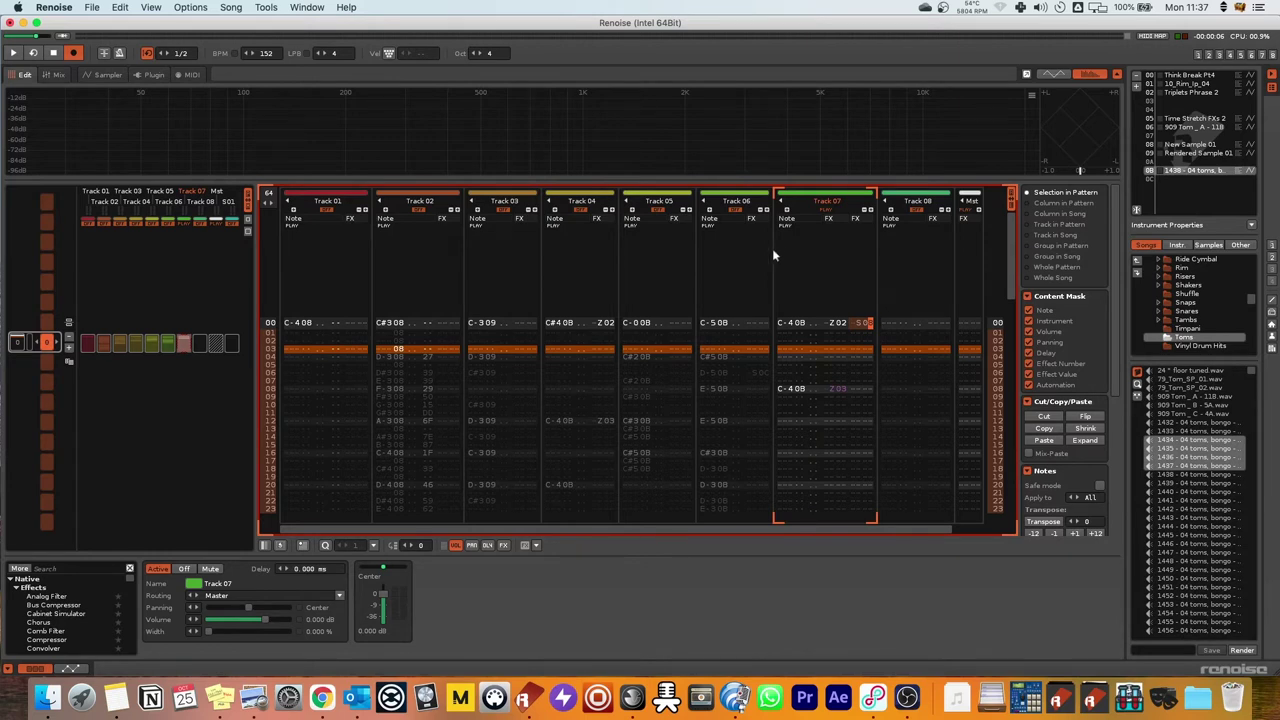
{"action": "scroll", "coordinate": [788, 323], "scroll_direction": "right", "scroll_amount": 1}
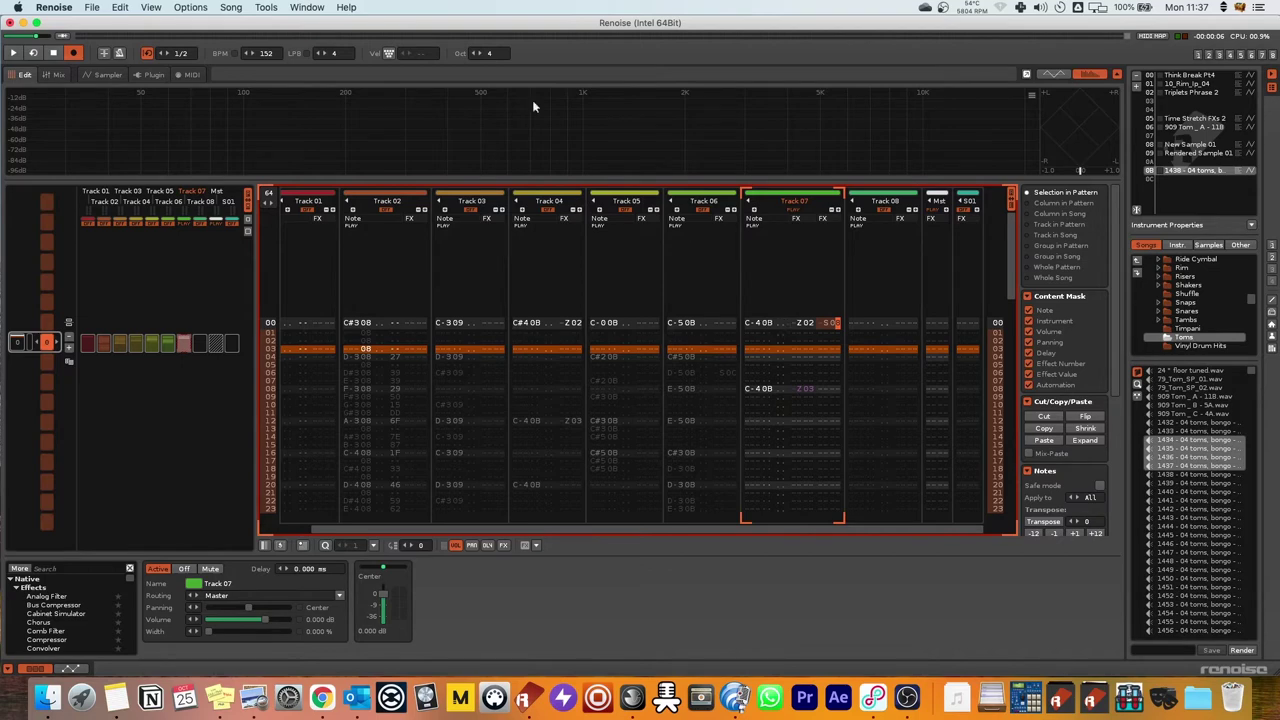
{"action": "left_click", "coordinate": [107, 73]}
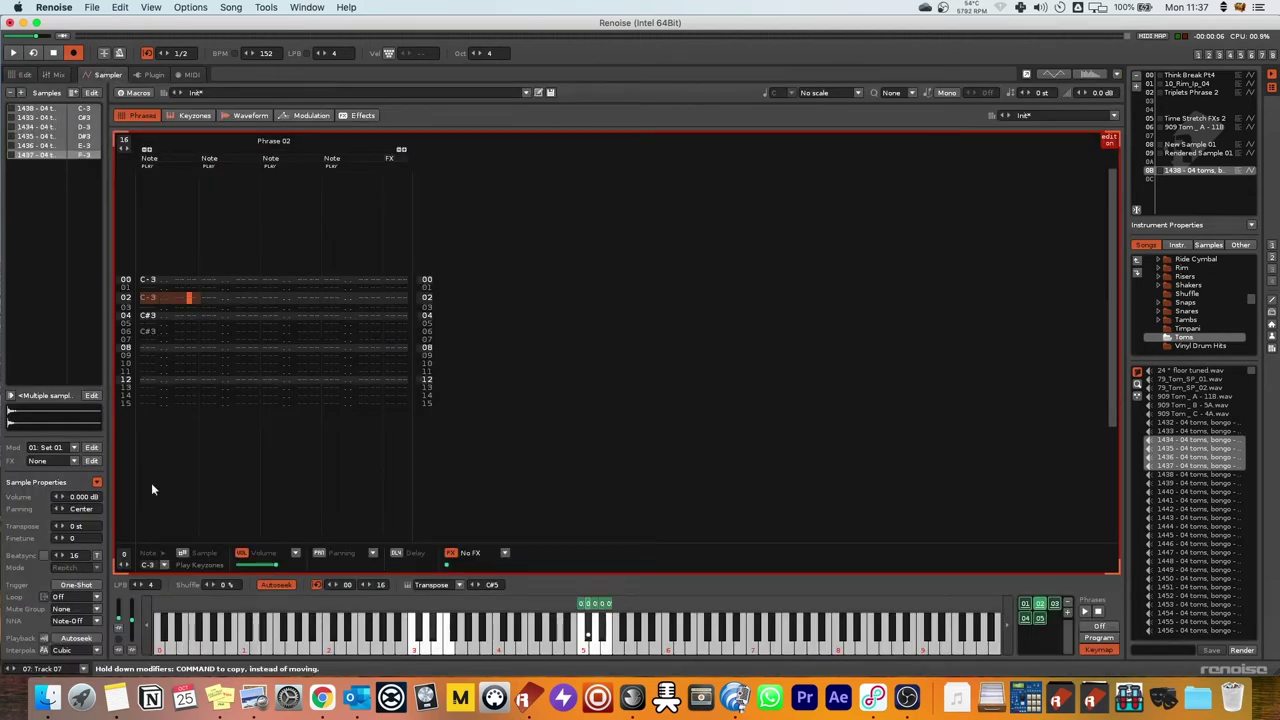
{"action": "left_click", "coordinate": [154, 331]}
{"action": "left_click_drag", "start_coordinate": [155, 249], "coordinate": [166, 294]}
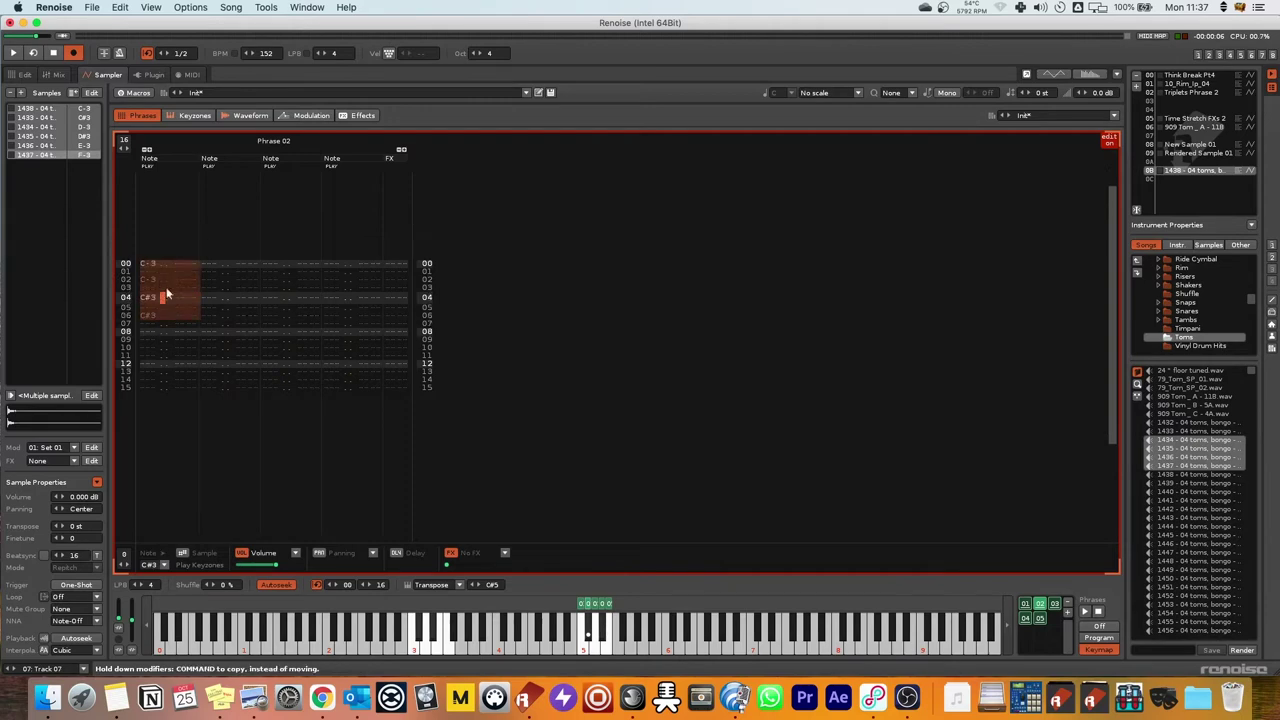
{"action": "right_click", "coordinate": [173, 285]}
{"action": "mouse_move", "coordinate": [240, 346]}
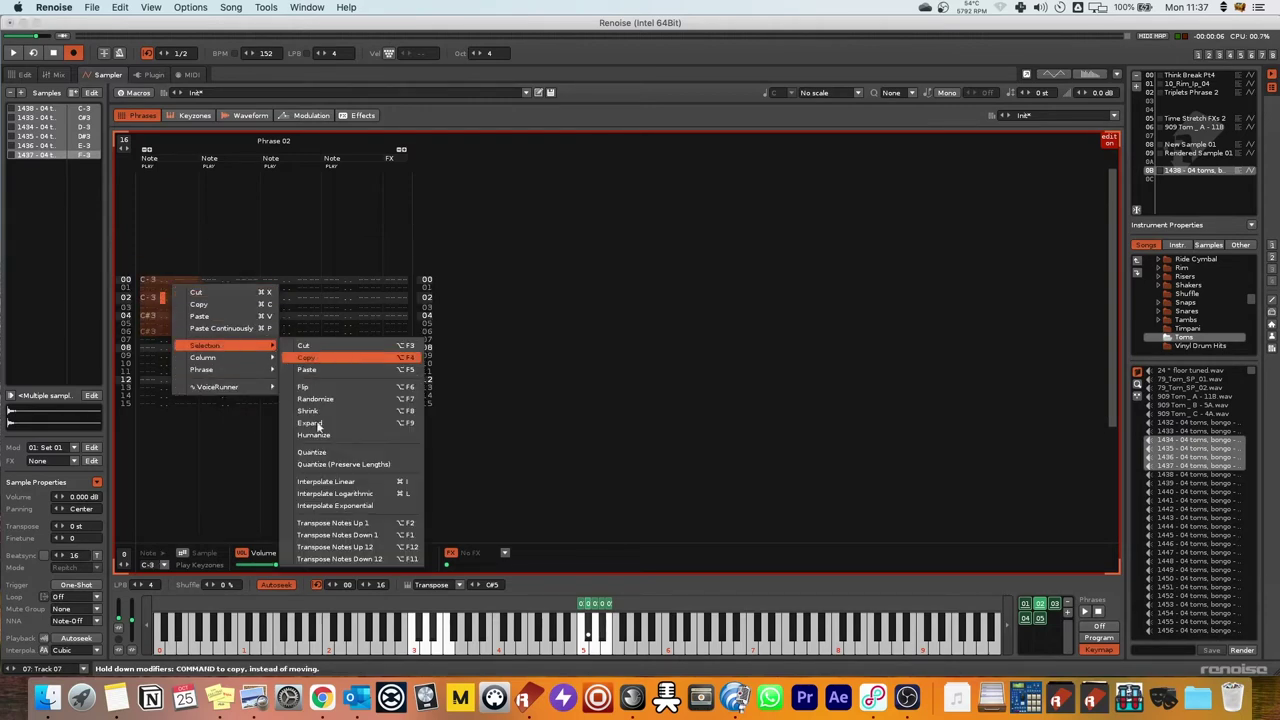
{"action": "left_click", "coordinate": [481, 394]}
Select lines 00 to 08 of Track 07 in the pattern and examine the selection commands offered there.
{"action": "left_click", "coordinate": [25, 75]}
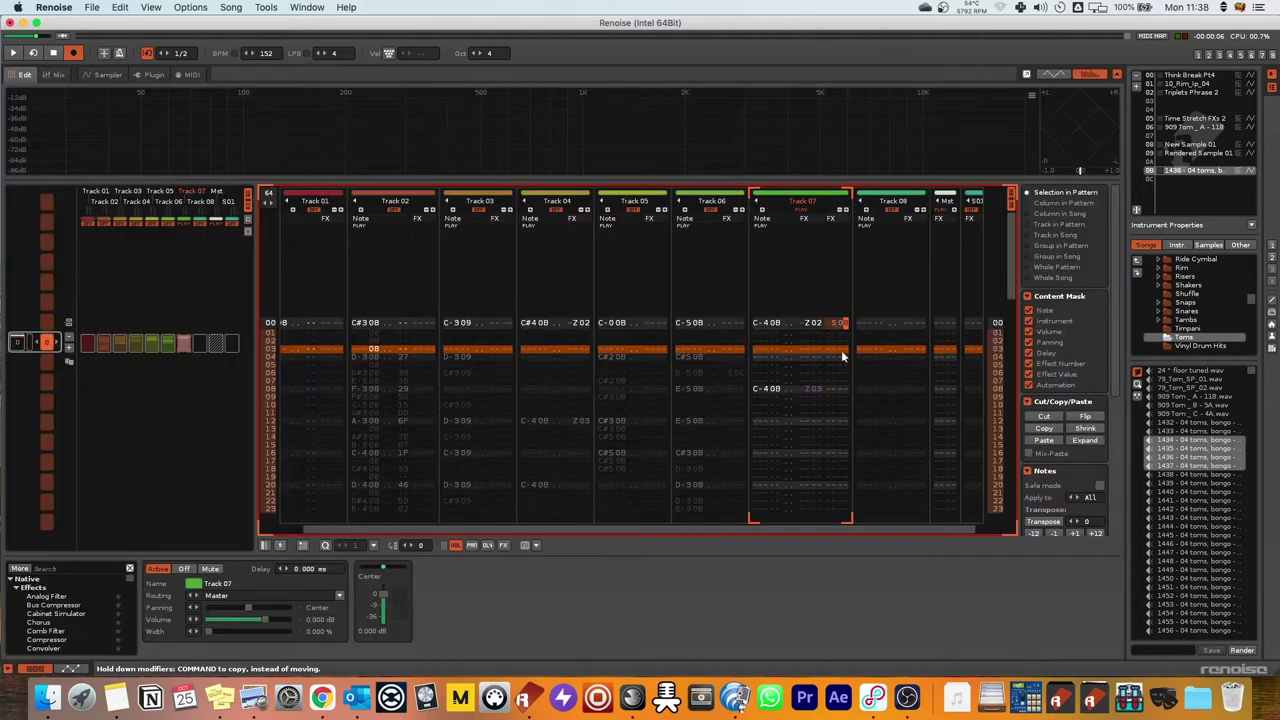
{"action": "left_click_drag", "start_coordinate": [797, 393], "coordinate": [804, 336]}
{"action": "right_click", "coordinate": [804, 336]}
{"action": "mouse_move", "coordinate": [856, 484]}
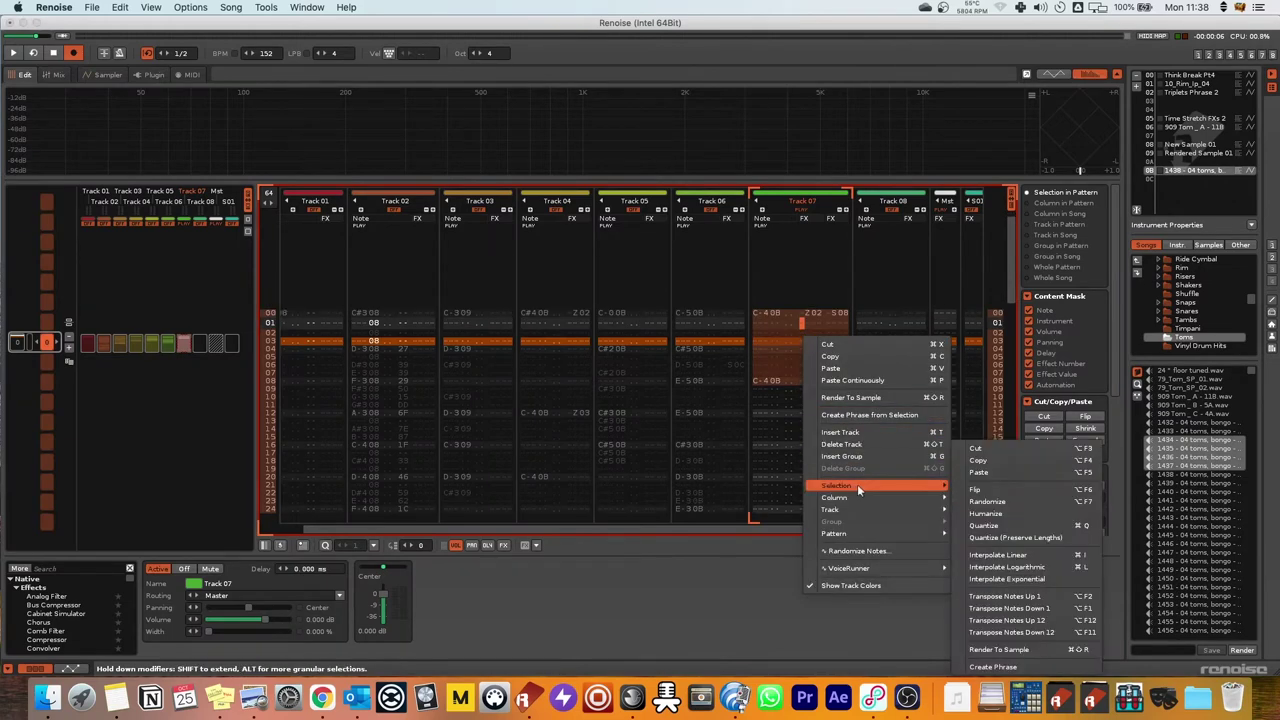
{"action": "left_click", "coordinate": [1044, 528]}
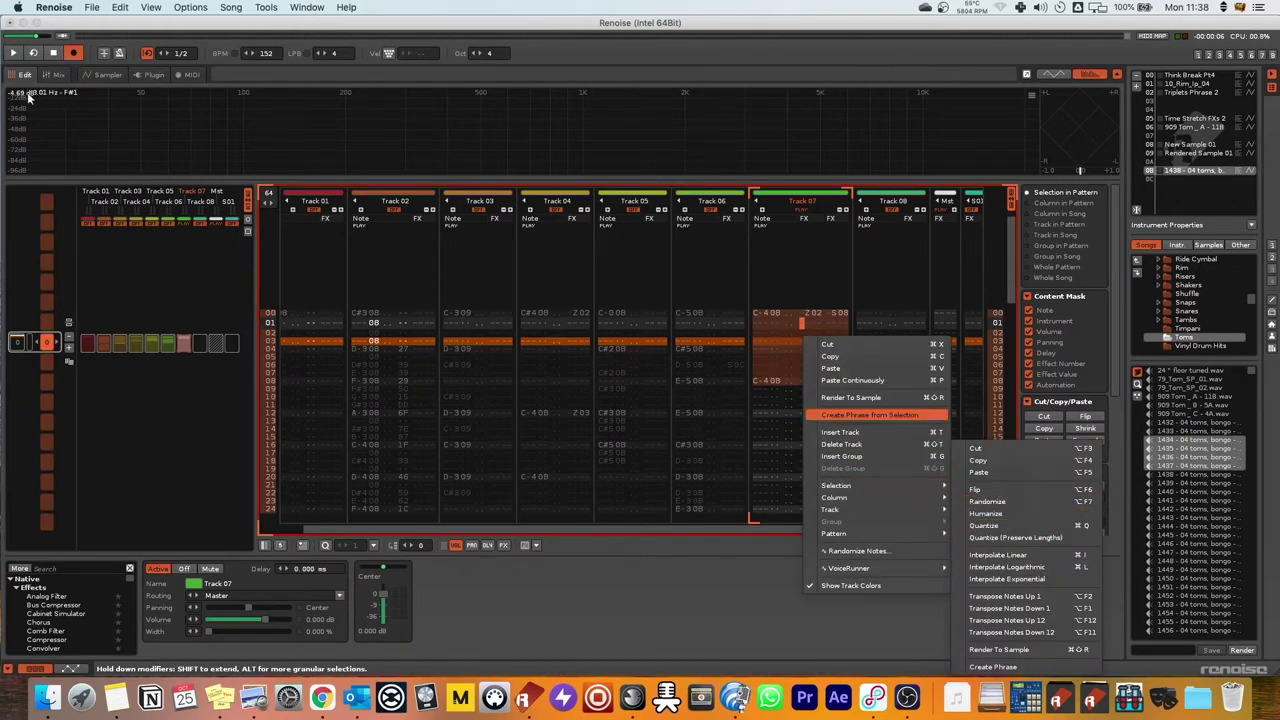
Return to Phrase 02 and compare the selection commands for its highlighted notes with those of the pattern.
{"action": "left_click", "coordinate": [108, 74]}
{"action": "right_click", "coordinate": [184, 301]}
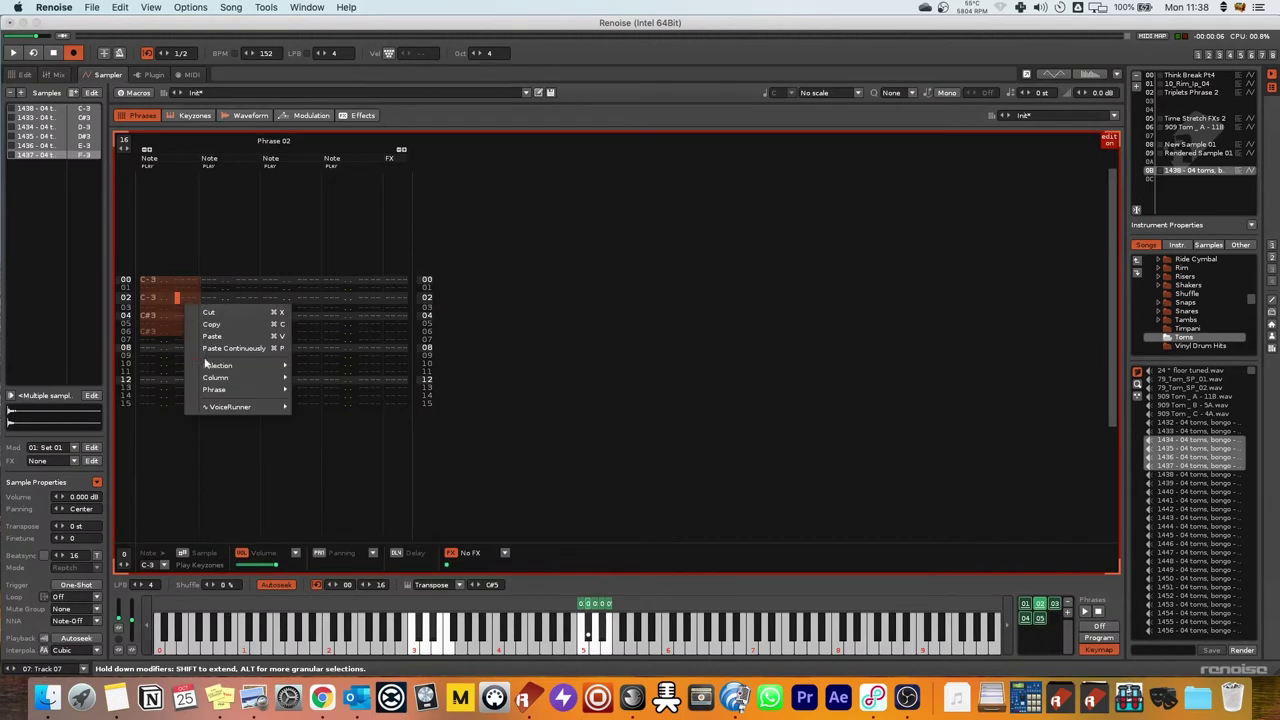
{"action": "mouse_move", "coordinate": [228, 366]}
{"action": "left_click", "coordinate": [276, 272]}
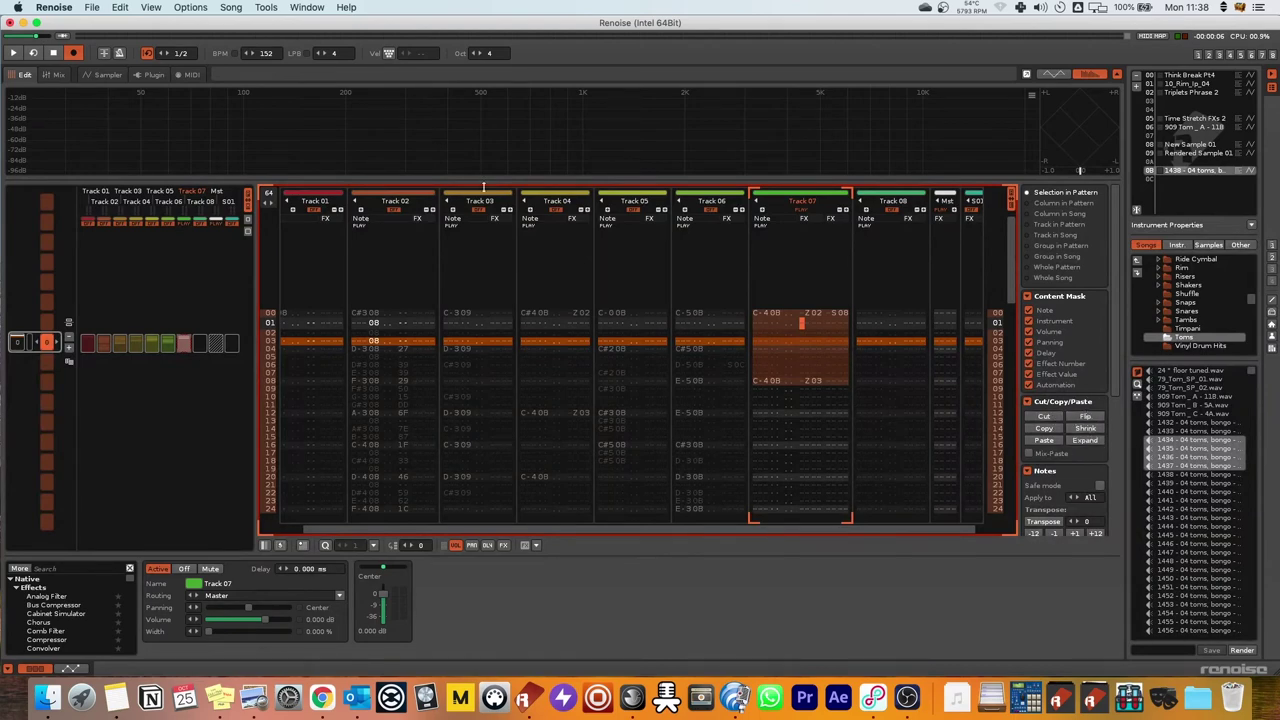
{"action": "left_click", "coordinate": [108, 74]}
{"action": "right_click", "coordinate": [168, 305]}
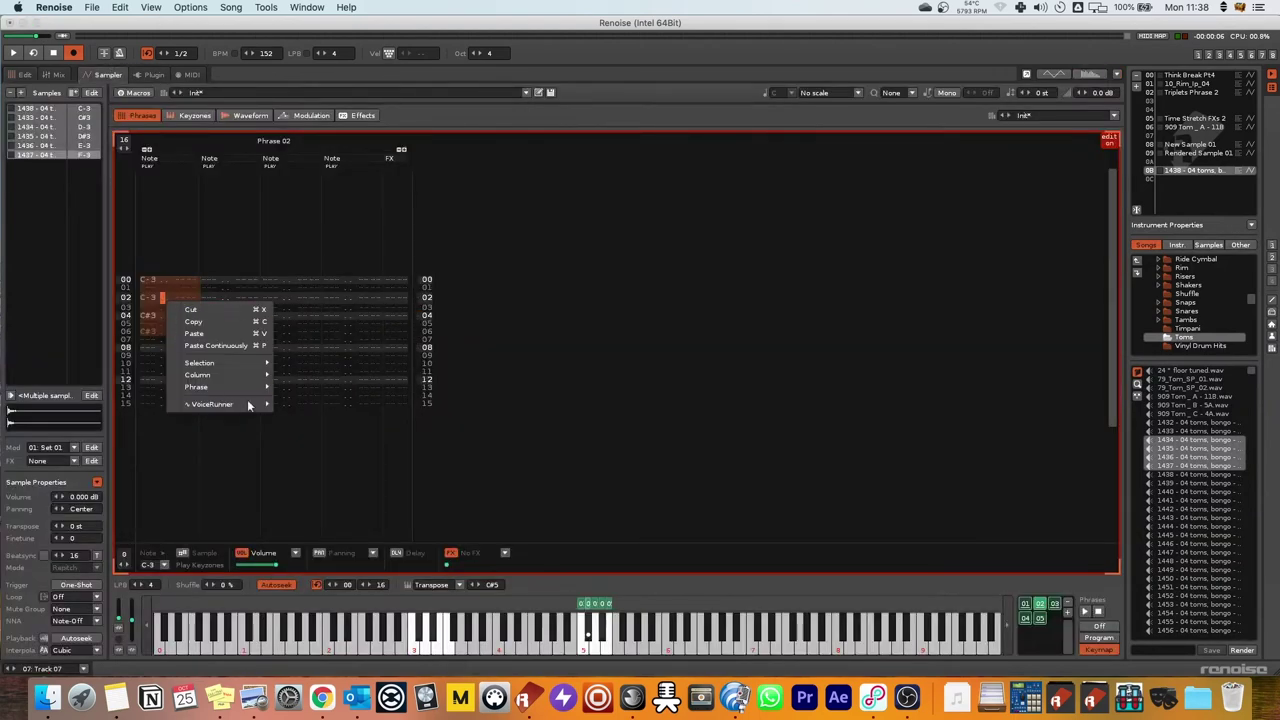
{"action": "mouse_move", "coordinate": [231, 362]}
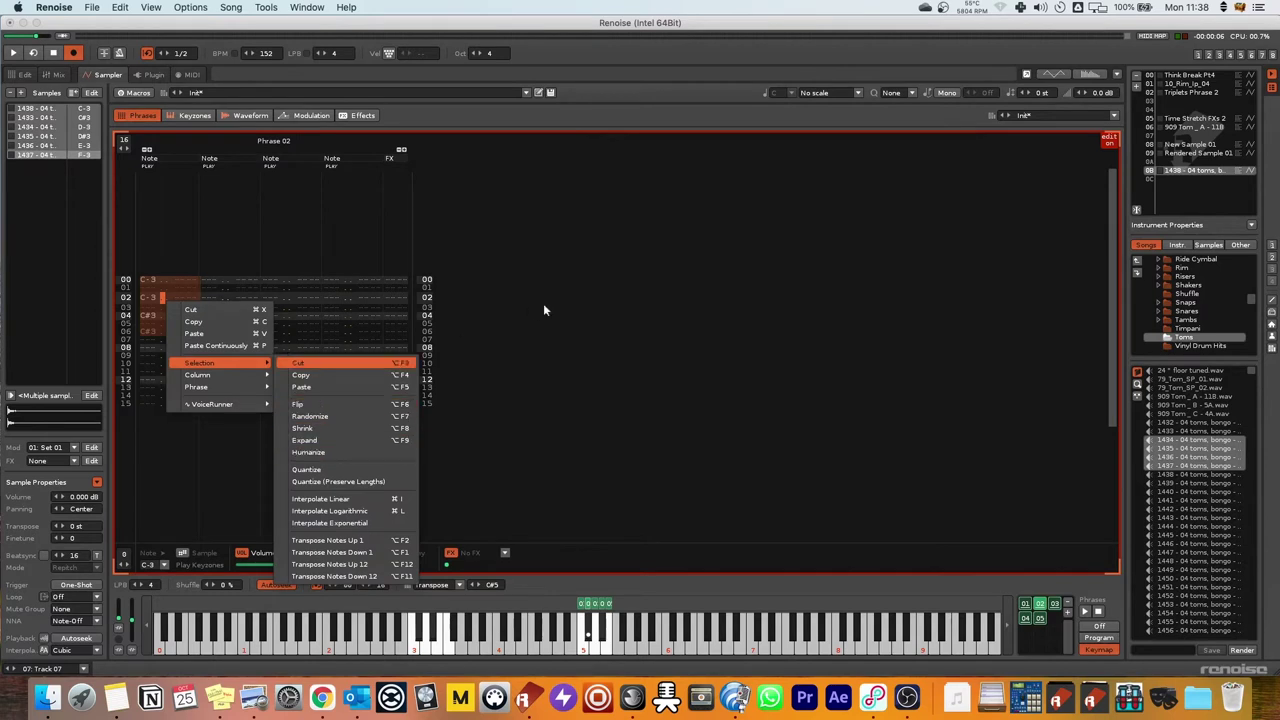
{"action": "left_click", "coordinate": [570, 306]}
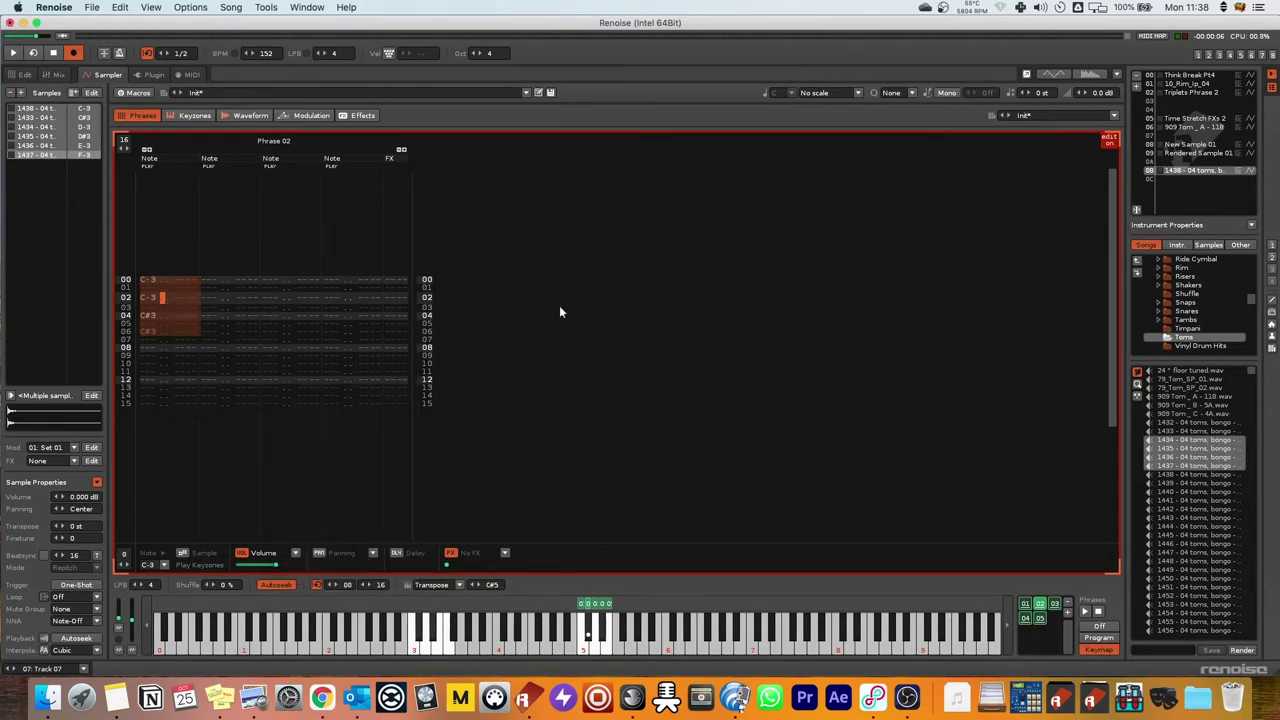
Audition Phrase 02 by playing it from the computer keyboard.
{"action": "key", "text": "2"}
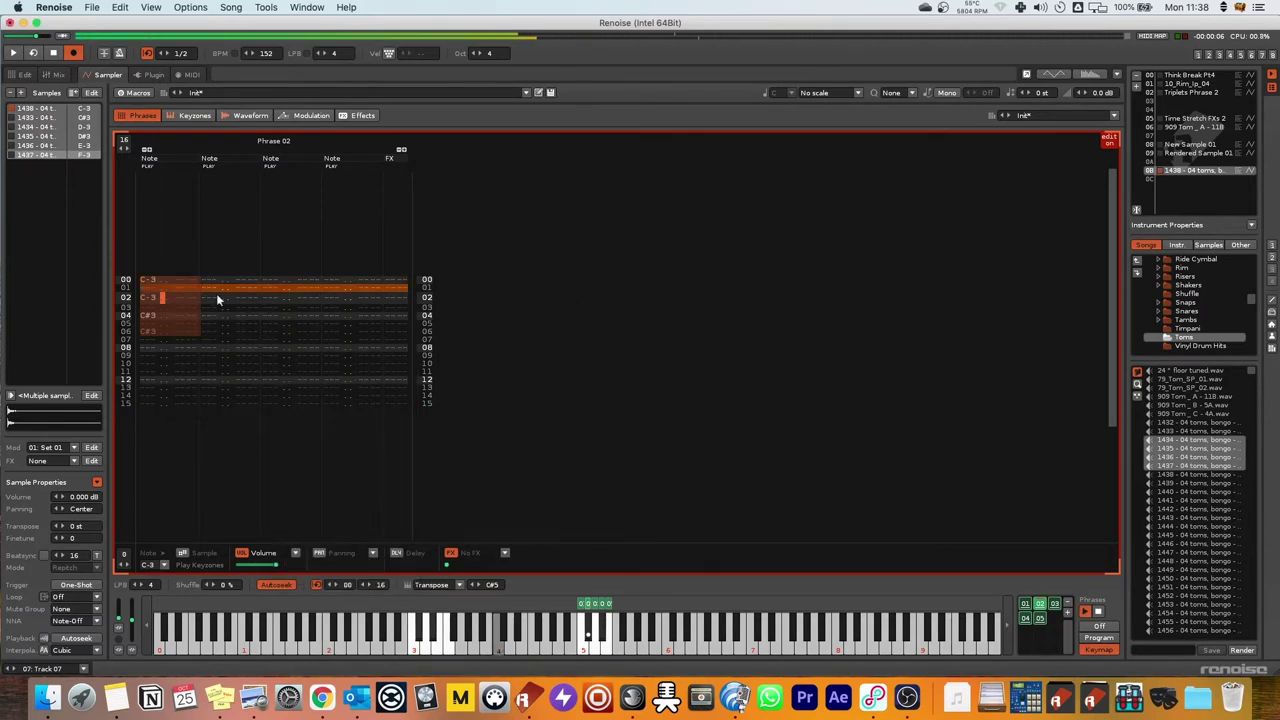
{"action": "key", "text": "2"}
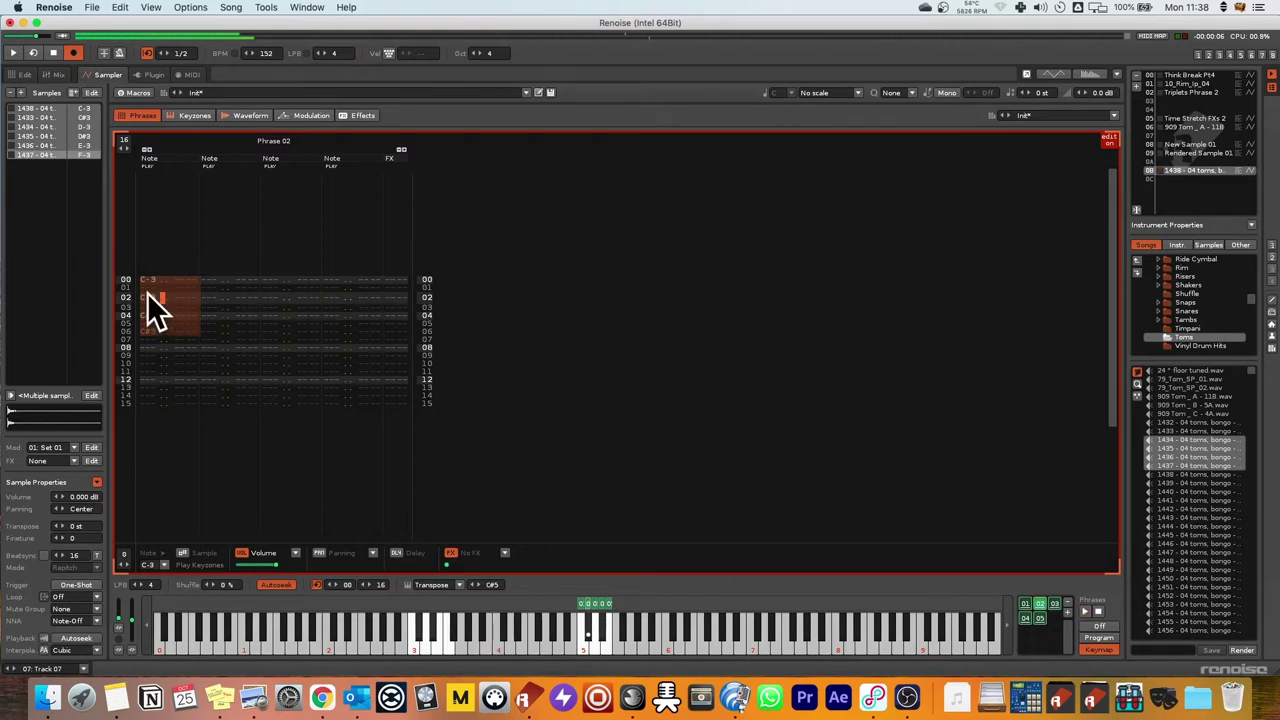
{"action": "left_click", "coordinate": [22, 74]}
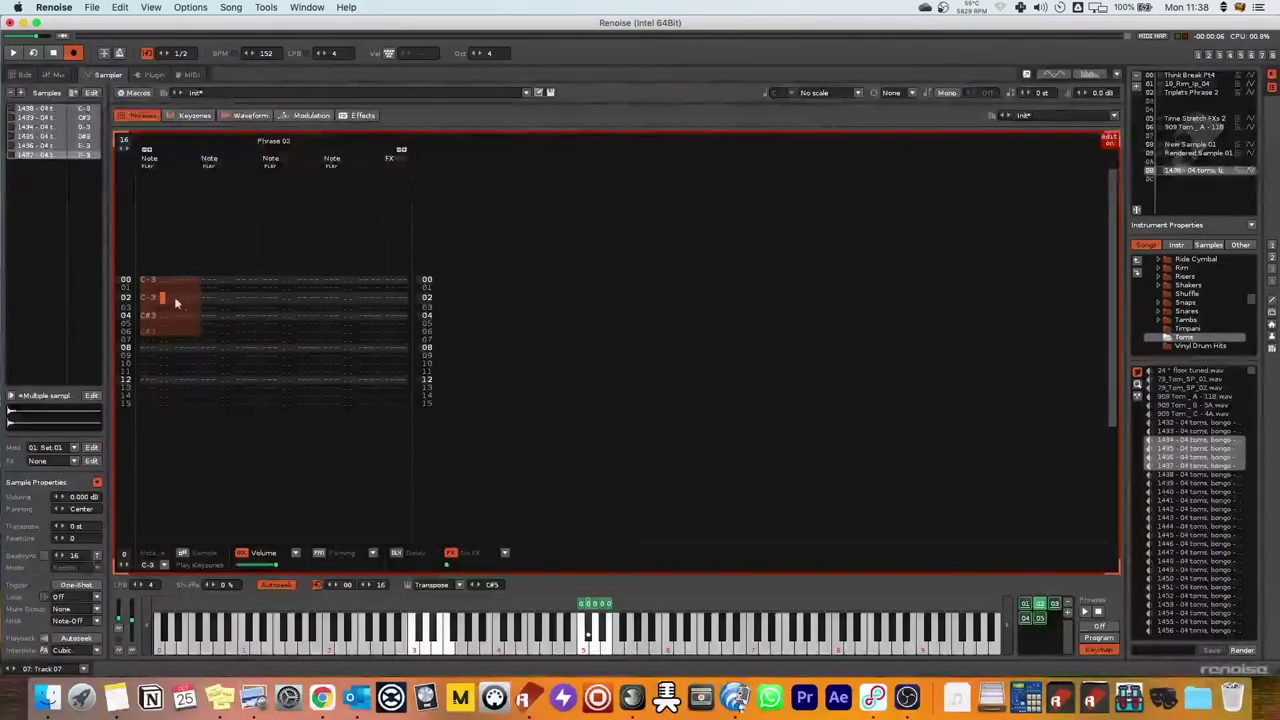
Place the cursor on line 00 of Phrase 02, lower the keyboard octave to 3, and audition the instrument across several notes.
{"action": "left_click", "coordinate": [149, 282]}
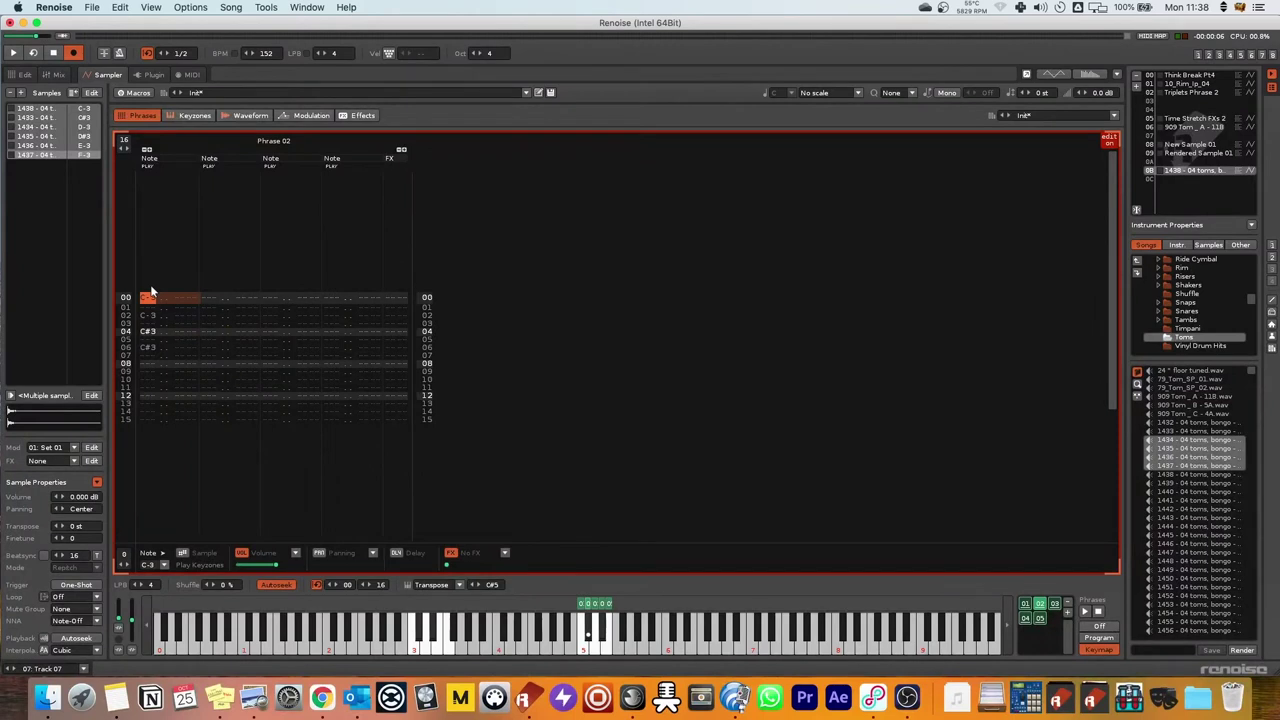
{"action": "key", "text": "z"}
{"action": "key", "text": "super+["}
{"action": "key", "text": "z"}
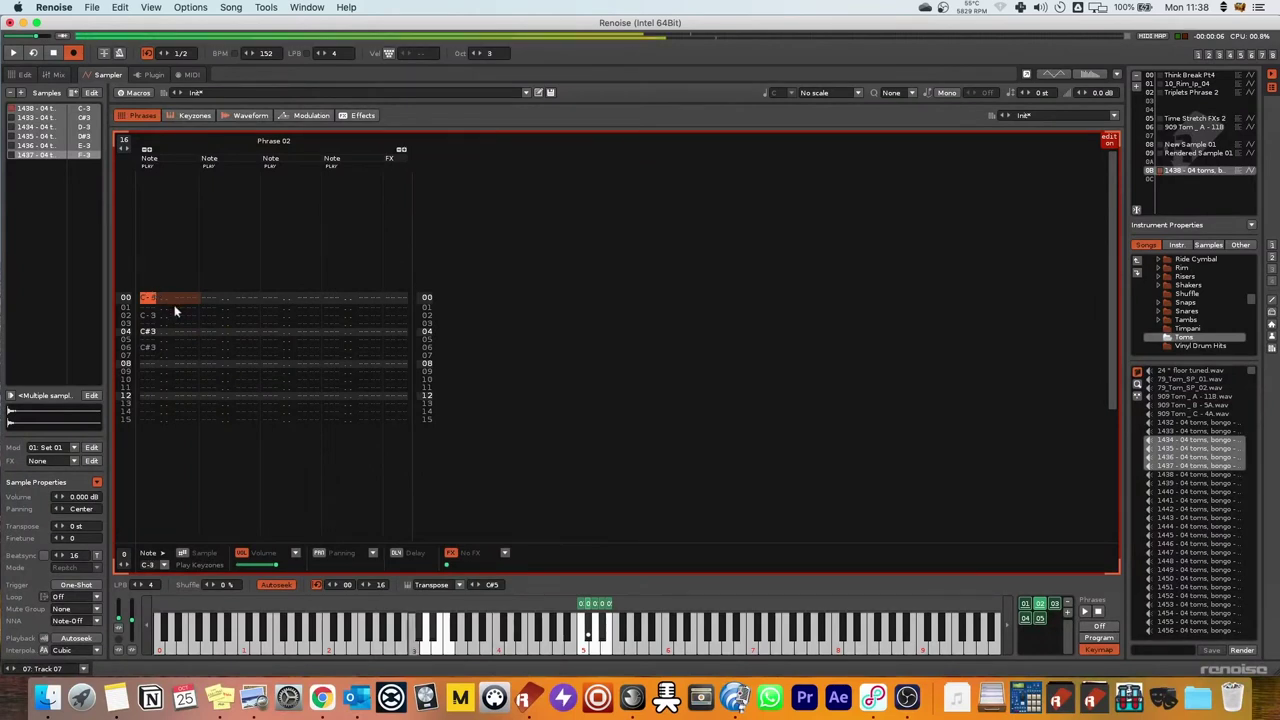
{"action": "key", "text": "s"}
{"action": "key", "text": "z"}
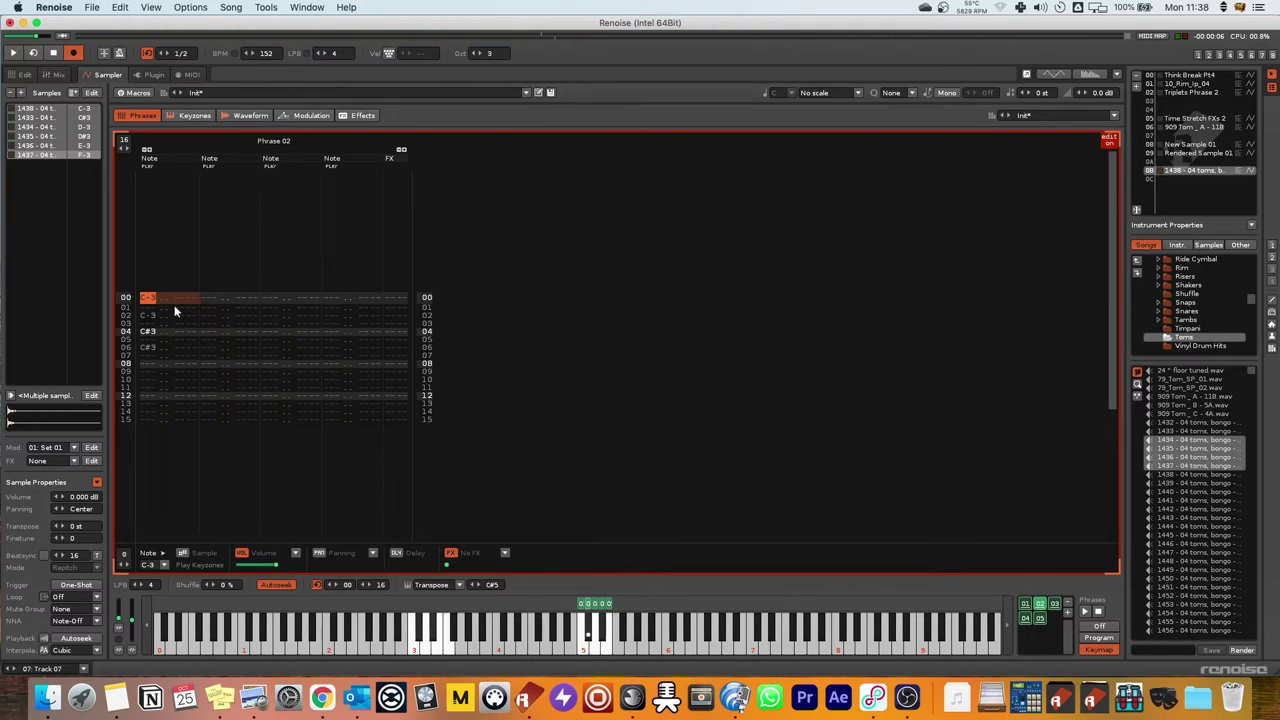
{"action": "key", "text": "z"}
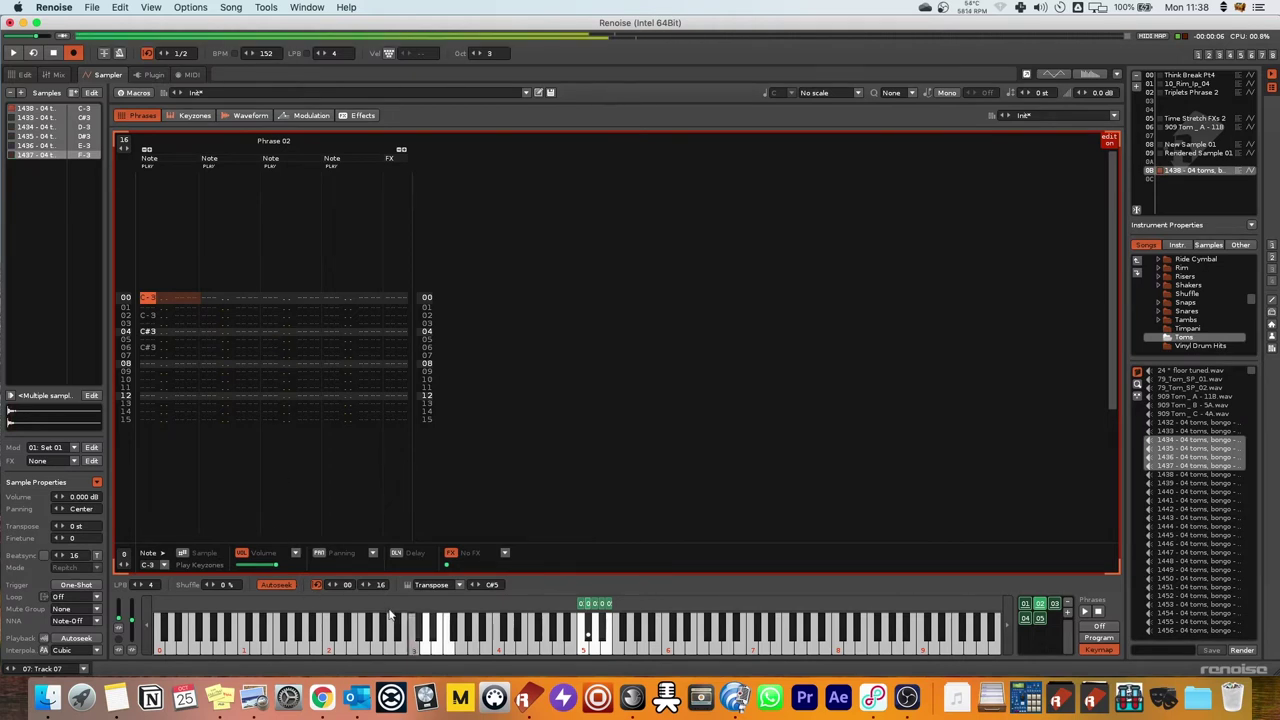
{"action": "key", "text": "t"}
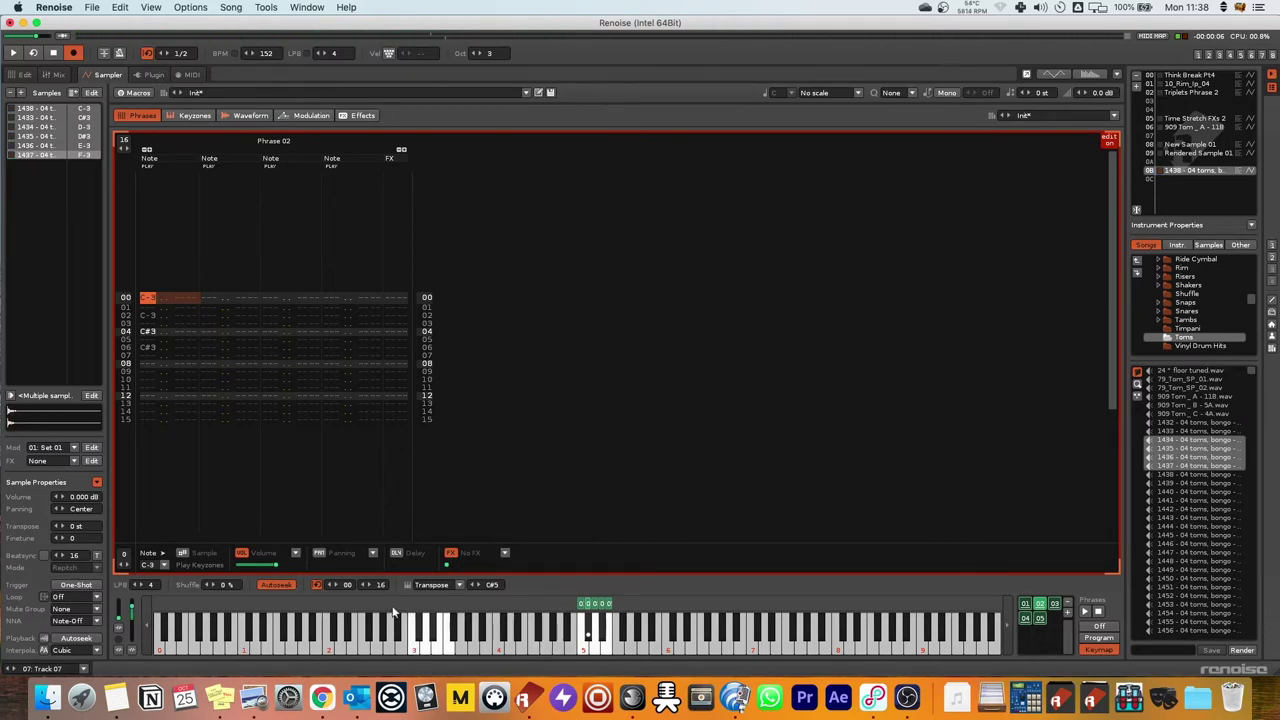
{"action": "key", "text": "i"}
{"action": "key", "text": "9"}
{"action": "key", "text": "o"}
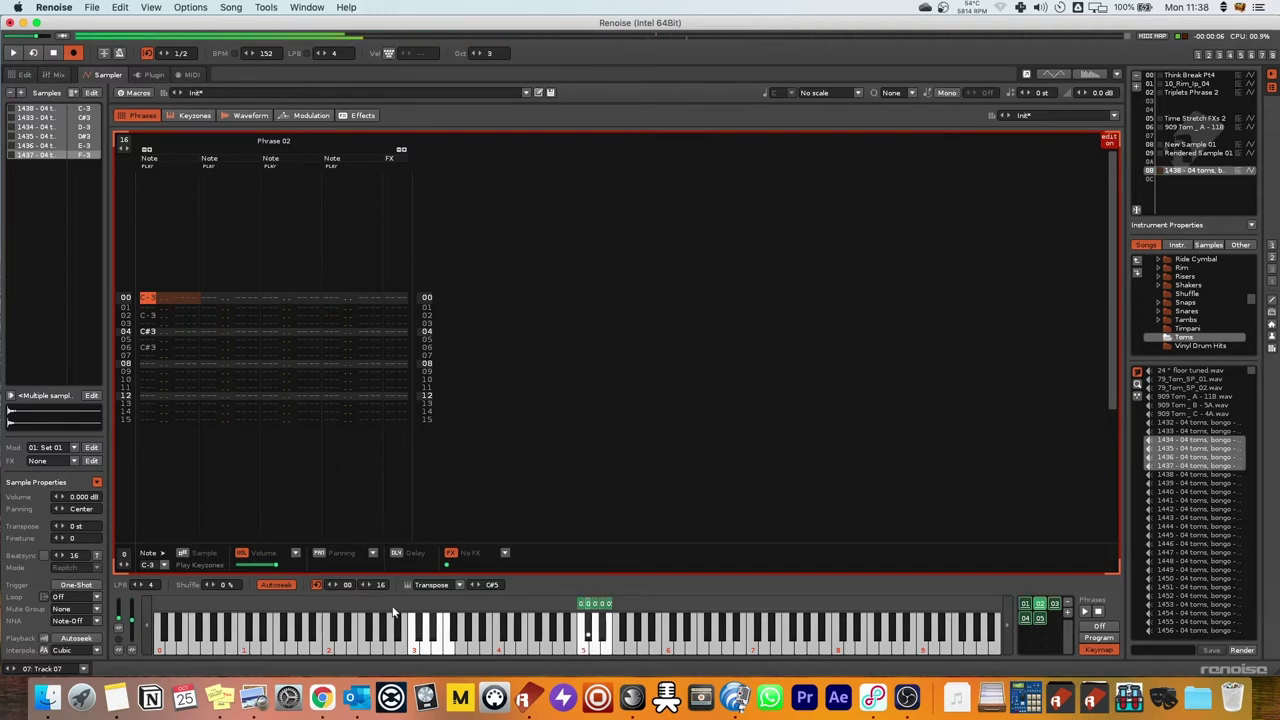
{"action": "key", "text": "z"}
{"action": "key", "text": "z"}
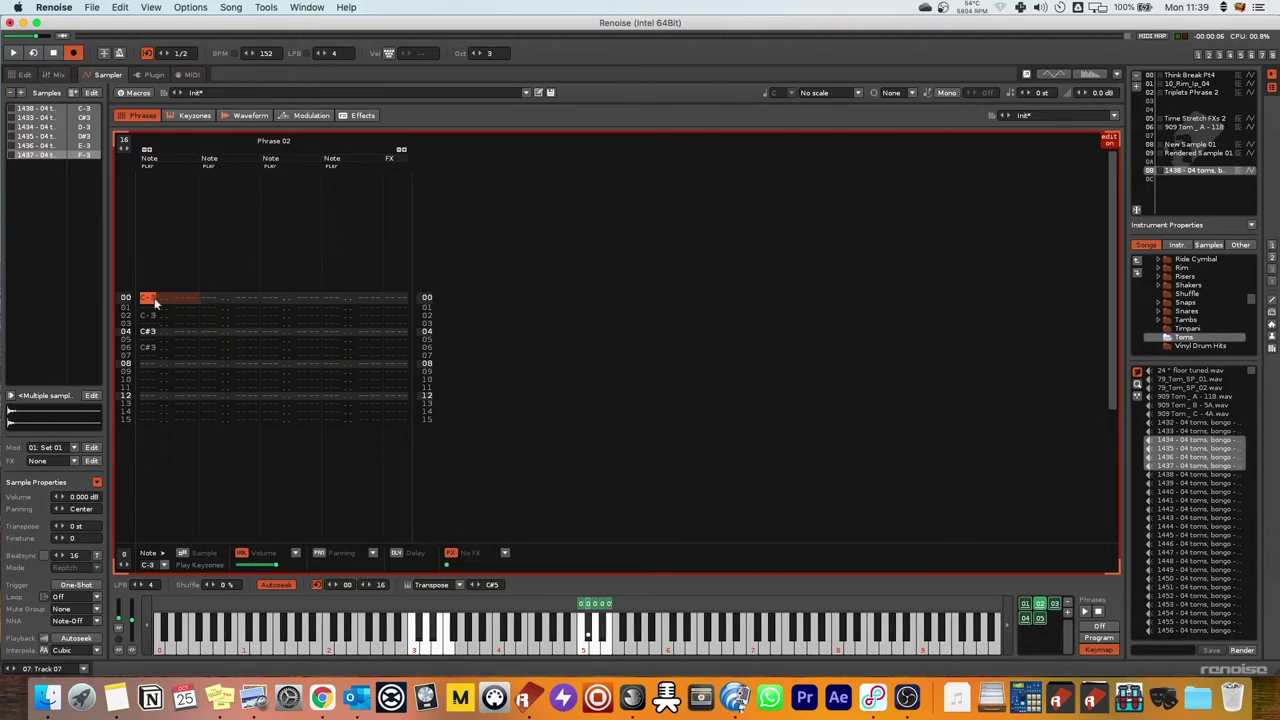
Select lines 00 to 07 in Phrase 02's first note column and compare them with Track 07's pattern notes.
{"action": "left_click_drag", "start_coordinate": [172, 345], "coordinate": [169, 341]}
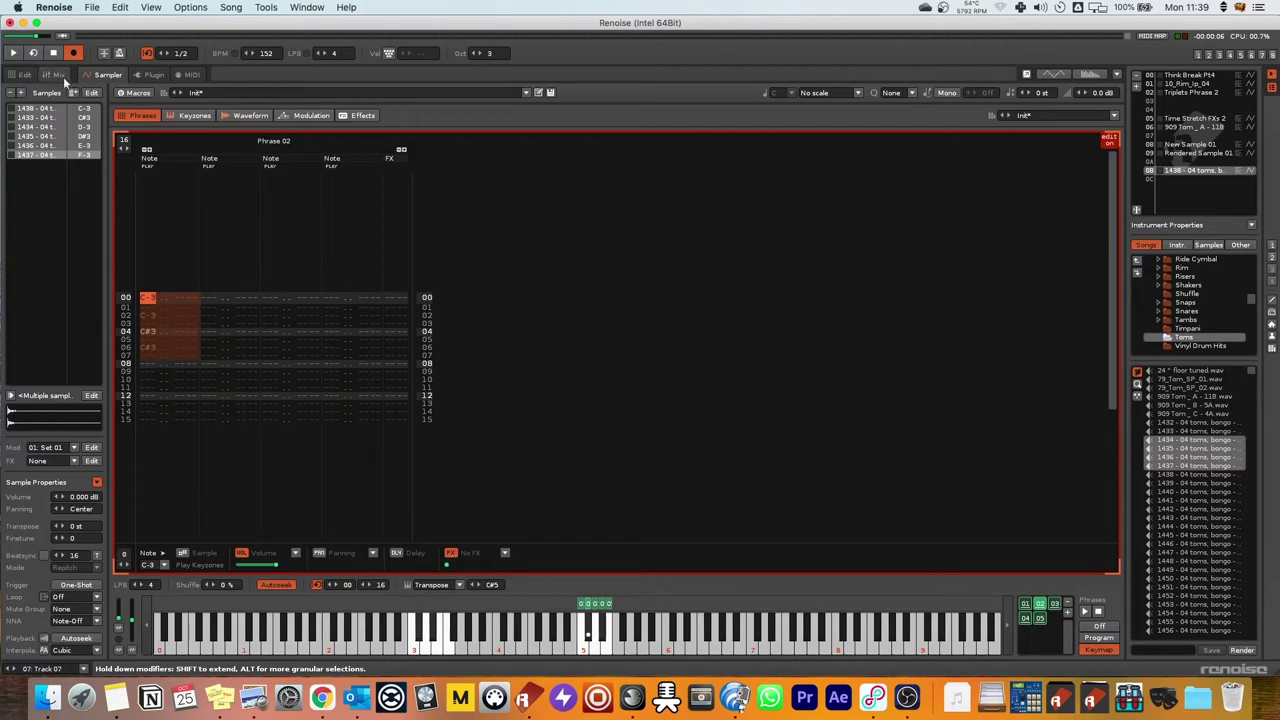
{"action": "left_click", "coordinate": [32, 77]}
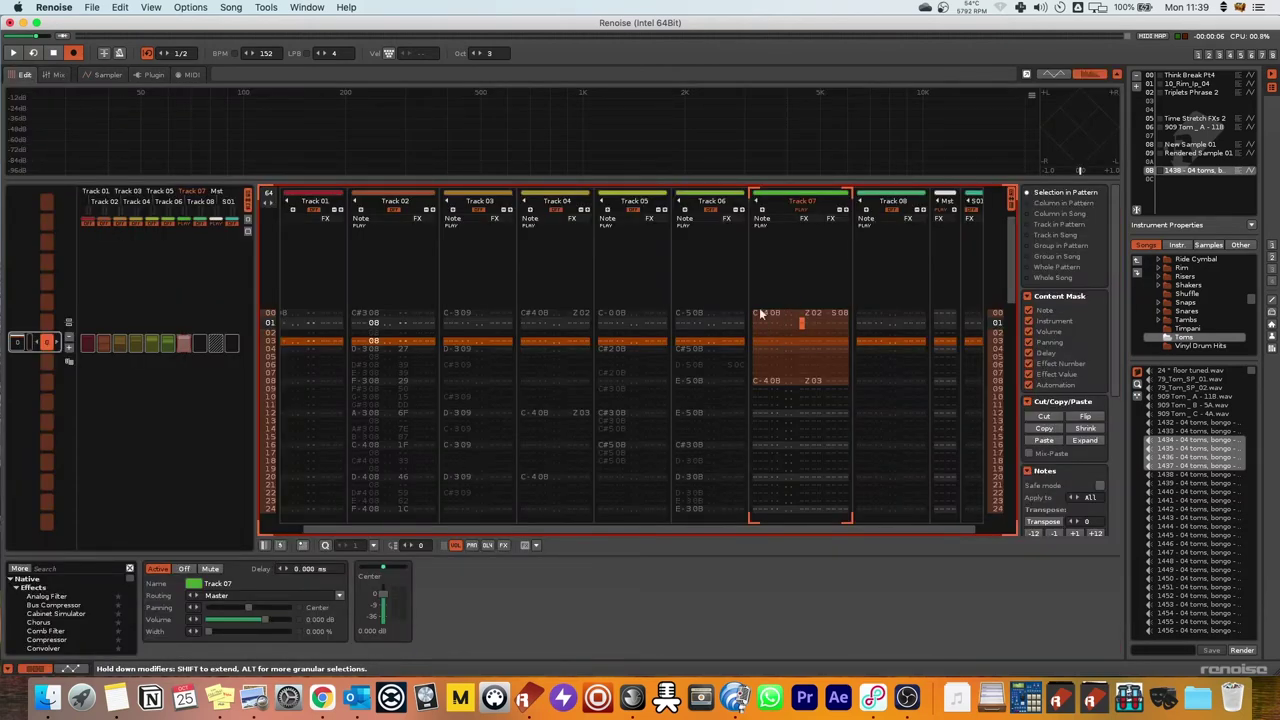
{"action": "left_click", "coordinate": [110, 76]}
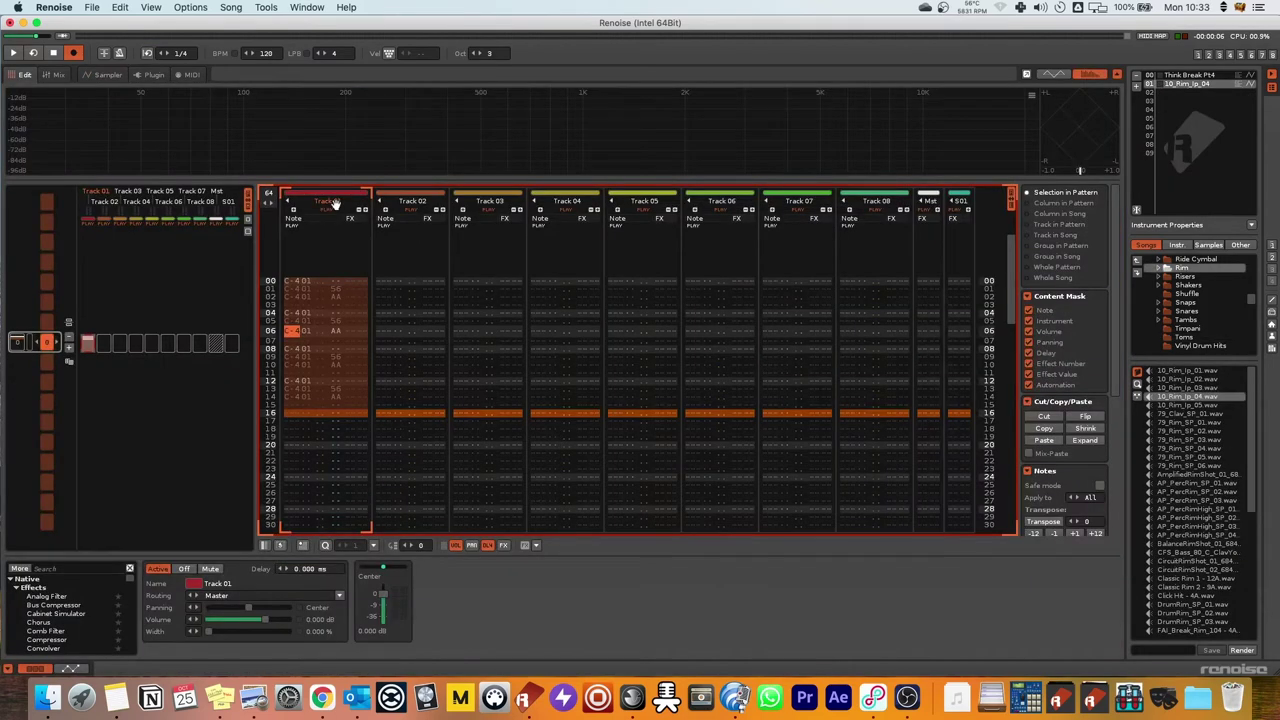
Select lines 00 to 15 of Track 01 in the pattern and dismiss the desktop notification.
{"action": "left_click", "coordinate": [308, 287]}
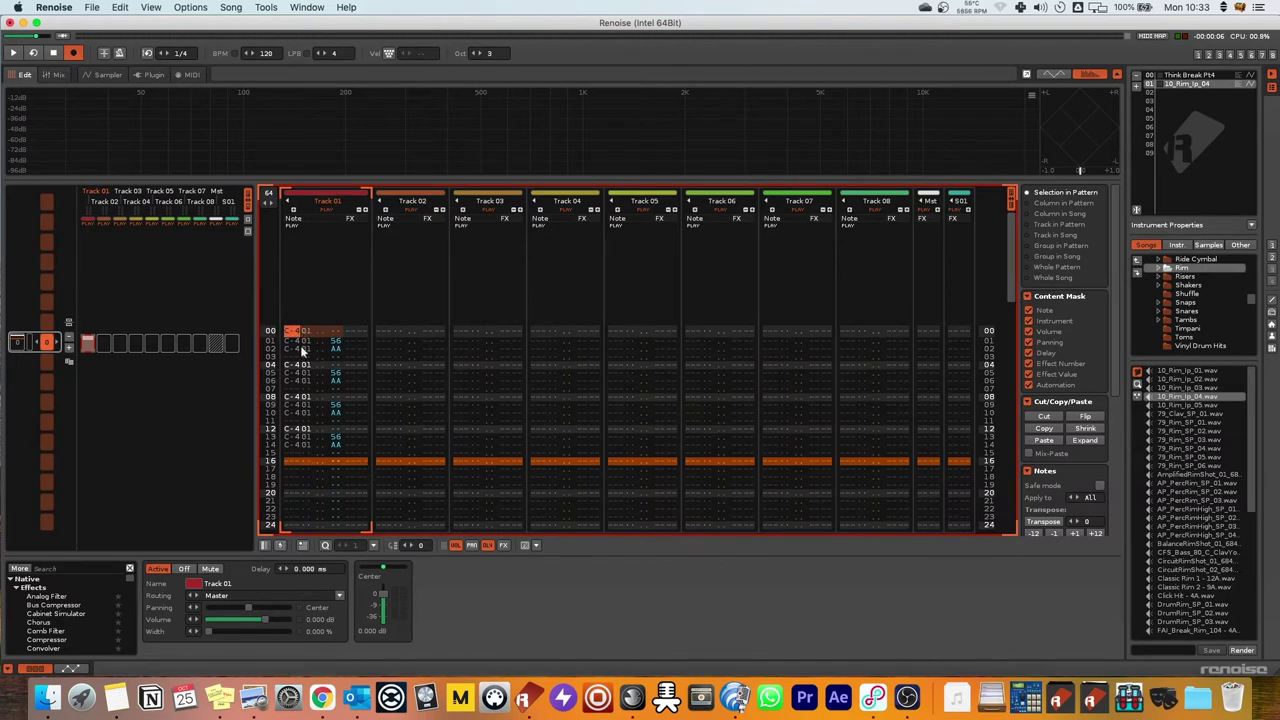
{"action": "left_click", "coordinate": [364, 466], "text": "shift"}
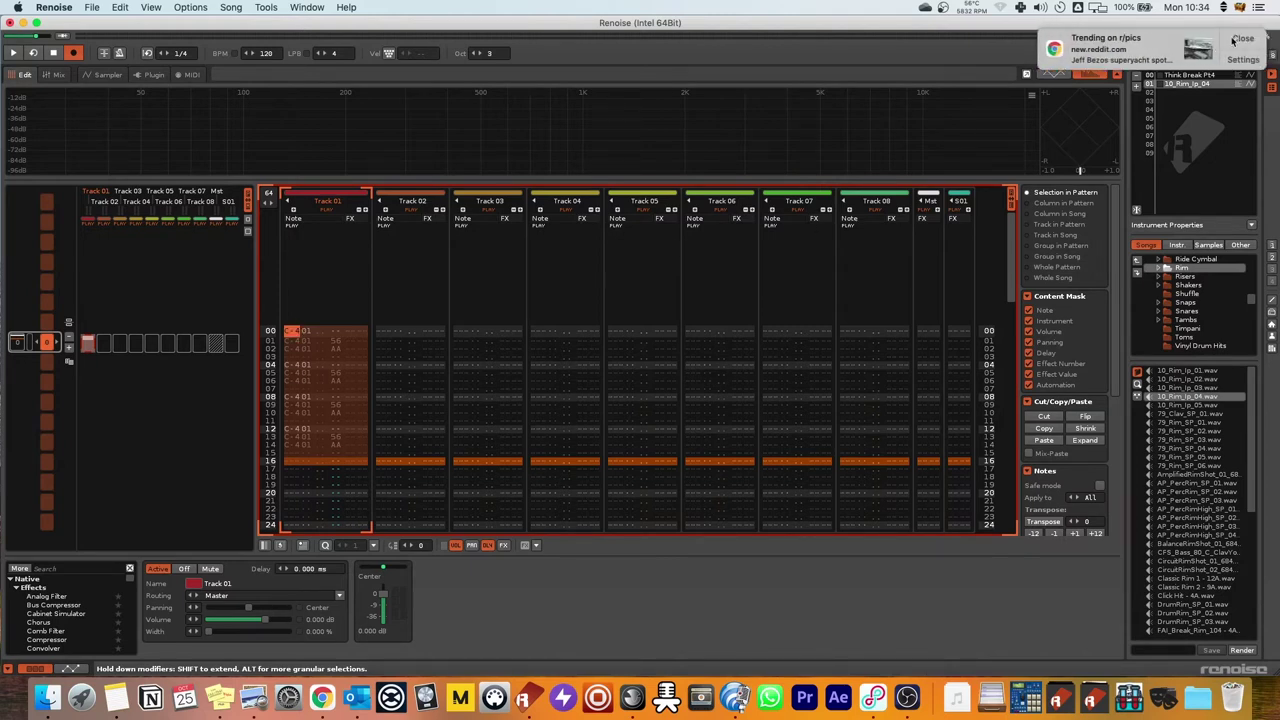
{"action": "left_click", "coordinate": [1240, 39]}
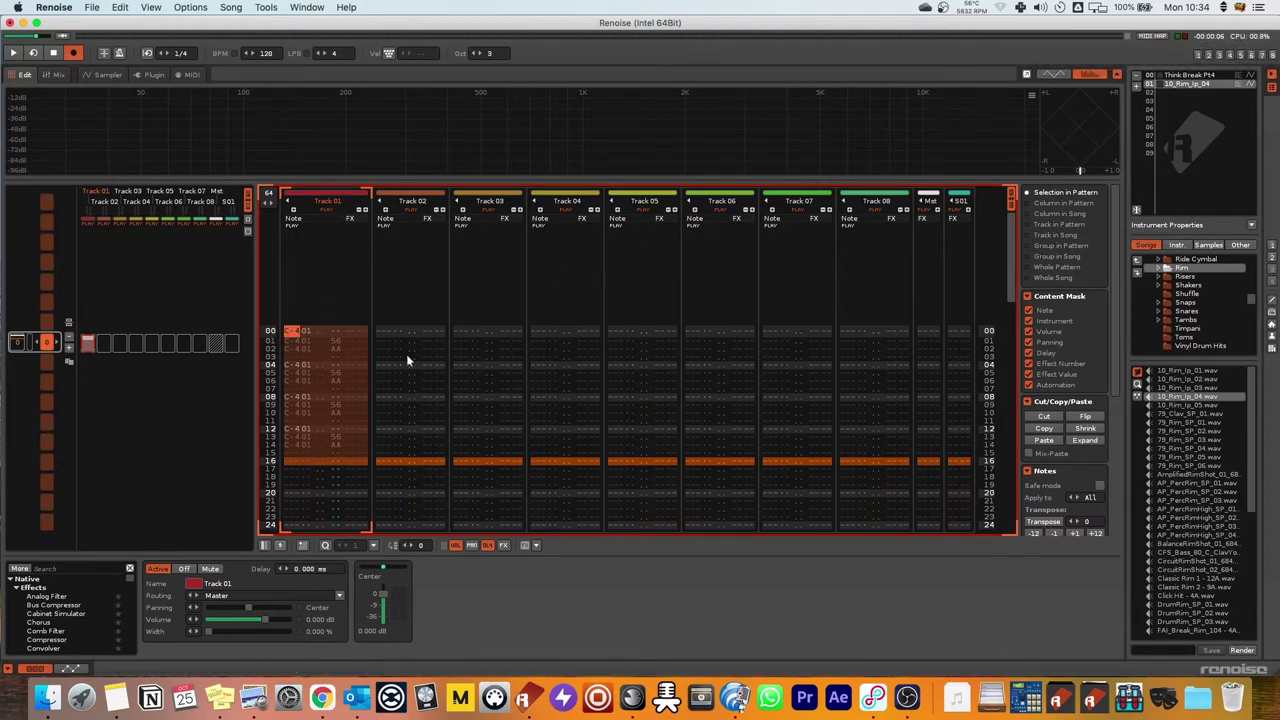
Play back the pattern to hear the selected Track 01 notes, and stop playback.
{"action": "key", "text": "space"}
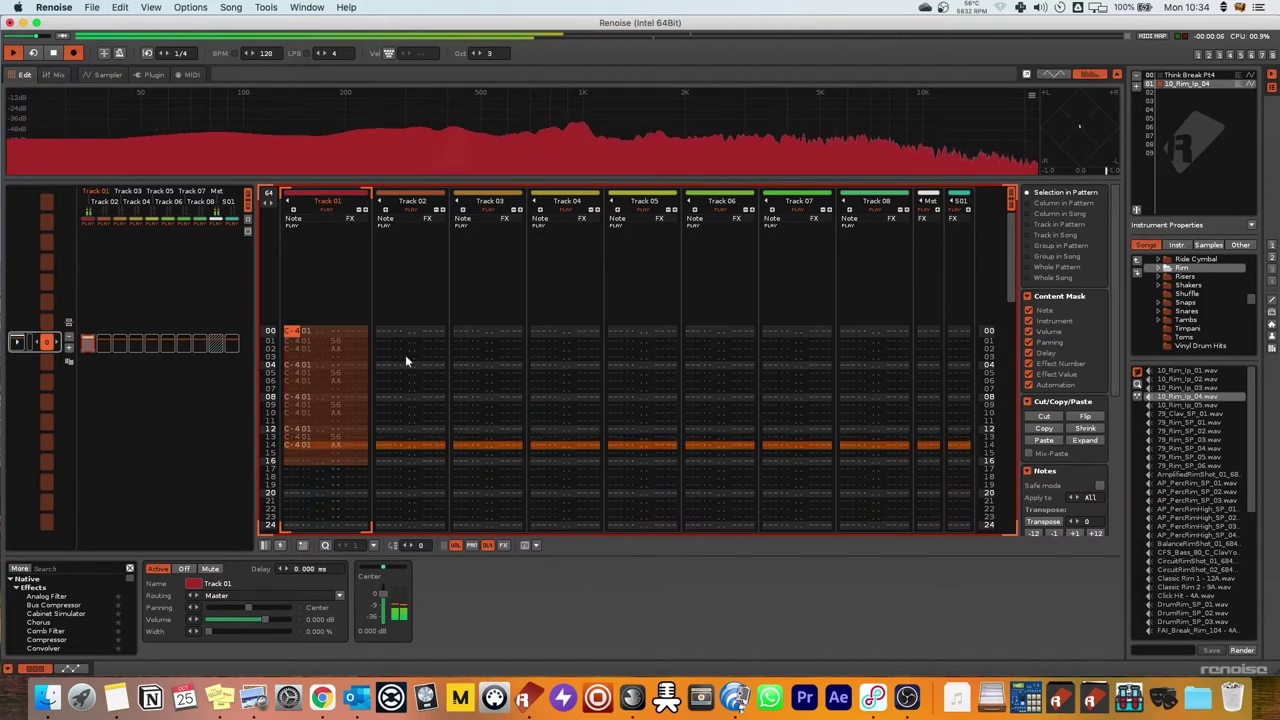
{"action": "key", "text": "space"}
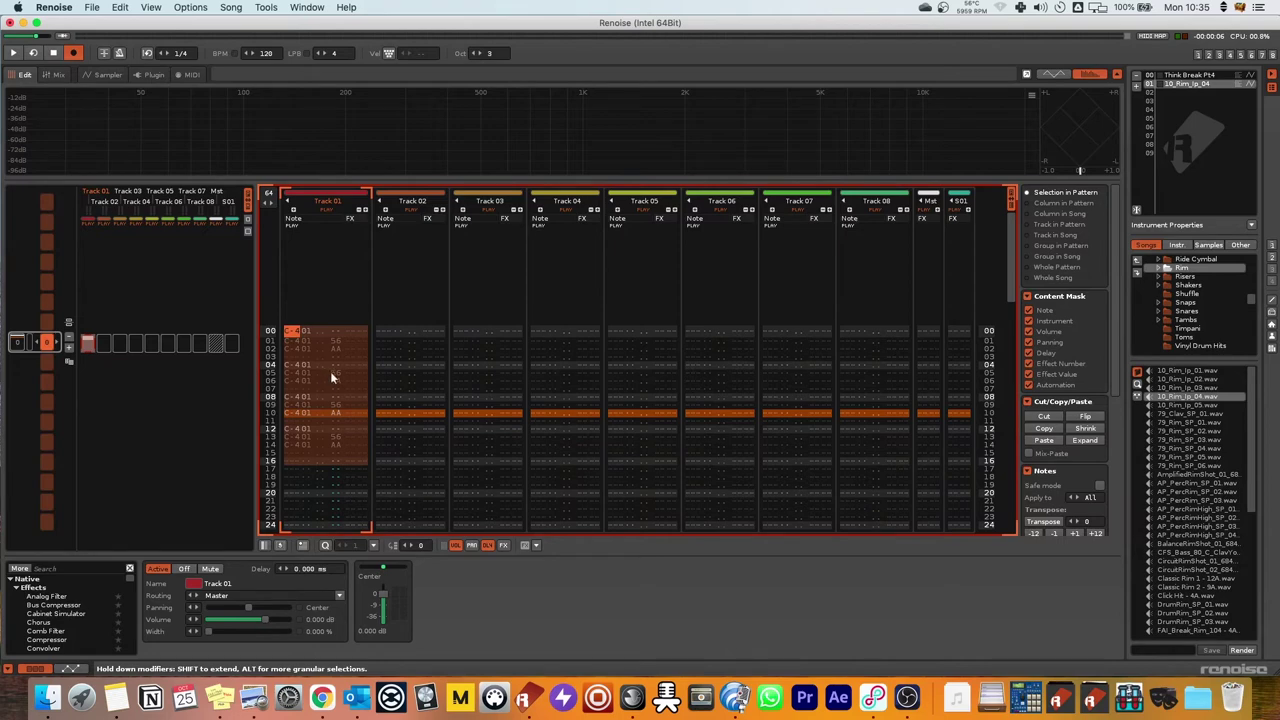
Try pasting the copied Track 01 notes into Phrase 01 from line 00, and undo the paste.
{"action": "left_click", "coordinate": [108, 75]}
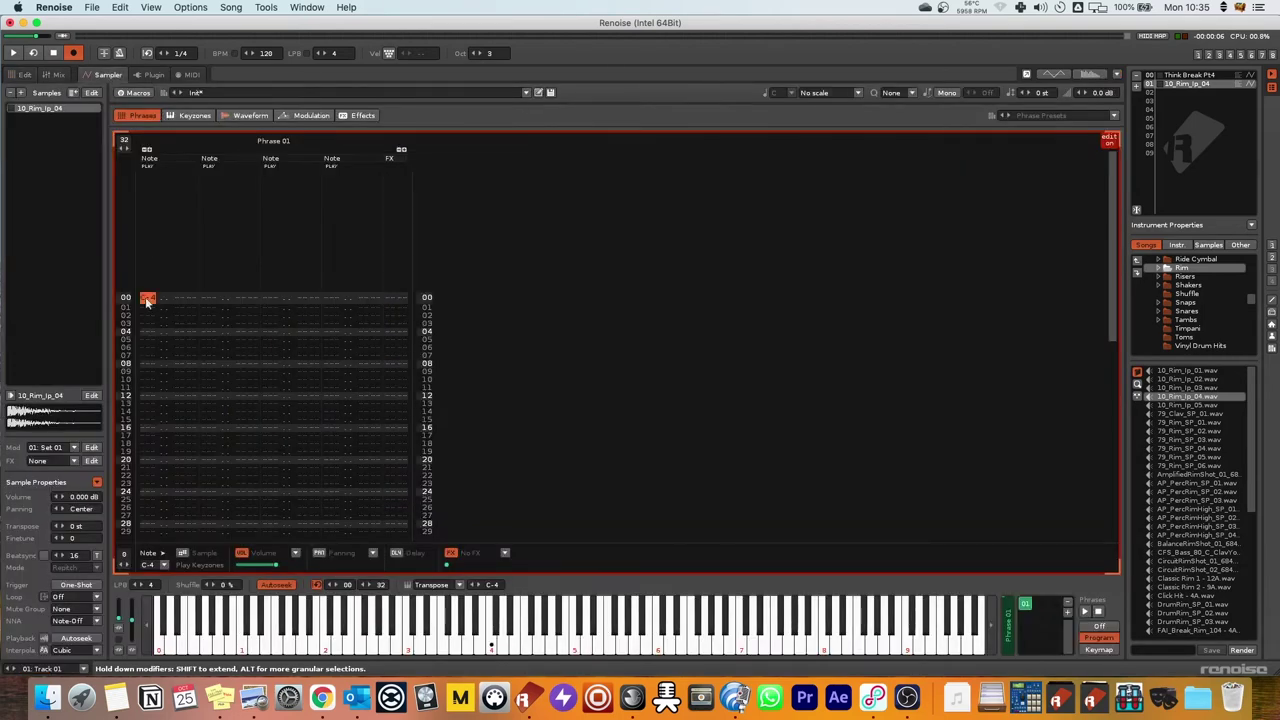
{"action": "left_click_drag", "start_coordinate": [146, 299], "coordinate": [161, 301]}
{"action": "key", "text": "super+v"}
{"action": "key", "text": "super+z"}
Cut the selected notes from Track 01 in the pattern and paste them into Phrase 01 at line 00.
{"action": "left_click", "coordinate": [25, 75]}
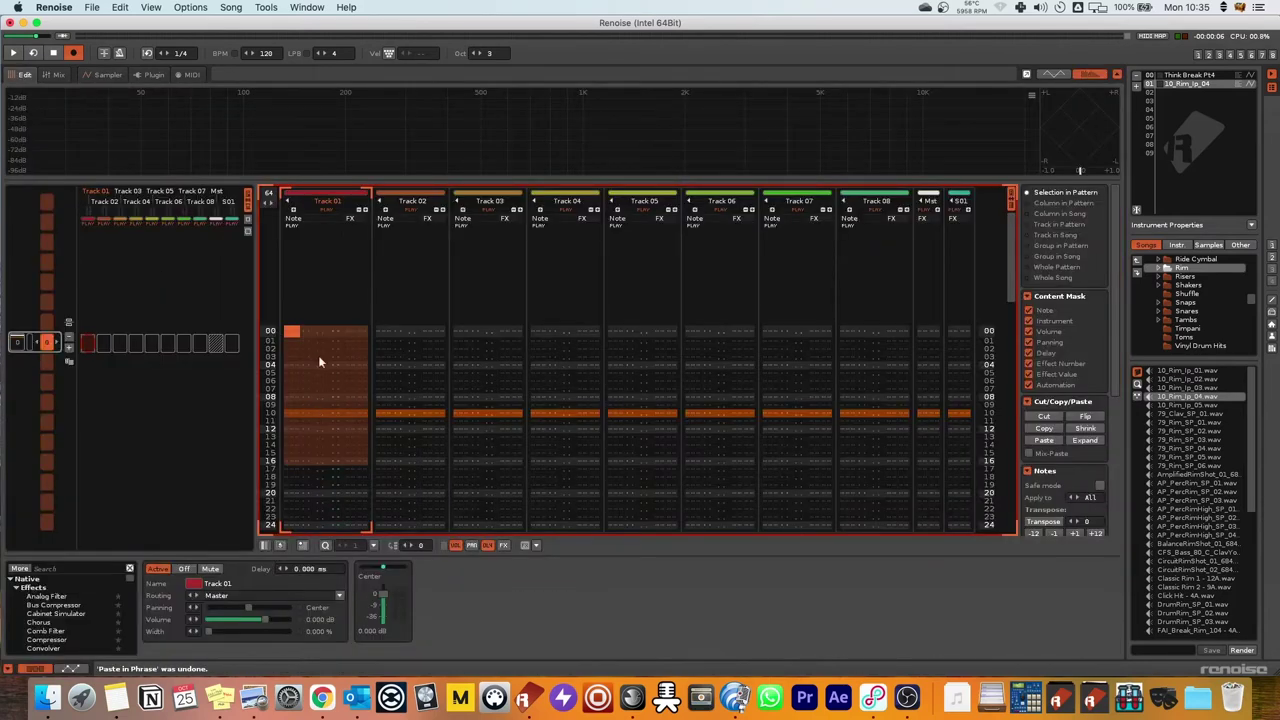
{"action": "key", "text": "ctrl+z"}
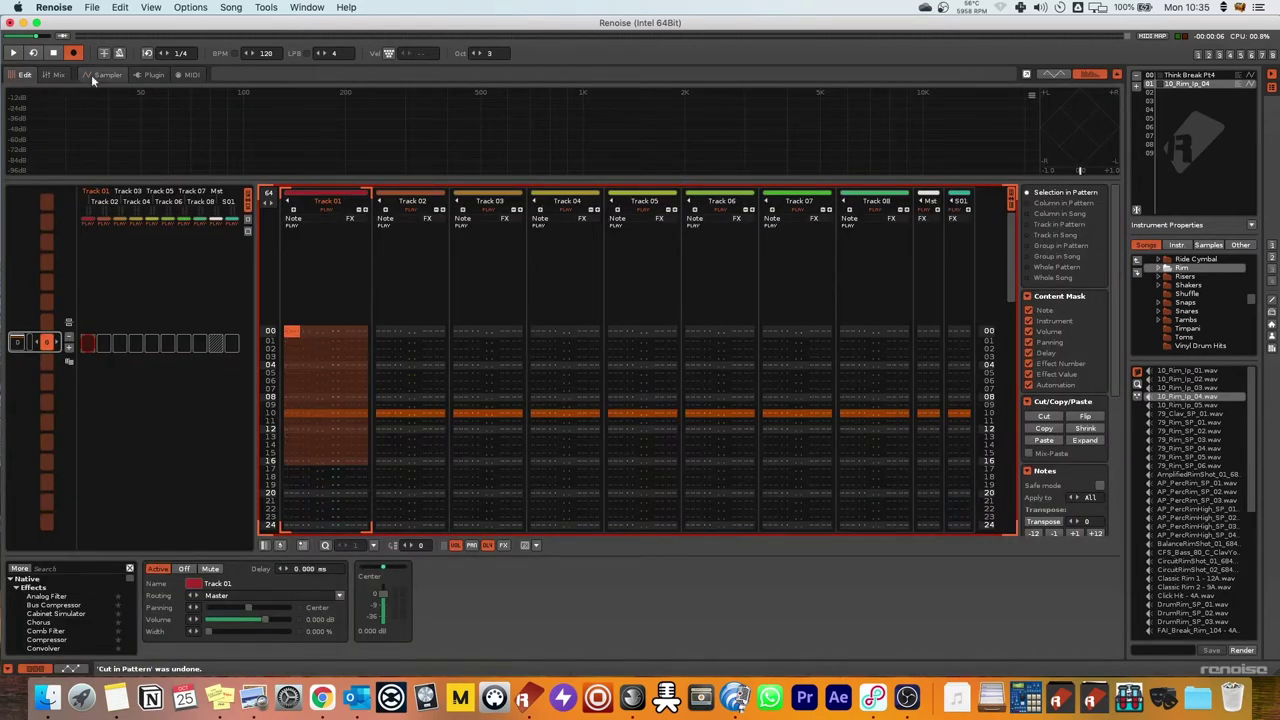
{"action": "left_click", "coordinate": [104, 76]}
{"action": "key", "text": "ctrl+v"}
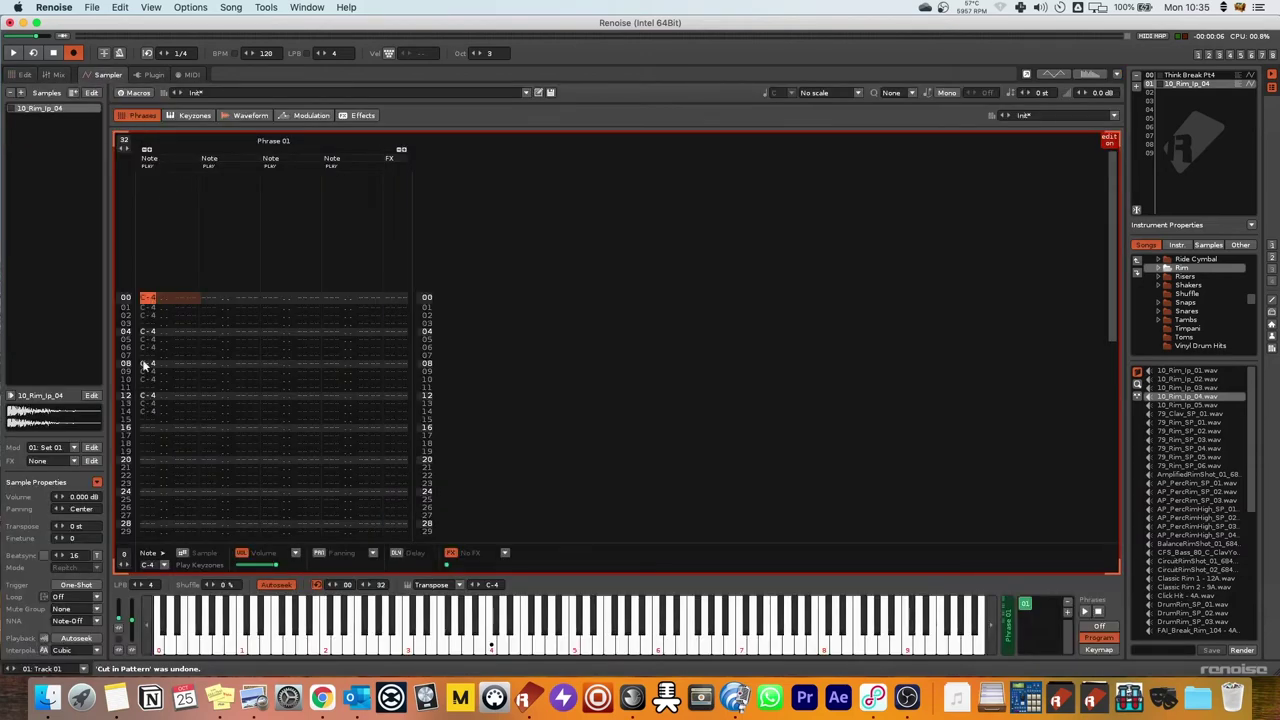
Enable the delay column in Phrase 01 and paste the notes again from line 00 with their delay values.
{"action": "left_click", "coordinate": [396, 555]}
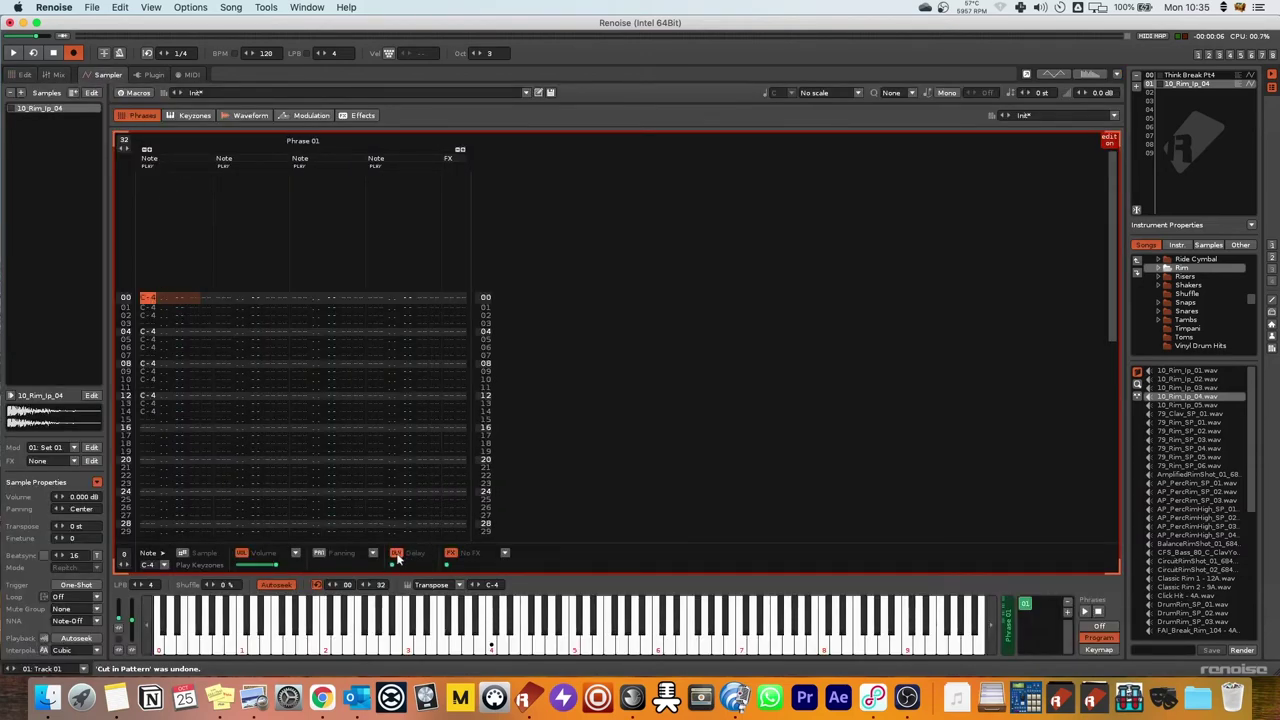
{"action": "left_click", "coordinate": [396, 554]}
{"action": "left_click", "coordinate": [396, 554]}
{"action": "left_click", "coordinate": [149, 299]}
{"action": "key", "text": "super+v"}
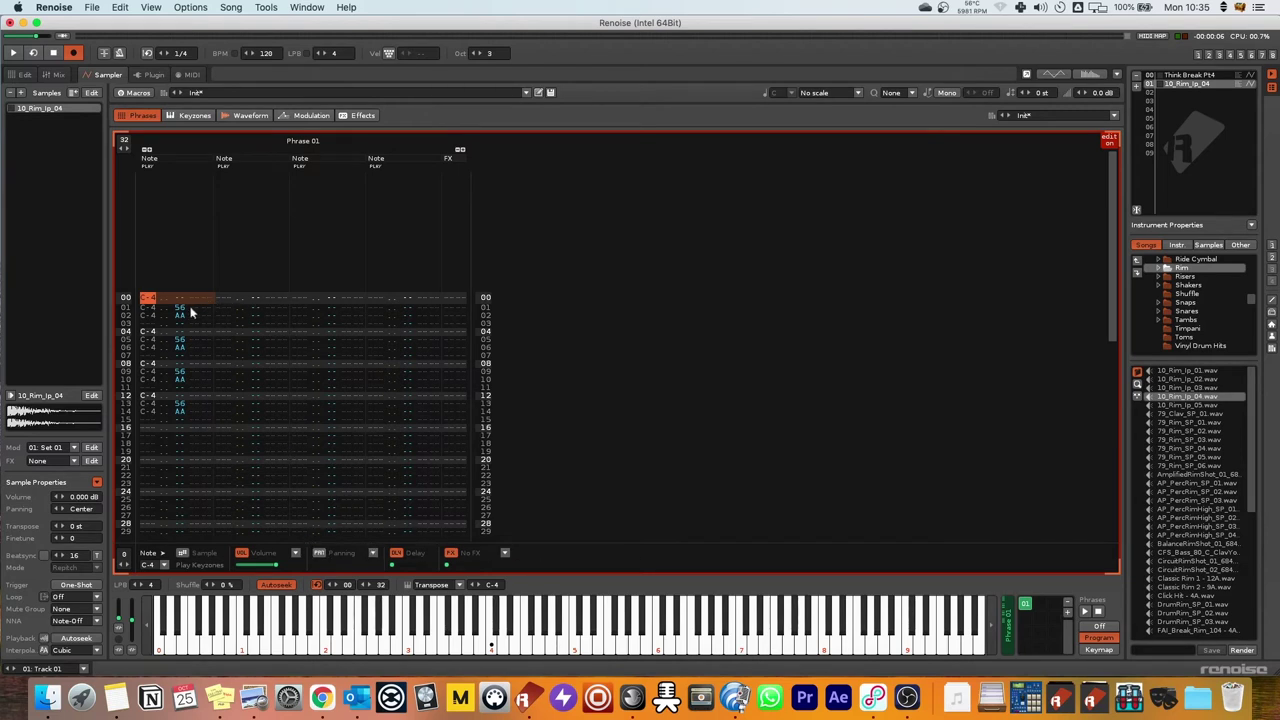
Set Phrase 01's length to 16 lines and audition it.
{"action": "key", "text": "space"}
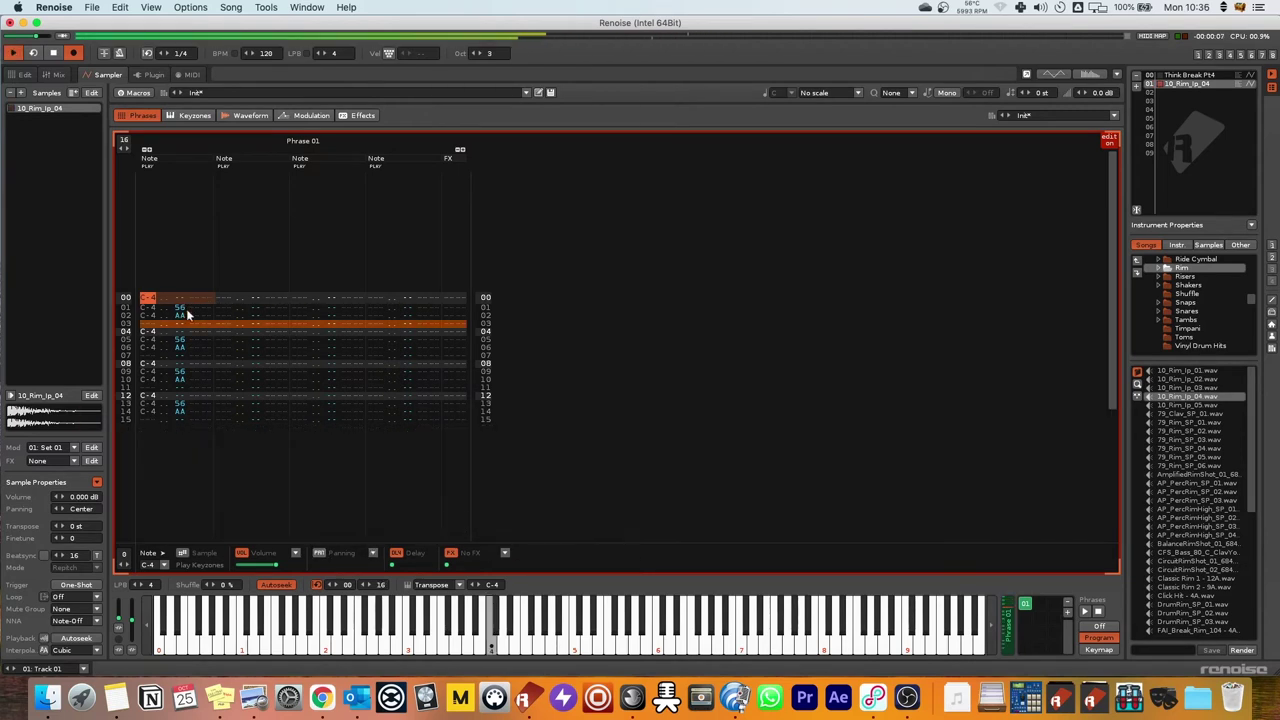
{"action": "key", "text": "space"}
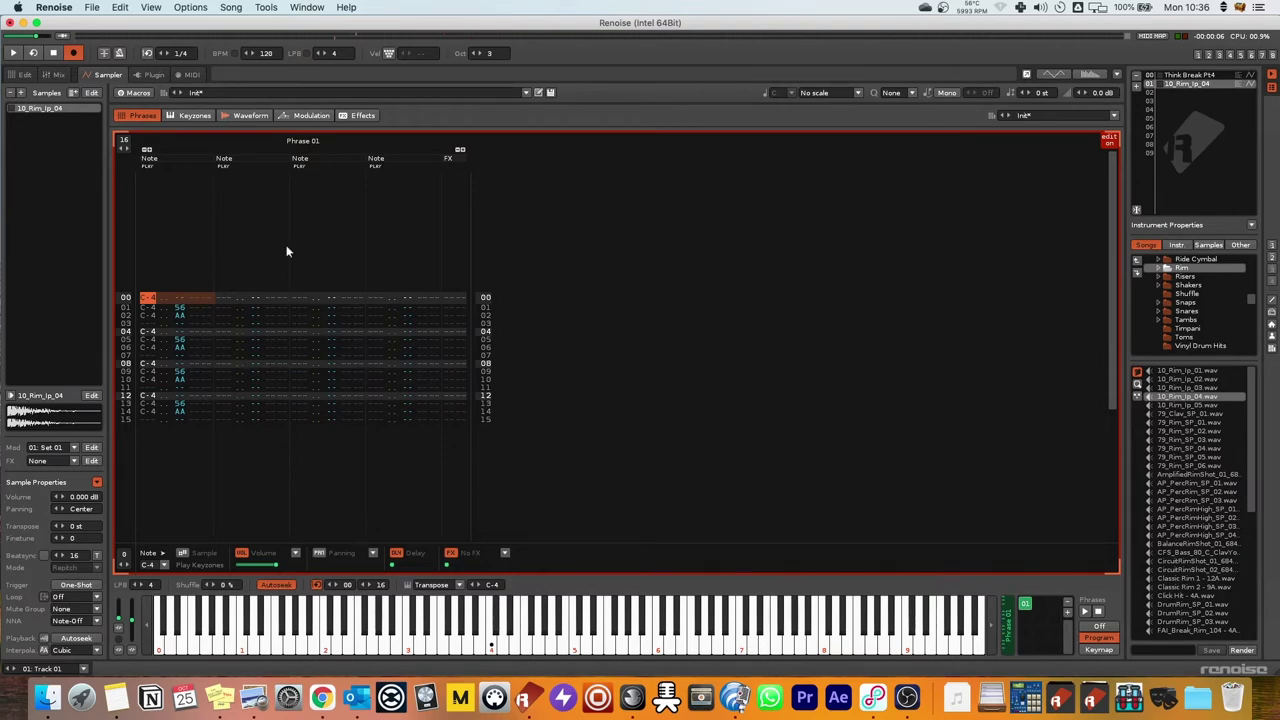
Duplicate Phrase 01 into slot 02 and select the copy.
{"action": "left_click", "coordinate": [1026, 605]}
{"action": "key", "text": "super+d"}
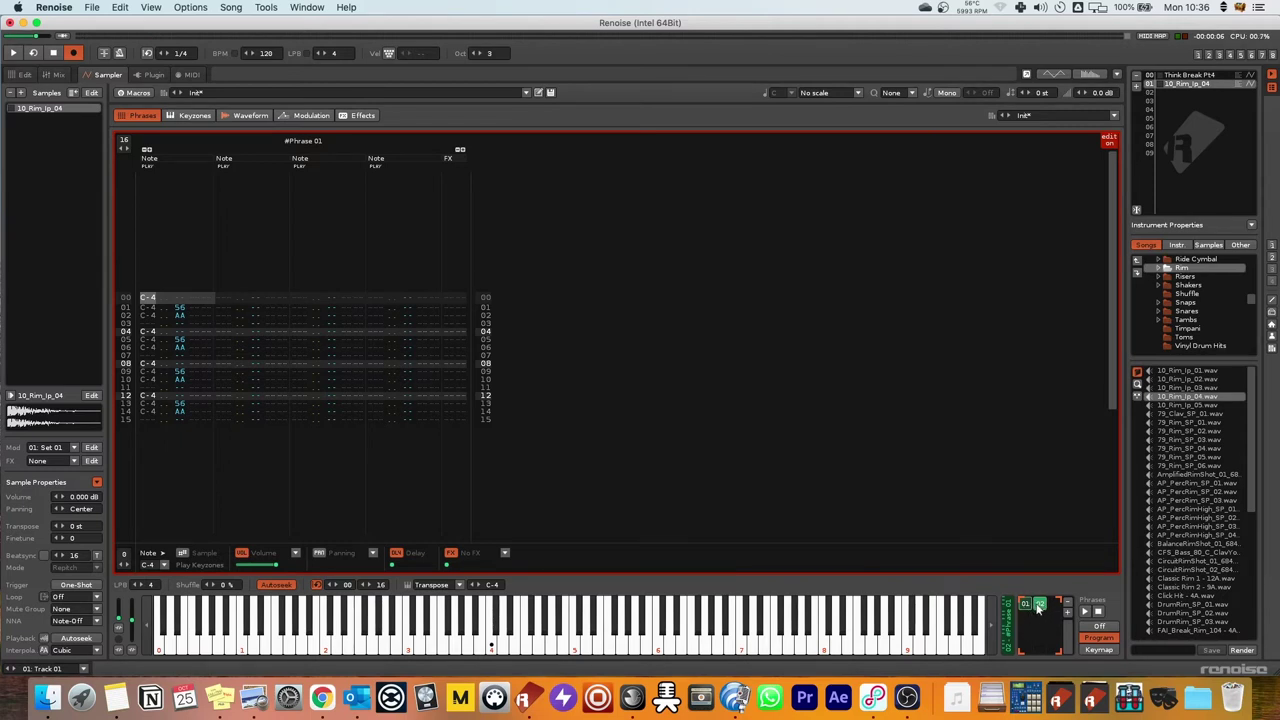
{"action": "left_click", "coordinate": [1032, 610]}
Check the trigger note in the pattern, set the phrase in slot 02 to 2 lines per beat, and audition it.
{"action": "left_click", "coordinate": [22, 74]}
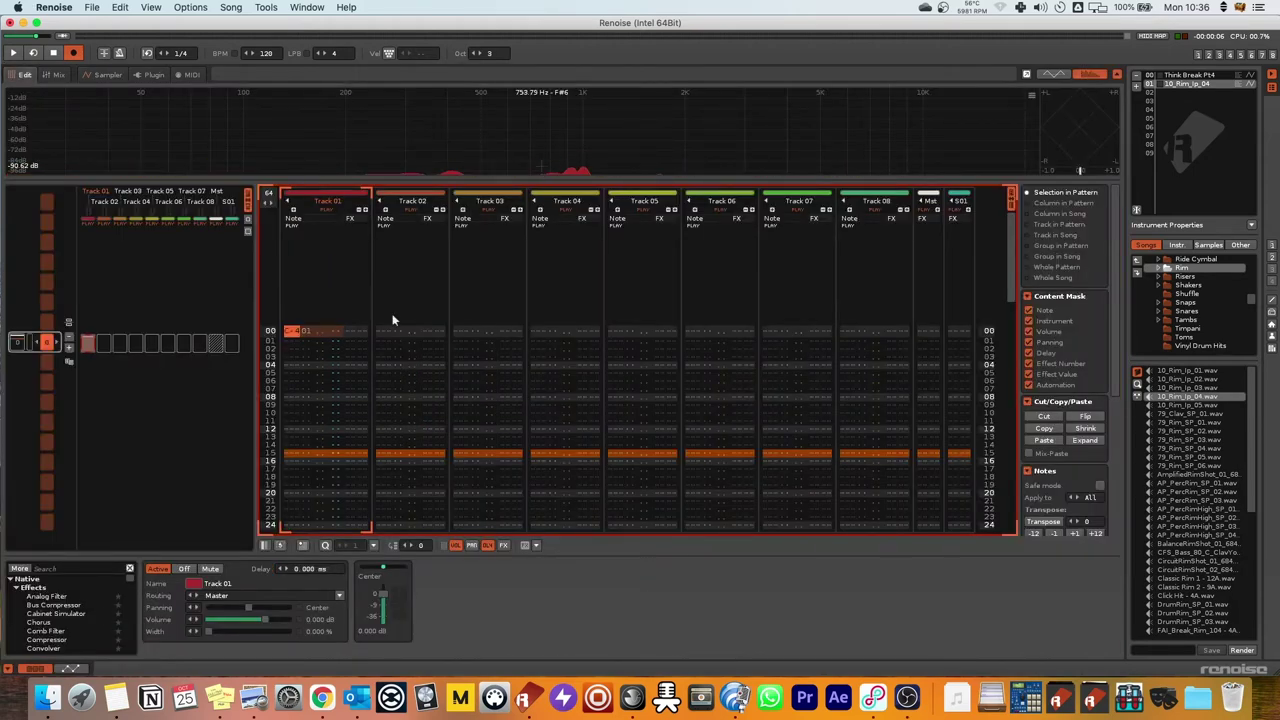
{"action": "left_click", "coordinate": [108, 74]}
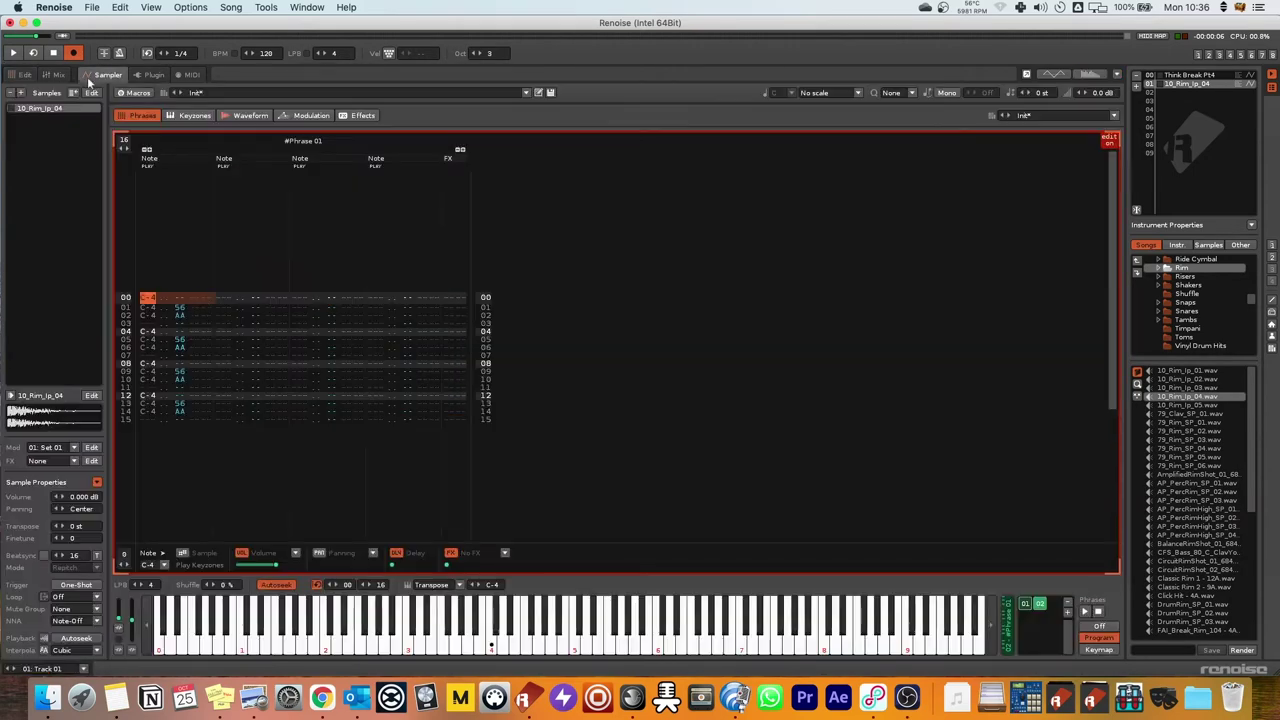
{"action": "left_click", "coordinate": [138, 585]}
{"action": "left_click", "coordinate": [138, 585]}
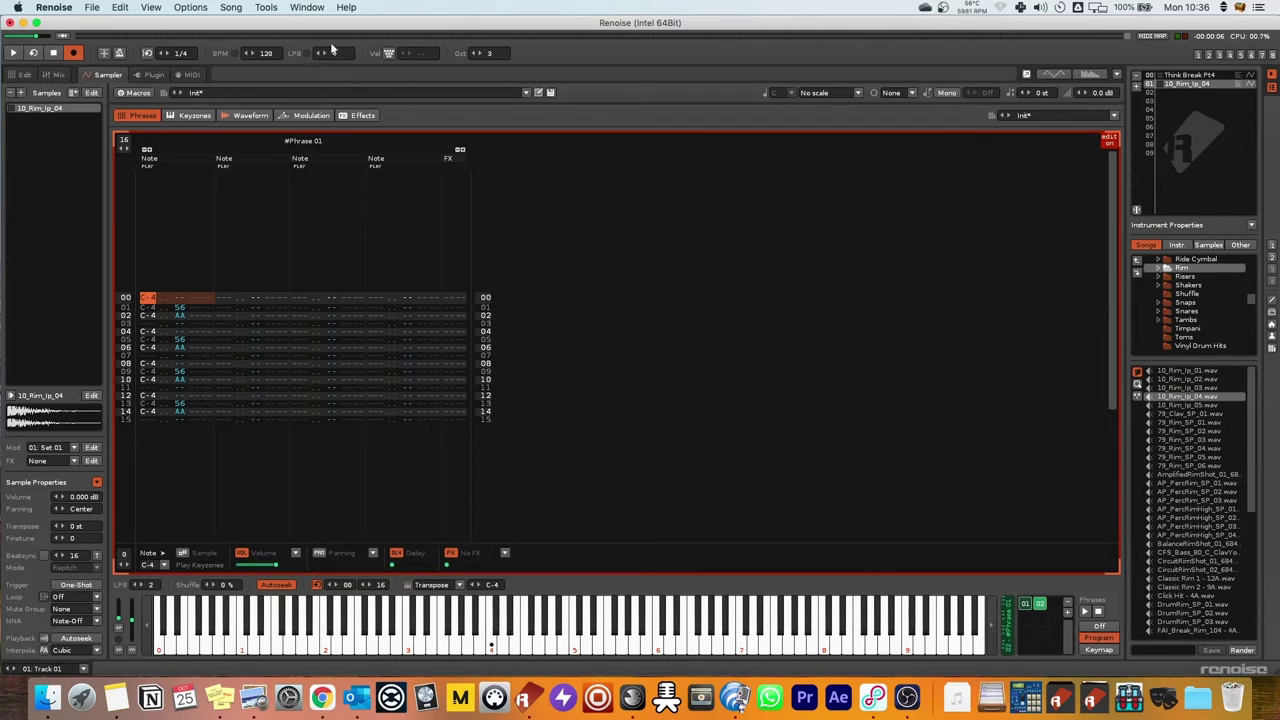
{"action": "key", "text": "space"}
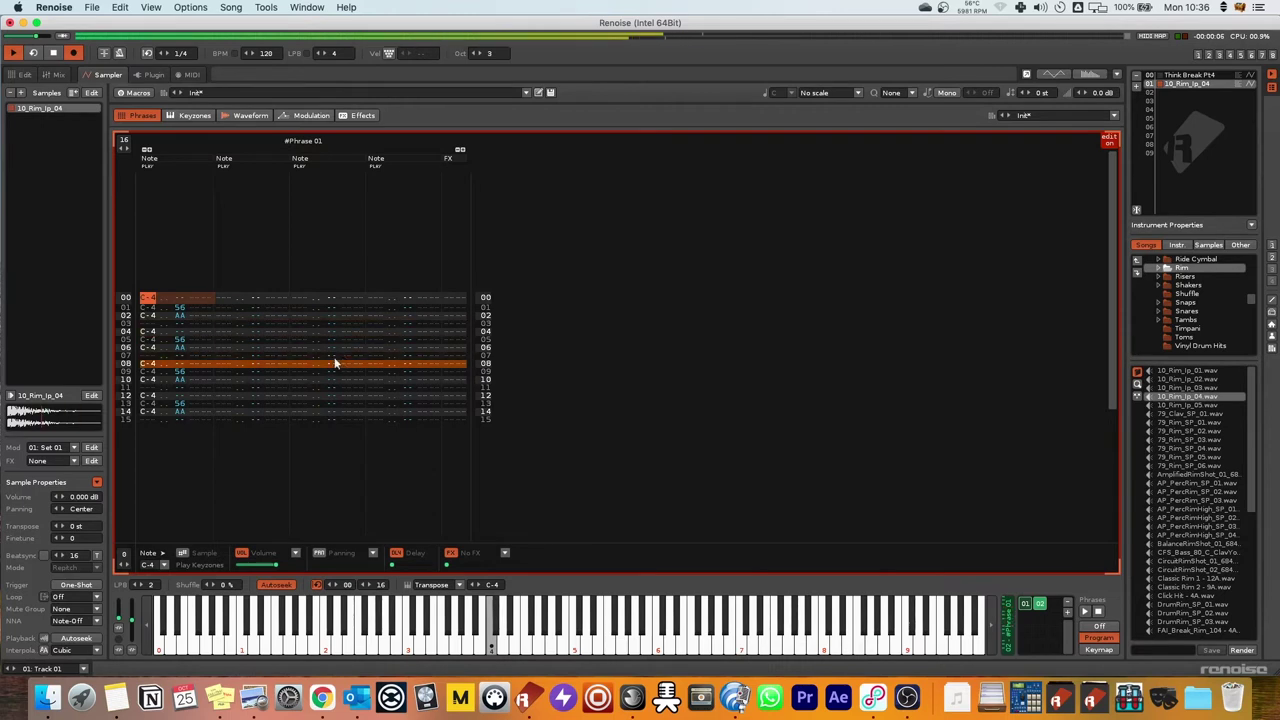
{"action": "key", "text": "space"}
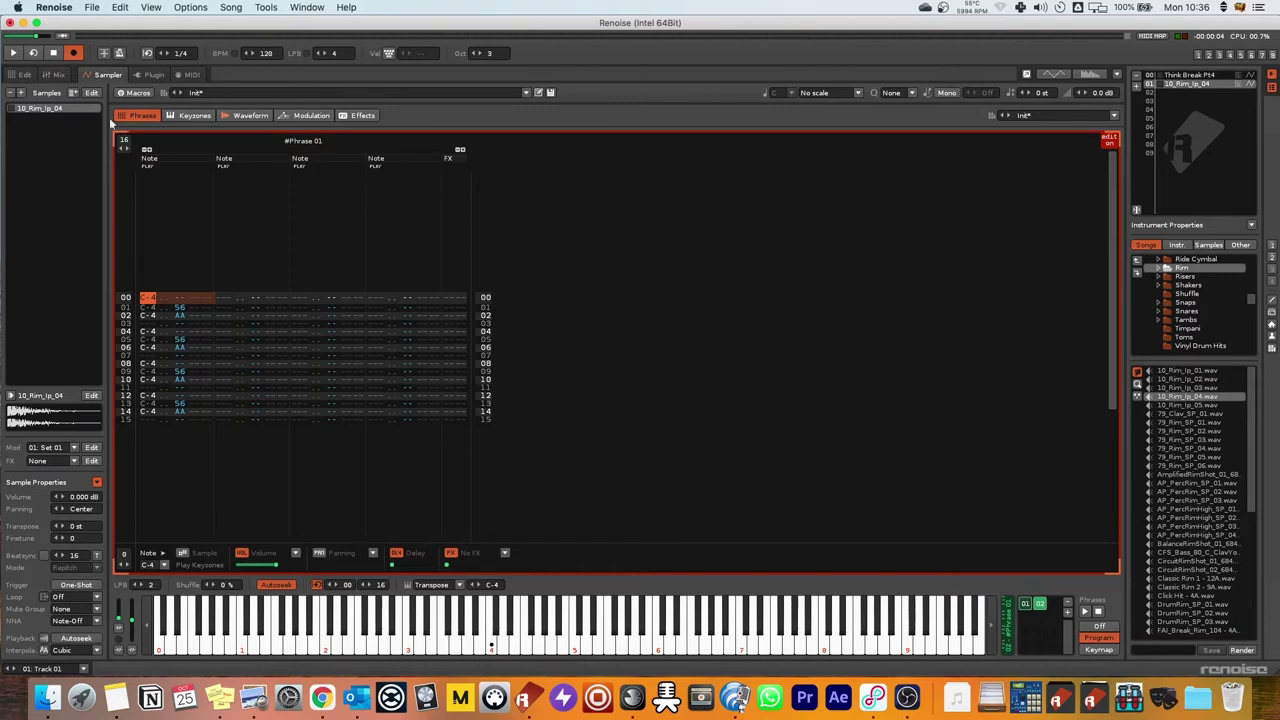
Duplicate the phrase in slot 02 into slot 03, set the copy to 1 line per beat, and audition it.
{"action": "left_click", "coordinate": [24, 74]}
{"action": "left_click", "coordinate": [108, 74]}
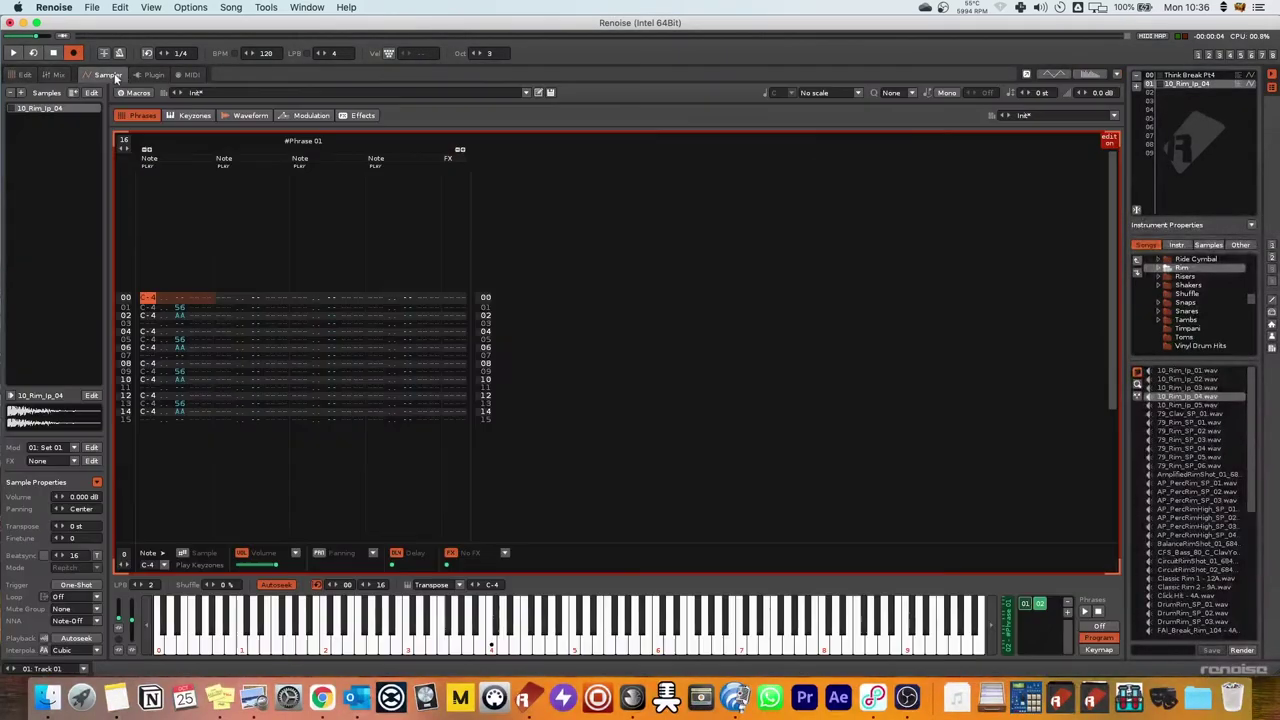
{"action": "left_click", "coordinate": [1040, 604]}
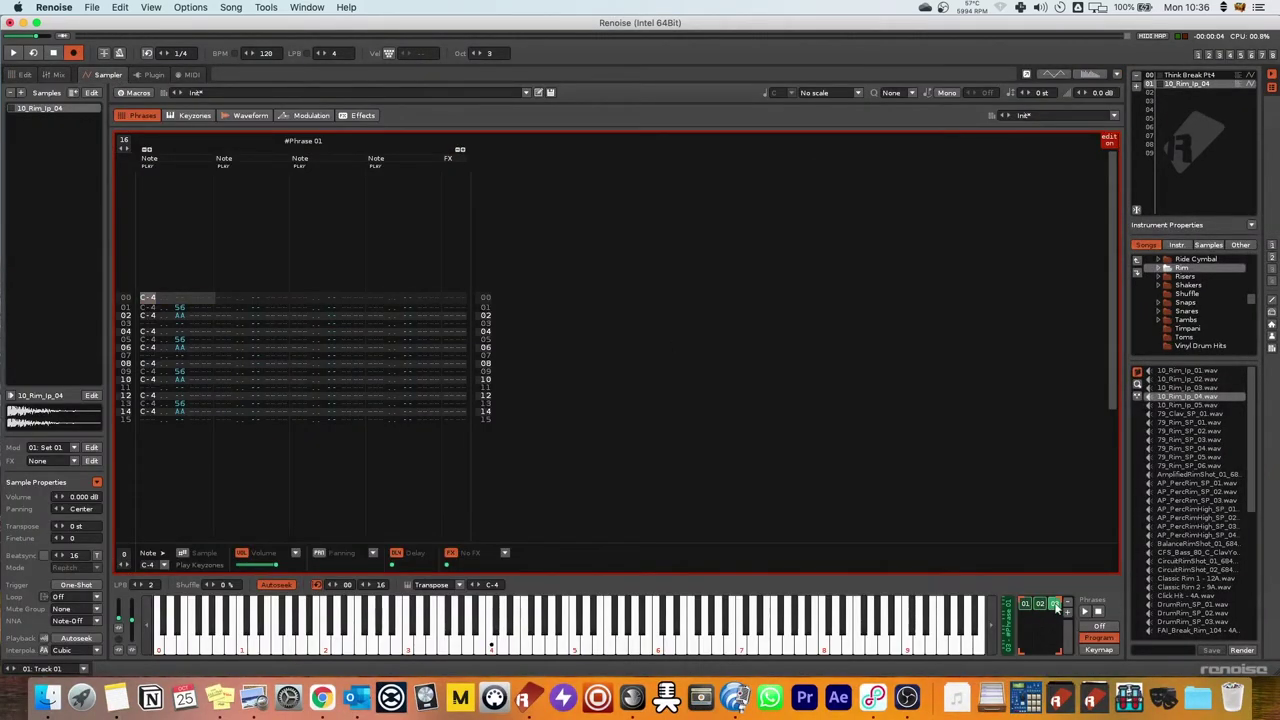
{"action": "left_click", "coordinate": [137, 585]}
{"action": "key", "text": "space"}
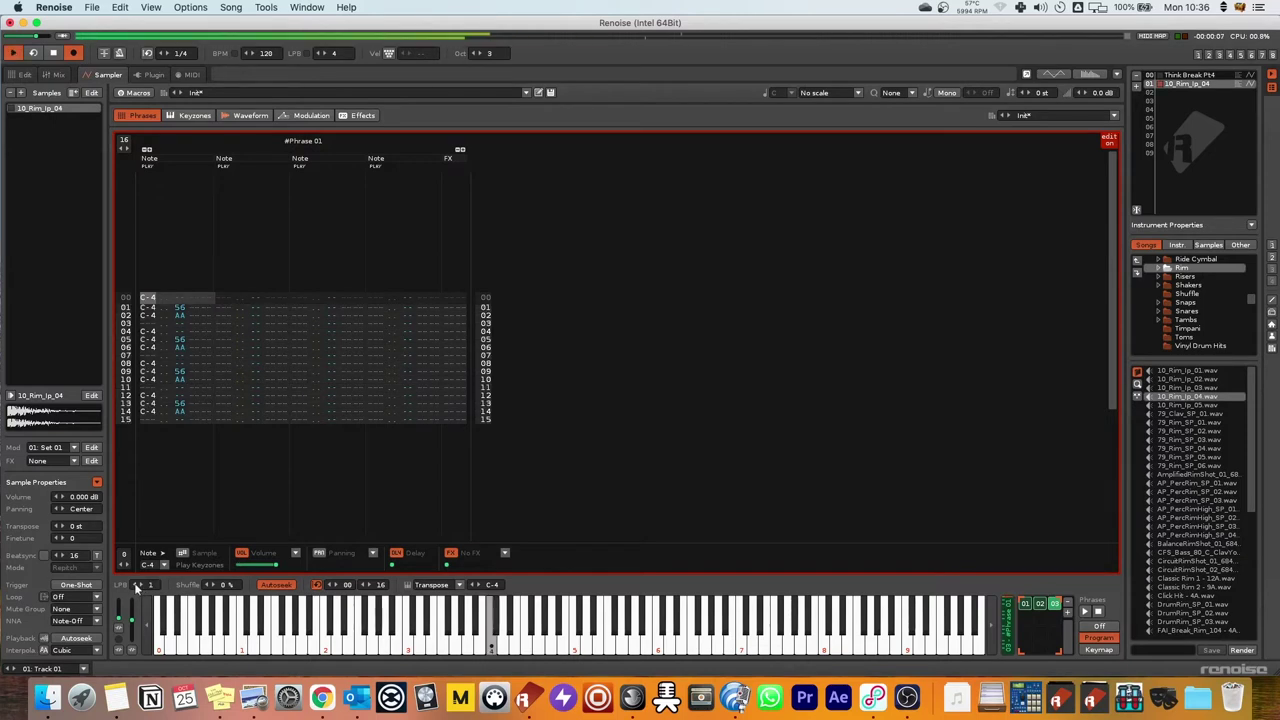
{"action": "key", "text": "space"}
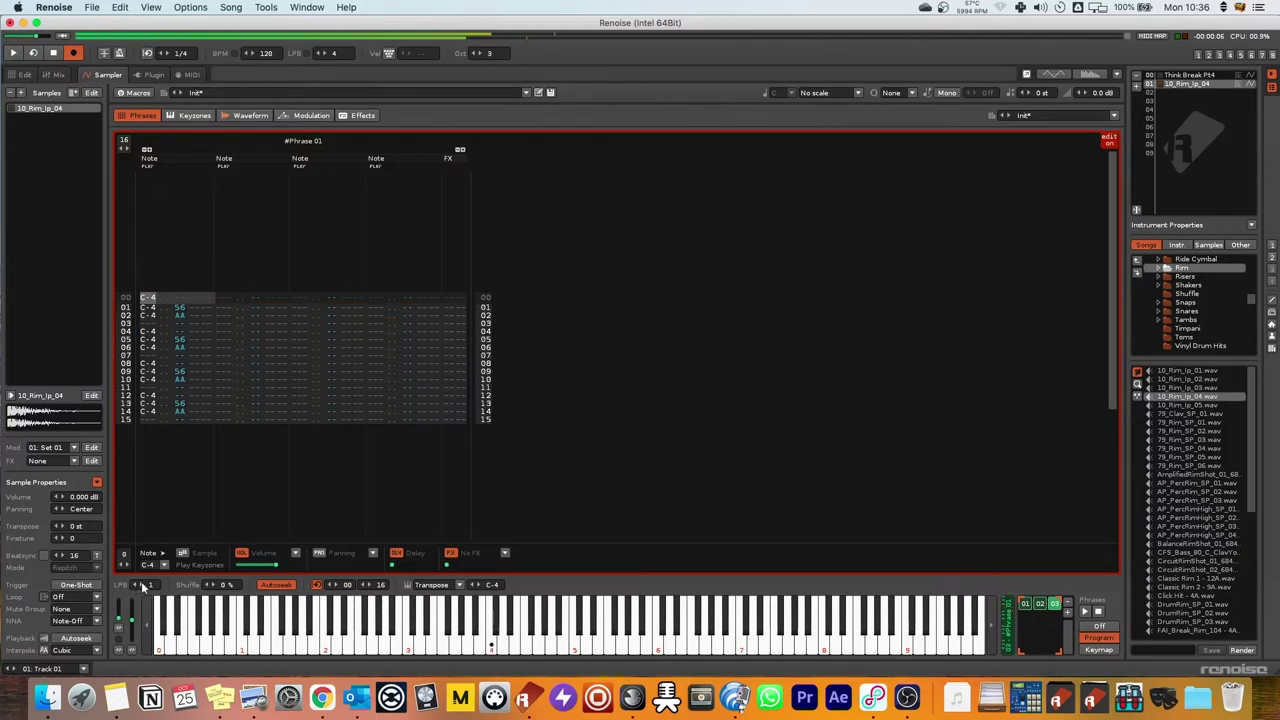
Set the phrase in slot 03 to 8 lines per beat and audition it.
{"action": "left_click", "coordinate": [143, 586]}
{"action": "left_click", "coordinate": [143, 586]}
{"action": "left_click", "coordinate": [143, 585]}
{"action": "left_click", "coordinate": [143, 585]}
{"action": "left_click", "coordinate": [143, 585]}
{"action": "left_click", "coordinate": [143, 585]}
{"action": "left_click", "coordinate": [143, 585]}
{"action": "key", "text": "space"}
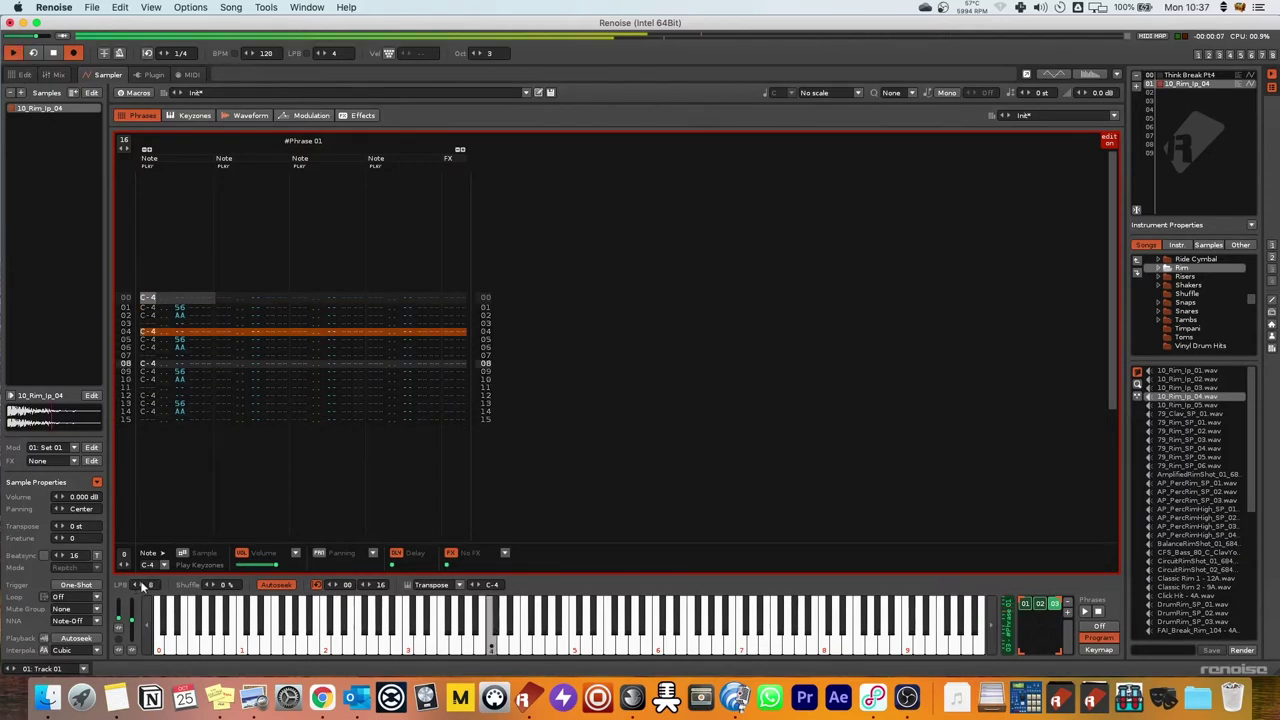
{"action": "key", "text": "space"}
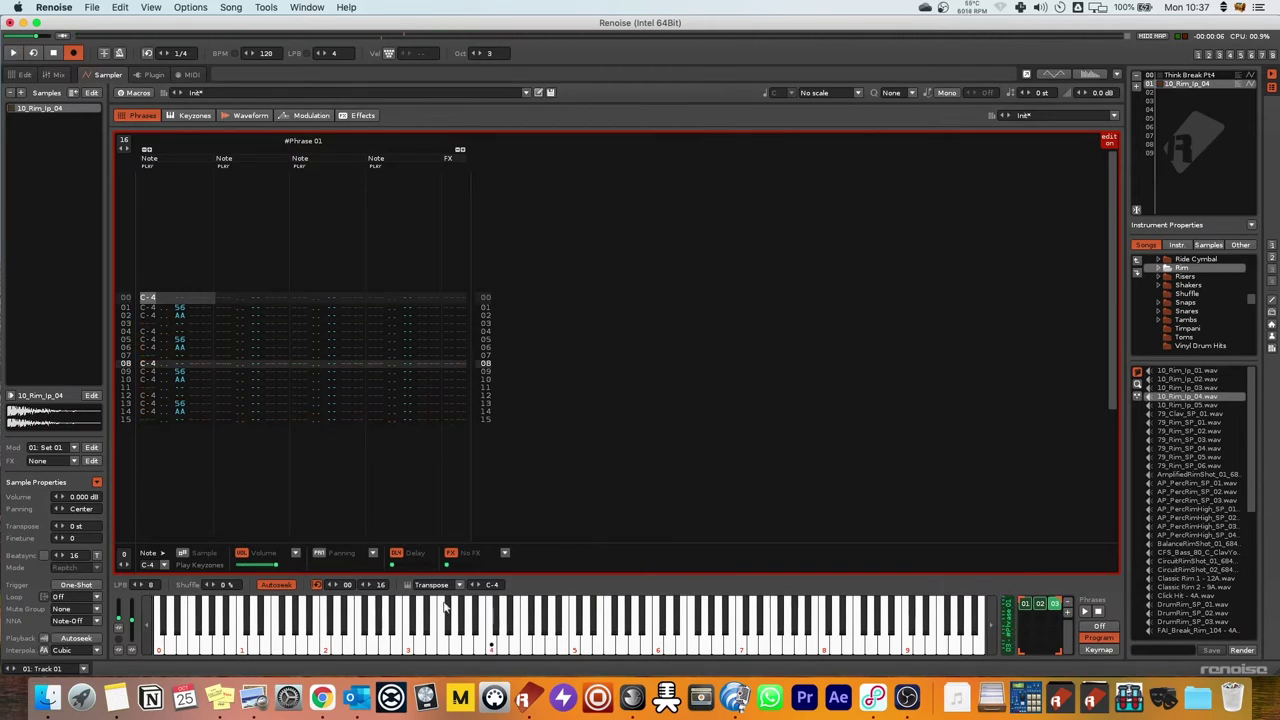
Duplicate the phrase in slot 03 into slot 04, set the copy to 11 lines per beat, and audition it.
{"action": "double_click", "coordinate": [1057, 607]}
{"action": "left_click", "coordinate": [142, 586]}
{"action": "left_click", "coordinate": [142, 586]}
{"action": "left_click", "coordinate": [142, 586]}
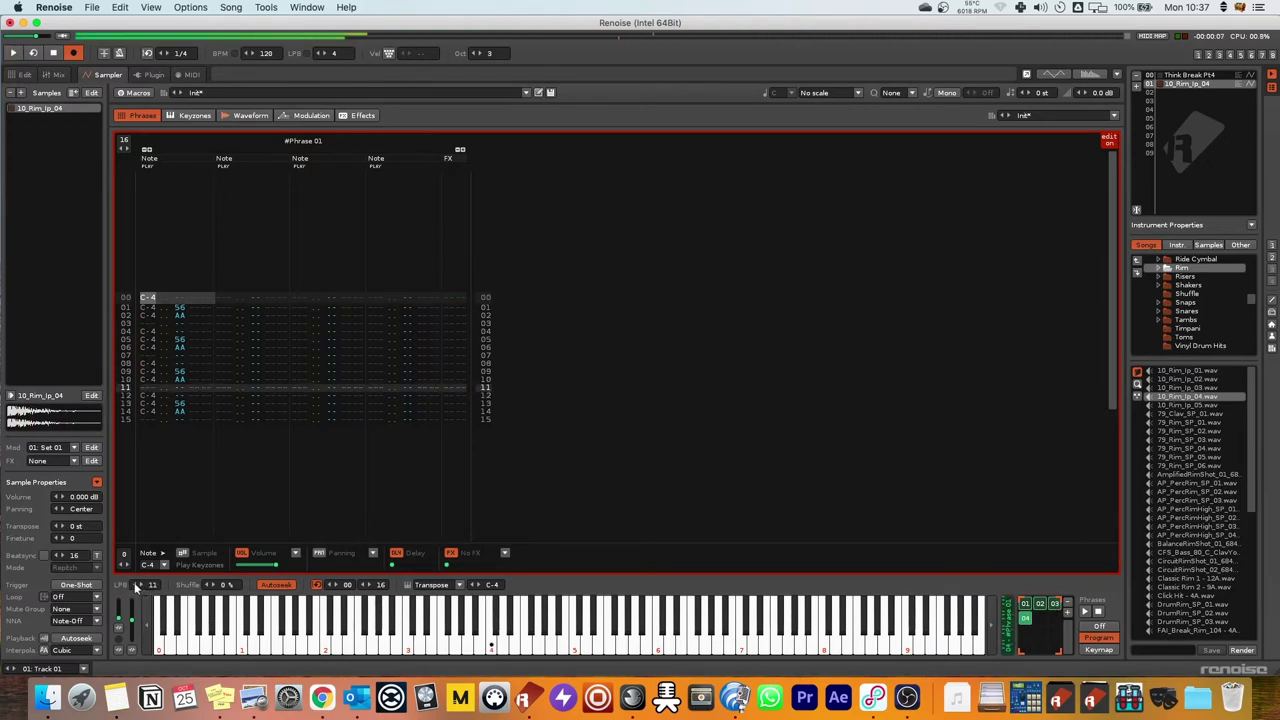
{"action": "scroll", "coordinate": [137, 587], "scroll_direction": "down", "scroll_amount": 1}
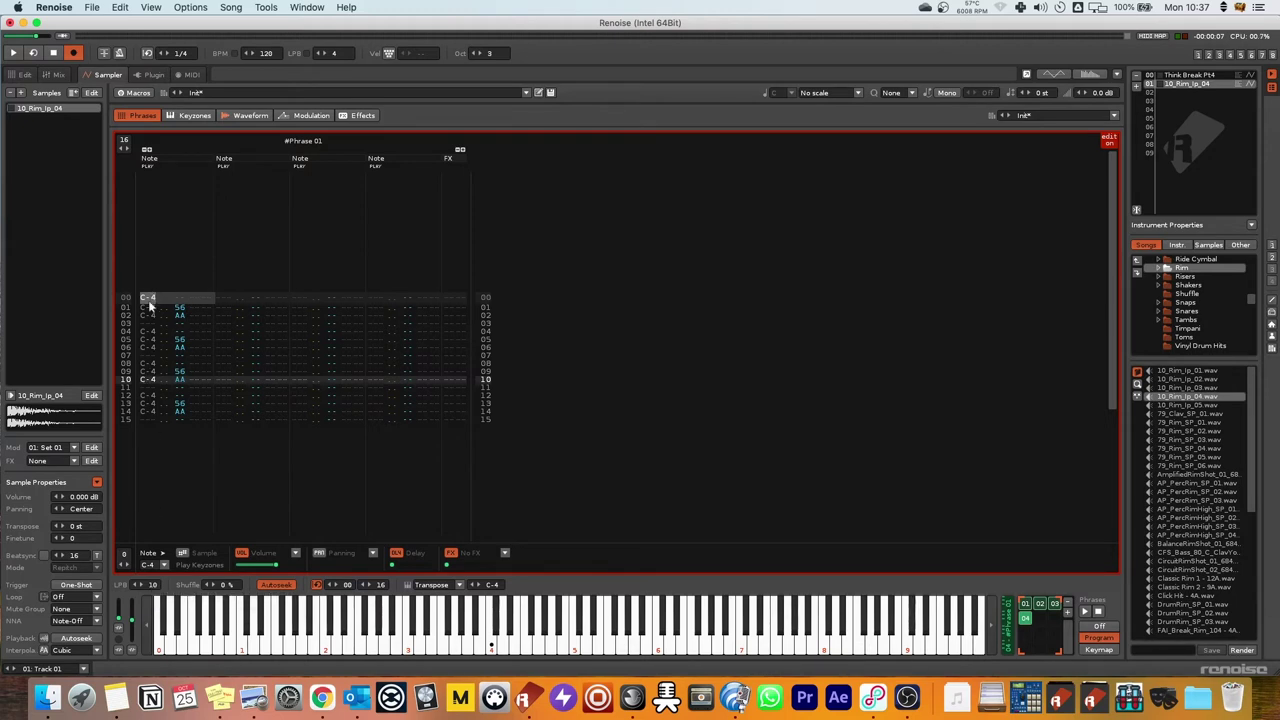
{"action": "left_click", "coordinate": [141, 584]}
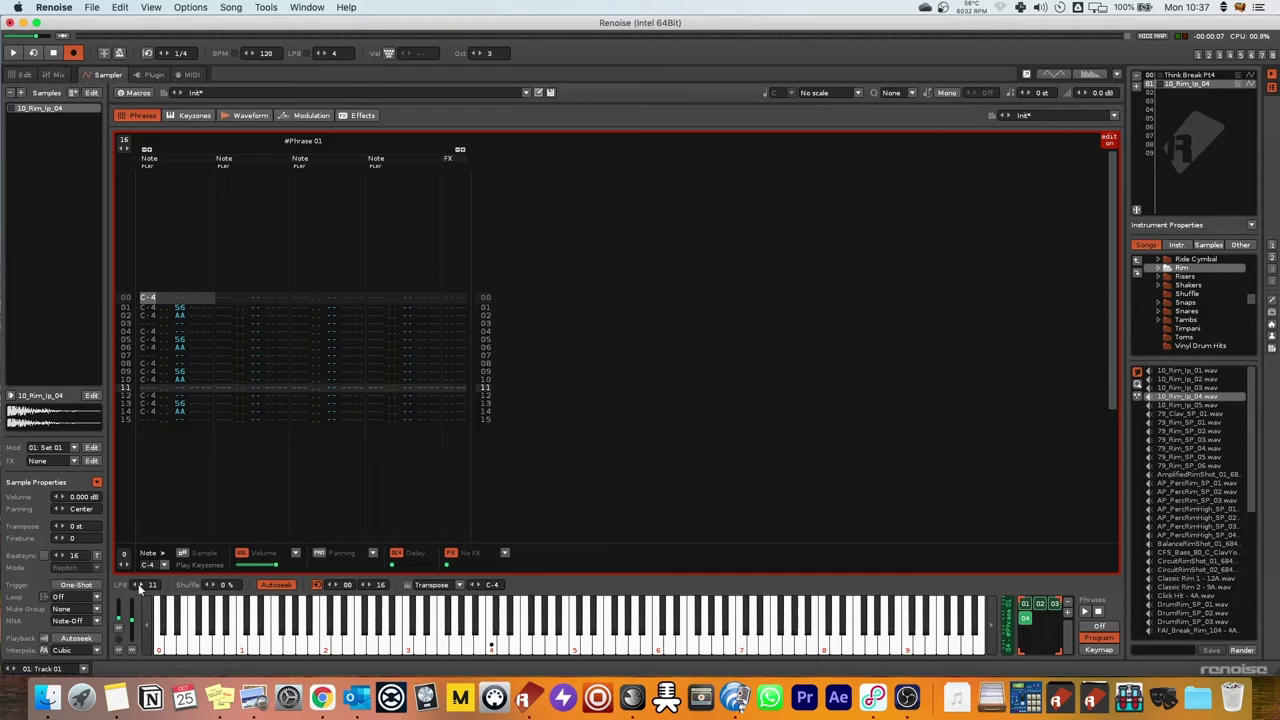
{"action": "key", "text": "space"}
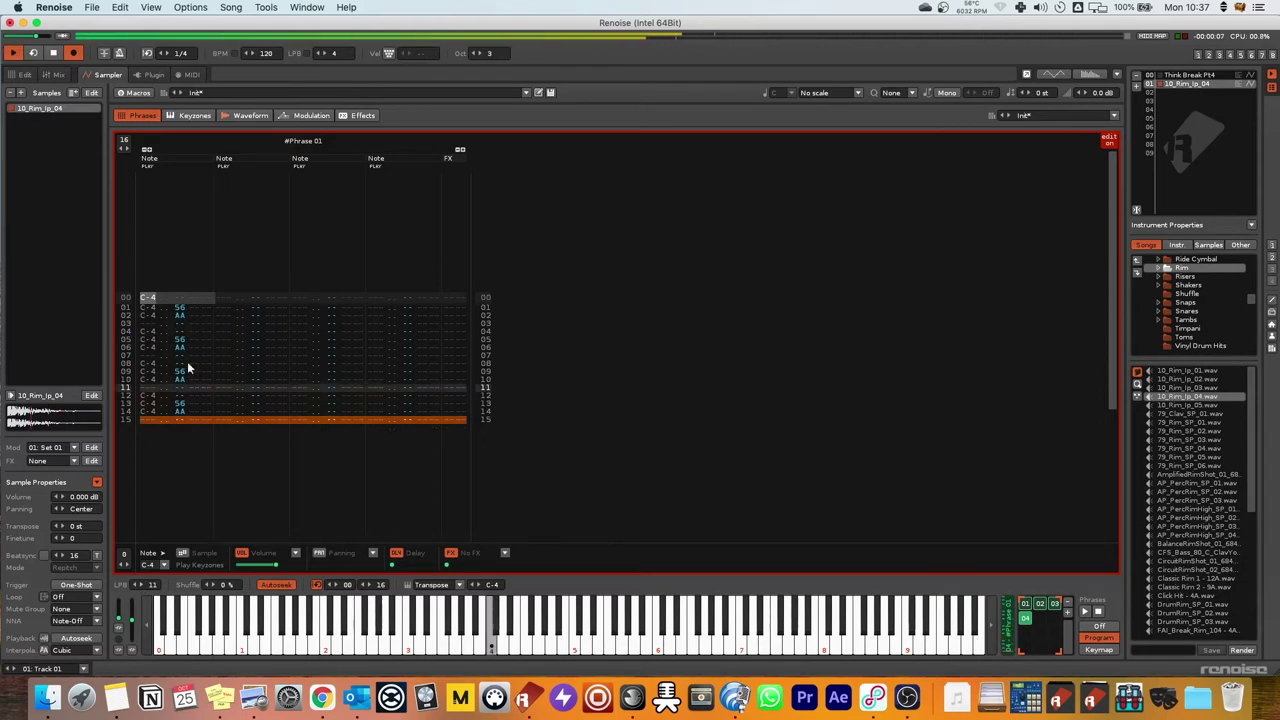
{"action": "key", "text": "space"}
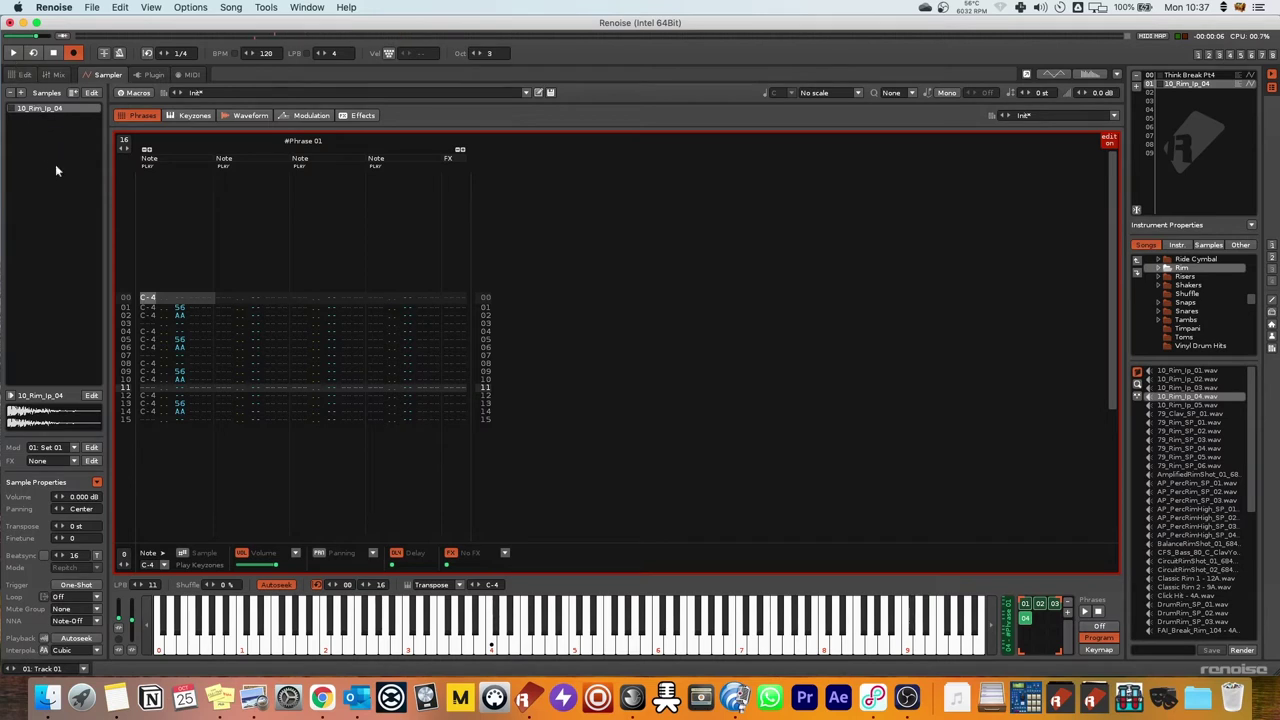
Compare the lines-per-beat settings of the phrases in slots 02 and 03.
{"action": "left_click", "coordinate": [1040, 606]}
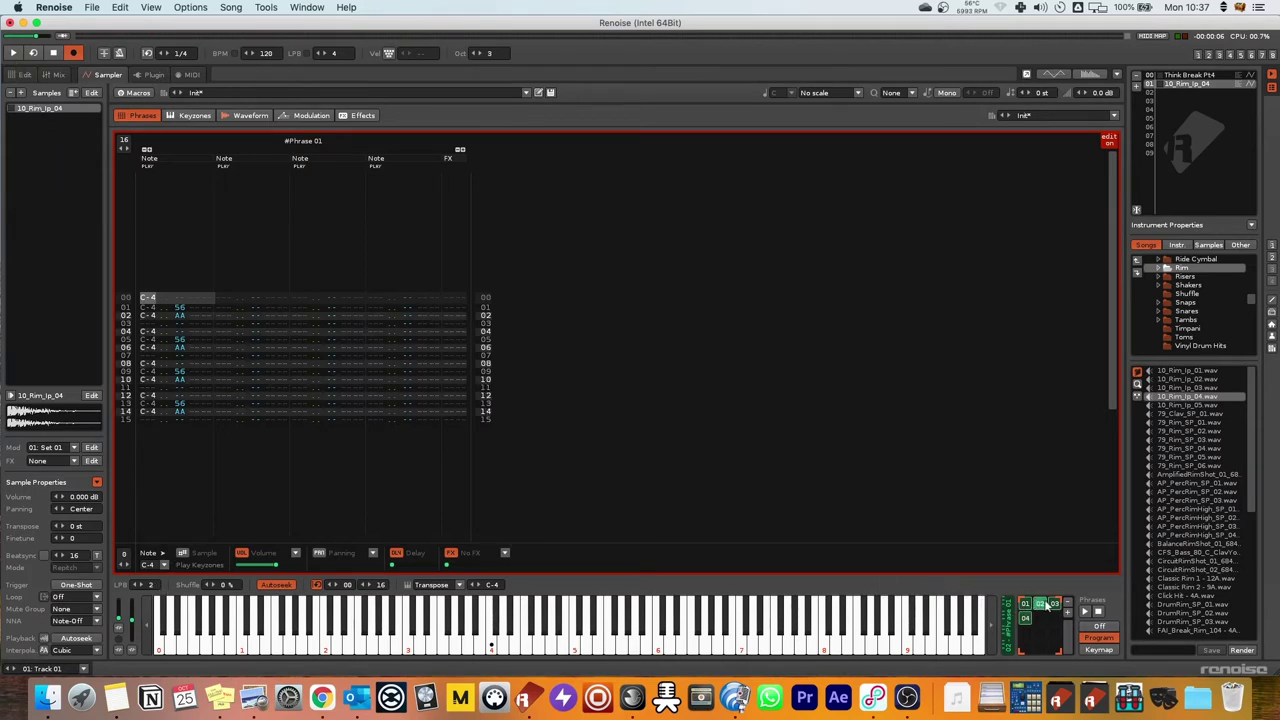
{"action": "left_click", "coordinate": [1050, 605]}
{"action": "left_click", "coordinate": [1037, 604]}
{"action": "left_click", "coordinate": [1049, 606]}
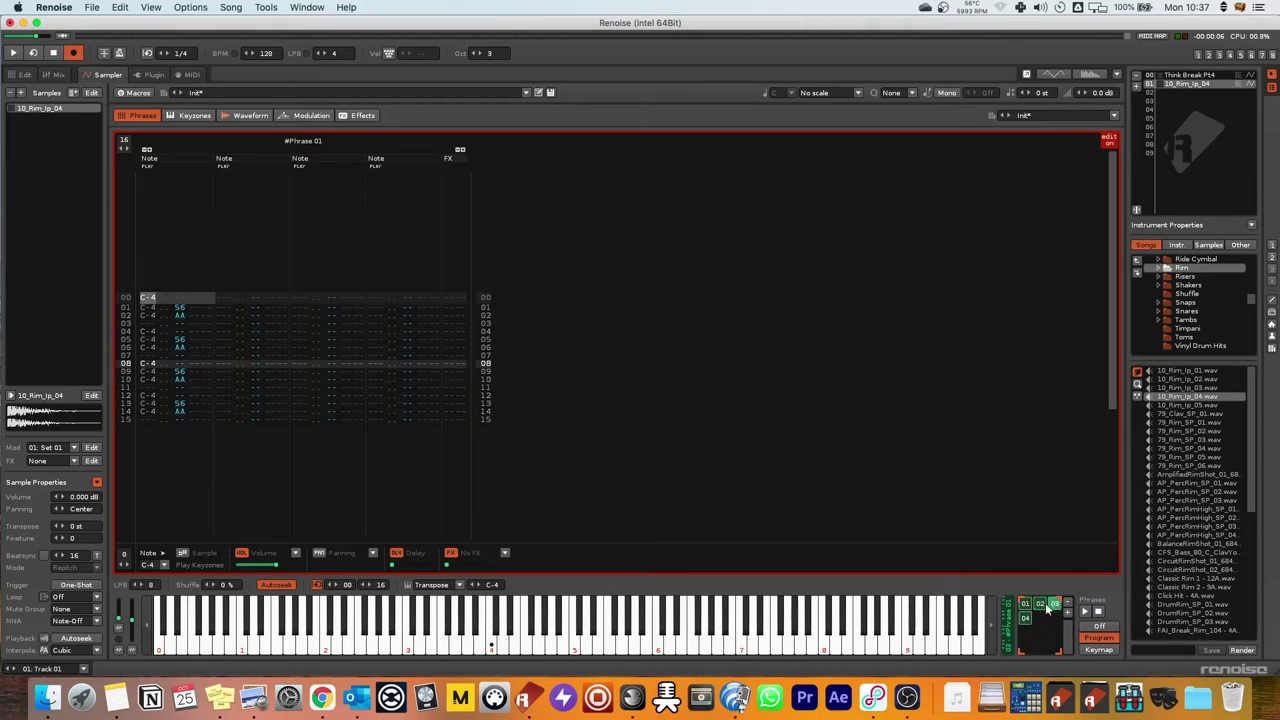
Select the phrase in slot 04 and raise its lines per beat past 14.
{"action": "left_click", "coordinate": [1025, 618]}
{"action": "left_click", "coordinate": [142, 585]}
{"action": "left_click", "coordinate": [142, 585]}
{"action": "left_click", "coordinate": [142, 585]}
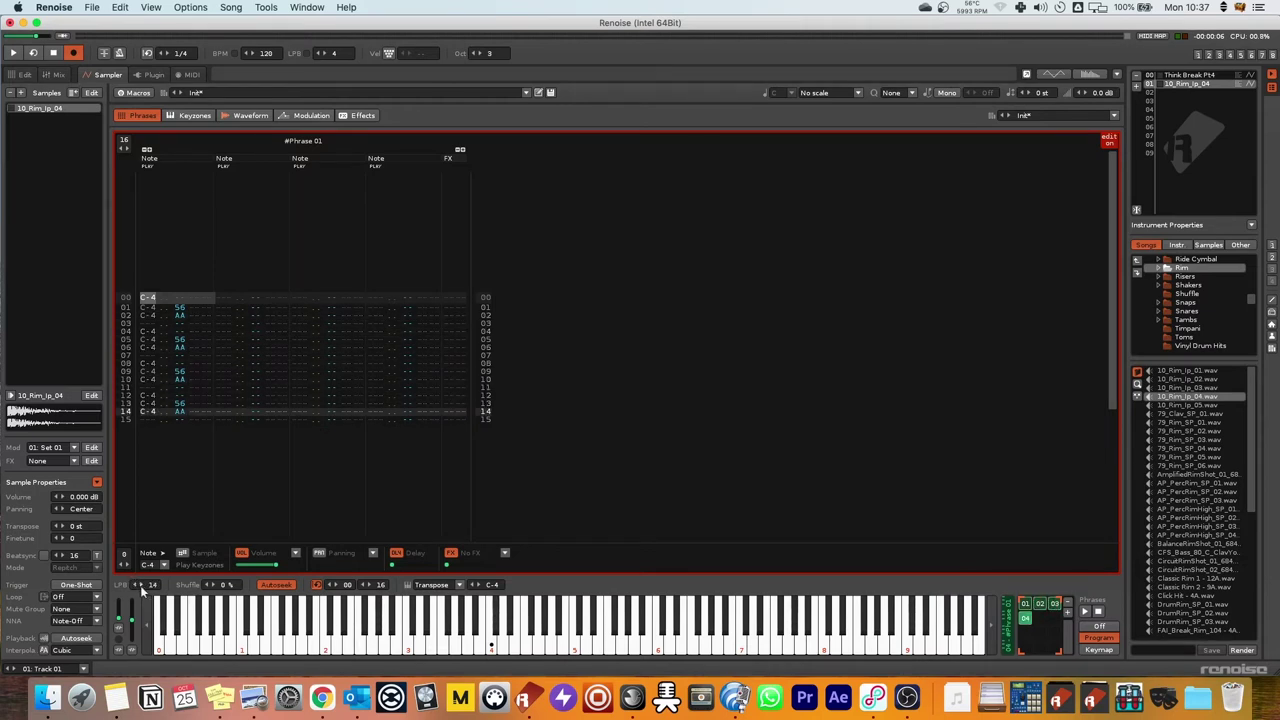
{"action": "left_click", "coordinate": [142, 585]}
{"action": "left_click", "coordinate": [142, 585]}
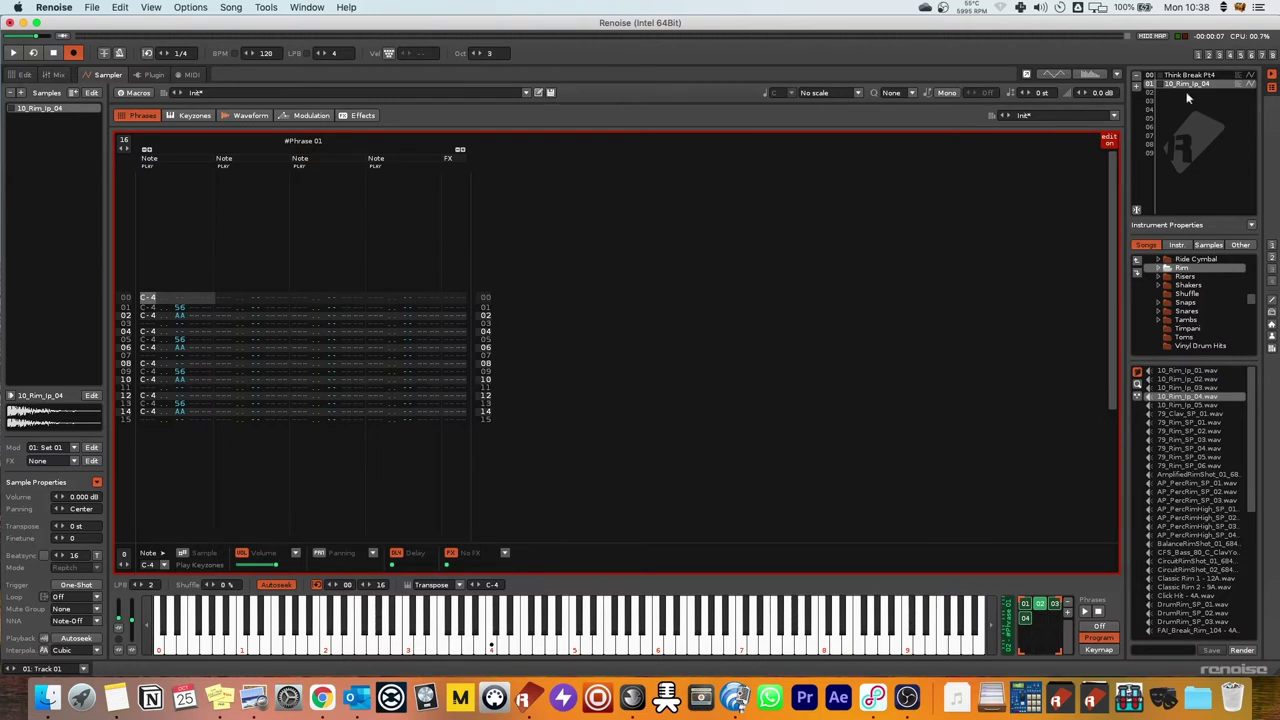
Save the instrument as a preset named "Triplets Phrase 2.xrni" in the FXs folder of the Instruments library.
{"action": "left_click", "coordinate": [550, 92]}
{"action": "left_click", "coordinate": [858, 220]}
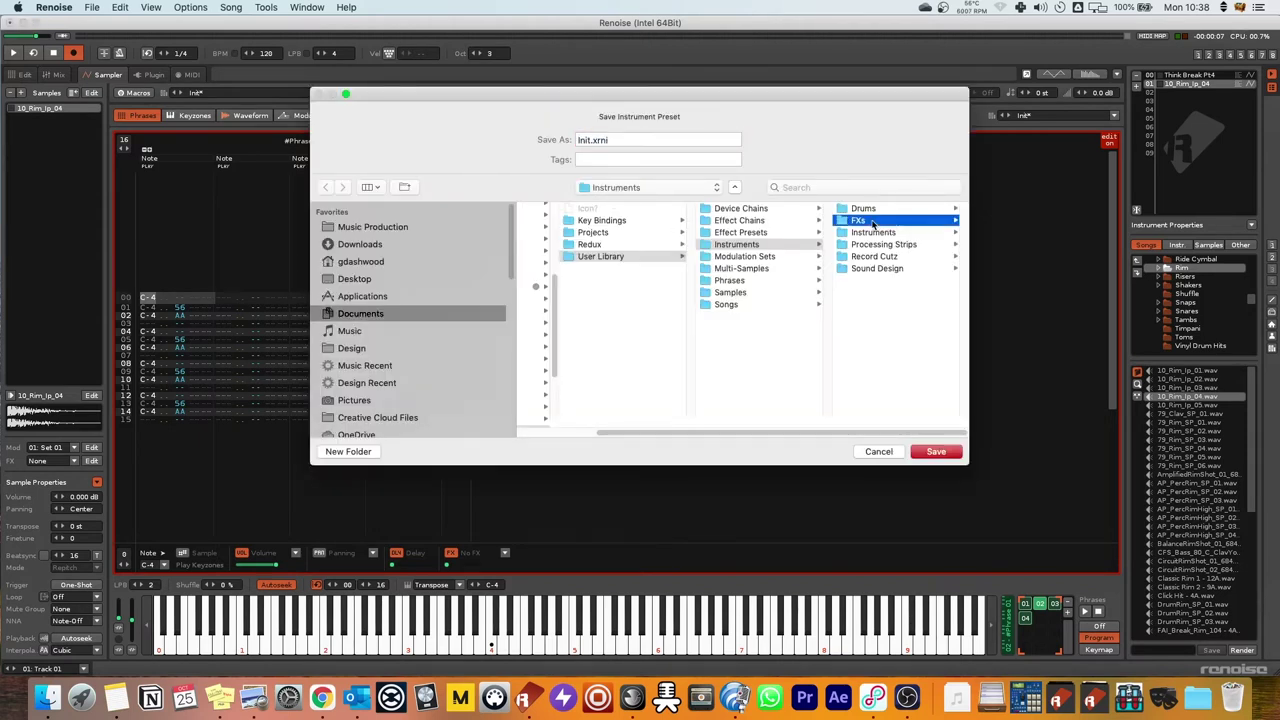
{"action": "double_click", "coordinate": [590, 139]}
{"action": "type", "text": "Triplets Phrase 2"}
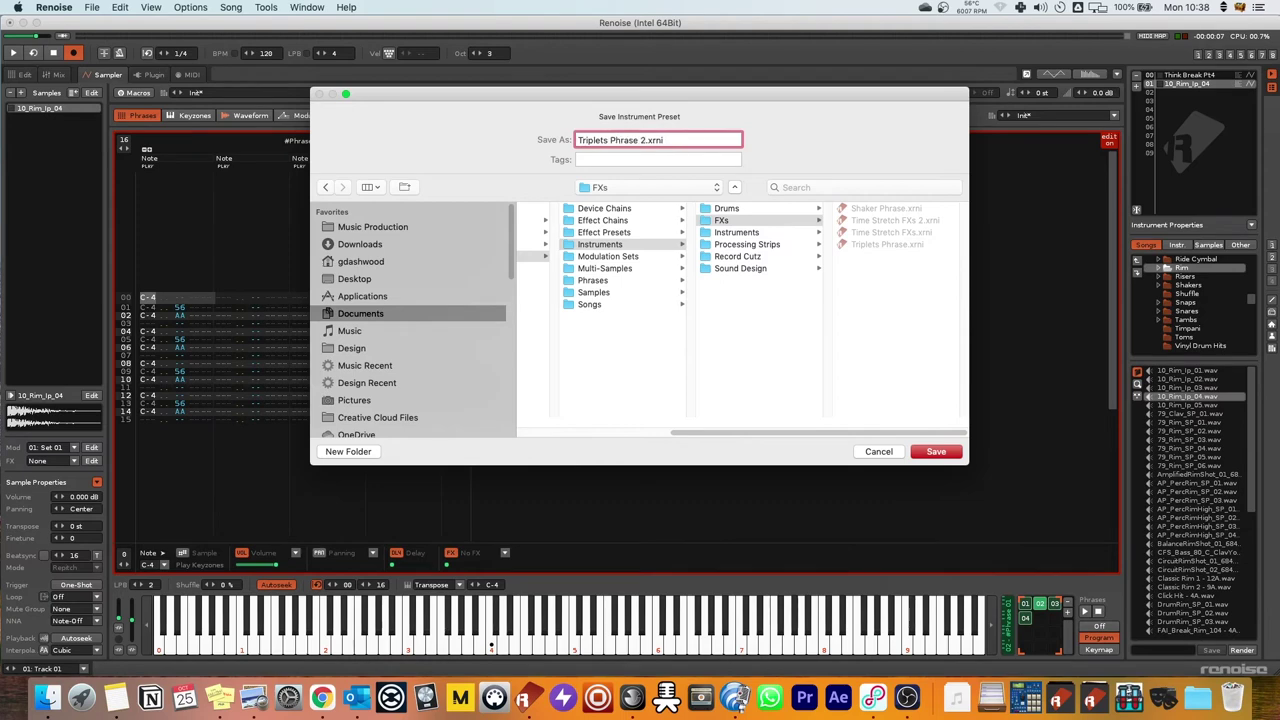
{"action": "key", "text": "Return"}
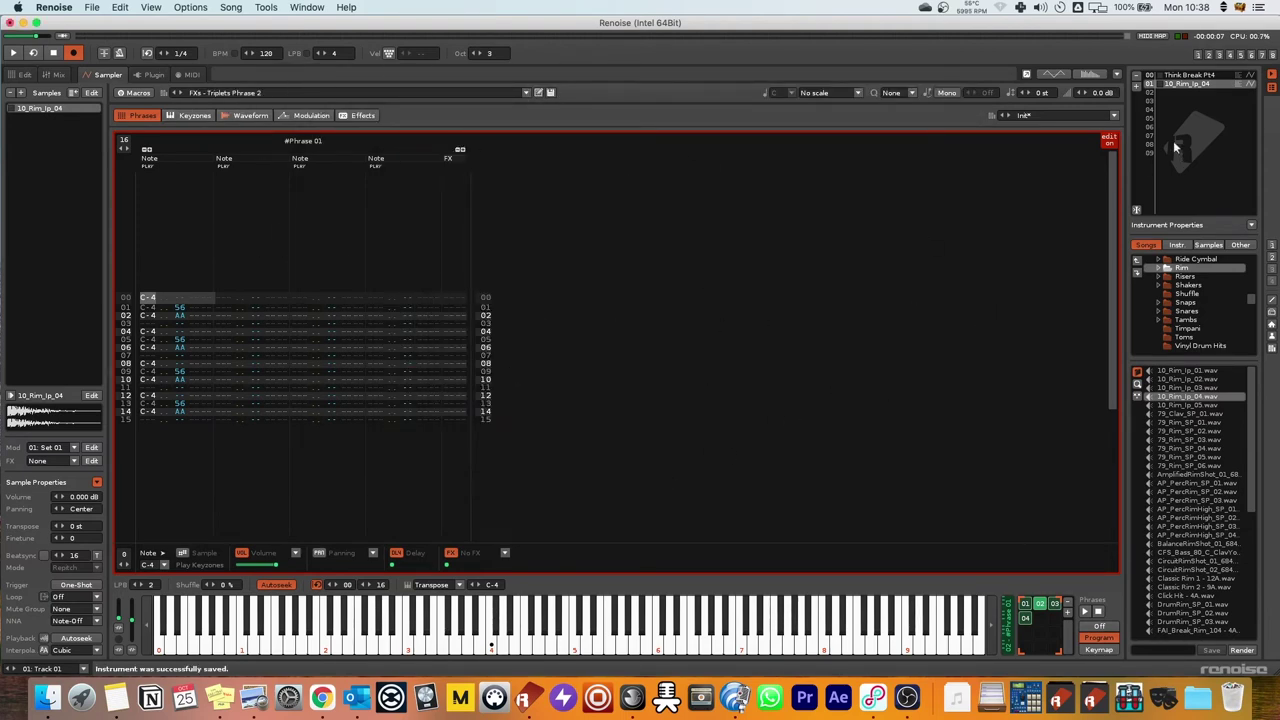
Load the "Triplets Phrase 2" preset from the user library's FXs folder into instrument slot 02 and show its phrases.
{"action": "left_click", "coordinate": [1180, 93]}
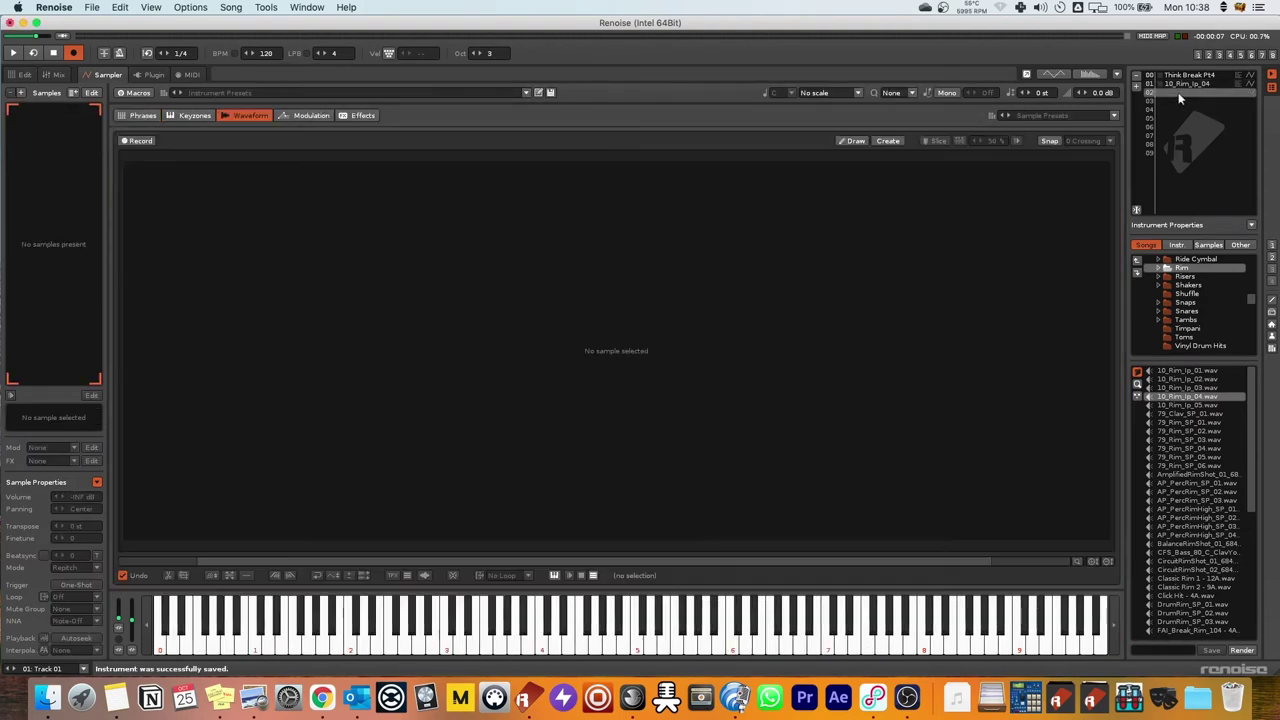
{"action": "left_click", "coordinate": [526, 92]}
{"action": "left_click", "coordinate": [217, 138]}
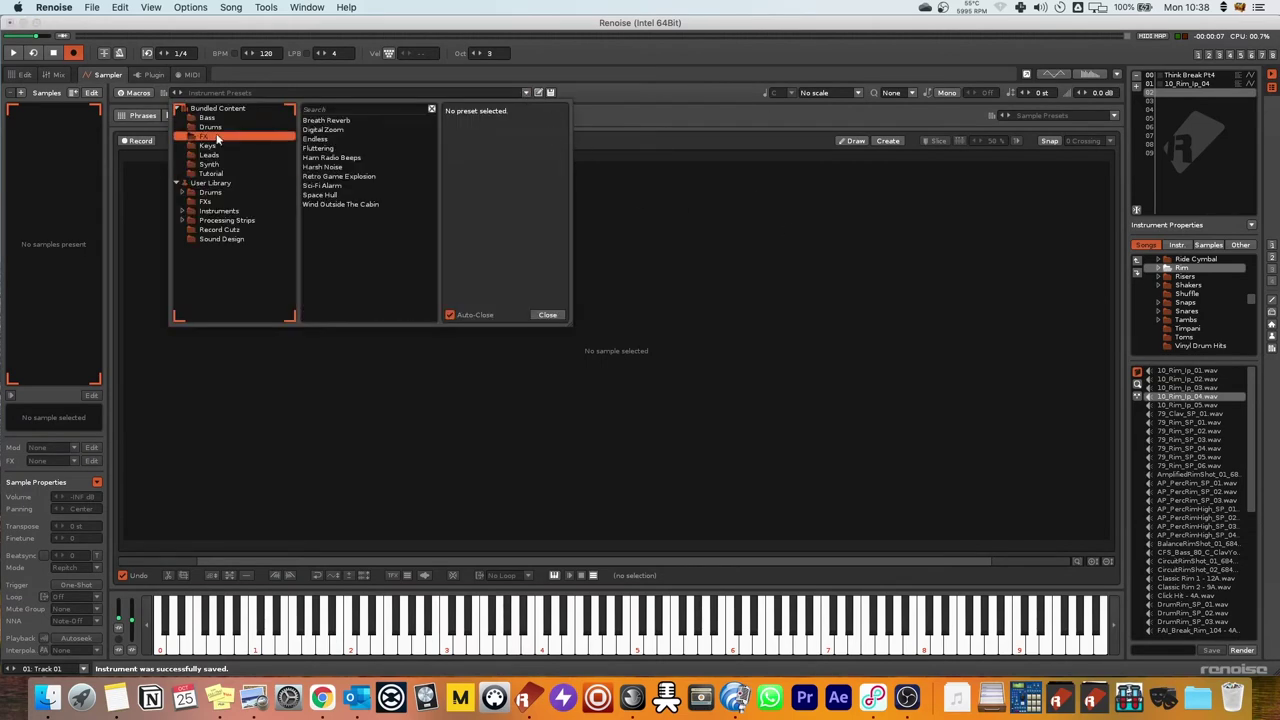
{"action": "left_click", "coordinate": [206, 201]}
{"action": "left_click", "coordinate": [337, 157]}
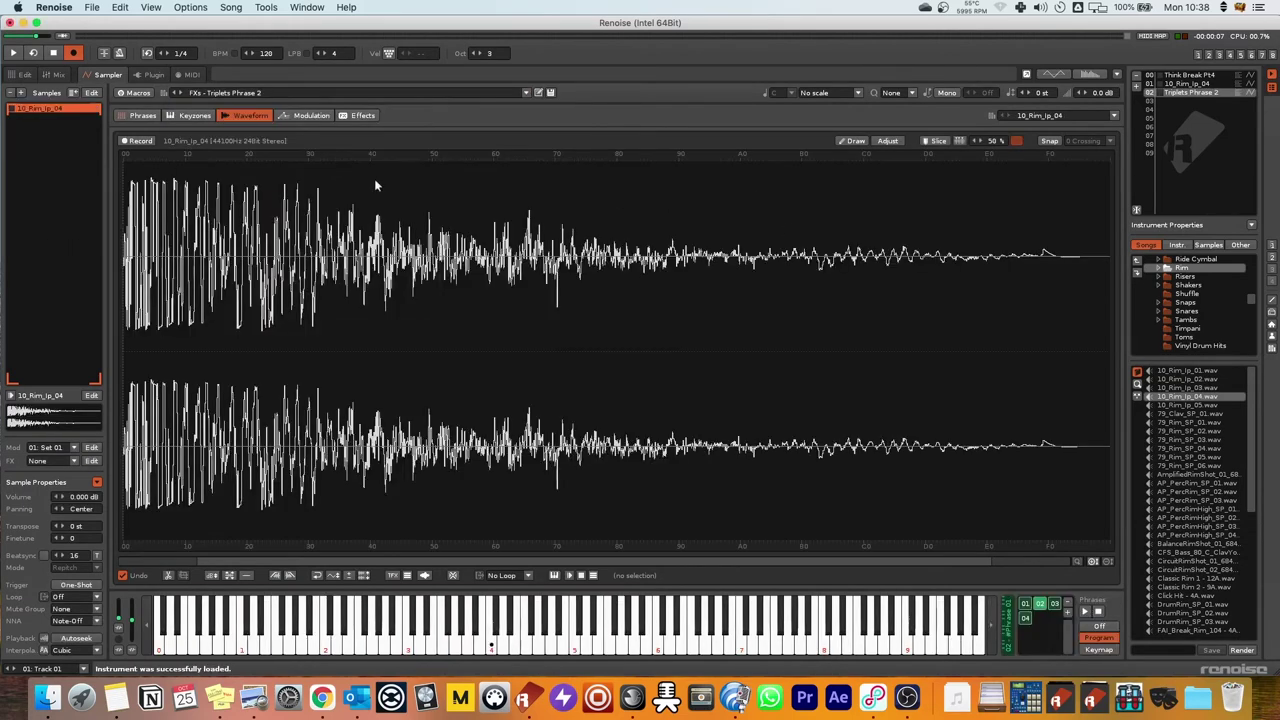
{"action": "left_click", "coordinate": [140, 115]}
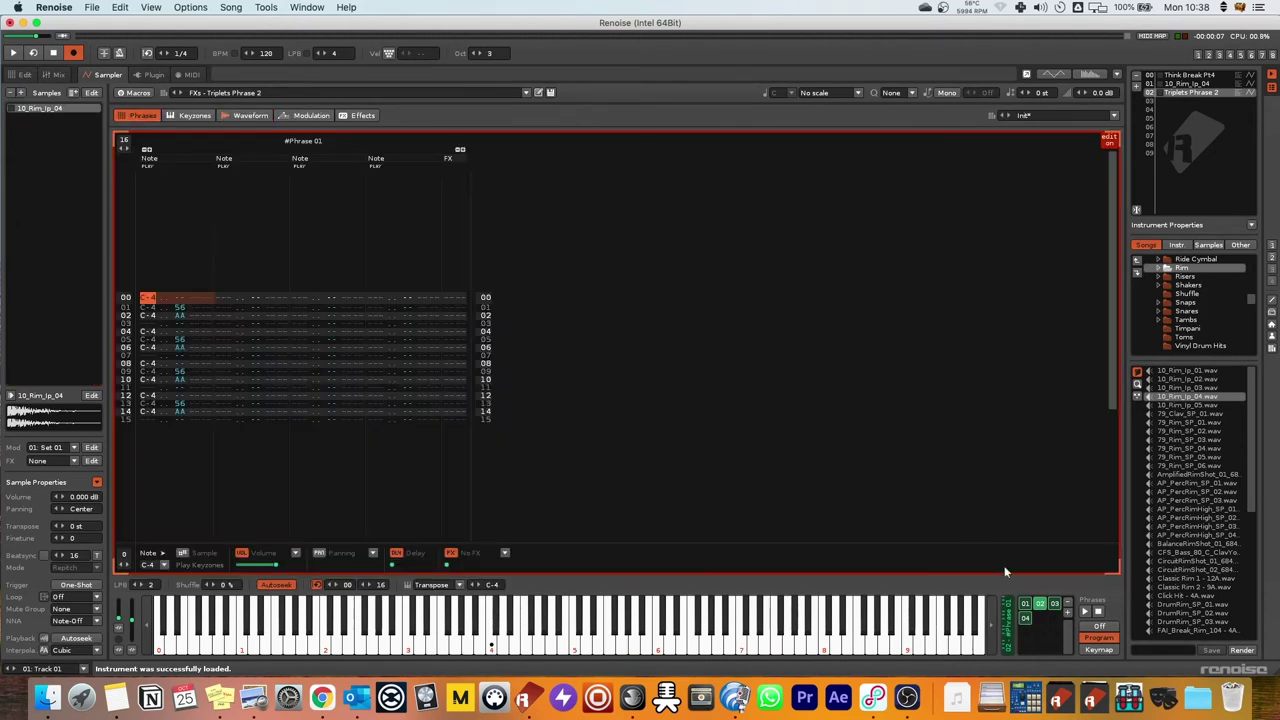
Swap the instrument's sample for 79_Rim_SP_02.wav, AP_PercRimHigh_SP_01, and finally BalanceRimShot_01_684.
{"action": "left_click", "coordinate": [245, 115]}
{"action": "left_click_drag", "start_coordinate": [1188, 431], "coordinate": [424, 357]}
{"action": "left_click_drag", "start_coordinate": [1180, 510], "coordinate": [377, 368]}
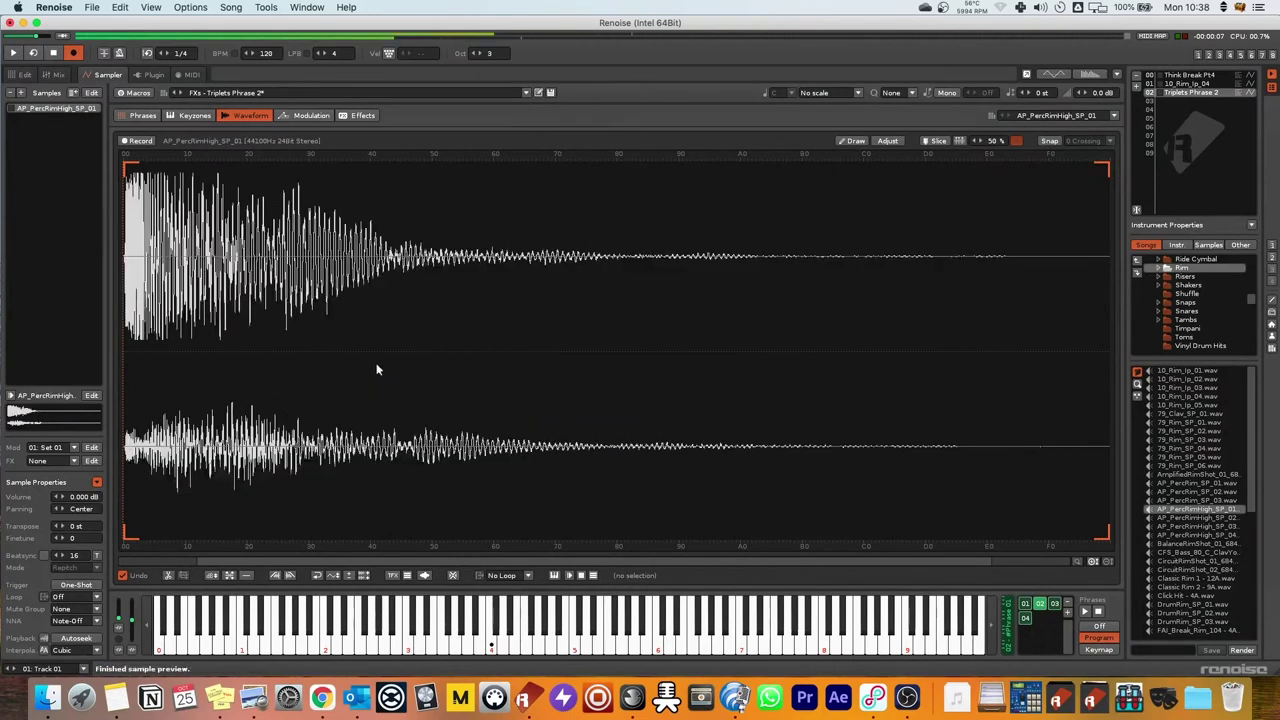
{"action": "left_click_drag", "start_coordinate": [1176, 543], "coordinate": [320, 363]}
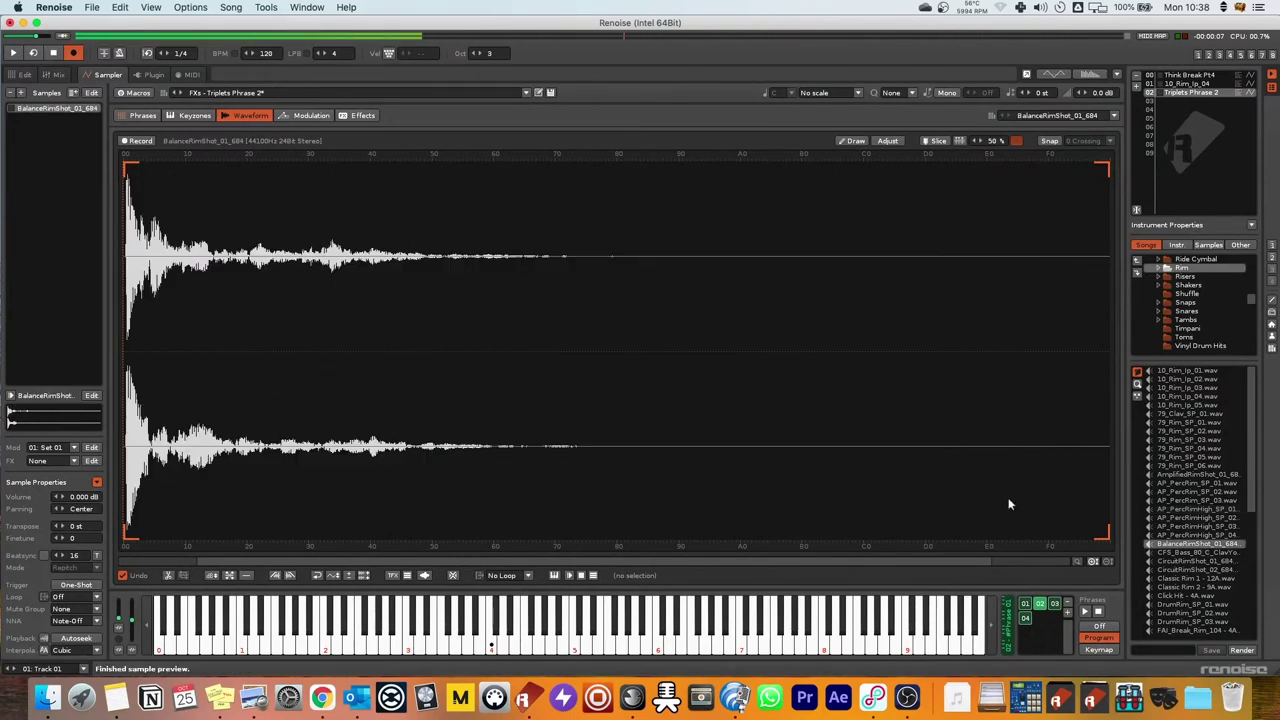
Enter a C-4 note for instrument 02 on line 00 of Track 01 and play the pattern.
{"action": "left_click", "coordinate": [14, 77]}
{"action": "key", "text": "q"}
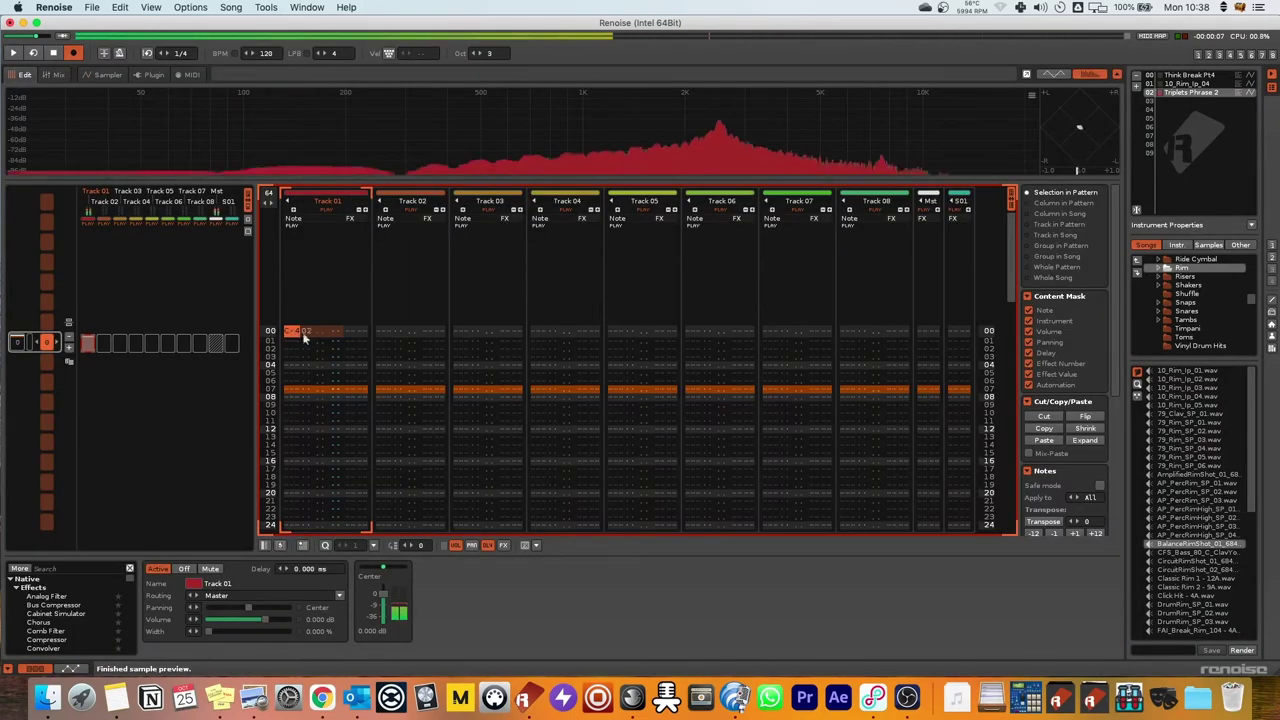
{"action": "key", "text": "space"}
{"action": "key", "text": "space"}
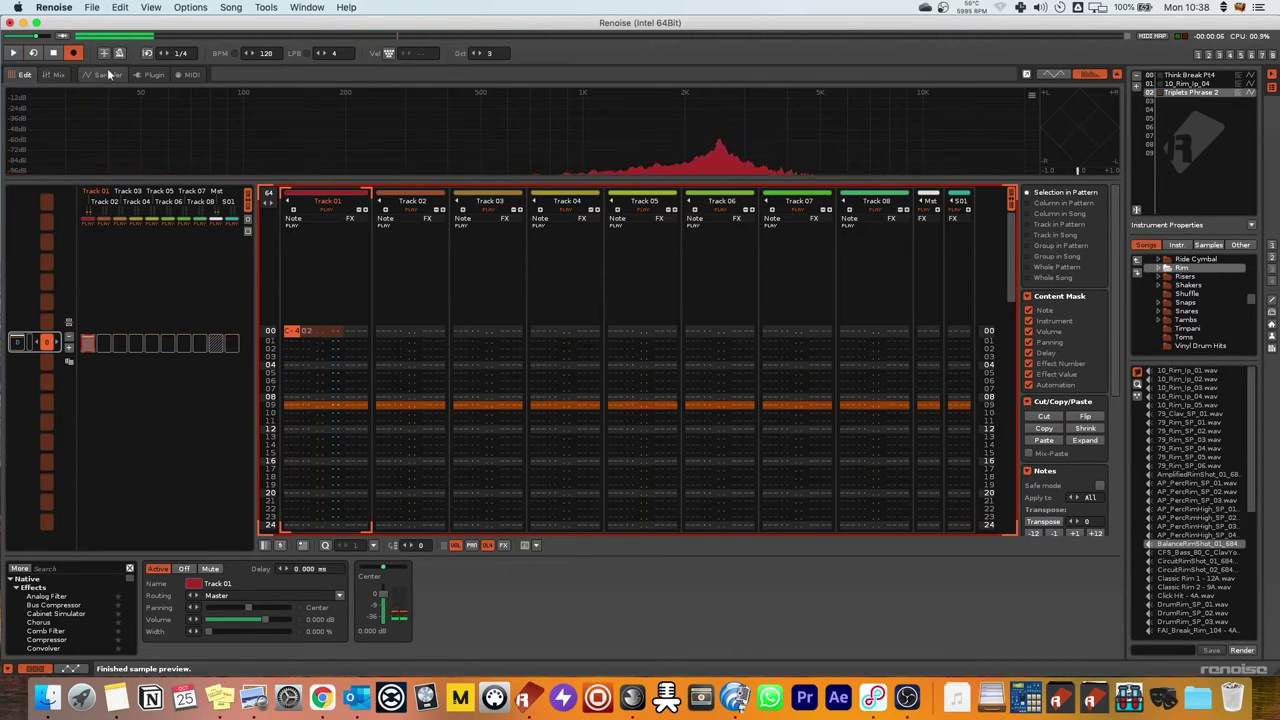
Replace the instrument's sample with other rim sounds, including Click Hit - 4A.wav and FlatRimCrack_01_SP.wav, auditioning the phrase with each.
{"action": "left_click", "coordinate": [108, 75]}
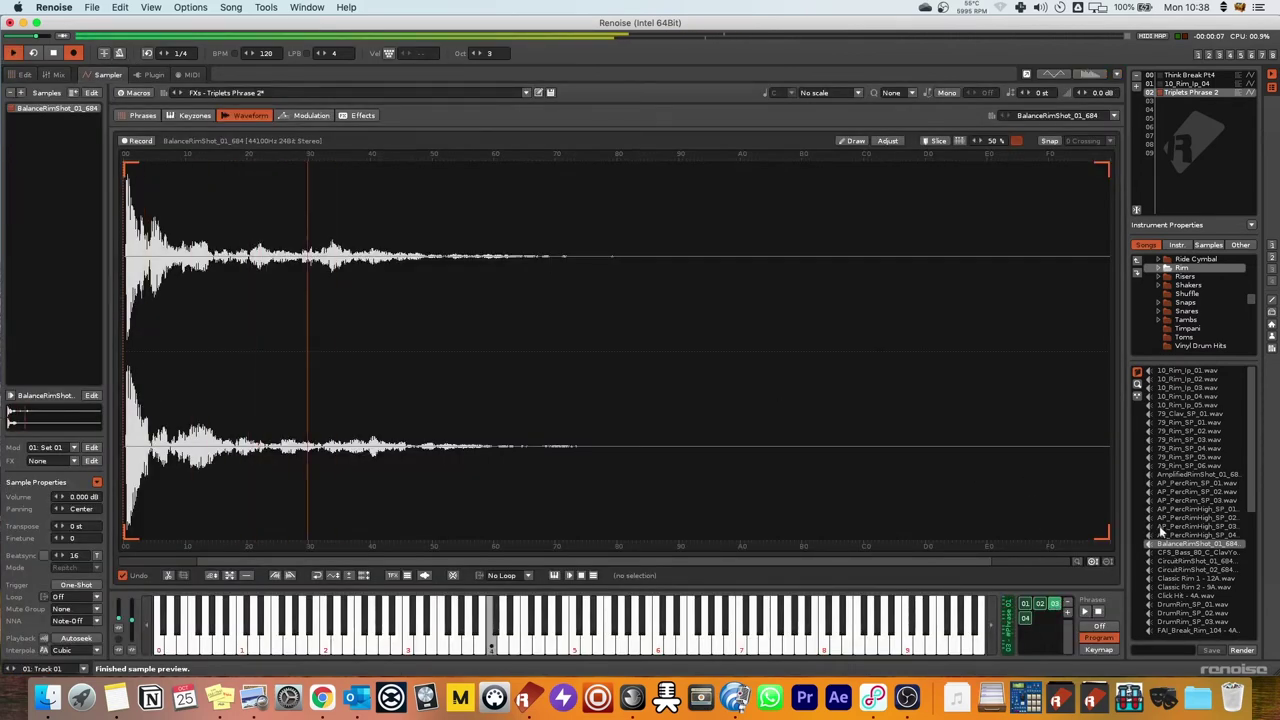
{"action": "left_click_drag", "start_coordinate": [1195, 569], "coordinate": [555, 437]}
{"action": "key", "text": "q"}
{"action": "left_click_drag", "start_coordinate": [1186, 596], "coordinate": [1045, 532]}
{"action": "key", "text": "q"}
{"action": "key", "text": "q"}
{"action": "key", "text": "Down"}
{"action": "key", "text": "Return"}
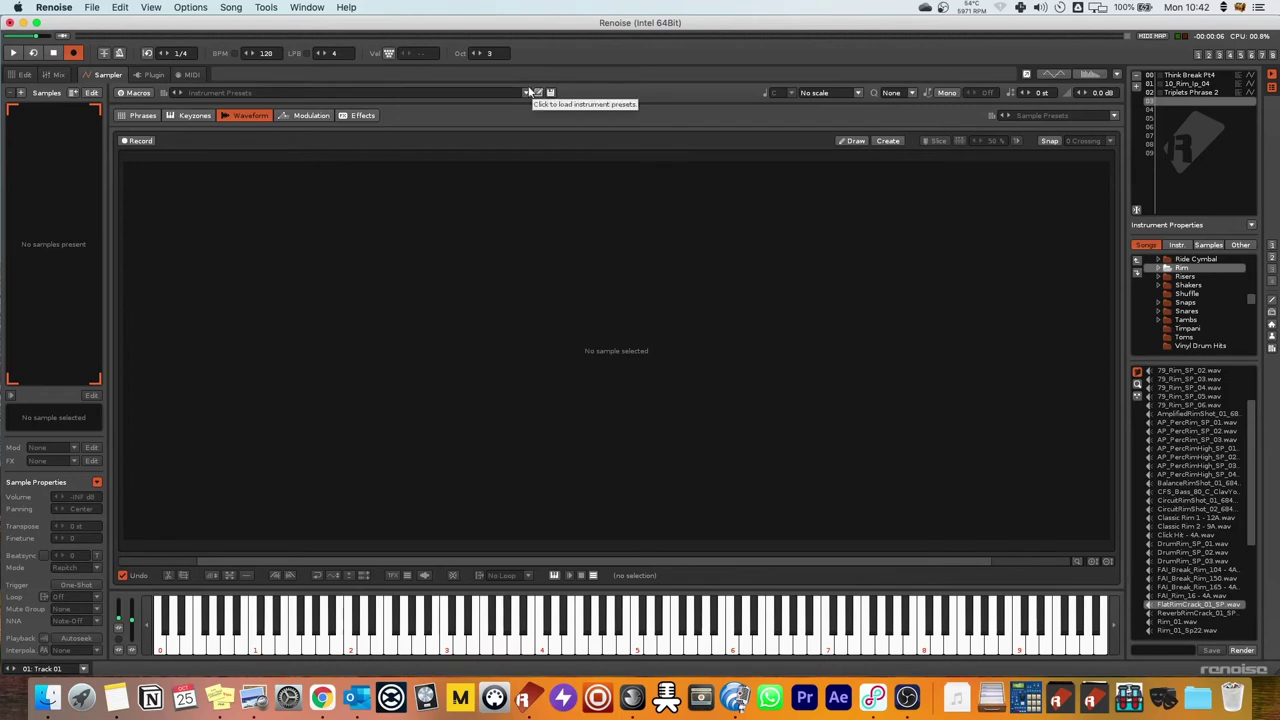
Load the "Time Stretch FXs 2" preset from the user library's FXs folder into slot 03 and move the instrument to slot 05.
{"action": "left_click", "coordinate": [527, 92]}
{"action": "left_click", "coordinate": [202, 203]}
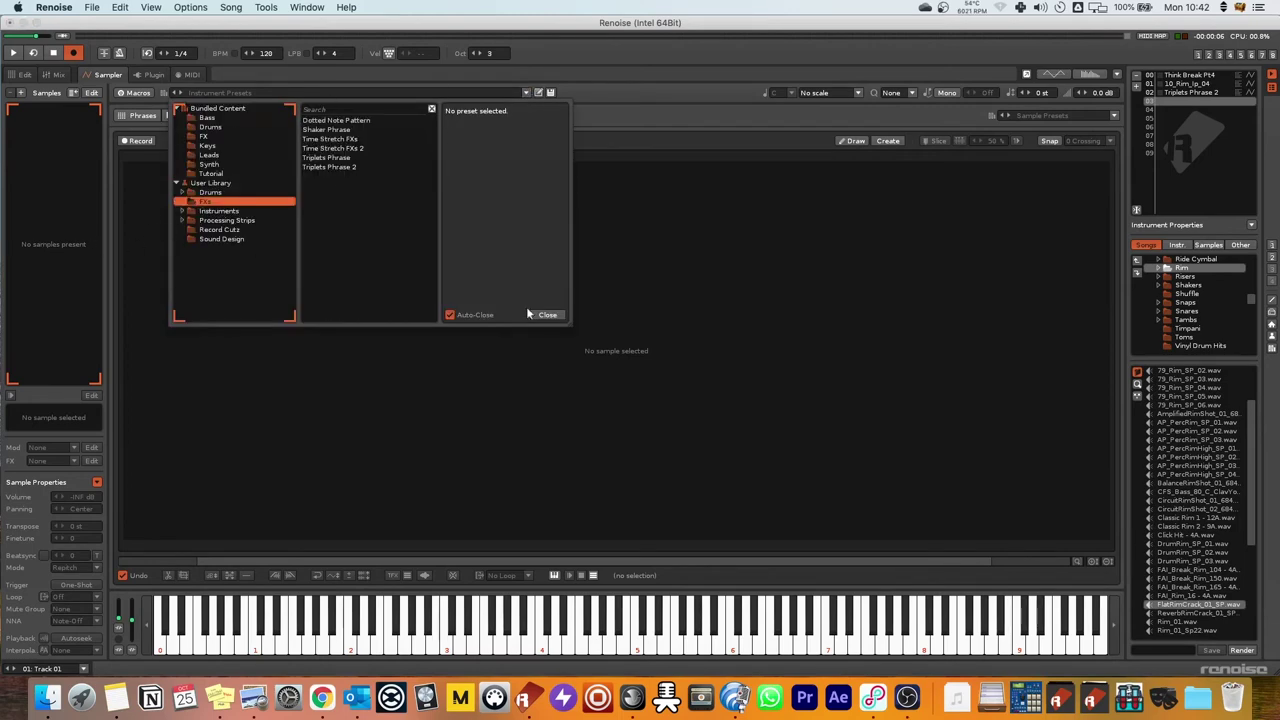
{"action": "left_click", "coordinate": [349, 147]}
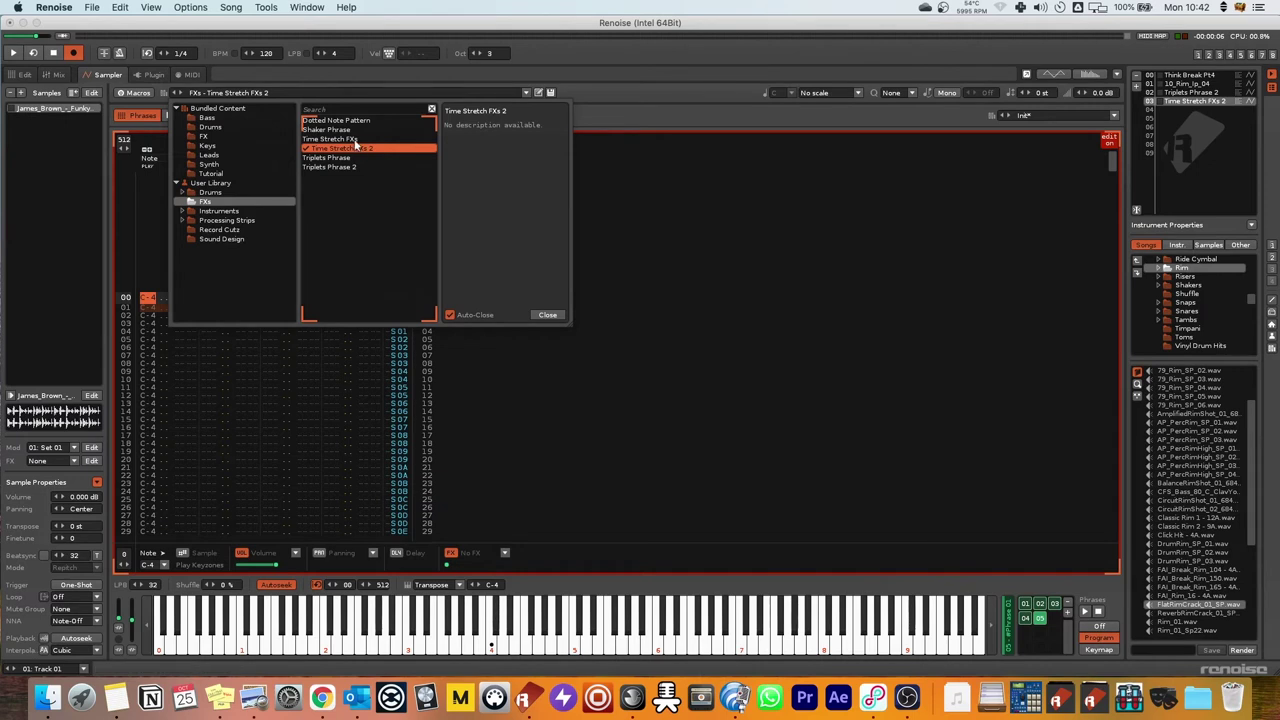
{"action": "left_click", "coordinate": [647, 98]}
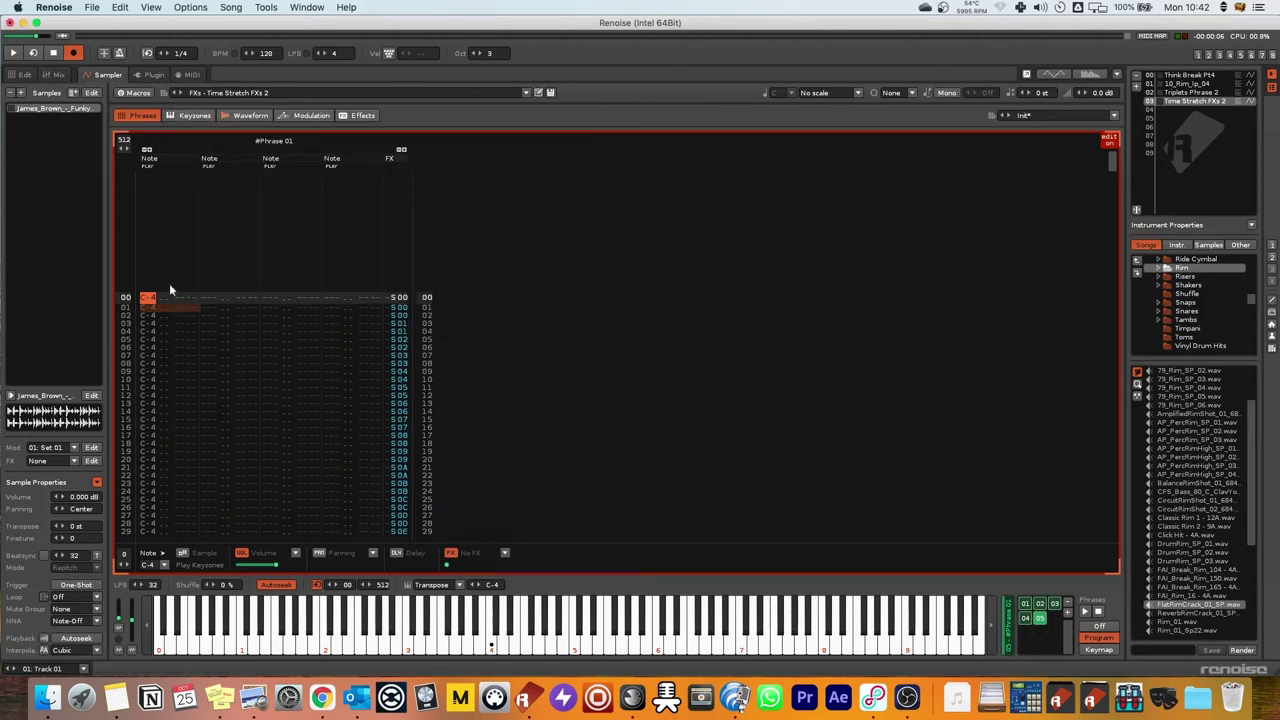
{"action": "scroll", "coordinate": [160, 292], "scroll_direction": "down", "scroll_amount": 10}
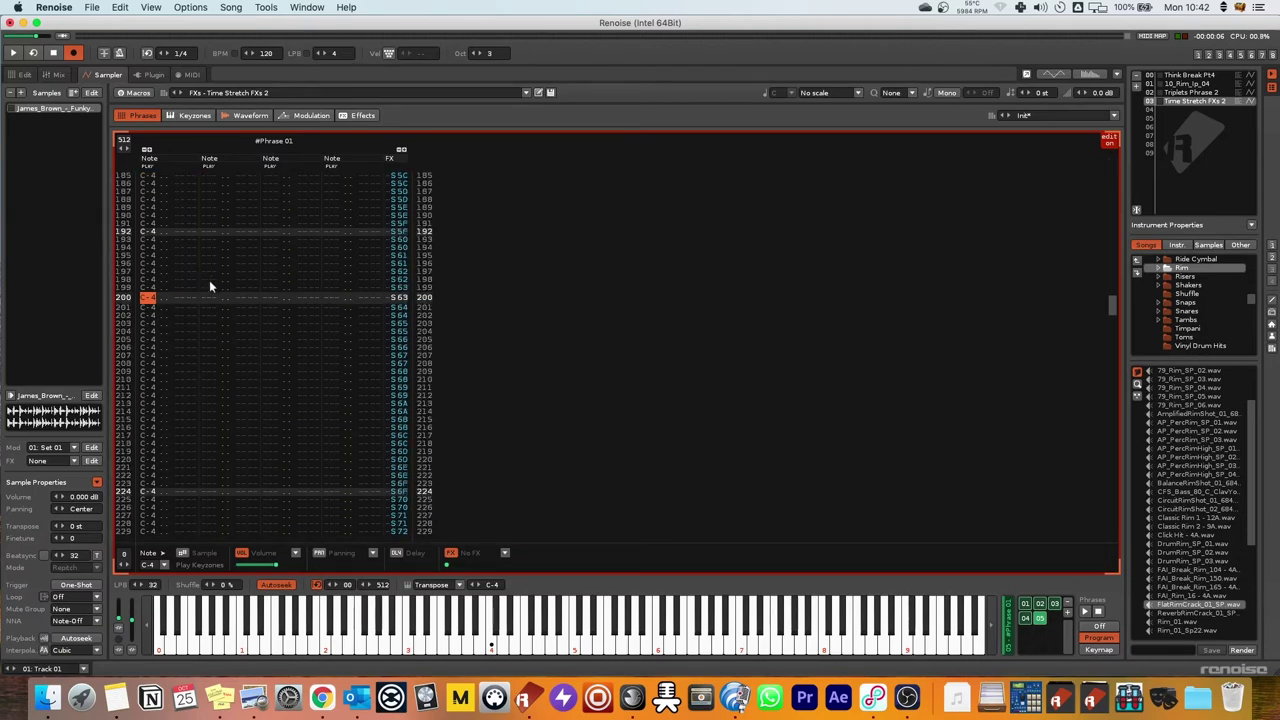
{"action": "left_click_drag", "start_coordinate": [1178, 107], "coordinate": [1180, 126]}
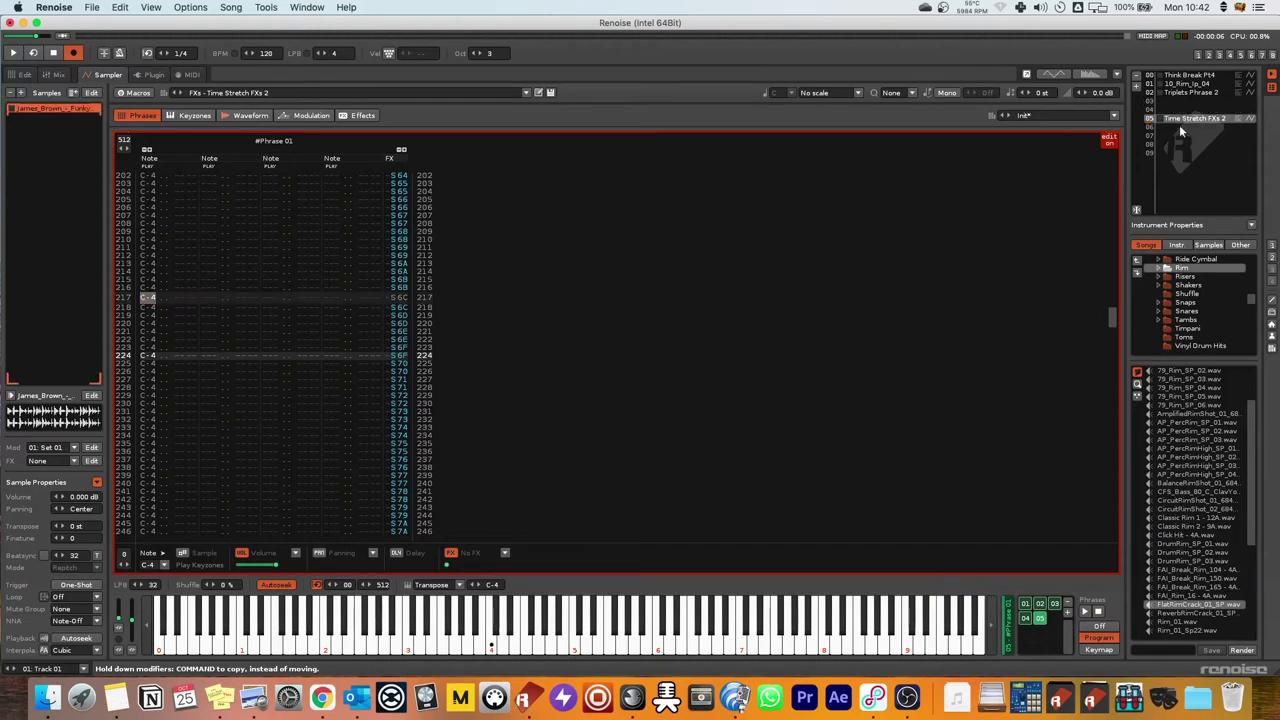
Replace the James Brown Funky Drummer sample in instrument 05 with Rim_02_Sp22.wav.
{"action": "left_click", "coordinate": [245, 115]}
{"action": "scroll", "coordinate": [1204, 500], "scroll_direction": "down", "scroll_amount": 5}
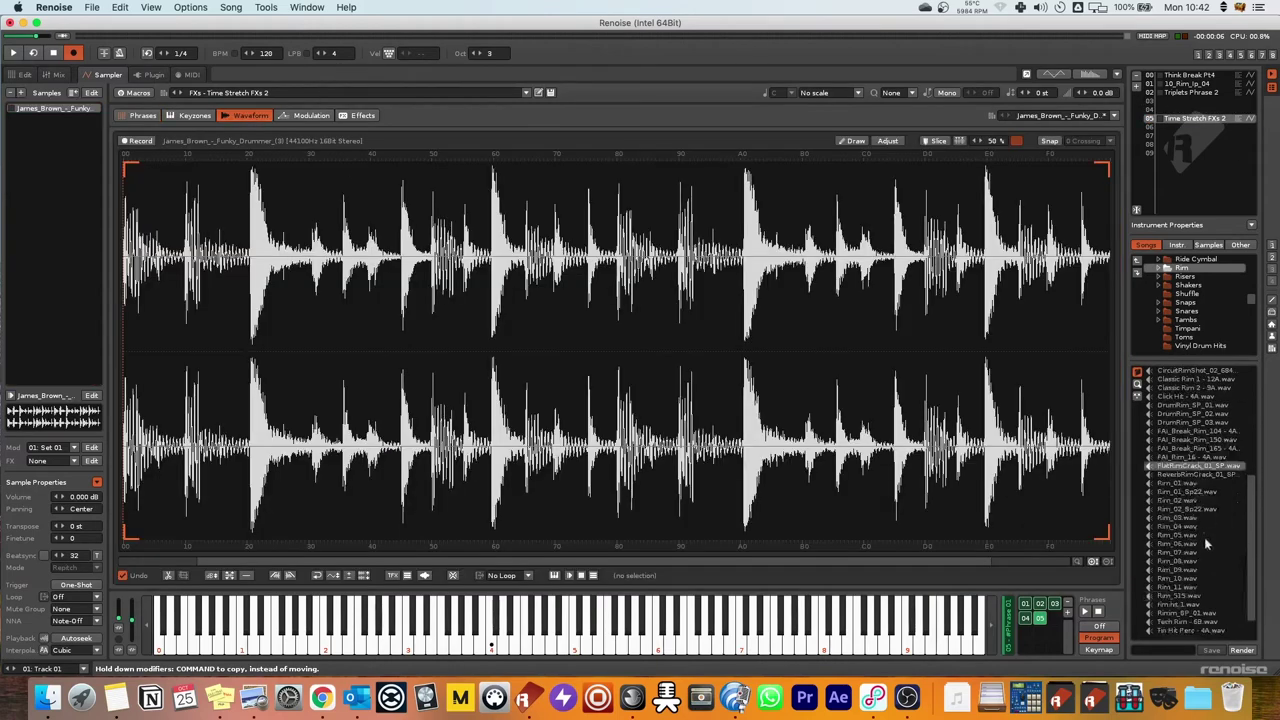
{"action": "left_click_drag", "start_coordinate": [1200, 502], "coordinate": [766, 249]}
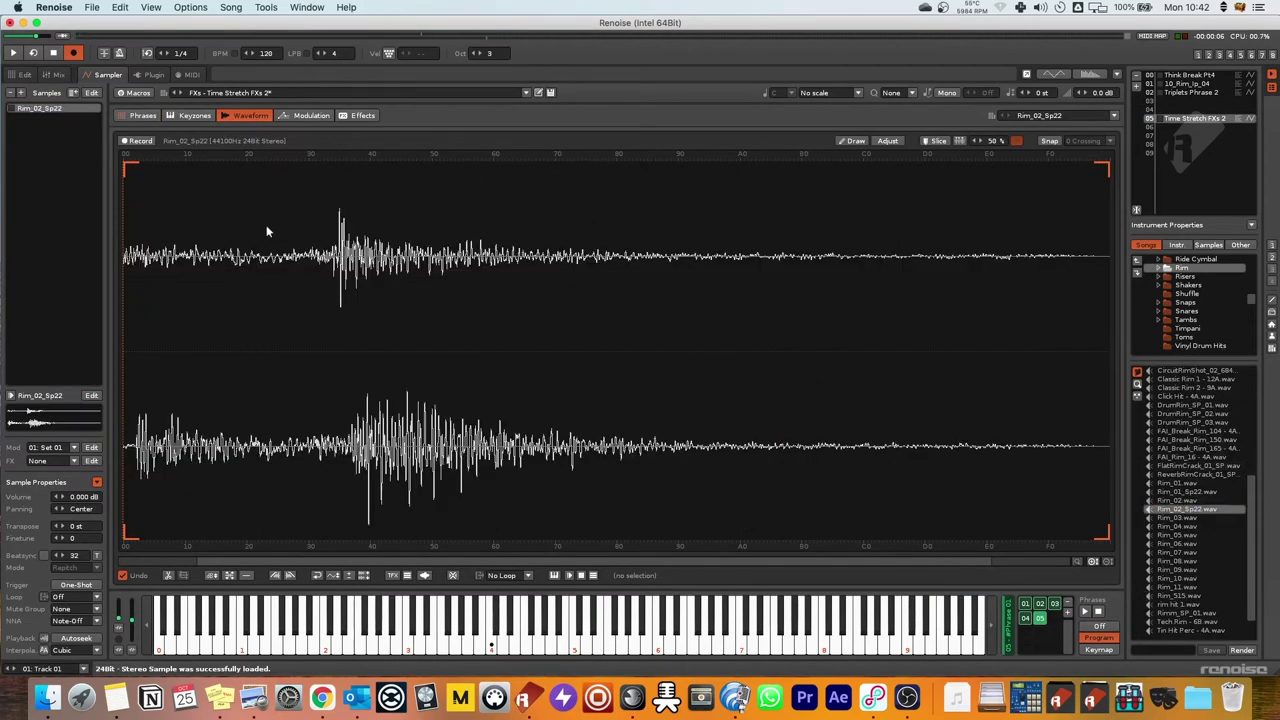
Trigger instrument 05 from the C-4 note on line 00 of Track 01 and audition the phrase in slot 02.
{"action": "left_click", "coordinate": [13, 77]}
{"action": "key", "text": "space"}
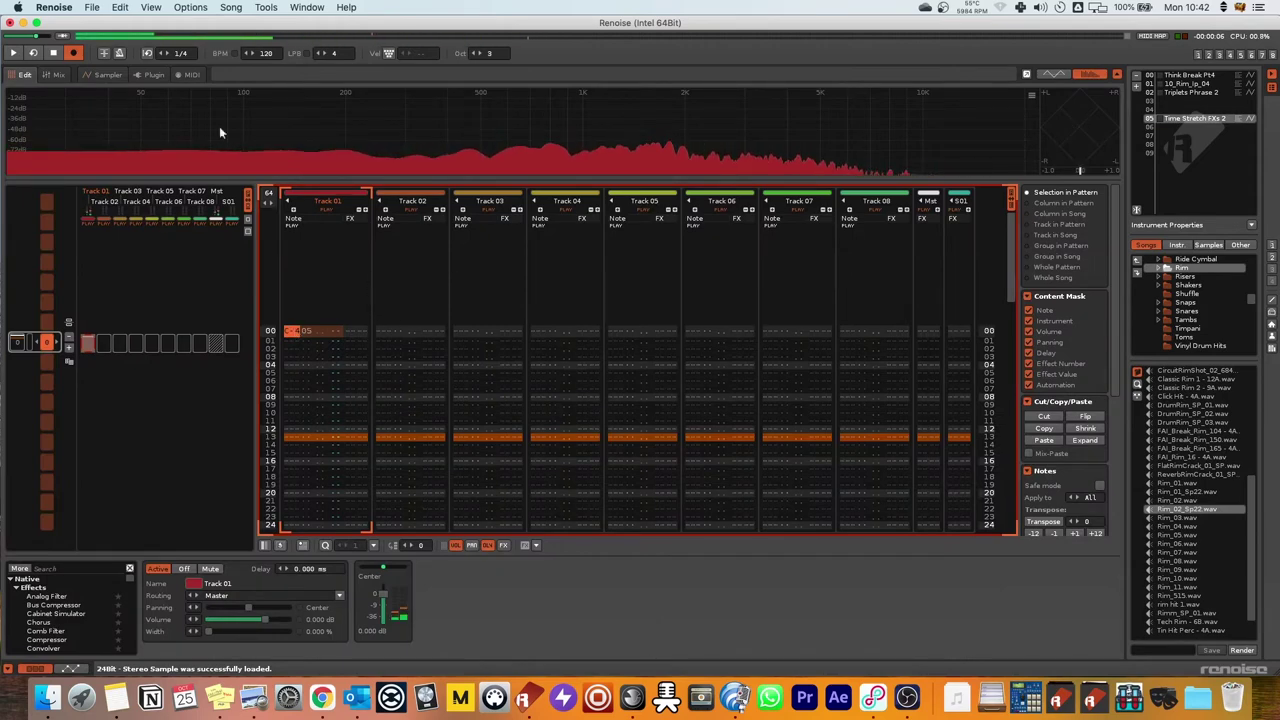
{"action": "left_click", "coordinate": [108, 75]}
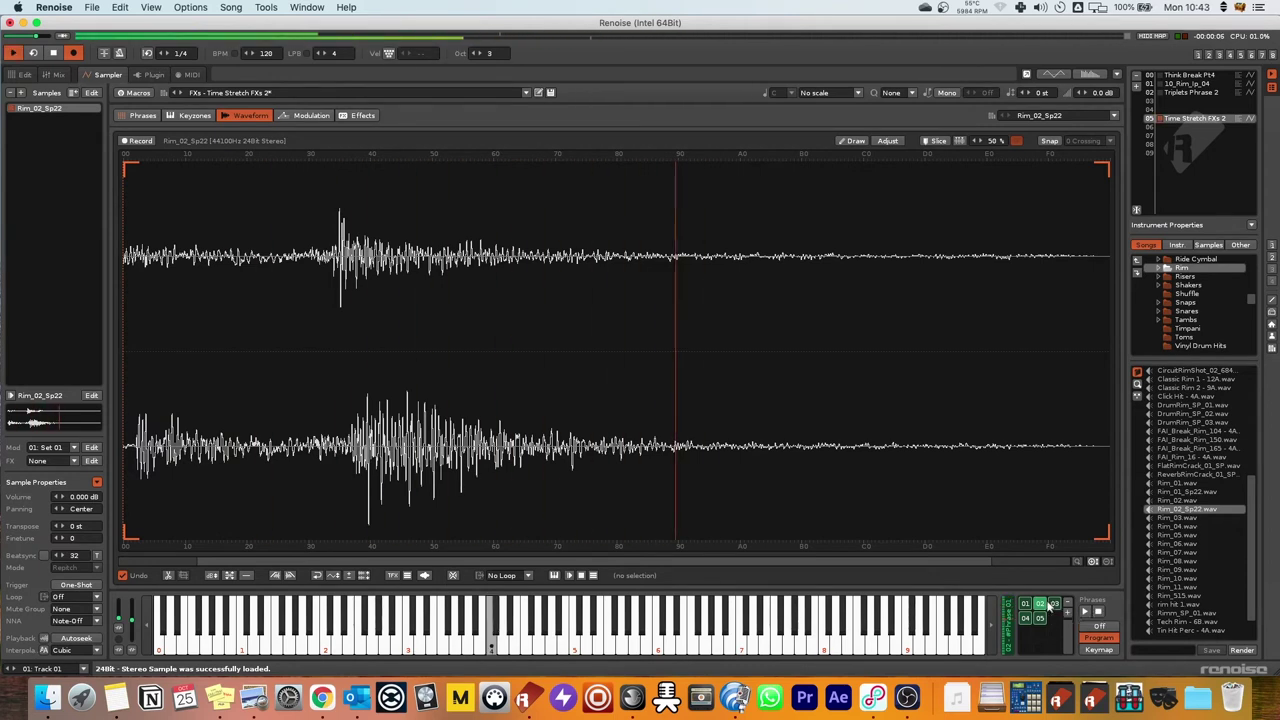
{"action": "key", "text": "space"}
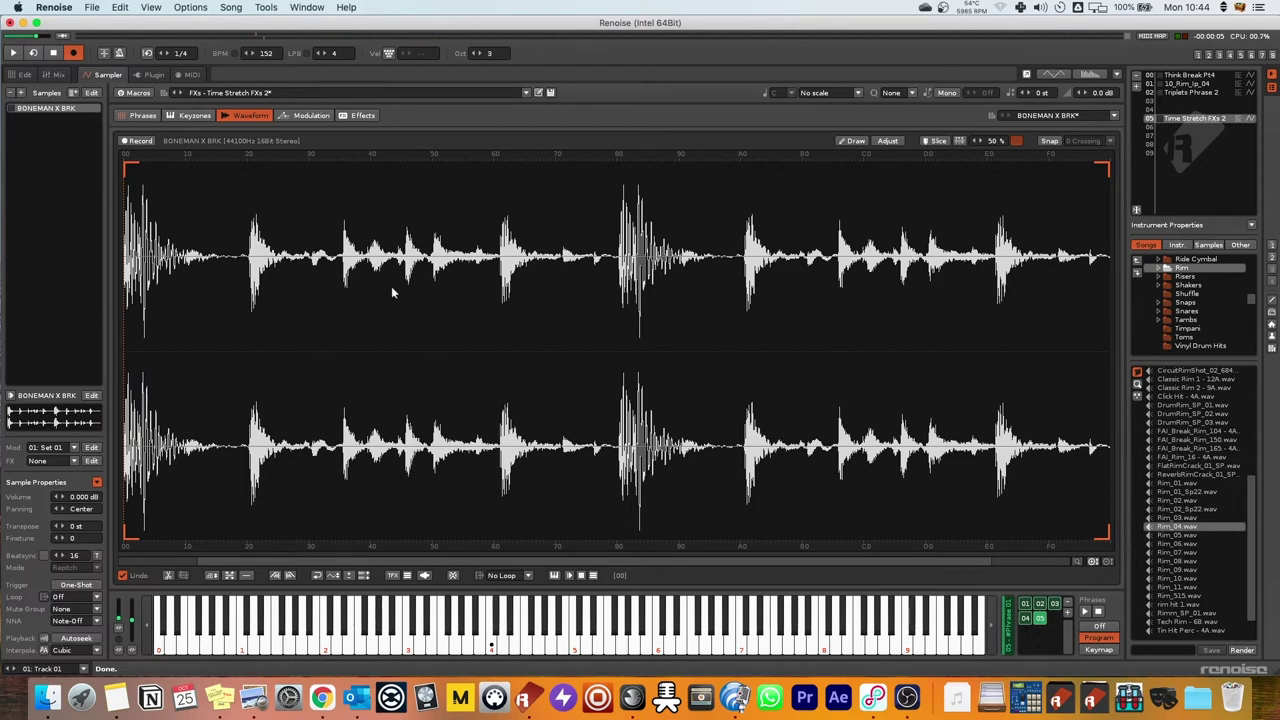
Audition the BONEMAN X BRK sample through the instrument's phrases, including the one in slot 04.
{"action": "key", "text": "space"}
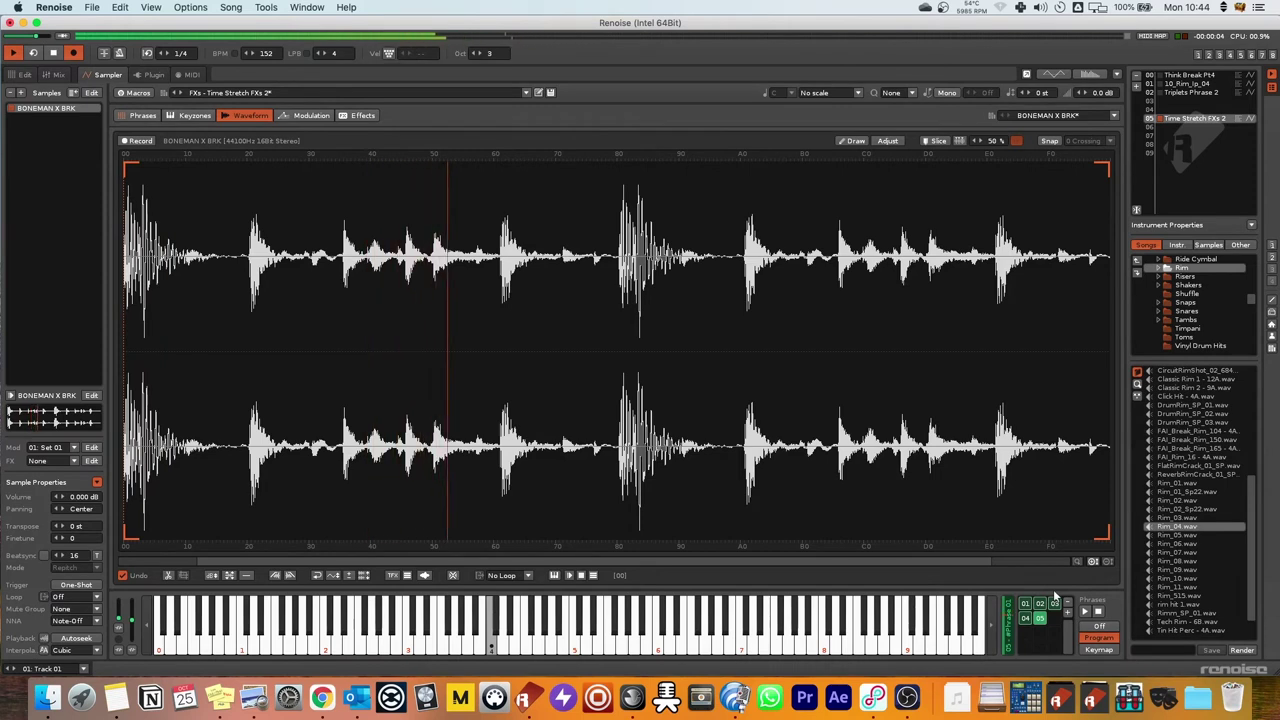
{"action": "key", "text": "space"}
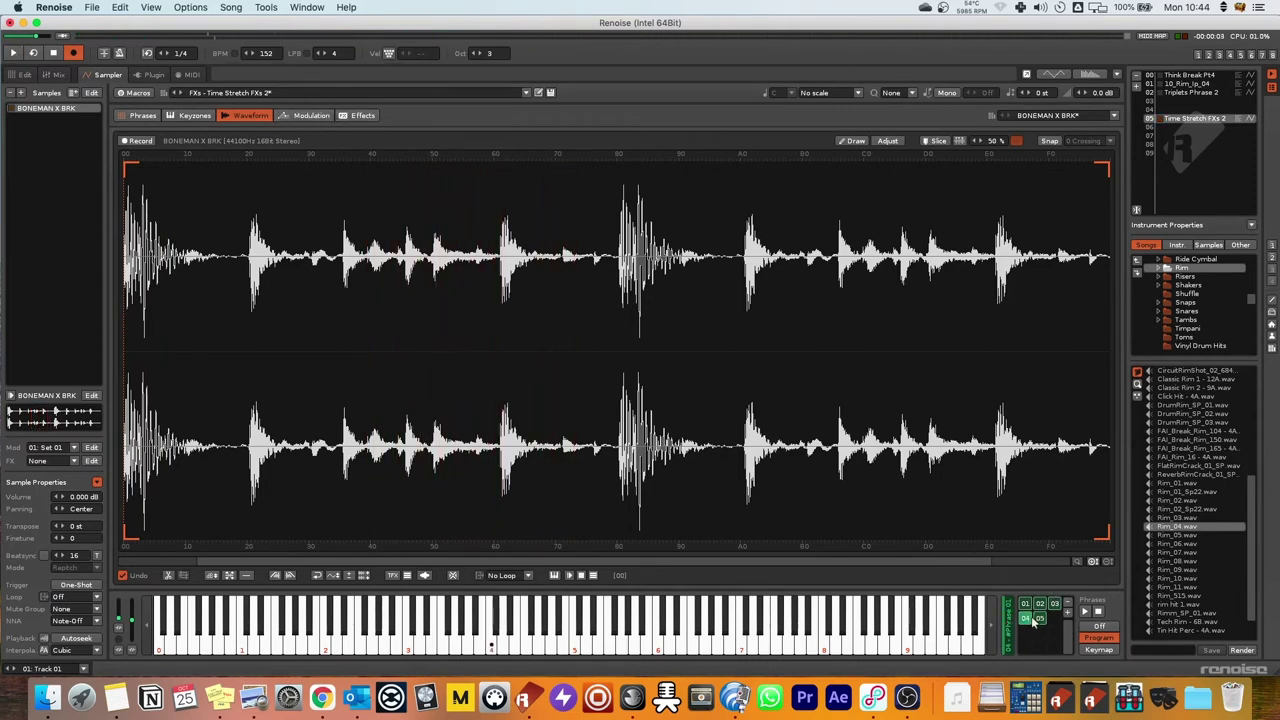
{"action": "key", "text": "space"}
Try beat sync on the BONEMAN X BRK sample at 32 lines, switch it off again, and audition the result.
{"action": "left_click", "coordinate": [43, 555]}
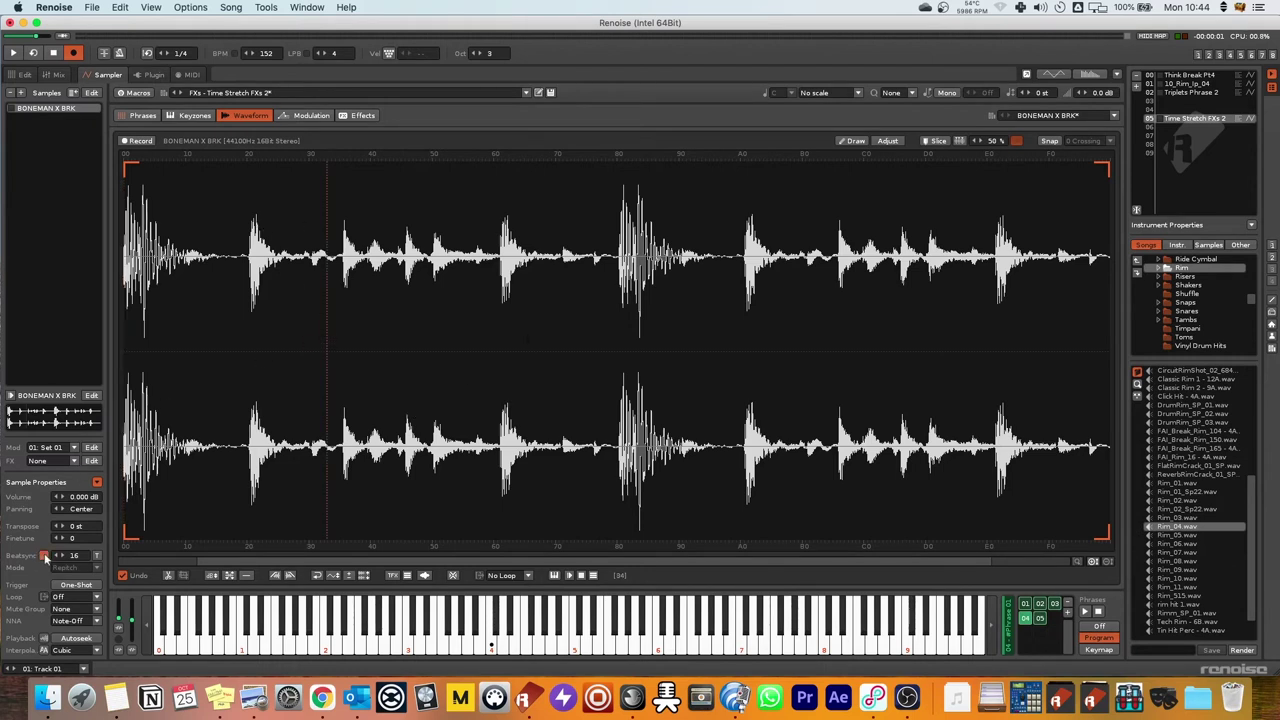
{"action": "right_click", "coordinate": [61, 557]}
{"action": "key", "text": "q"}
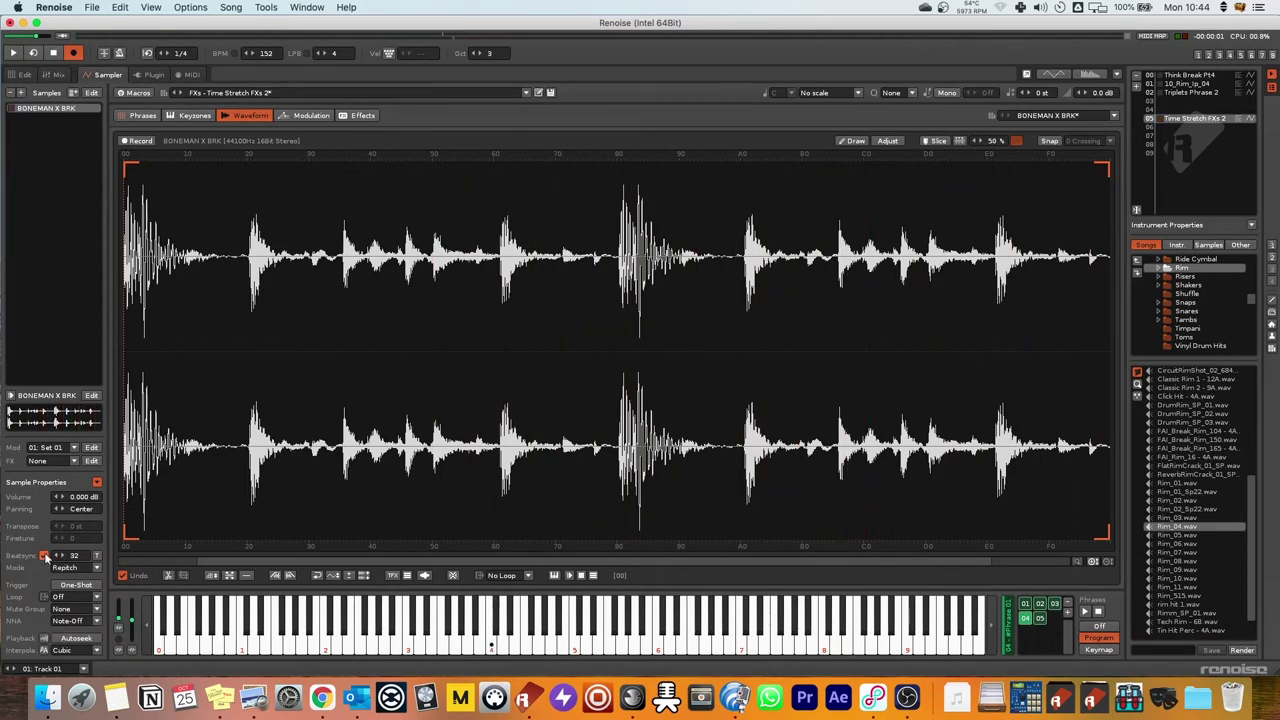
{"action": "left_click", "coordinate": [43, 555]}
{"action": "key", "text": "space"}
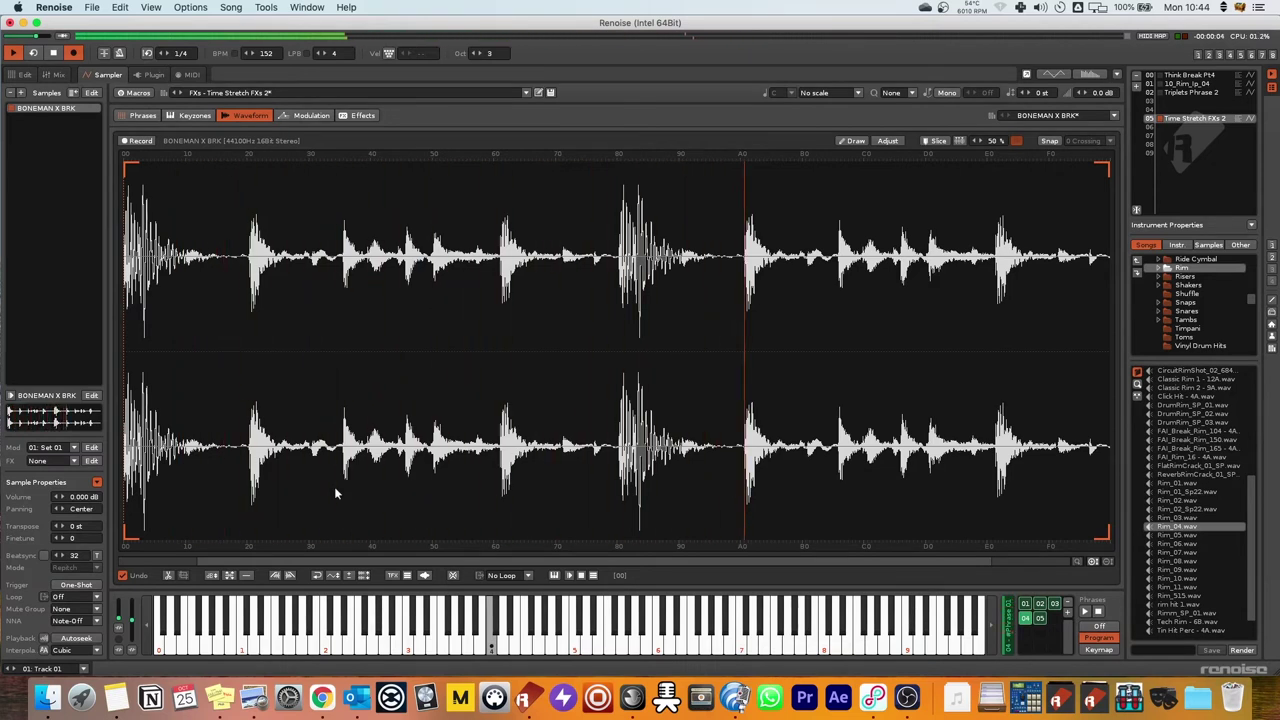
{"action": "key", "text": "space"}
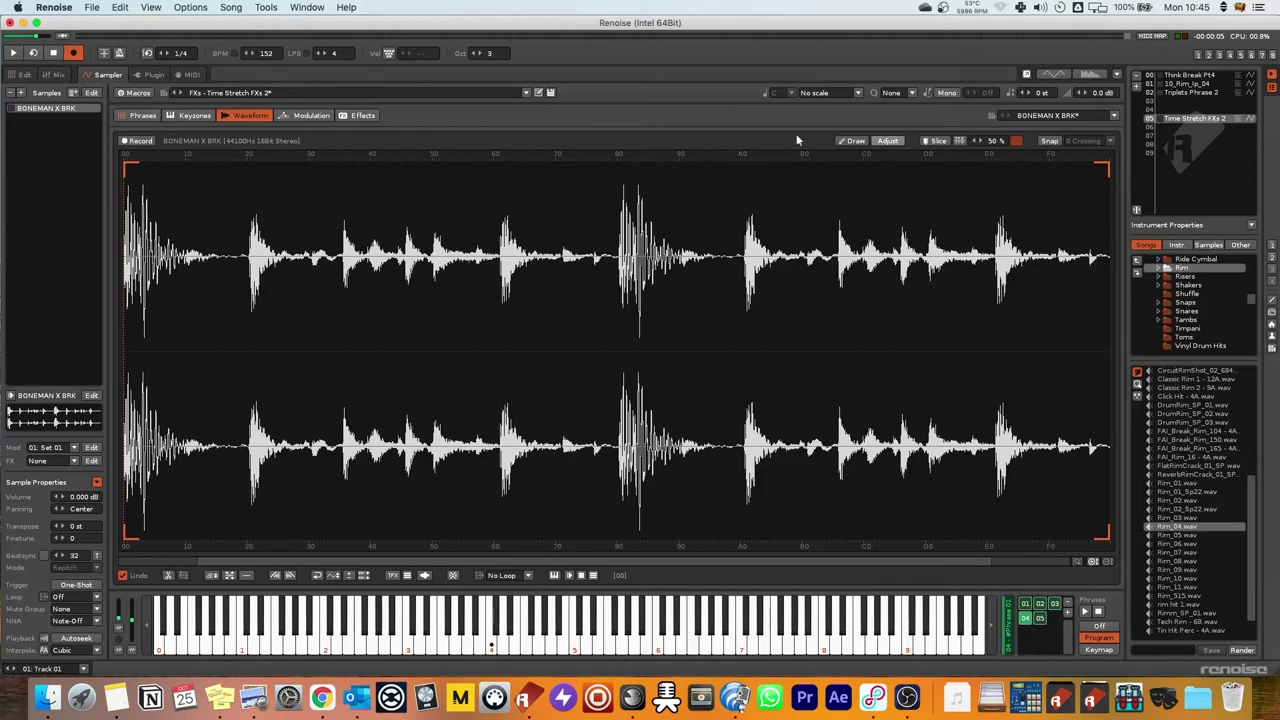
Select instrument slot 06, show its phrases, and audition the descending C-4 to A-2 phrase with the 909 Tom sample.
{"action": "left_click", "coordinate": [1178, 133]}
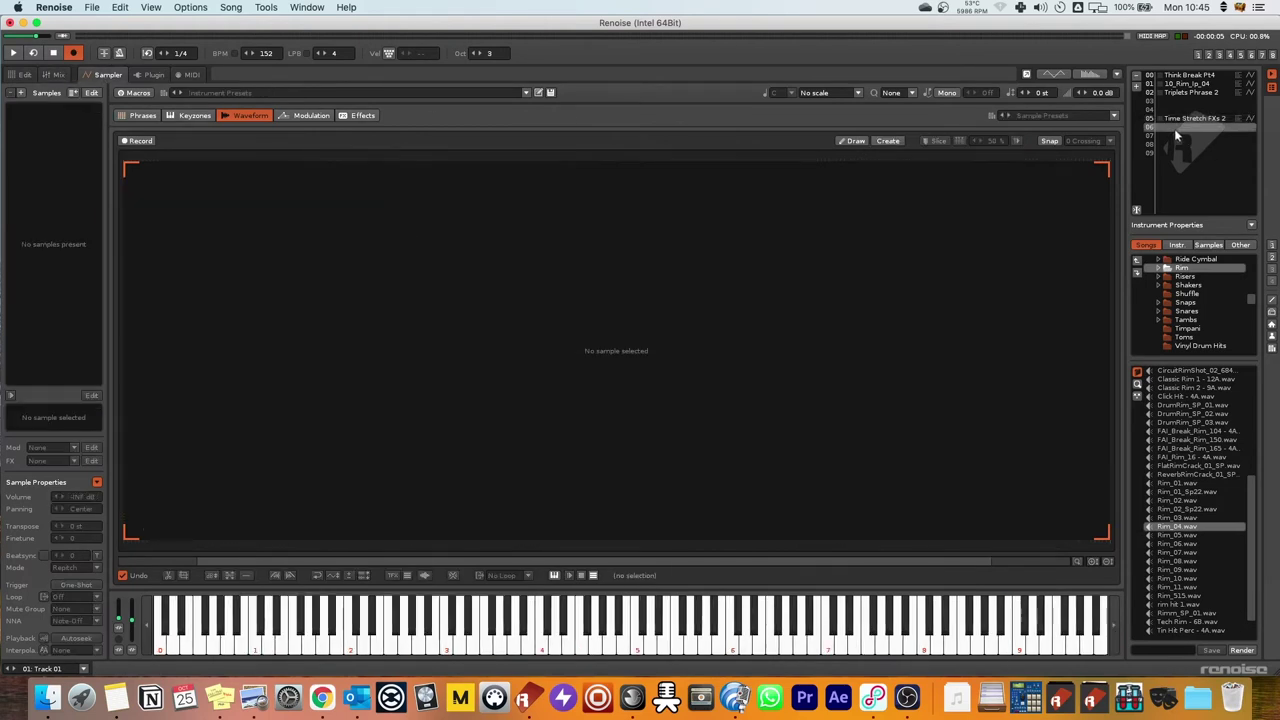
{"action": "left_click", "coordinate": [140, 115]}
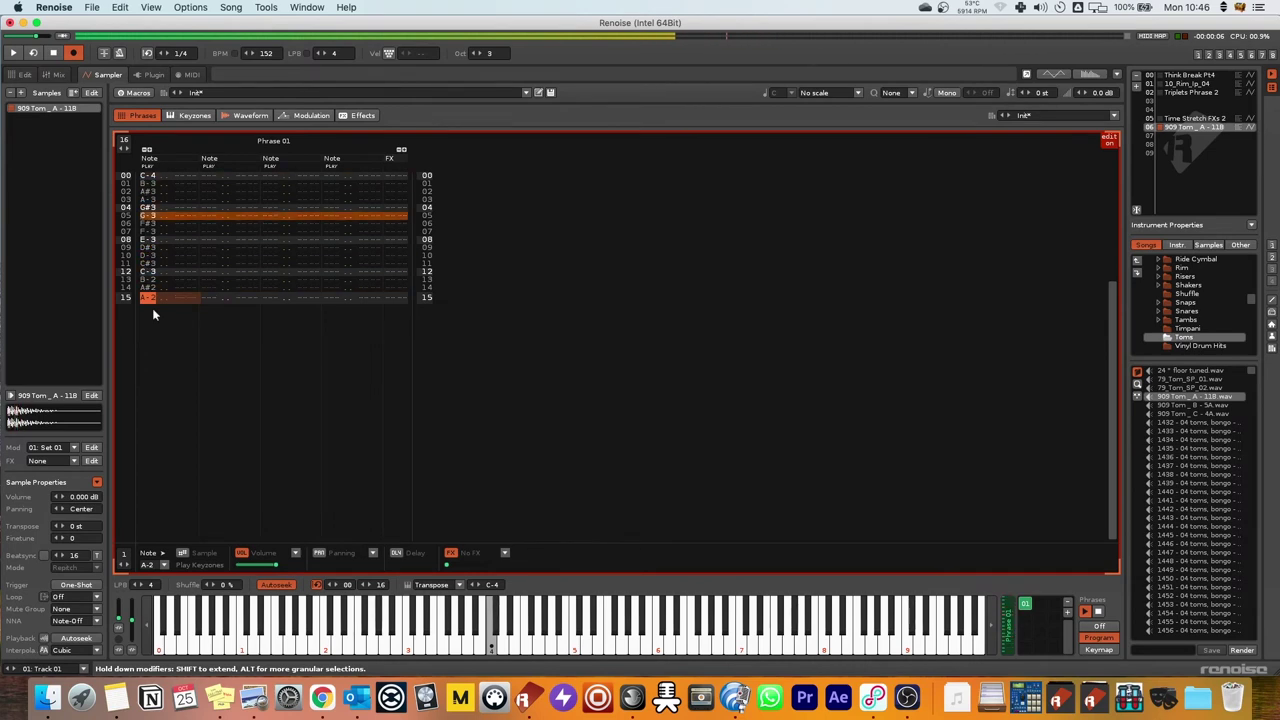
{"action": "key", "text": "space"}
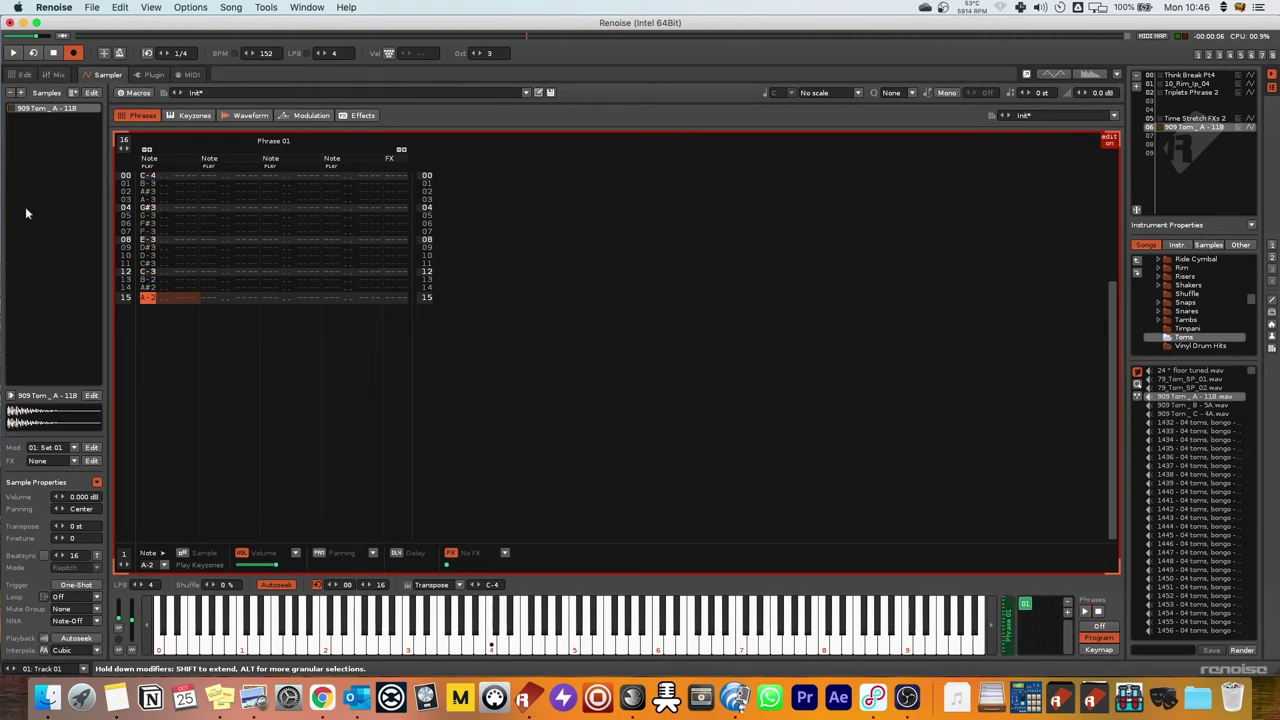
Duplicate the tom phrase into slot 02, set the copy to 8 lines per beat, and audition it.
{"action": "left_click", "coordinate": [1025, 606]}
{"action": "key", "text": "super+d"}
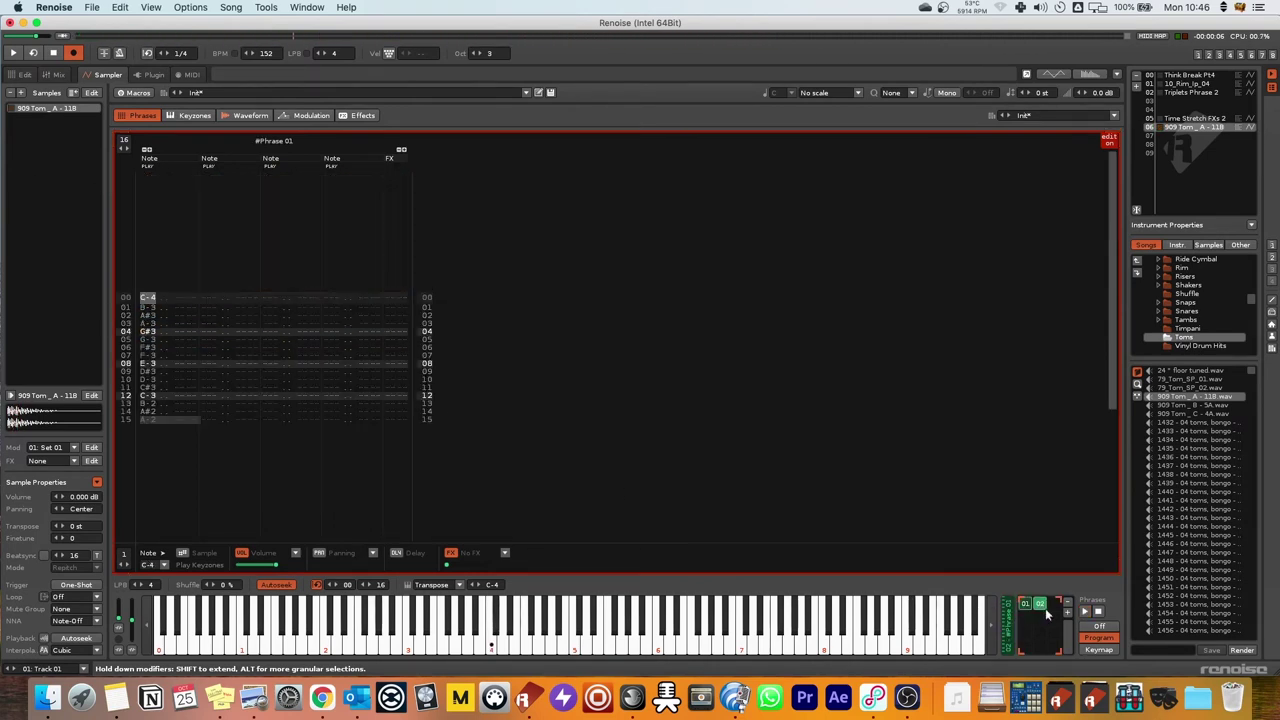
{"action": "left_click", "coordinate": [157, 300]}
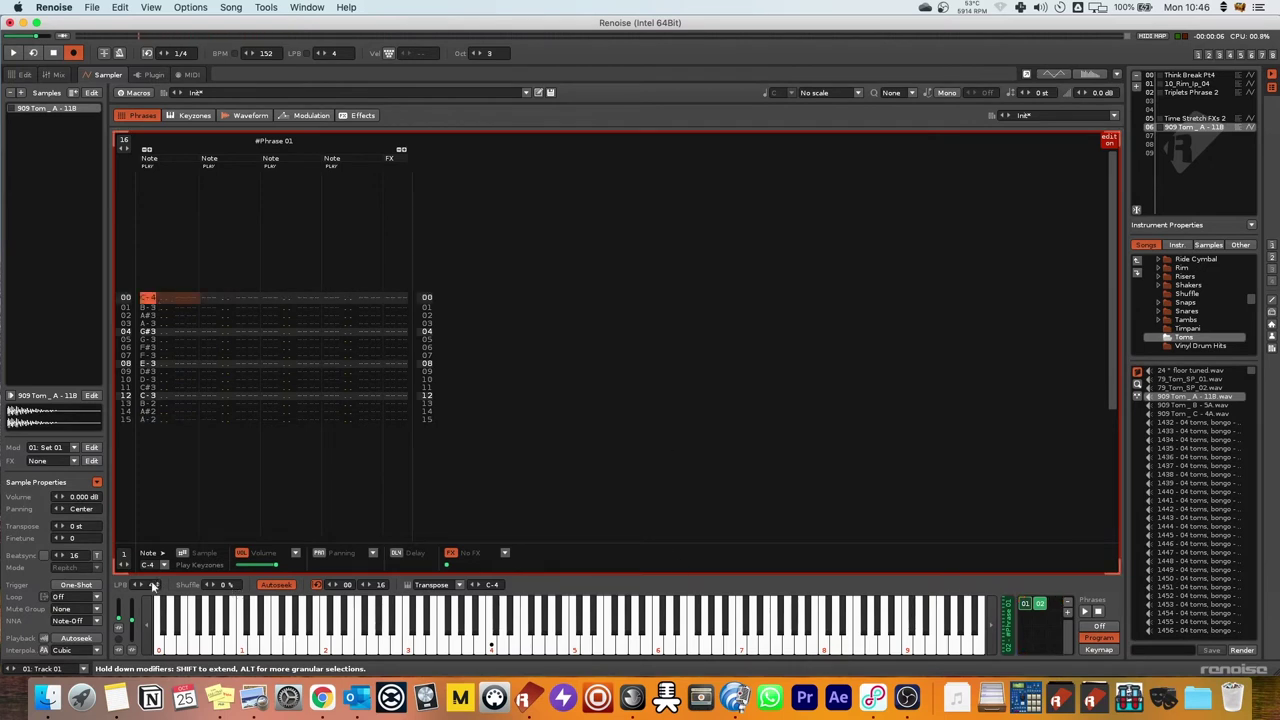
{"action": "left_click_drag", "start_coordinate": [153, 587], "coordinate": [153, 610]}
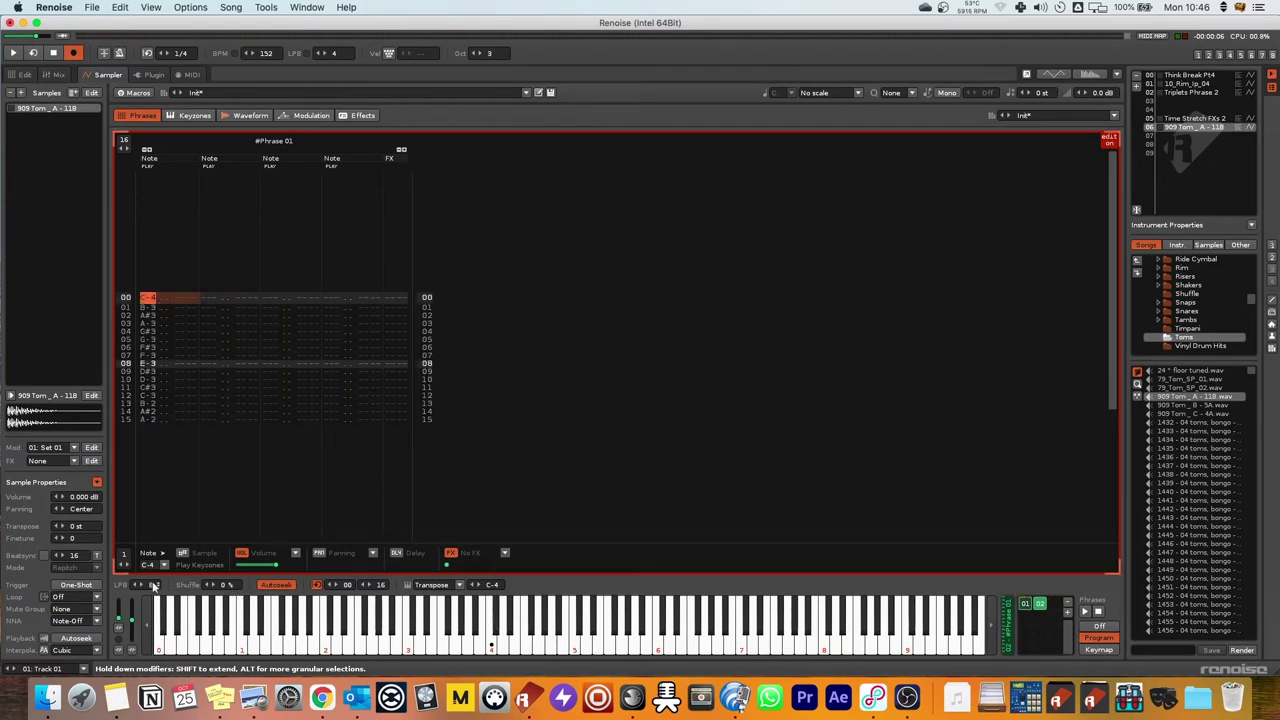
{"action": "key", "text": "Return"}
{"action": "key", "text": "Return"}
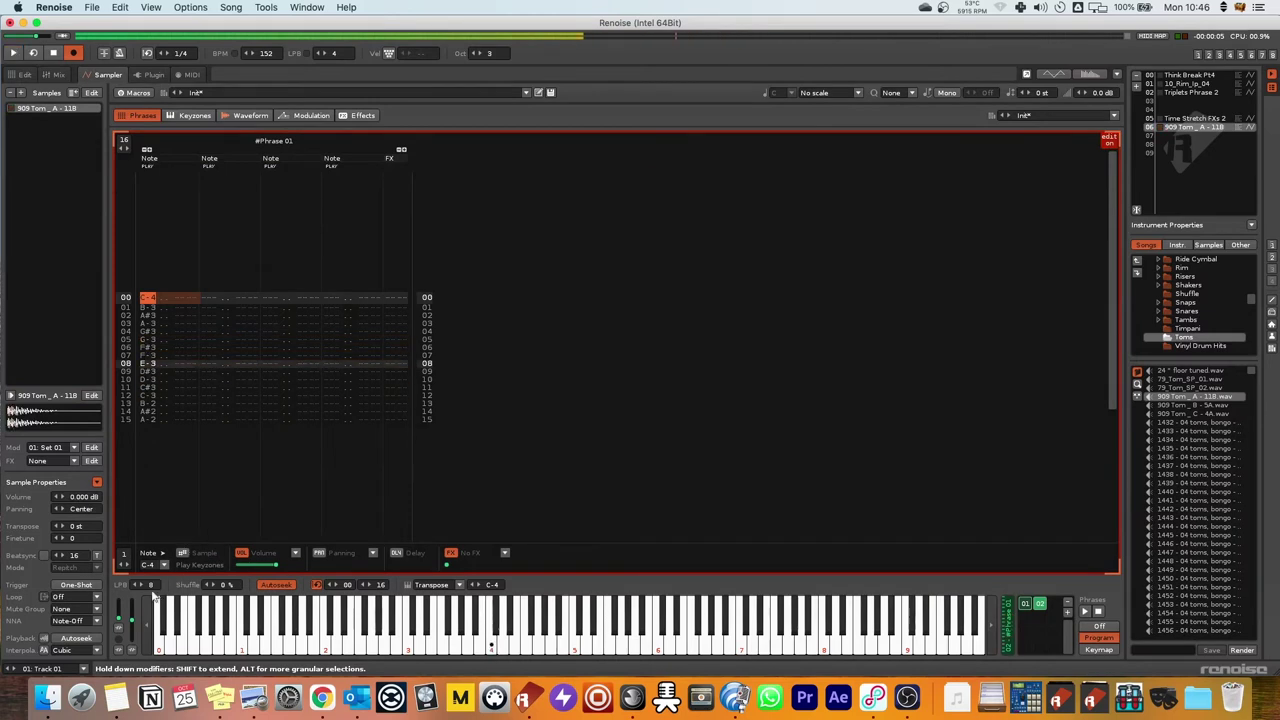
Set the phrase in slot 02 to 1 line per beat and play it.
{"action": "left_click_drag", "start_coordinate": [152, 587], "coordinate": [152, 606]}
{"action": "key", "text": "space"}
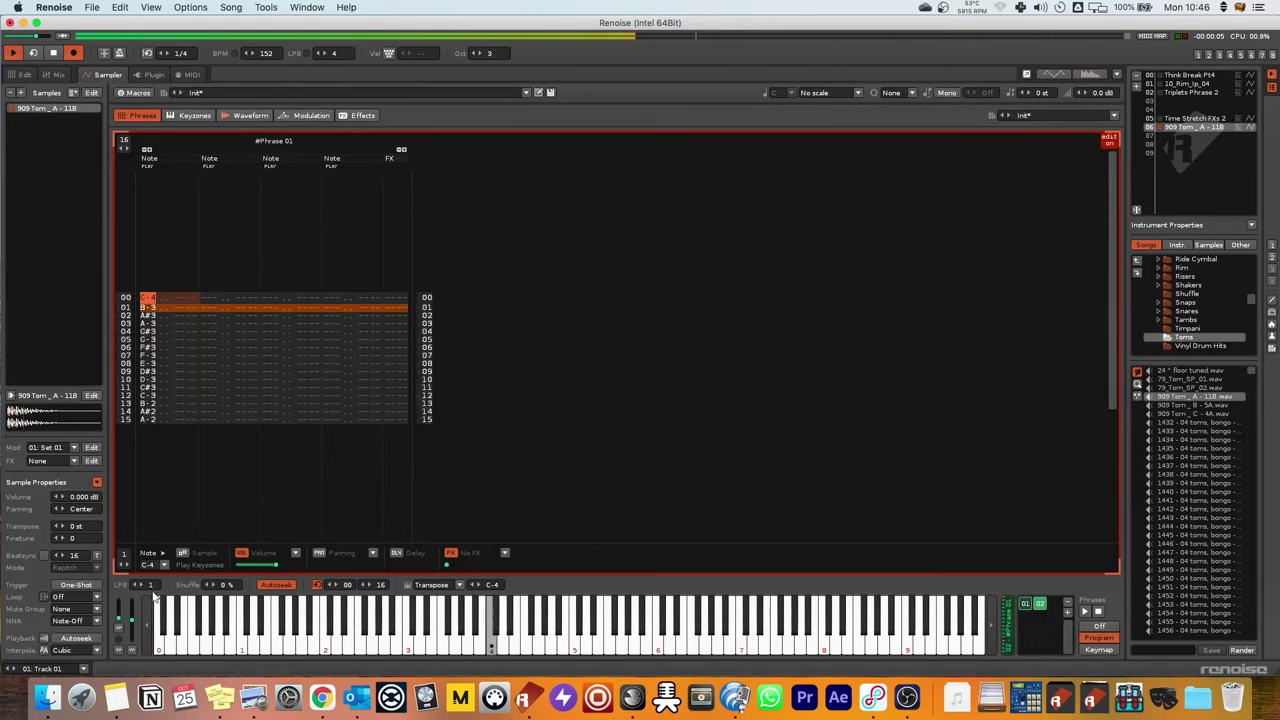
{"action": "key", "text": "space"}
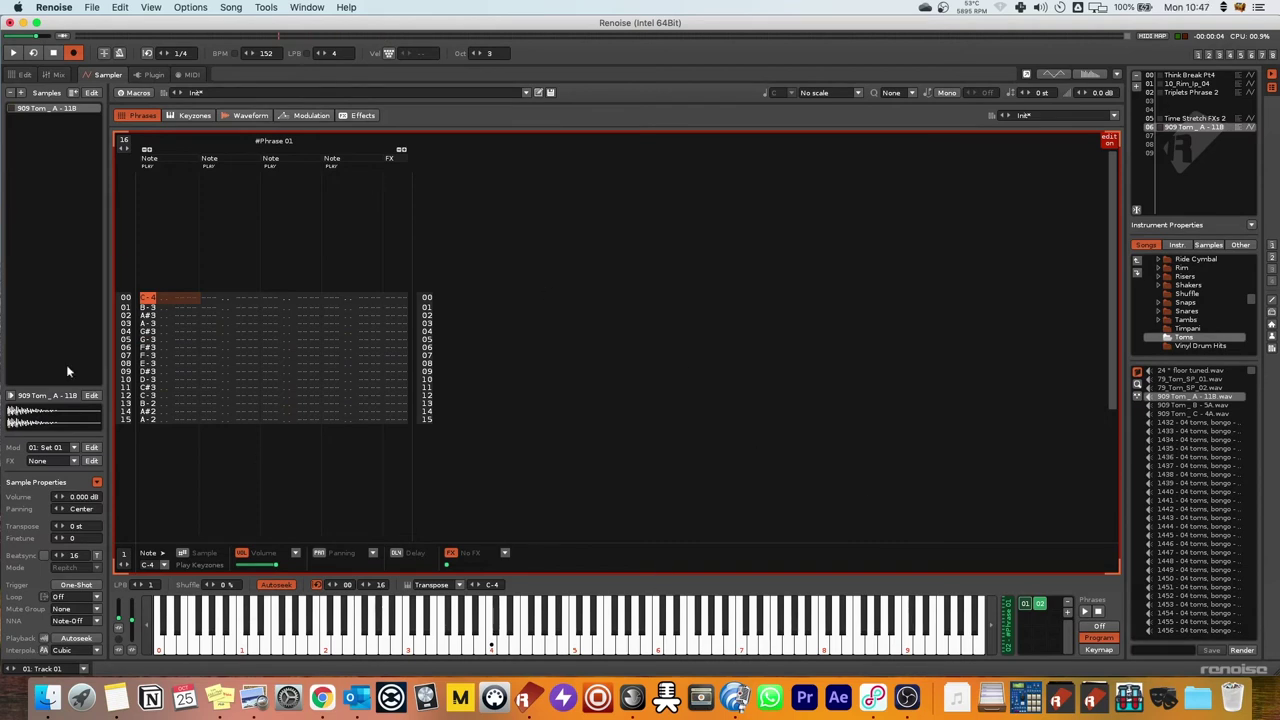
Ramp the note volumes of the tom phrase in slot 02 from 20 on row 00 to 80 on row 15 and audition it.
{"action": "left_click", "coordinate": [163, 297]}
{"action": "type", "text": "20"}
{"action": "key", "text": "Up"}
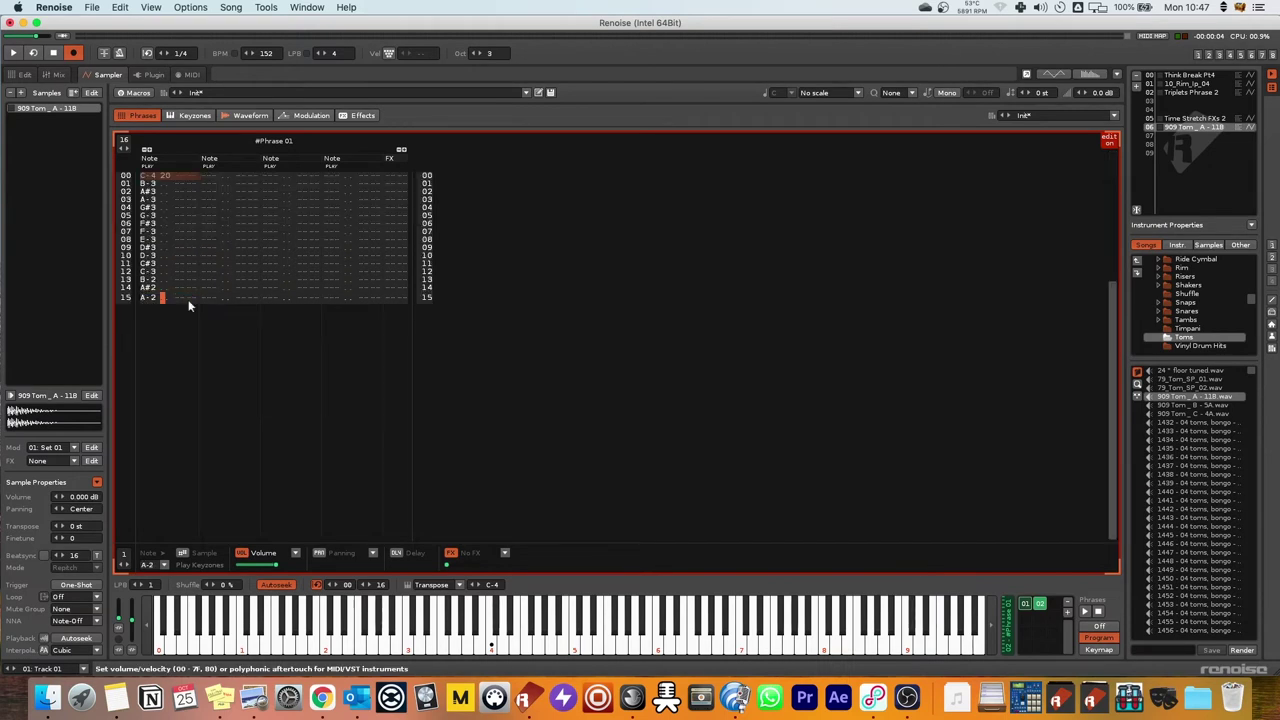
{"action": "type", "text": "80"}
{"action": "key", "text": "Up"}
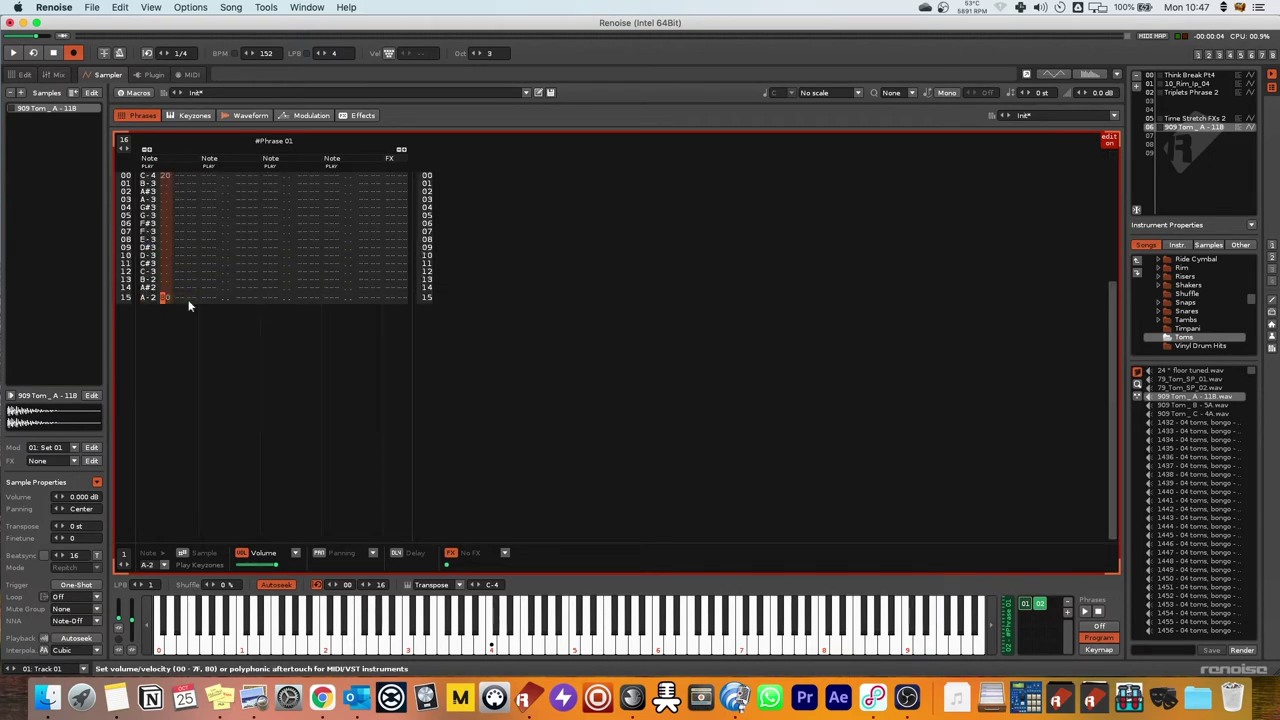
{"action": "key", "text": "super+i"}
{"action": "key", "text": "space"}
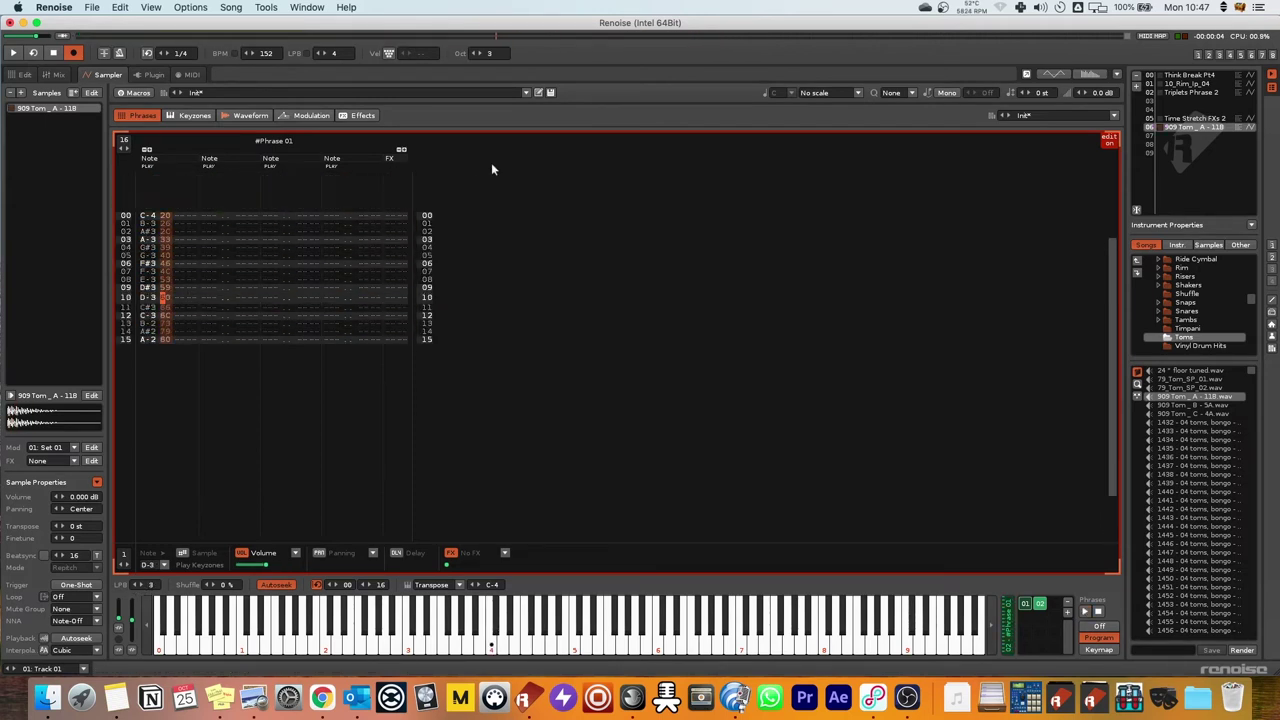
Save the instrument as a preset named Tom Fills in the FXs folder.
{"action": "left_click", "coordinate": [1036, 606]}
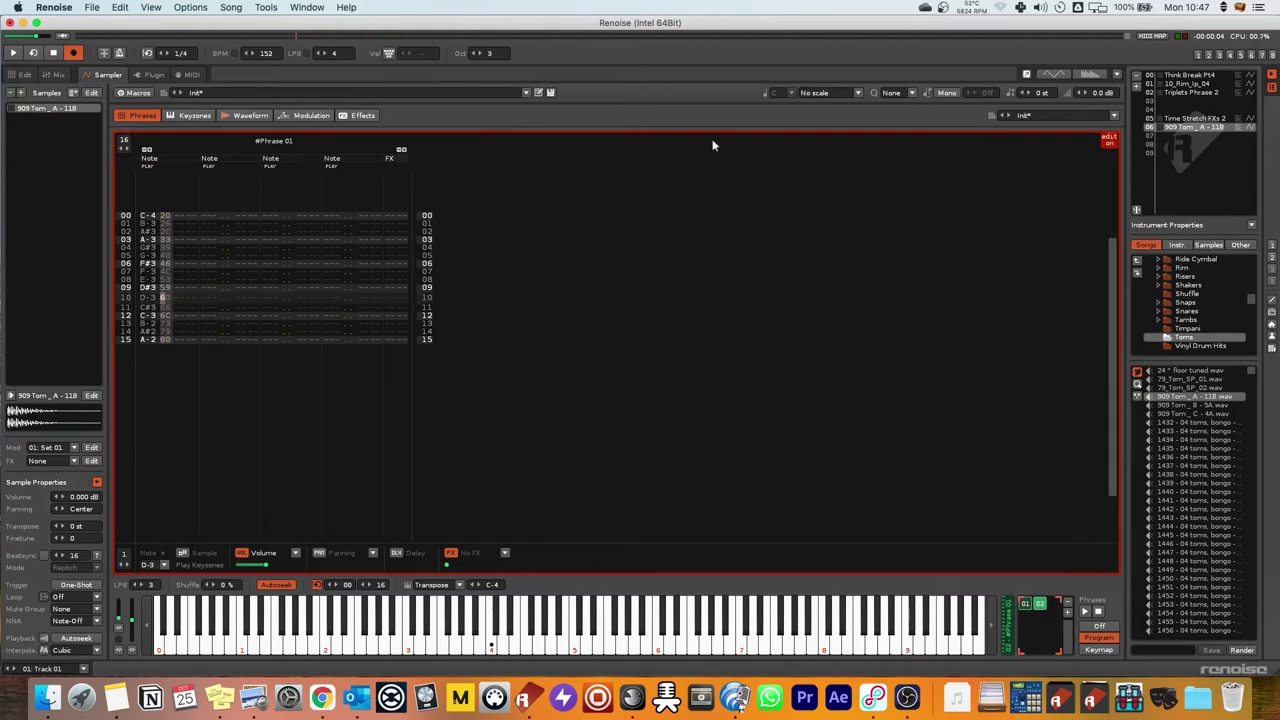
{"action": "left_click", "coordinate": [550, 93]}
{"action": "type", "text": "Tom Fills"}
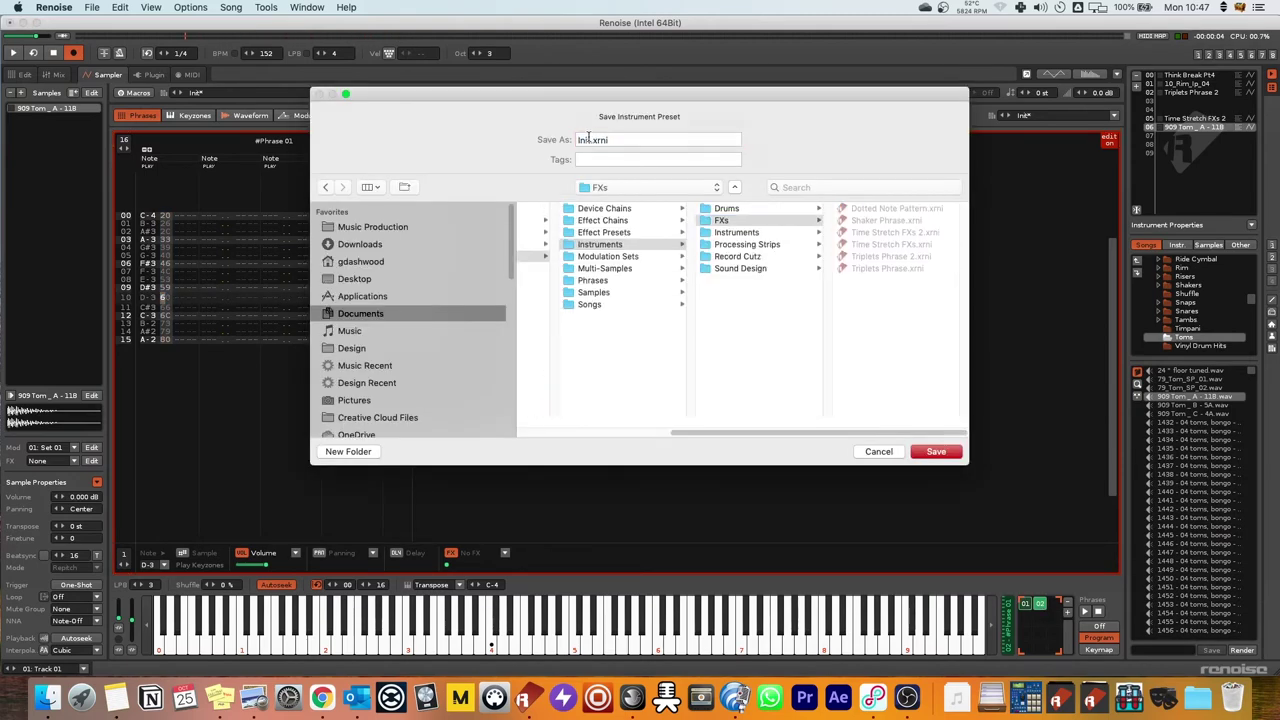
{"action": "key", "text": "Return"}
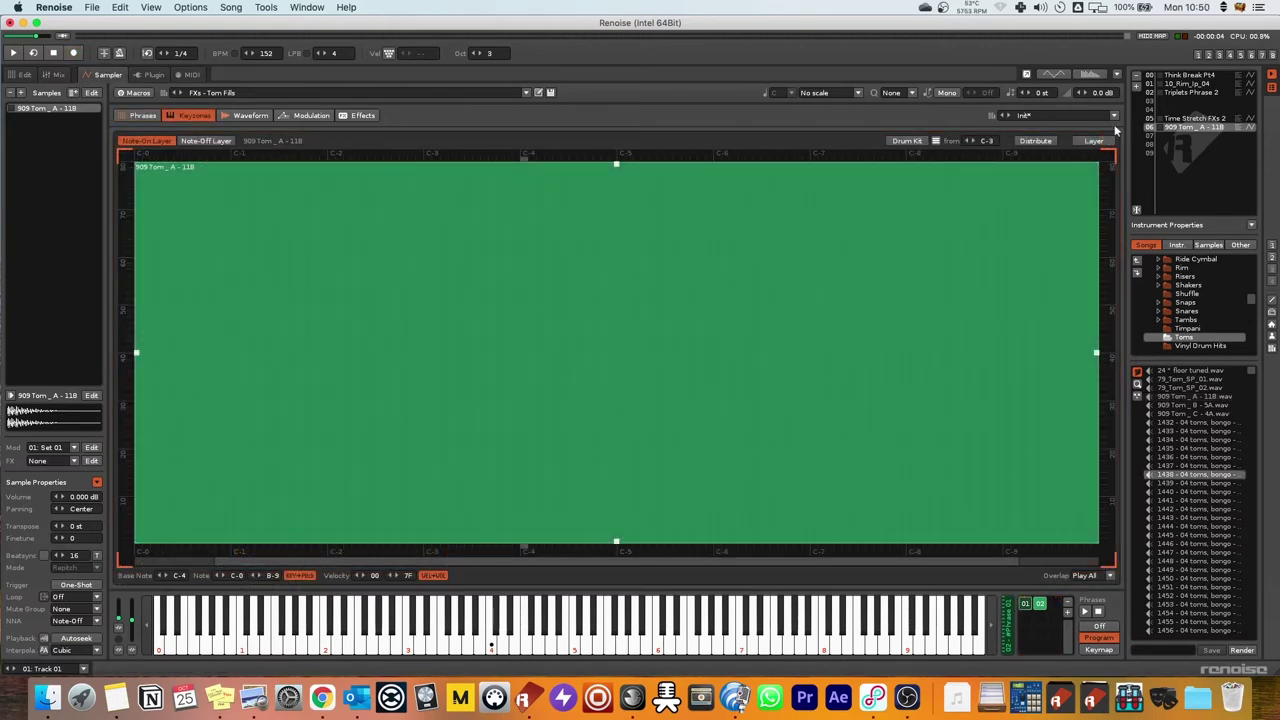
Select instrument slot 08 for the New Sample 01 drum break and audition it in the sampler.
{"action": "left_click", "coordinate": [1209, 136]}
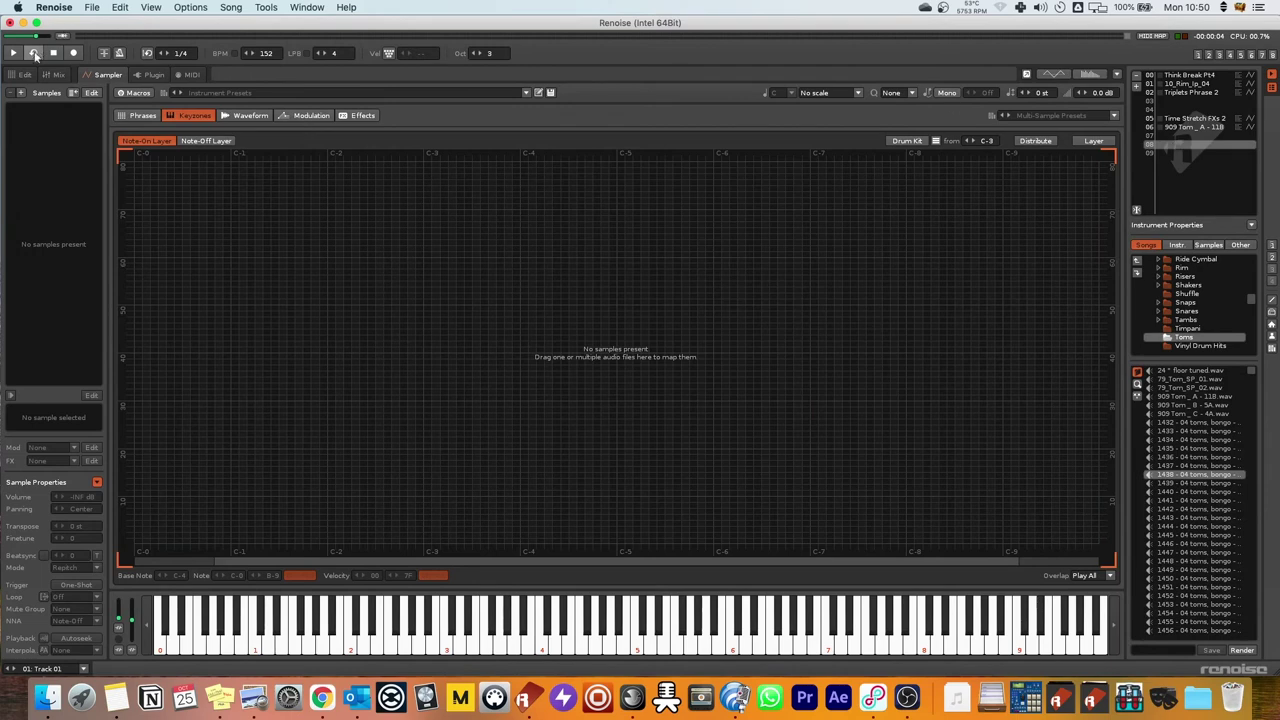
{"action": "left_click", "coordinate": [24, 74]}
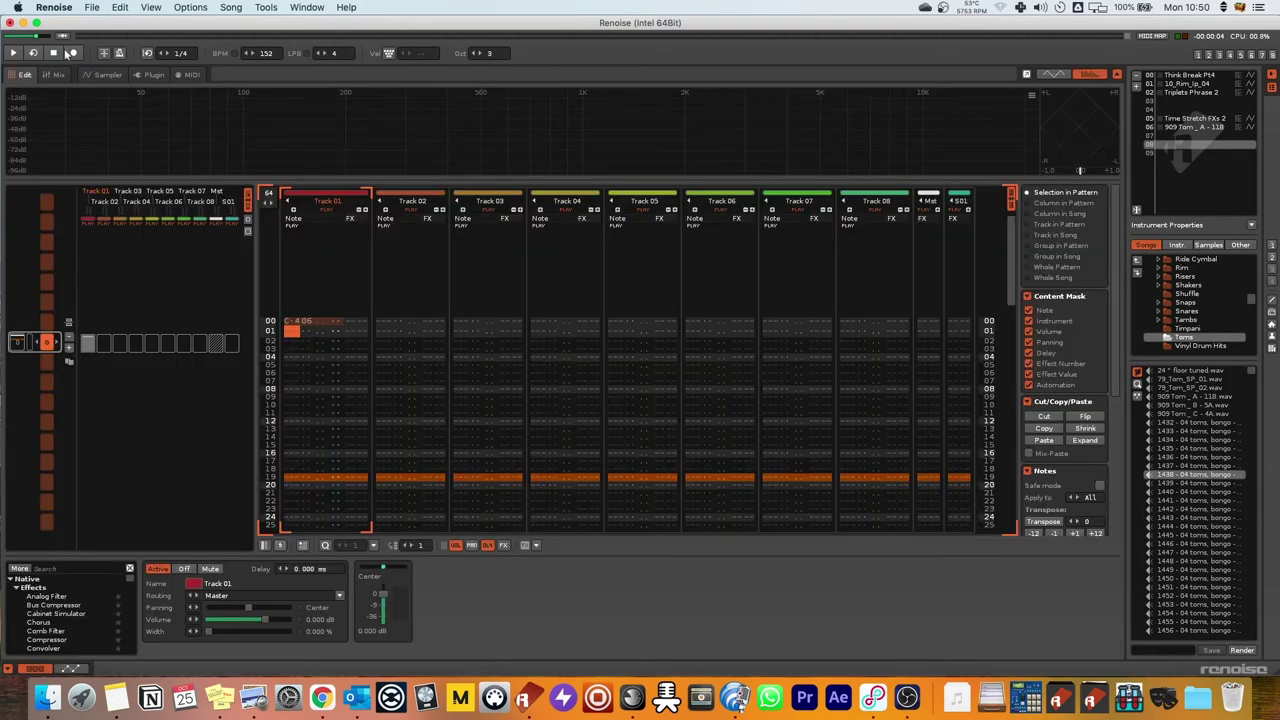
{"action": "left_click", "coordinate": [88, 76]}
{"action": "key", "text": "q"}
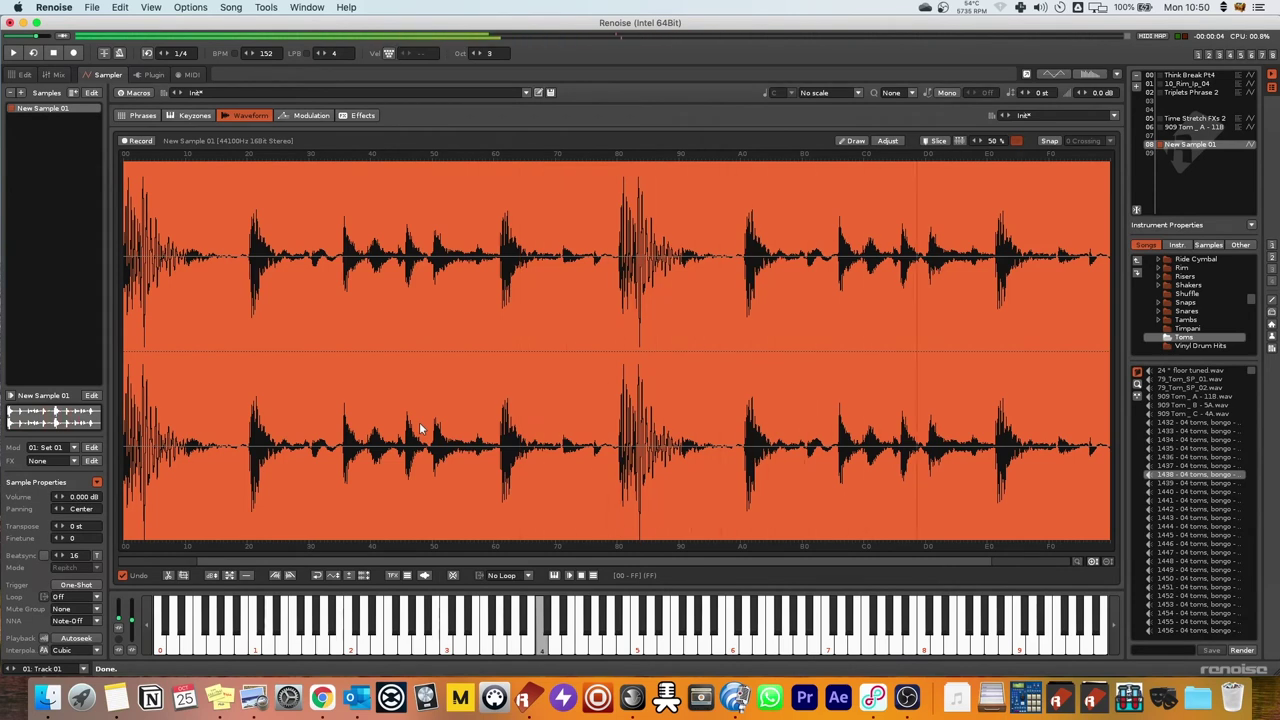
Place slice markers at the very start and on the second main drum hit of New Sample 01.
{"action": "right_click", "coordinate": [561, 283]}
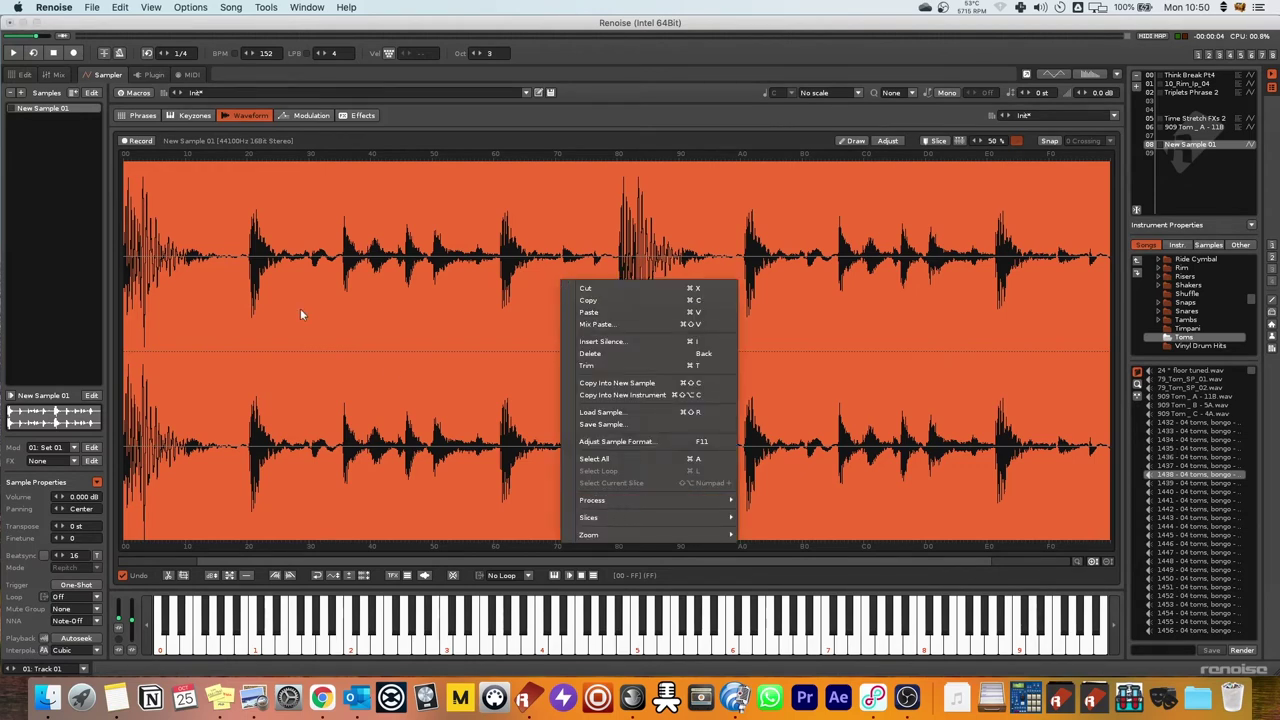
{"action": "left_click", "coordinate": [329, 340]}
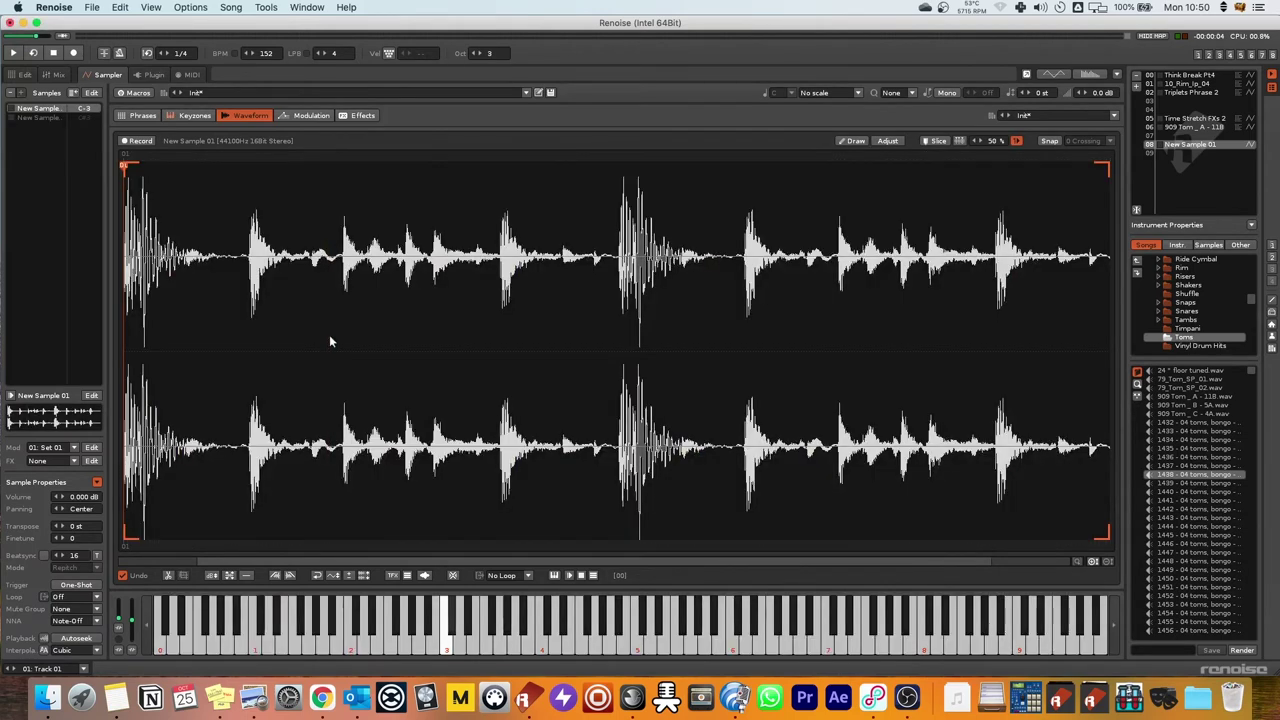
{"action": "scroll", "coordinate": [290, 264], "scroll_direction": "up", "scroll_amount": 5}
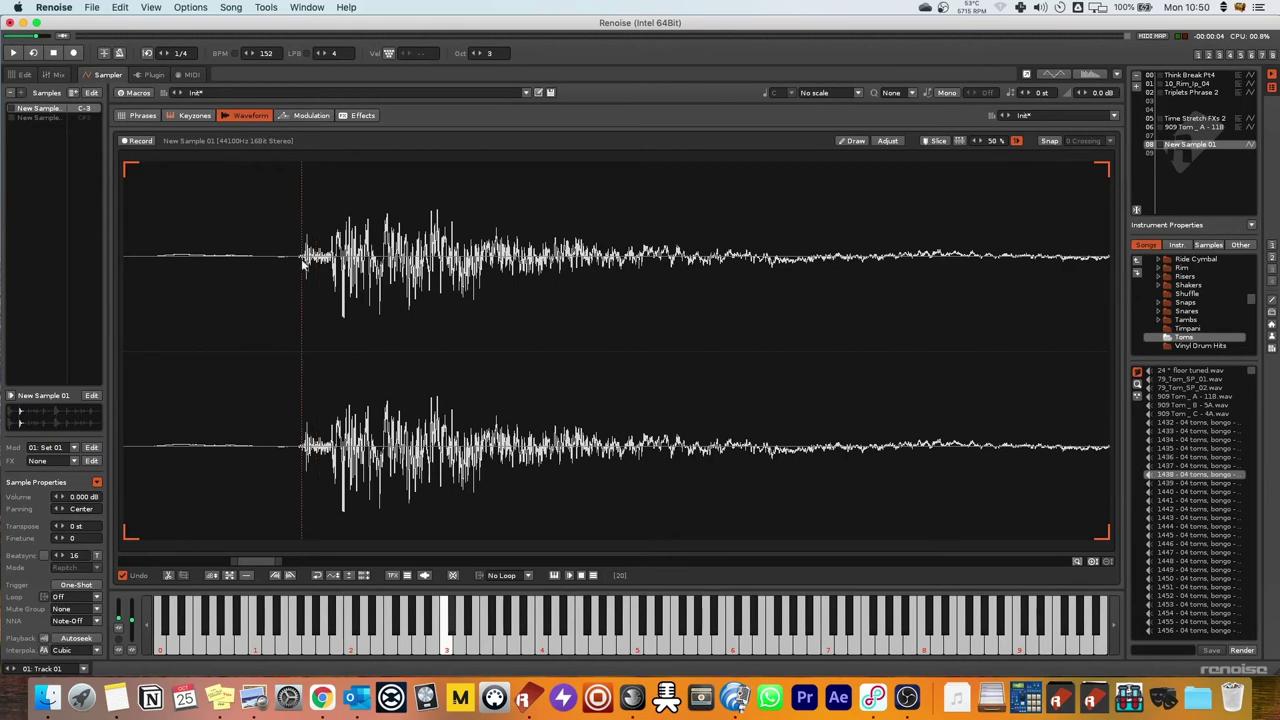
{"action": "left_click", "coordinate": [304, 264]}
{"action": "key", "text": "super+k"}
{"action": "scroll", "coordinate": [416, 296], "scroll_direction": "down", "scroll_amount": 5}
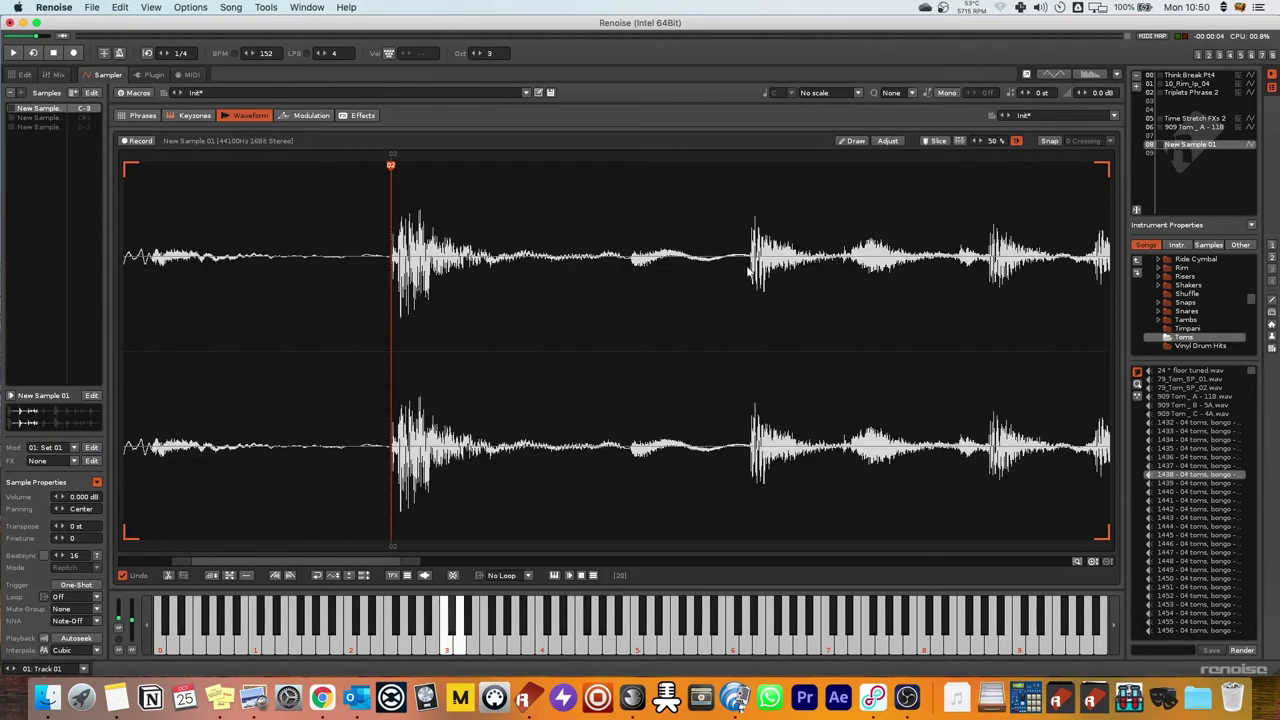
Continue slicing New Sample 01 by adding a marker at each successive drum hit up to the middle of the break.
{"action": "left_click", "coordinate": [751, 270]}
{"action": "key", "text": "super+k"}
{"action": "left_click", "coordinate": [666, 267]}
{"action": "key", "text": "super+k"}
{"action": "left_click", "coordinate": [637, 267]}
{"action": "key", "text": "super+k"}
{"action": "left_click", "coordinate": [697, 267]}
{"action": "key", "text": "super+k"}
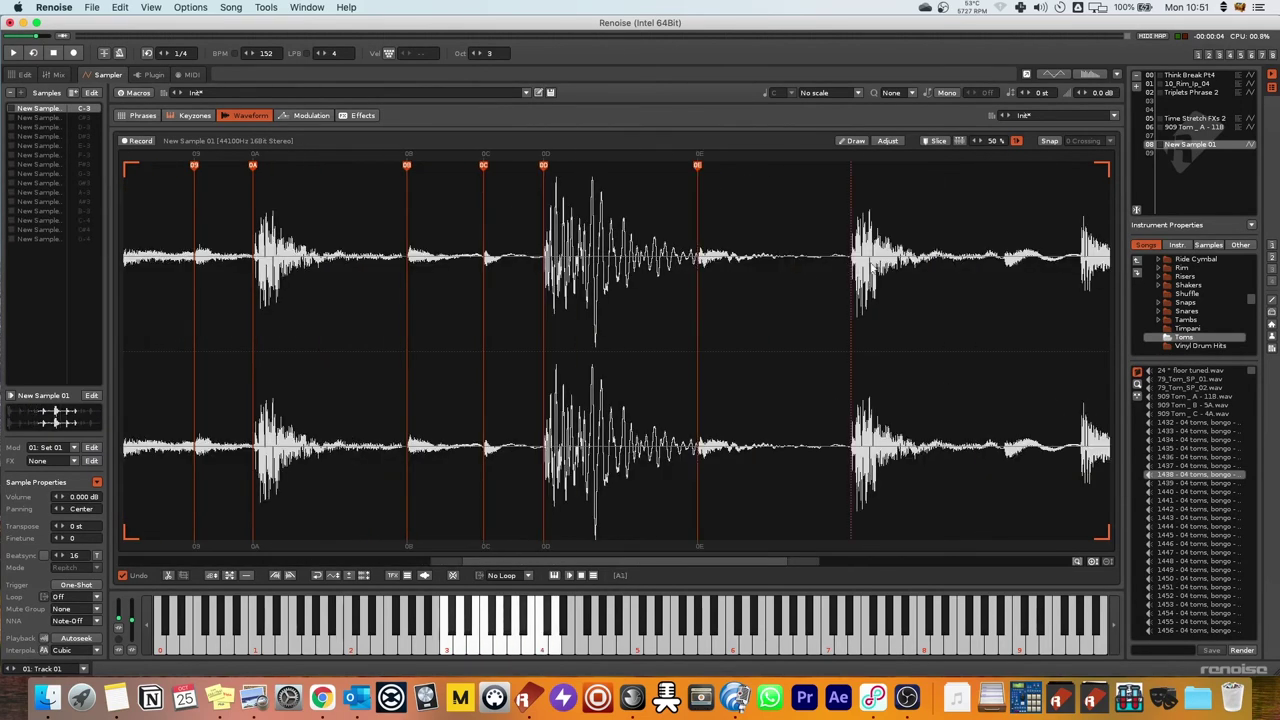
Add slice markers to the remaining hits in the second half of the break and delete the surplus marker 06.
{"action": "key", "text": "super+k"}
{"action": "left_click", "coordinate": [1006, 266]}
{"action": "key", "text": "super+k"}
{"action": "left_click", "coordinate": [1082, 266]}
{"action": "key", "text": "super+k"}
{"action": "left_click", "coordinate": [998, 267]}
{"action": "key", "text": "super+k"}
{"action": "scroll", "coordinate": [745, 335], "scroll_direction": "down", "scroll_amount": 5}
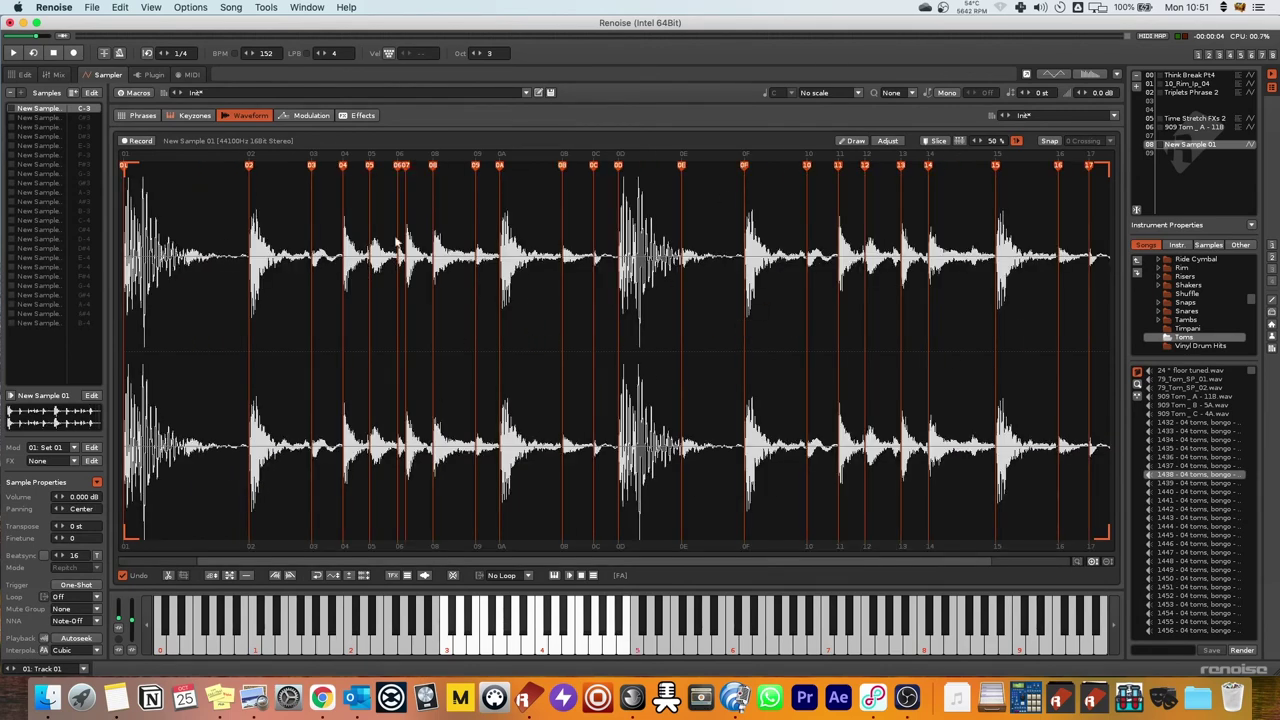
{"action": "double_click", "coordinate": [398, 166]}
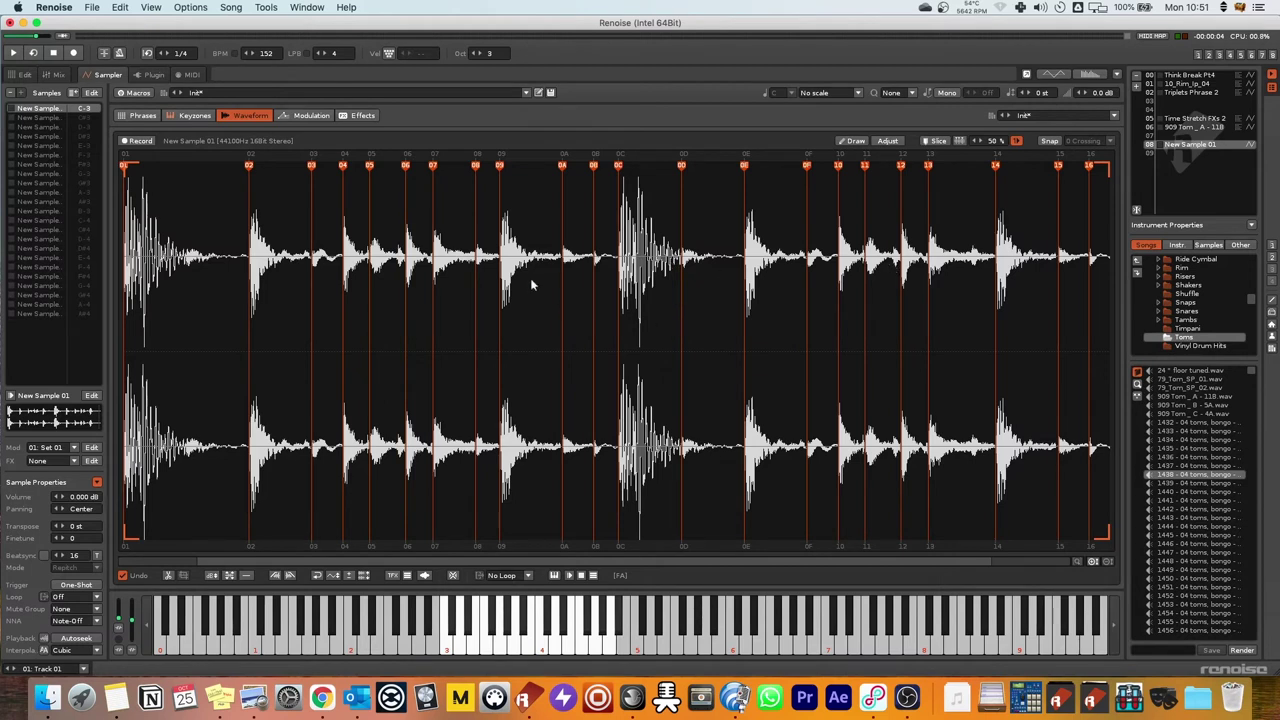
Render the slices of New Sample 01 to a phrase and look through its note and delay values.
{"action": "right_click", "coordinate": [766, 320]}
{"action": "mouse_move", "coordinate": [816, 563]}
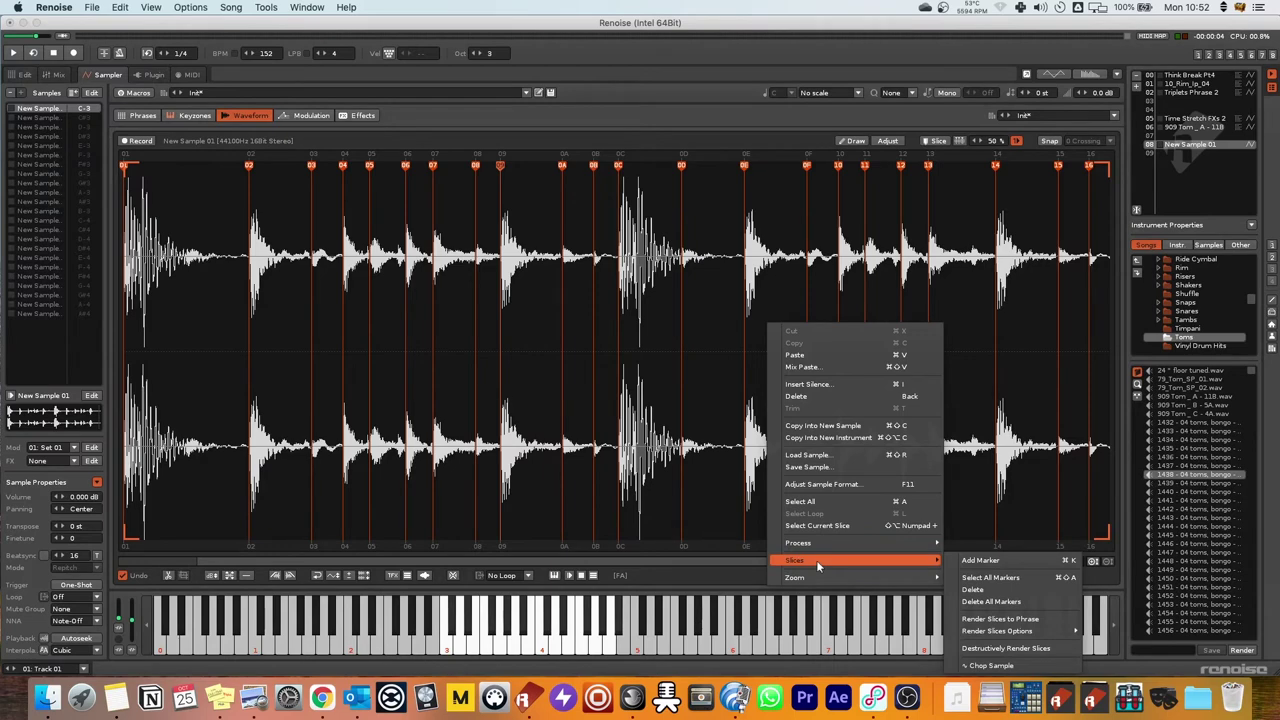
{"action": "left_click", "coordinate": [1000, 619]}
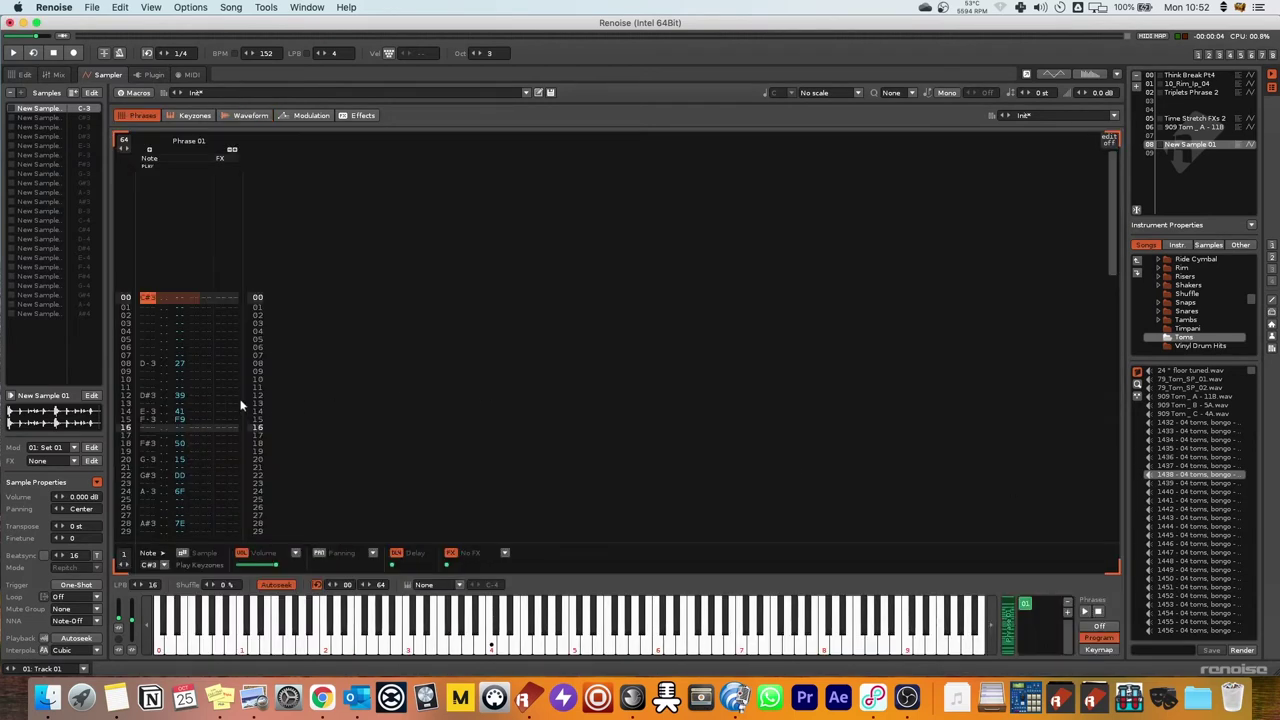
{"action": "scroll", "coordinate": [240, 402], "scroll_direction": "down", "scroll_amount": 4}
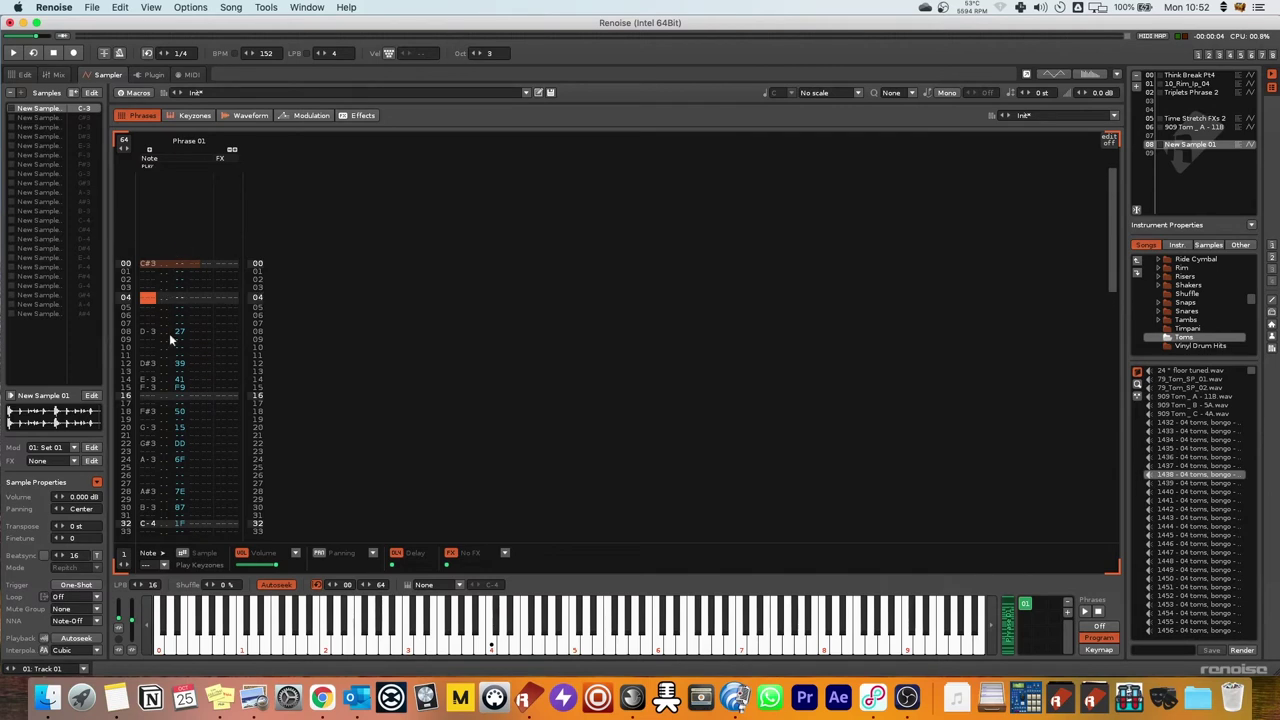
{"action": "scroll", "coordinate": [170, 340], "scroll_direction": "down", "scroll_amount": 18}
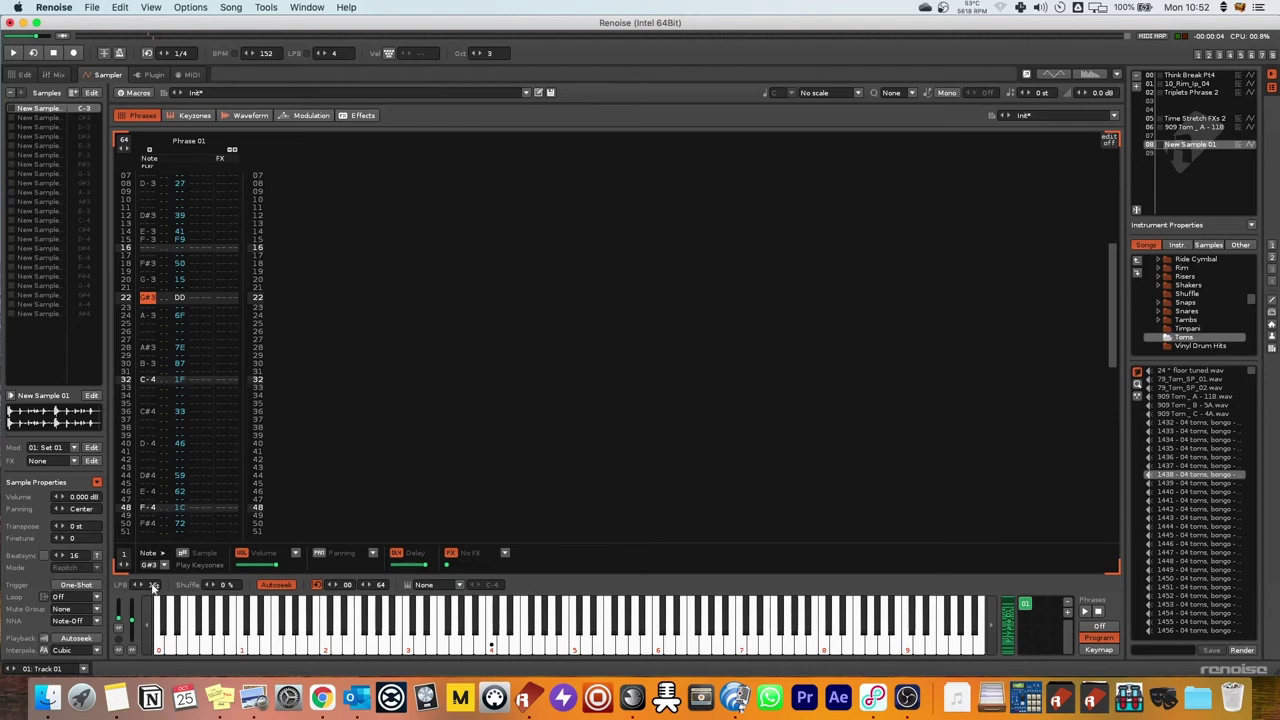
Set the rendered slice phrase to 8 lines per beat and audition it.
{"action": "left_click_drag", "start_coordinate": [154, 586], "coordinate": [154, 612]}
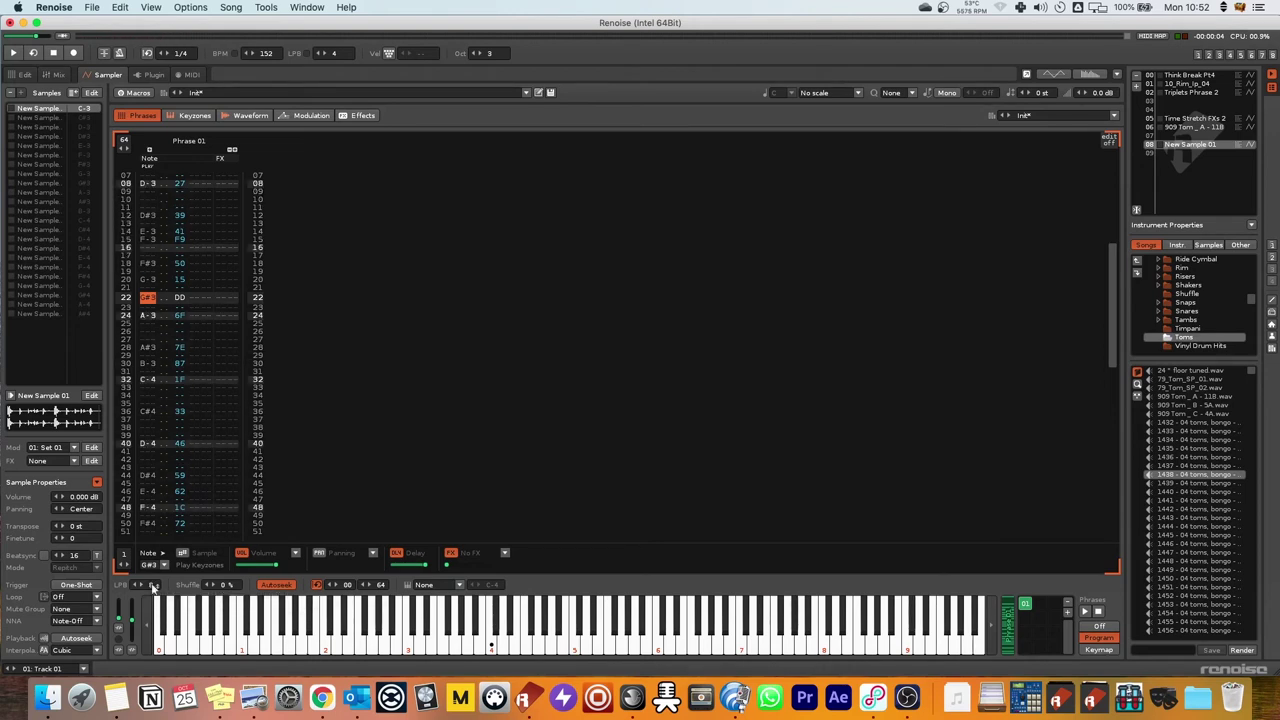
{"action": "key", "text": "q"}
{"action": "key", "text": "q"}
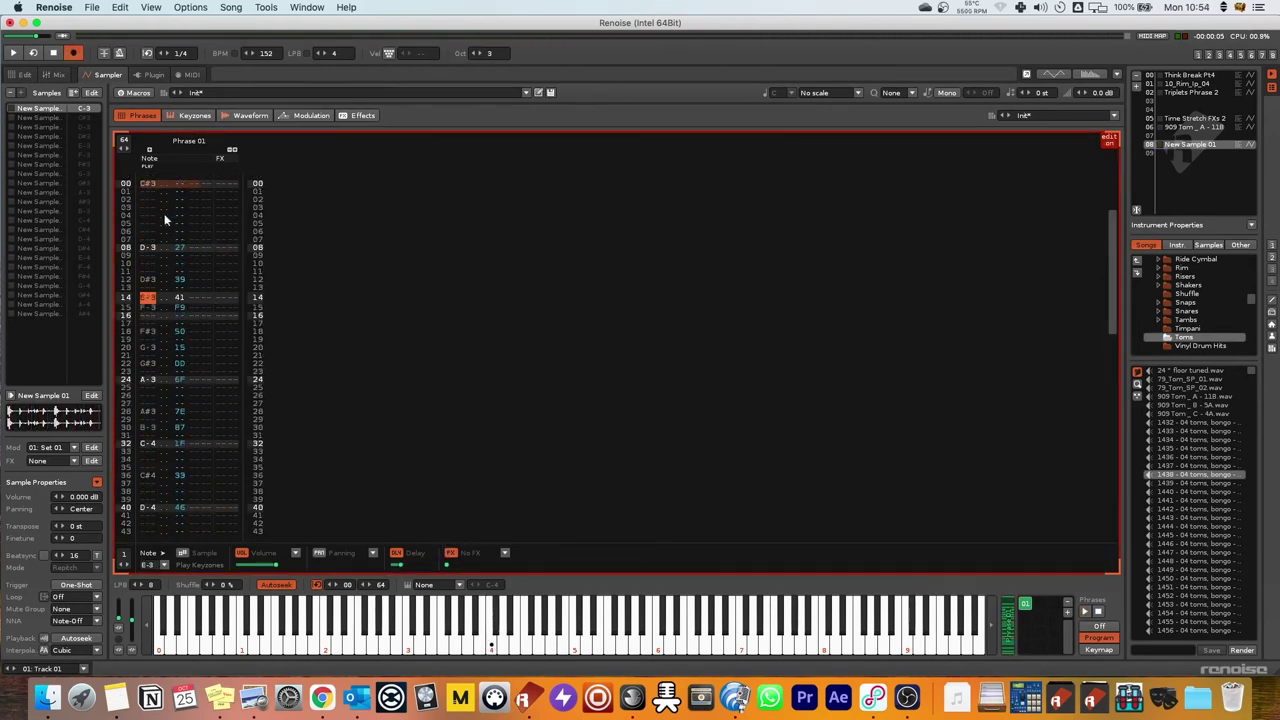
Compare the phrase's note rows and delay values with the slice markers in the sample's waveform.
{"action": "left_click", "coordinate": [166, 216]}
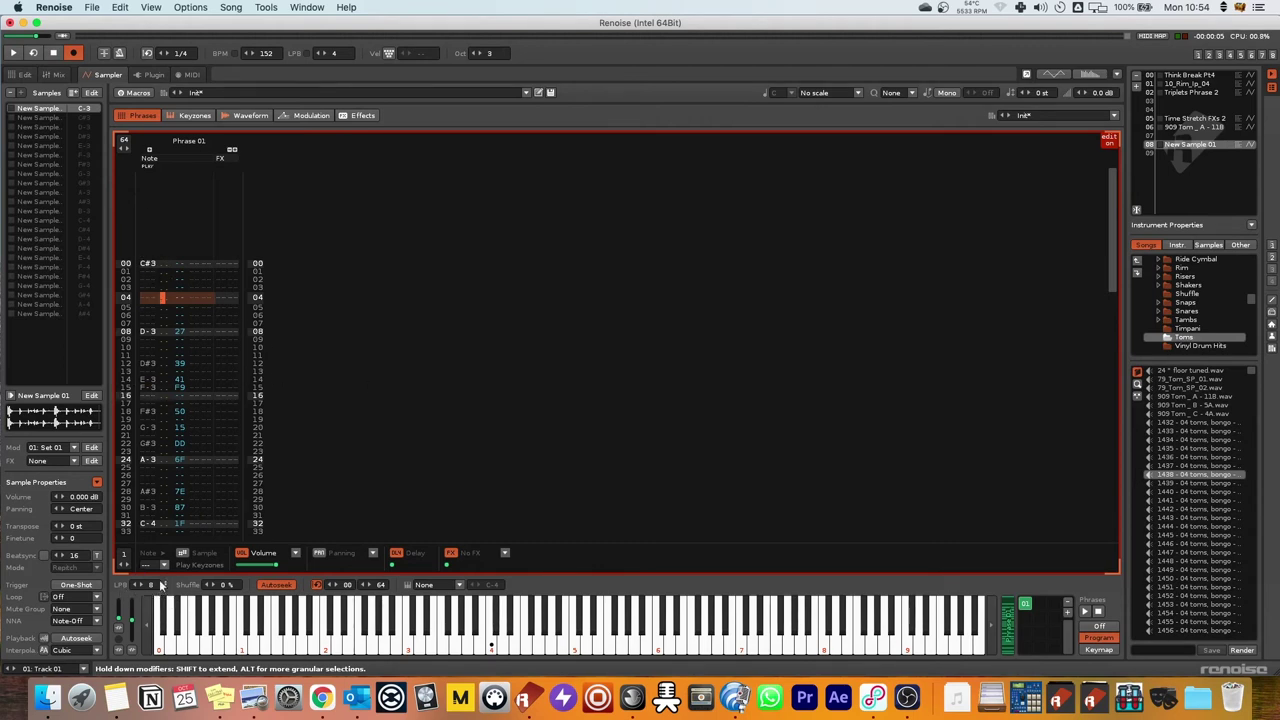
{"action": "scroll", "coordinate": [172, 352], "scroll_direction": "down", "scroll_amount": 2}
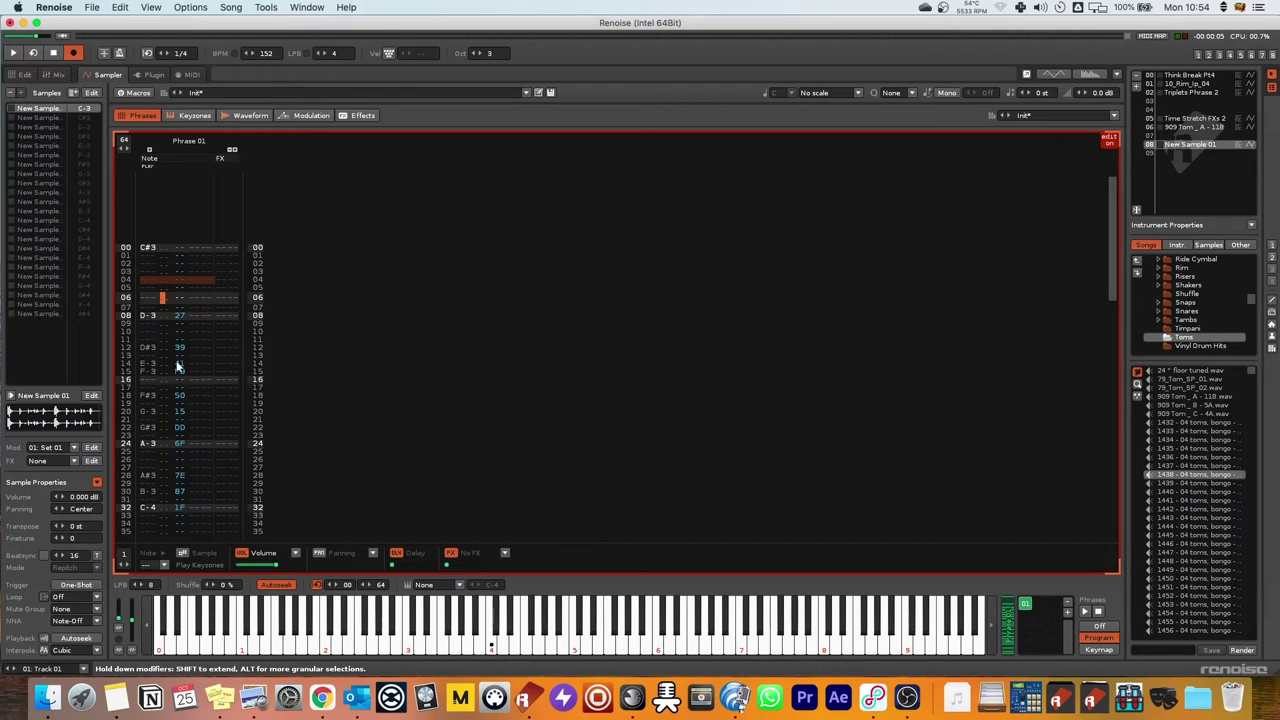
{"action": "scroll", "coordinate": [190, 410], "scroll_direction": "down", "scroll_amount": 20}
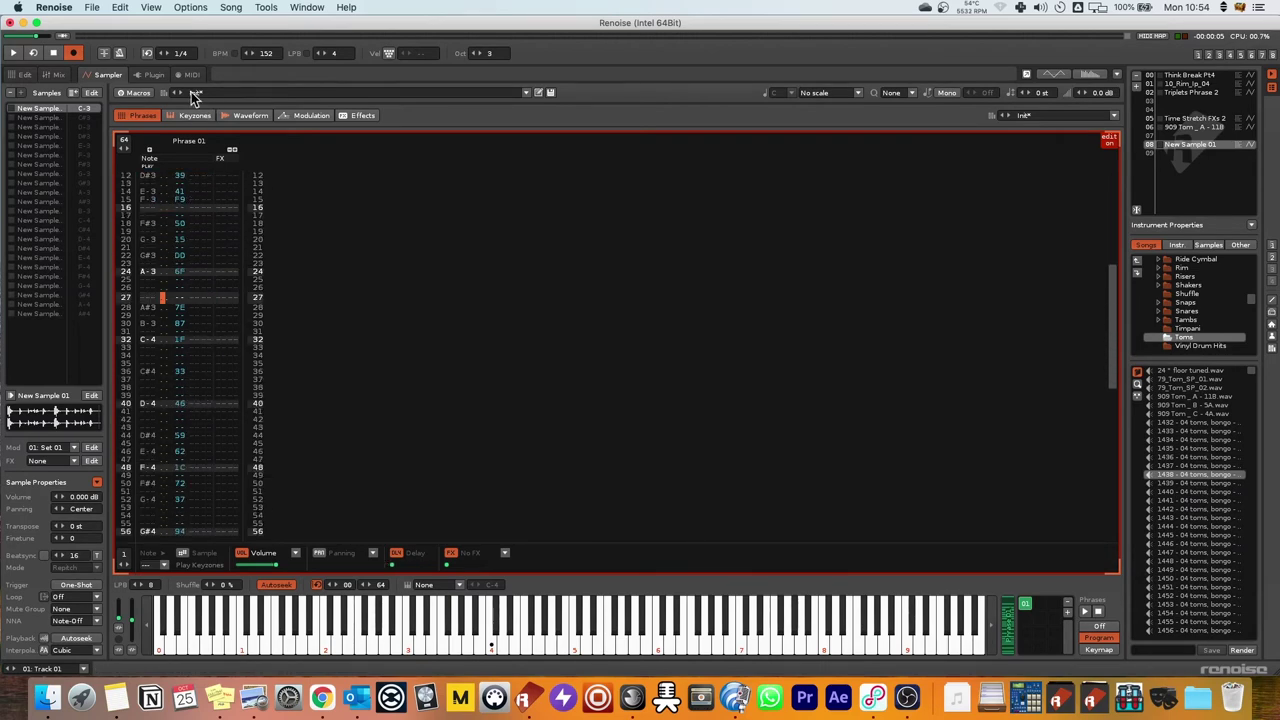
{"action": "left_click", "coordinate": [246, 115]}
{"action": "scroll", "coordinate": [515, 267], "scroll_direction": "up", "scroll_amount": 3}
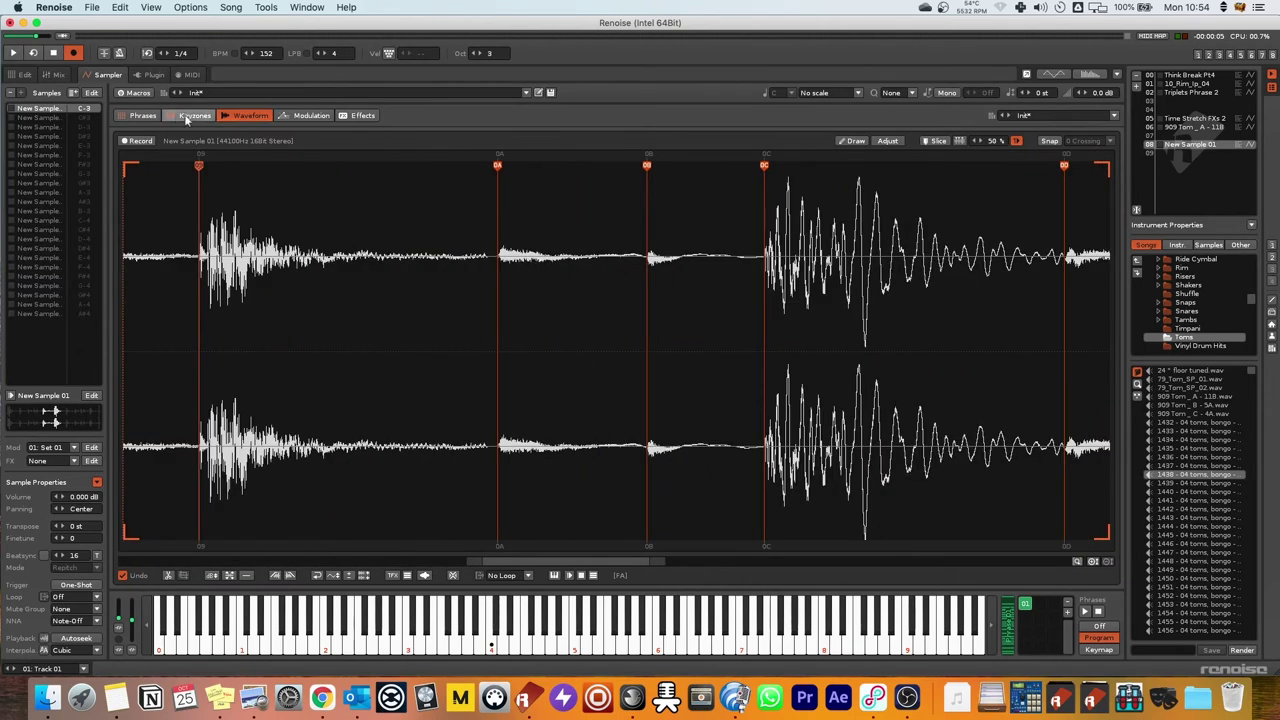
{"action": "left_click", "coordinate": [142, 115]}
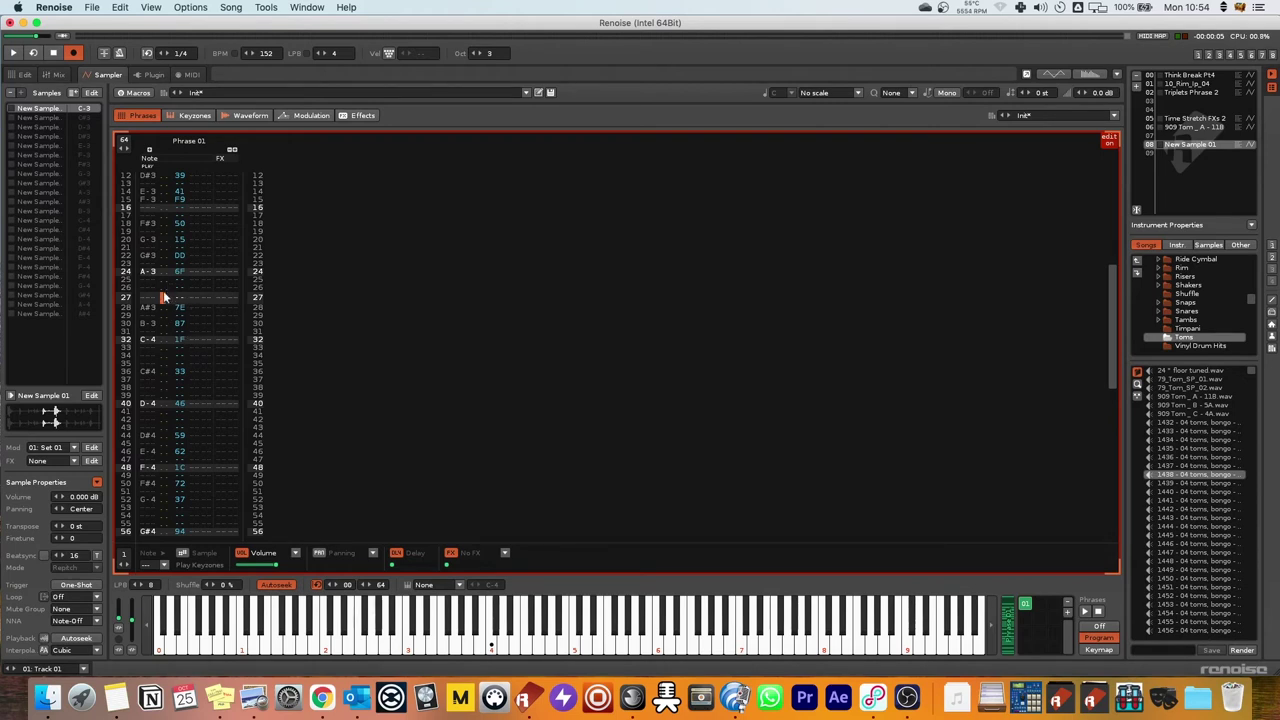
{"action": "left_click_drag", "start_coordinate": [178, 232], "coordinate": [211, 278]}
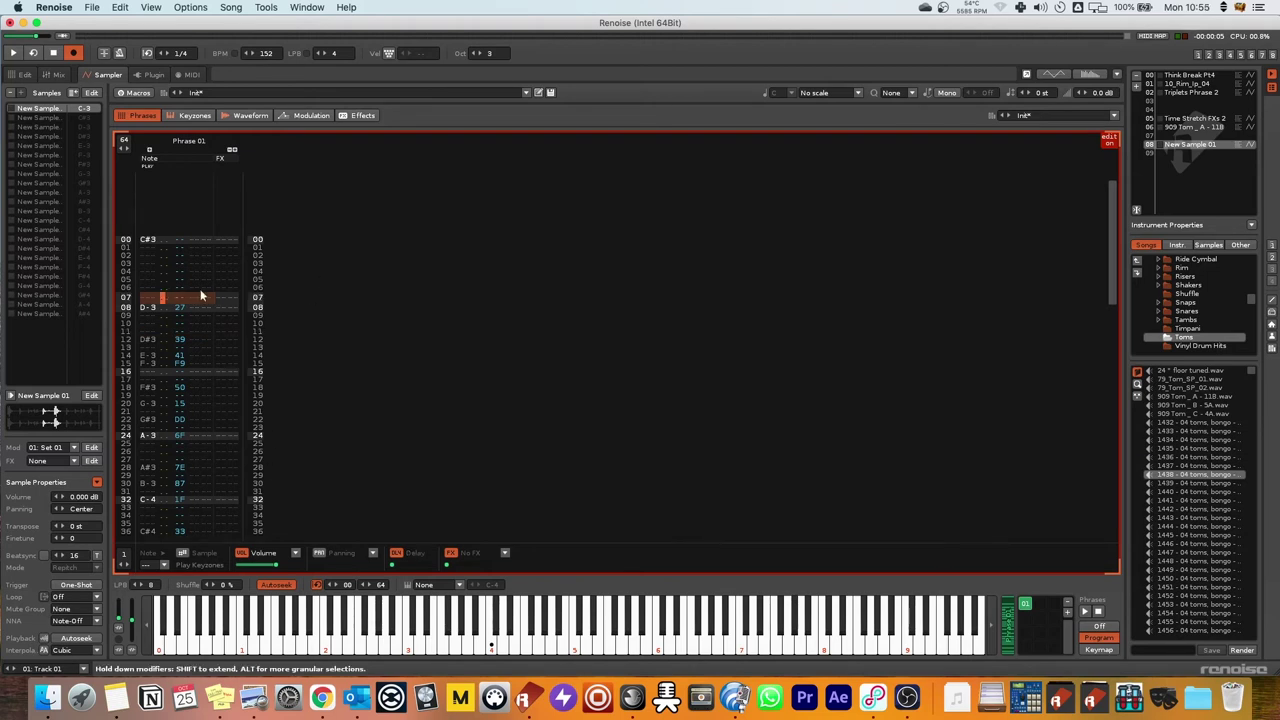
Duplicate the slice phrase into slot 02 and shrink the copy's note column to half its length.
{"action": "double_click", "coordinate": [175, 296]}
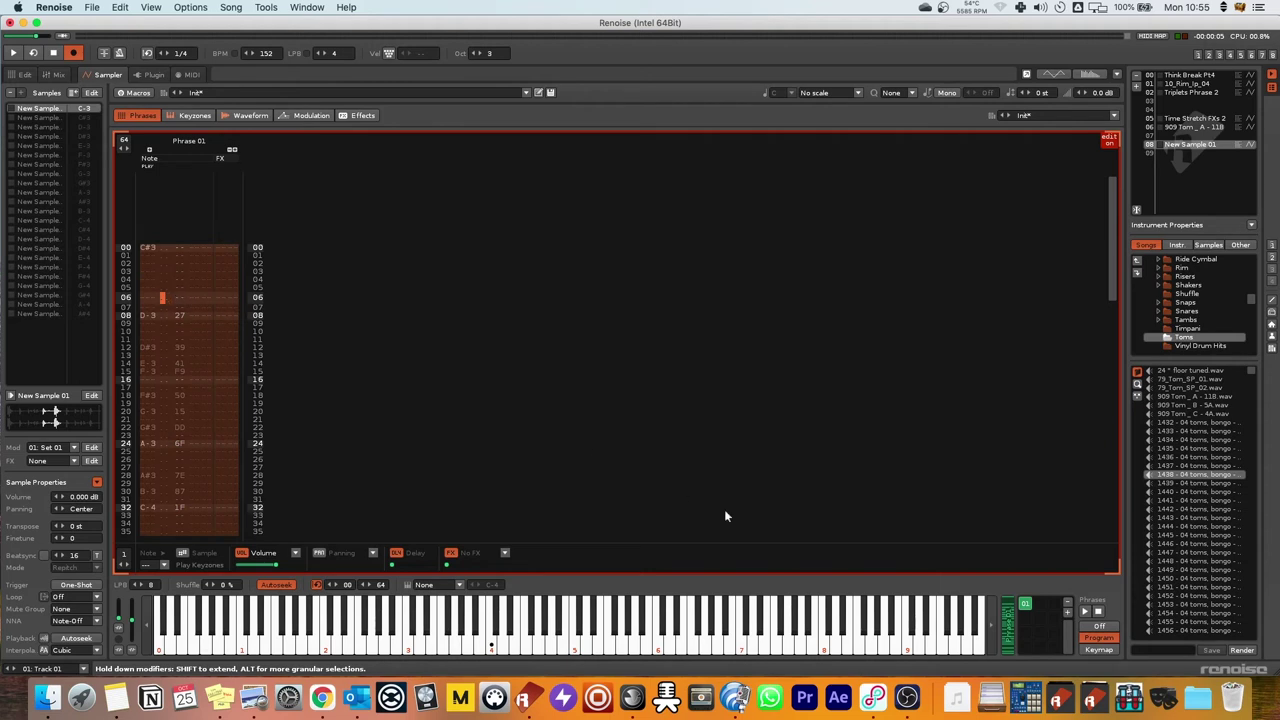
{"action": "left_click", "coordinate": [1024, 605]}
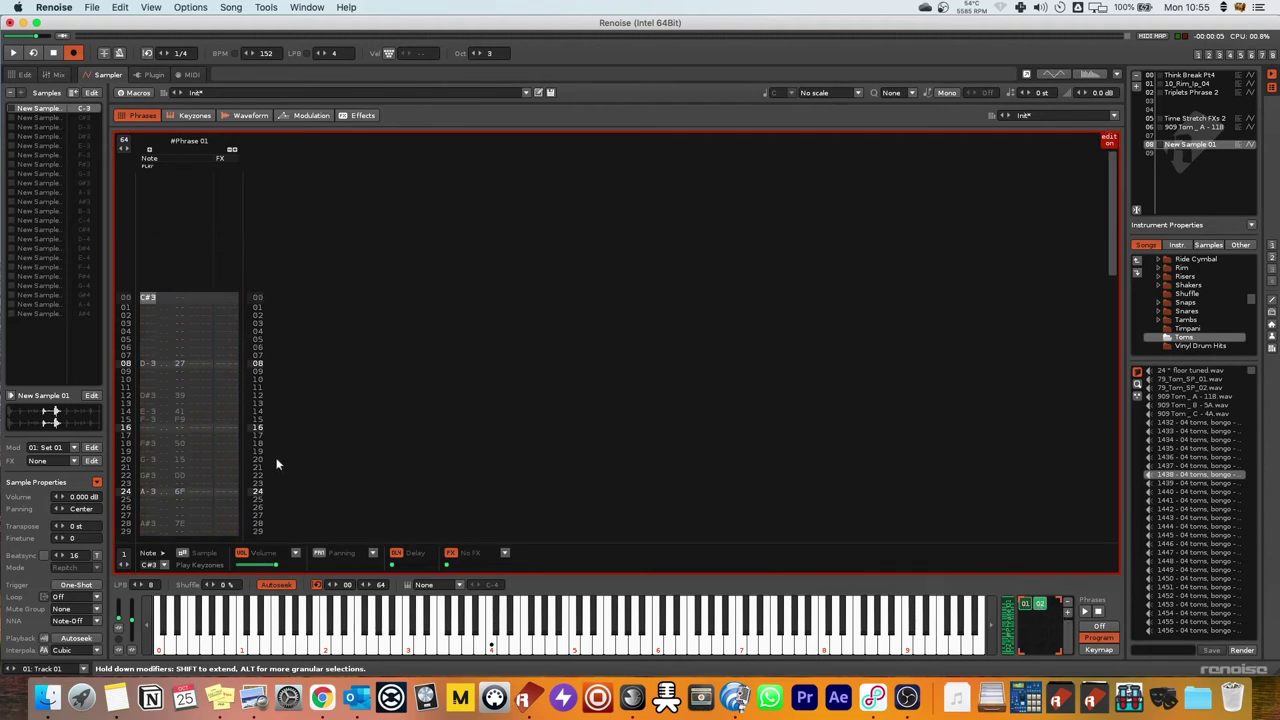
{"action": "left_click", "coordinate": [180, 411]}
{"action": "key", "text": "super+a"}
{"action": "right_click", "coordinate": [172, 317]}
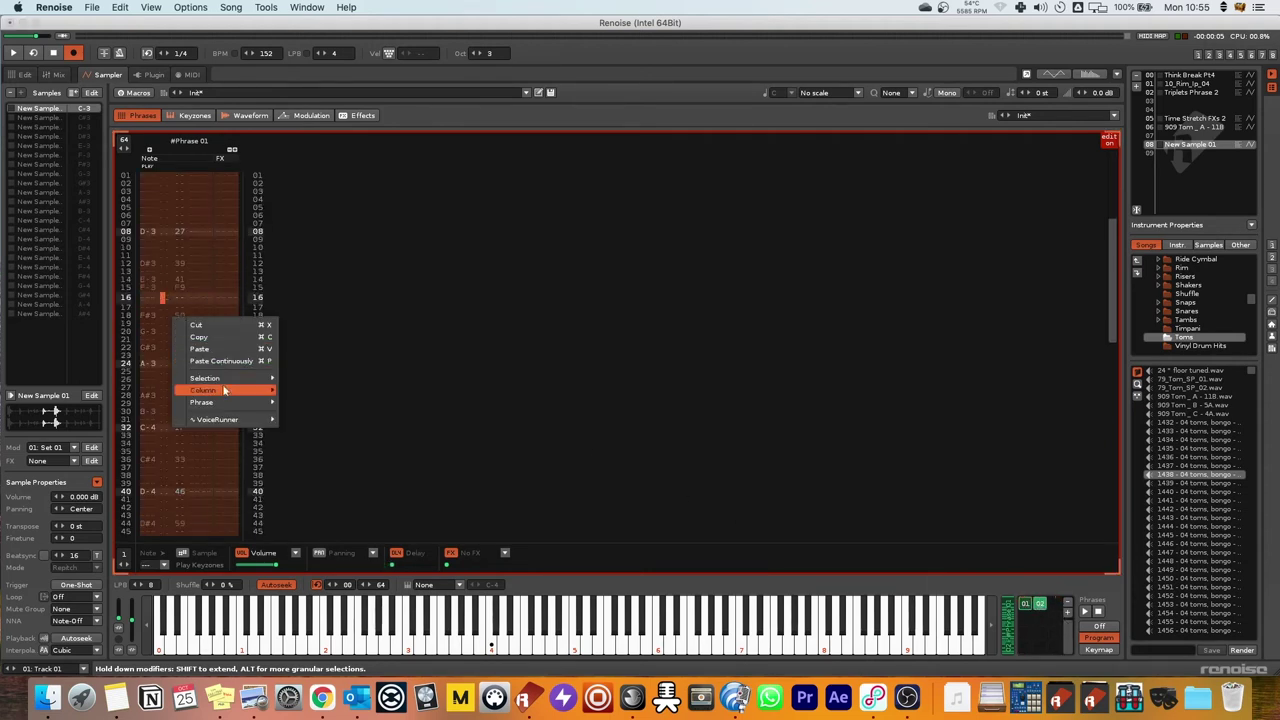
{"action": "mouse_move", "coordinate": [225, 390]}
{"action": "left_click", "coordinate": [343, 443]}
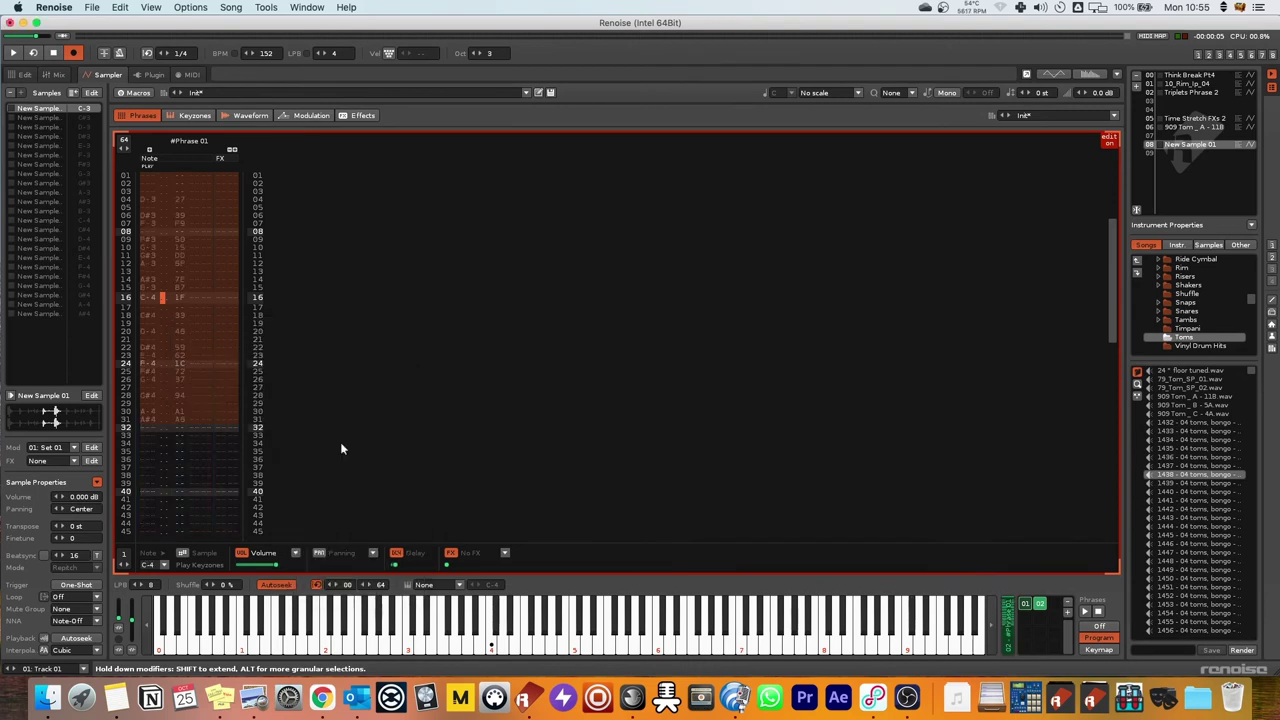
Set the shrunken phrase in slot 02 to 4 lines per beat and play it.
{"action": "scroll", "coordinate": [198, 324], "scroll_direction": "up", "scroll_amount": 3}
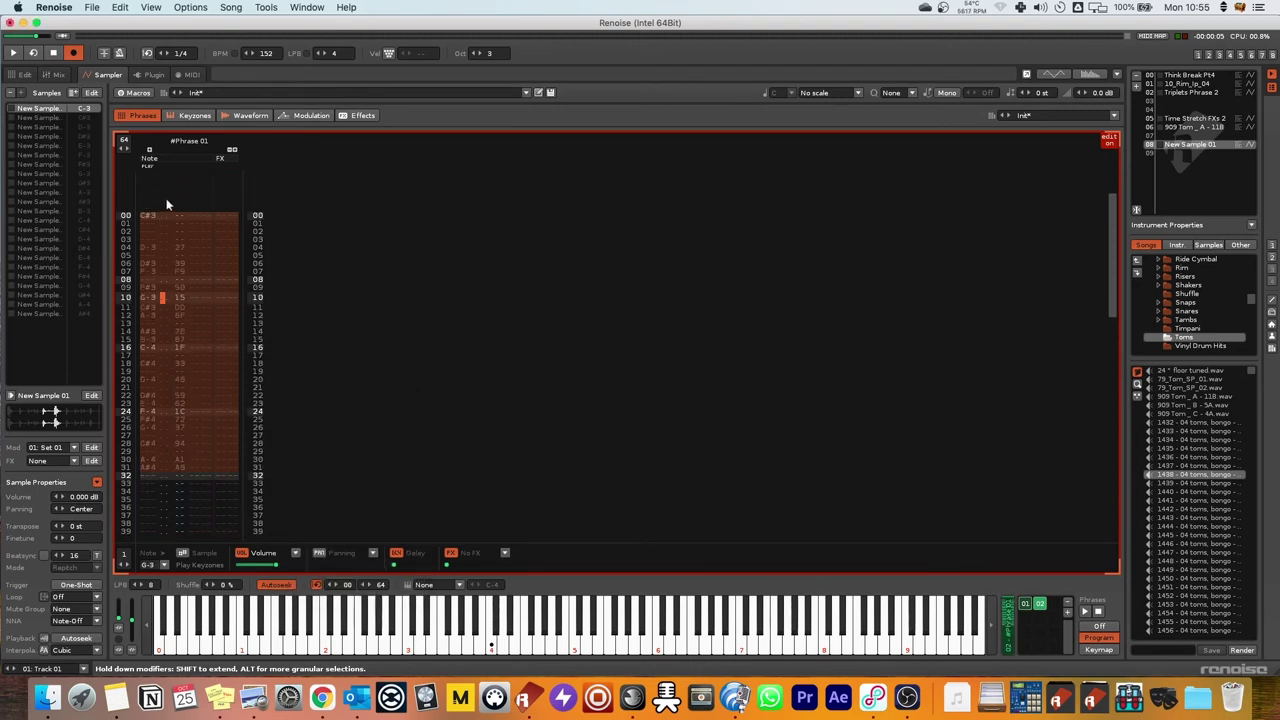
{"action": "scroll", "coordinate": [136, 588], "scroll_direction": "down", "scroll_amount": 4}
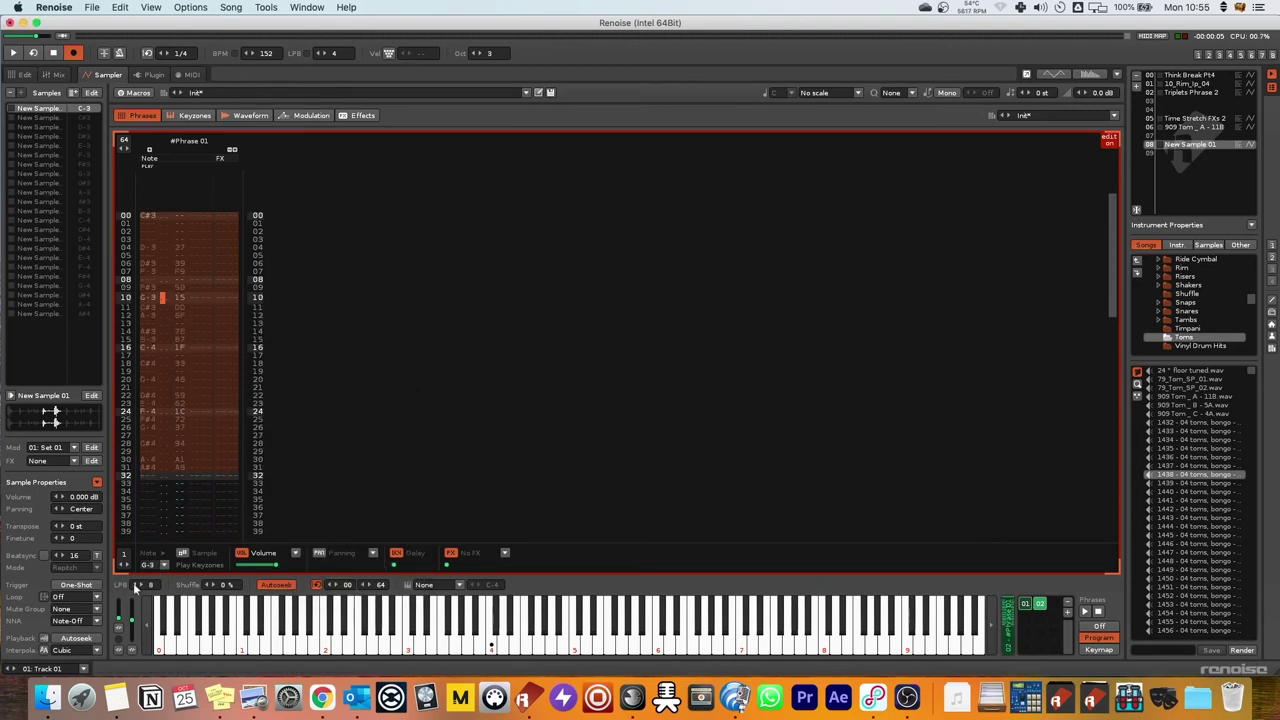
{"action": "key", "text": "space"}
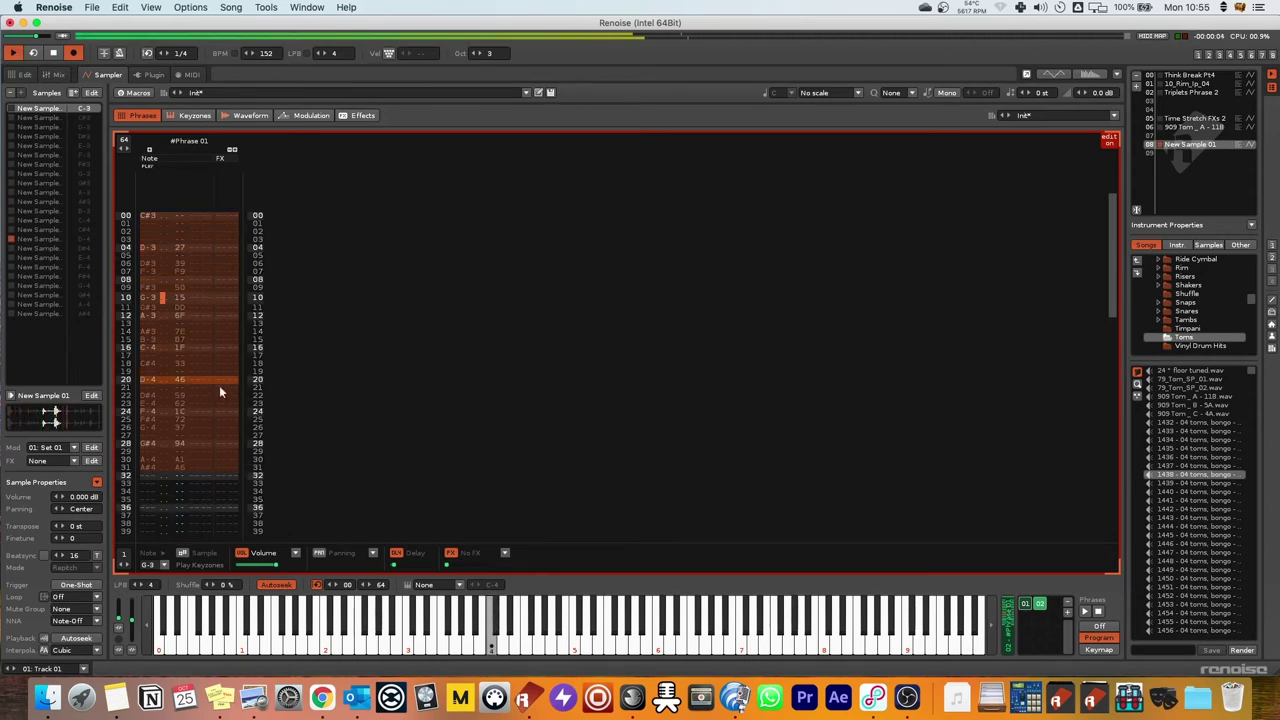
Stop playback and compare the phrases in slots 01 and 02.
{"action": "key", "text": "space"}
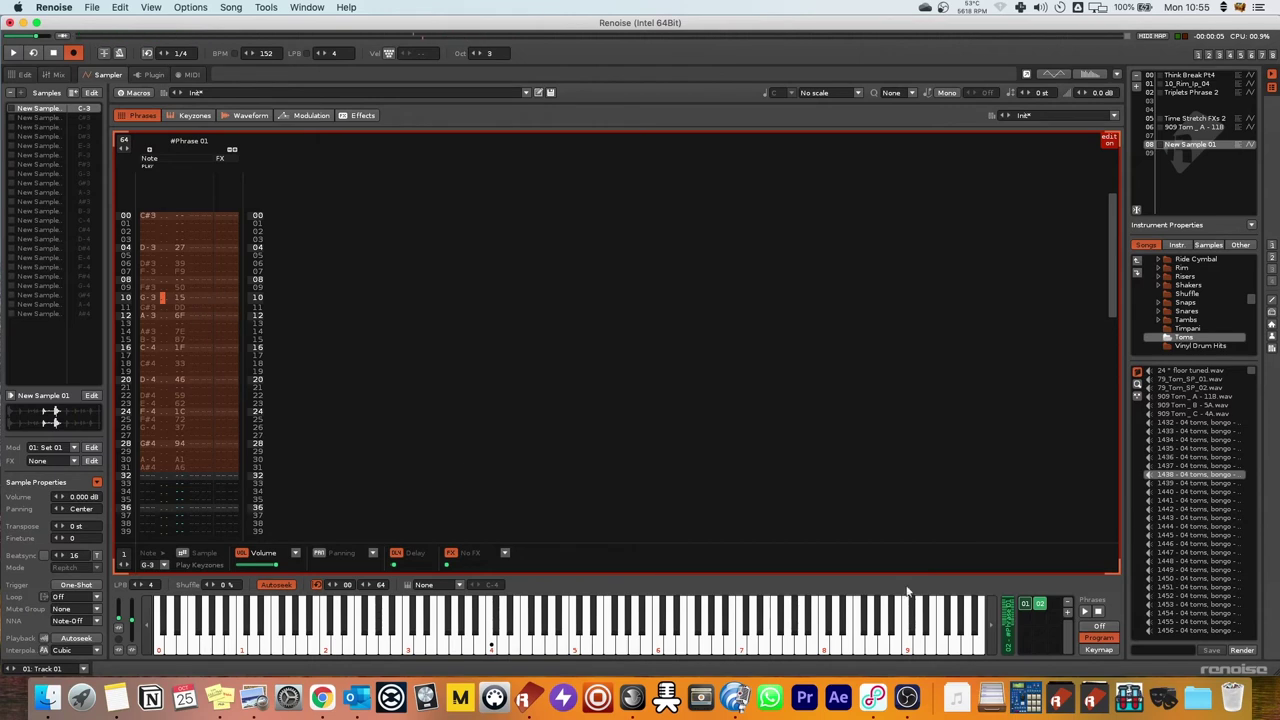
{"action": "left_click", "coordinate": [1026, 606]}
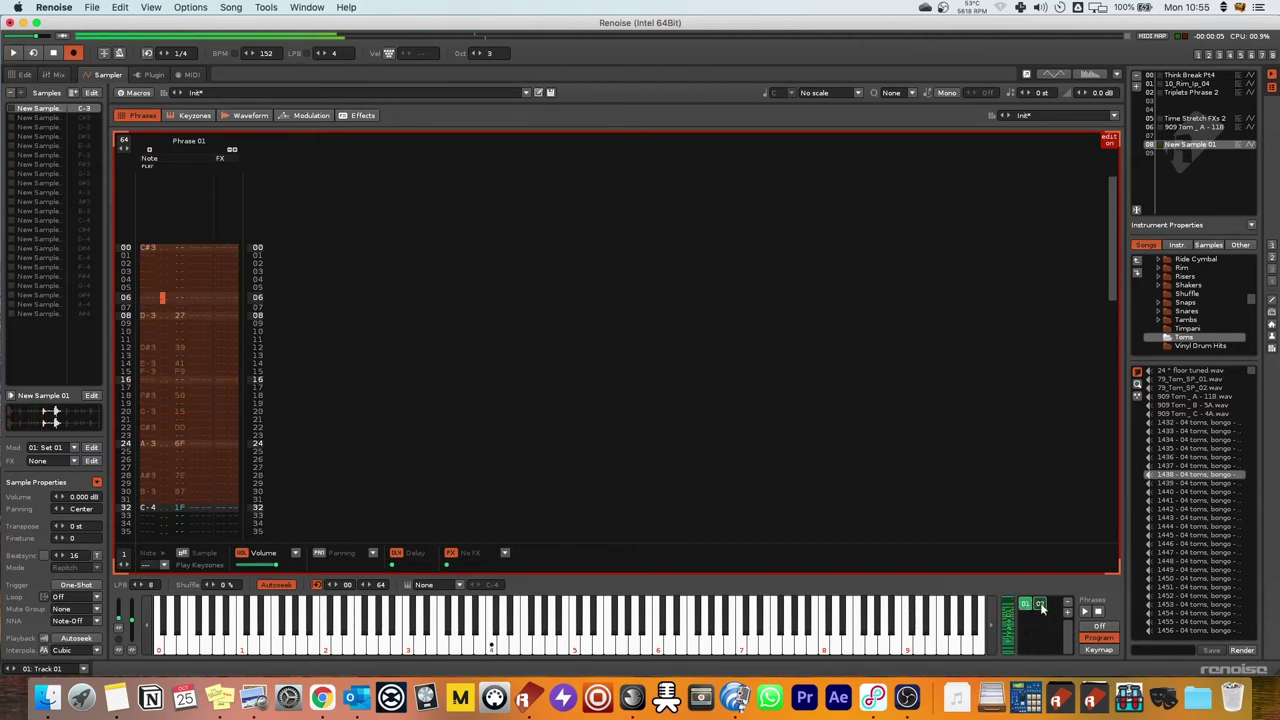
{"action": "left_click", "coordinate": [1041, 605]}
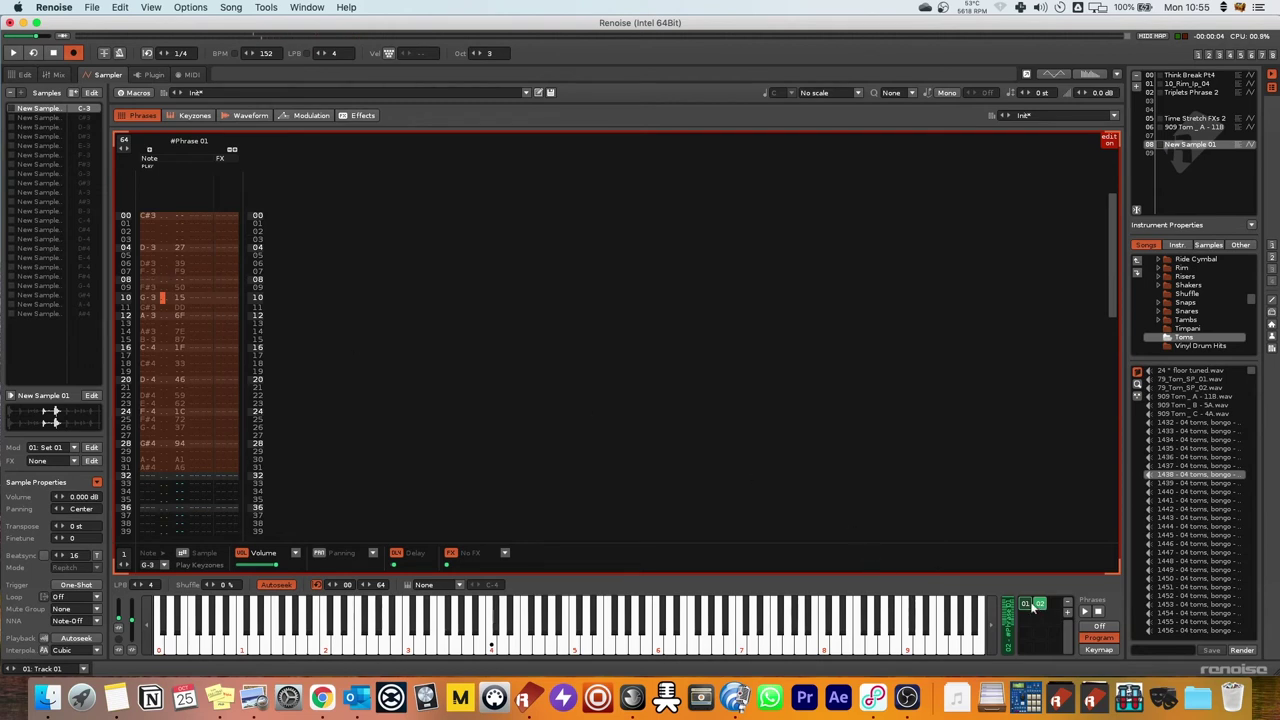
{"action": "key", "text": "super+z"}
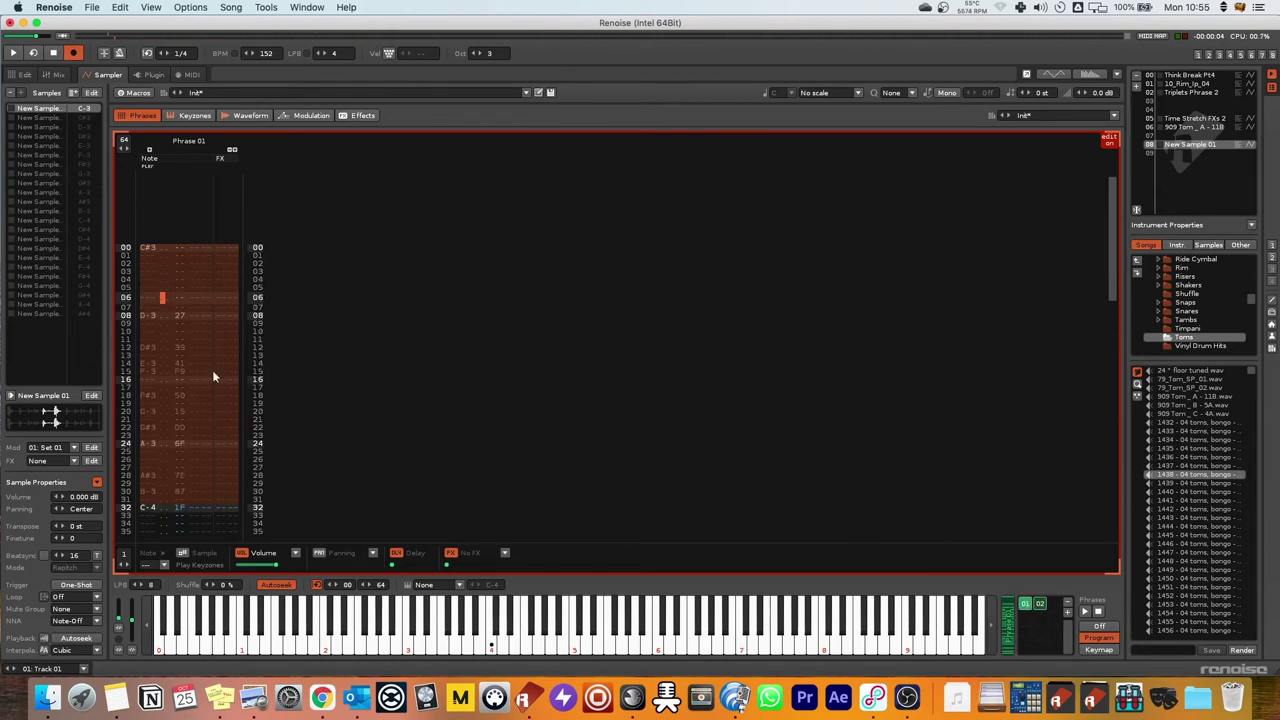
{"action": "left_click", "coordinate": [1041, 605]}
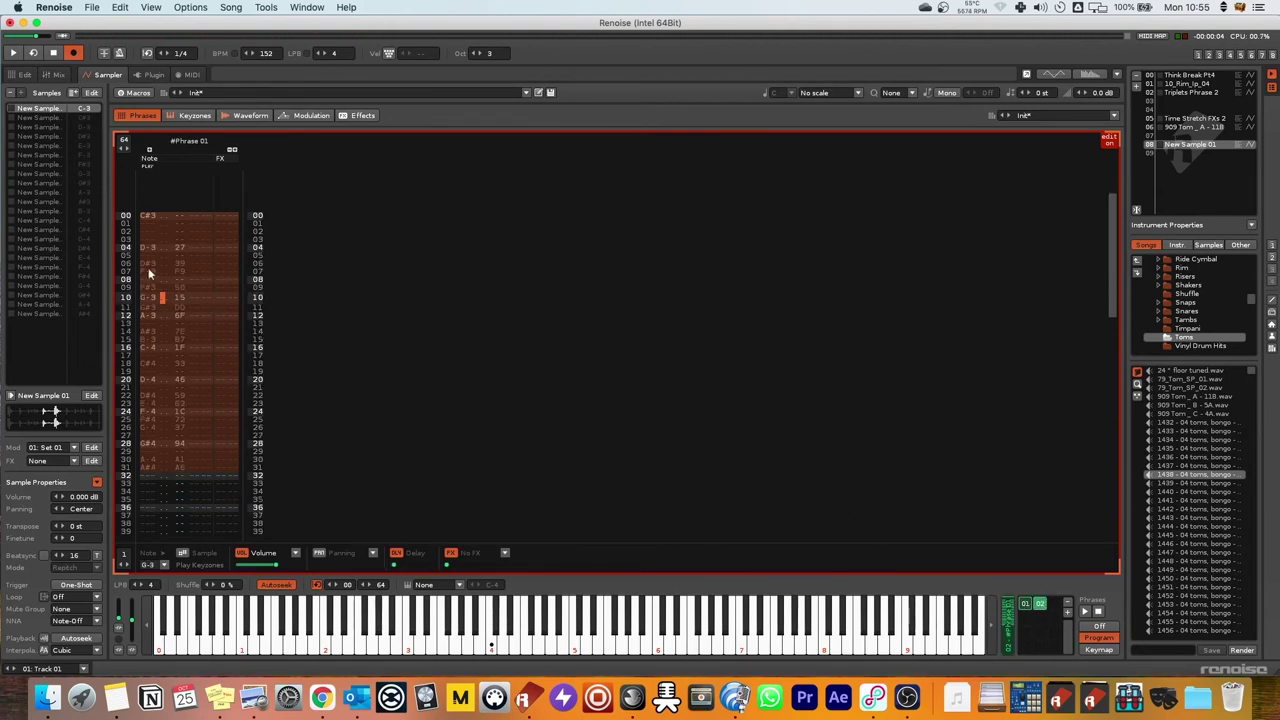
Audition the phrase in slot 02 and move its F-3 note with delay F9 from line 07 to line 08.
{"action": "left_click", "coordinate": [150, 297]}
{"action": "key", "text": "space"}
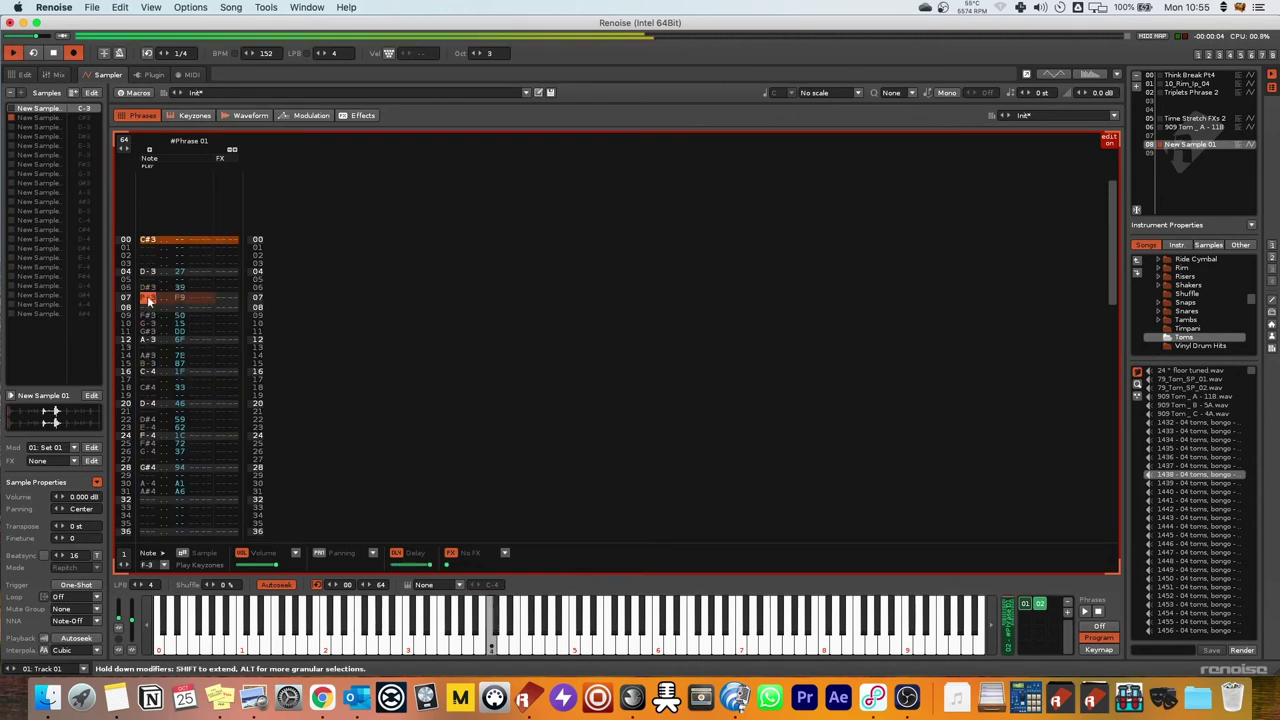
{"action": "key", "text": "space"}
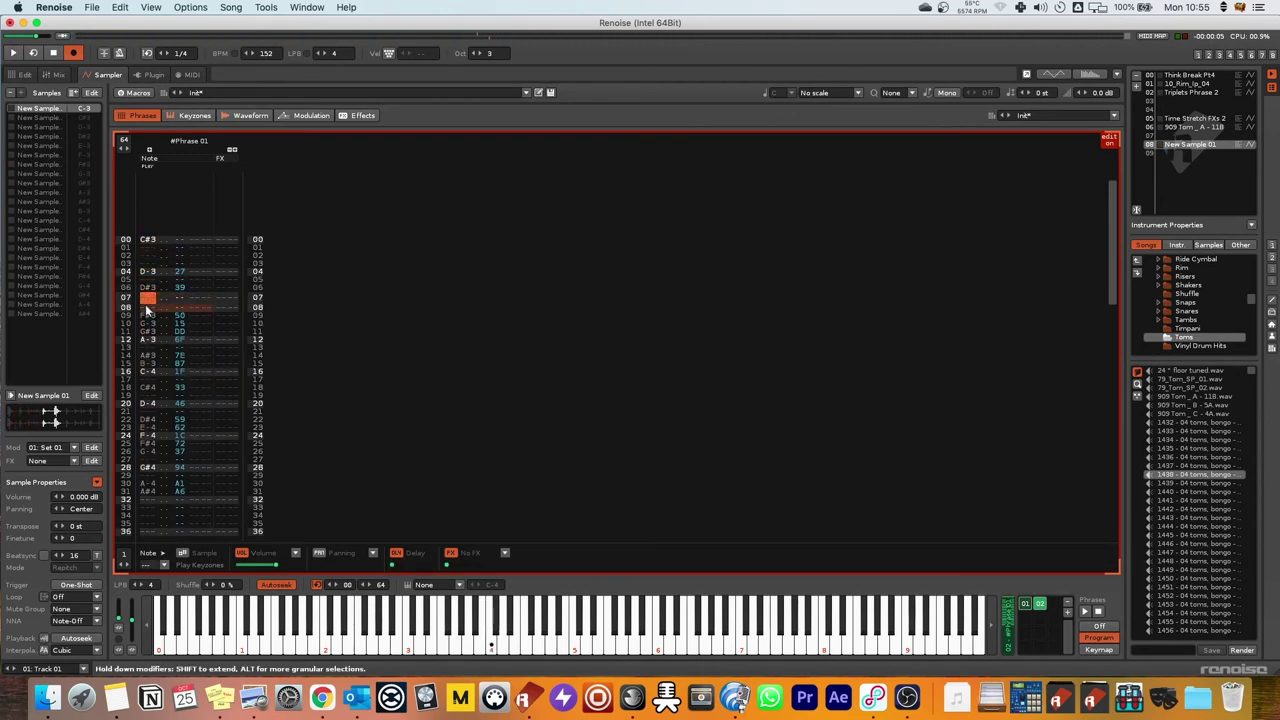
{"action": "left_click", "coordinate": [147, 307]}
{"action": "left_click", "coordinate": [149, 281]}
{"action": "left_click", "coordinate": [150, 307]}
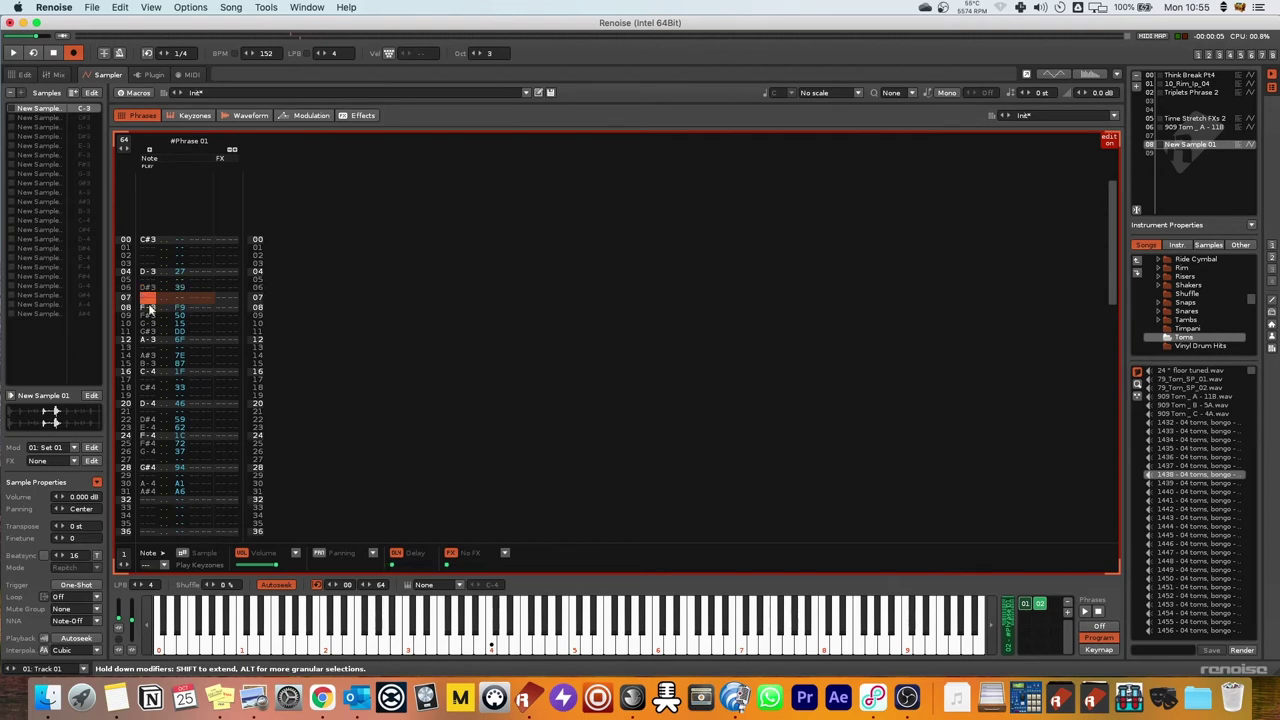
Enter an E-3 note with delay 39 on line 07 of the phrase and audition it.
{"action": "key", "text": "d"}
{"action": "key", "text": "c"}
{"action": "key", "text": "space"}
{"action": "key", "text": "space"}
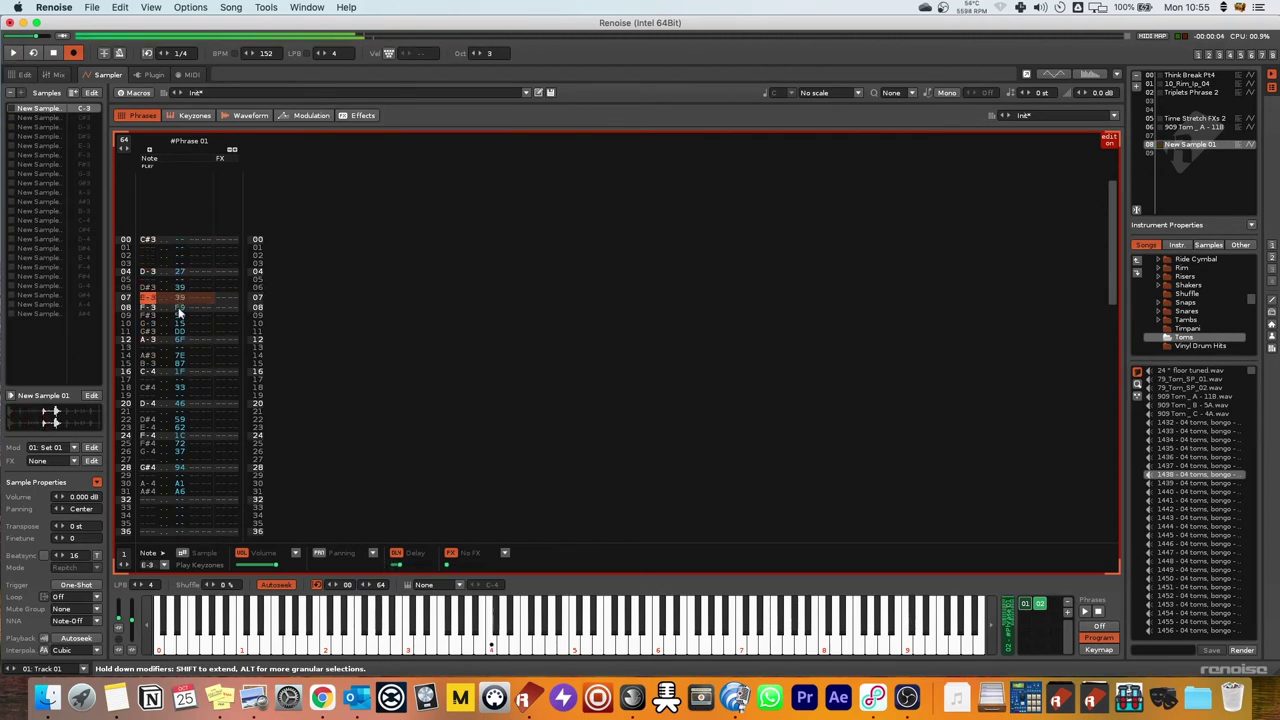
Set the delay of the F-3 note on line 08 to 29 and play the phrase.
{"action": "left_click", "coordinate": [179, 309]}
{"action": "type", "text": "4"}
{"action": "key", "text": "space"}
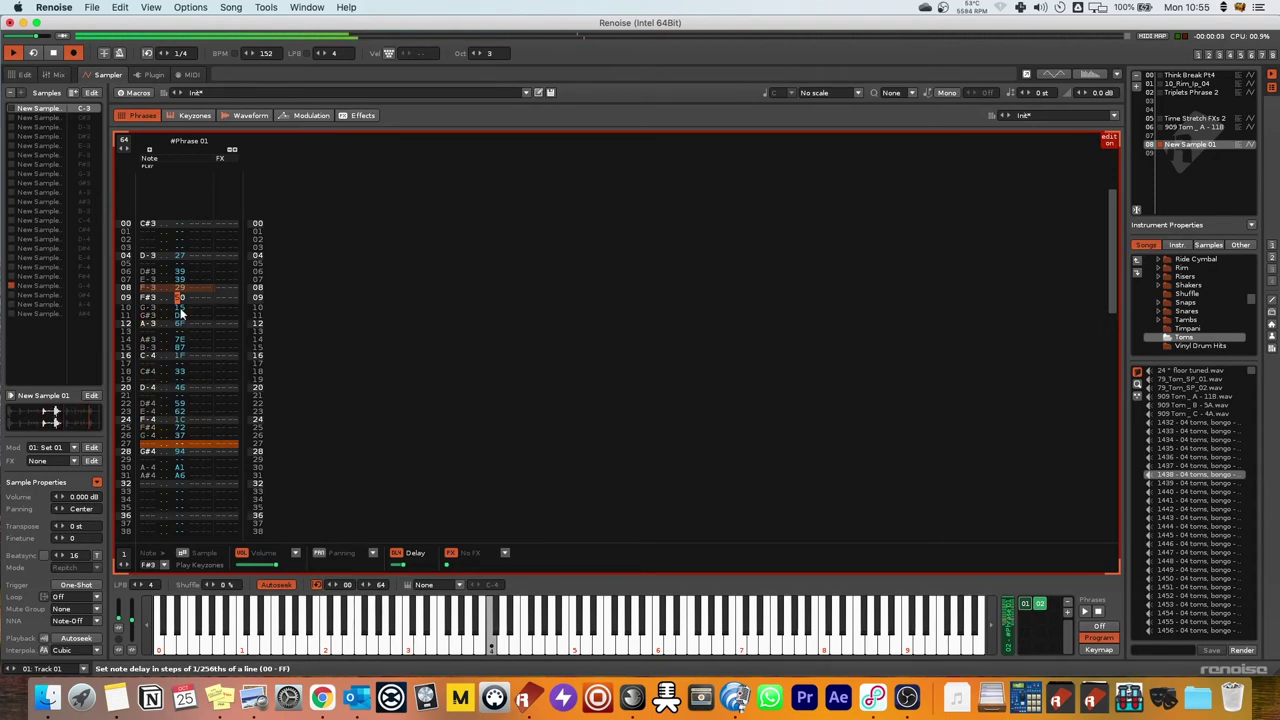
{"action": "key", "text": "space"}
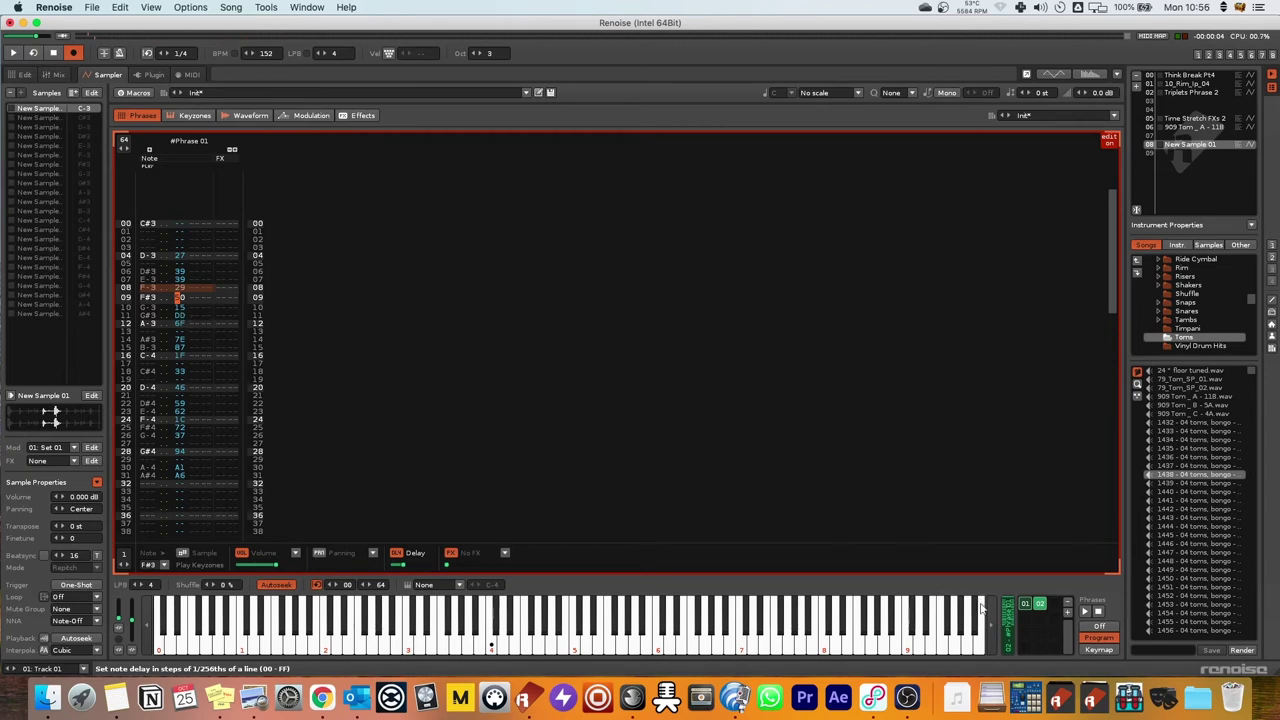
Set the length of the phrase in slot 02 to 32 lines and audition it.
{"action": "left_click", "coordinate": [1025, 605]}
{"action": "left_click", "coordinate": [1045, 605]}
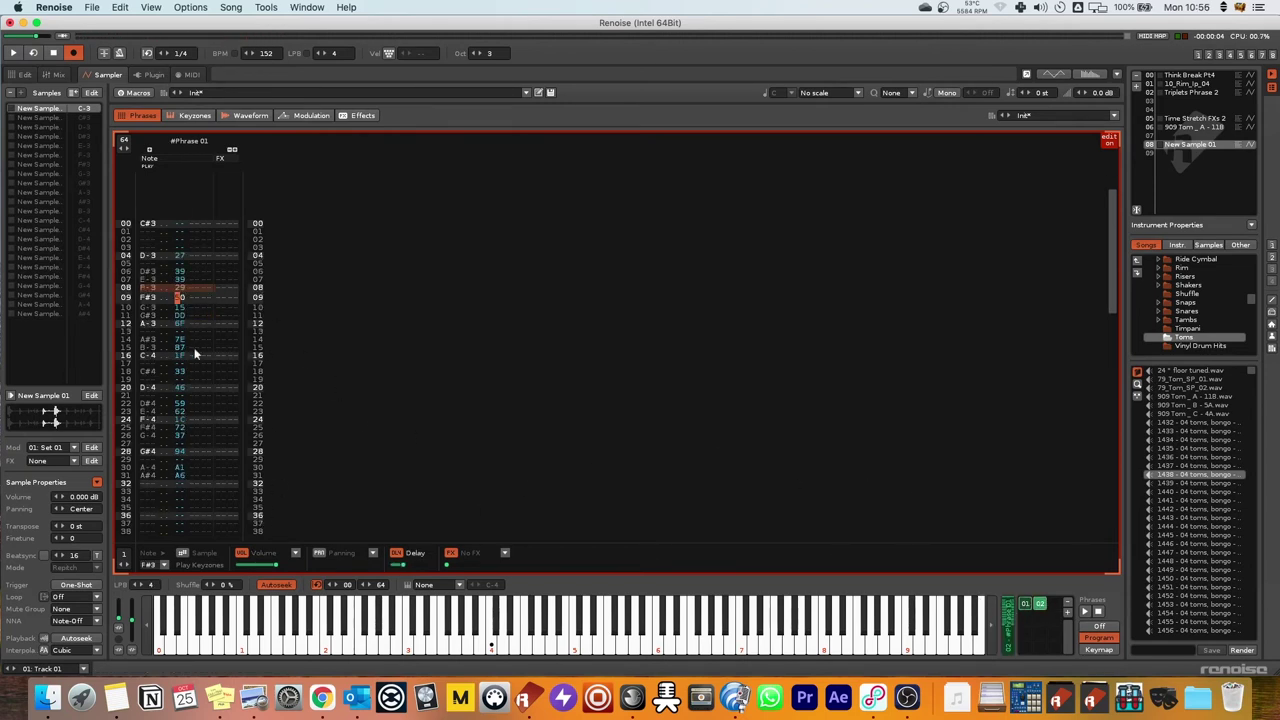
{"action": "left_click", "coordinate": [123, 139]}
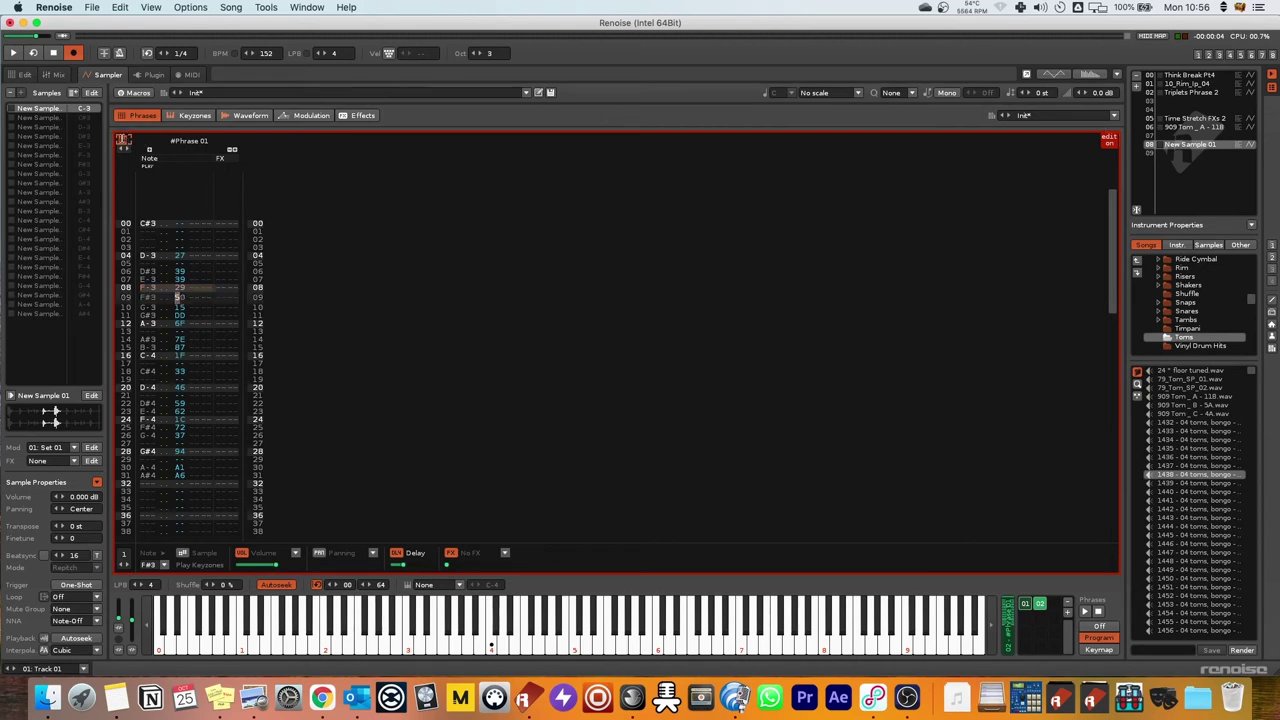
{"action": "type", "text": "32"}
{"action": "key", "text": "Return"}
{"action": "key", "text": "space"}
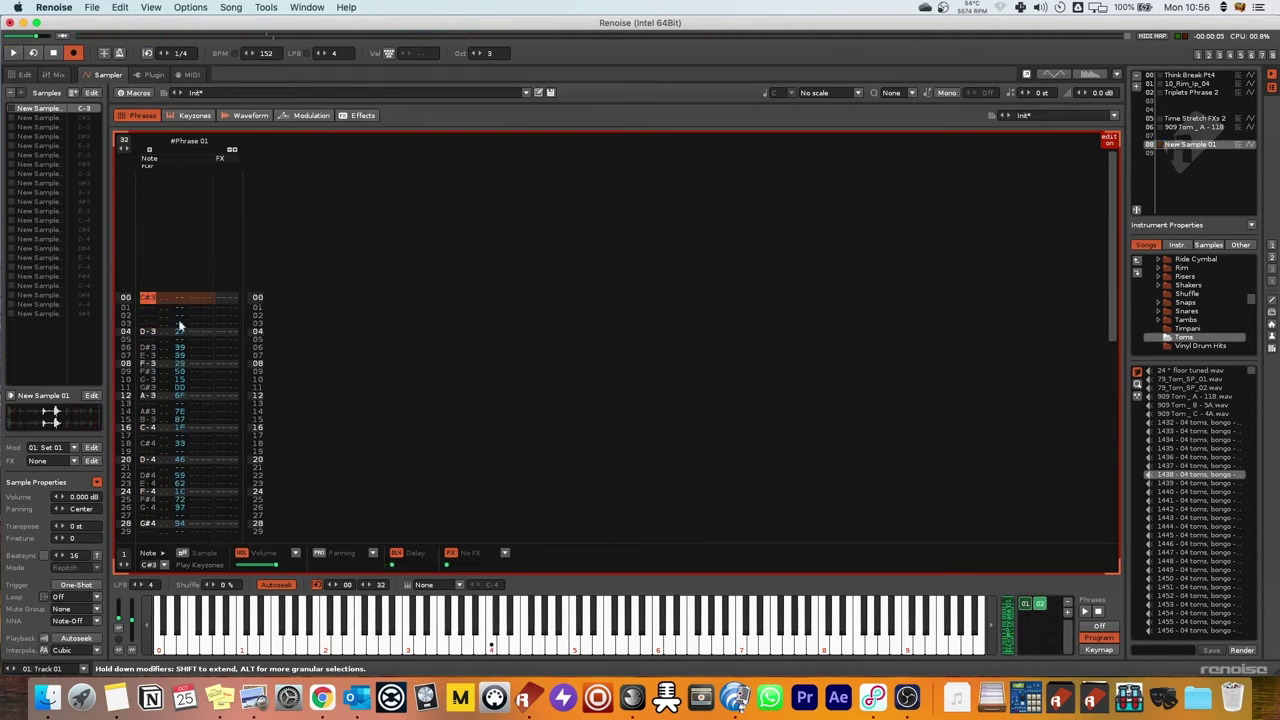
Copy all the notes of the slot 02 phrase into Track 02 of the pattern, starting at line 00.
{"action": "scroll", "coordinate": [204, 350], "scroll_direction": "down", "scroll_amount": 5}
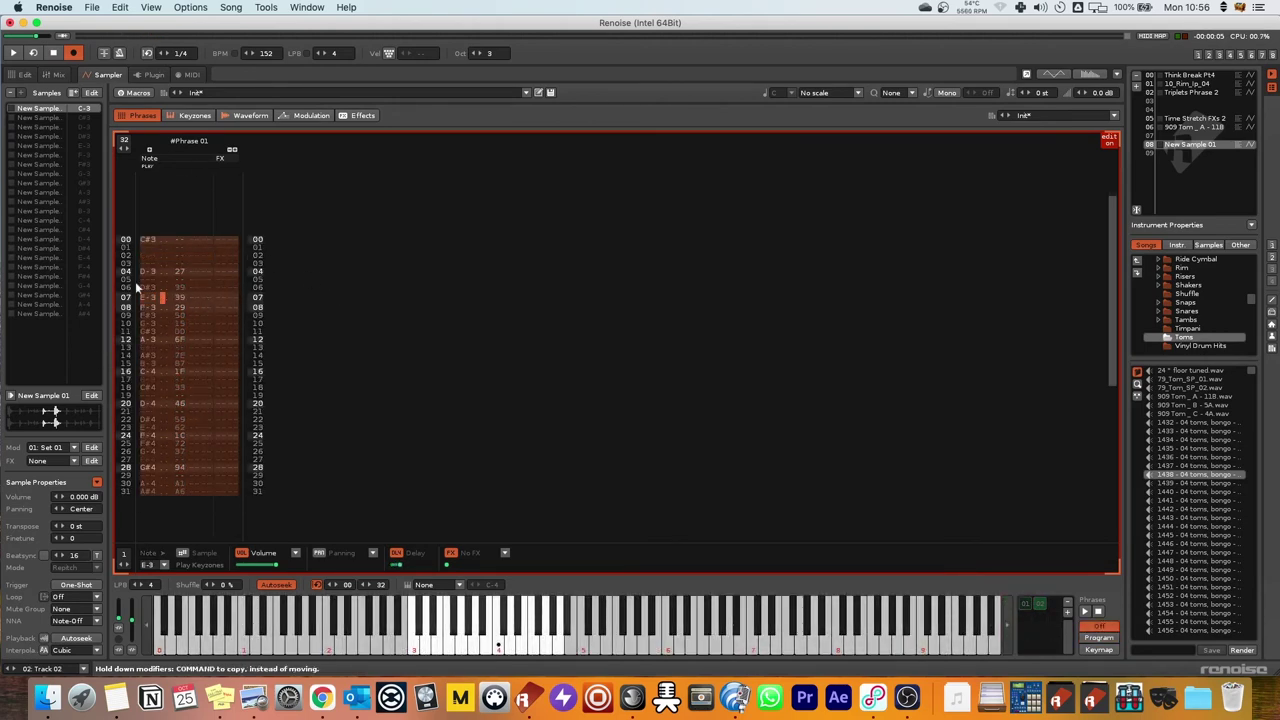
{"action": "left_click", "coordinate": [20, 74]}
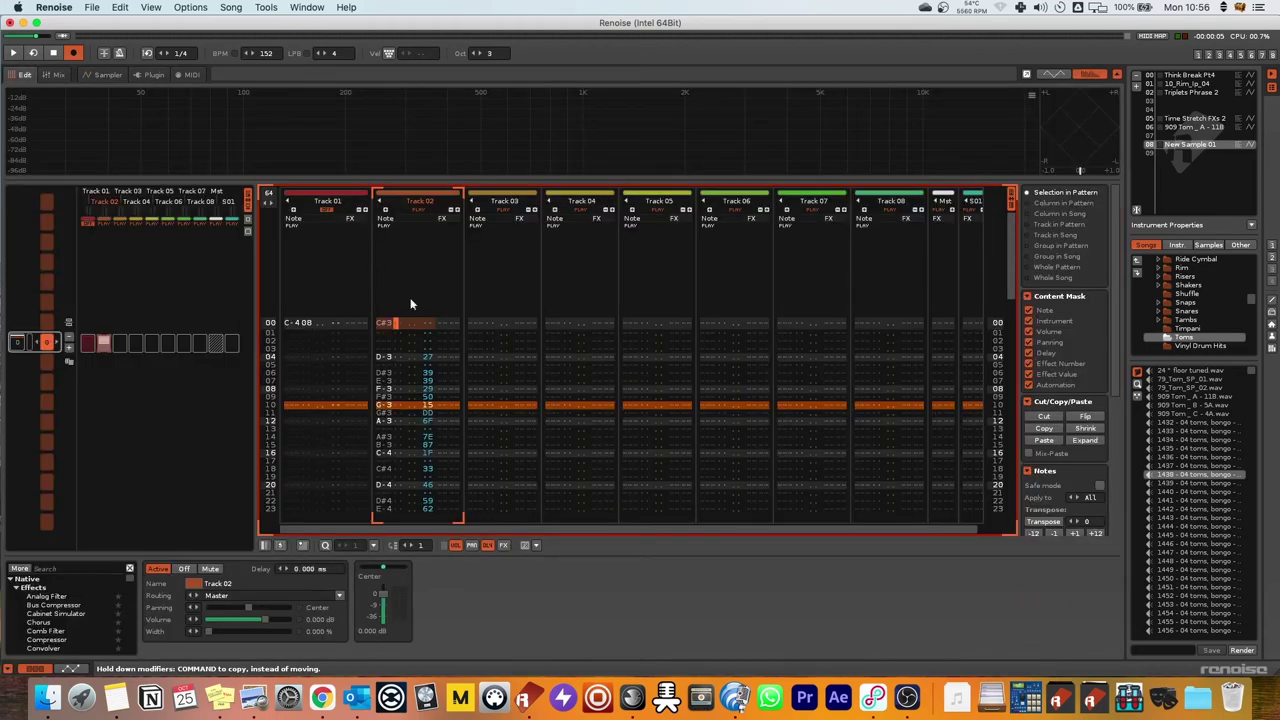
Set the instrument number of the C#3 note on line 00 of Track 02 to 08.
{"action": "left_click", "coordinate": [397, 325]}
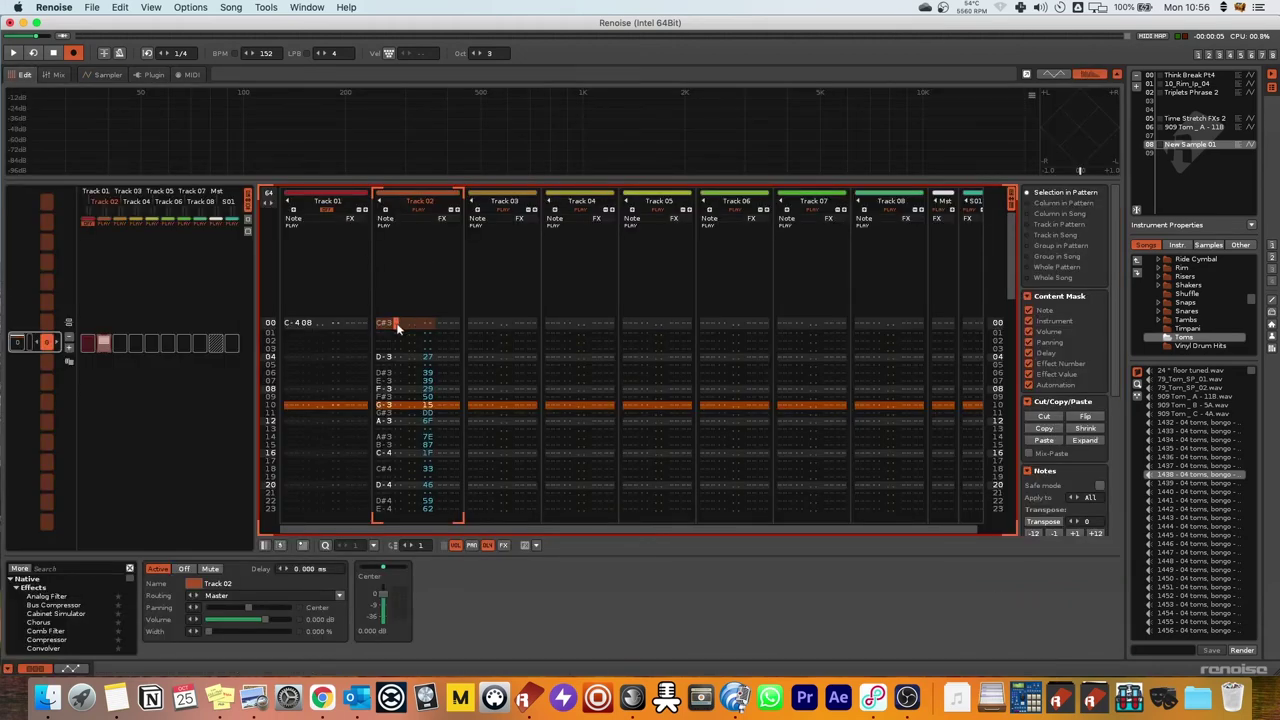
{"action": "type", "text": "0"}
{"action": "key", "text": "Right"}
{"action": "type", "text": "8"}
{"action": "key", "text": "Up"}
{"action": "type", "text": "8"}
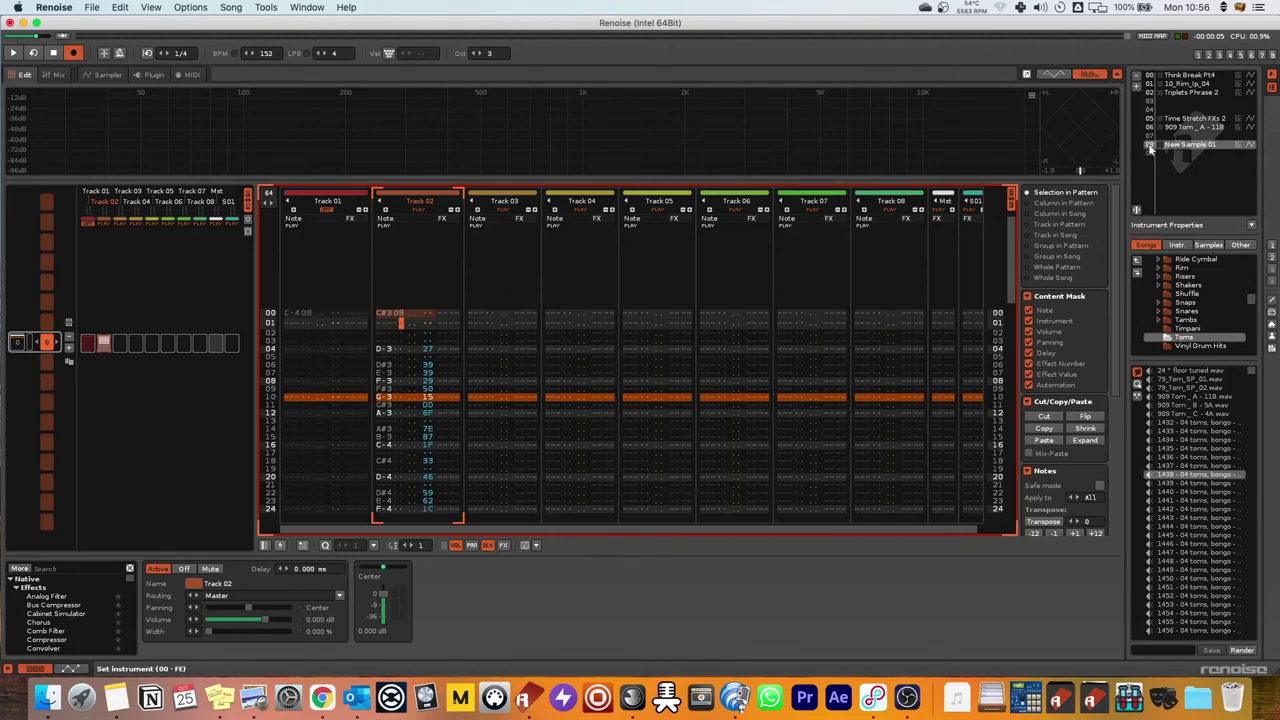
Assign instrument 08, New Sample 01, to every line of Track 02.
{"action": "left_click", "coordinate": [411, 314]}
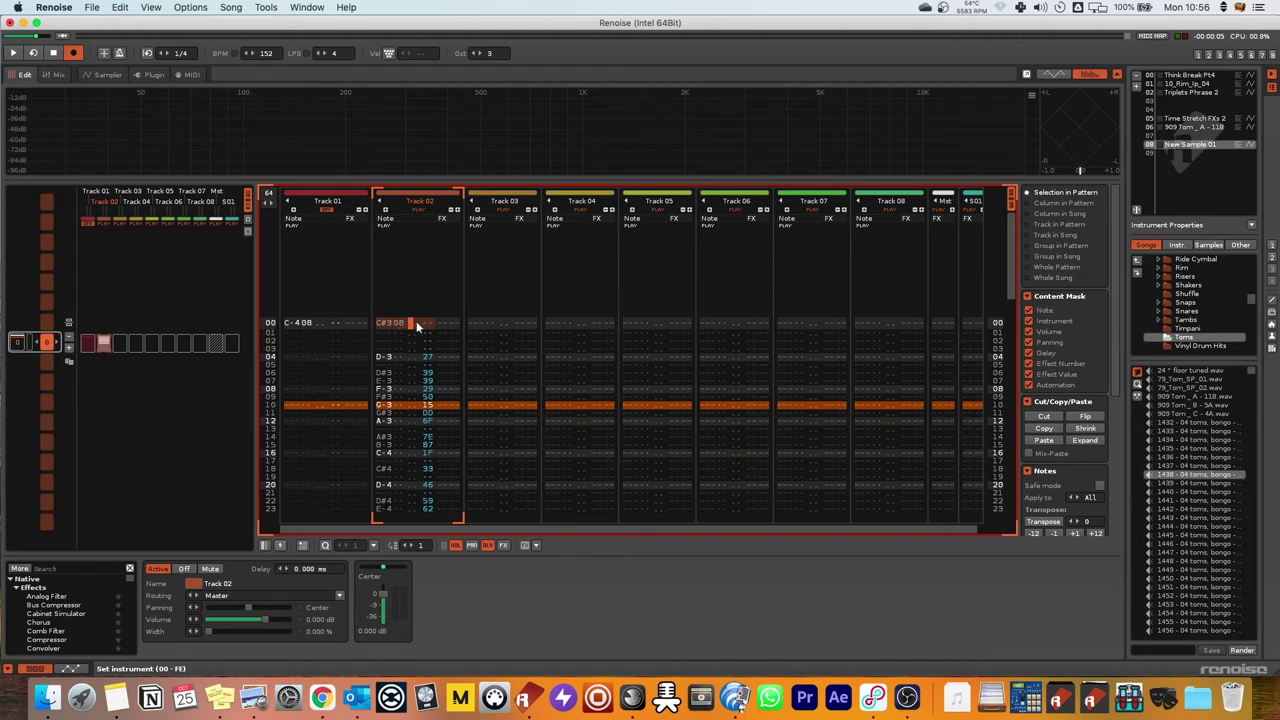
{"action": "key", "text": "Left"}
{"action": "type", "text": "0"}
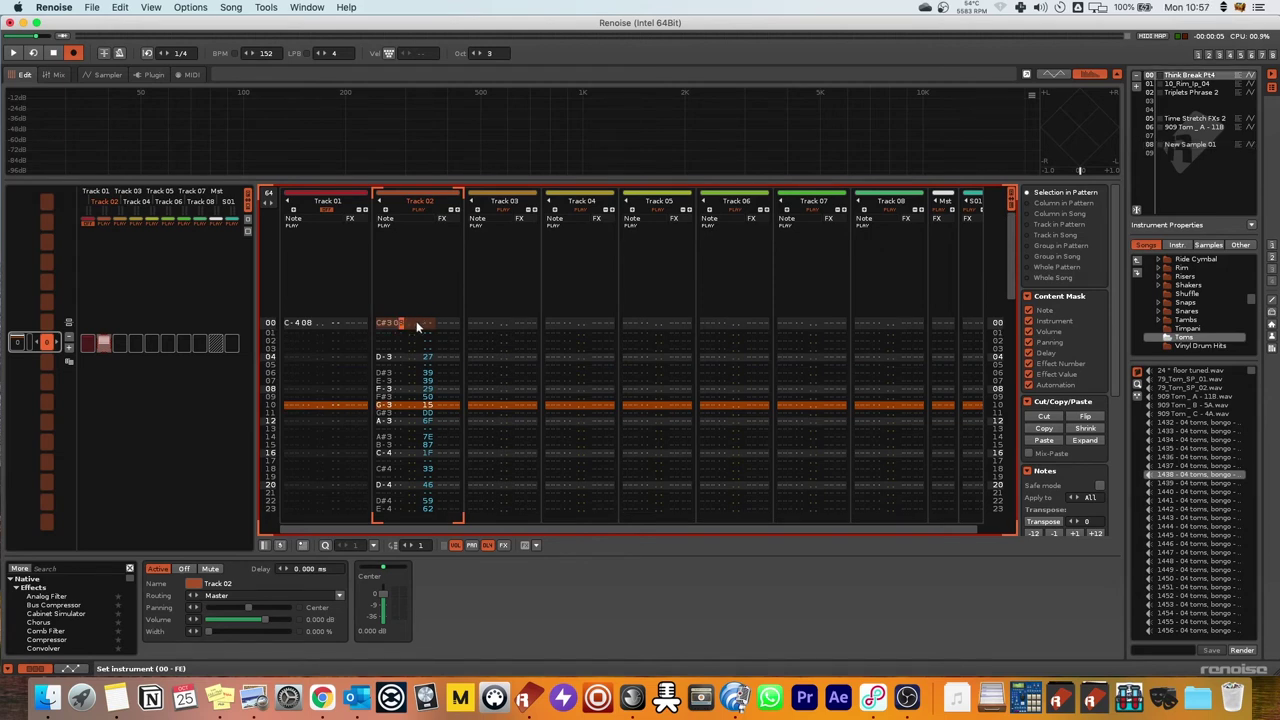
{"action": "left_click", "coordinate": [1169, 137]}
{"action": "left_click", "coordinate": [398, 324]}
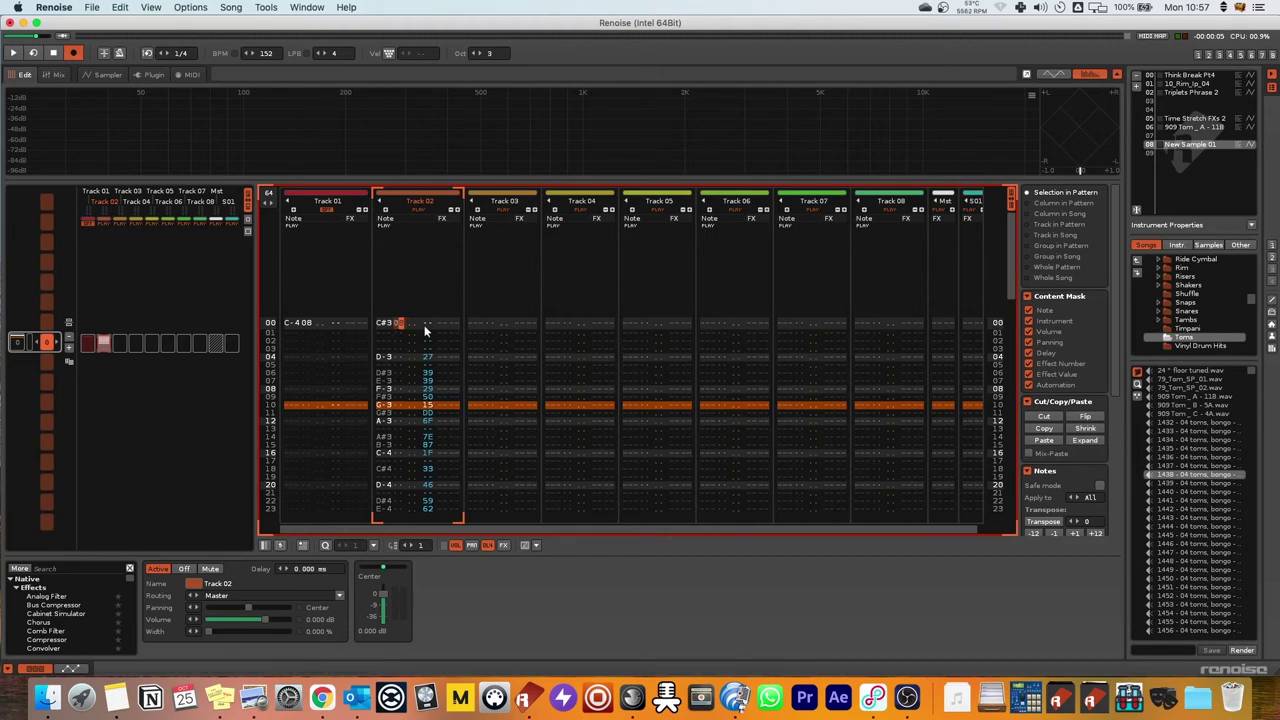
{"action": "key", "text": "super+i"}
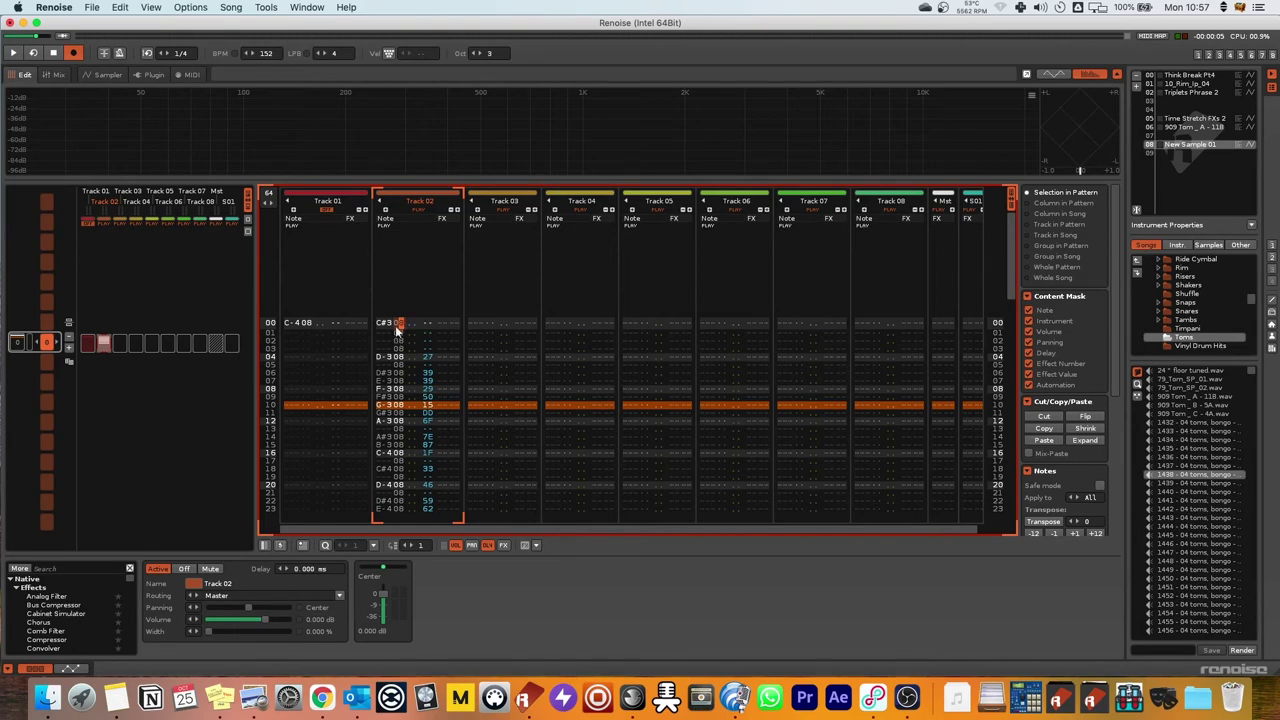
{"action": "scroll", "coordinate": [398, 330], "scroll_direction": "down", "scroll_amount": 15}
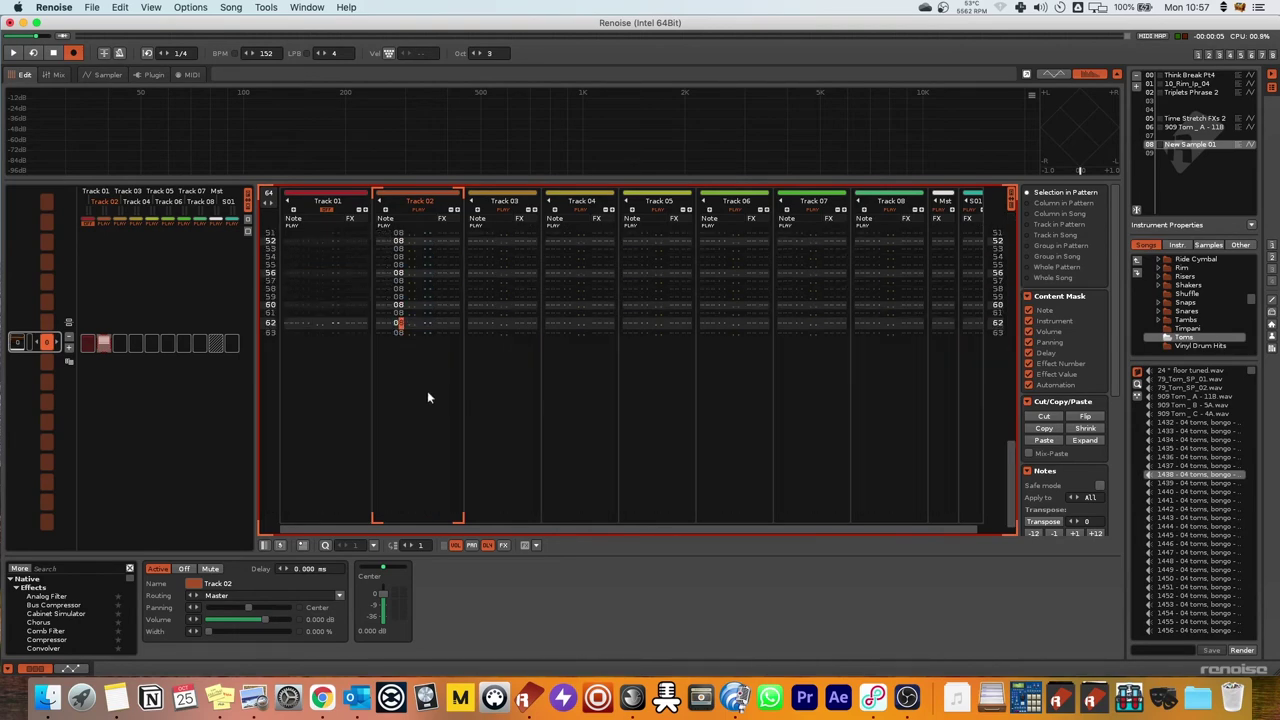
{"action": "scroll", "coordinate": [420, 380], "scroll_direction": "up", "scroll_amount": 15}
{"action": "scroll", "coordinate": [423, 320], "scroll_direction": "up", "scroll_amount": 3}
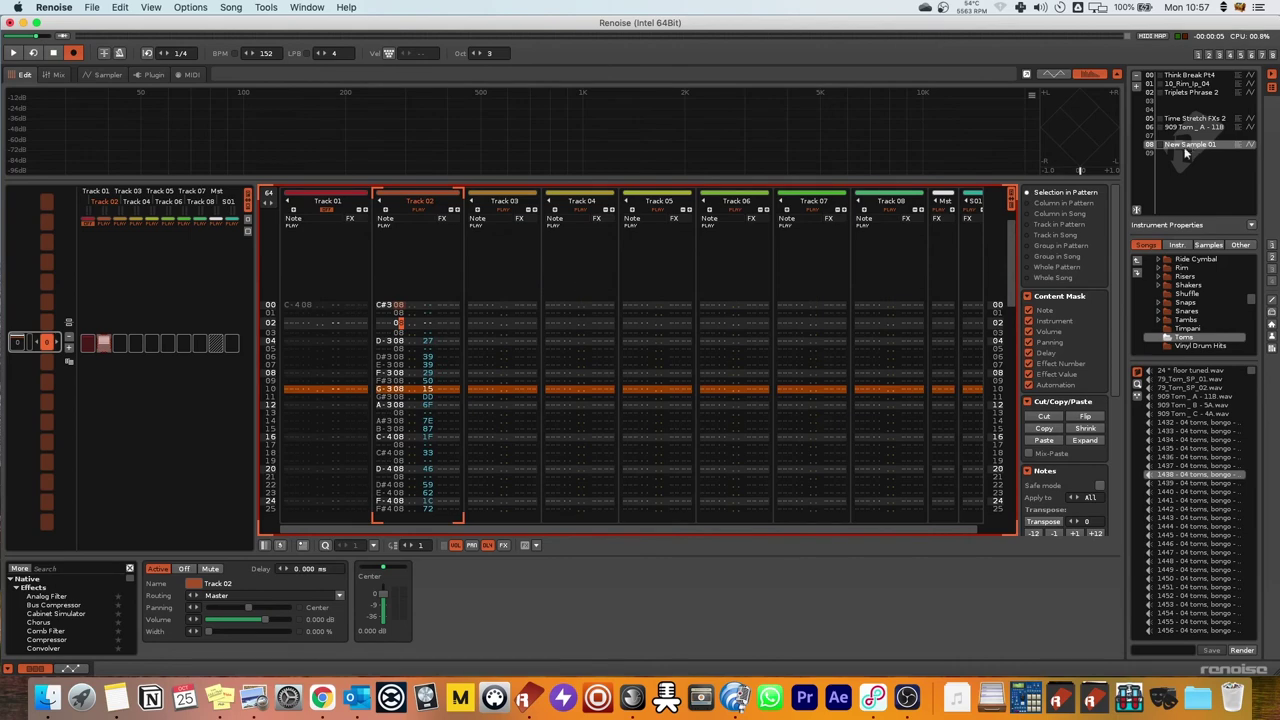
Play the pattern, then clear the leftover instrument numbers from line 32 to 63 in Track 02.
{"action": "key", "text": "space"}
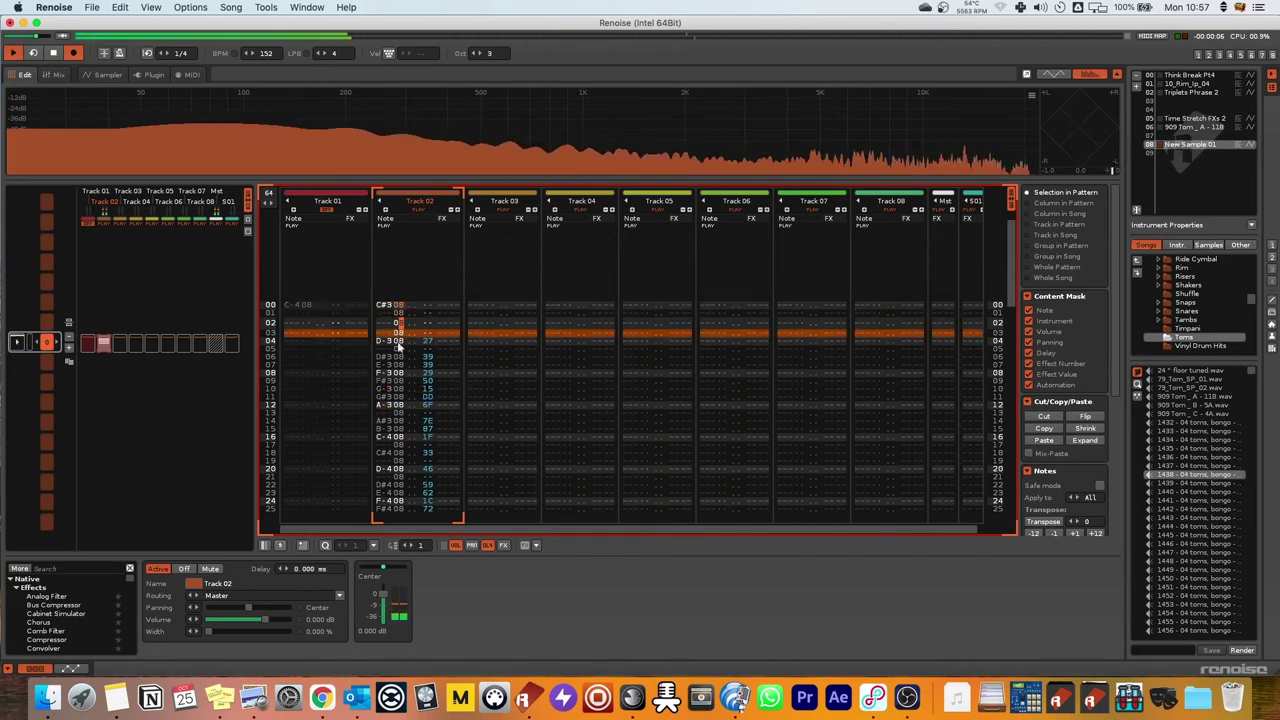
{"action": "scroll", "coordinate": [407, 268], "scroll_direction": "down", "scroll_amount": 3}
{"action": "scroll", "coordinate": [404, 264], "scroll_direction": "up", "scroll_amount": 1}
{"action": "left_click", "coordinate": [387, 257]}
{"action": "key", "text": "Page_Down"}
{"action": "key", "text": "Page_Down"}
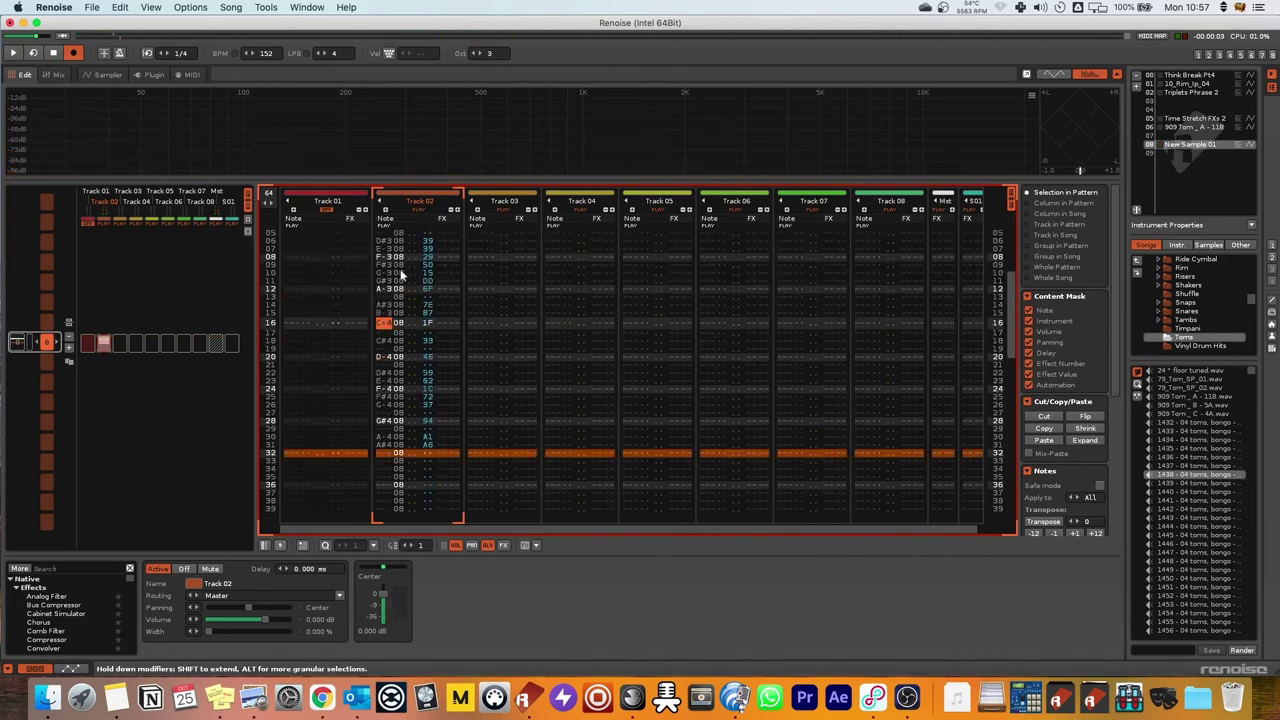
{"action": "key", "text": "Page_Down"}
{"action": "key", "text": "Page_Down"}
{"action": "key", "text": "super+a"}
{"action": "key", "text": "Delete"}
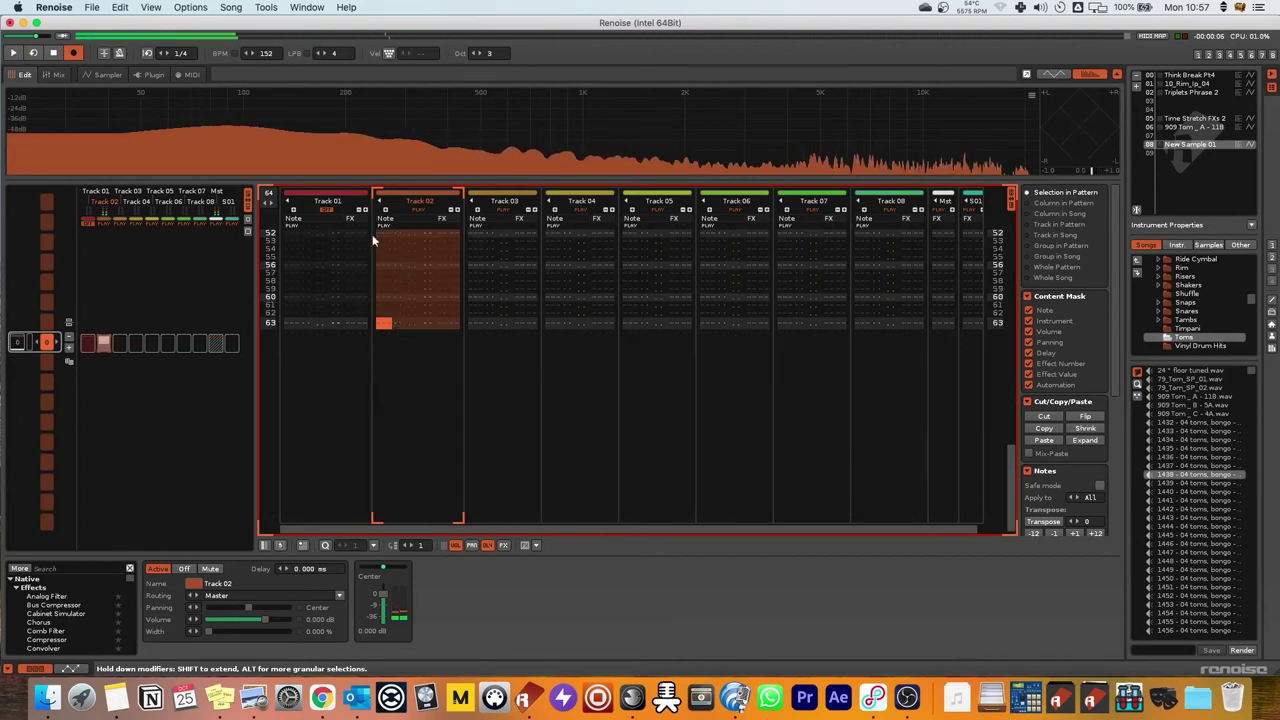
Set the pattern length to 32 lines and play the pattern.
{"action": "double_click", "coordinate": [270, 194]}
{"action": "type", "text": "32"}
{"action": "key", "text": "Return"}
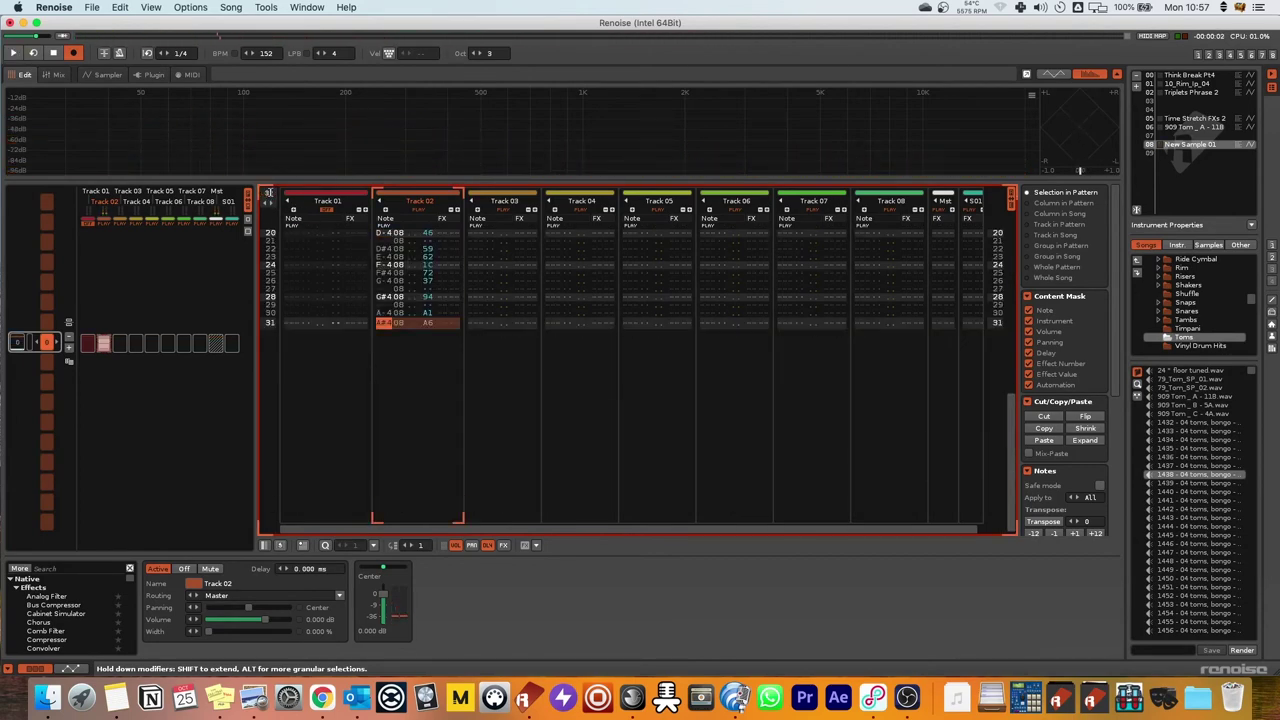
{"action": "key", "text": "space"}
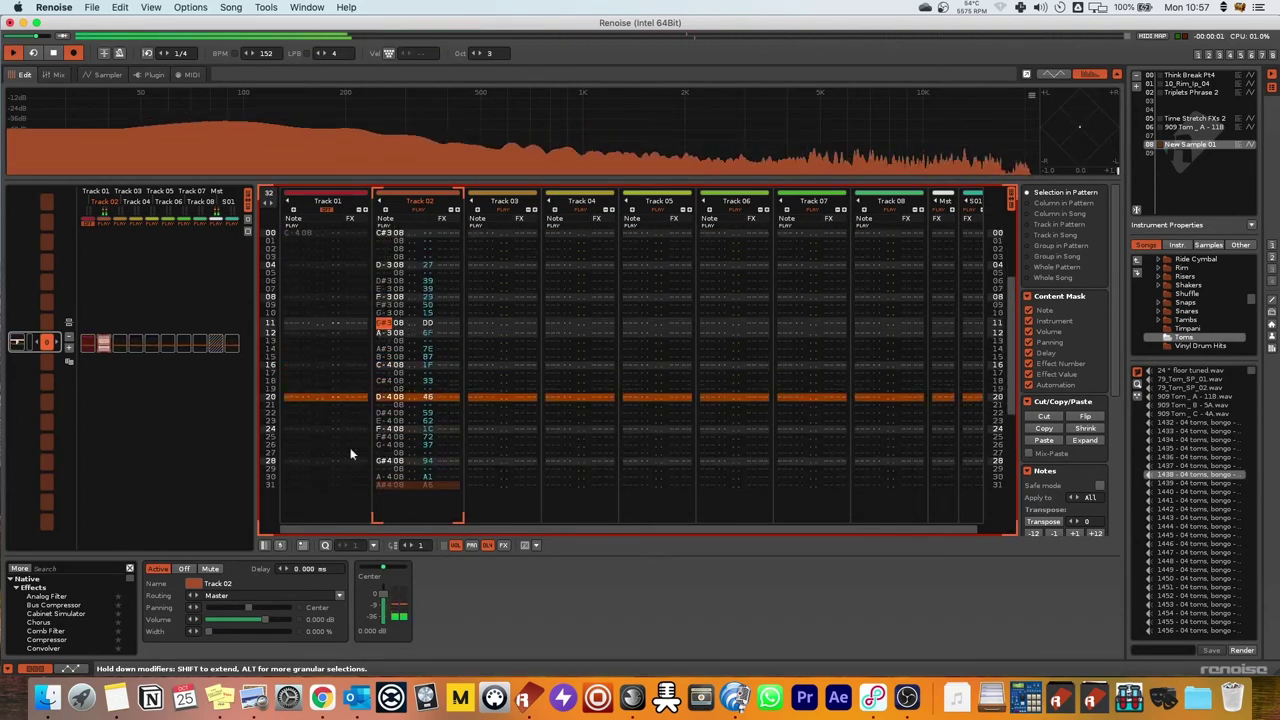
{"action": "key", "text": "space"}
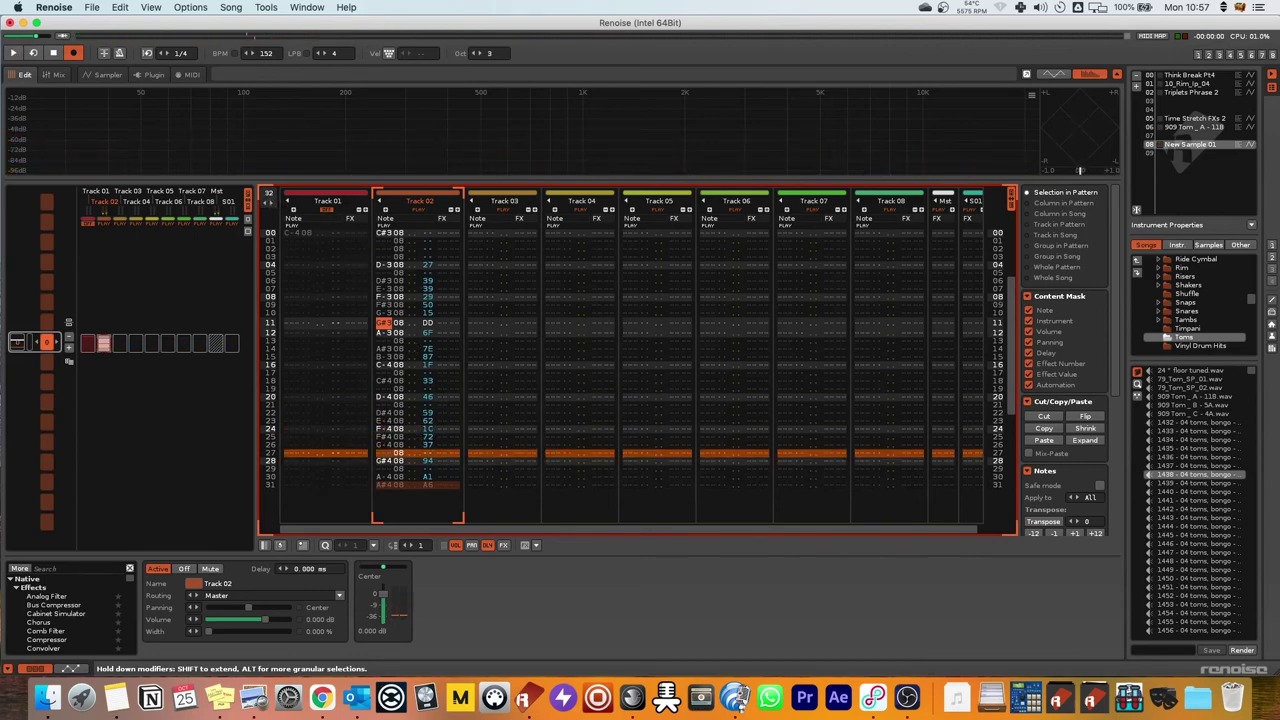
Set the pattern length to 64 lines and copy Track 02's lines 00 to 08 to line 32.
{"action": "type", "text": "64"}
{"action": "key", "text": "Return"}
{"action": "left_click", "coordinate": [402, 276]}
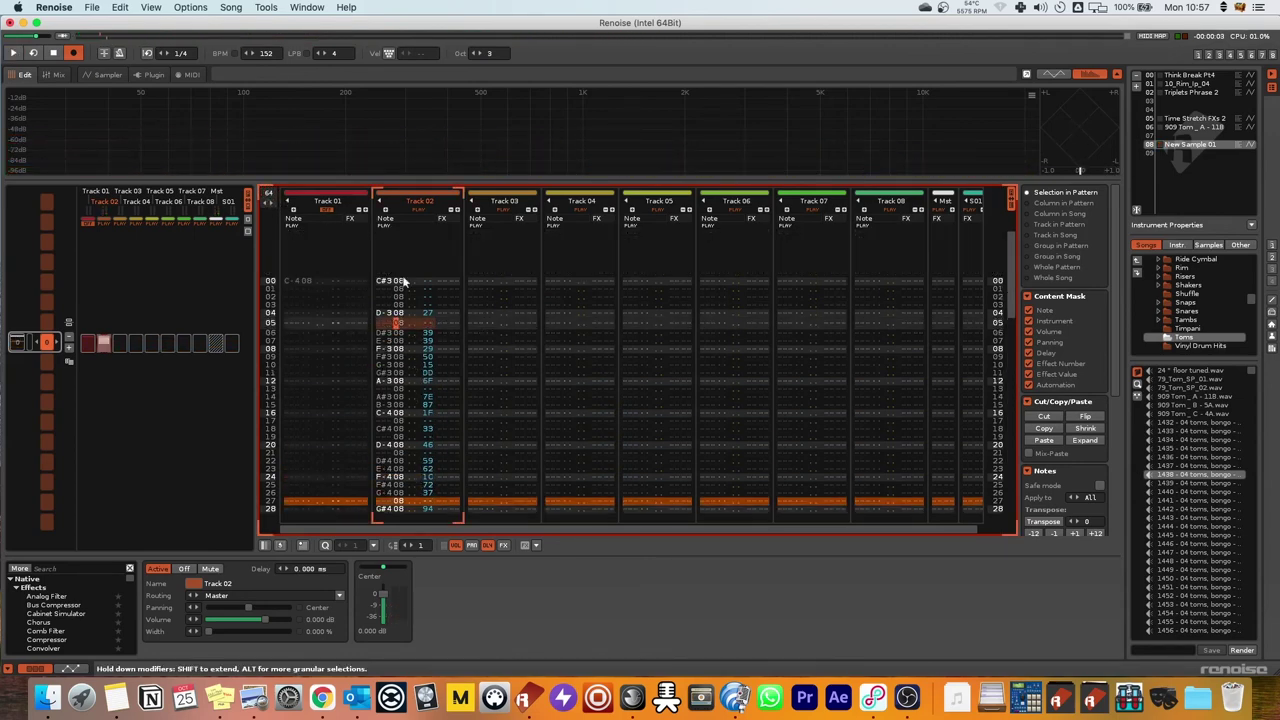
{"action": "left_click", "coordinate": [403, 281]}
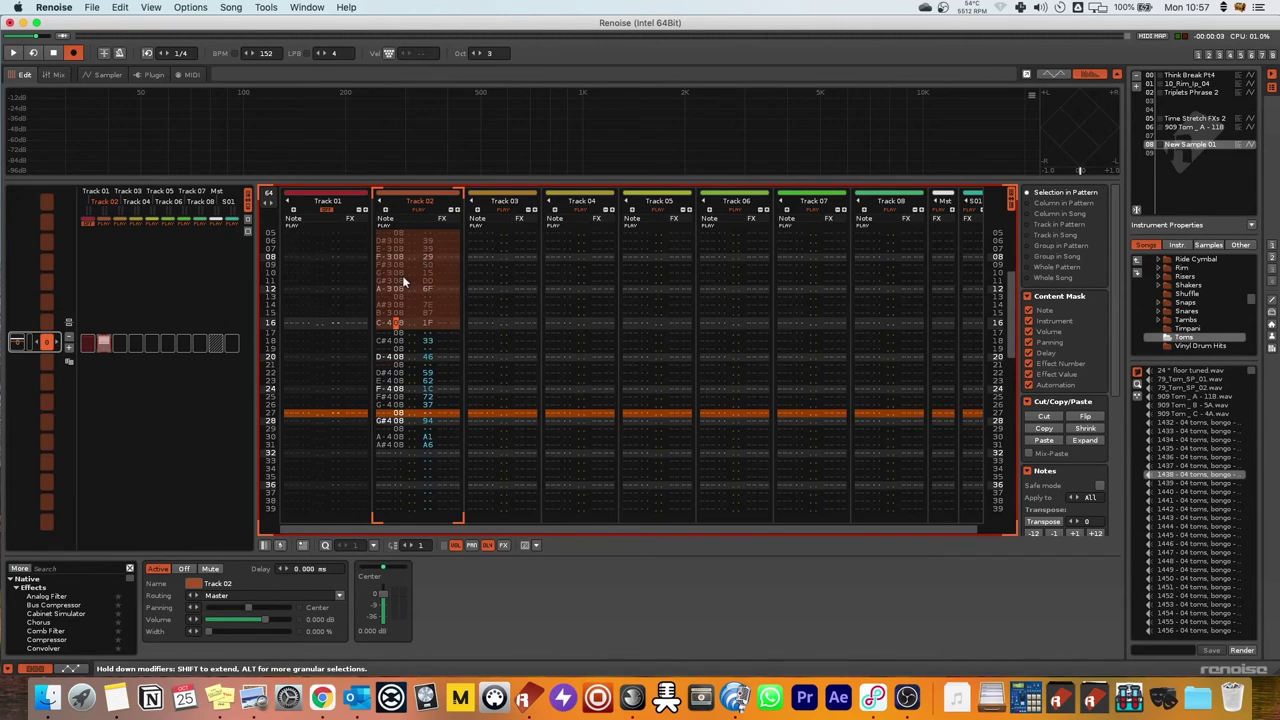
{"action": "key", "text": "Page_Up"}
{"action": "key", "text": "shift+Down"}
{"action": "key", "text": "shift+Down"}
{"action": "key", "text": "shift+Down"}
{"action": "key", "text": "shift+Down"}
{"action": "key", "text": "shift+Down"}
{"action": "key", "text": "shift+Down"}
{"action": "key", "text": "shift+Down"}
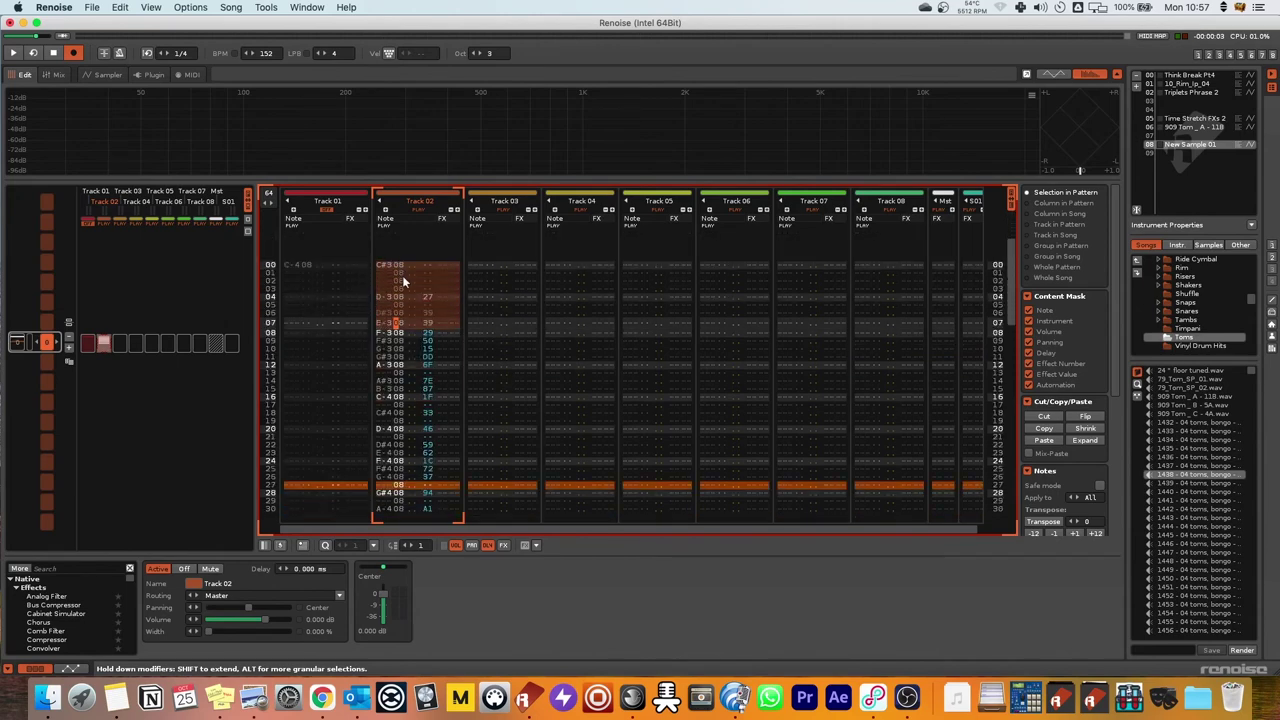
{"action": "key", "text": "shift+Down"}
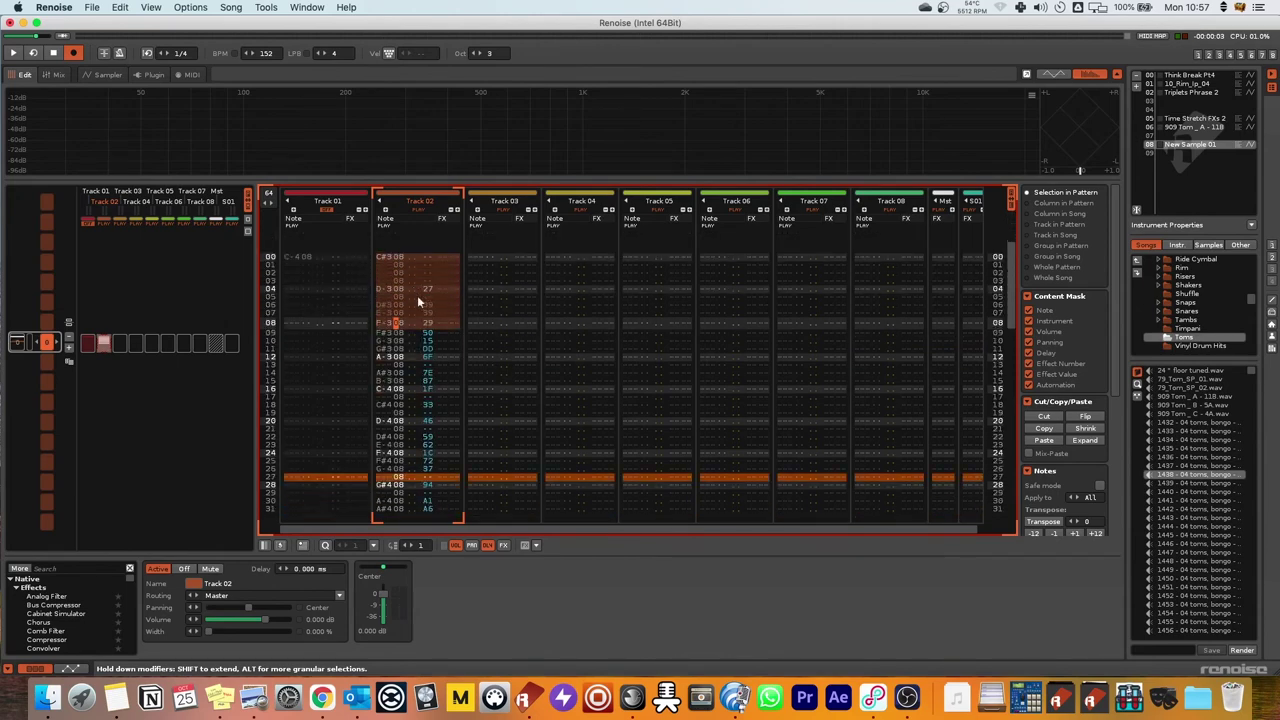
{"action": "scroll", "coordinate": [404, 380], "scroll_direction": "down", "scroll_amount": 5}
{"action": "left_click", "coordinate": [388, 437]}
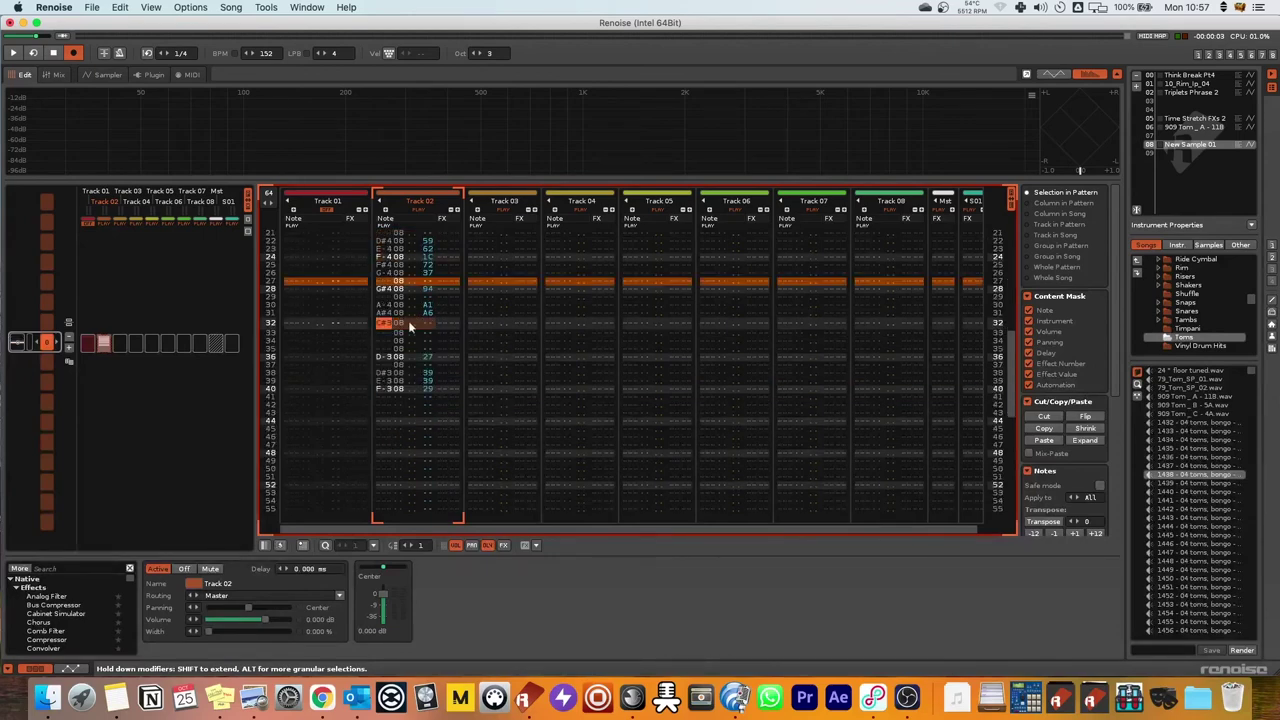
Paste the copied notes at lines 36 and 46 of Track 02 and play the pattern.
{"action": "scroll", "coordinate": [386, 370], "scroll_direction": "down", "scroll_amount": 2}
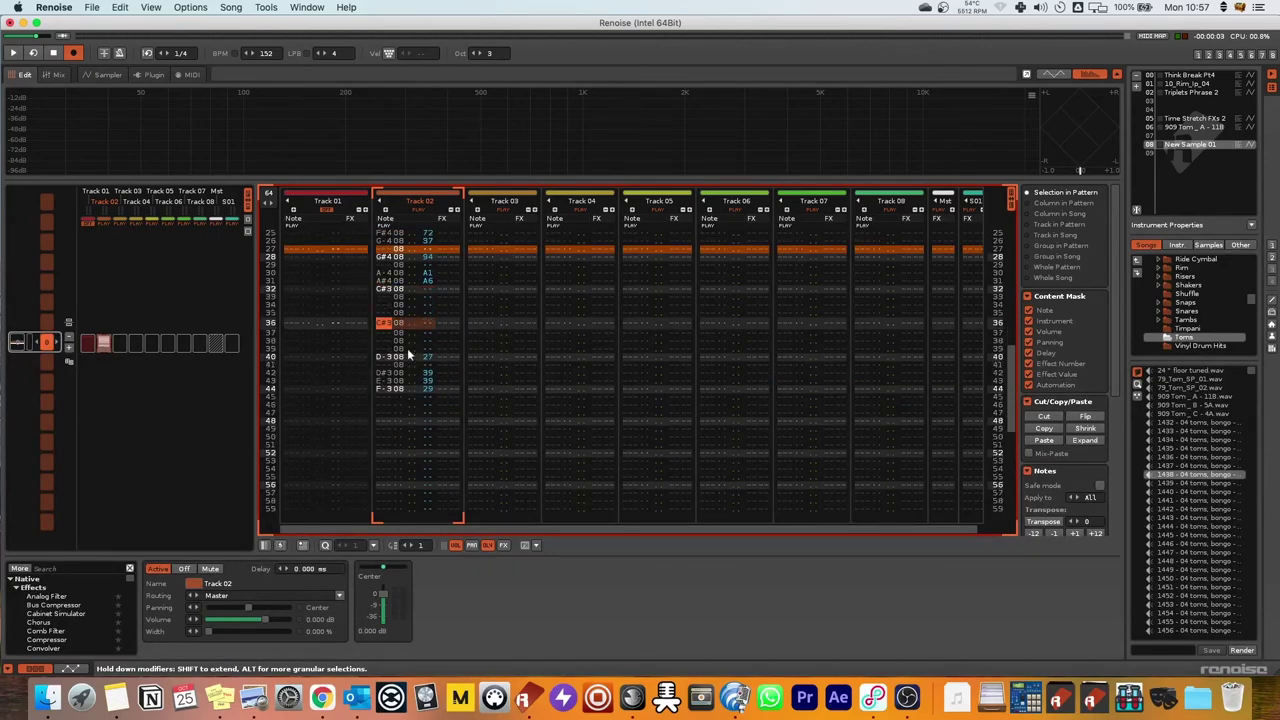
{"action": "left_click", "coordinate": [388, 389]}
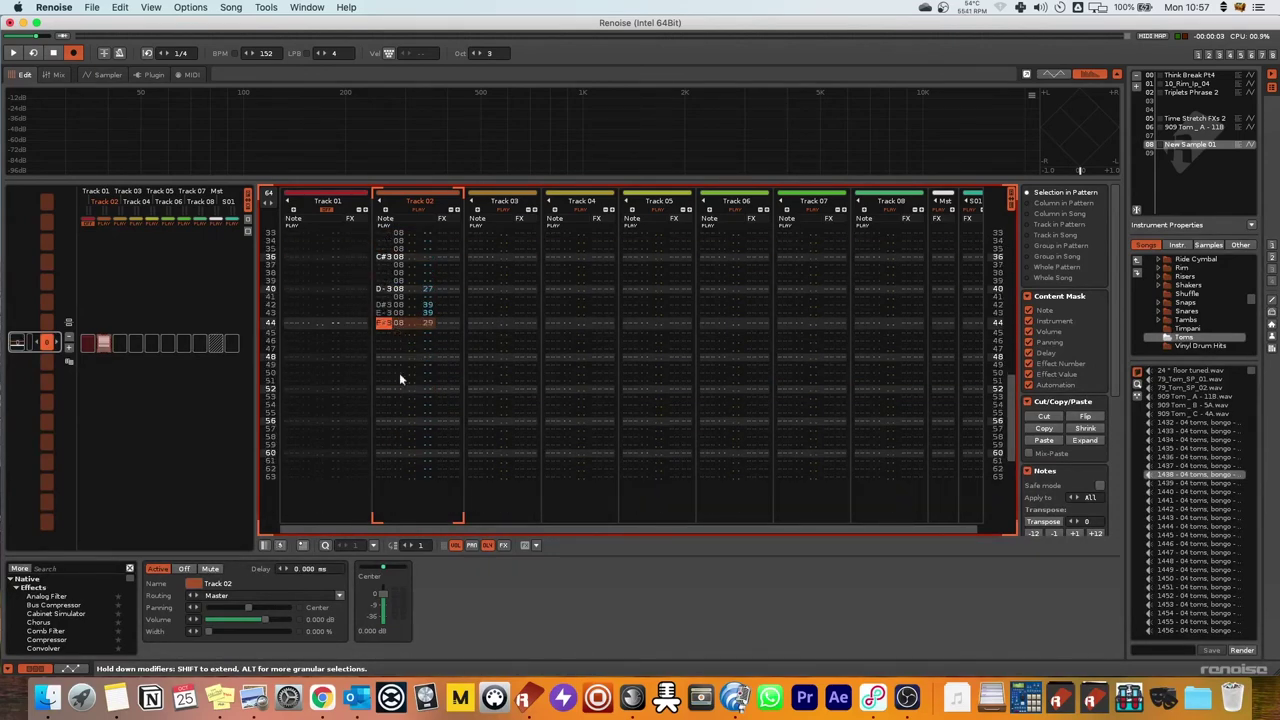
{"action": "left_click", "coordinate": [385, 339]}
{"action": "key", "text": "super+v"}
{"action": "key", "text": "Return"}
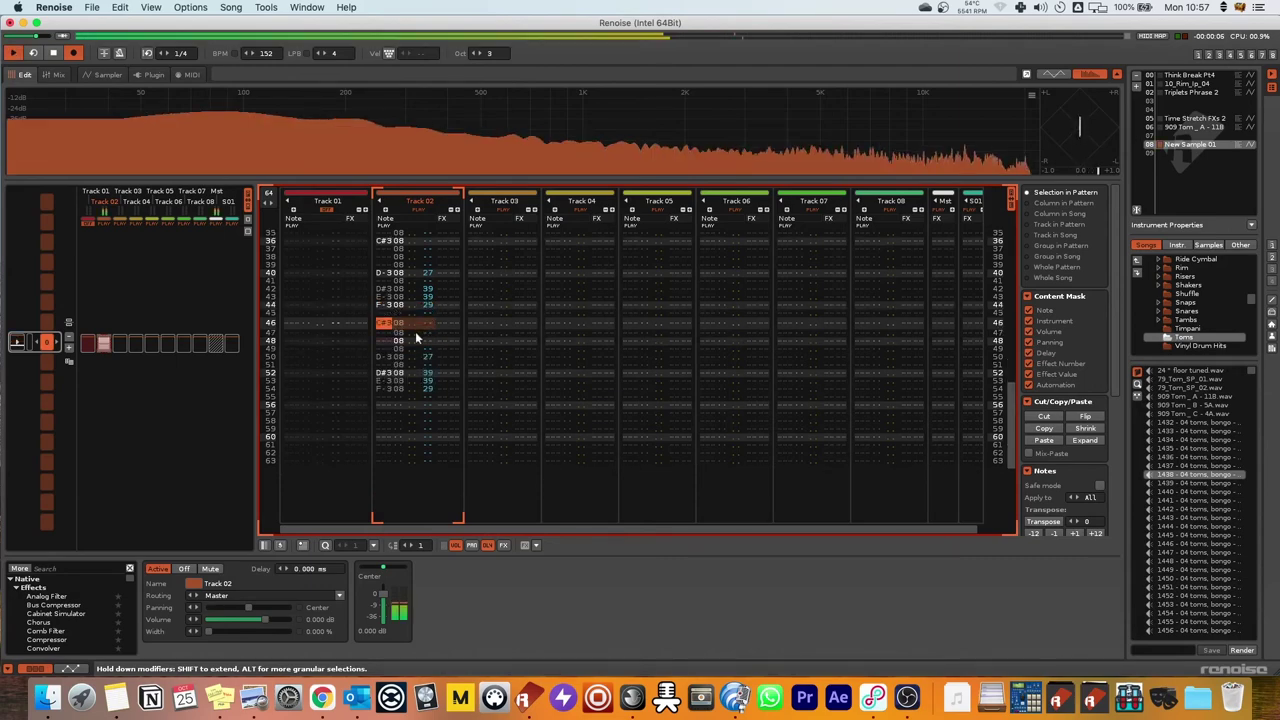
{"action": "scroll", "coordinate": [422, 334], "scroll_direction": "up", "scroll_amount": 5}
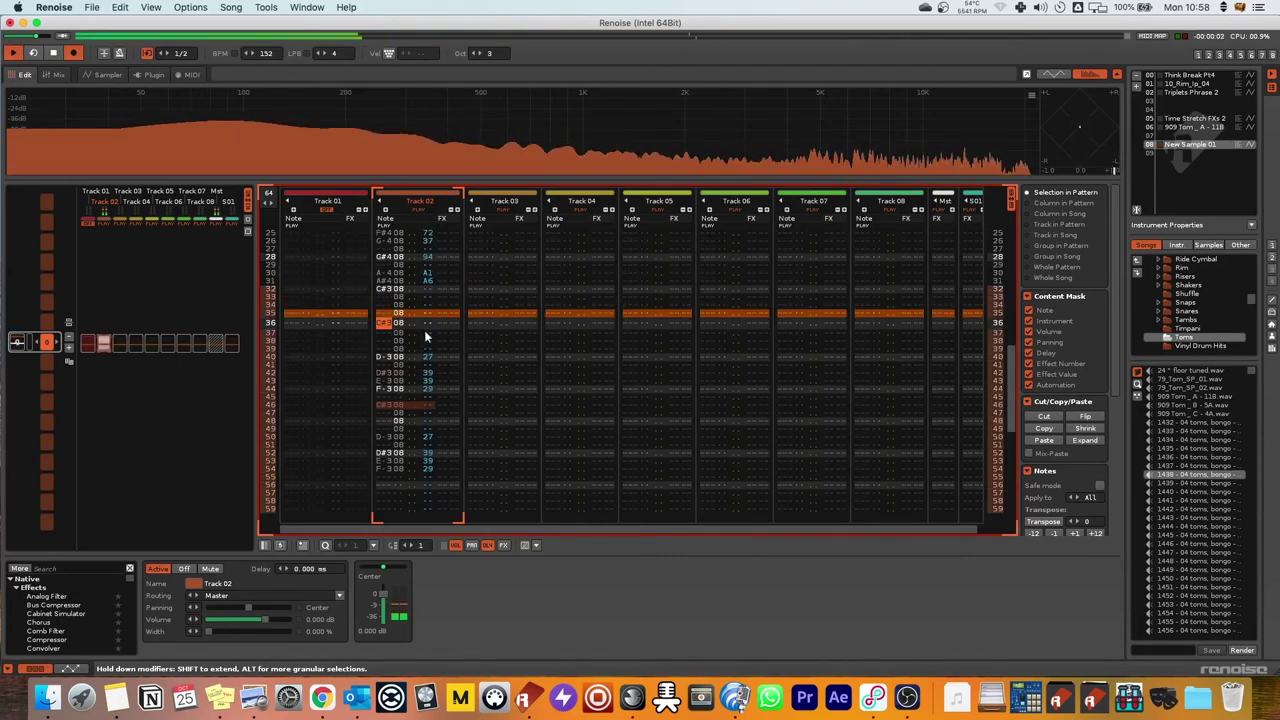
{"action": "key", "text": "space"}
Try pasting the notes copied from line 46 at lines 55 and 57 of Track 02, play them, and undo both pastes.
{"action": "left_click", "coordinate": [390, 404]}
{"action": "left_click", "coordinate": [390, 390], "text": "shift"}
{"action": "key", "text": "super+c"}
{"action": "left_click", "coordinate": [389, 395]}
{"action": "key", "text": "super+v"}
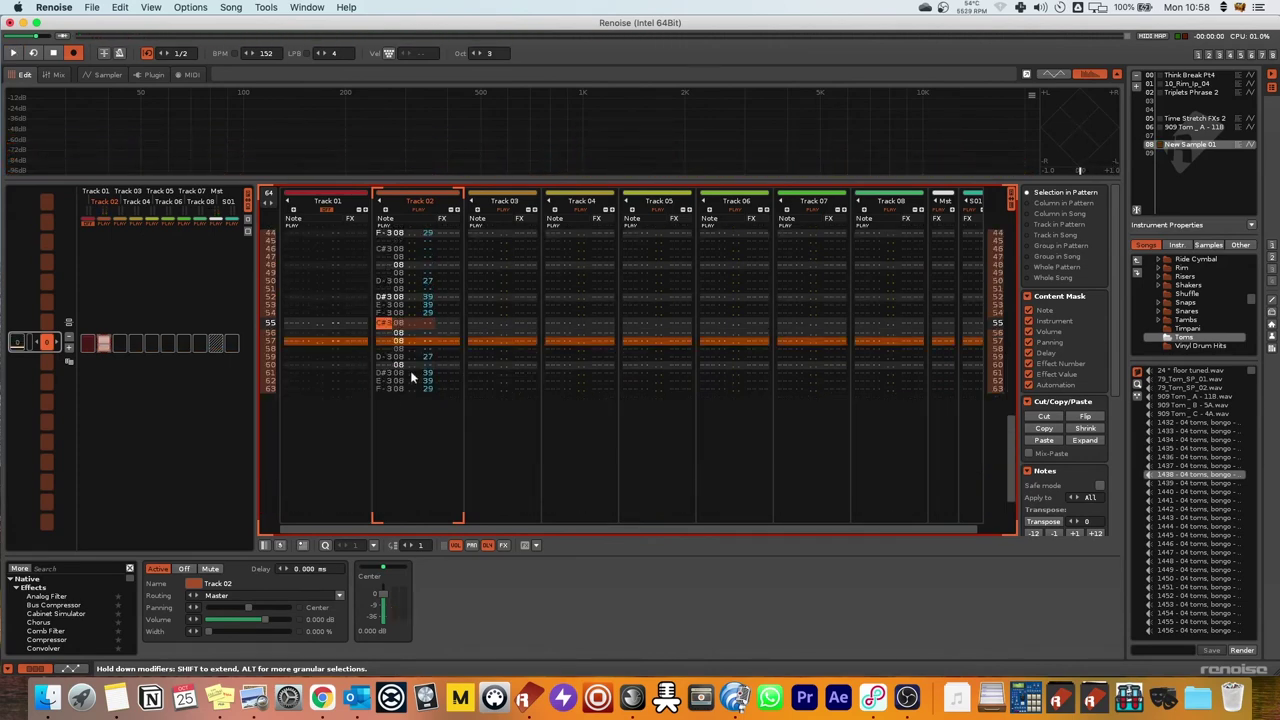
{"action": "key", "text": "space"}
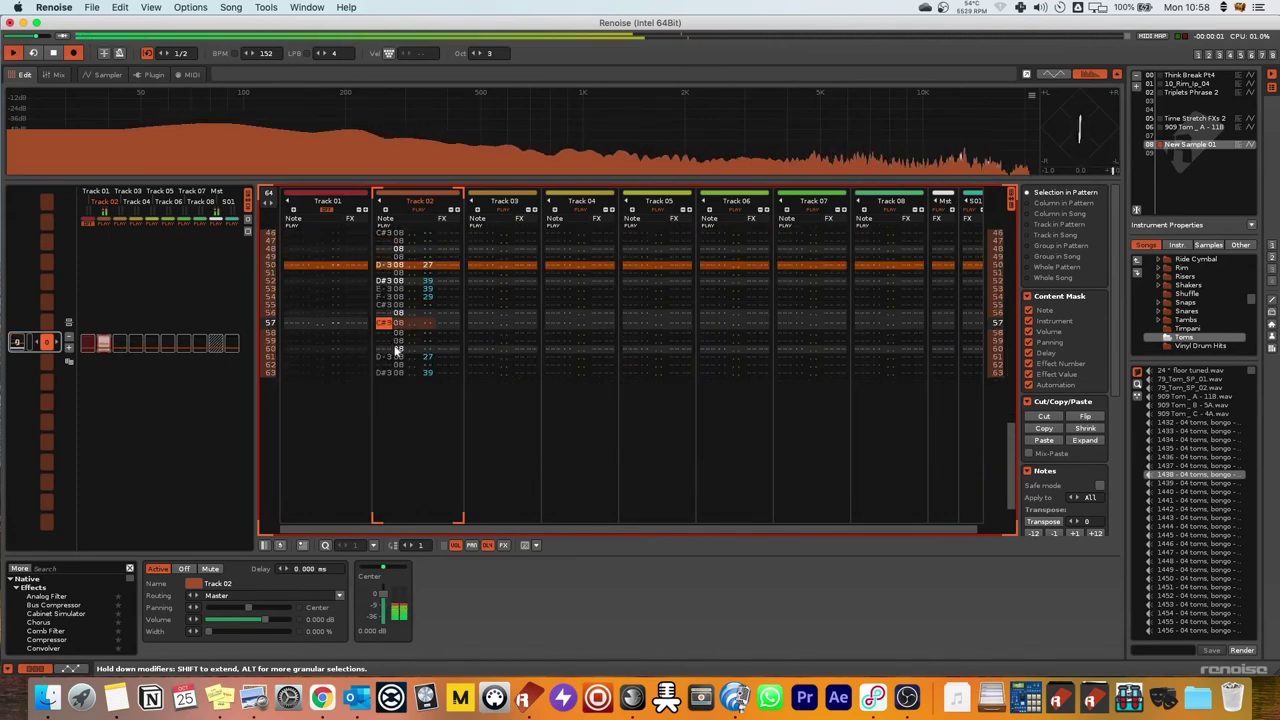
{"action": "key", "text": "space"}
{"action": "key", "text": "super+z"}
{"action": "key", "text": "super+z"}
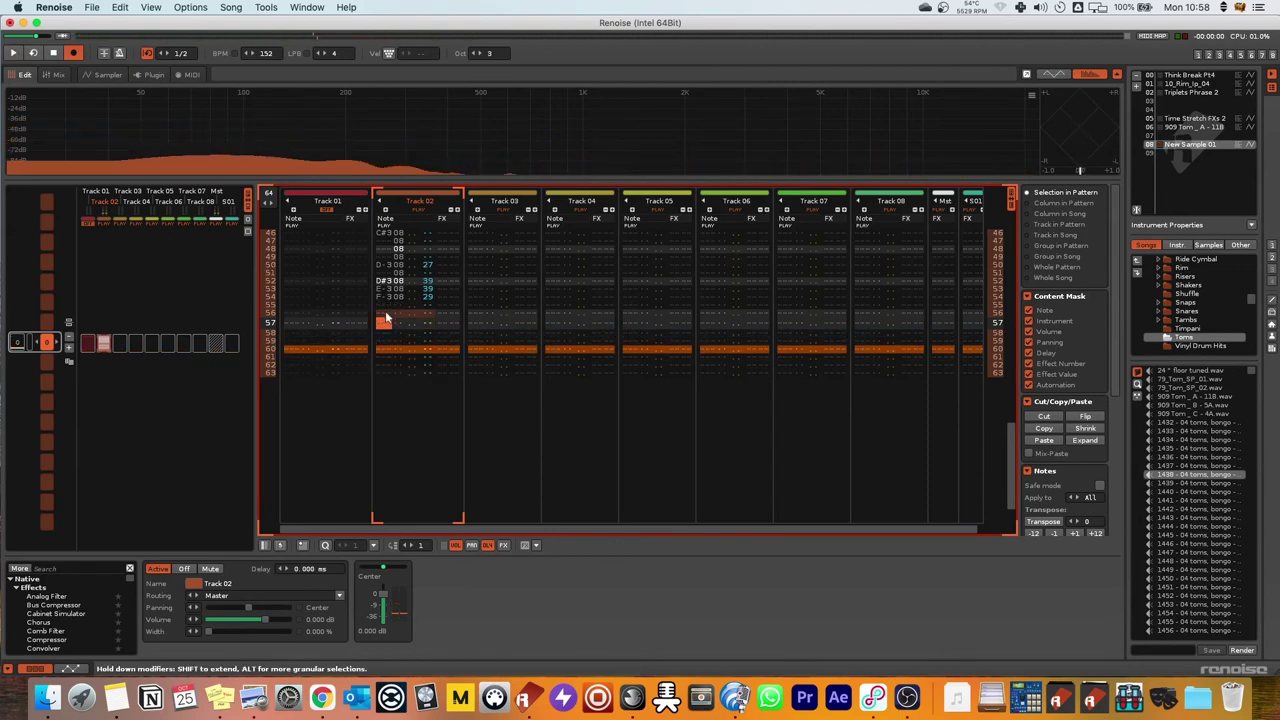
Paste the copied notes at lines 56 and 58 of Track 02 and play the pattern.
{"action": "left_click", "coordinate": [387, 314]}
{"action": "key", "text": "super+v"}
{"action": "key", "text": "space"}
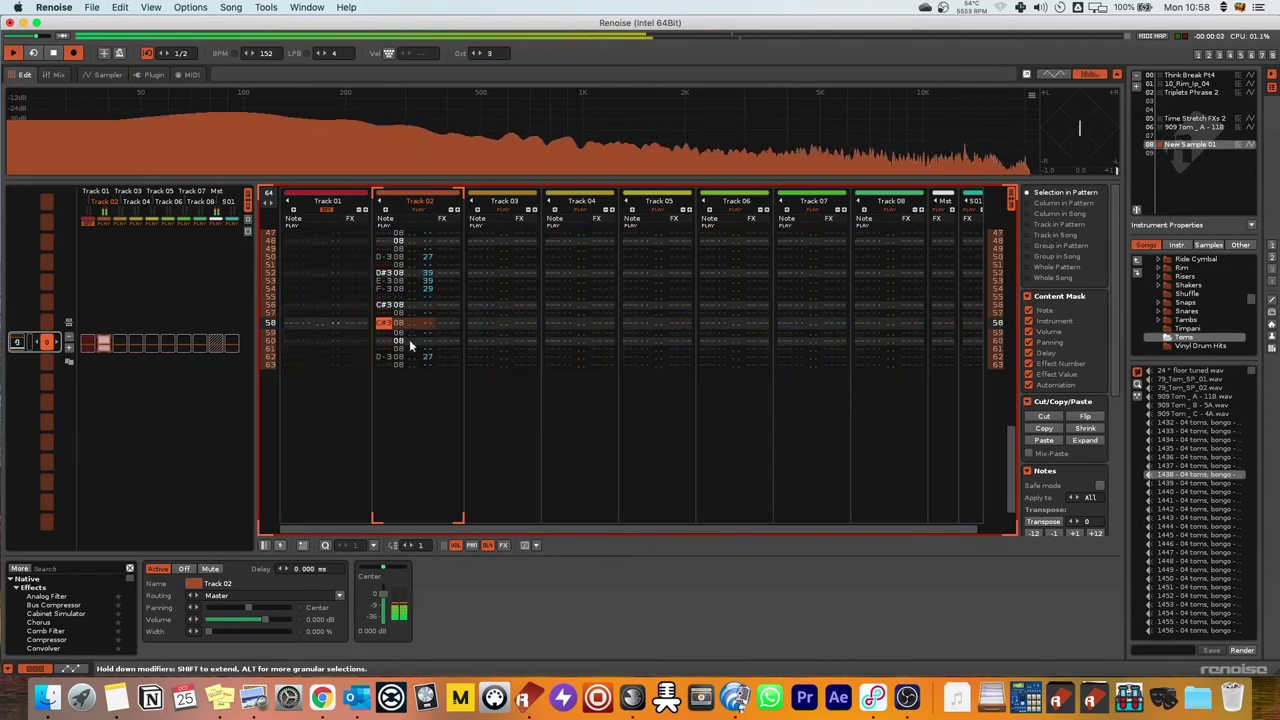
{"action": "scroll", "coordinate": [430, 336], "scroll_direction": "up", "scroll_amount": 6}
{"action": "scroll", "coordinate": [428, 338], "scroll_direction": "down", "scroll_amount": 2}
{"action": "key", "text": "space"}
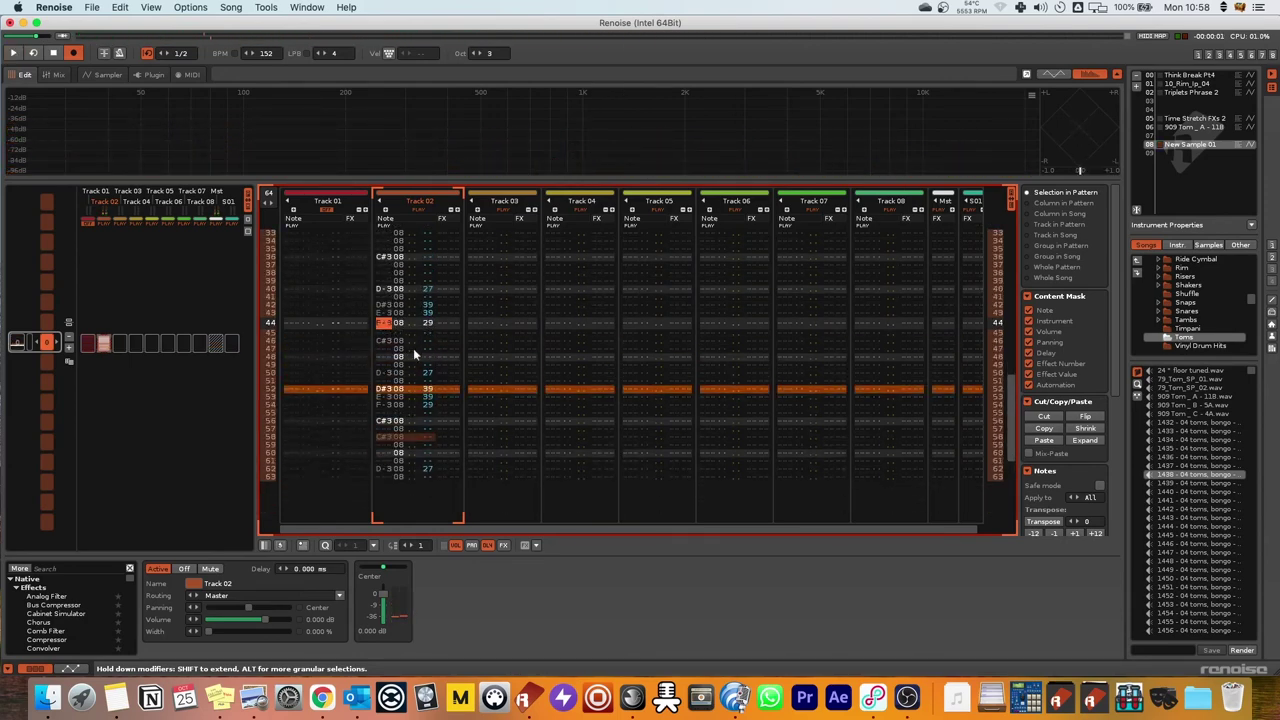
Mute Track 02 in the pattern.
{"action": "scroll", "coordinate": [424, 286], "scroll_direction": "up", "scroll_amount": 5}
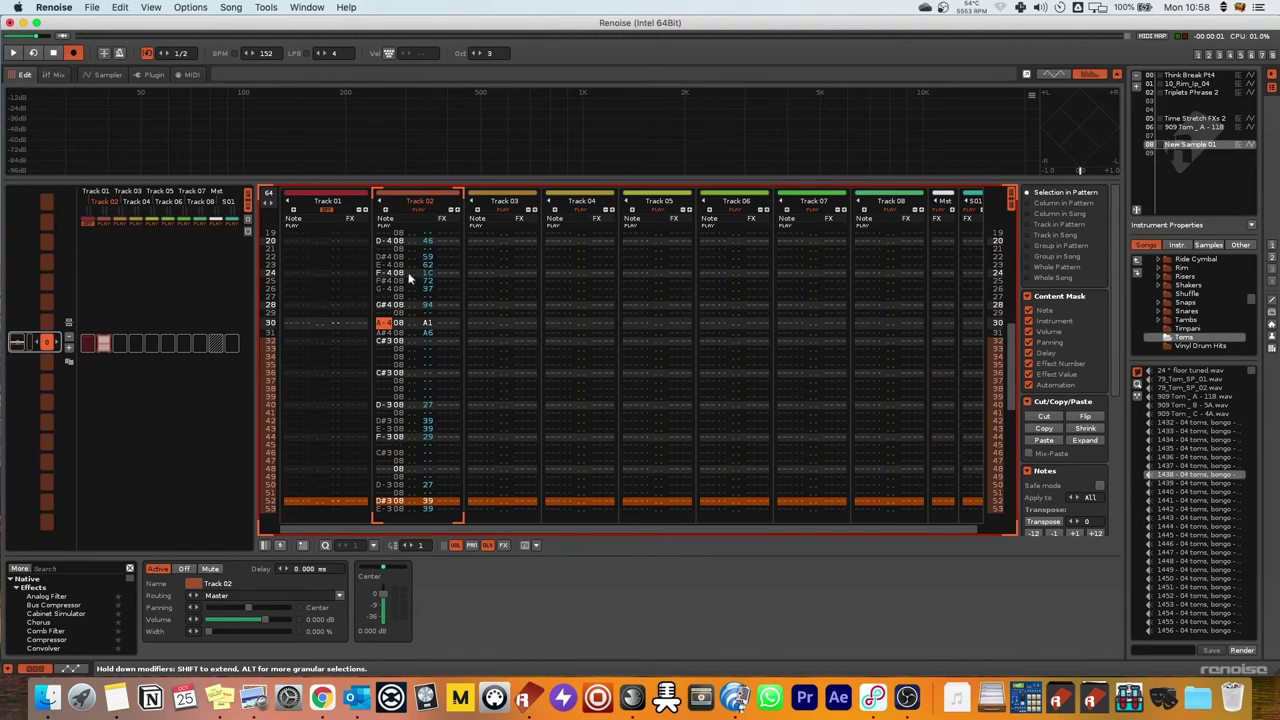
{"action": "scroll", "coordinate": [423, 277], "scroll_direction": "up", "scroll_amount": 1}
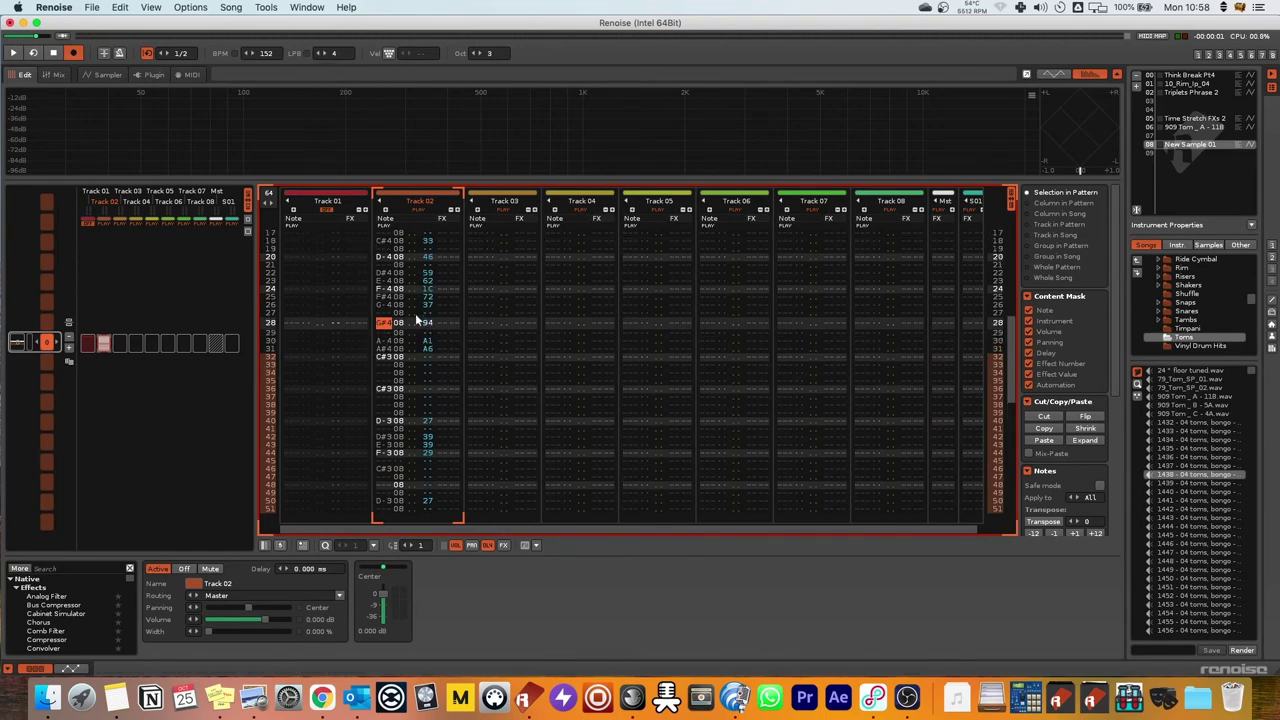
{"action": "scroll", "coordinate": [416, 320], "scroll_direction": "up", "scroll_amount": 4}
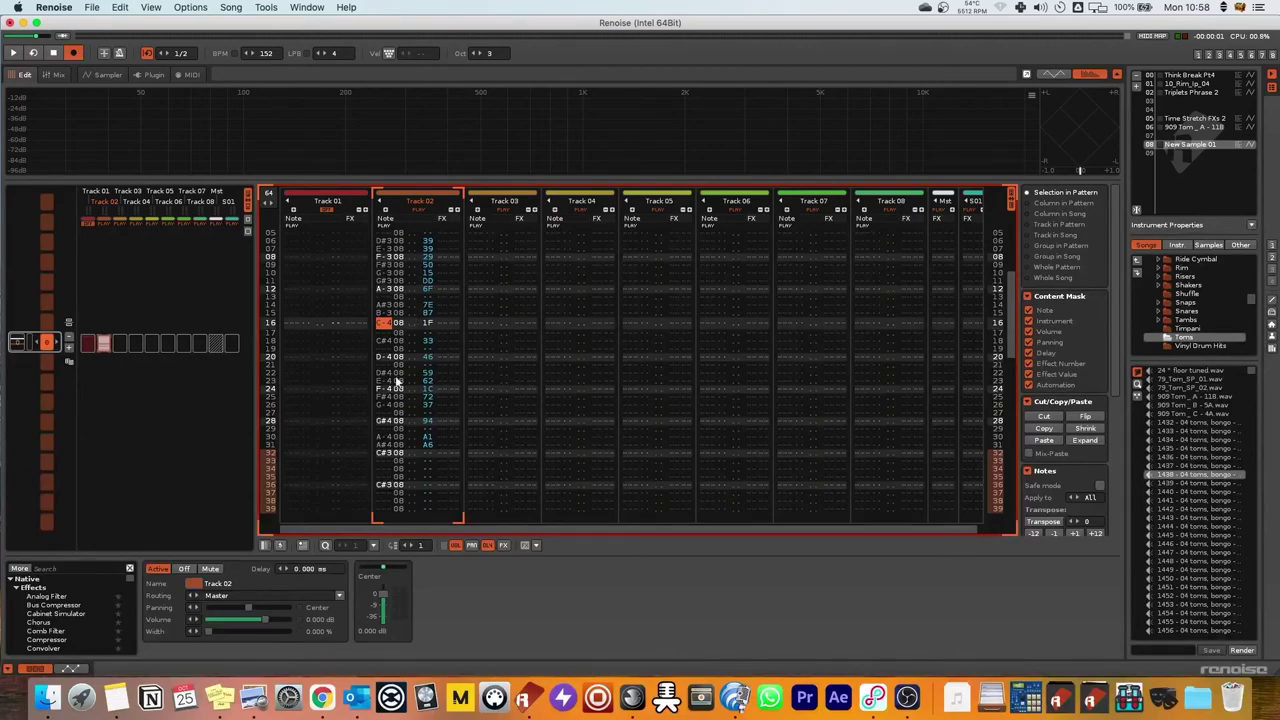
{"action": "scroll", "coordinate": [420, 280], "scroll_direction": "up", "scroll_amount": 10}
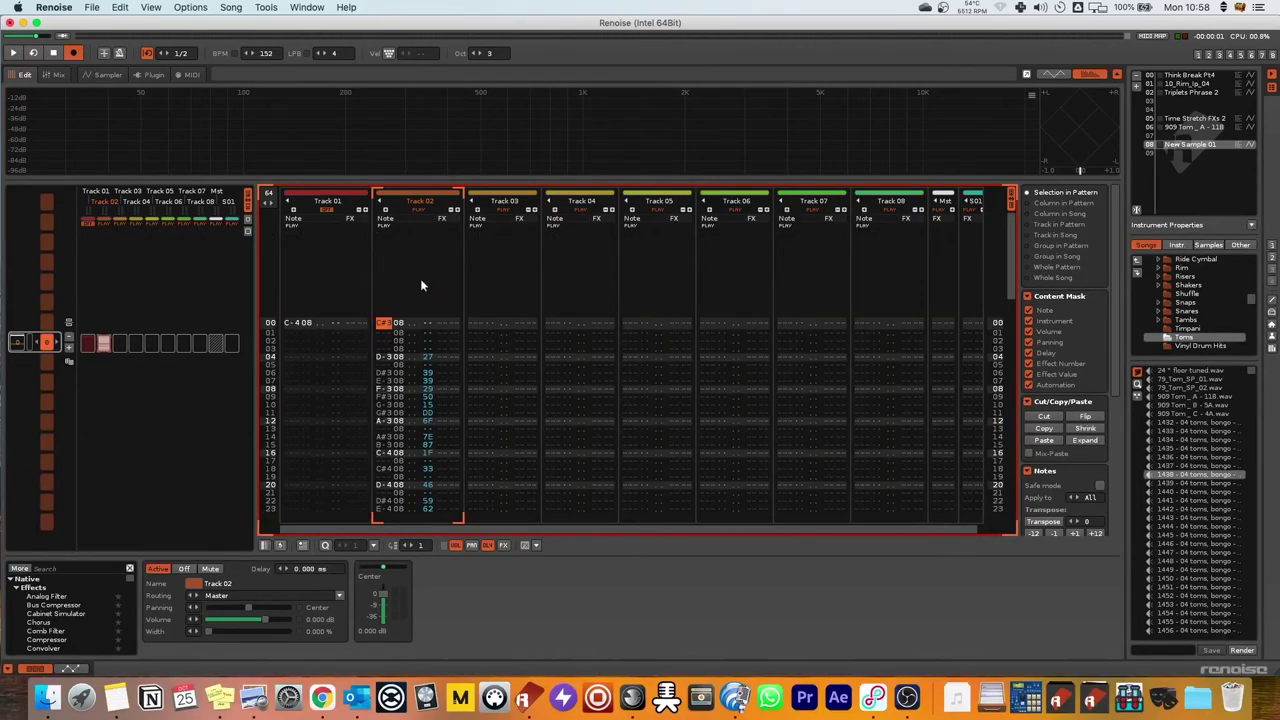
{"action": "left_click", "coordinate": [418, 211]}
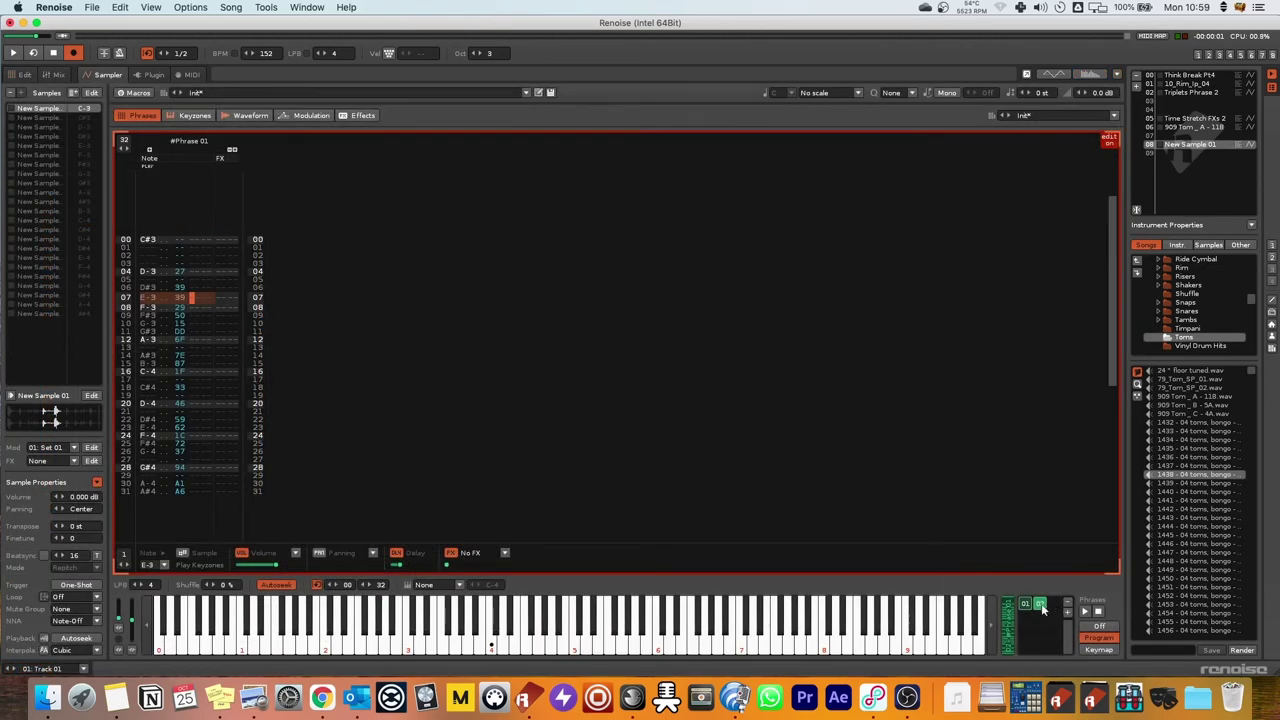
Create phrase 03 as a copy of the current phrase and quantize all its notes, playing the result.
{"action": "double_click", "coordinate": [1051, 606]}
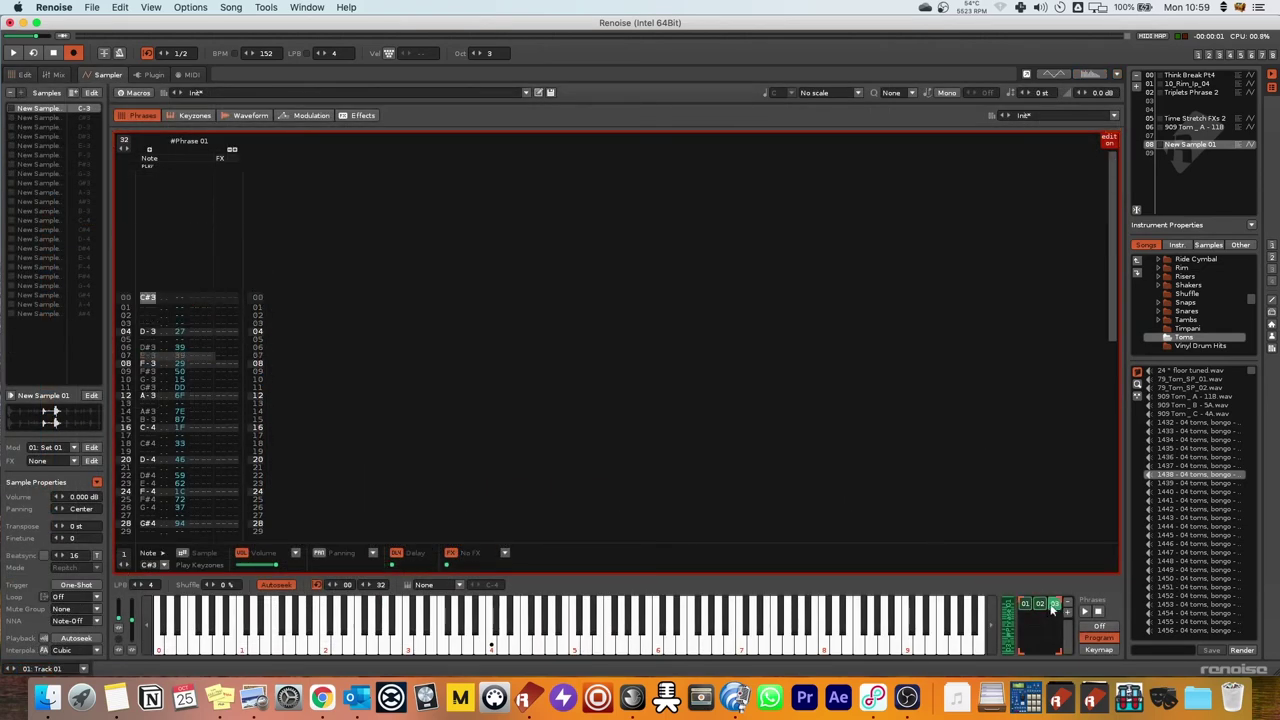
{"action": "left_click", "coordinate": [167, 366]}
{"action": "key", "text": "super+a"}
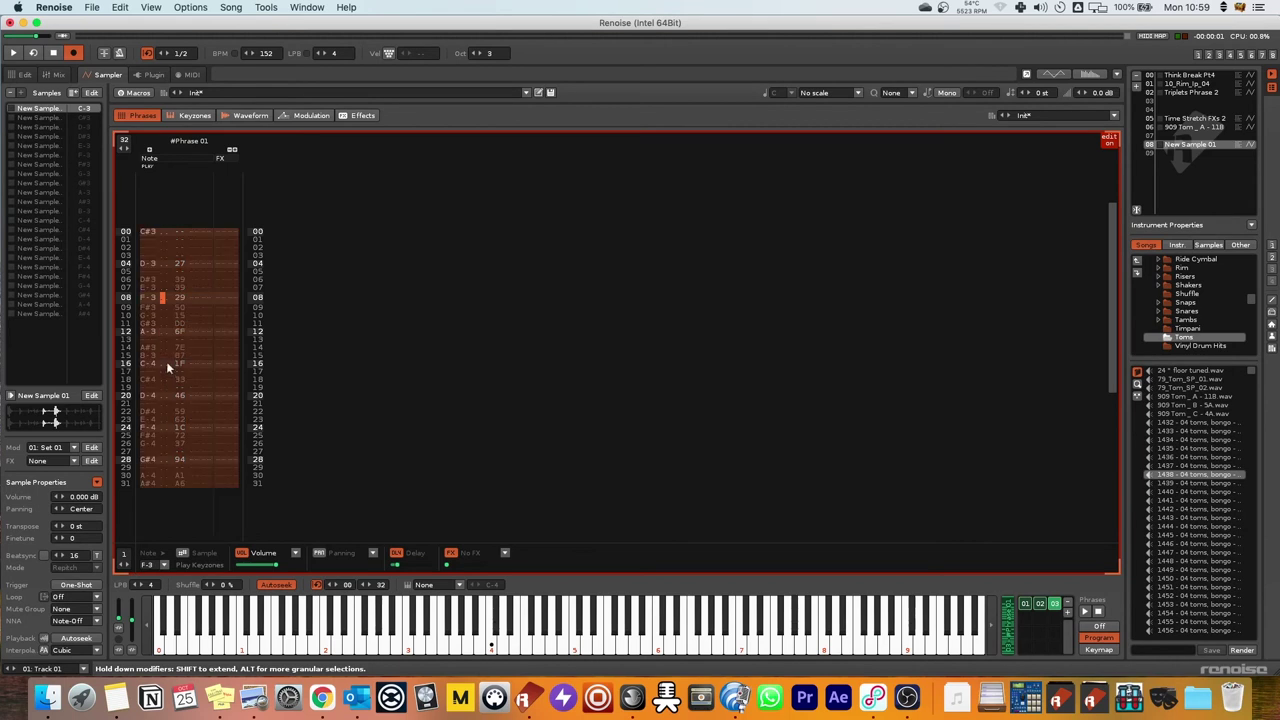
{"action": "right_click", "coordinate": [166, 361]}
{"action": "mouse_move", "coordinate": [220, 402]}
{"action": "left_click", "coordinate": [333, 511]}
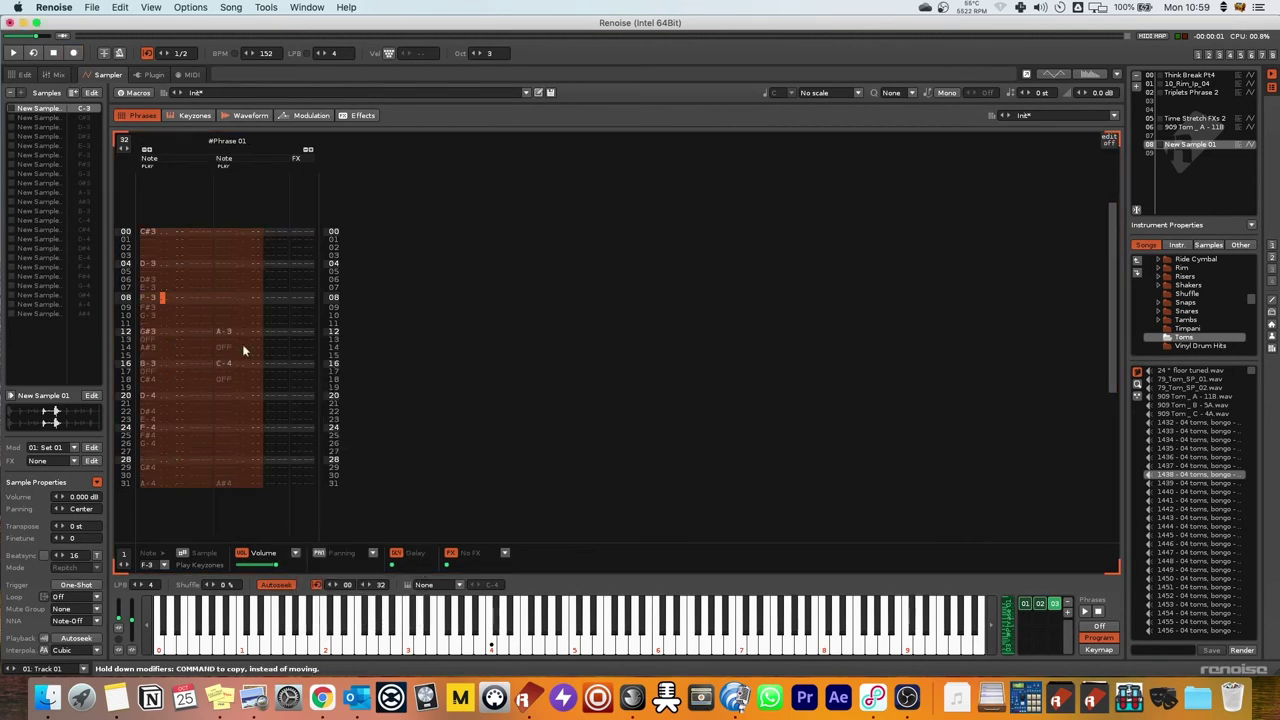
{"action": "left_click", "coordinate": [227, 310]}
{"action": "key", "text": "space"}
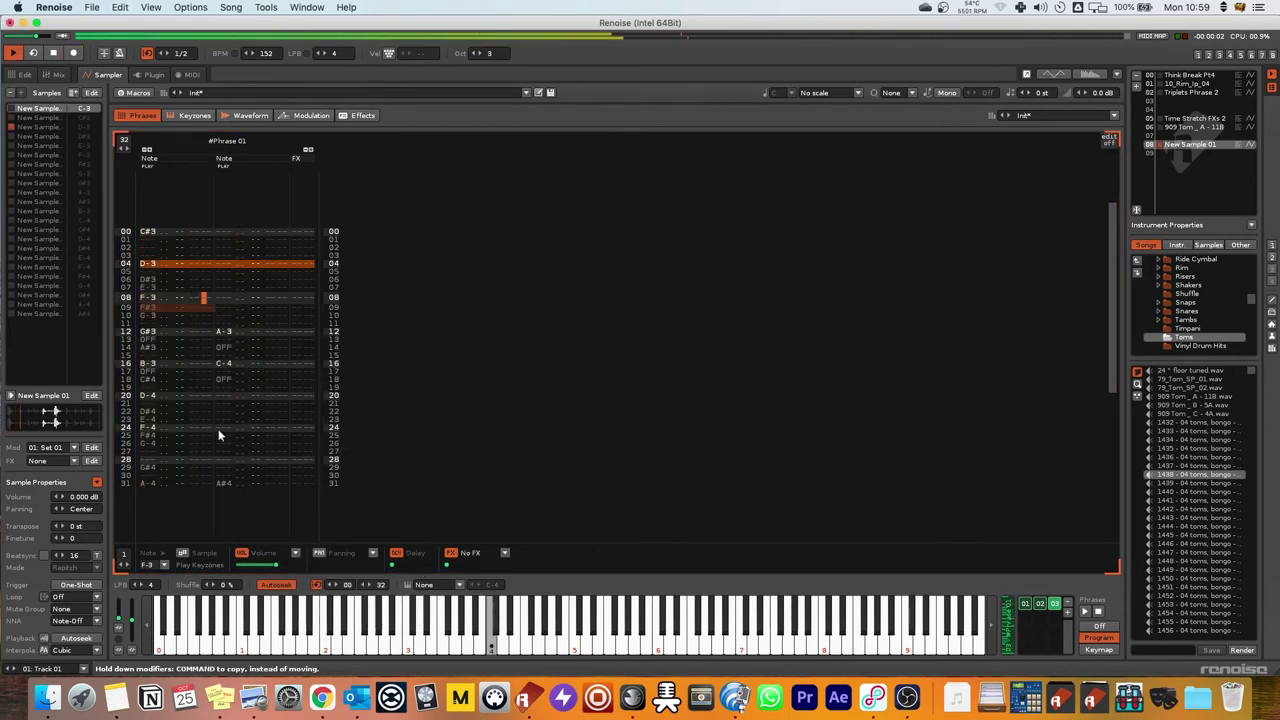
{"action": "key", "text": "space"}
Move phrase 03's G#4 note from line 29 to line 28 and play the phrase, undoing the last stray cut.
{"action": "left_click", "coordinate": [158, 465]}
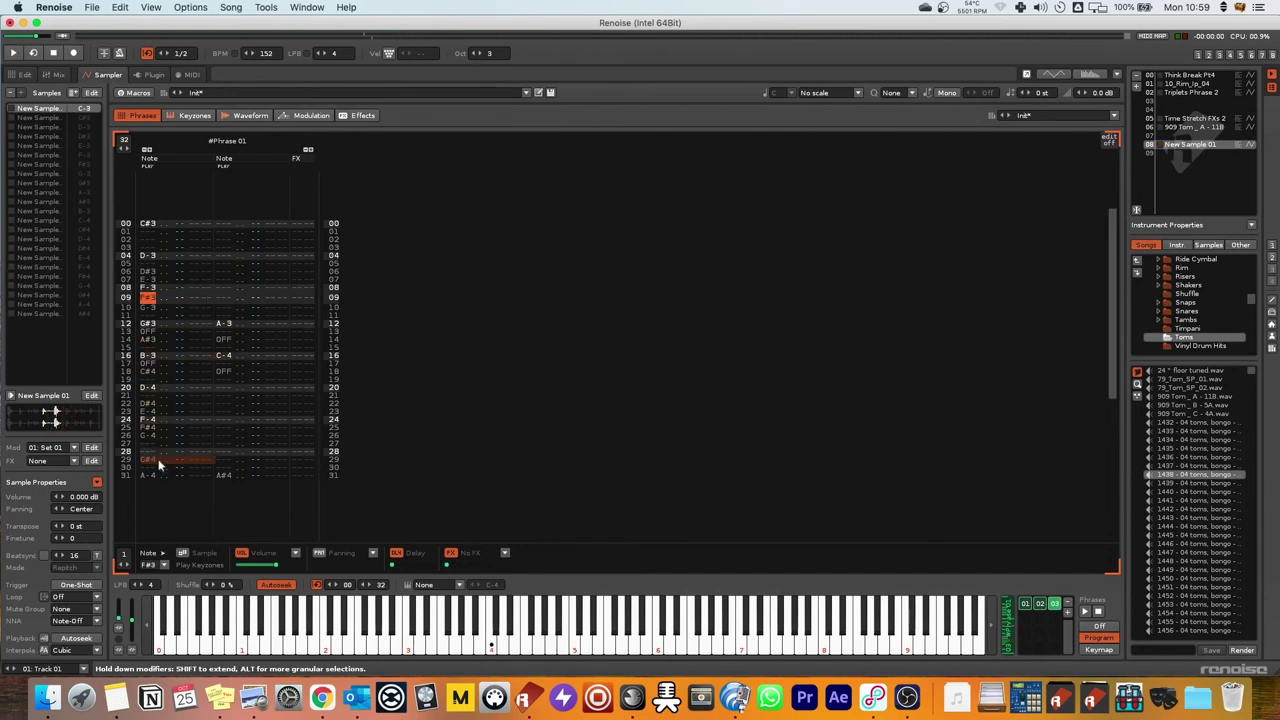
{"action": "key", "text": "super+x"}
{"action": "key", "text": "Up"}
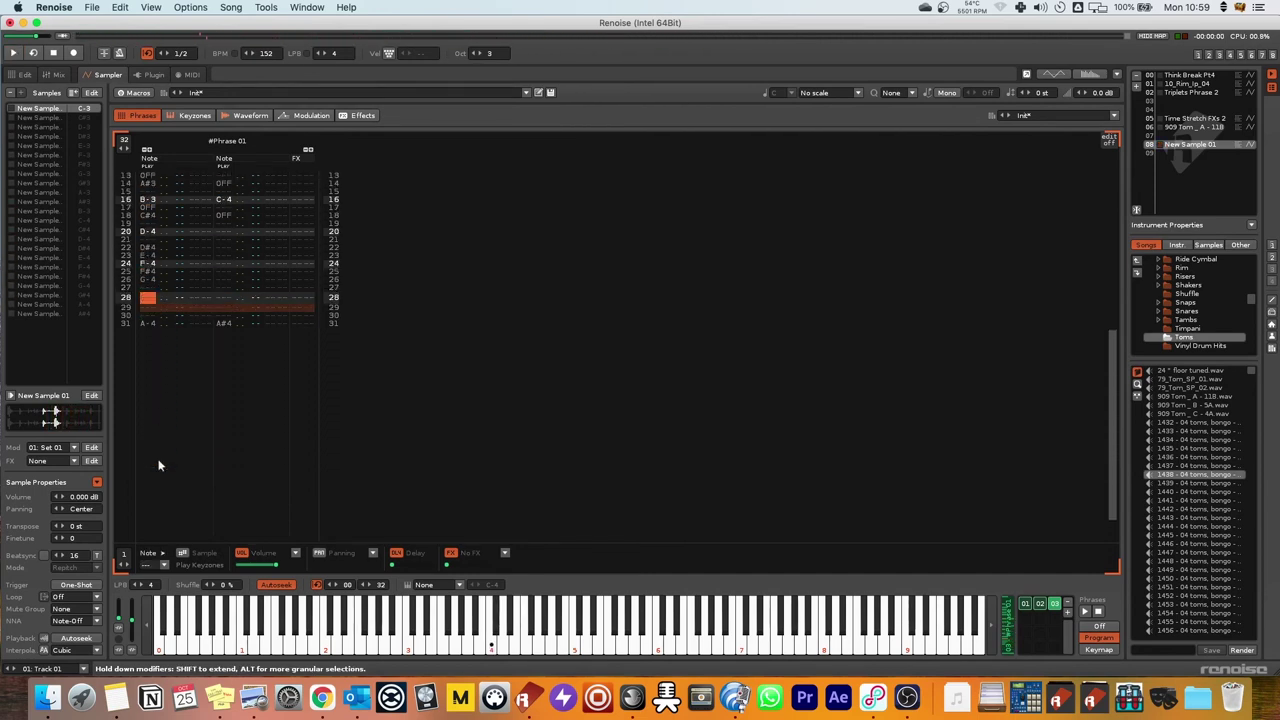
{"action": "key", "text": "super+v"}
{"action": "key", "text": "space"}
{"action": "scroll", "coordinate": [205, 298], "scroll_direction": "up", "scroll_amount": 3}
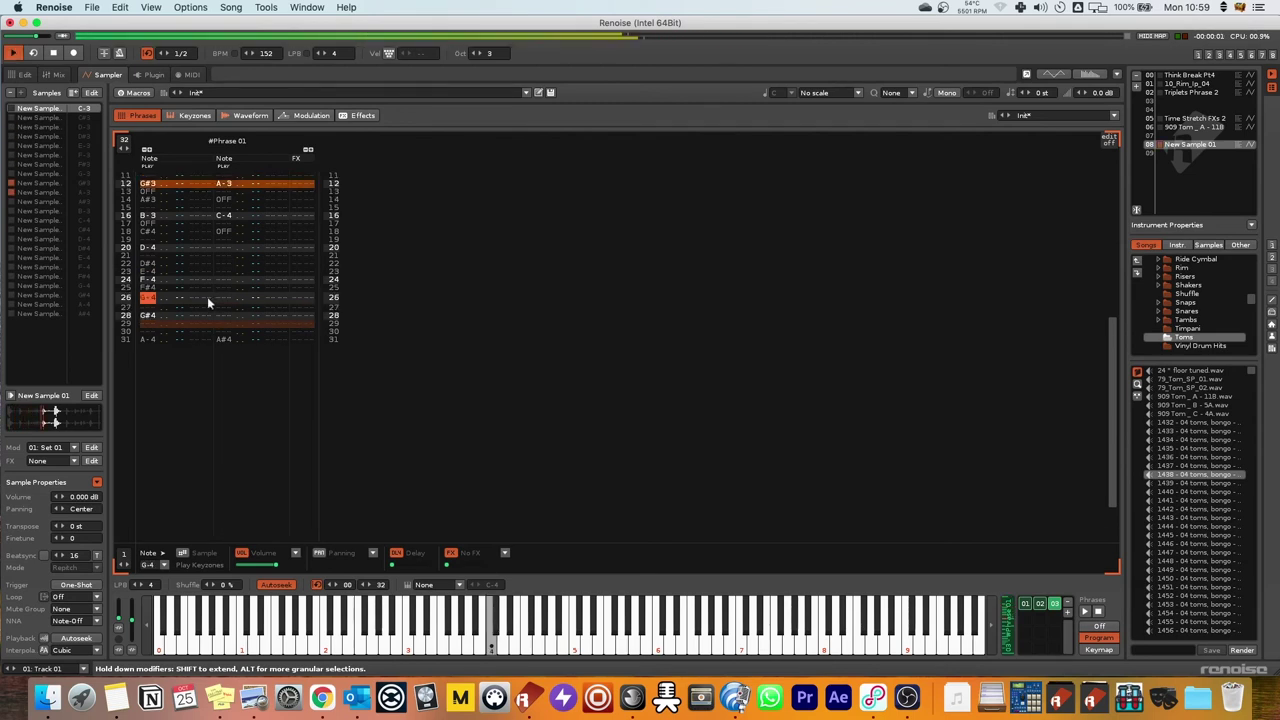
{"action": "scroll", "coordinate": [210, 290], "scroll_direction": "up", "scroll_amount": 10}
{"action": "key", "text": "super+z"}
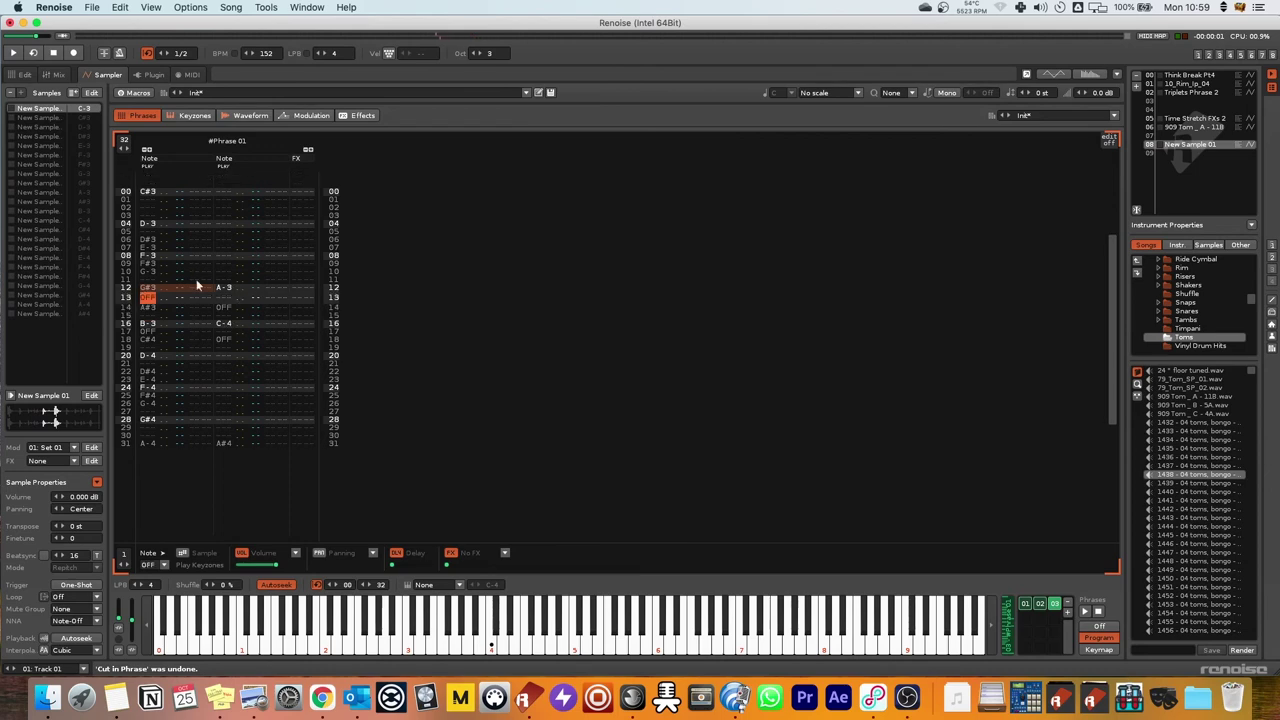
Examine the sliced waveform of New Sample 01 and return to its phrase.
{"action": "left_click", "coordinate": [250, 115]}
{"action": "scroll", "coordinate": [505, 276], "scroll_direction": "down", "scroll_amount": 5}
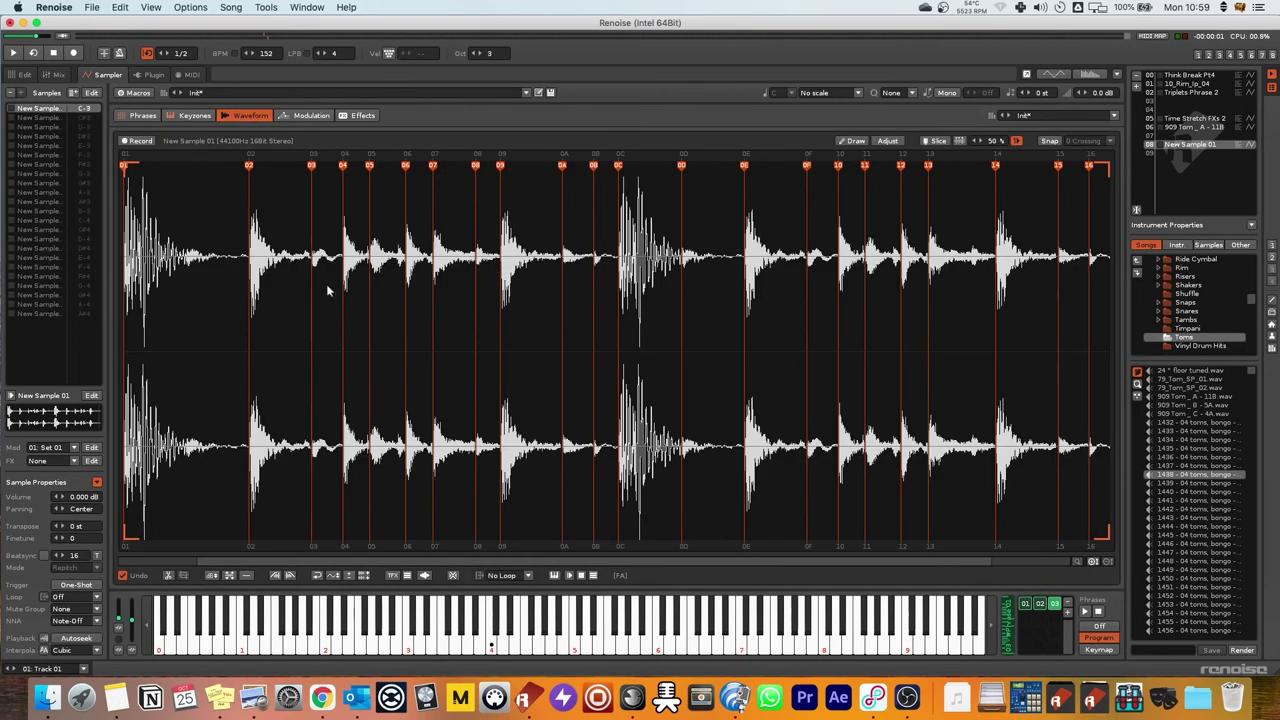
{"action": "left_click", "coordinate": [143, 115]}
Render lines 00 to 15 of Track 01 in the pattern to a new sample.
{"action": "left_click", "coordinate": [22, 74]}
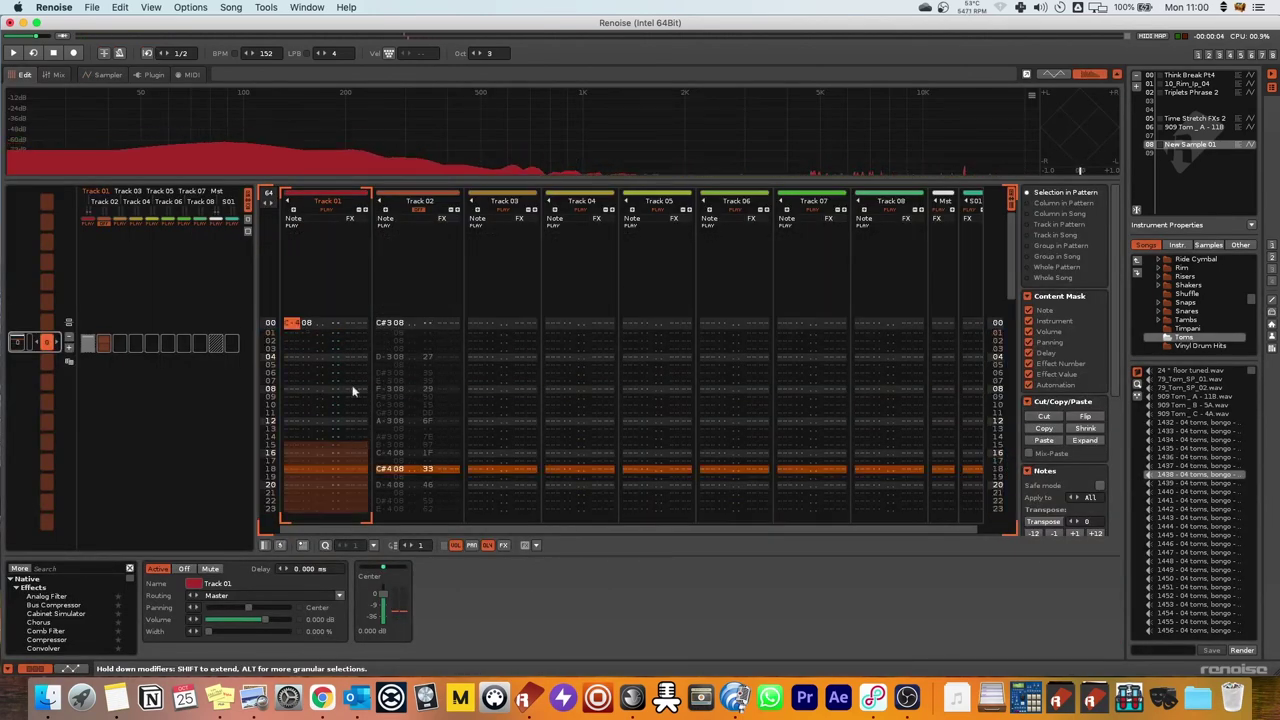
{"action": "left_click", "coordinate": [292, 323]}
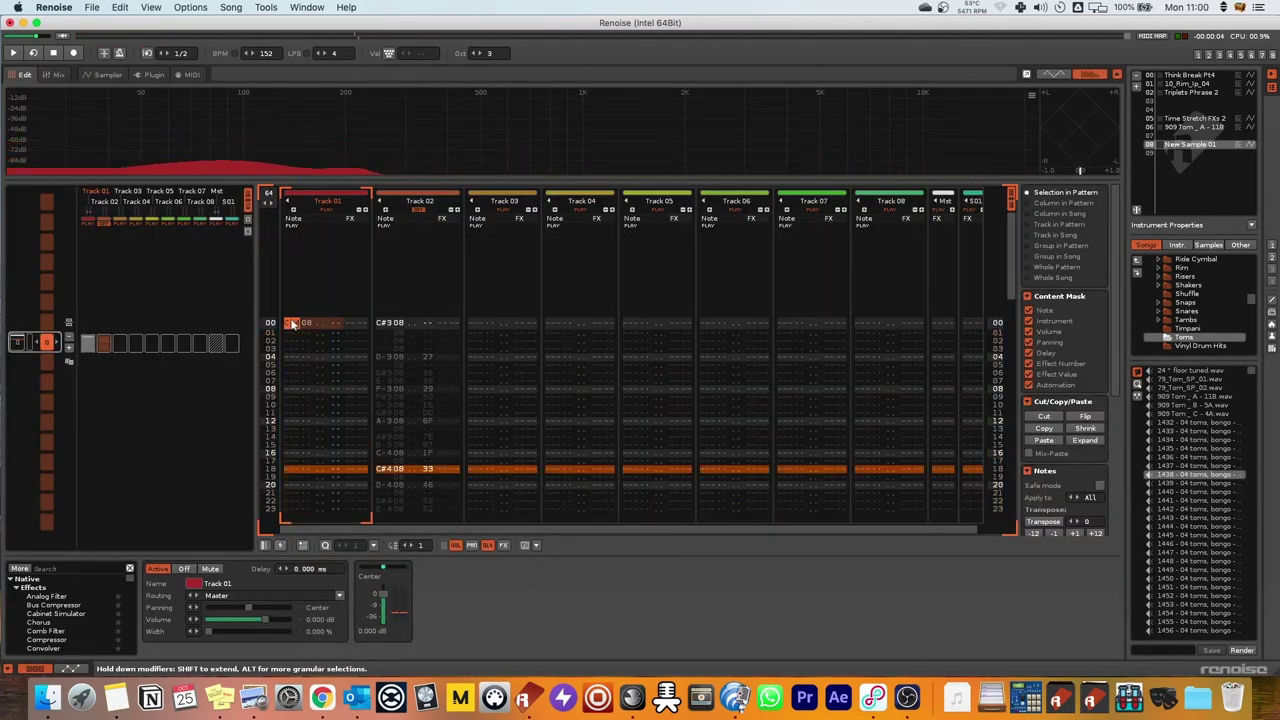
{"action": "left_click", "coordinate": [360, 445], "text": "shift"}
{"action": "right_click", "coordinate": [335, 399]}
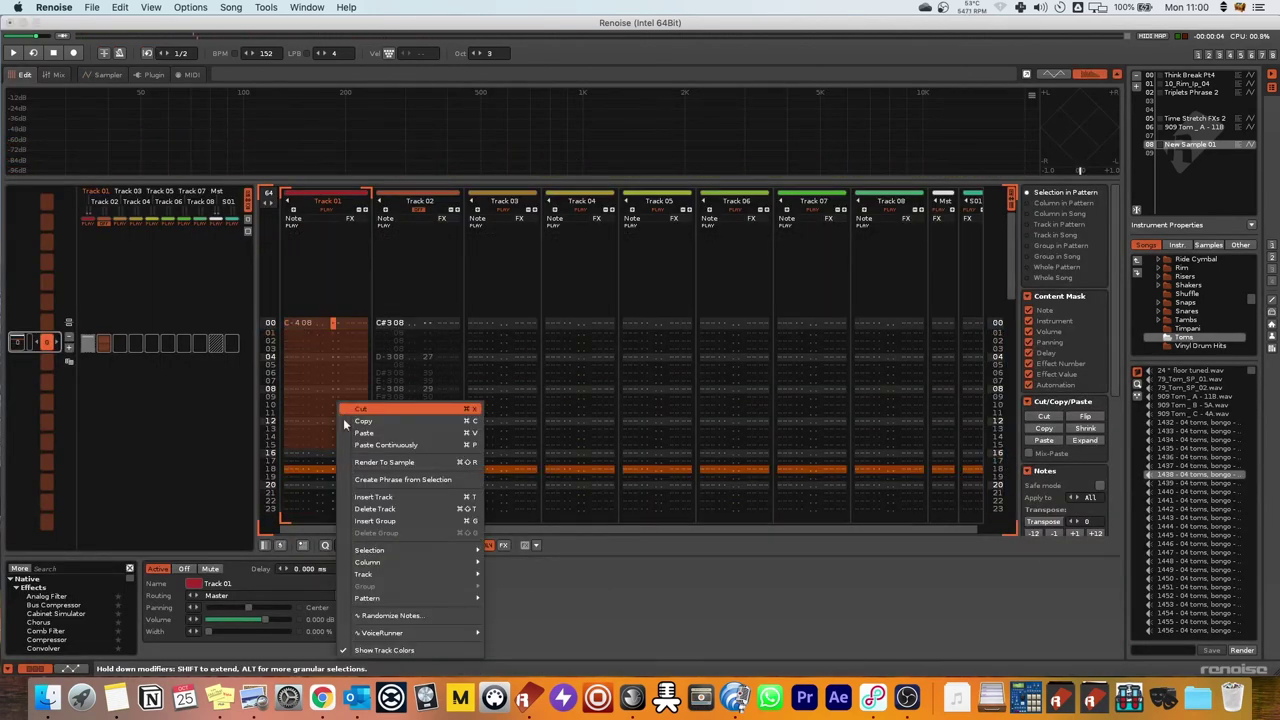
{"action": "left_click", "coordinate": [389, 461]}
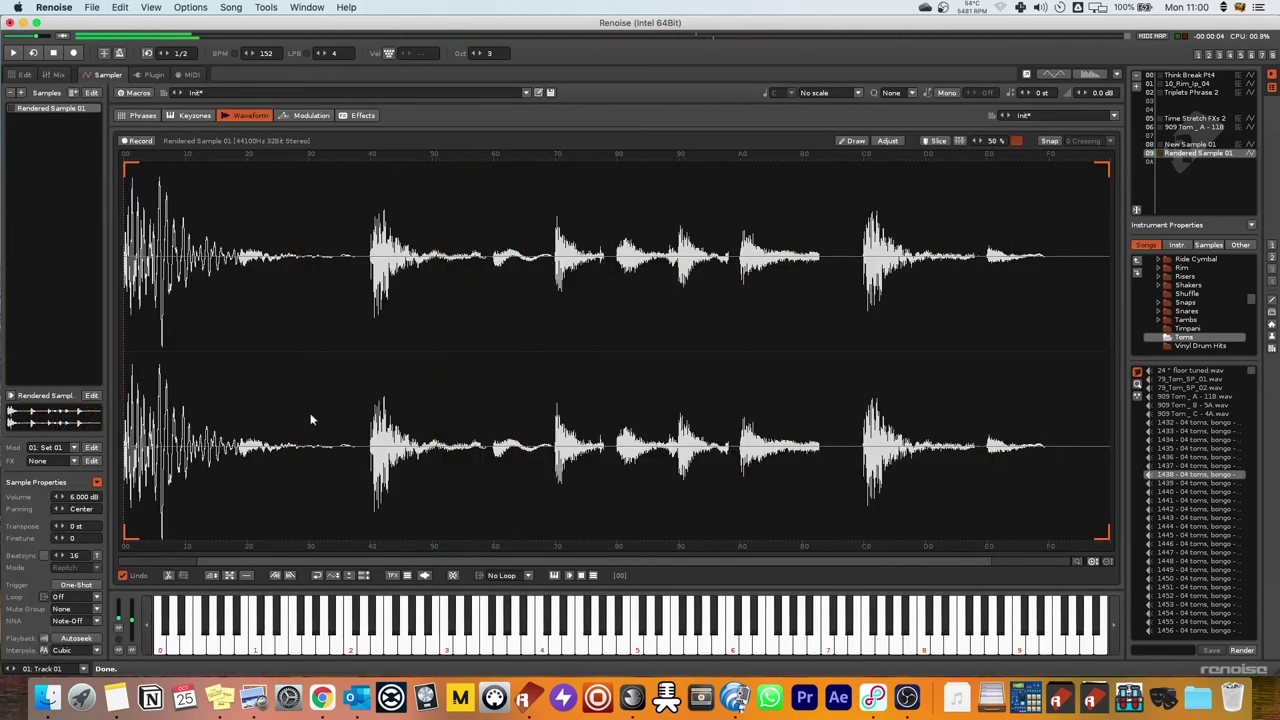
Examine the silent gap between two drum hits near the middle of the rendered sample's waveform.
{"action": "scroll", "coordinate": [541, 268], "scroll_direction": "up", "scroll_amount": 5}
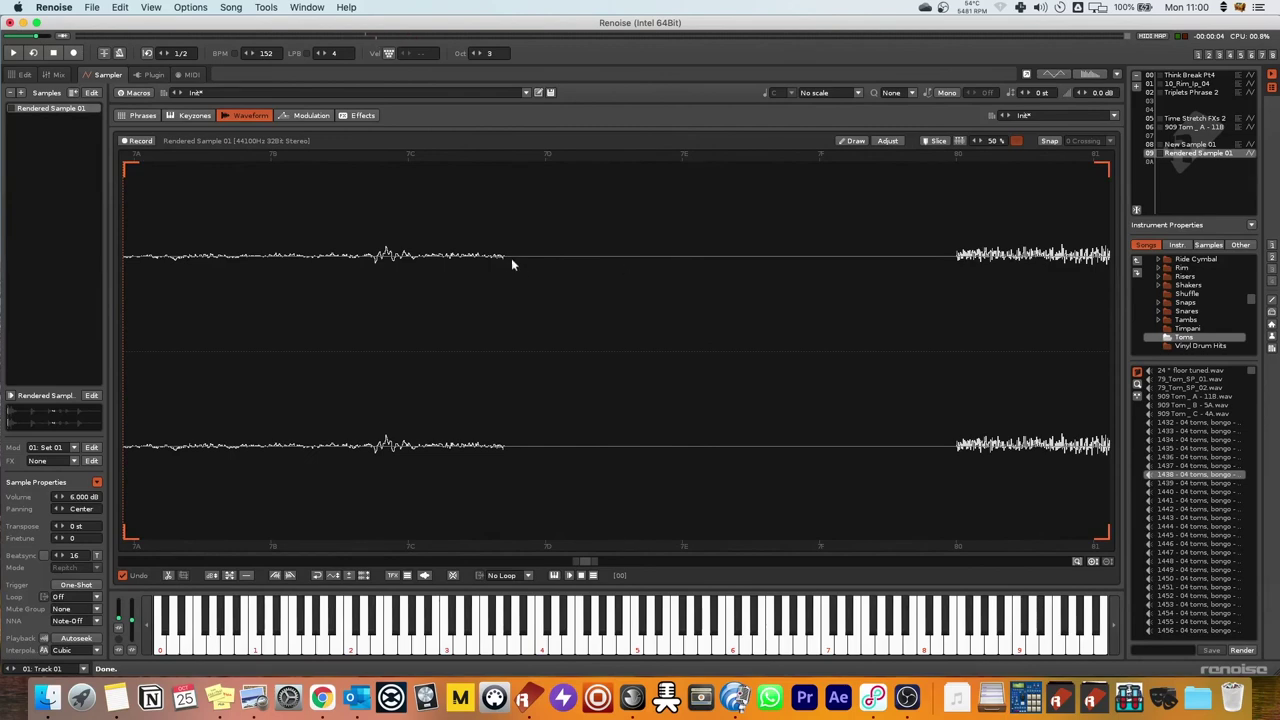
{"action": "left_click_drag", "start_coordinate": [508, 263], "coordinate": [957, 277]}
{"action": "left_click", "coordinate": [668, 280]}
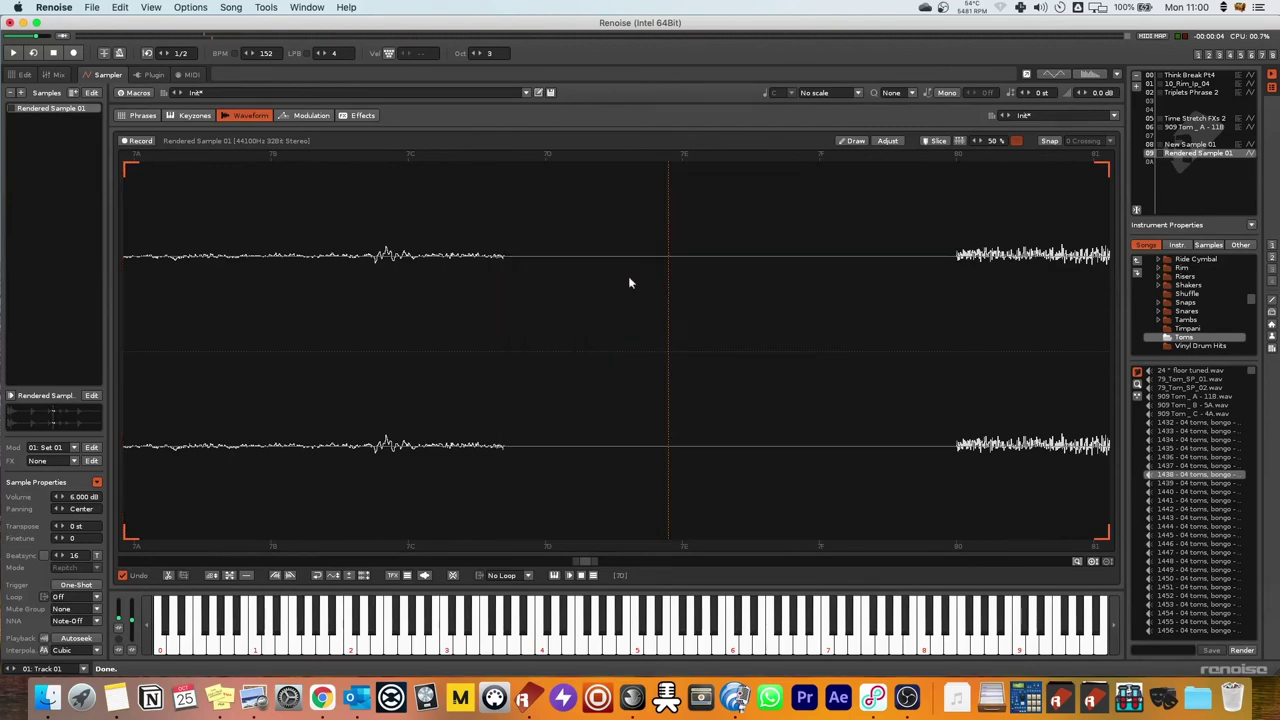
{"action": "scroll", "coordinate": [629, 283], "scroll_direction": "down", "scroll_amount": 5}
{"action": "scroll", "coordinate": [775, 263], "scroll_direction": "down", "scroll_amount": 3}
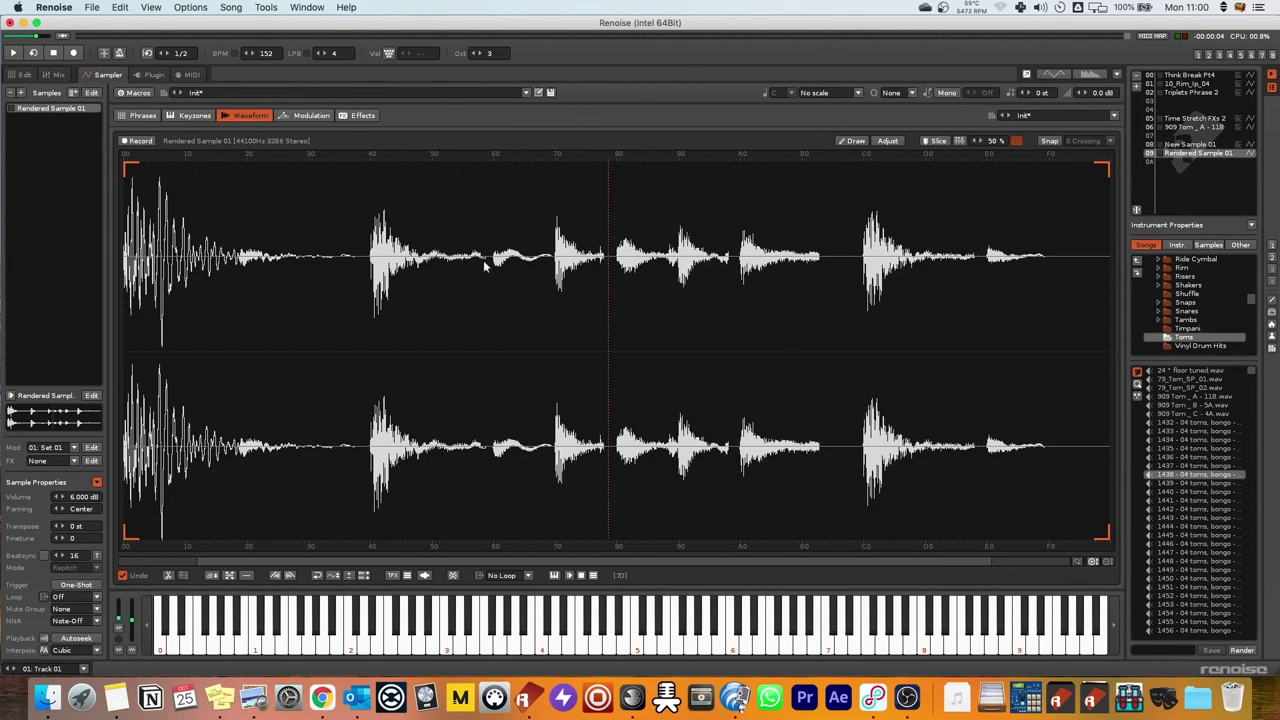
Slice the rendered sample by adding a slice marker at the start of each successive drum hit.
{"action": "left_click", "coordinate": [372, 258]}
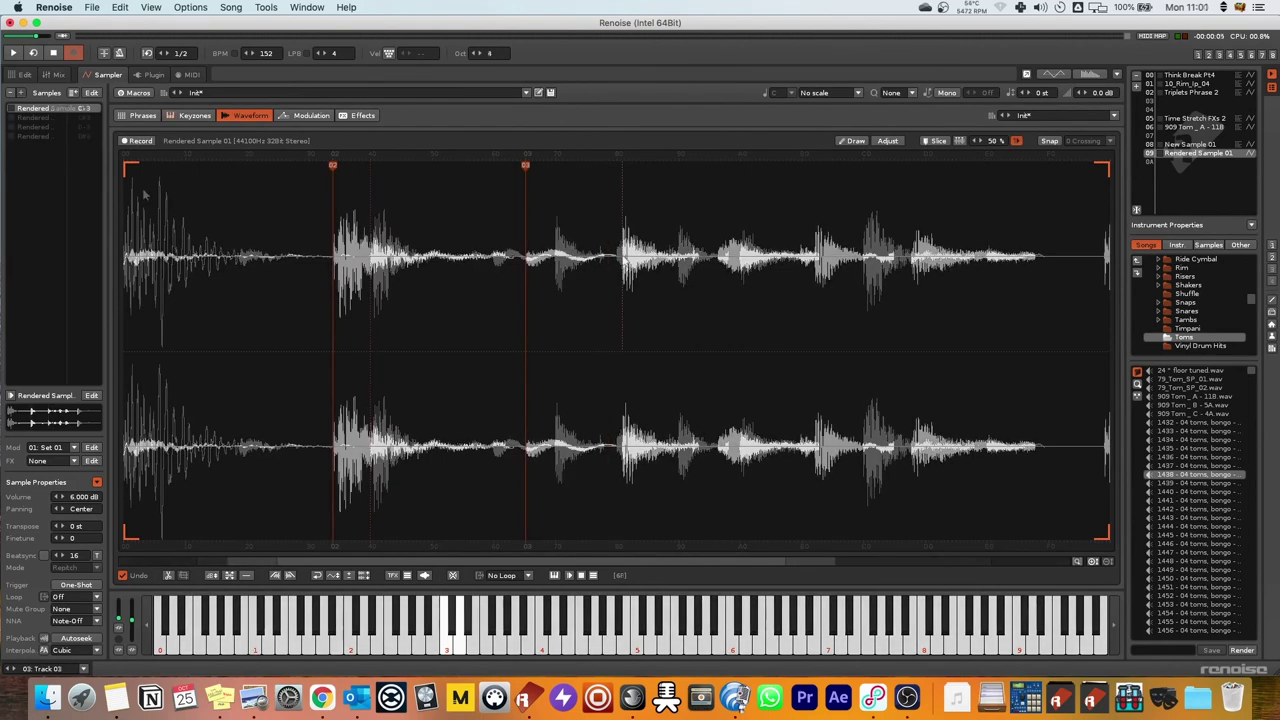
{"action": "left_click", "coordinate": [622, 268]}
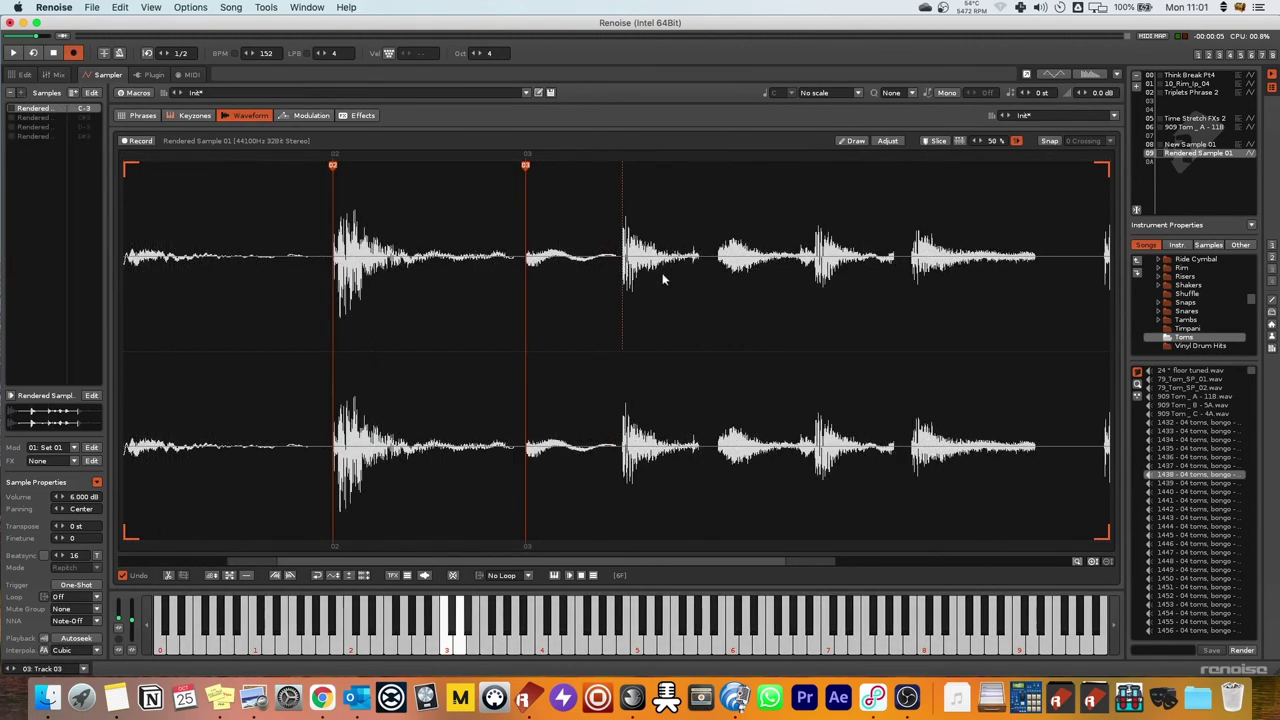
{"action": "key", "text": "Insert"}
{"action": "left_click", "coordinate": [717, 265]}
{"action": "key", "text": "Insert"}
{"action": "left_click", "coordinate": [814, 266]}
{"action": "key", "text": "Insert"}
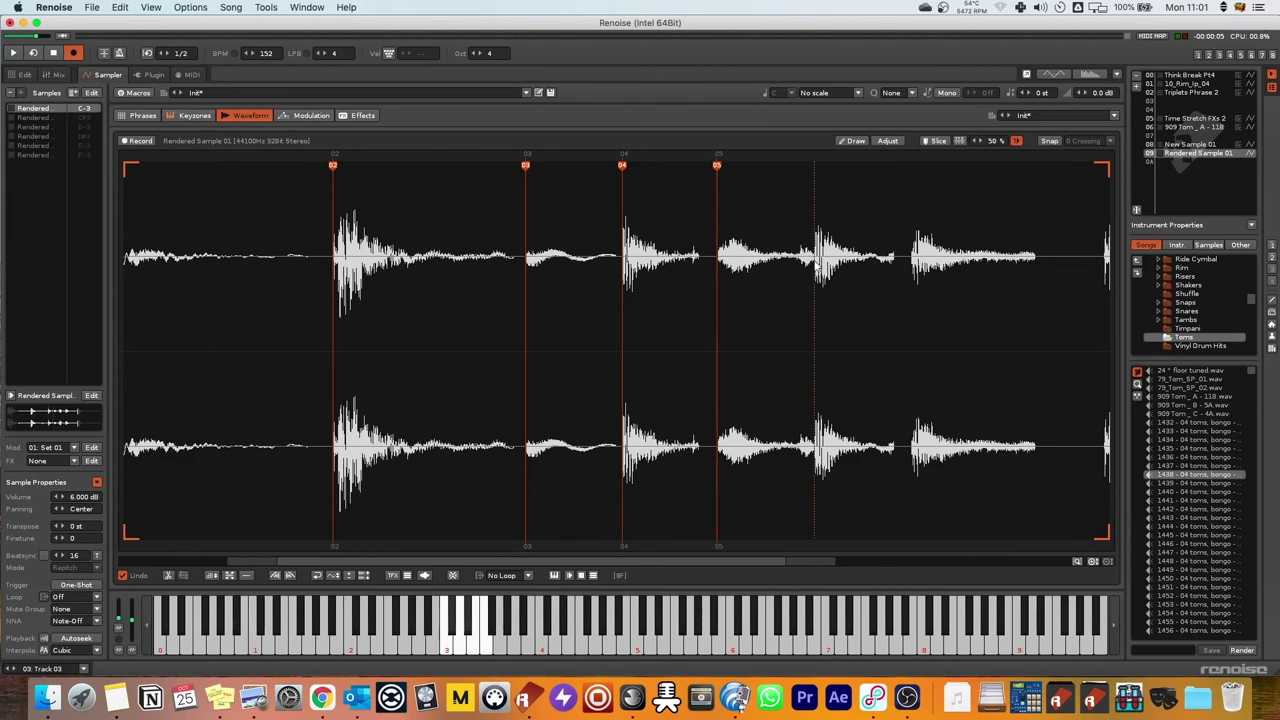
{"action": "left_click", "coordinate": [912, 266]}
{"action": "key", "text": "Insert"}
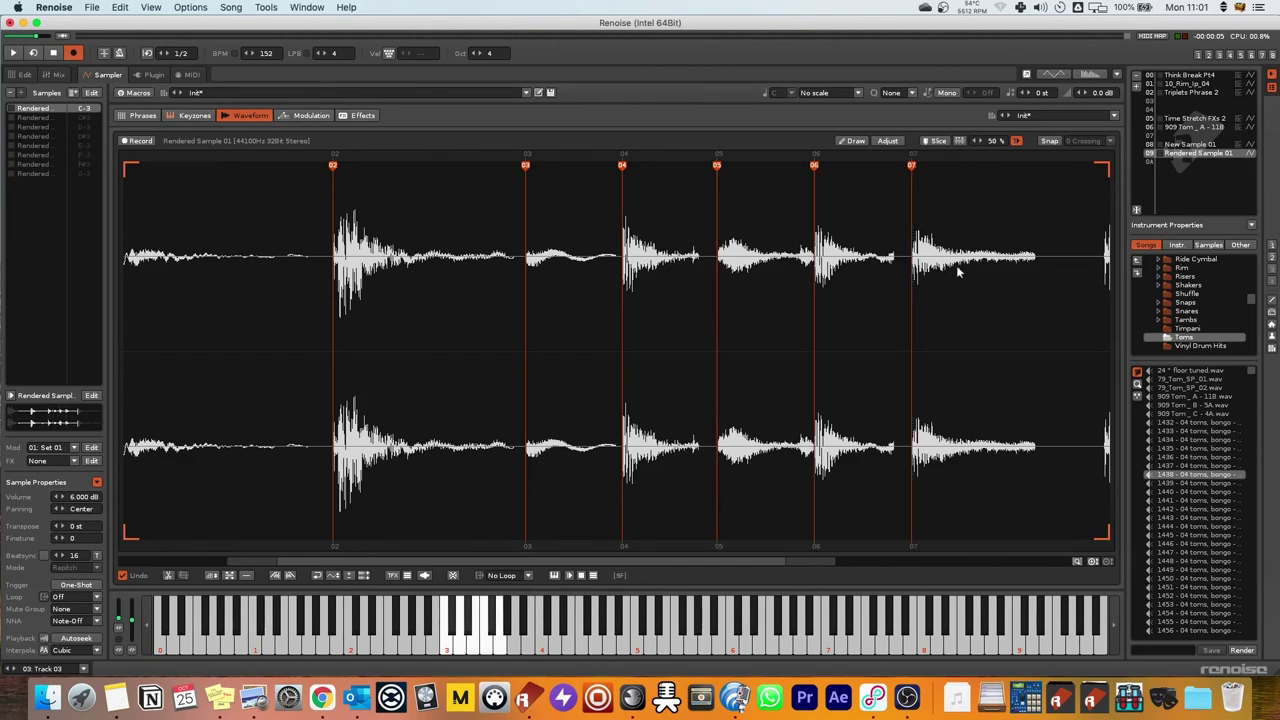
{"action": "scroll", "coordinate": [800, 260], "scroll_direction": "down", "scroll_amount": 1}
{"action": "left_click", "coordinate": [863, 265]}
{"action": "key", "text": "Insert"}
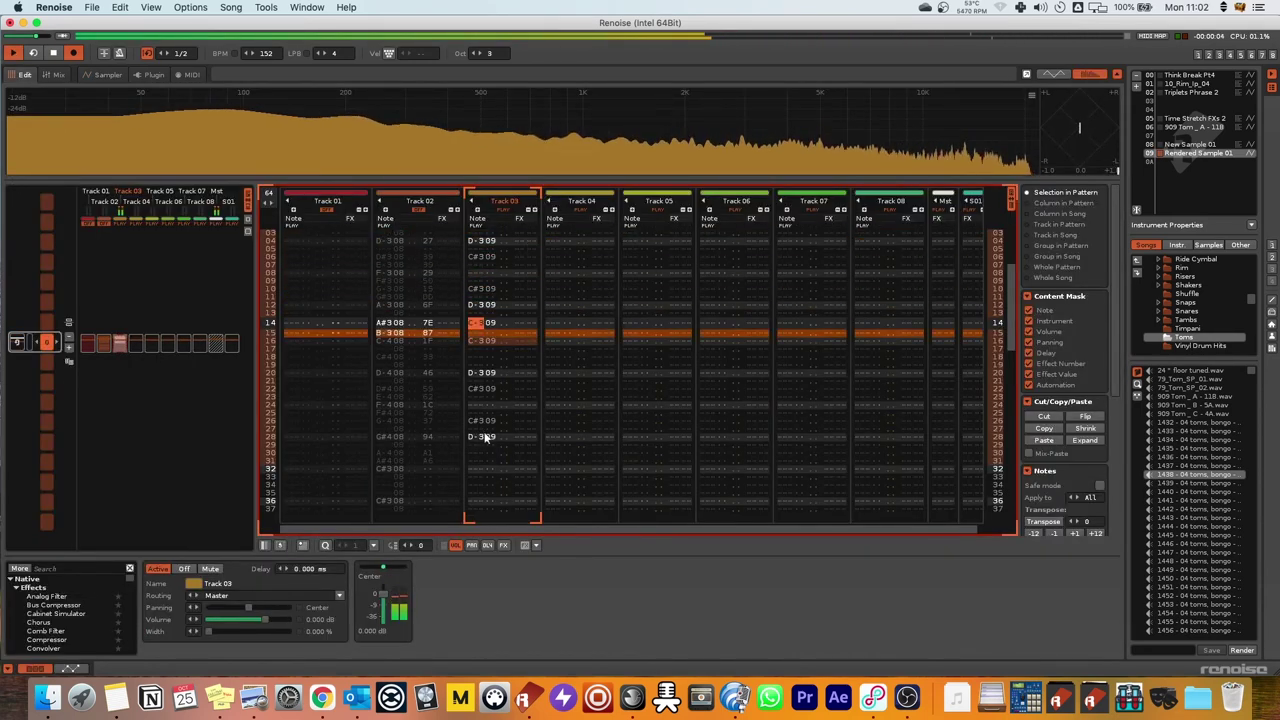
Add D-3 notes of the rendered sample on lines 30 and 31 of Track 03.
{"action": "left_click", "coordinate": [484, 436]}
{"action": "left_click", "coordinate": [475, 338]}
{"action": "key", "text": "x"}
{"action": "left_click", "coordinate": [477, 334]}
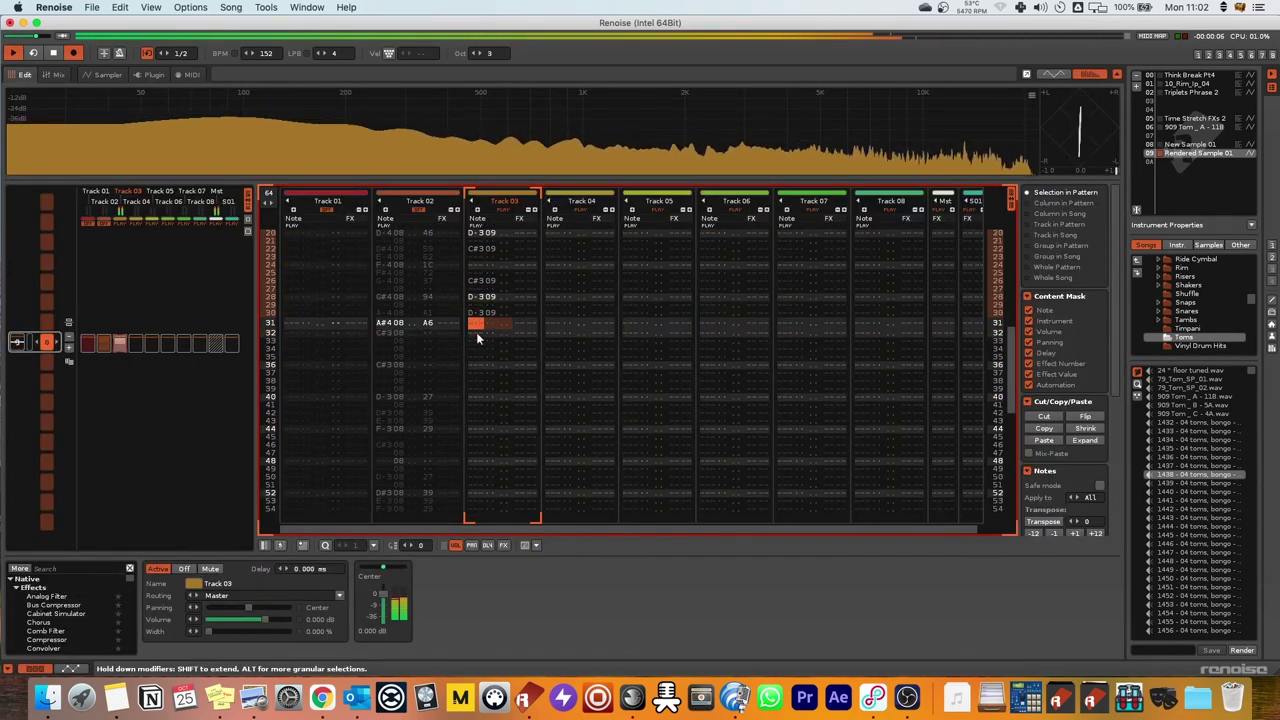
{"action": "key", "text": "x"}
Add retrigger effect R86 to the Track 03 note on line 31, return to the pattern's earlier lines and stop playback.
{"action": "left_click", "coordinate": [523, 325]}
{"action": "key", "text": "r"}
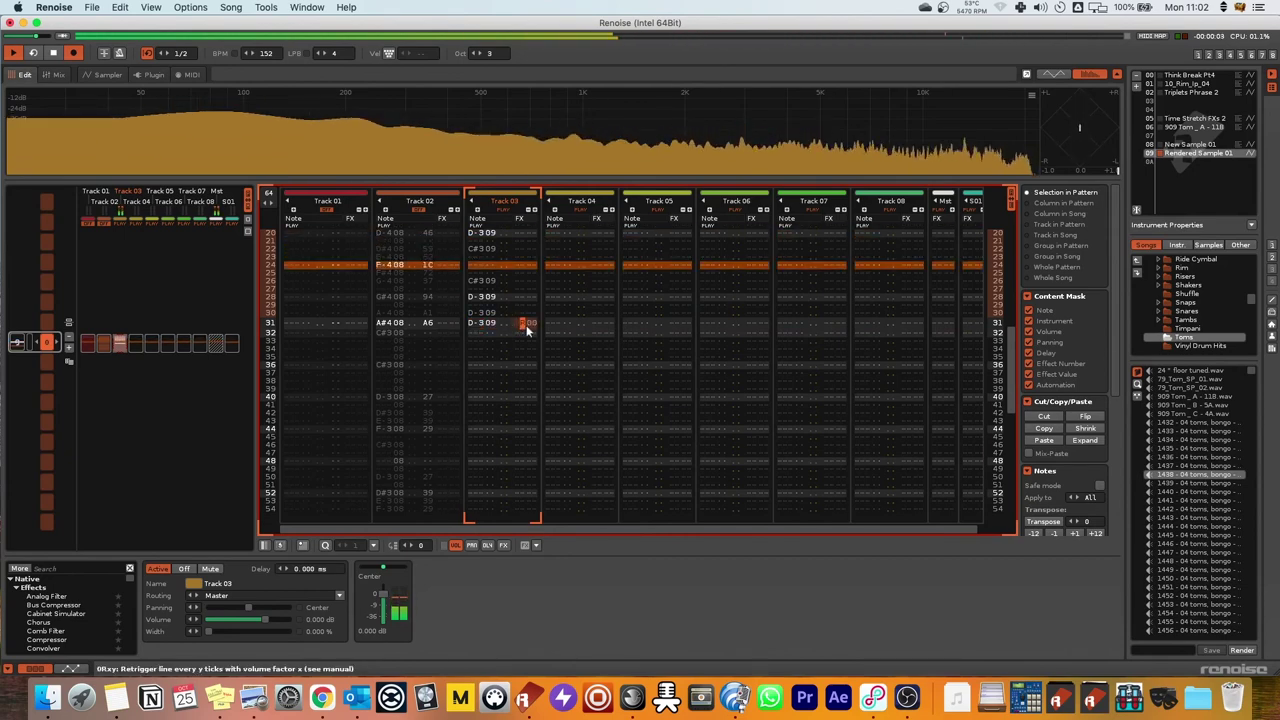
{"action": "key", "text": "Right"}
{"action": "type", "text": "8"}
{"action": "key", "text": "Right"}
{"action": "type", "text": "6"}
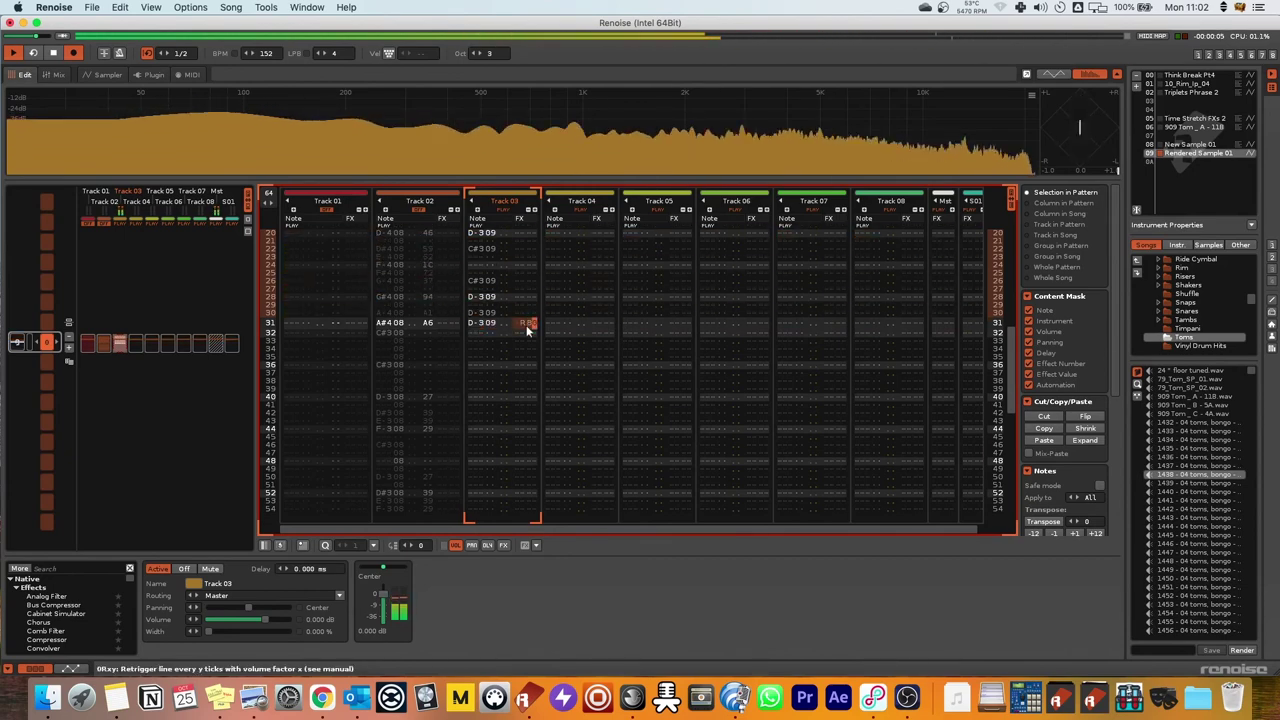
{"action": "key", "text": "Up"}
{"action": "key", "text": "Up"}
{"action": "key", "text": "Up"}
{"action": "key", "text": "Up"}
{"action": "scroll", "coordinate": [519, 340], "scroll_direction": "up", "scroll_amount": 10}
{"action": "key", "text": "space"}
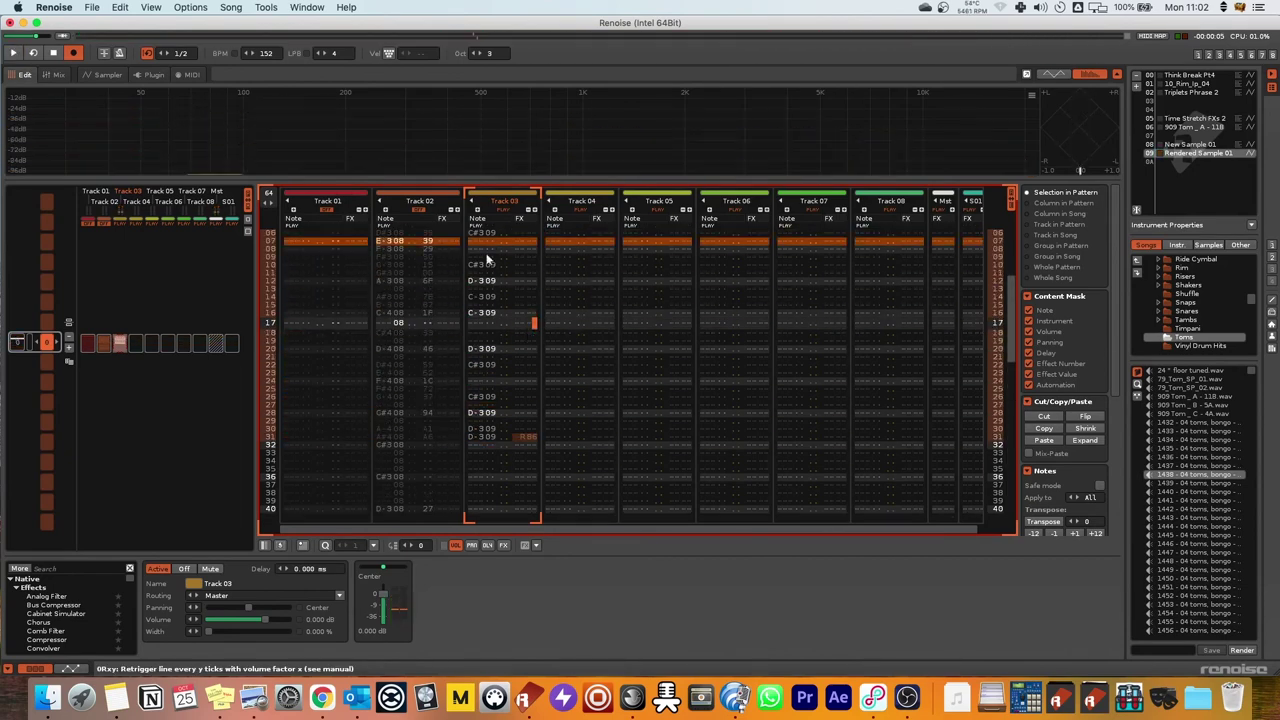
{"action": "scroll", "coordinate": [492, 268], "scroll_direction": "up", "scroll_amount": 8}
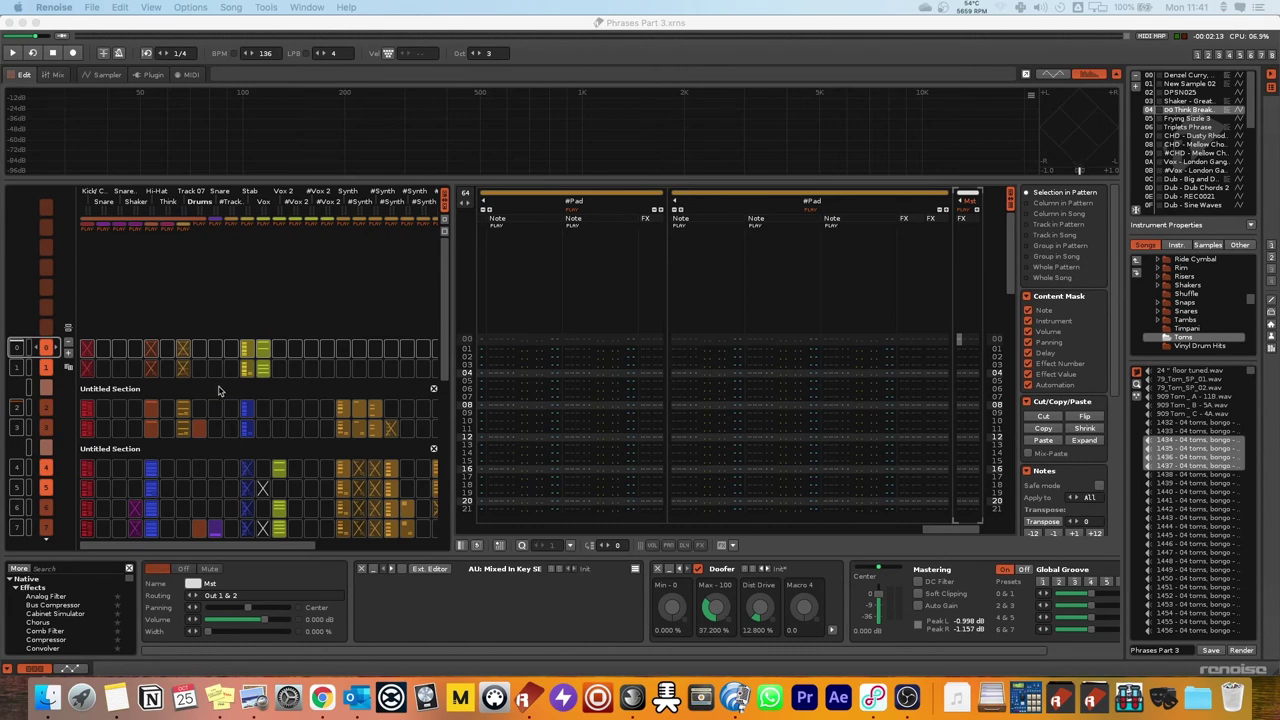
Open the phrase used by the Triplets Phrase instrument on the Hi-Hat track of pattern 2 and audition it.
{"action": "left_click", "coordinate": [1193, 127]}
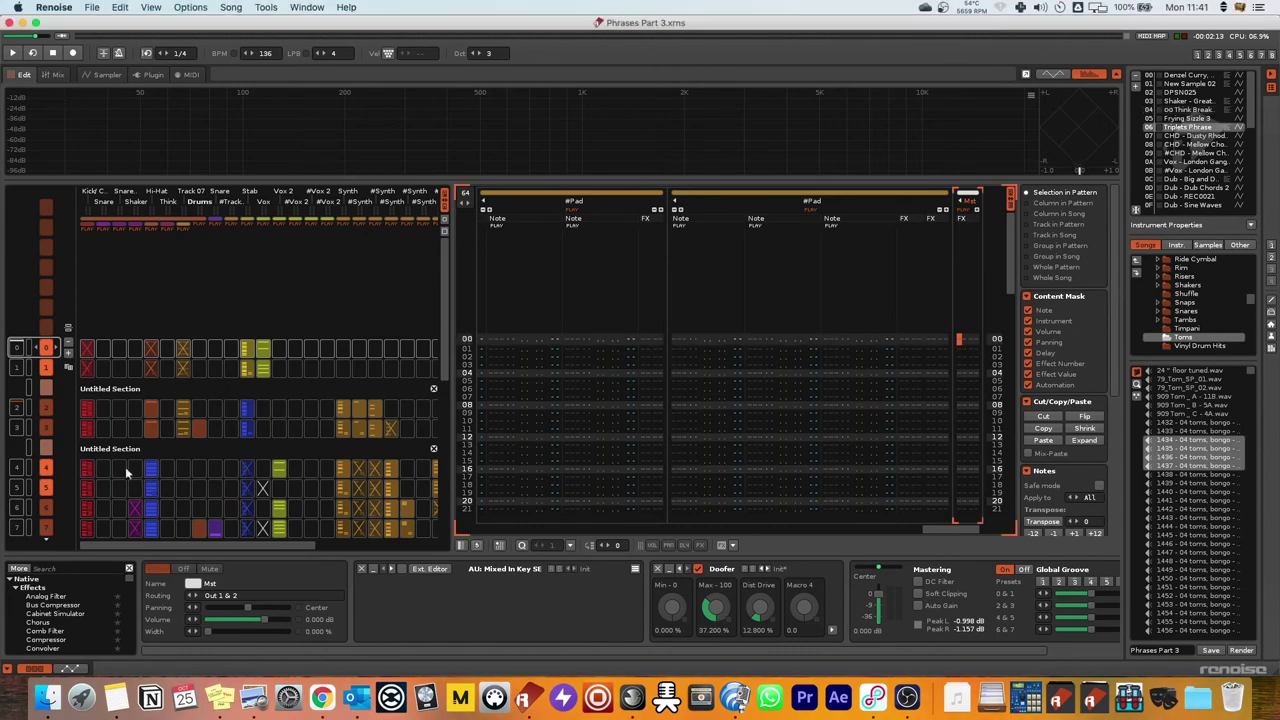
{"action": "left_click", "coordinate": [150, 407]}
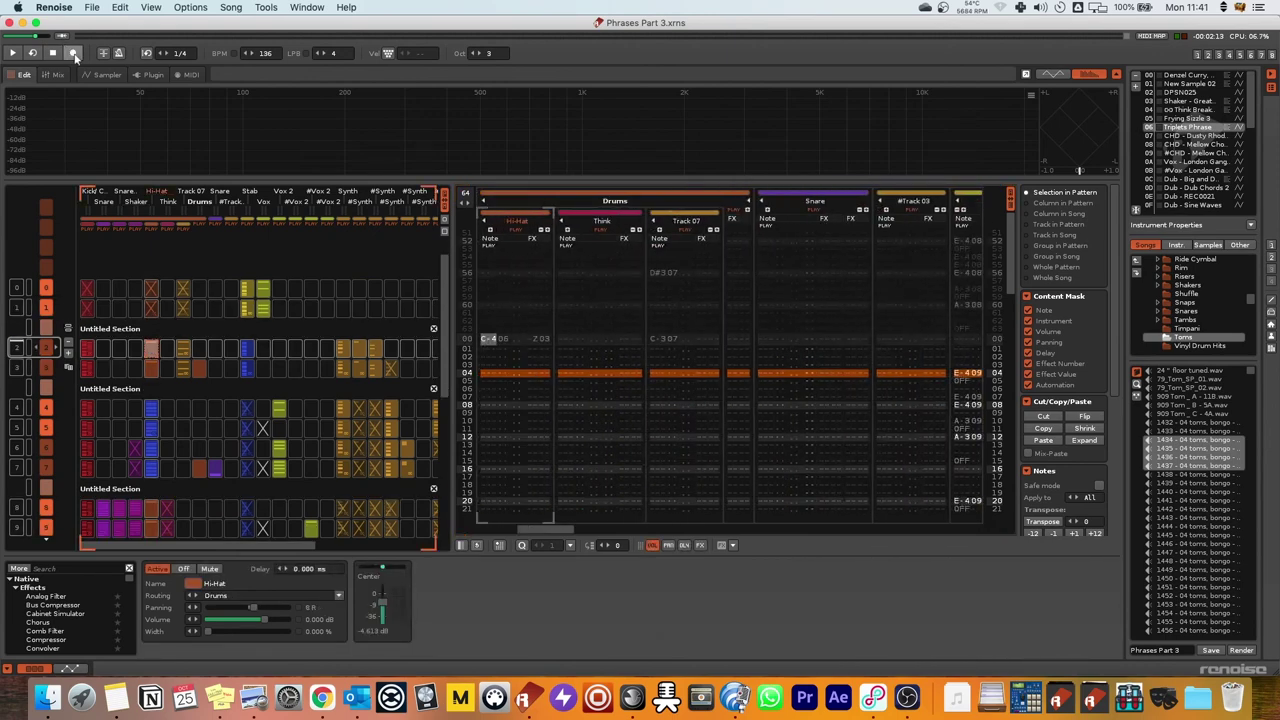
{"action": "left_click", "coordinate": [510, 340]}
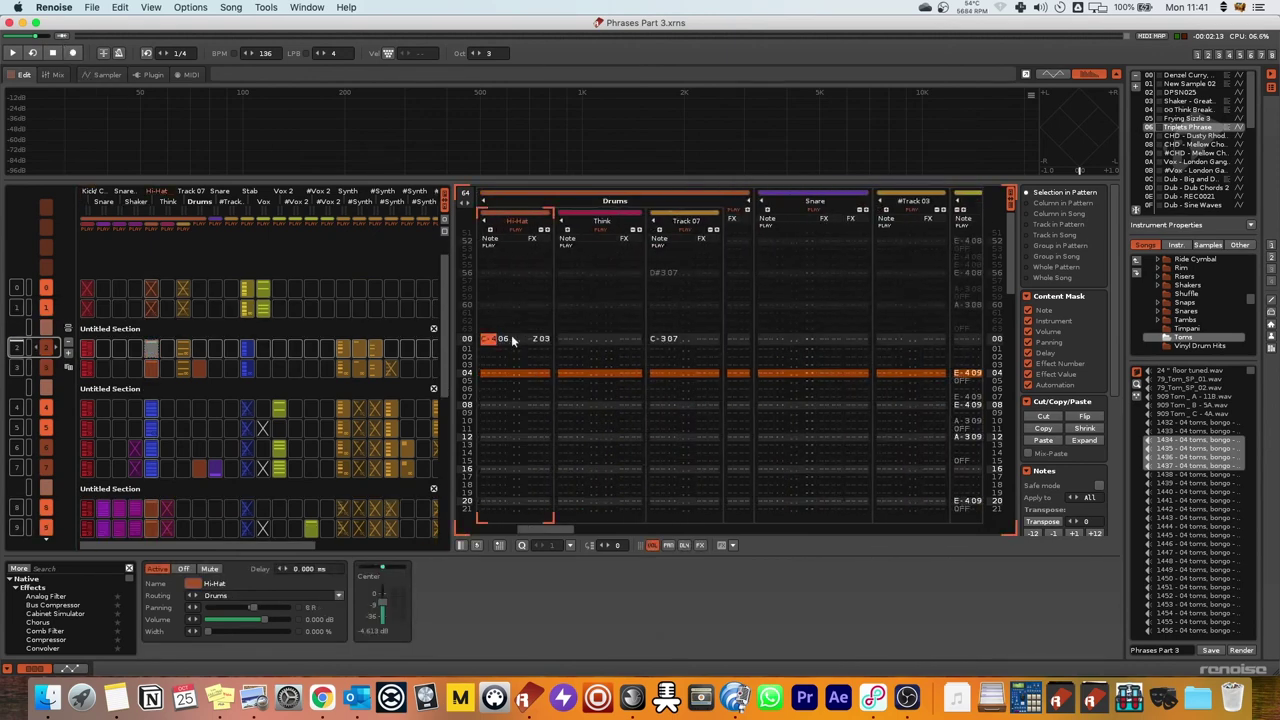
{"action": "key", "text": "F3"}
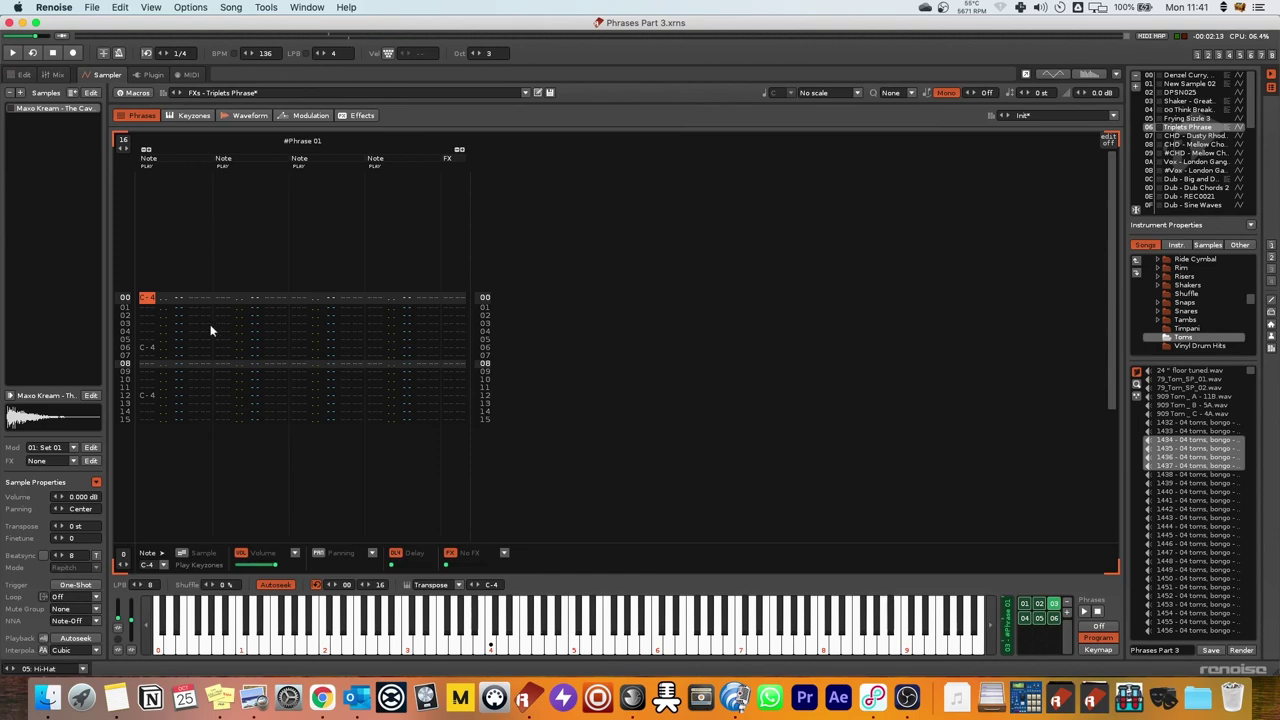
{"action": "key", "text": "space"}
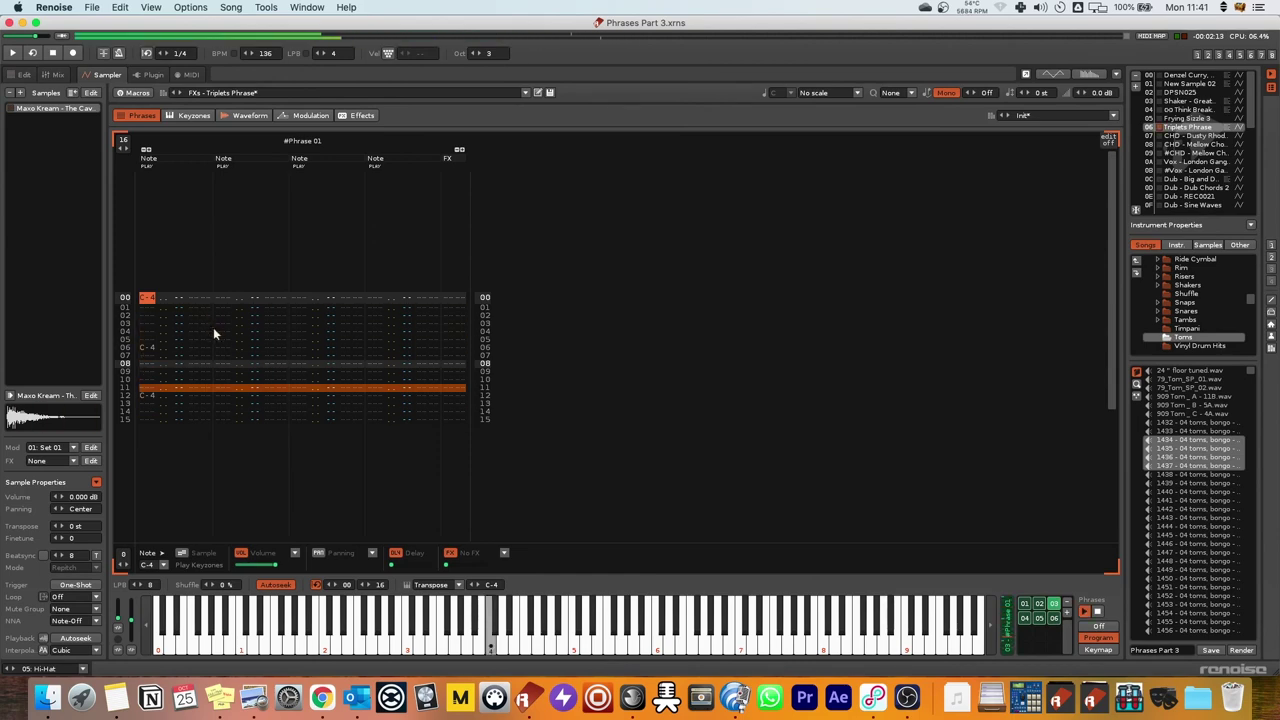
{"action": "key", "text": "space"}
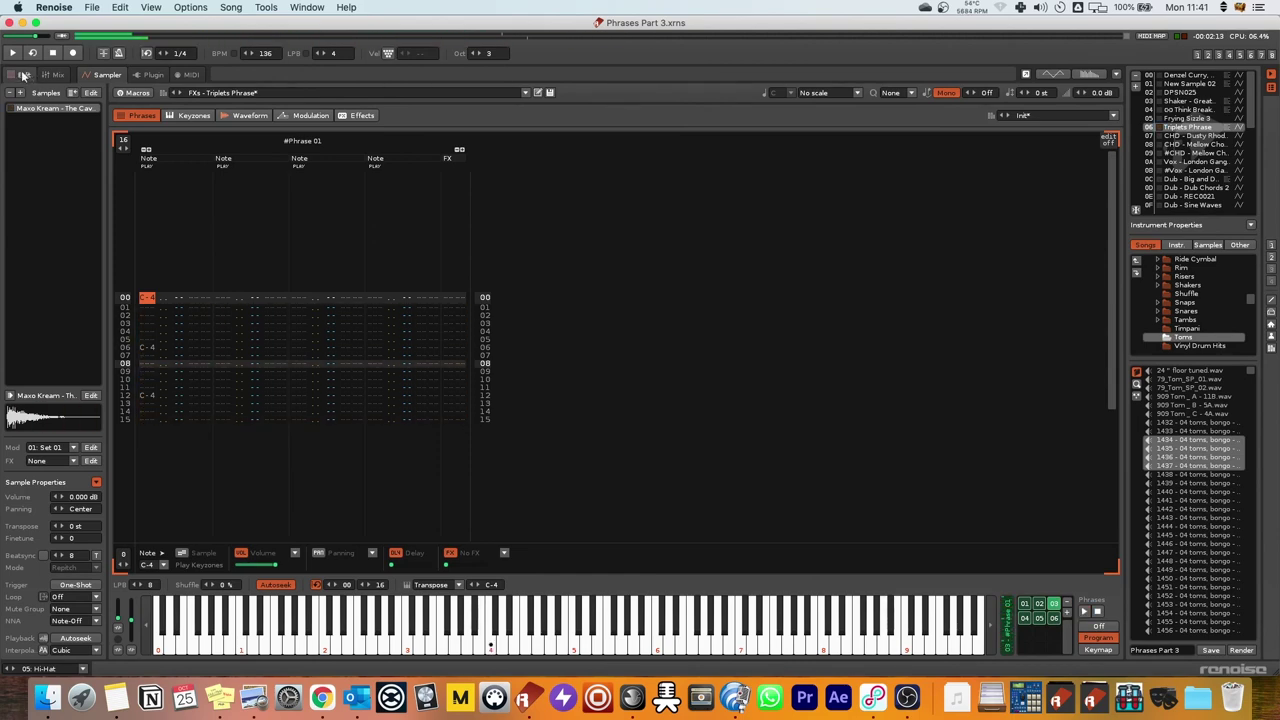
Return to the pattern editor and listen to the Hi-Hat track's Z03 phrase trigger in pattern 2.
{"action": "left_click", "coordinate": [24, 75]}
{"action": "key", "text": "space"}
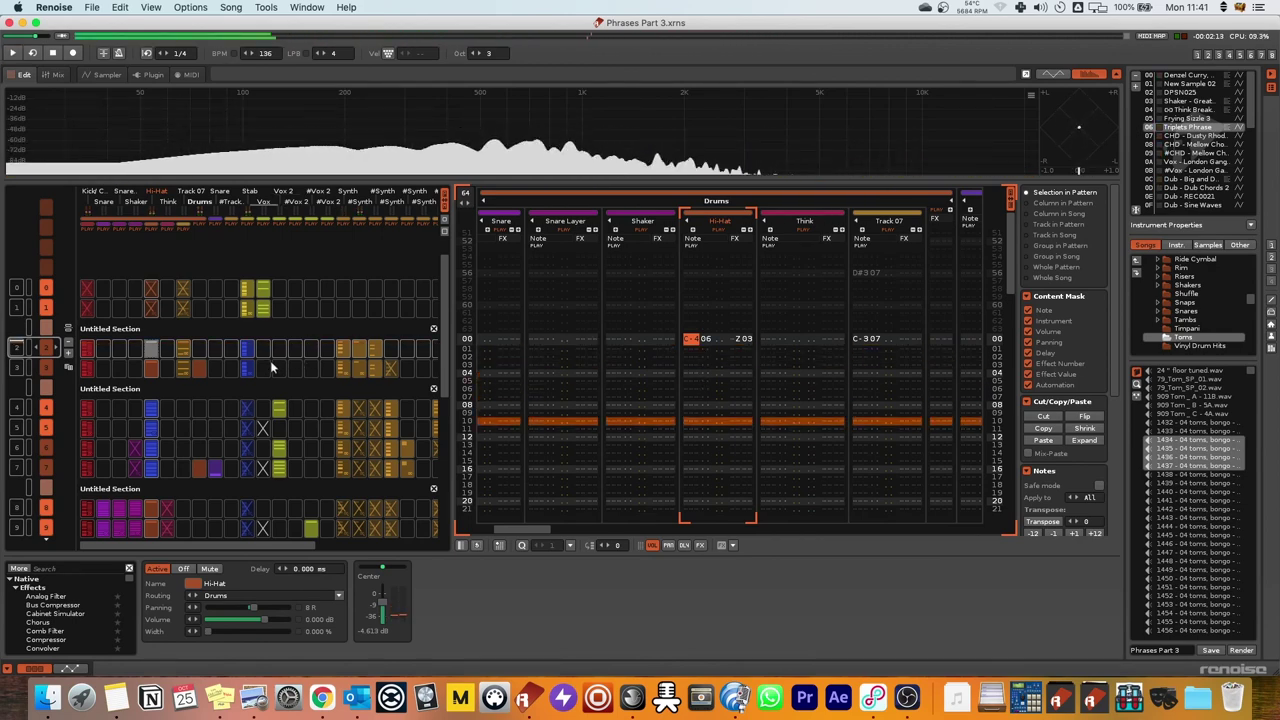
{"action": "left_click", "coordinate": [207, 398]}
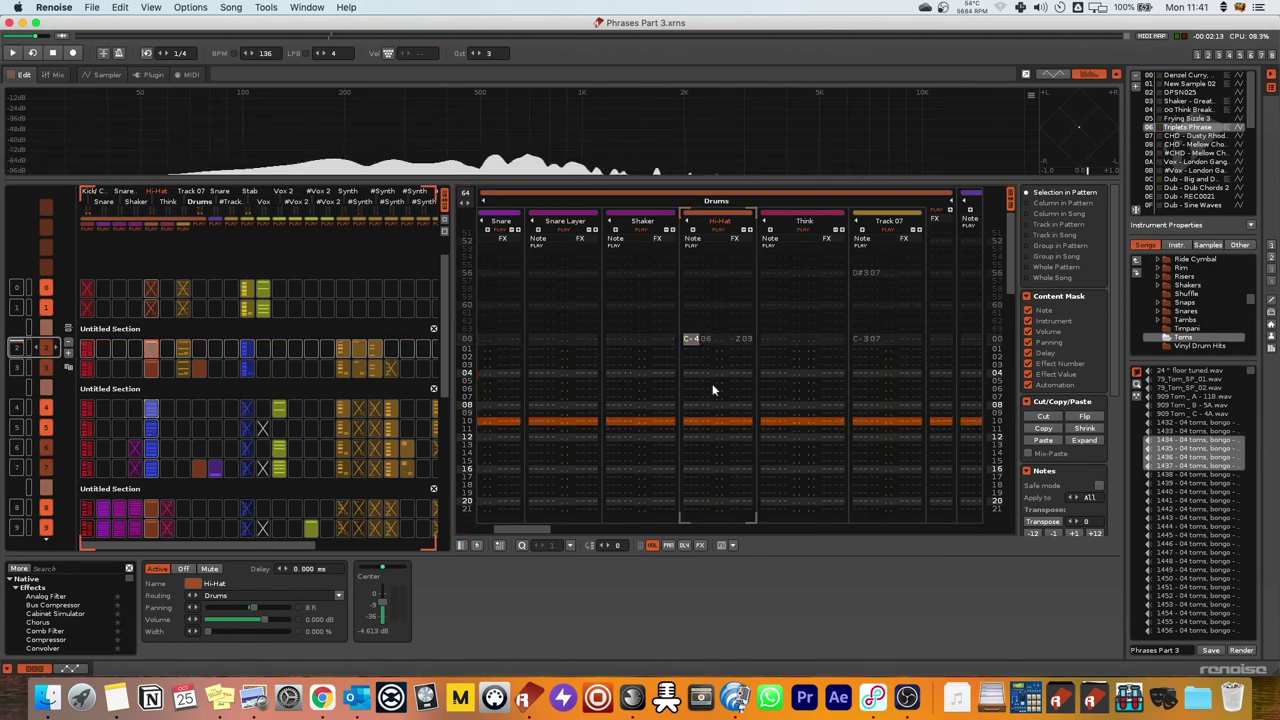
Examine the Z03 and Z04 phrase triggers on the Hi-Hat track of pattern 4 and play them on their own.
{"action": "scroll", "coordinate": [713, 383], "scroll_direction": "down", "scroll_amount": 15}
{"action": "left_click", "coordinate": [151, 408]}
{"action": "scroll", "coordinate": [725, 308], "scroll_direction": "up", "scroll_amount": 6}
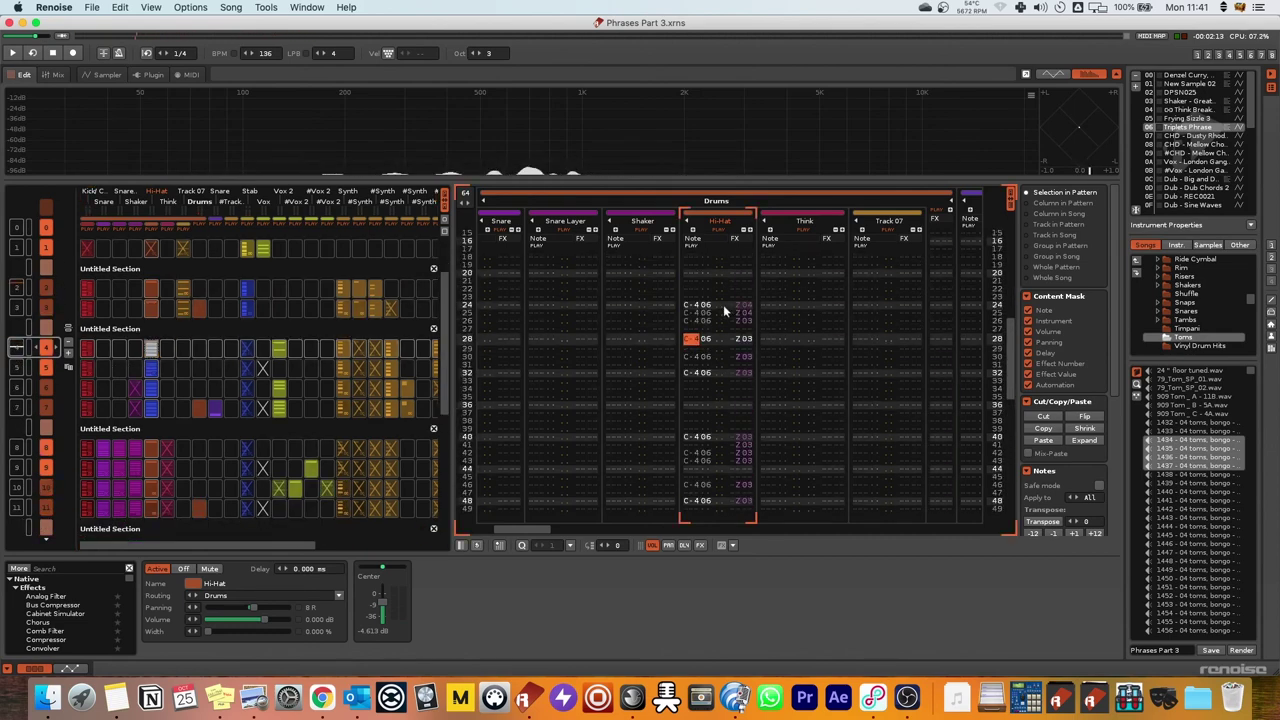
{"action": "key", "text": "space"}
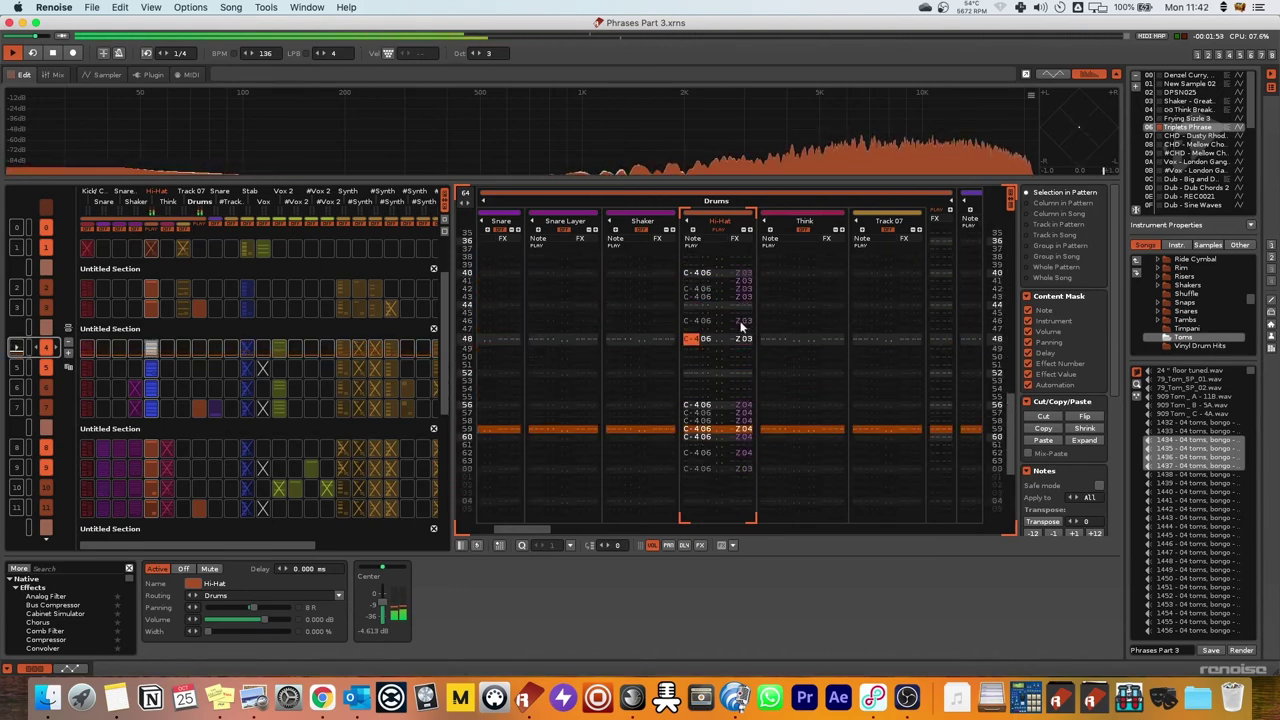
{"action": "scroll", "coordinate": [277, 360], "scroll_direction": "up", "scroll_amount": 4}
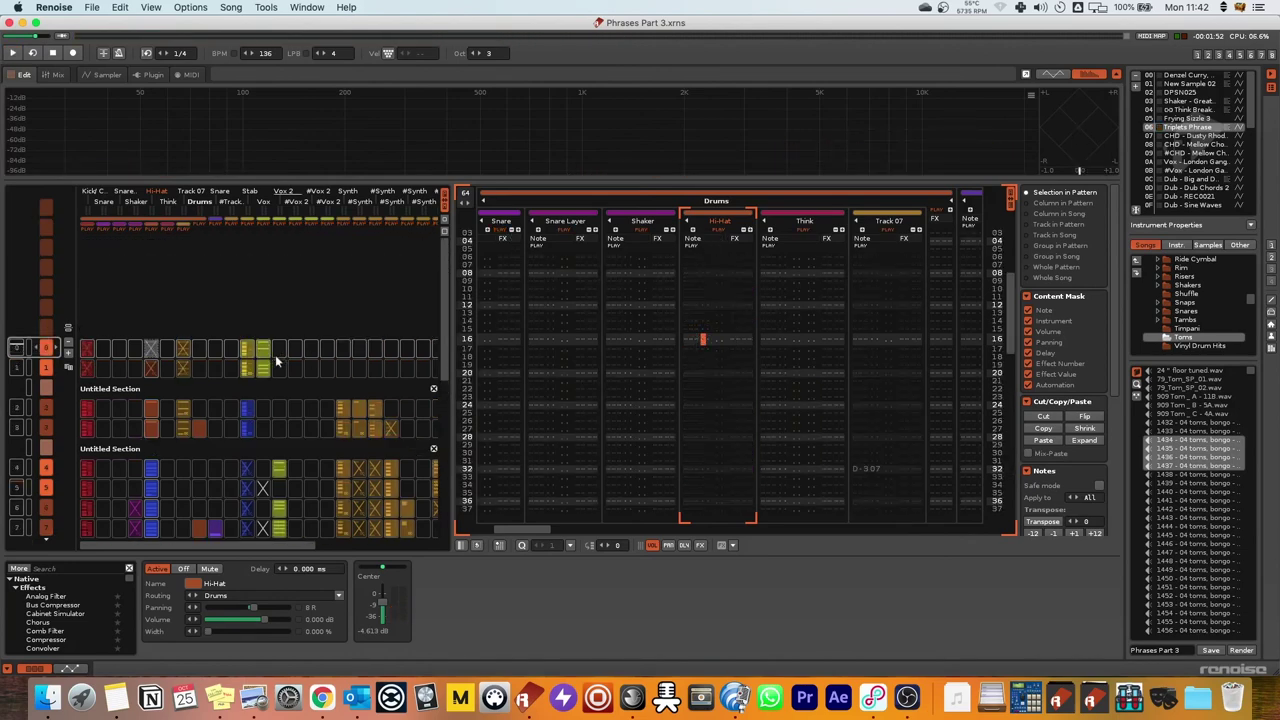